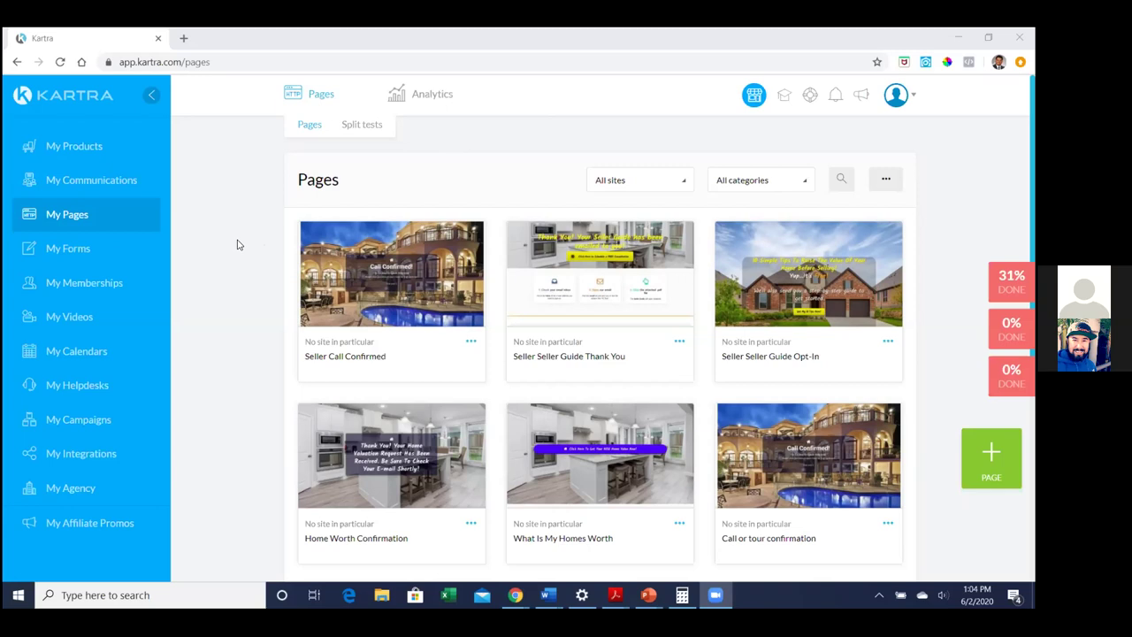
Open My Forms and scroll through the opt-in forms grid
click(83, 254)
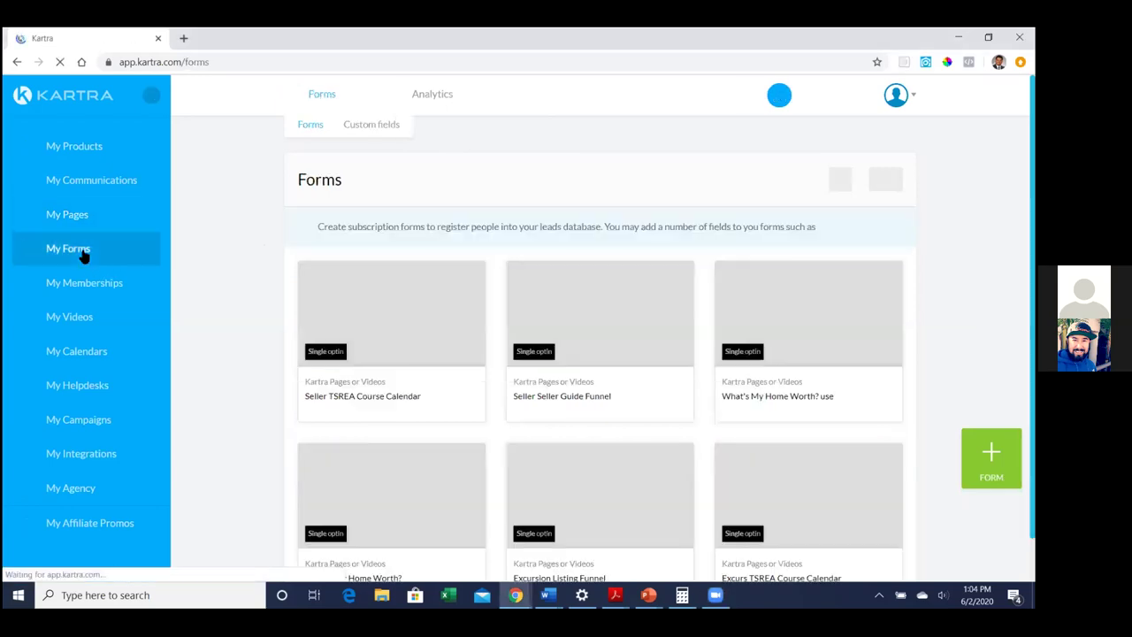
click(102, 187)
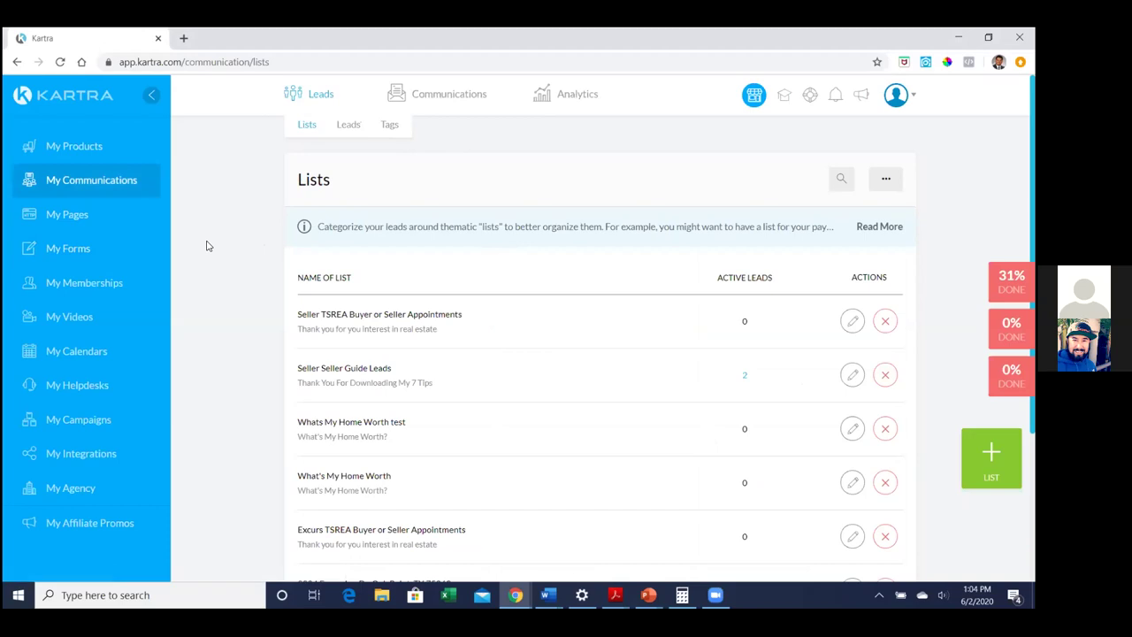
click(84, 249)
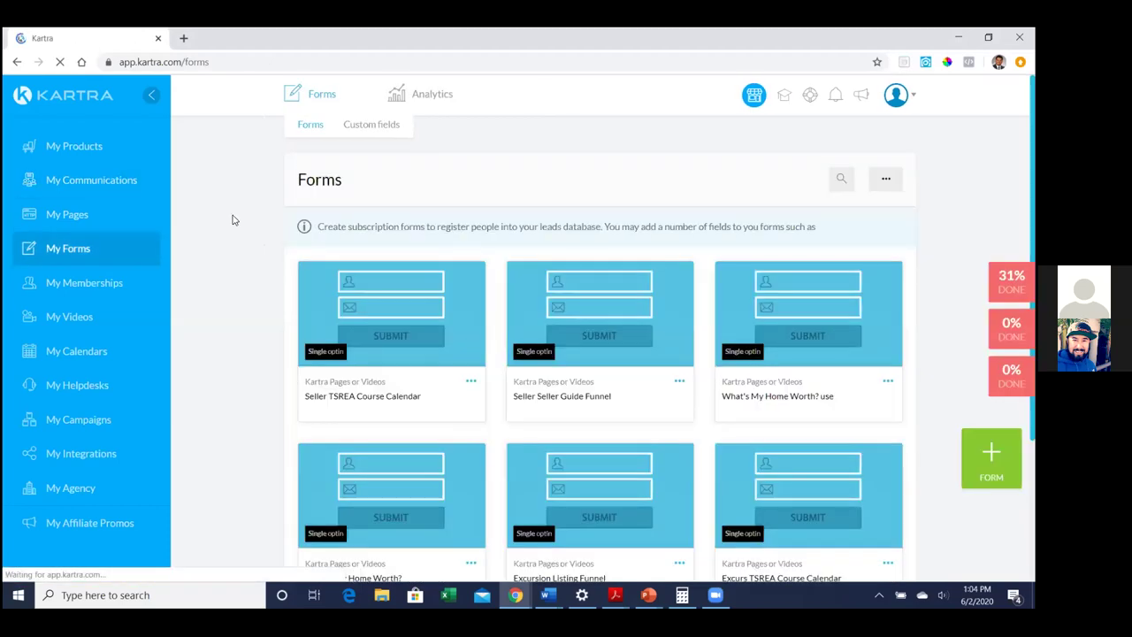
scroll(233, 219, down, 1)
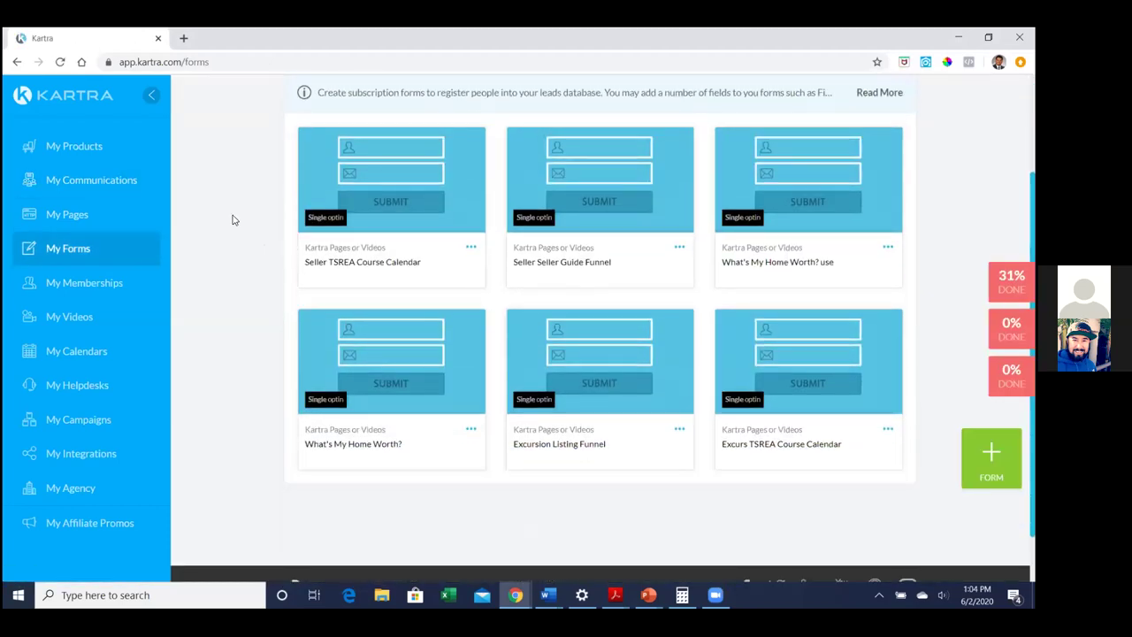
Rename the 'Seller Seller Guide Funnel' form to 'Seller Guide Funnel'
click(679, 247)
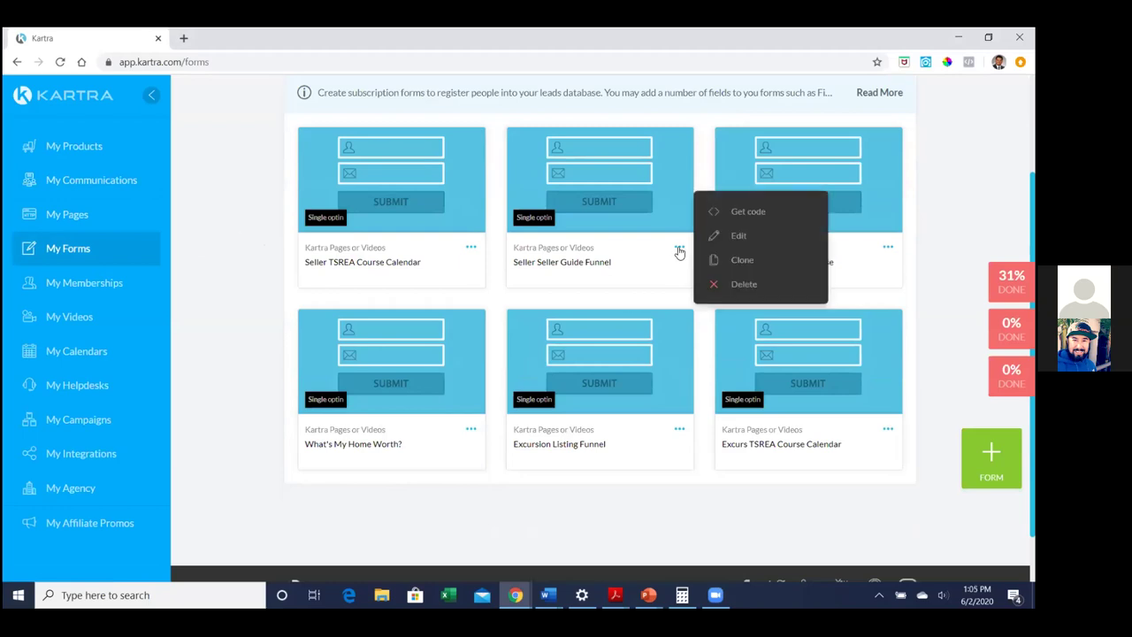
click(737, 235)
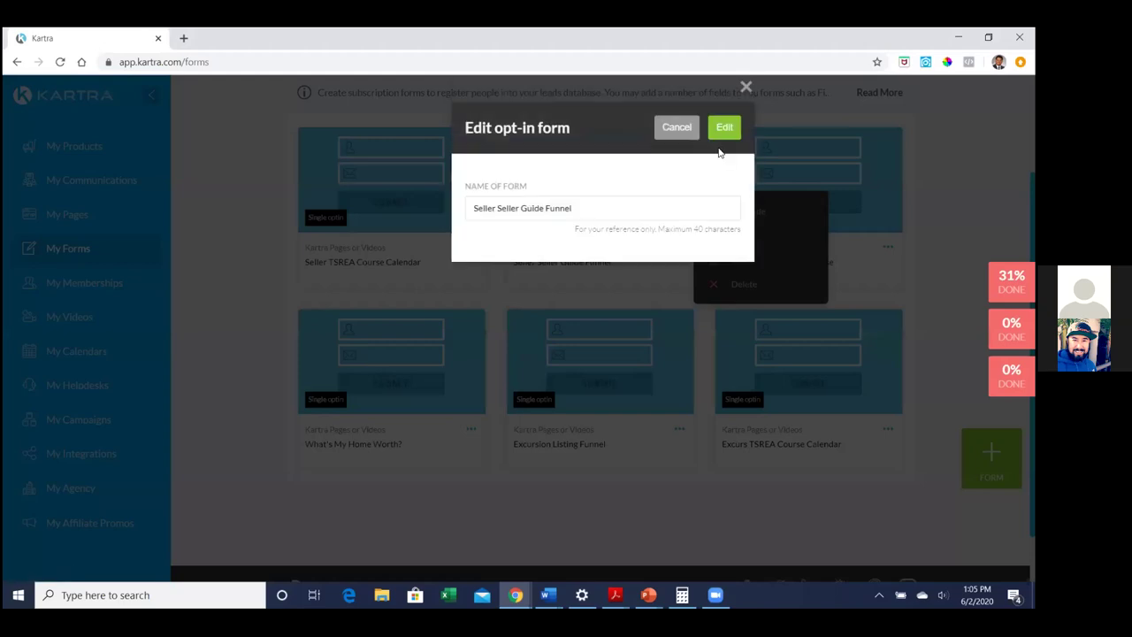
click(677, 126)
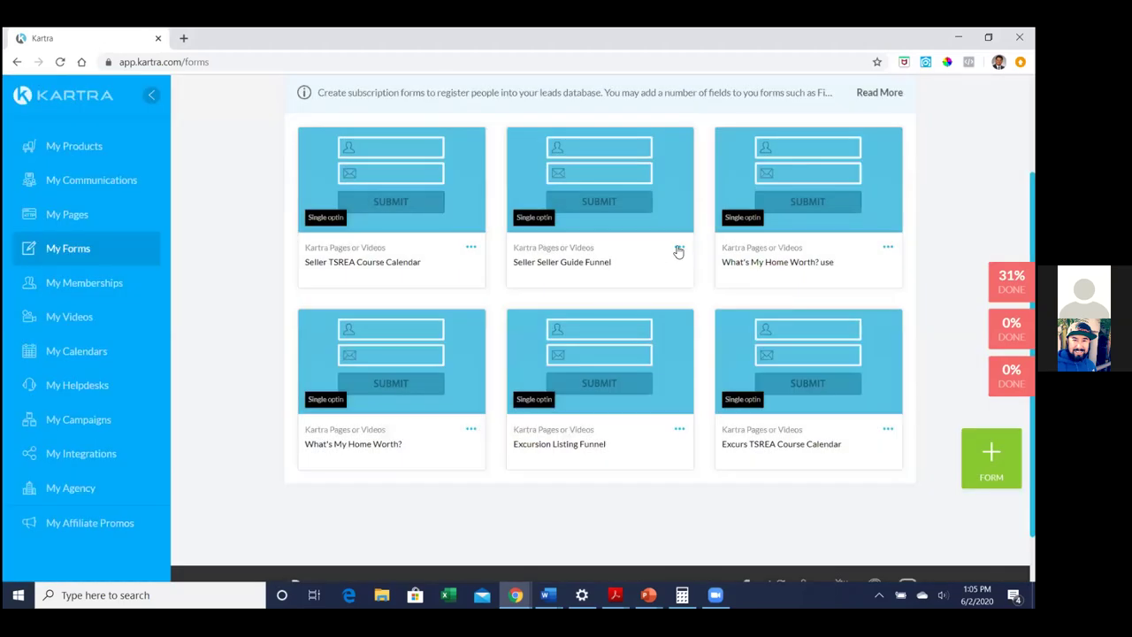
click(678, 250)
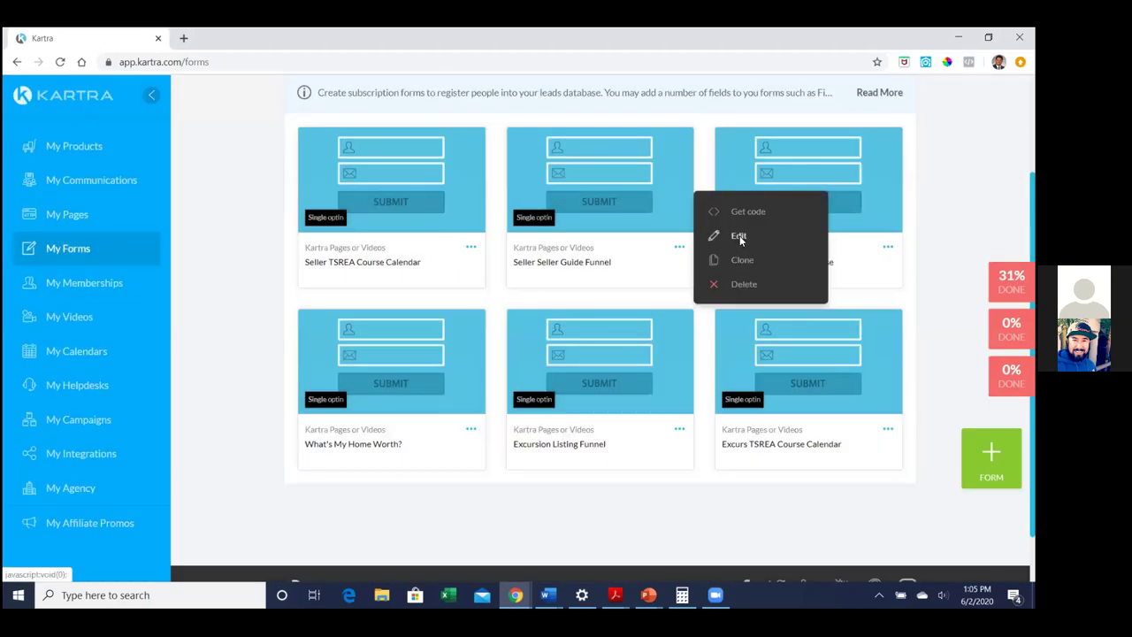
click(739, 235)
drag(498, 210, 405, 209)
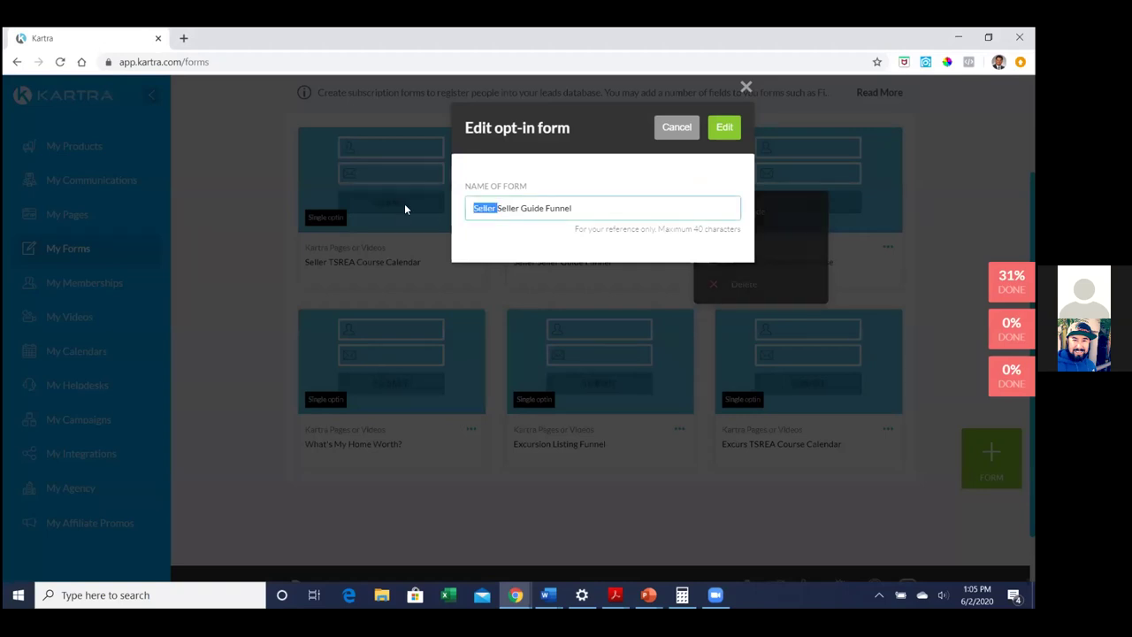
key(BackSpace)
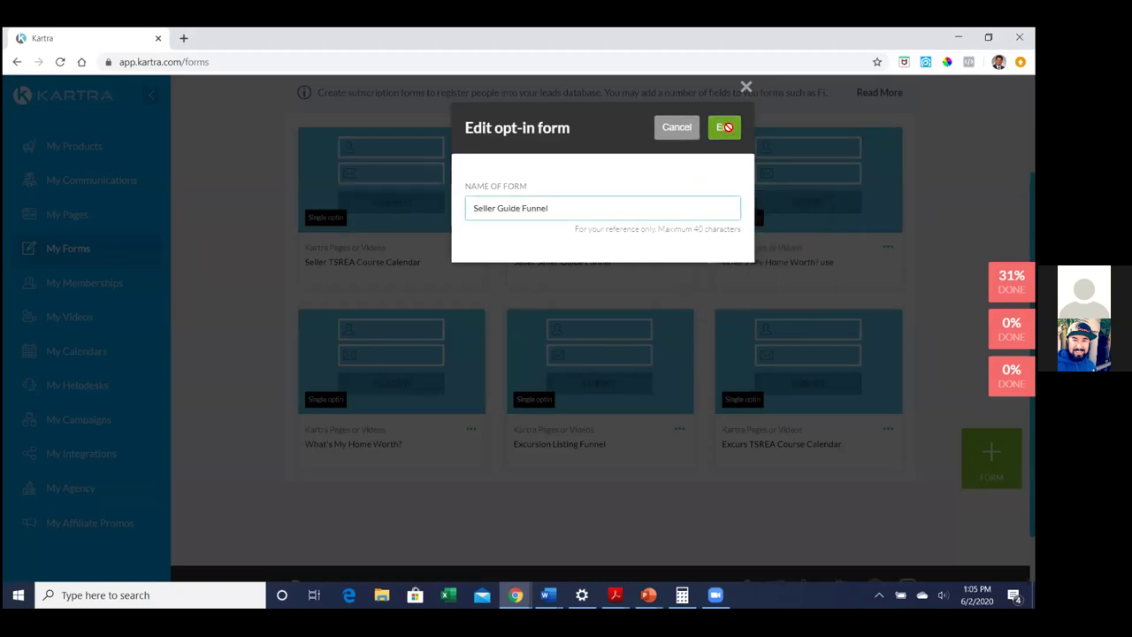
click(725, 128)
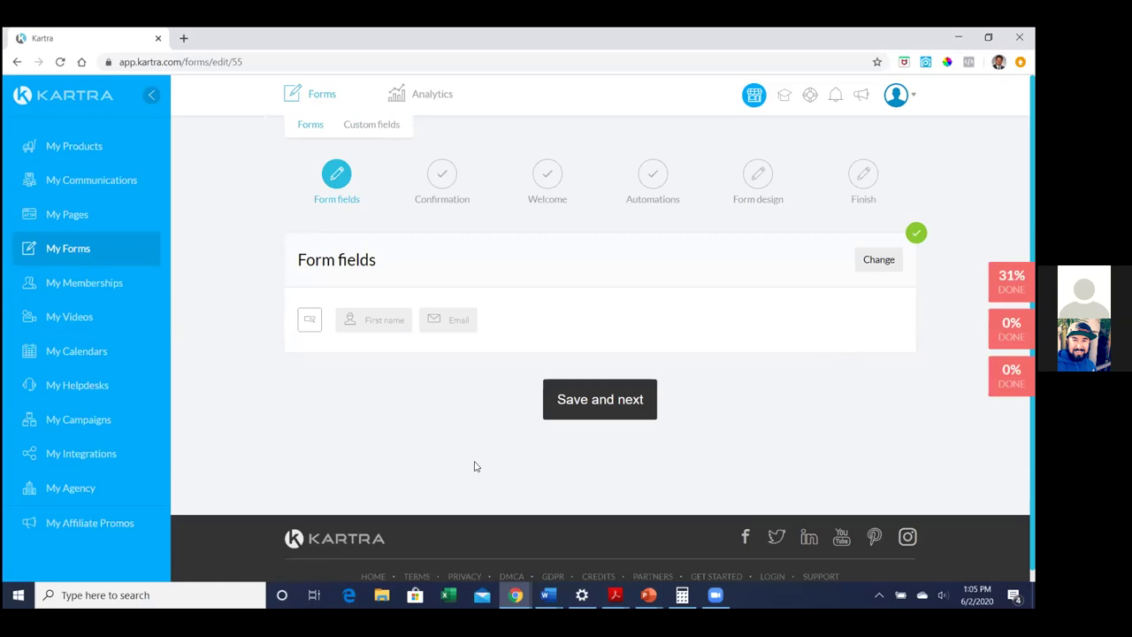
Advance the form wizard to the Welcome step and open the Seller Guide welcome message
click(583, 417)
scroll(845, 412, down, 1)
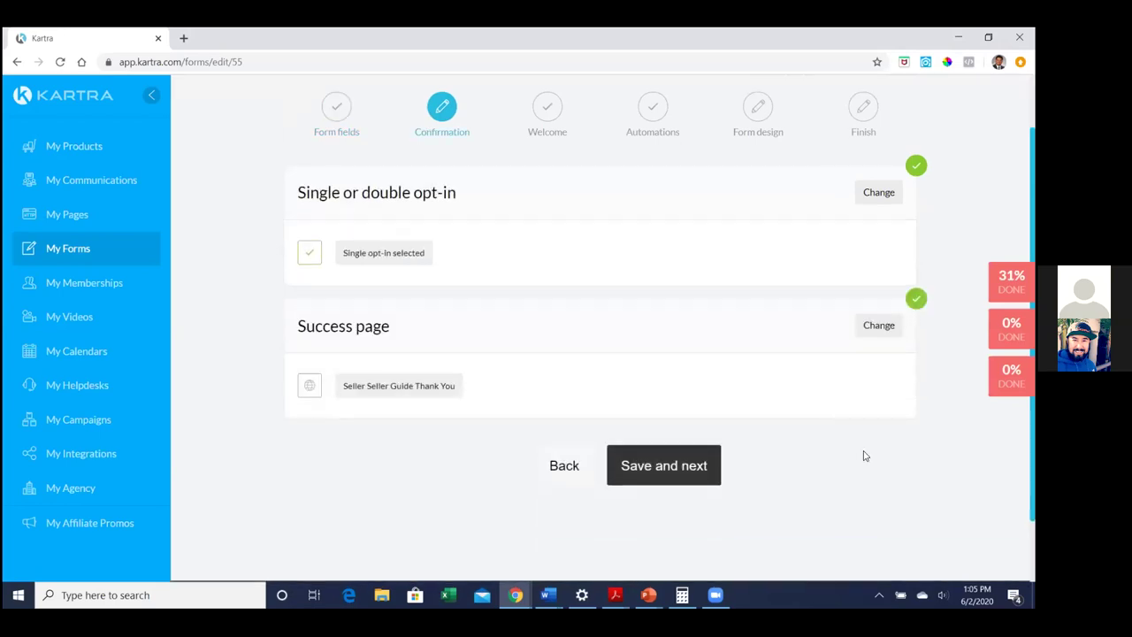
click(713, 466)
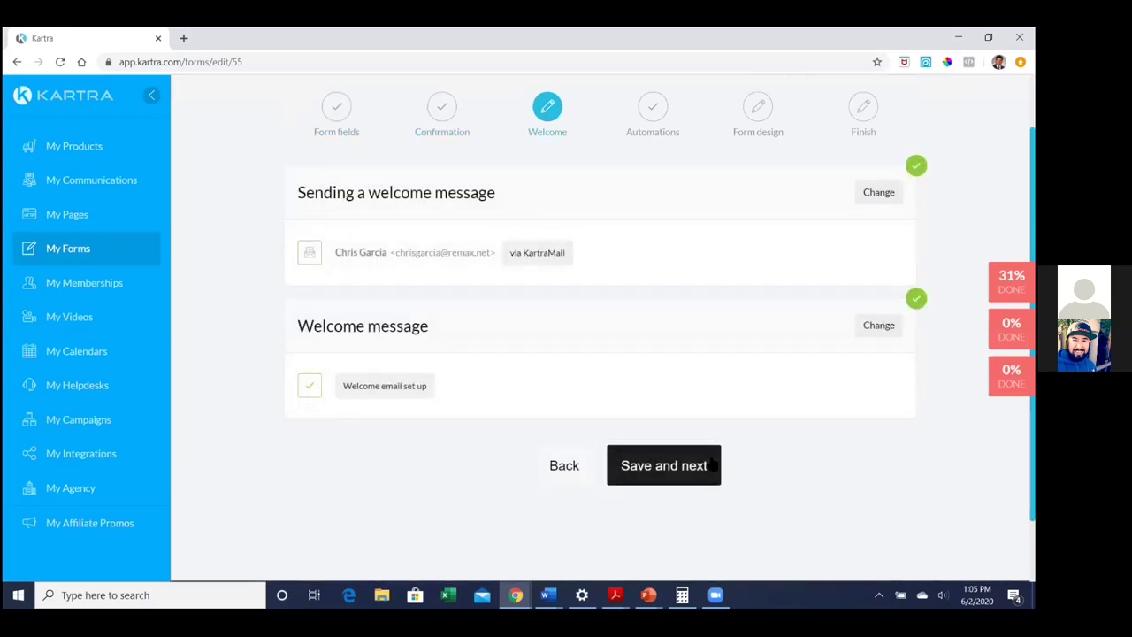
click(880, 329)
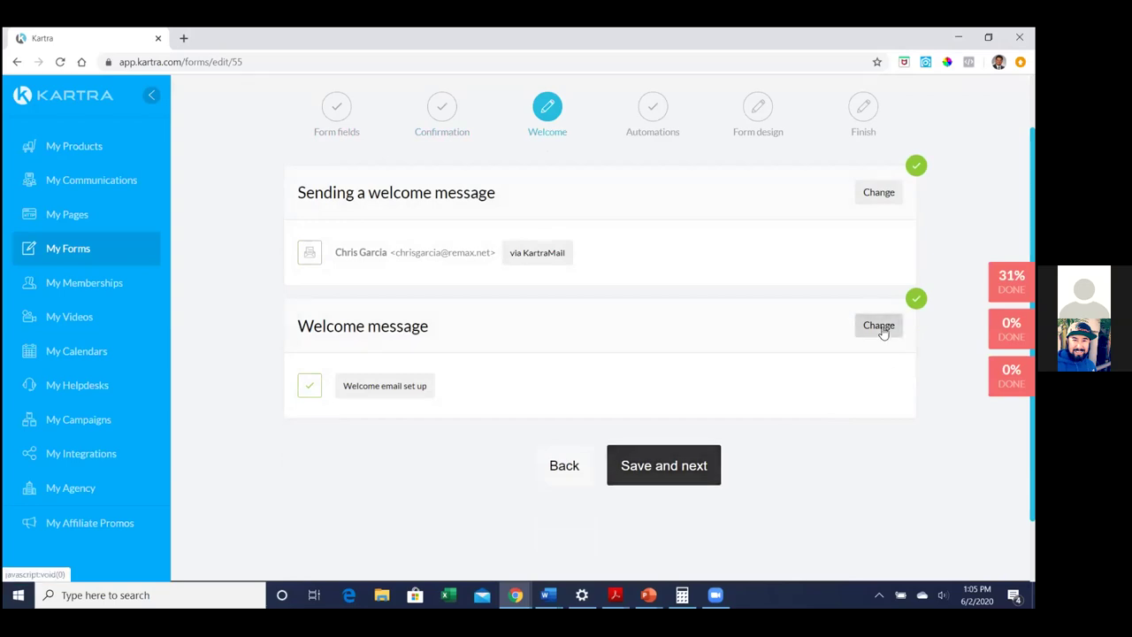
scroll(601, 353, down, 2)
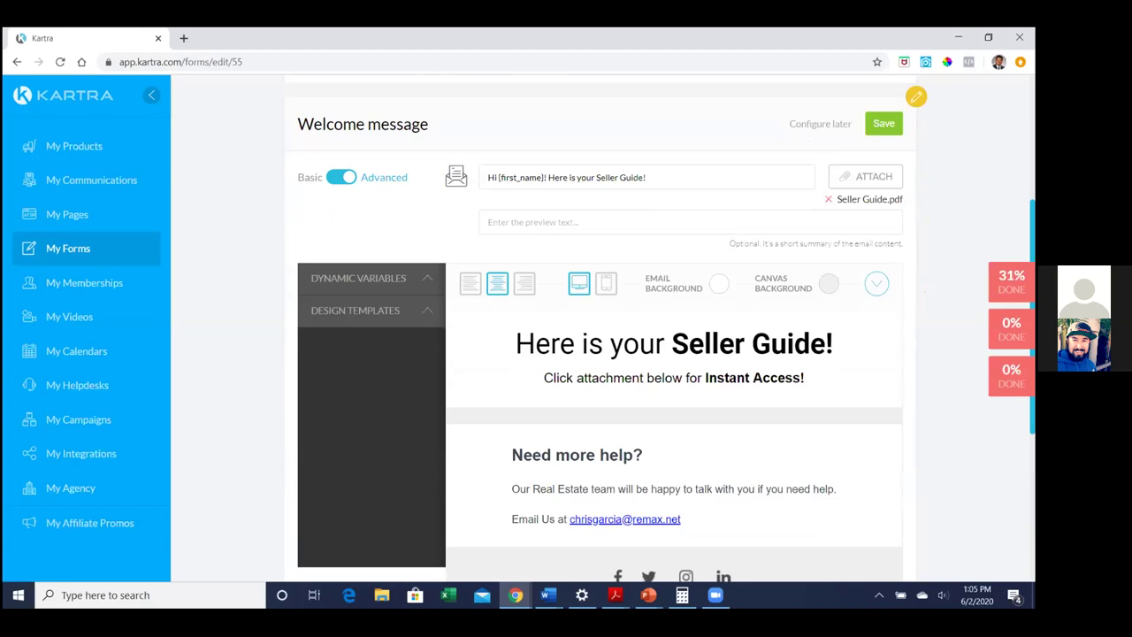
scroll(601, 354, down, 1)
scroll(601, 354, up, 1)
scroll(601, 354, down, 1)
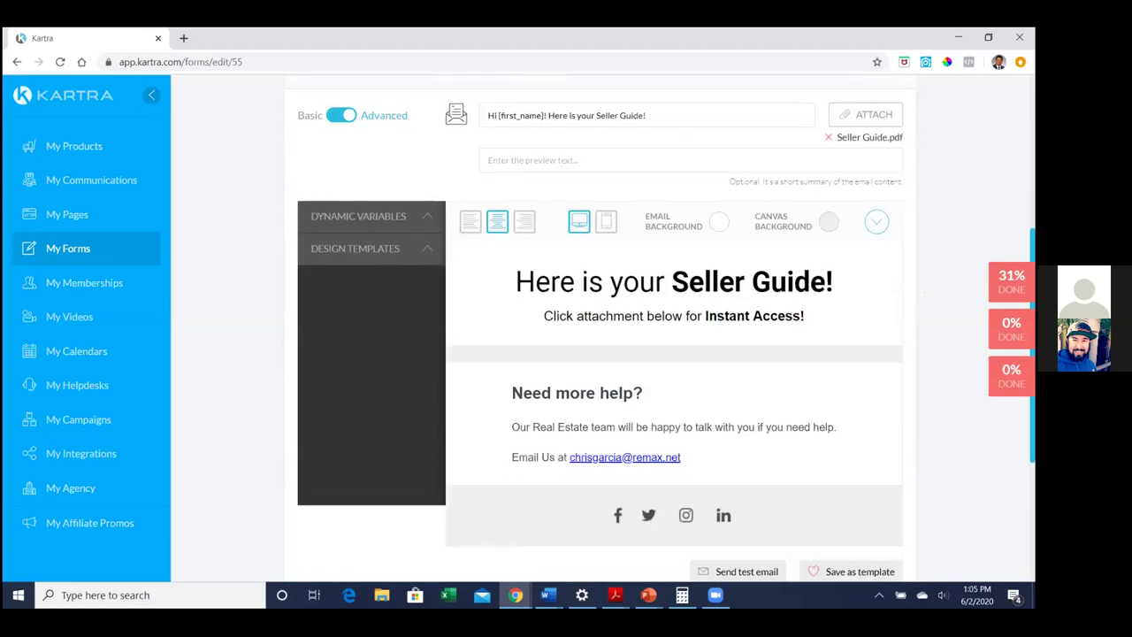
scroll(915, 263, up, 1)
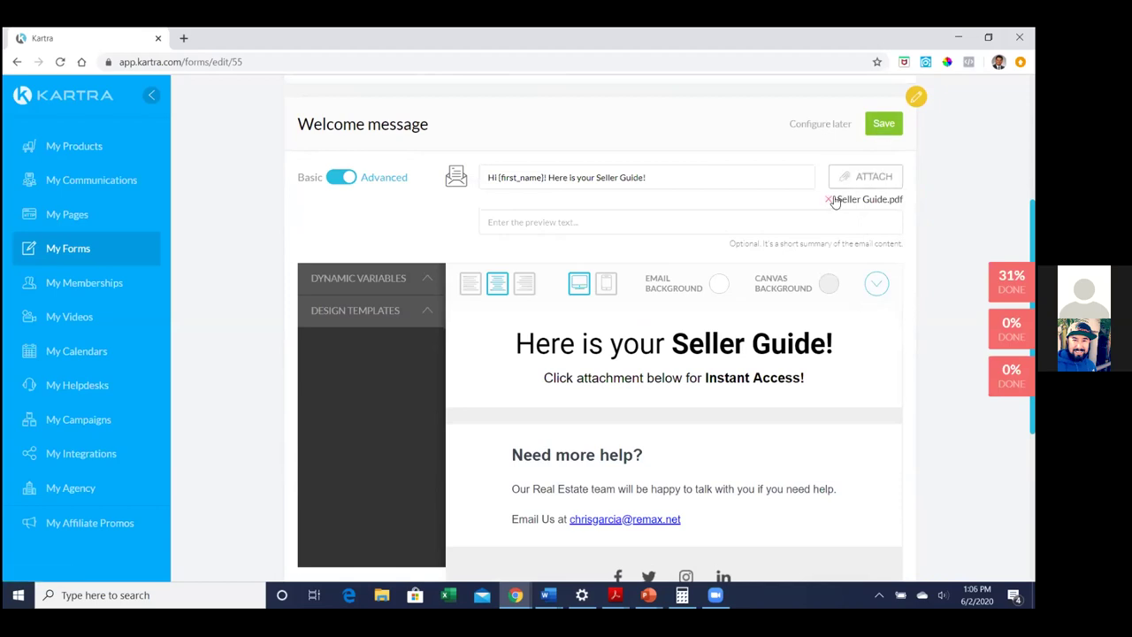
Remove the Seller Guide.pdf attachment from the welcome email and review the email body
click(829, 200)
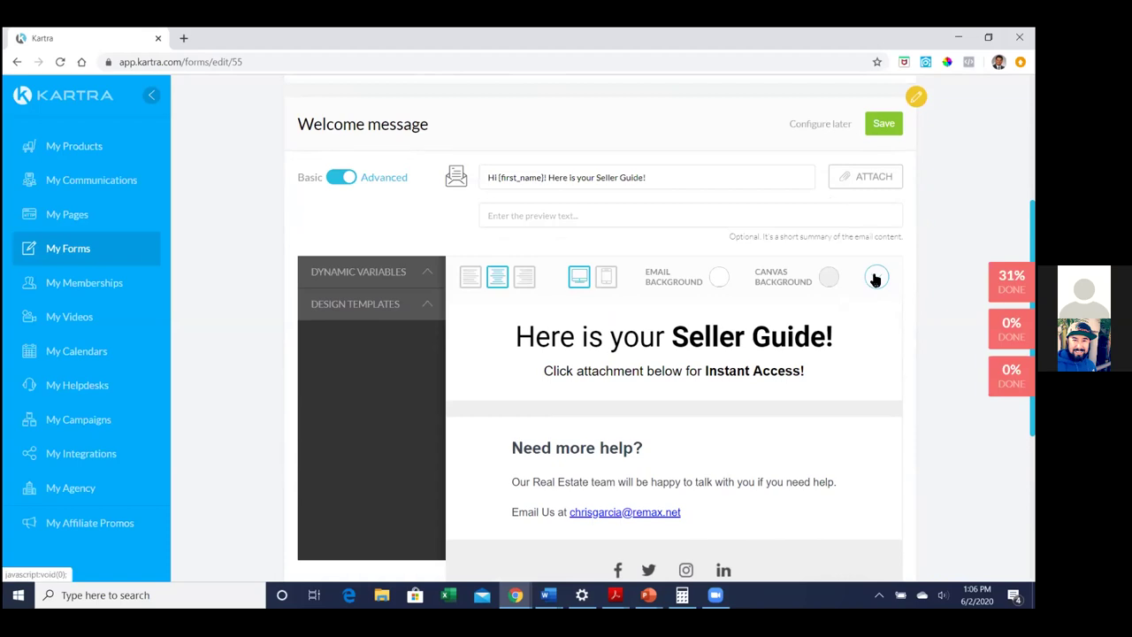
scroll(875, 280, down, 1)
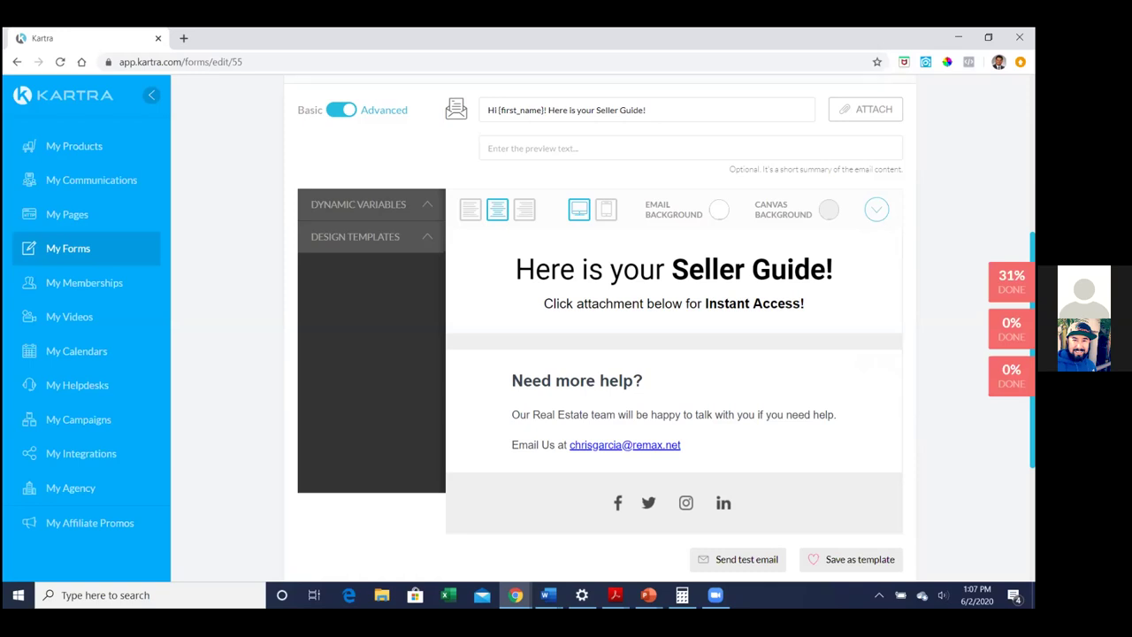
scroll(601, 354, down, 3)
scroll(602, 354, up, 3)
scroll(601, 354, down, 1)
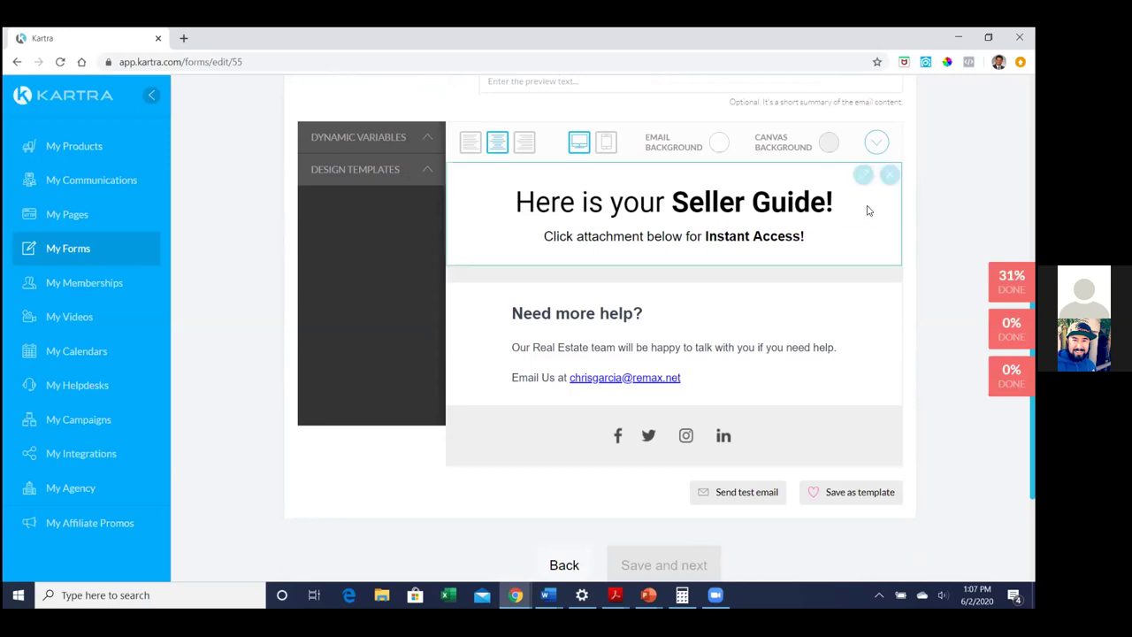
Add a single-button block under the email headline and open its settings
click(381, 173)
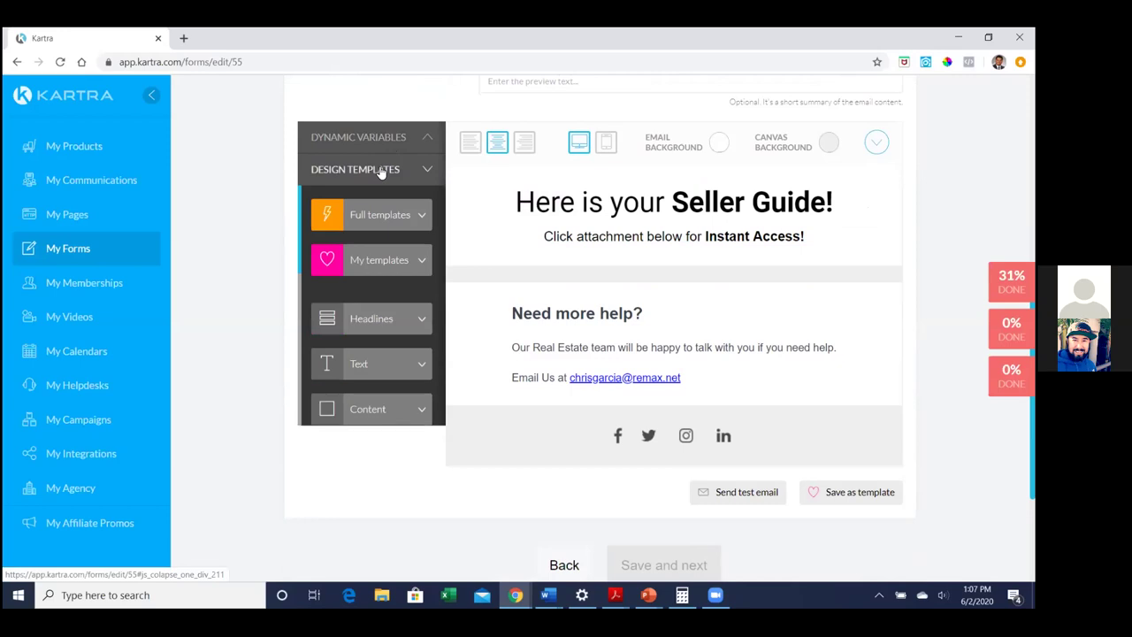
scroll(365, 254, down, 3)
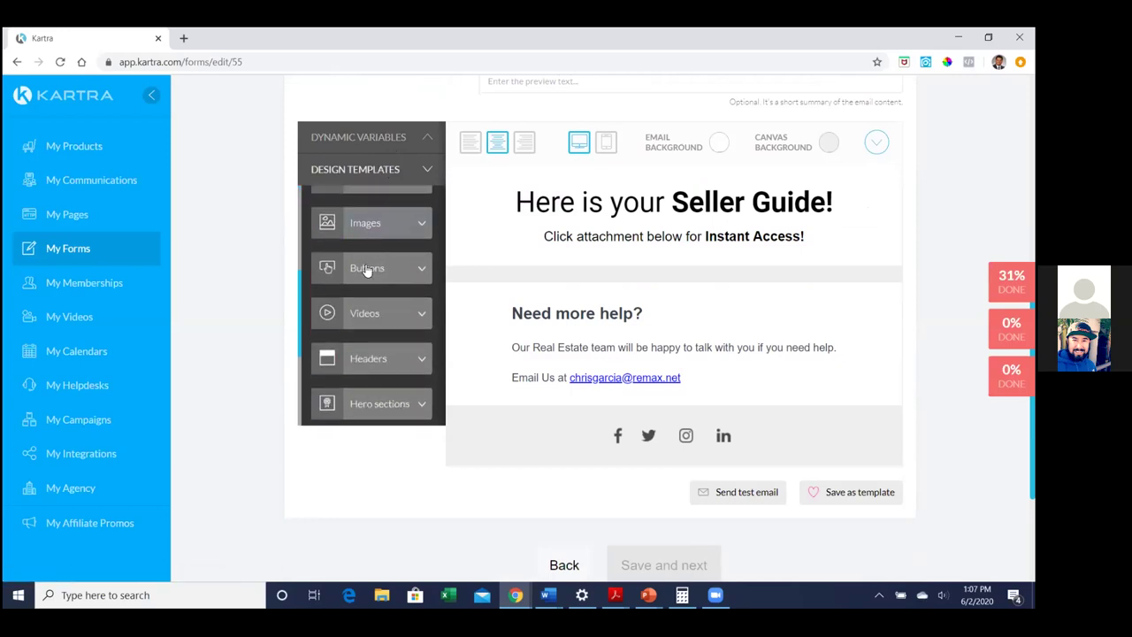
click(364, 268)
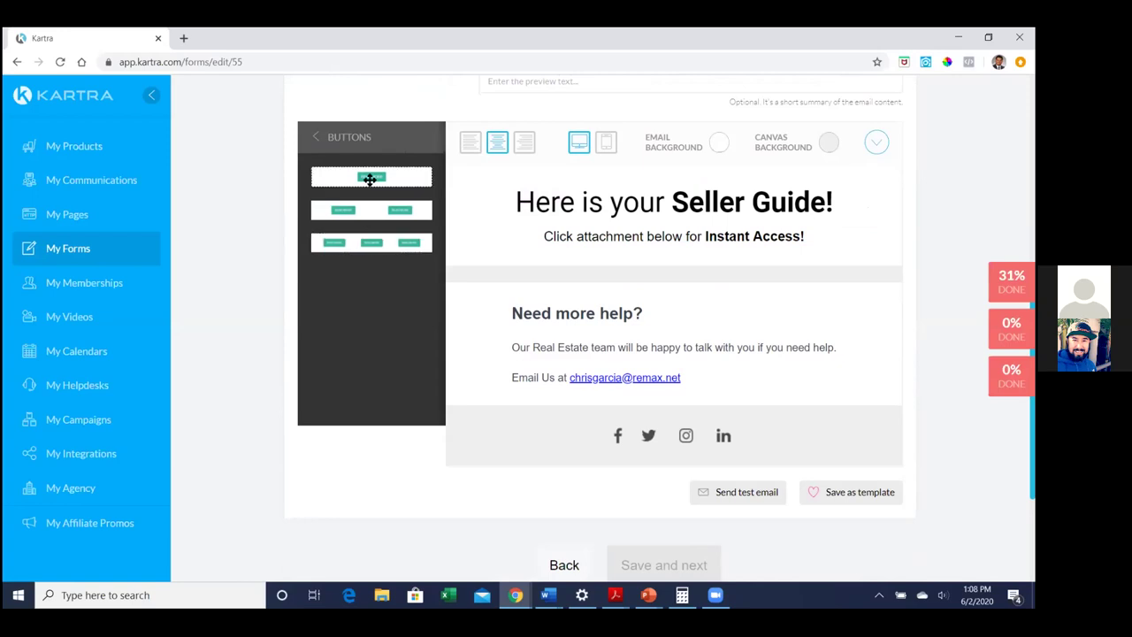
drag(369, 179, 644, 360)
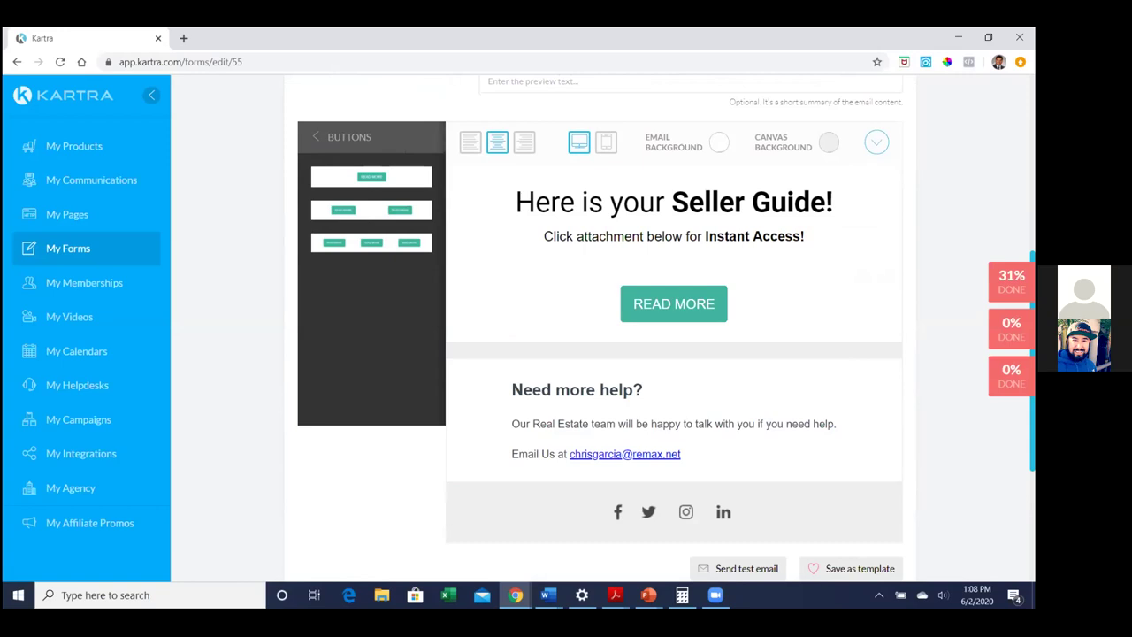
mouse_move(627, 304)
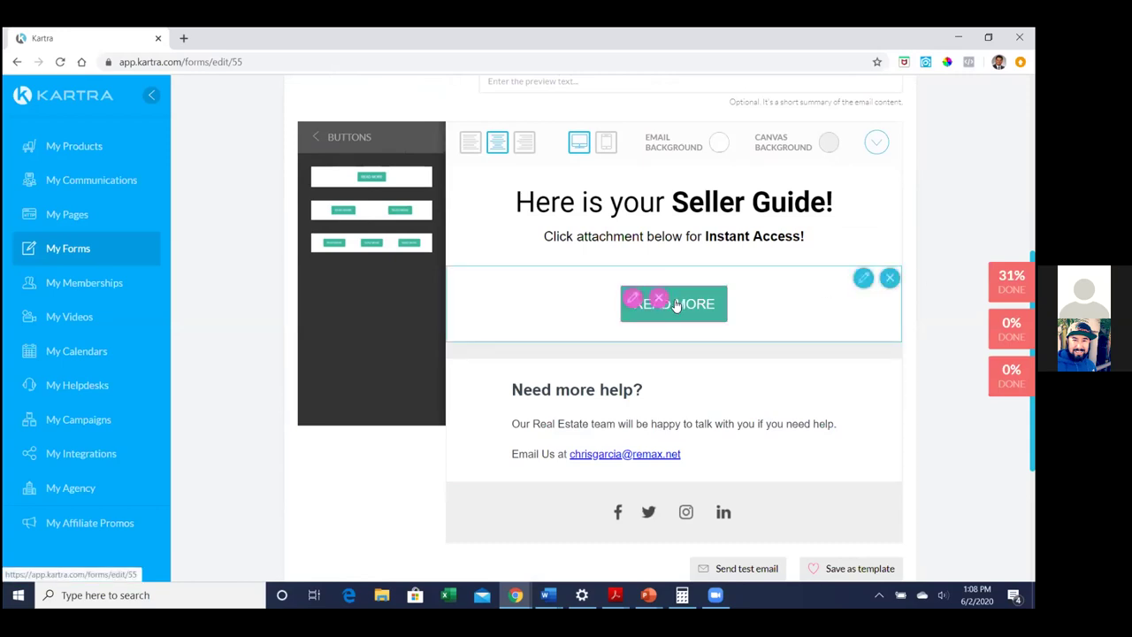
click(629, 301)
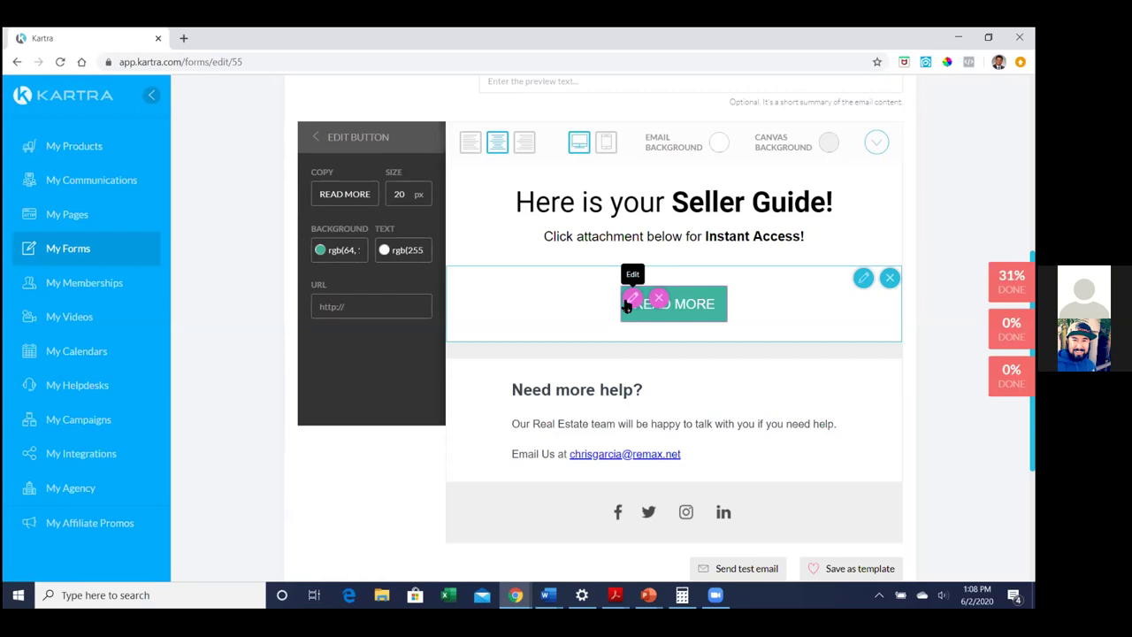
Change the button label from READ MORE to 'Click Here to Download'
triple_click(358, 197)
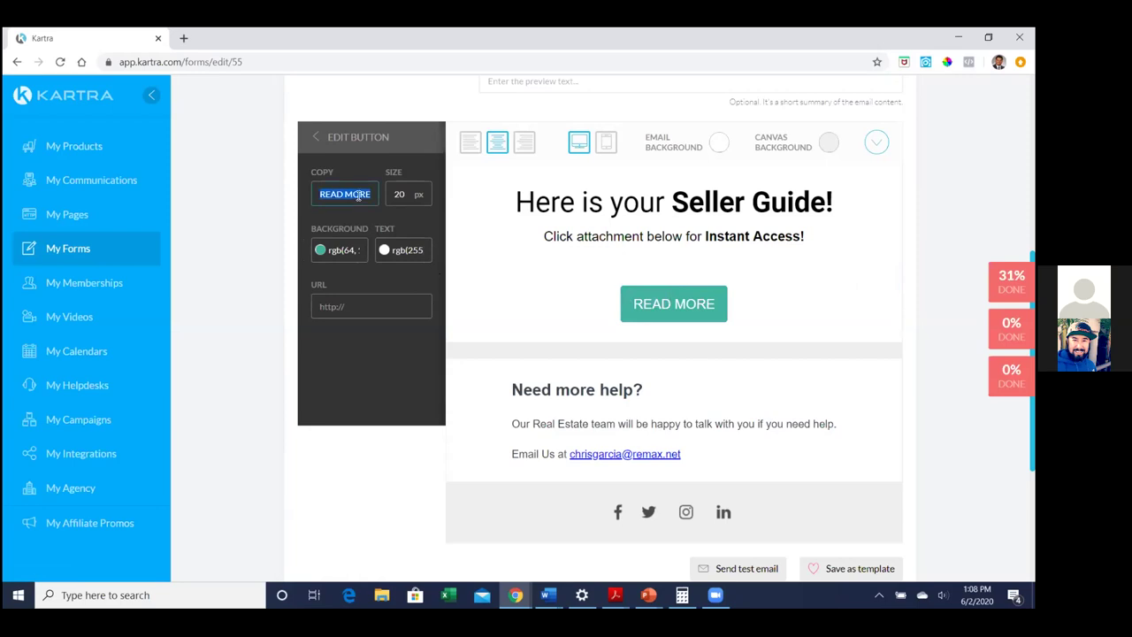
key(BackSpace)
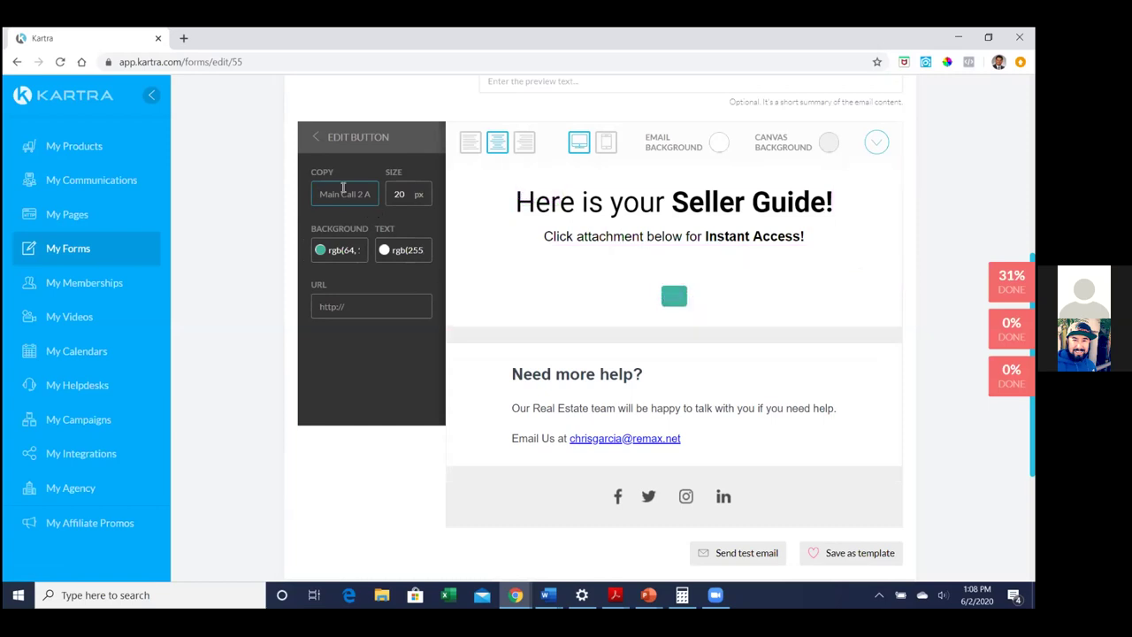
text(Download Now)
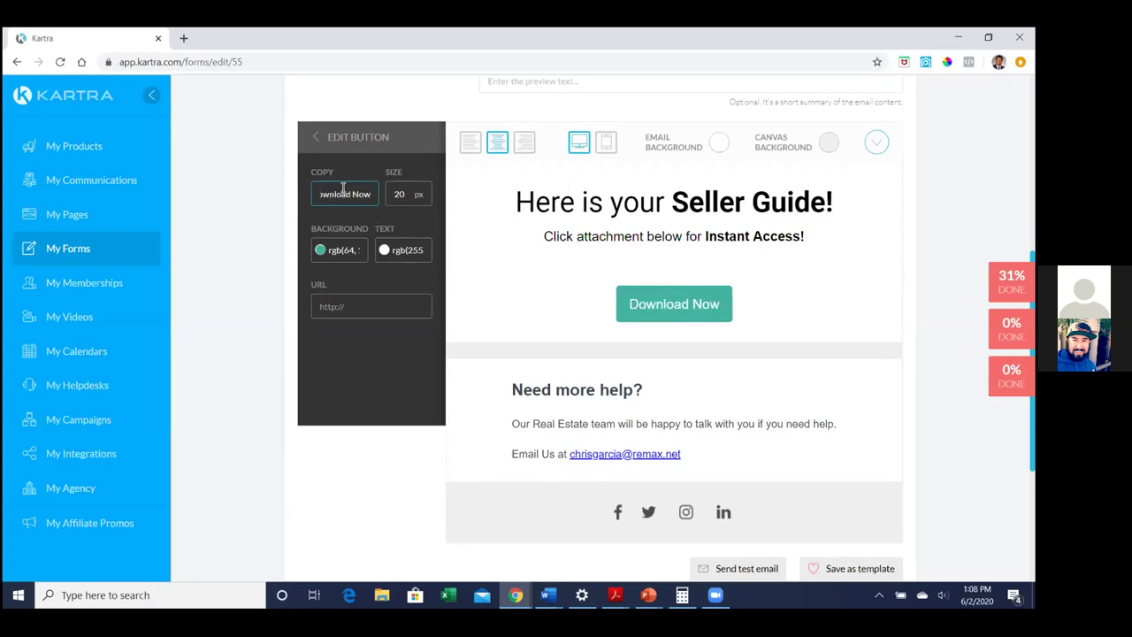
key(BackSpace)
key(BackSpace)
key(BackSpace)
key(BackSpace)
key(BackSpace)
key(BackSpace)
key(BackSpace)
key(BackSpace)
key(BackSpace)
key(BackSpace)
key(BackSpace)
key(BackSpace)
text(Clic)
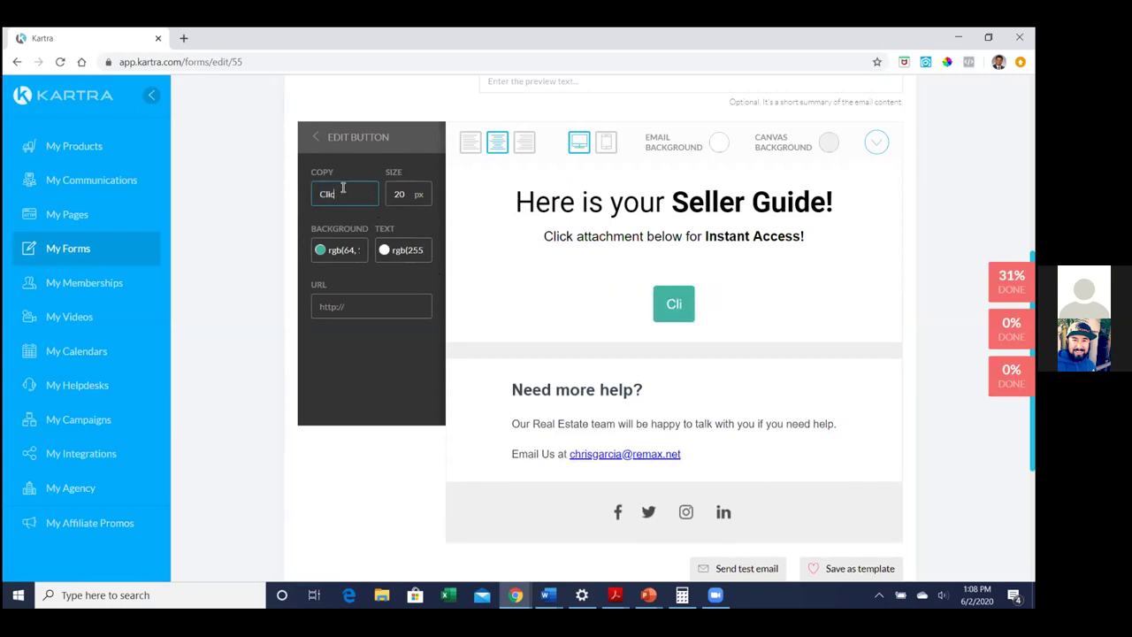
text(k Here to Download)
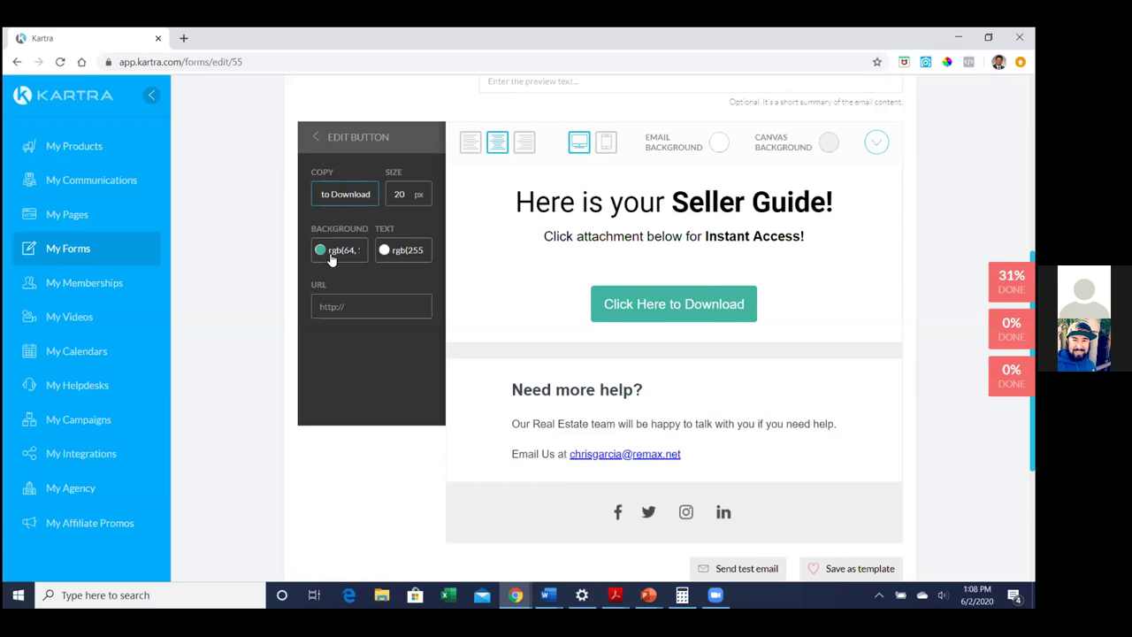
Replace 'attachment' with 'button' so the subtitle reads 'Click button below for Instant Access!'
click(599, 237)
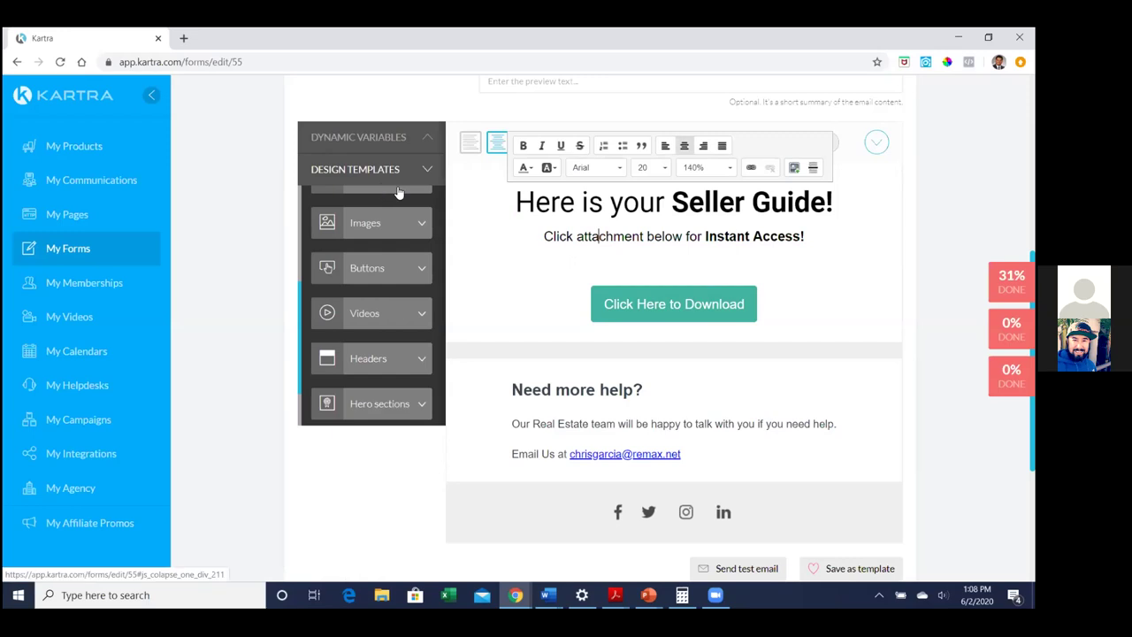
double_click(610, 236)
click(609, 236)
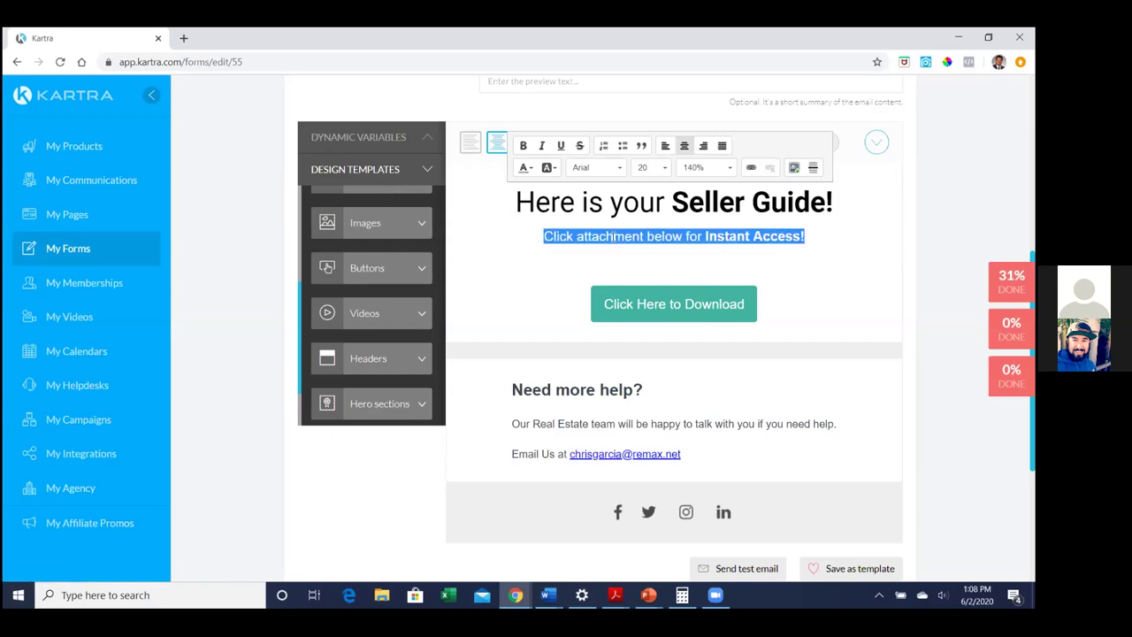
click(625, 235)
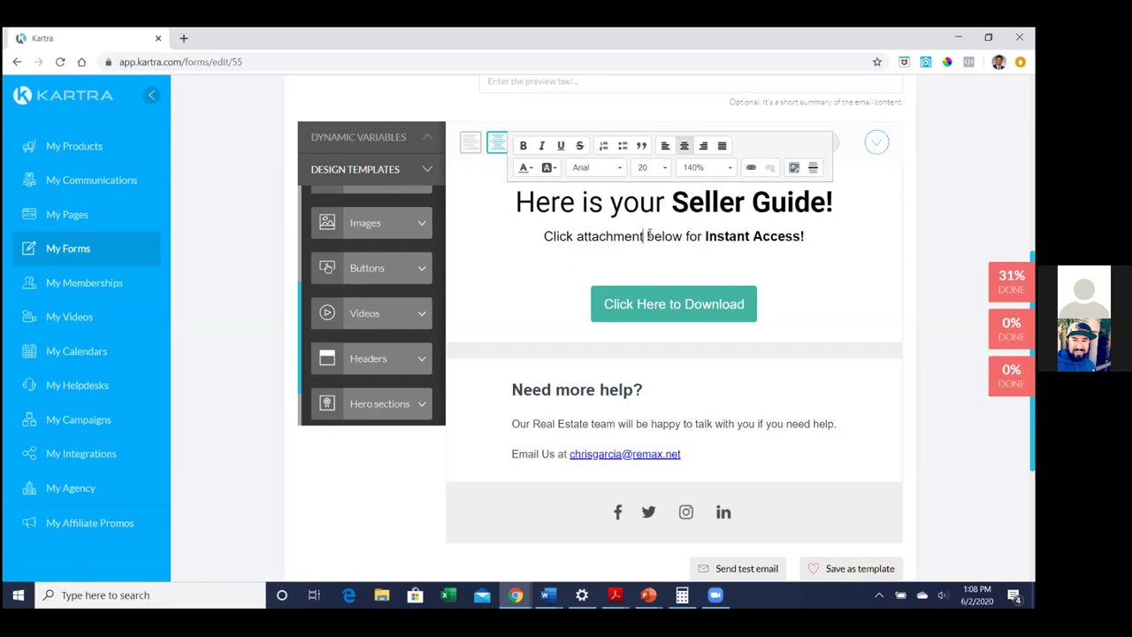
key(BackSpace)
key(BackSpace)
key(BackSpace)
key(BackSpace)
key(BackSpace)
key(BackSpace)
key(BackSpace)
key(BackSpace)
key(BackSpace)
key(BackSpace)
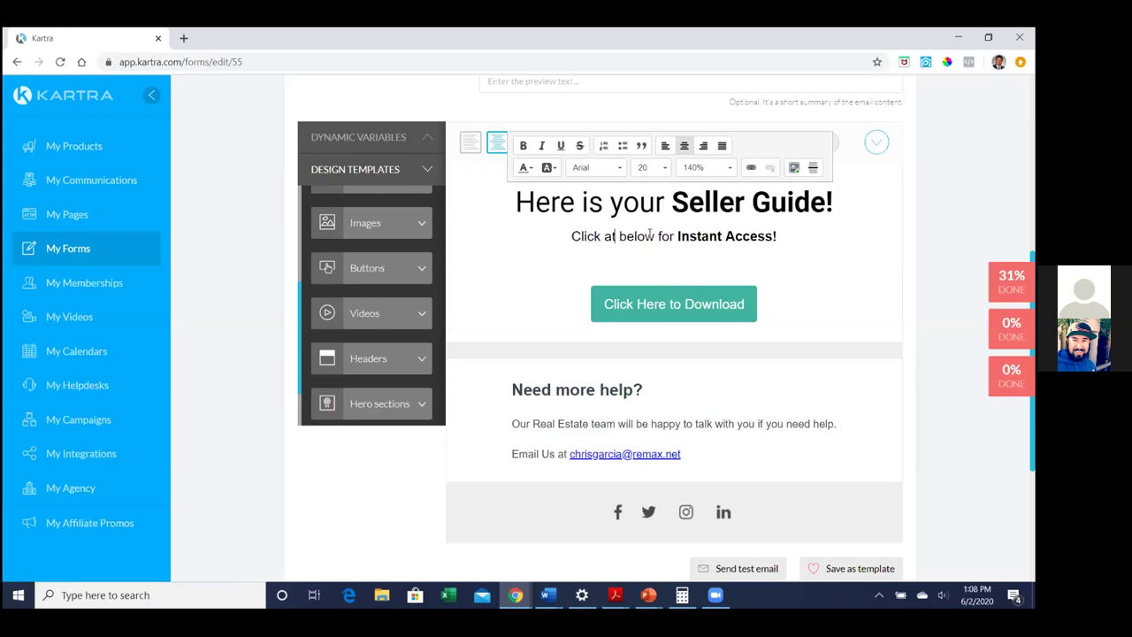
text(button)
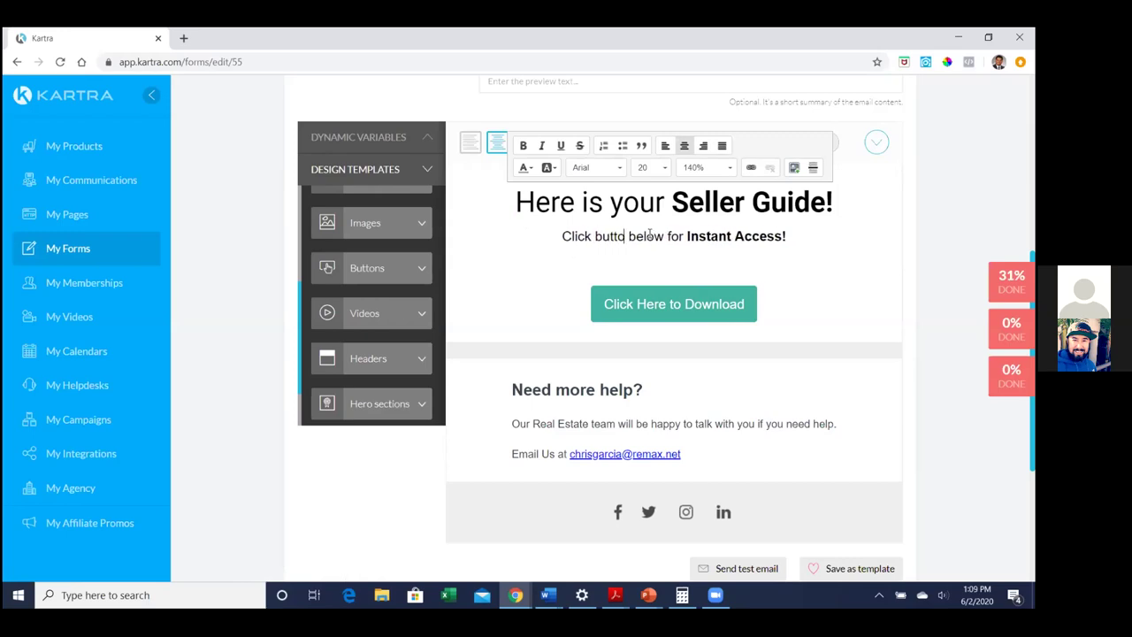
key(BackSpace)
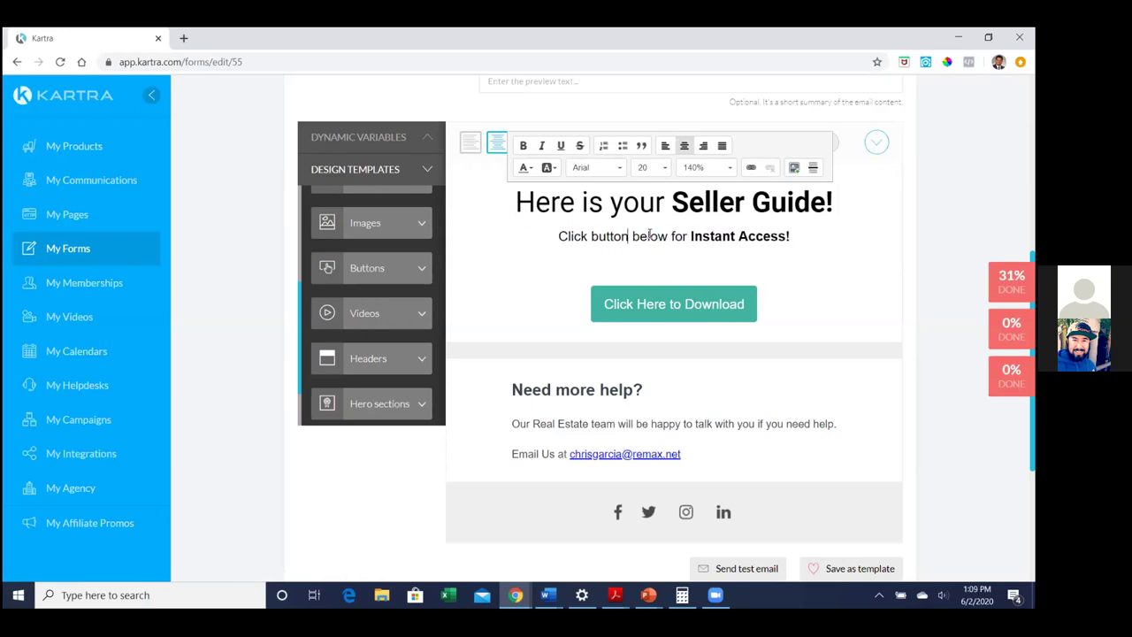
click(854, 297)
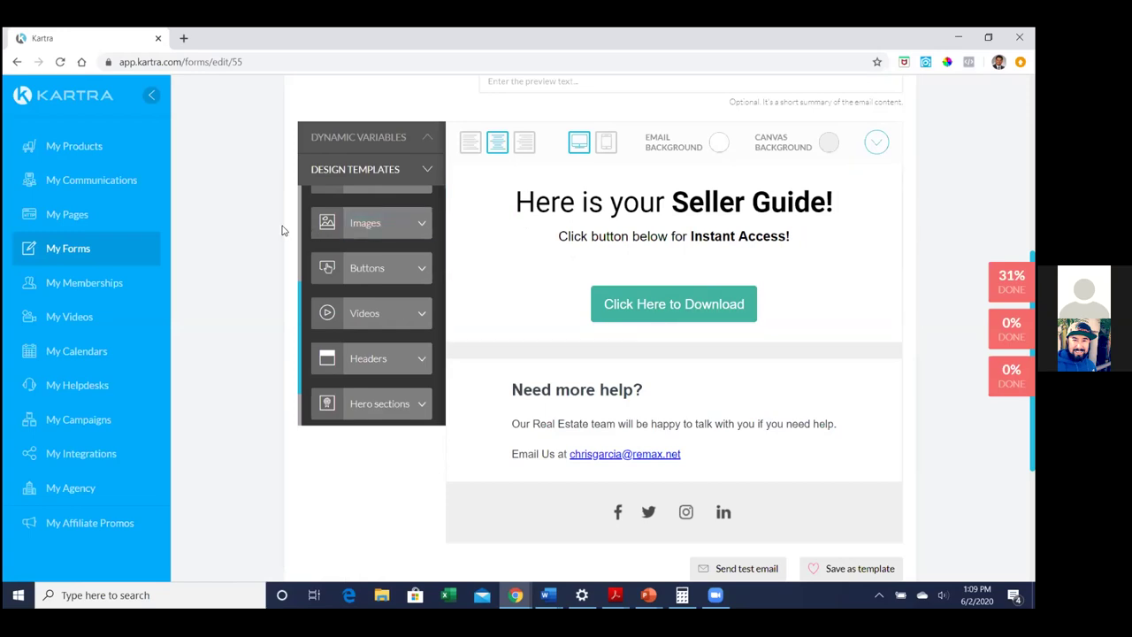
Open My Memberships in a new browser tab and go to its Files section
right_click(110, 282)
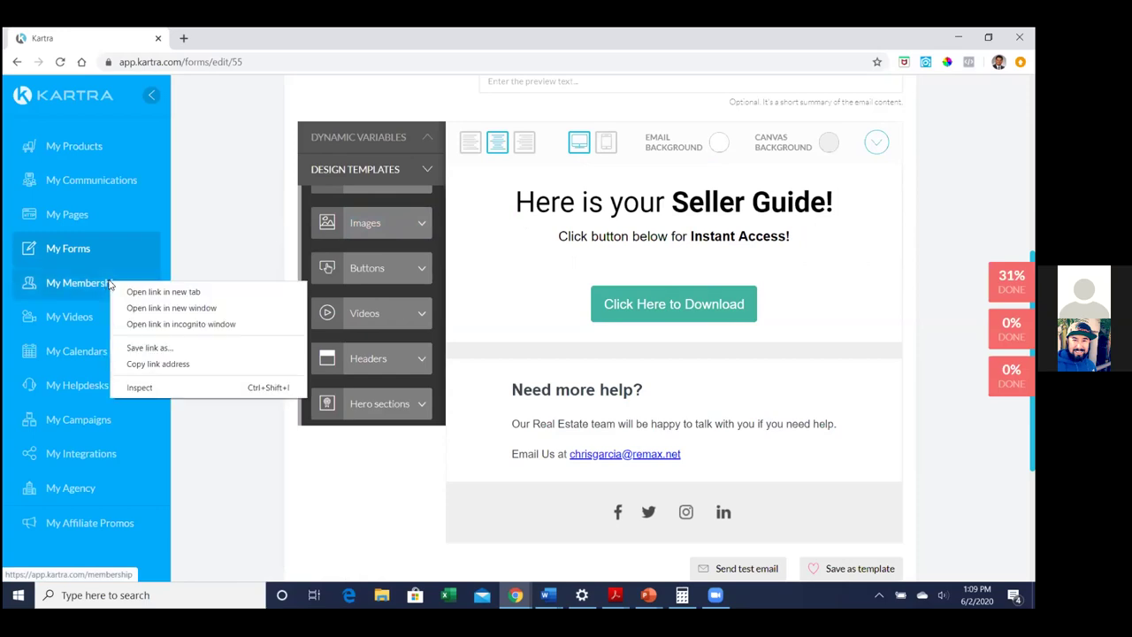
click(124, 292)
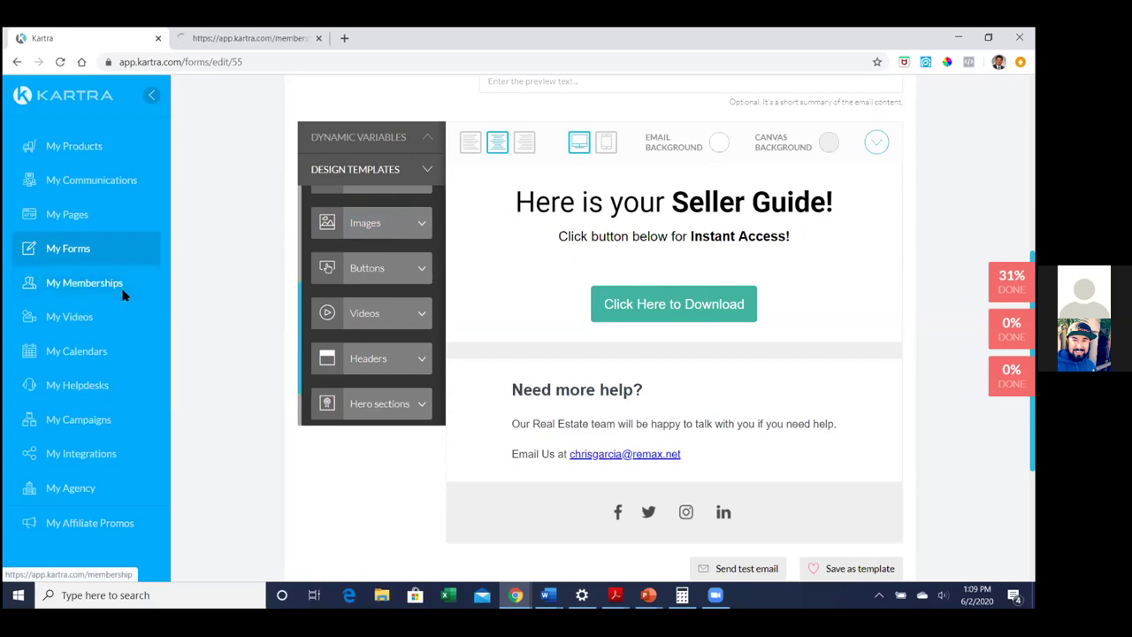
click(225, 37)
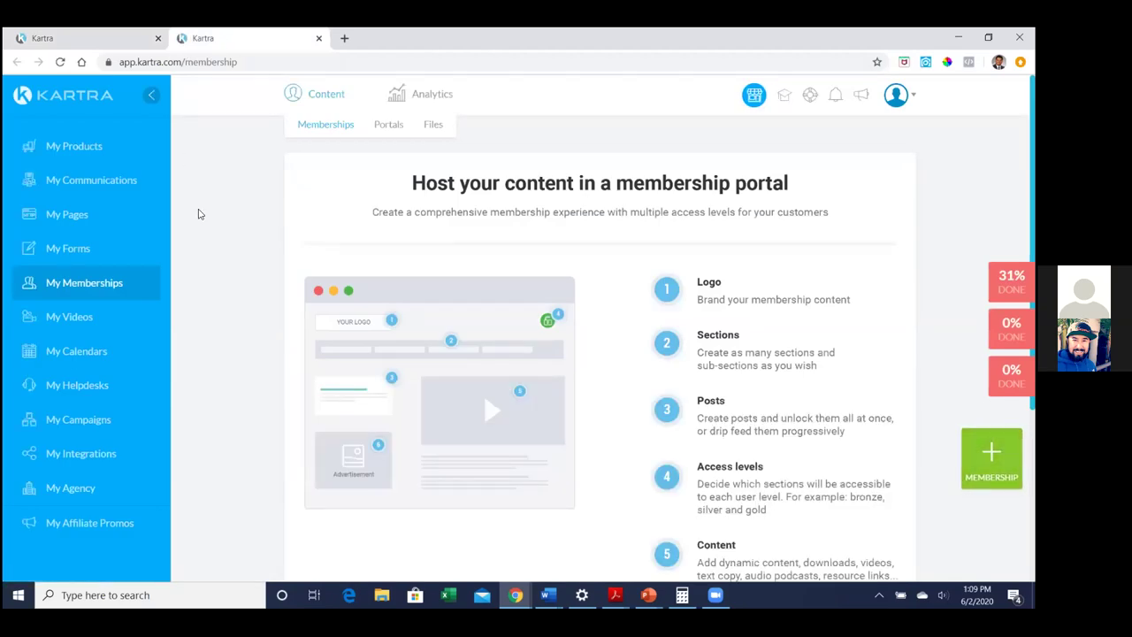
click(432, 126)
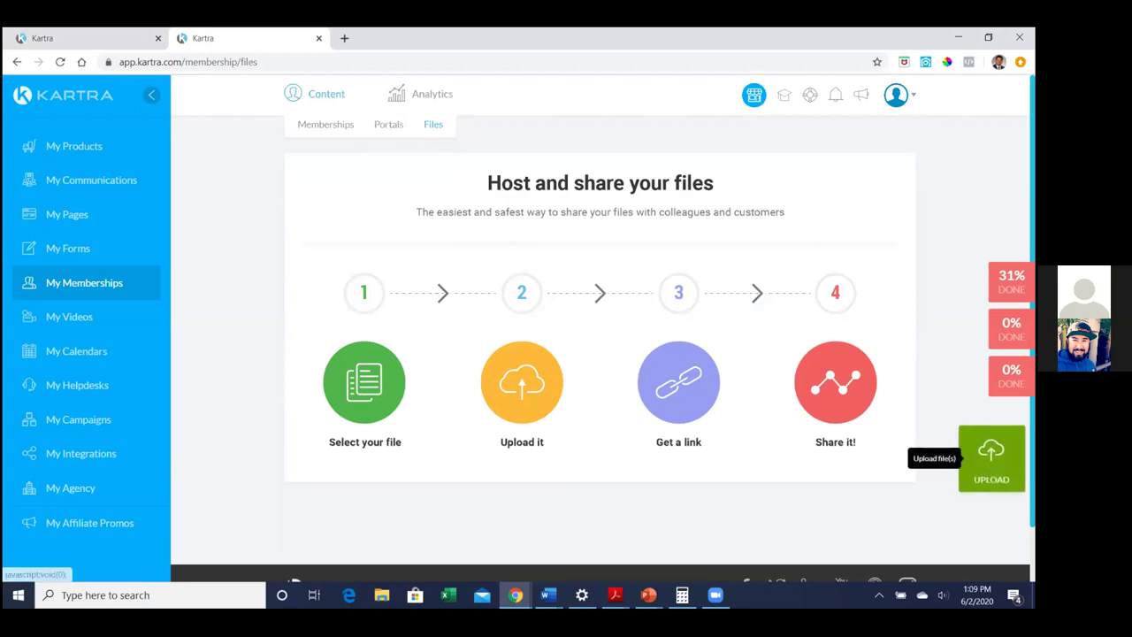
Start a new file upload, dismiss the file picker, and check the existing categories
click(991, 456)
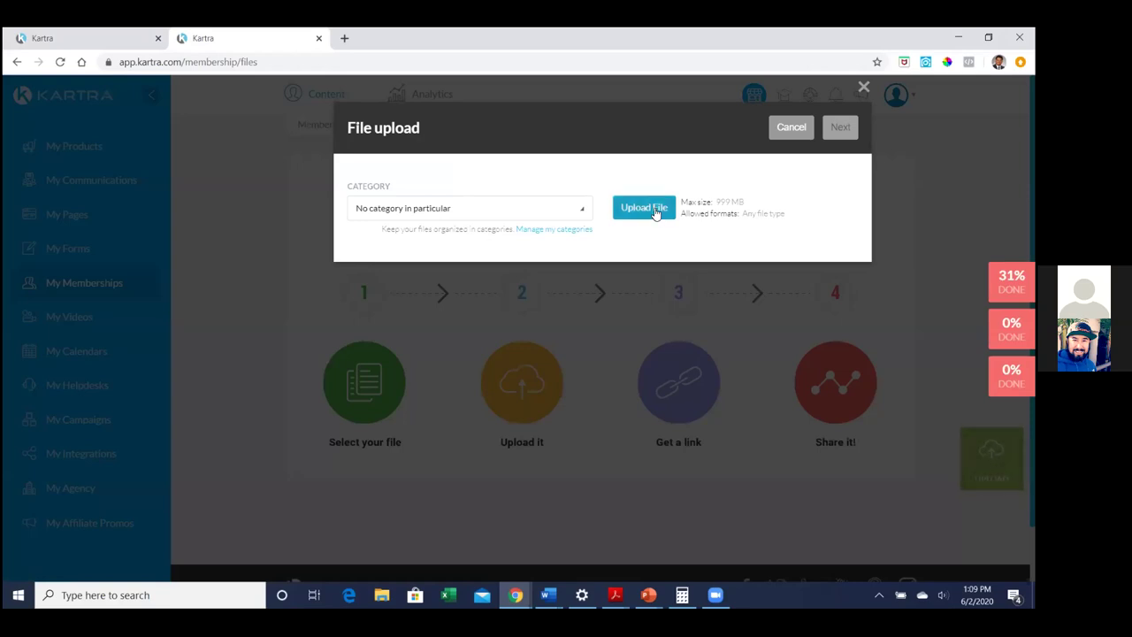
click(656, 210)
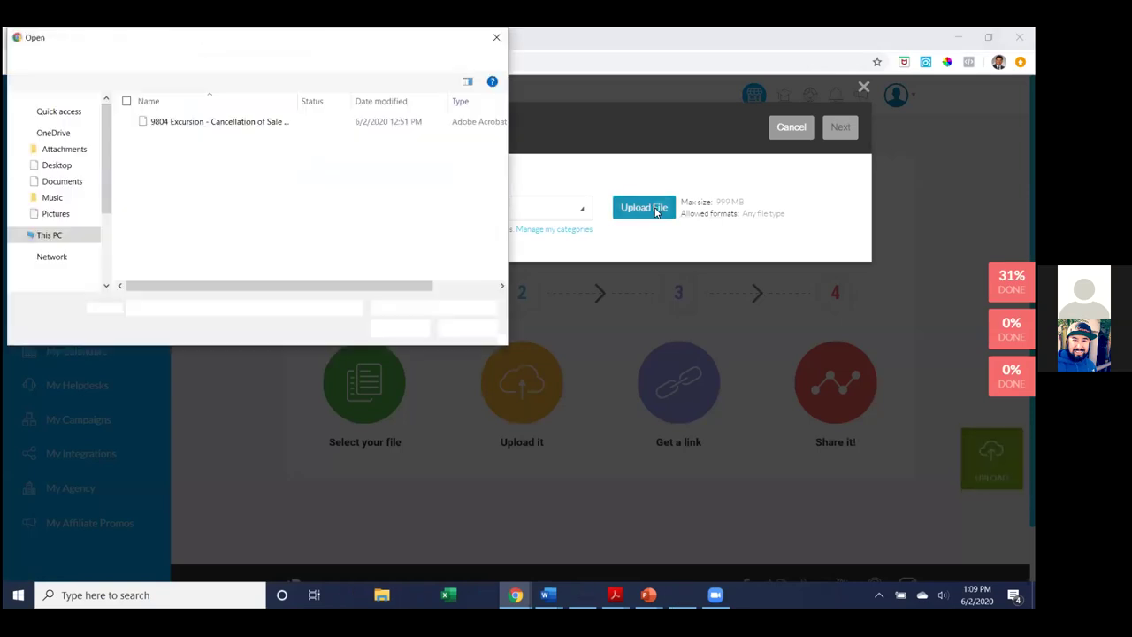
click(535, 32)
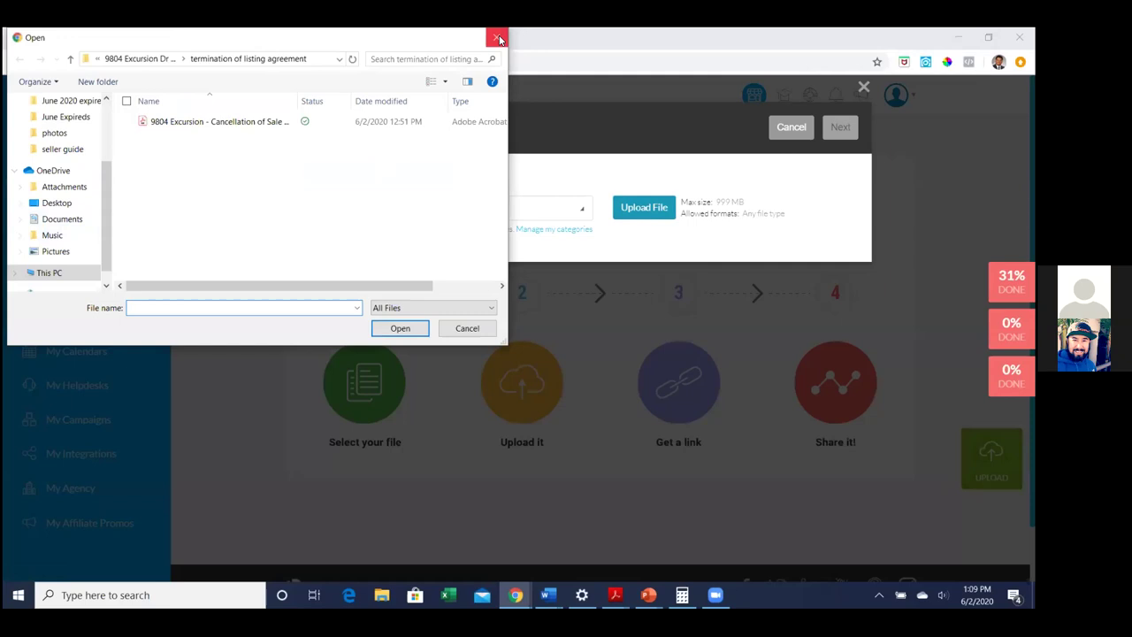
key(Escape)
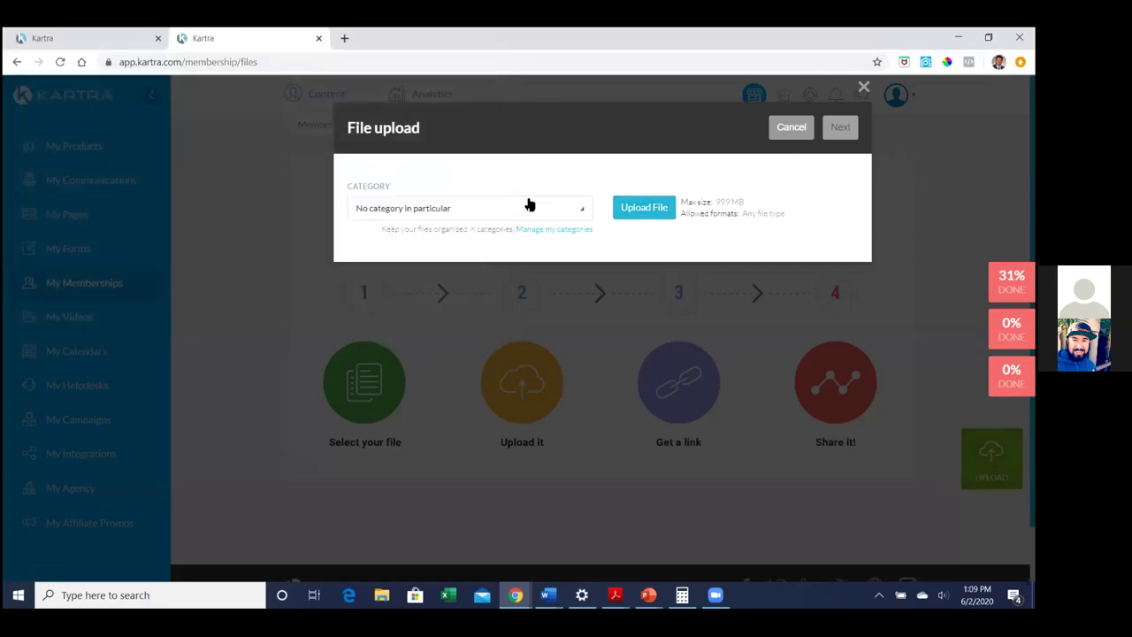
click(528, 211)
click(587, 215)
click(584, 214)
click(584, 214)
Create a new file category named 'Seller Guide'
click(574, 232)
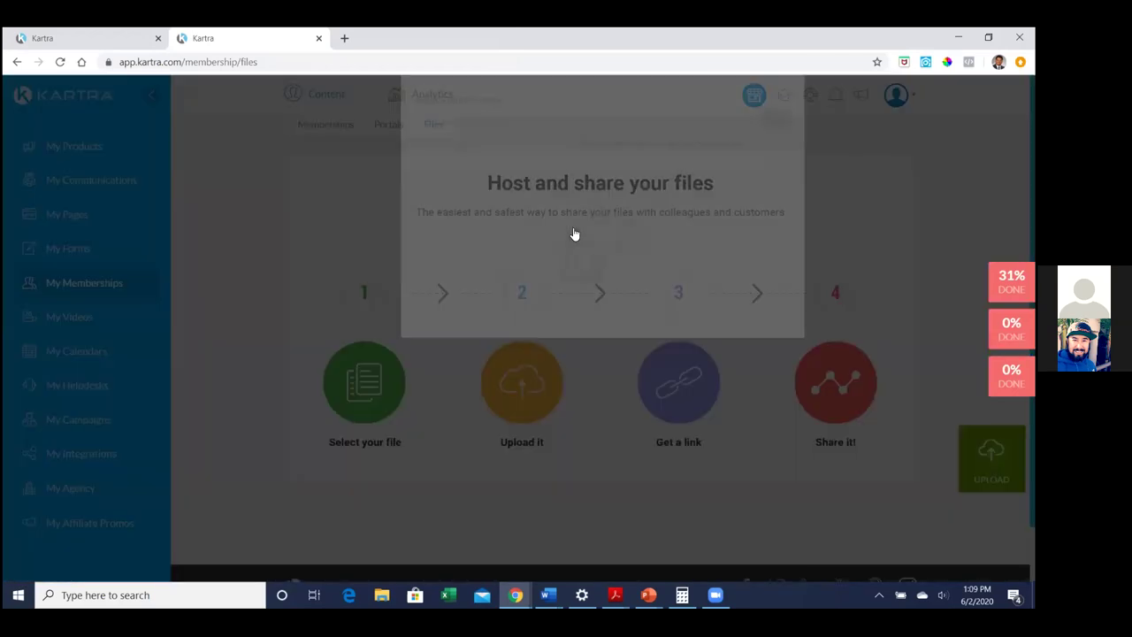
click(565, 238)
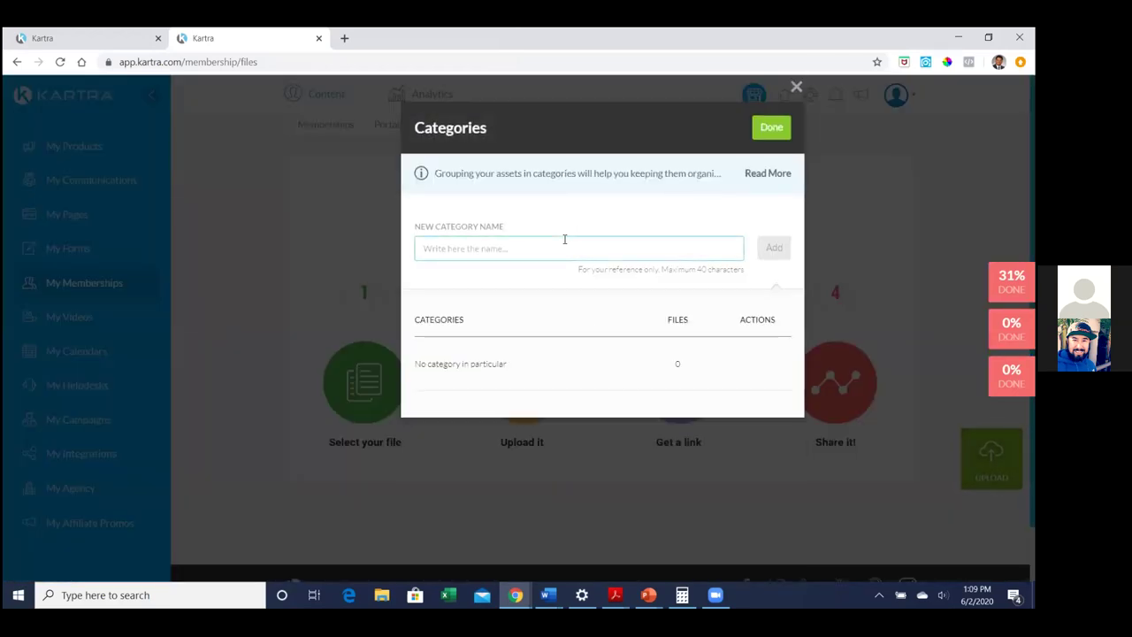
text(Seller Guide)
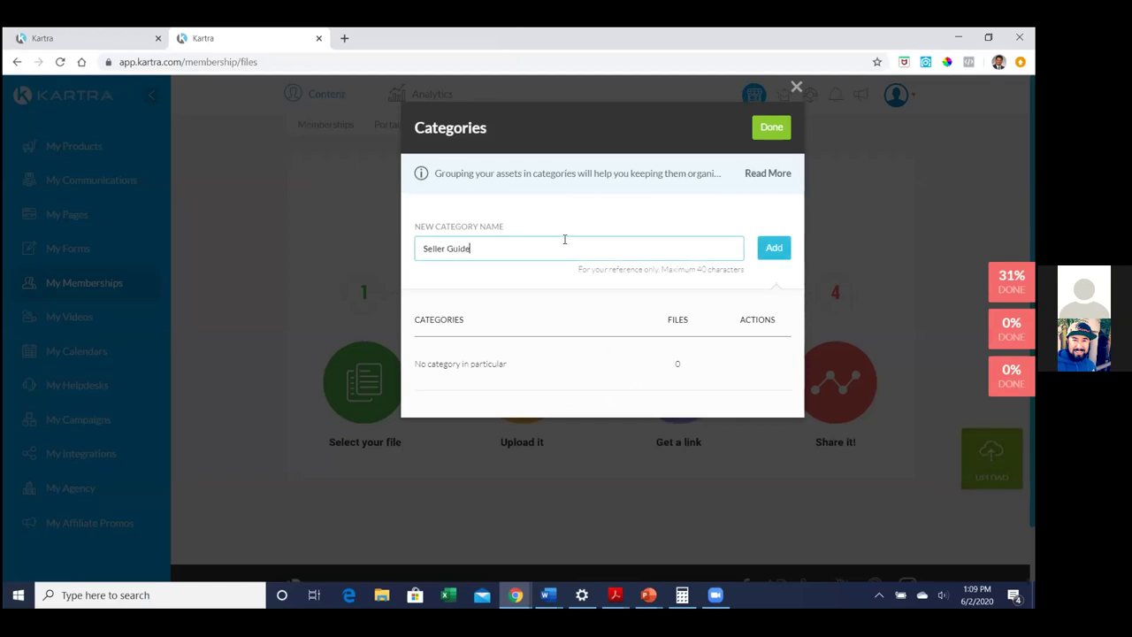
click(771, 255)
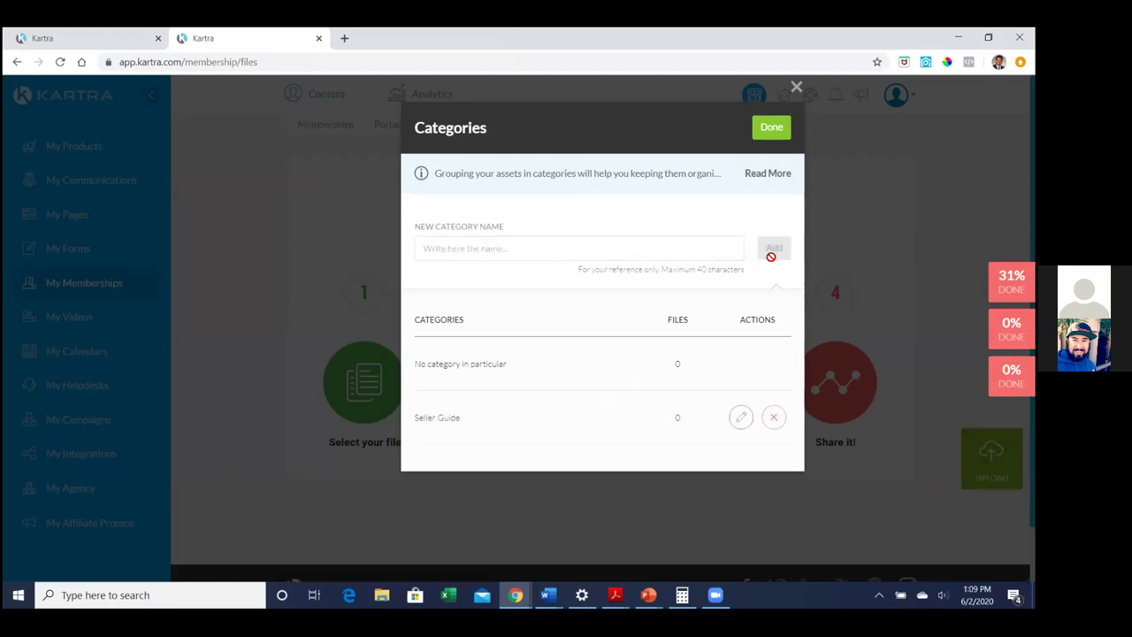
click(775, 129)
Upload Seller Guide.pdf from Desktop > kartra > seller guide into the Seller Guide category
click(511, 212)
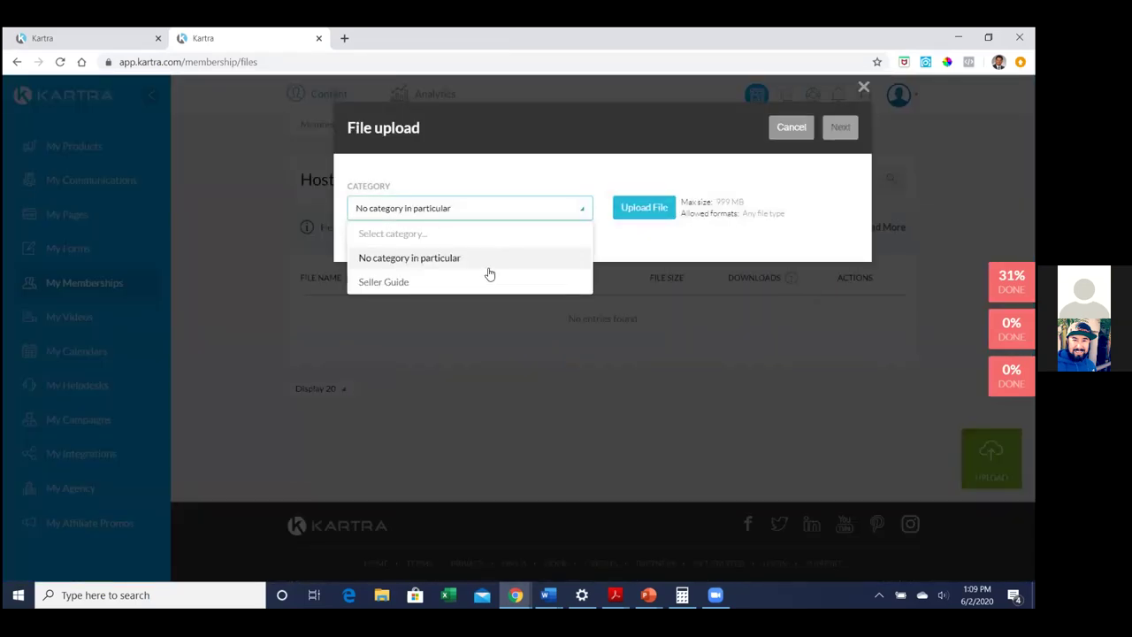
click(411, 283)
click(654, 214)
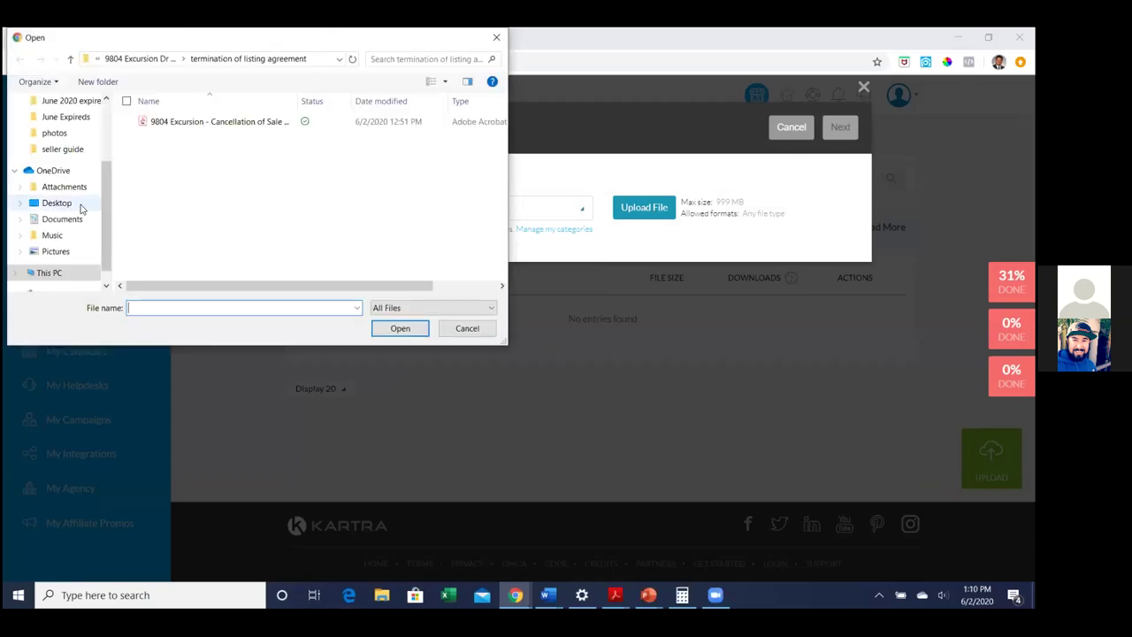
click(59, 203)
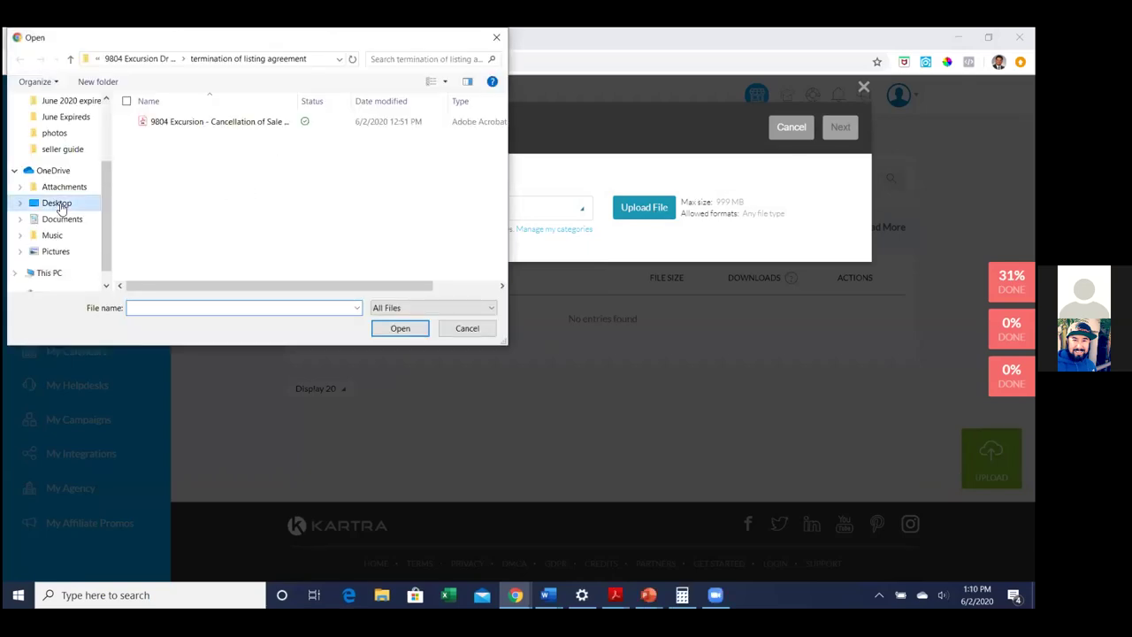
double_click(212, 253)
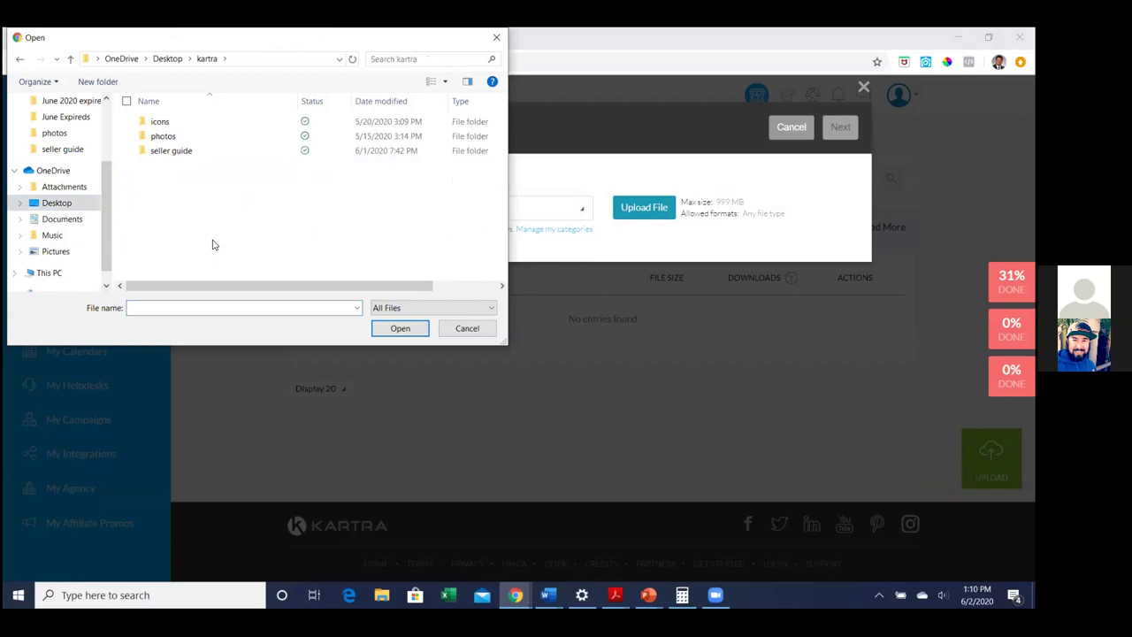
double_click(192, 152)
double_click(179, 124)
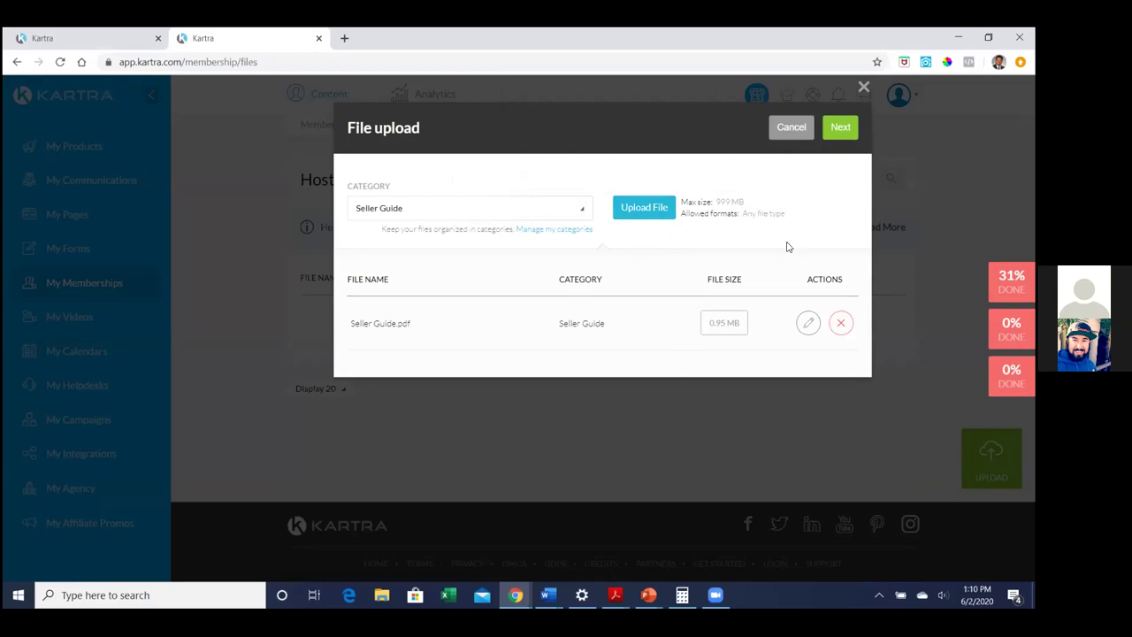
click(840, 130)
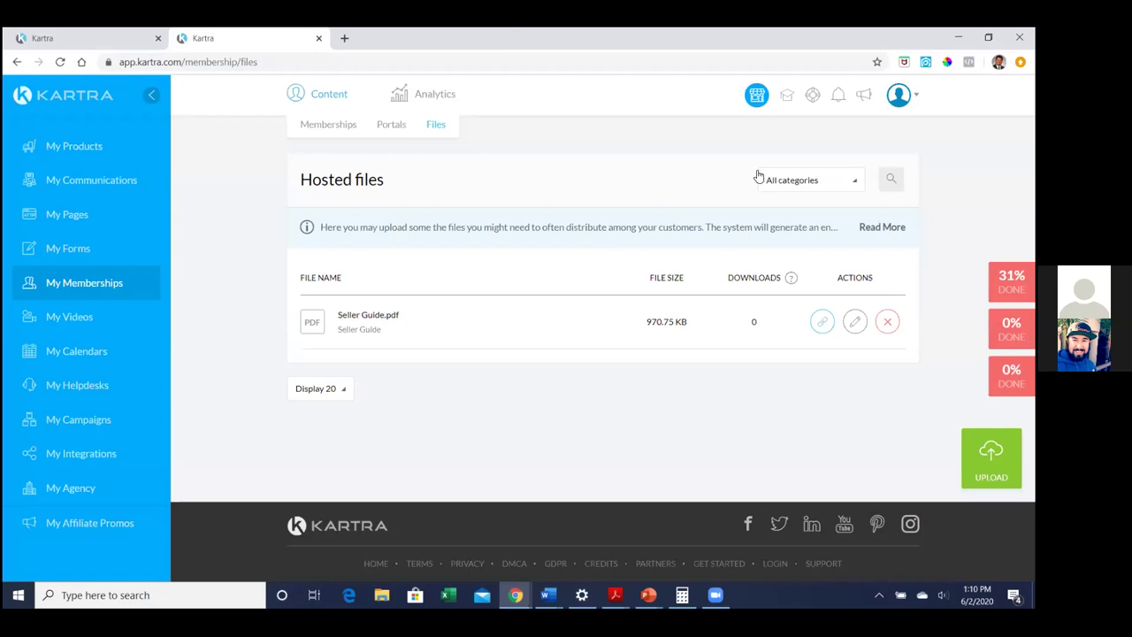
Copy the Seller Guide file's direct URL and confirm it opens the PDF in a new tab
click(822, 323)
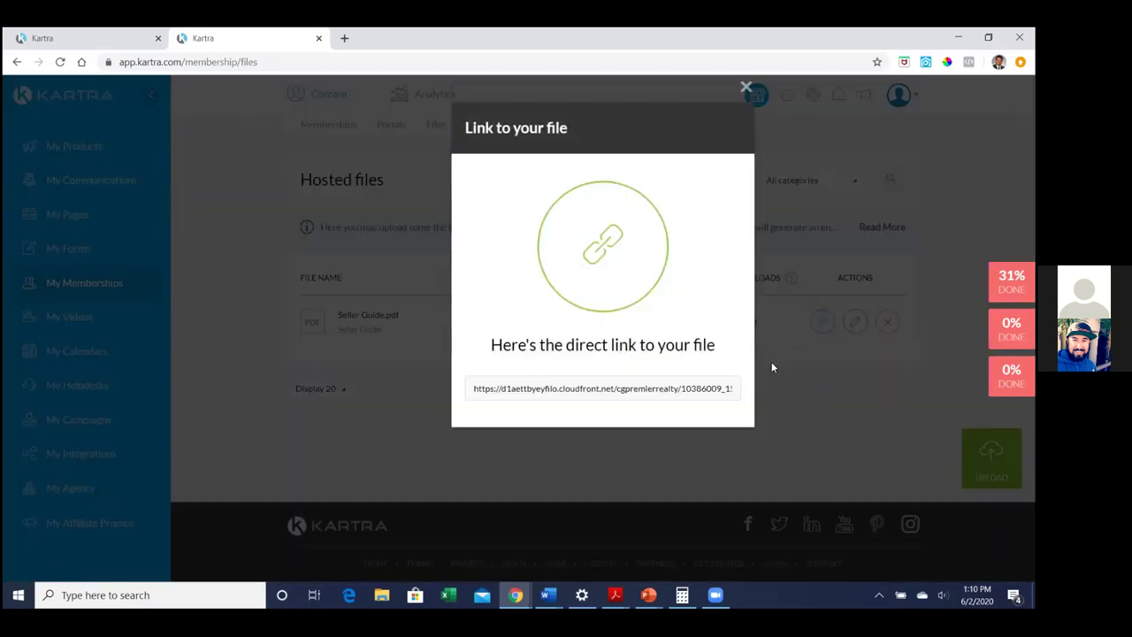
click(672, 394)
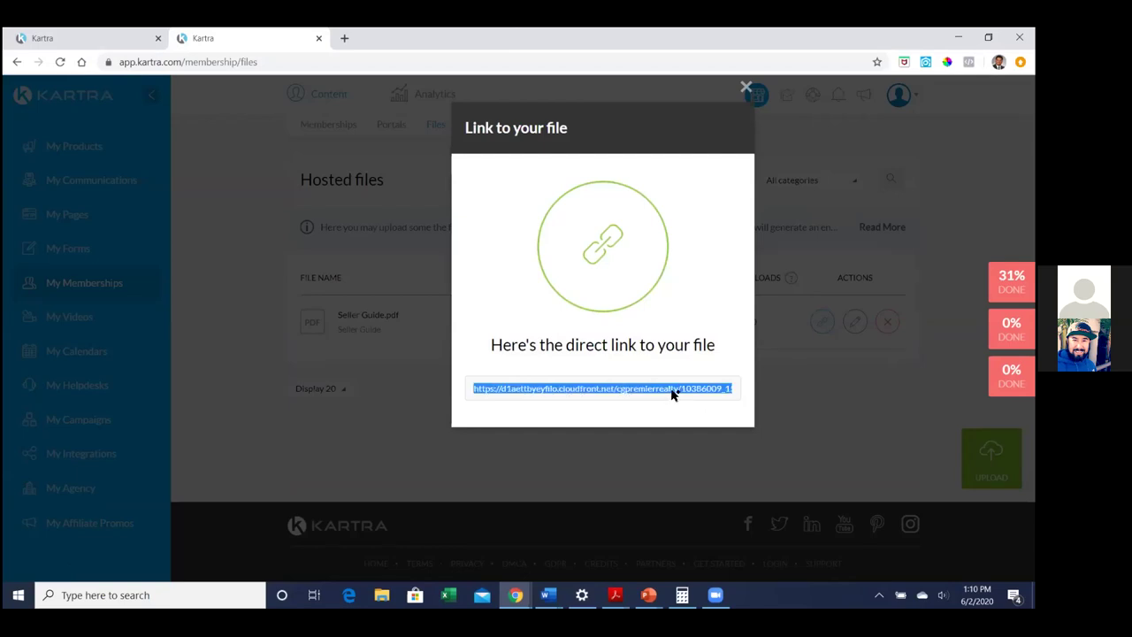
click(344, 38)
key(ctrl+v)
key(Return)
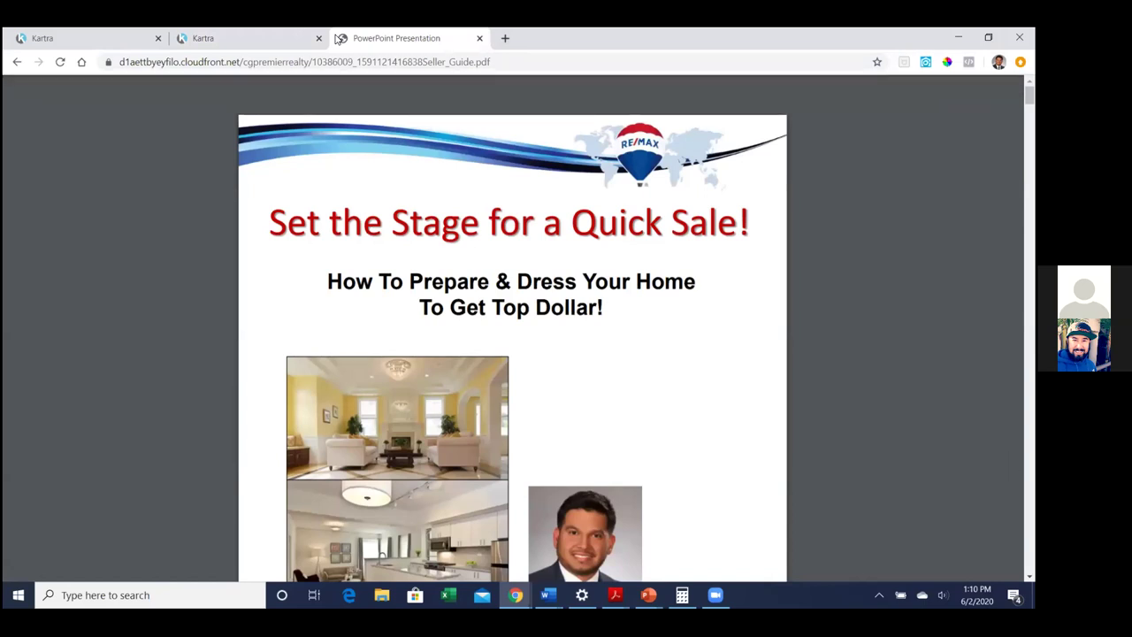
click(104, 35)
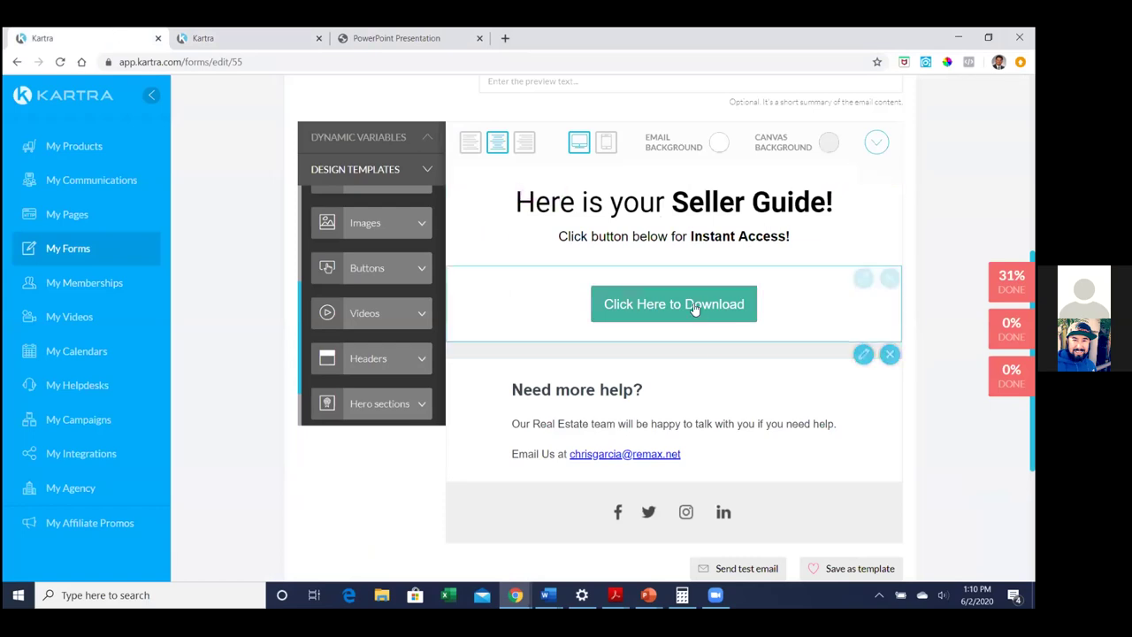
Point the Click Here to Download button at the pasted Seller_Guide.pdf link and save the email
click(600, 301)
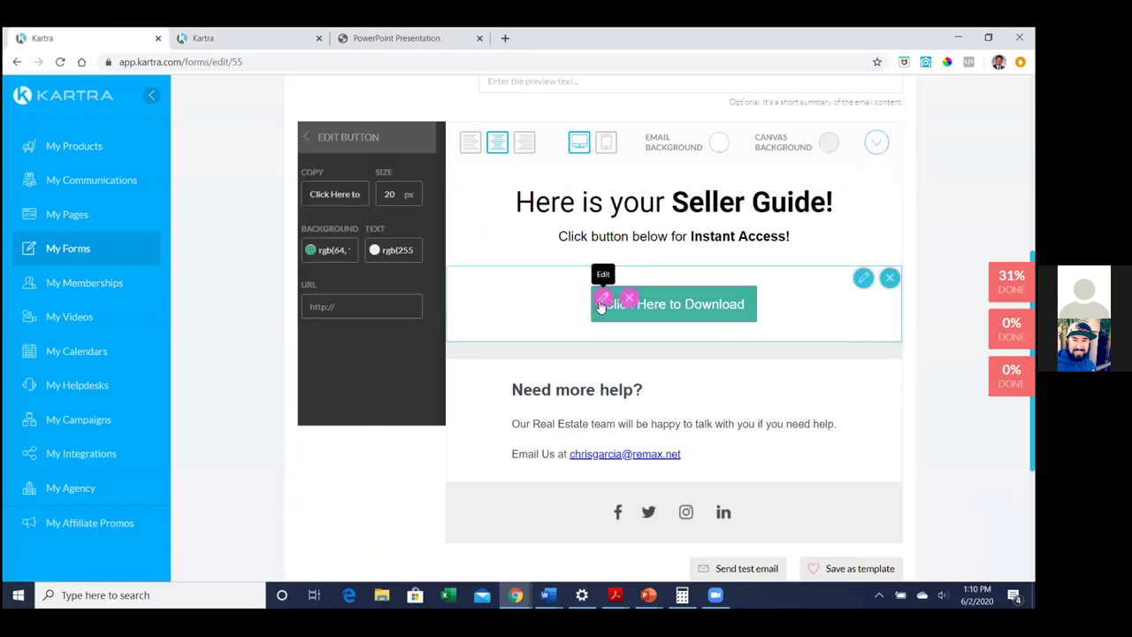
key(ctrl+v)
click(398, 414)
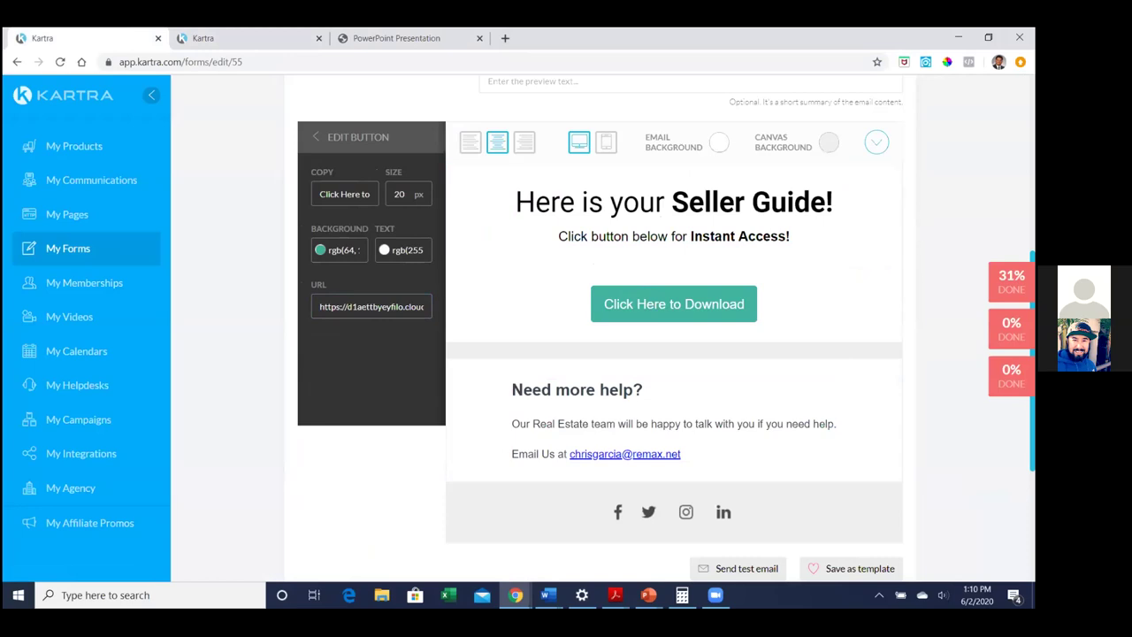
scroll(673, 354, up, 2)
click(885, 125)
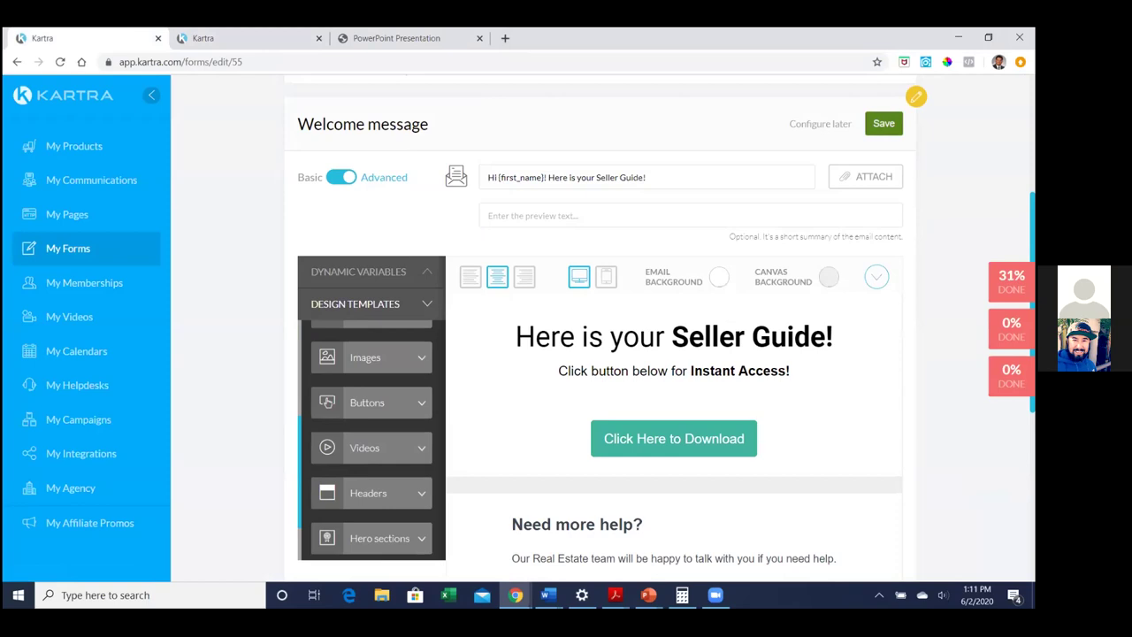
scroll(920, 285, down, 1)
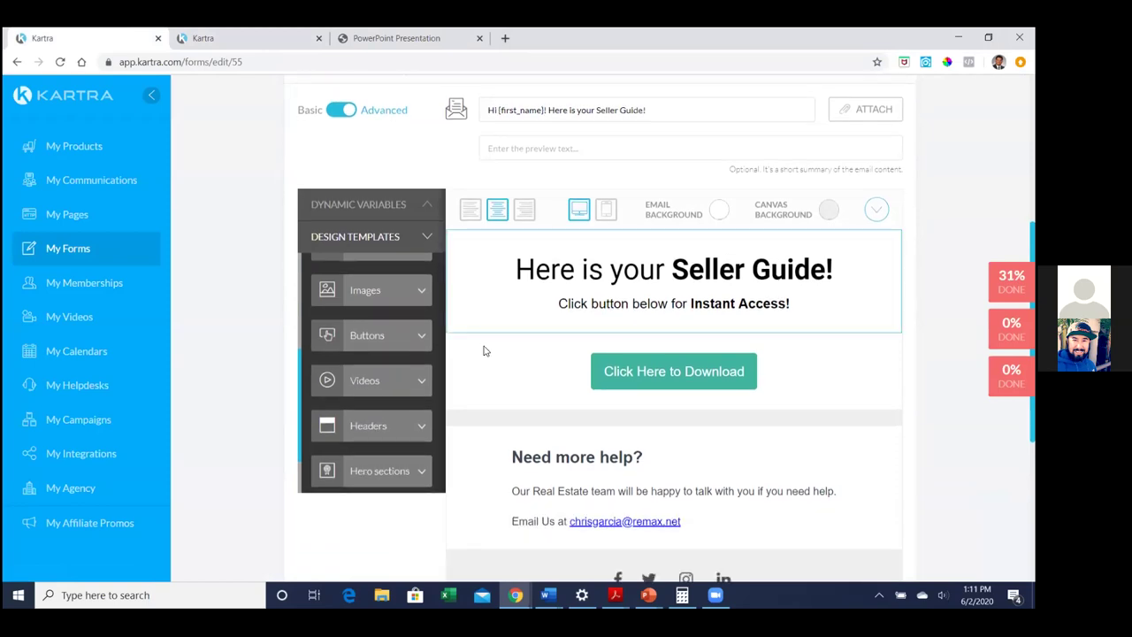
scroll(392, 347, up, 5)
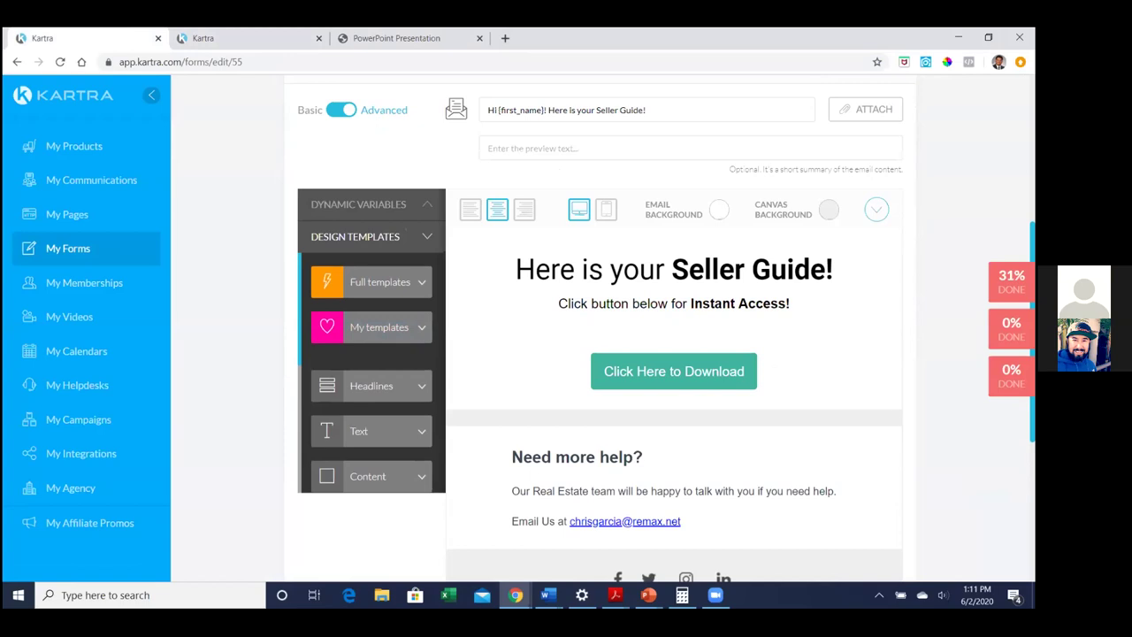
scroll(601, 336, down, 5)
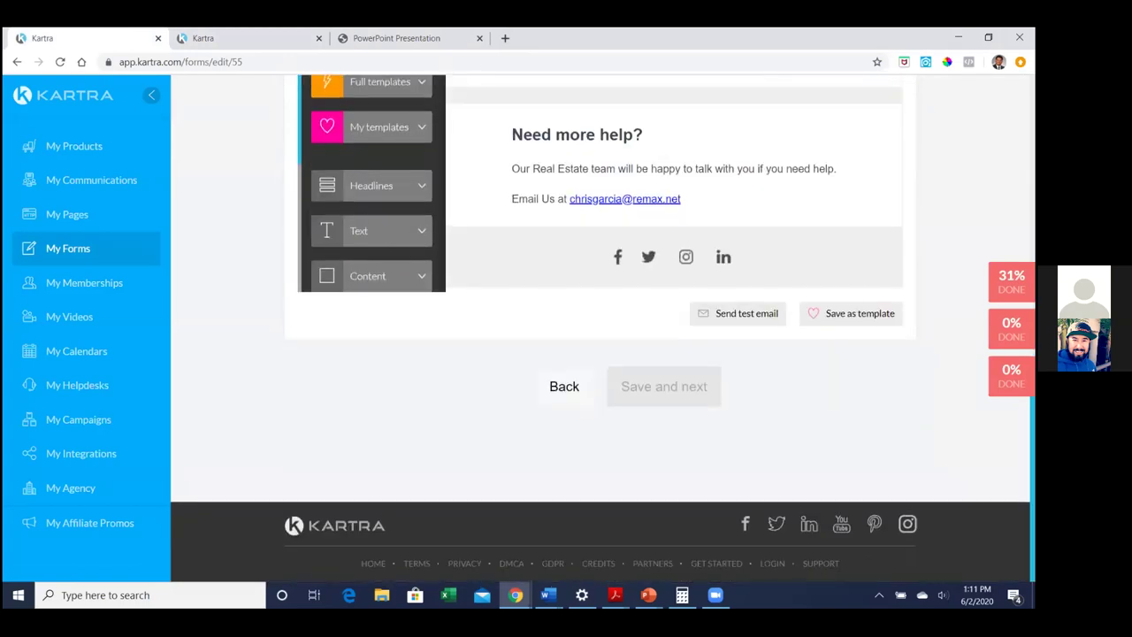
Send a test of the welcome email to the first saved test address
click(758, 316)
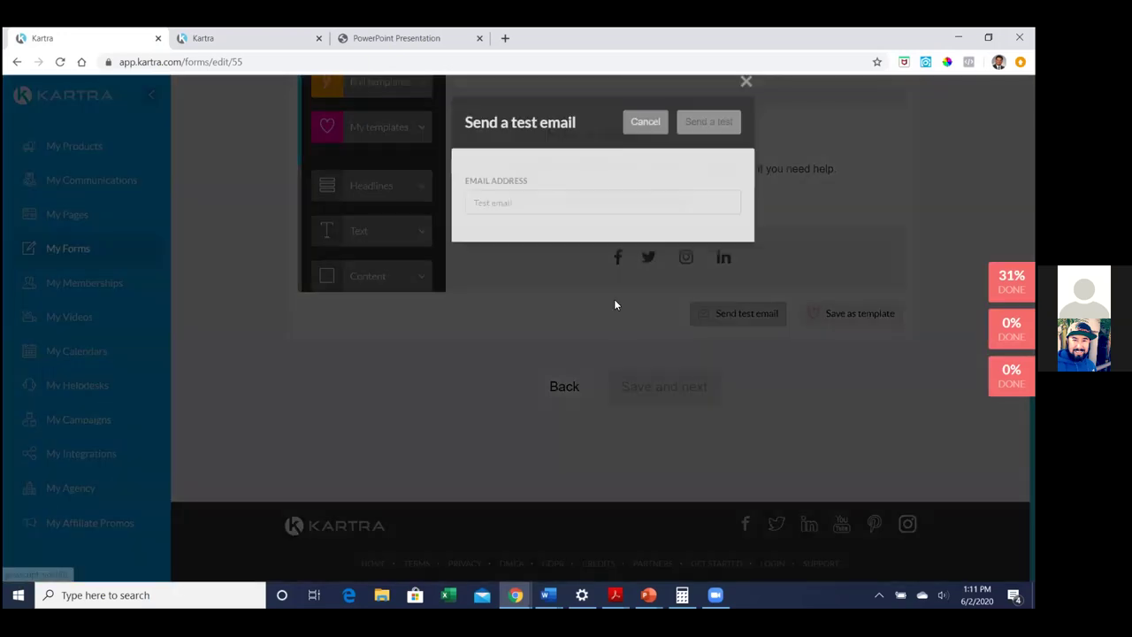
click(552, 206)
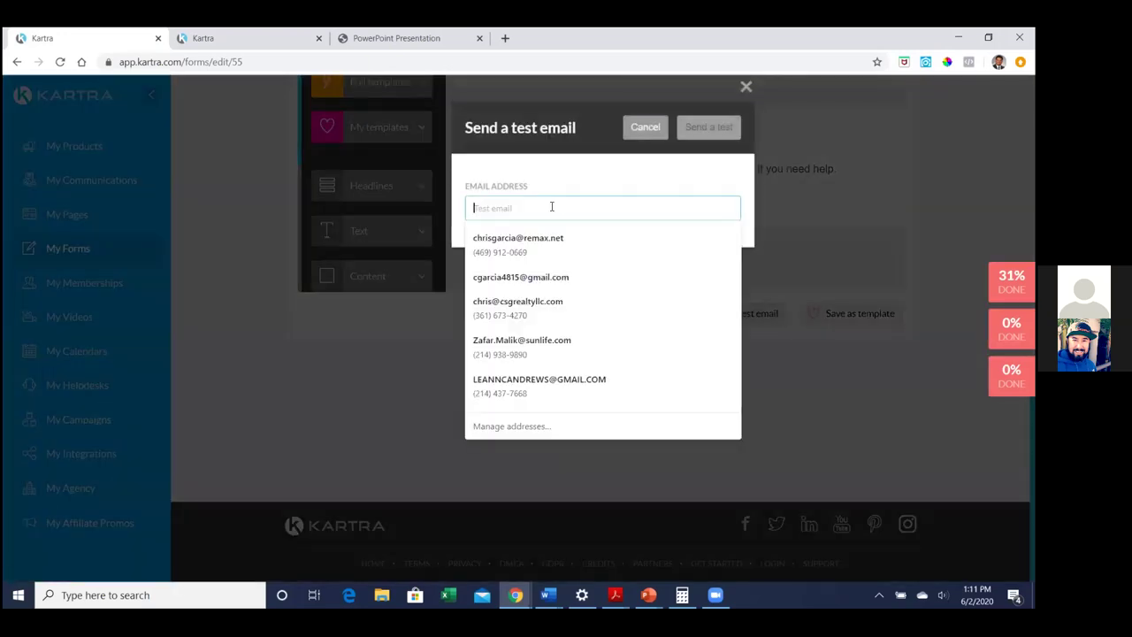
click(553, 242)
click(709, 131)
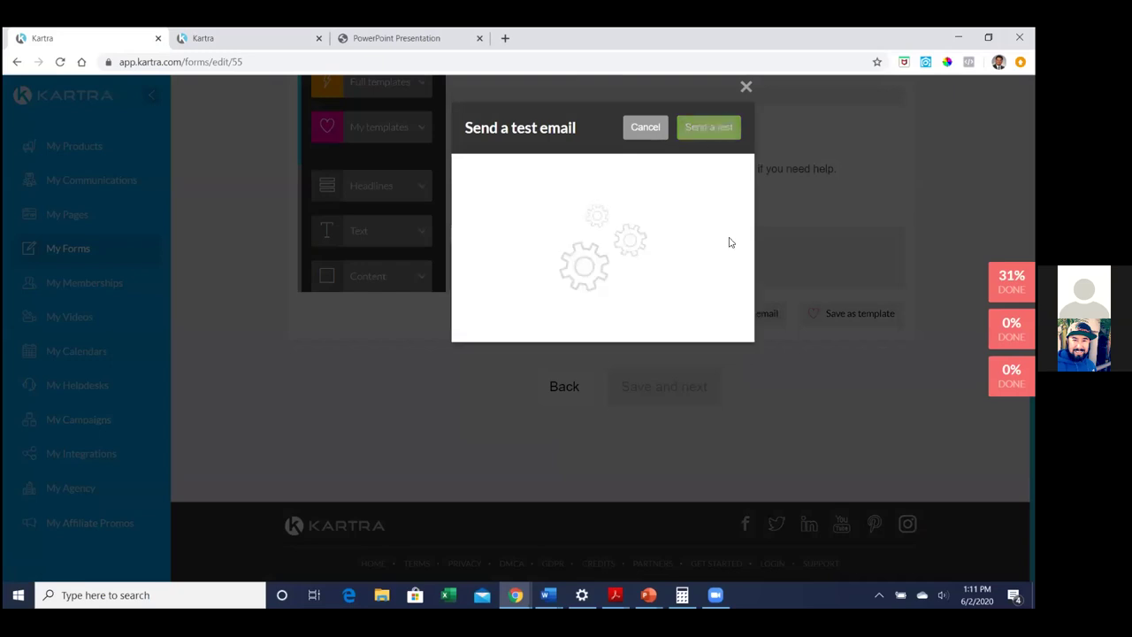
click(747, 89)
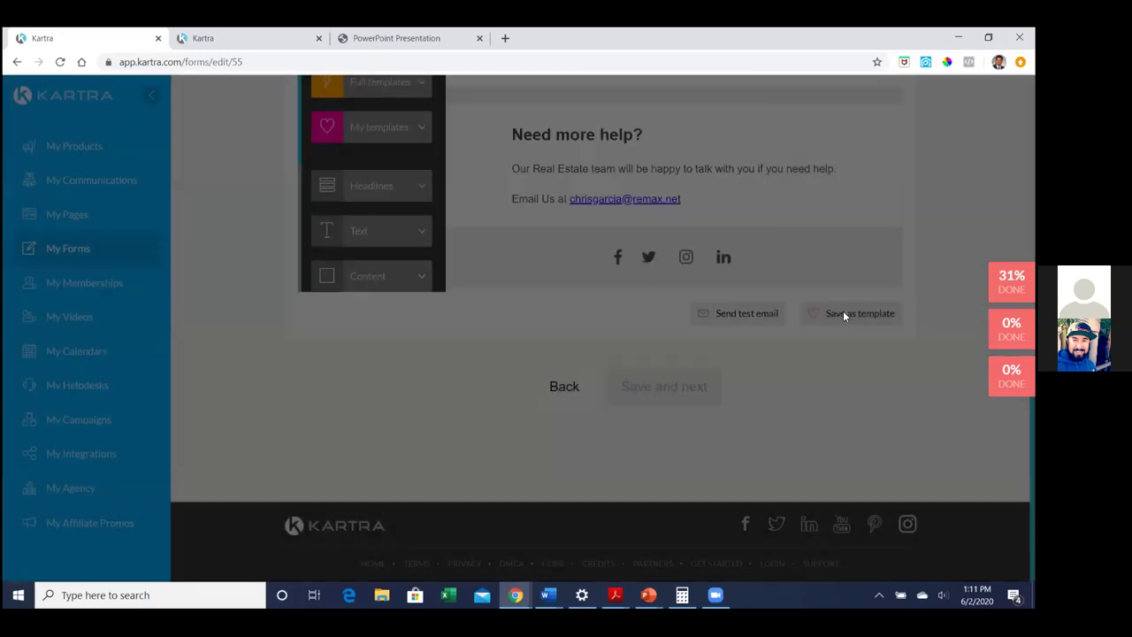
Save the Seller Guide welcome email as a template and view it under My templates
click(844, 316)
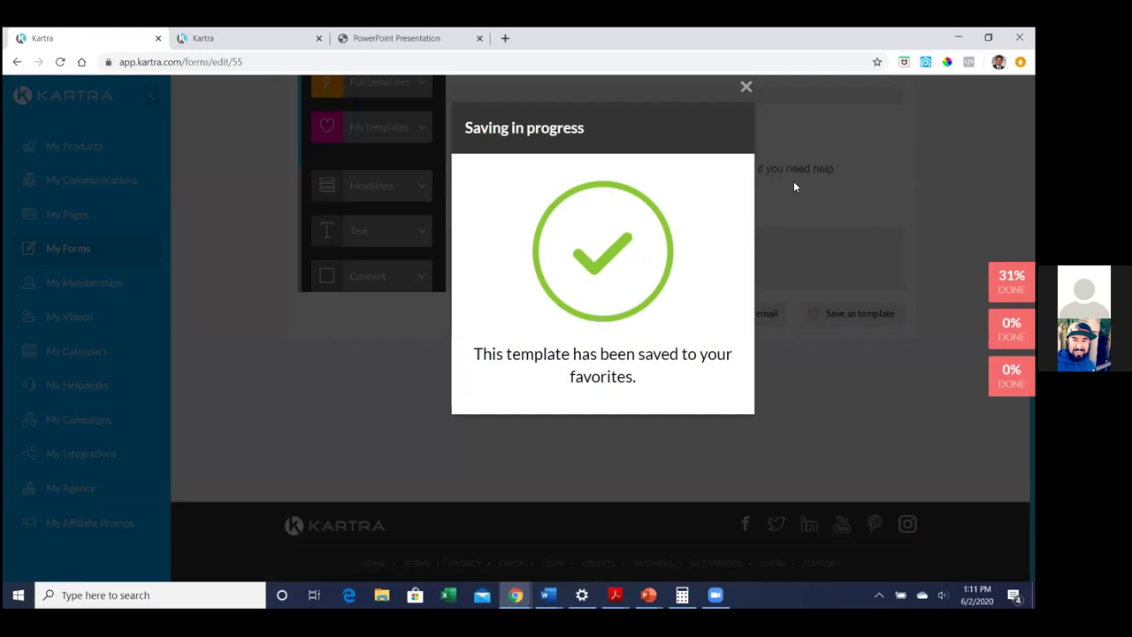
click(745, 89)
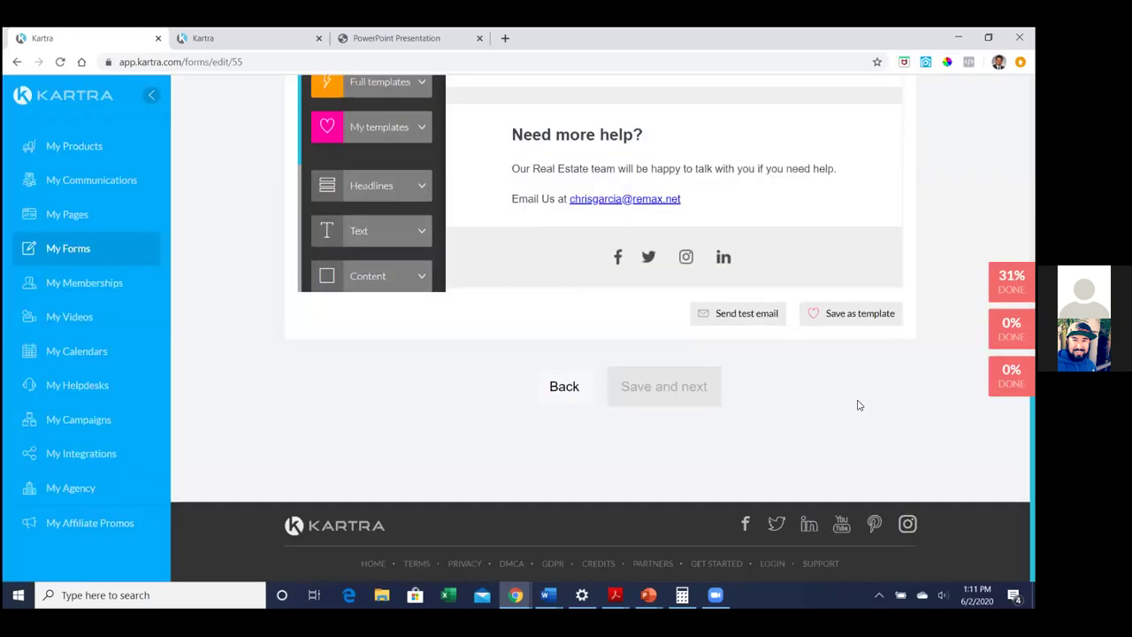
scroll(857, 405, up, 1)
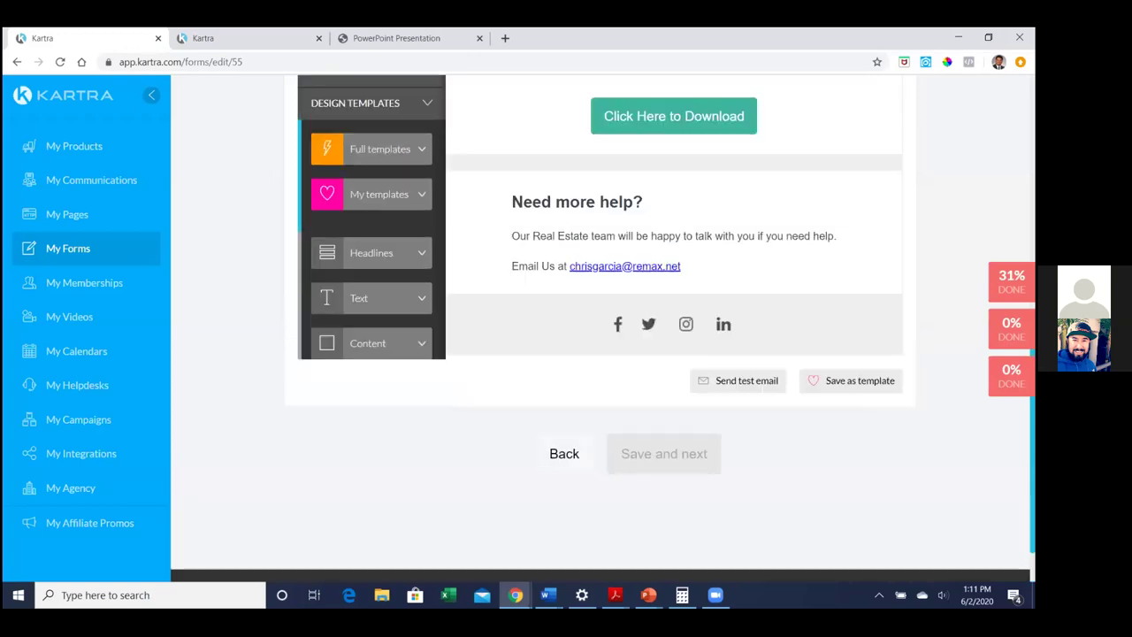
scroll(661, 328, up, 3)
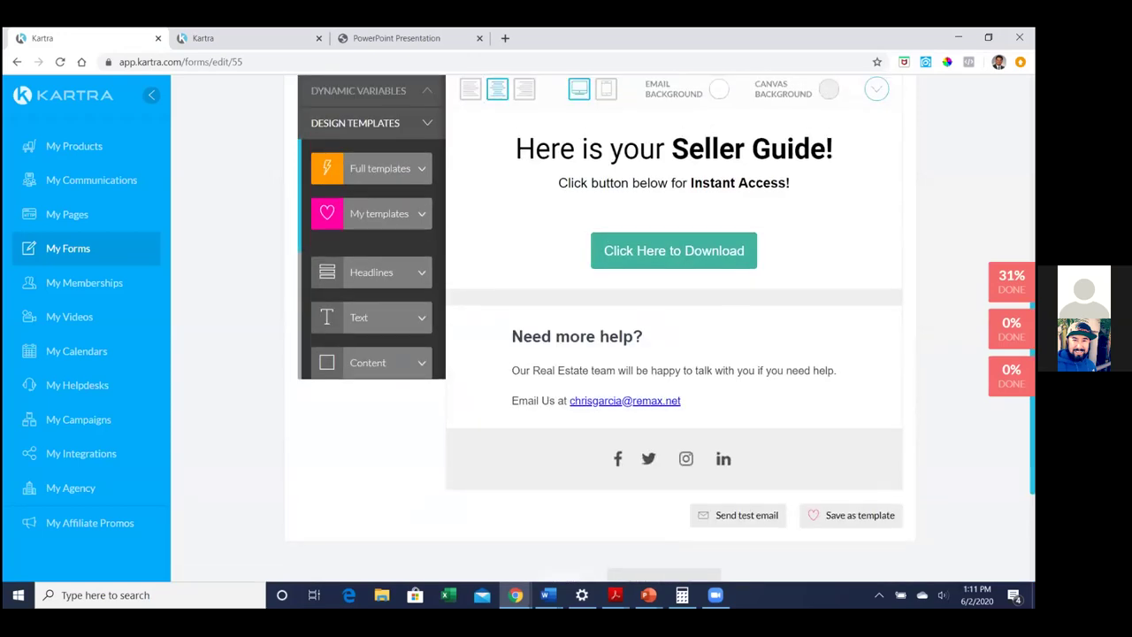
scroll(900, 397, down, 3)
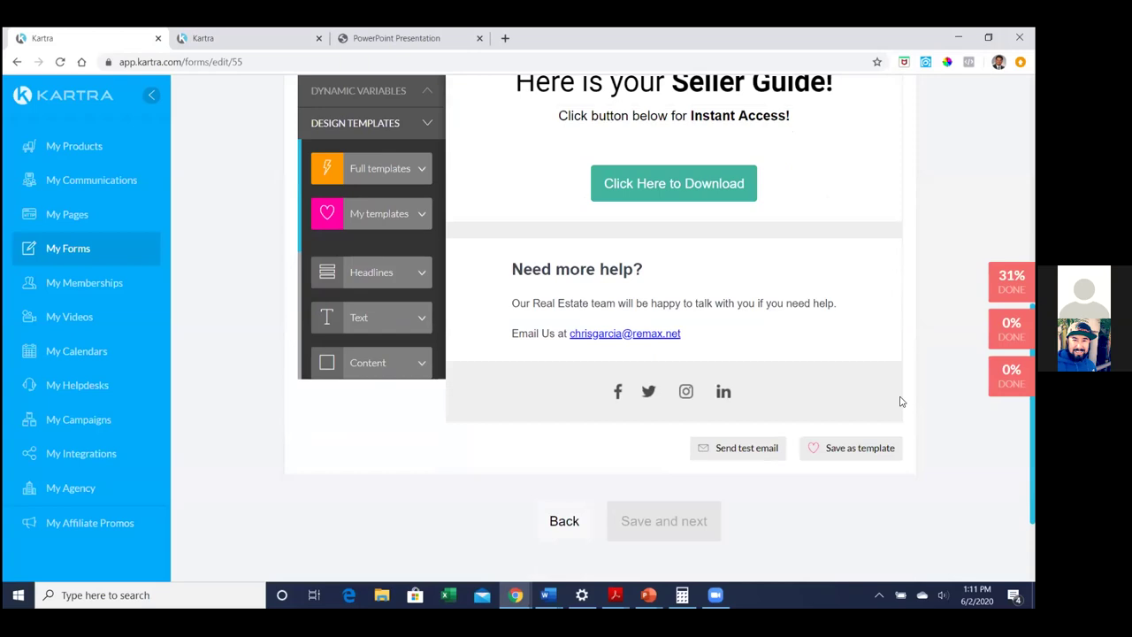
scroll(397, 224, up, 3)
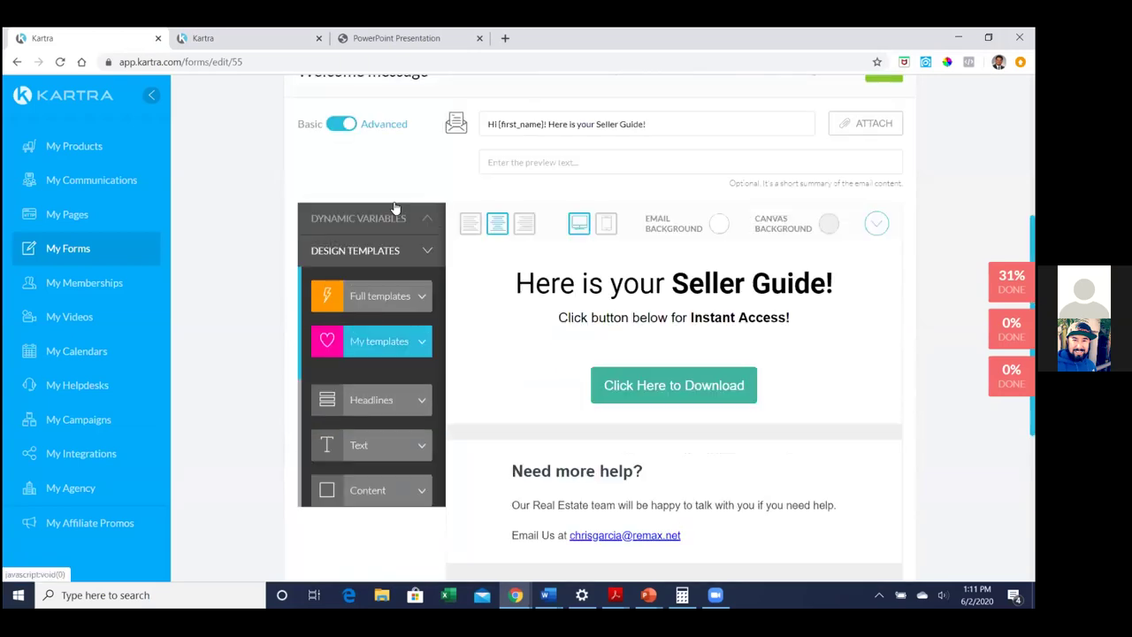
click(387, 342)
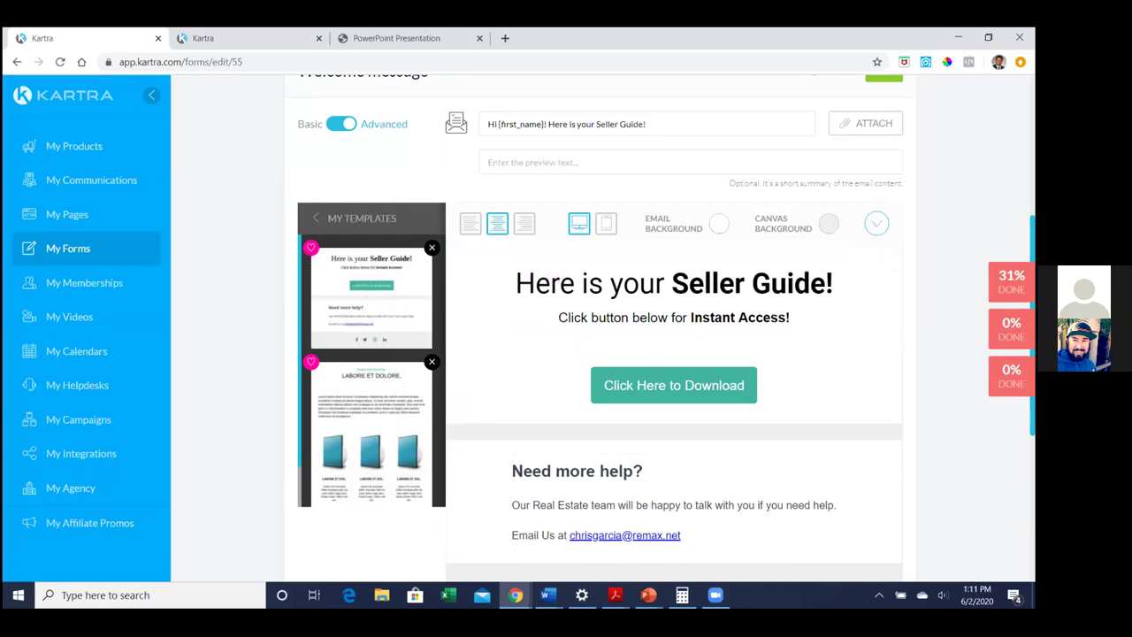
Save the welcome message, then finish the Seller Guide form through Automations and Form design
scroll(601, 354, up, 1)
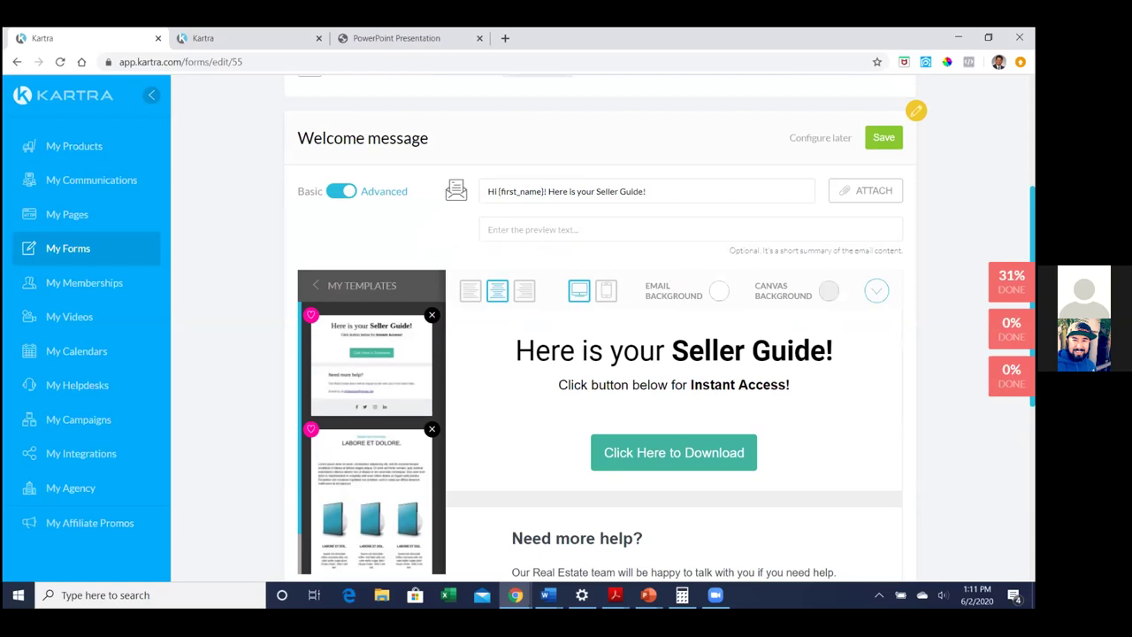
click(883, 137)
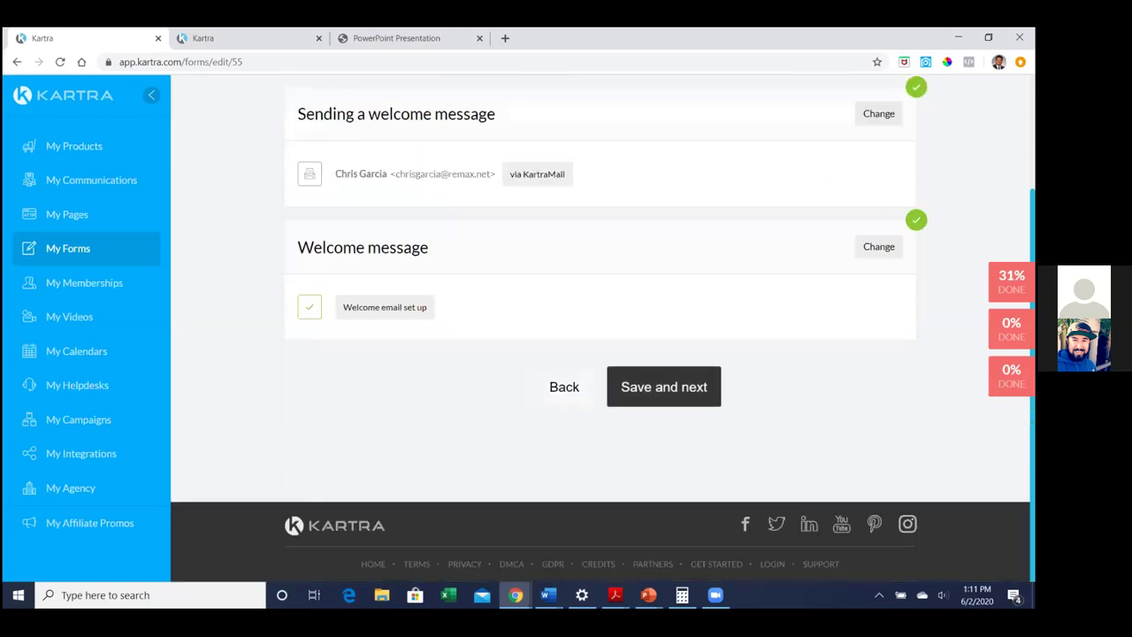
click(681, 399)
scroll(680, 415, down, 3)
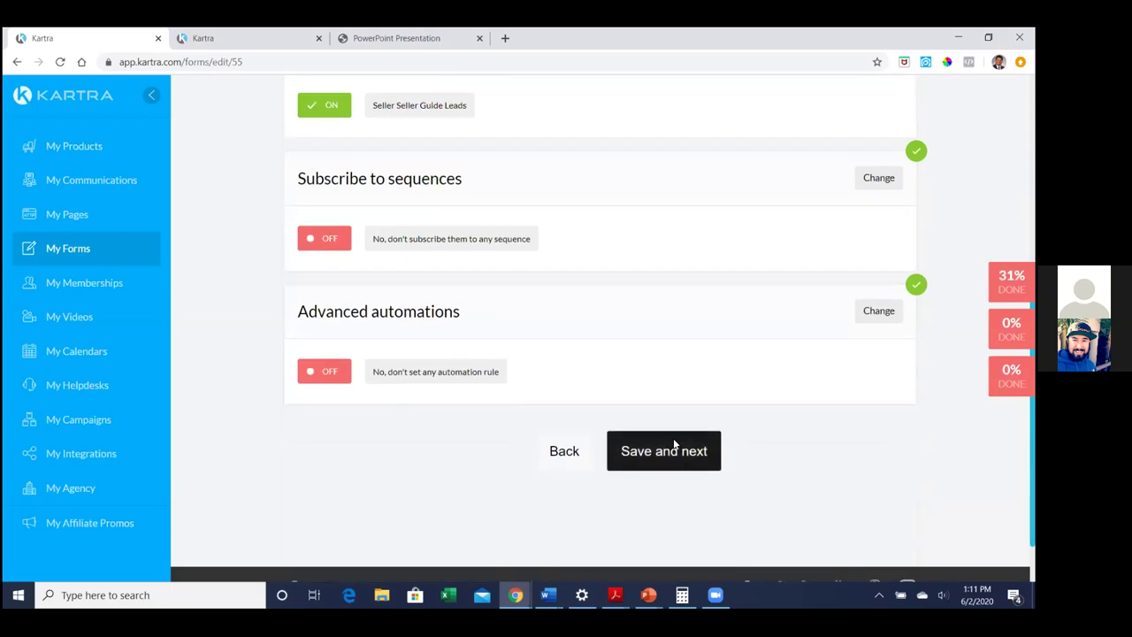
click(673, 441)
click(661, 389)
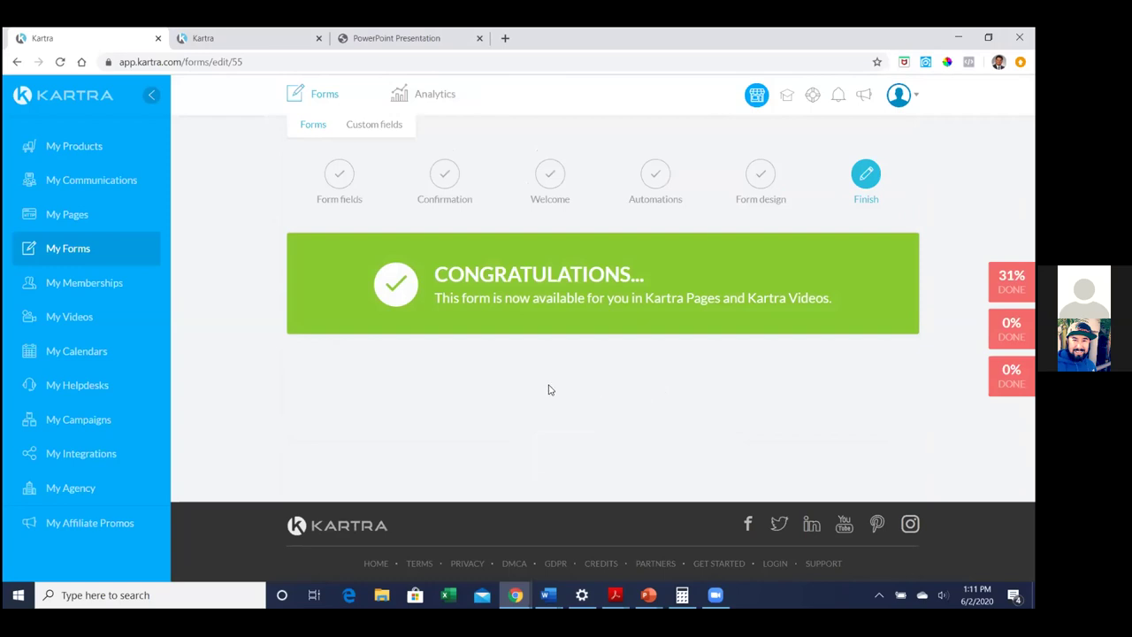
click(115, 184)
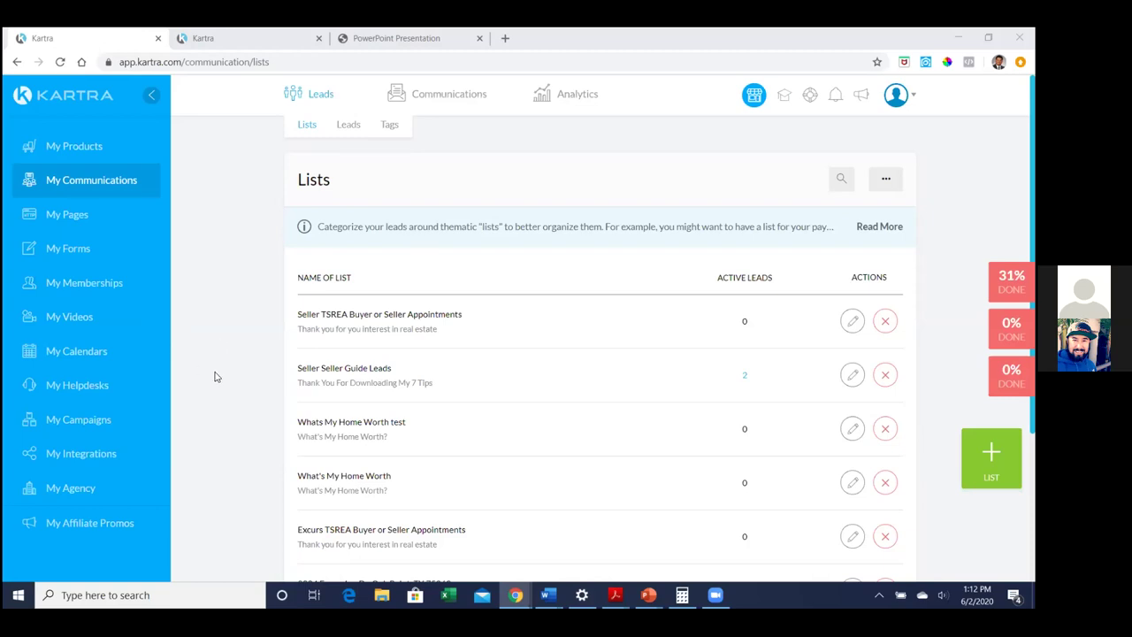
Switch from the Lists table to the Leads table listing all 10 contacts
scroll(290, 331, down, 1)
scroll(287, 328, down, 1)
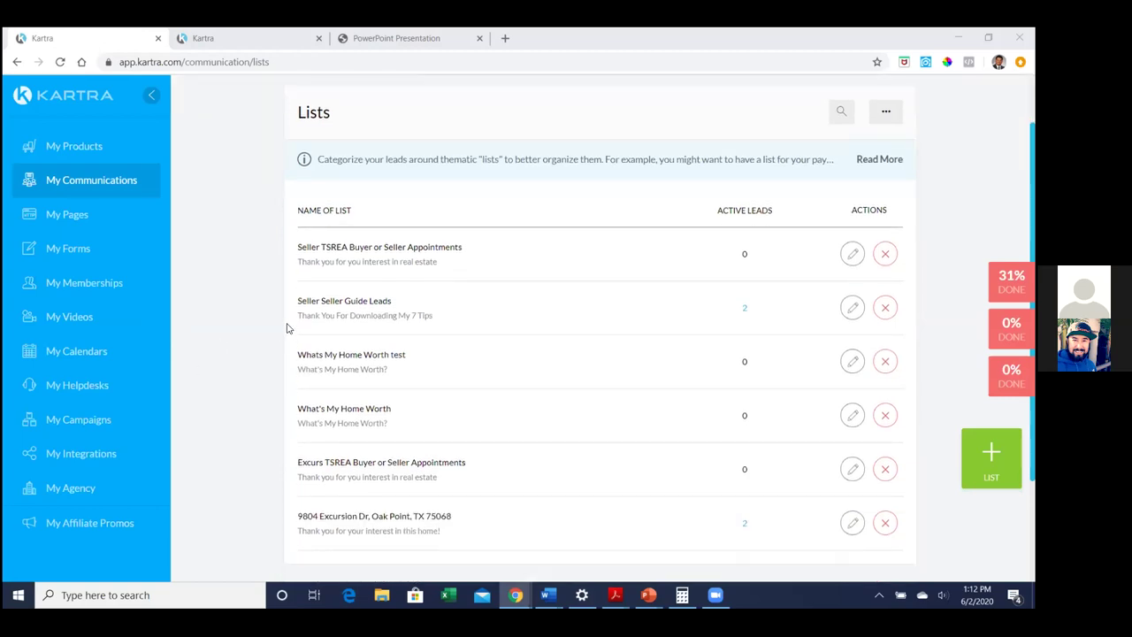
scroll(286, 328, up, 2)
click(348, 123)
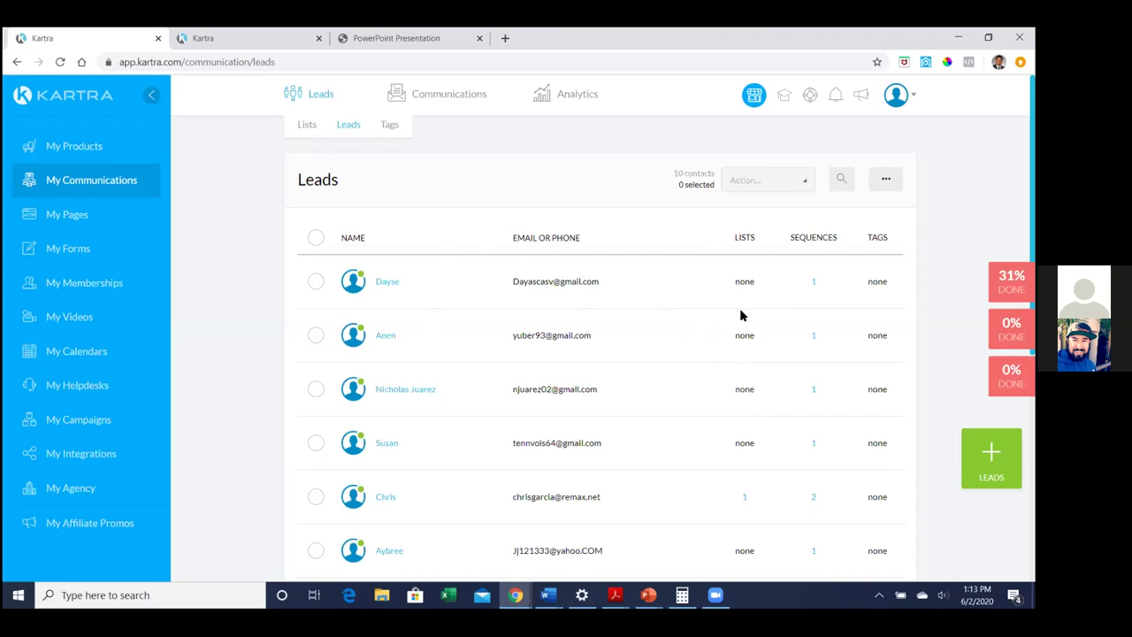
click(814, 282)
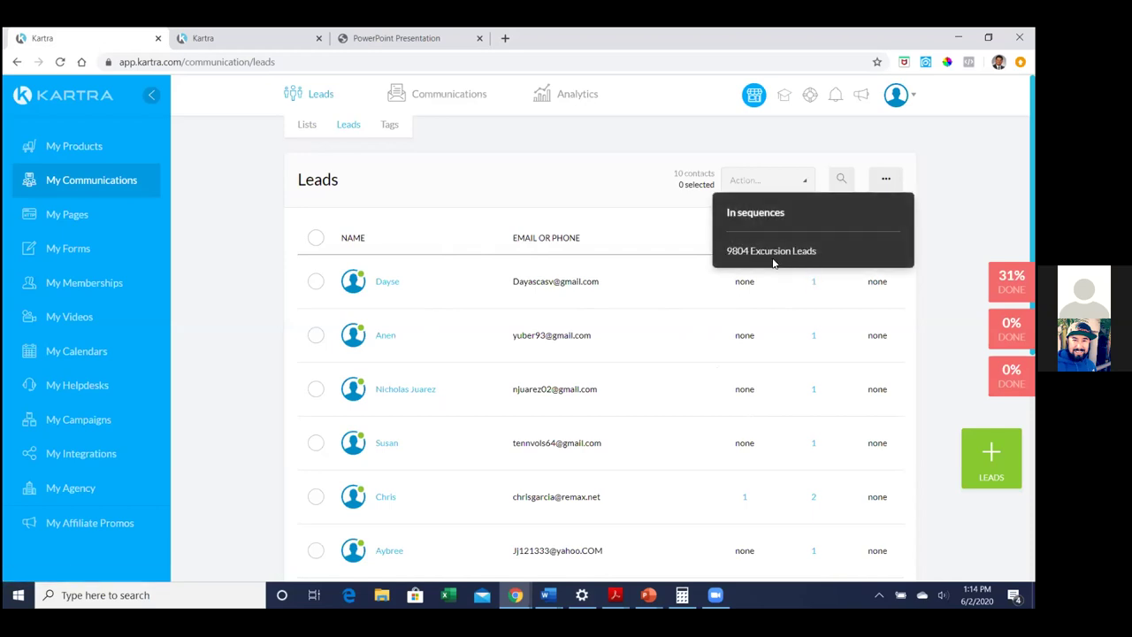
click(775, 286)
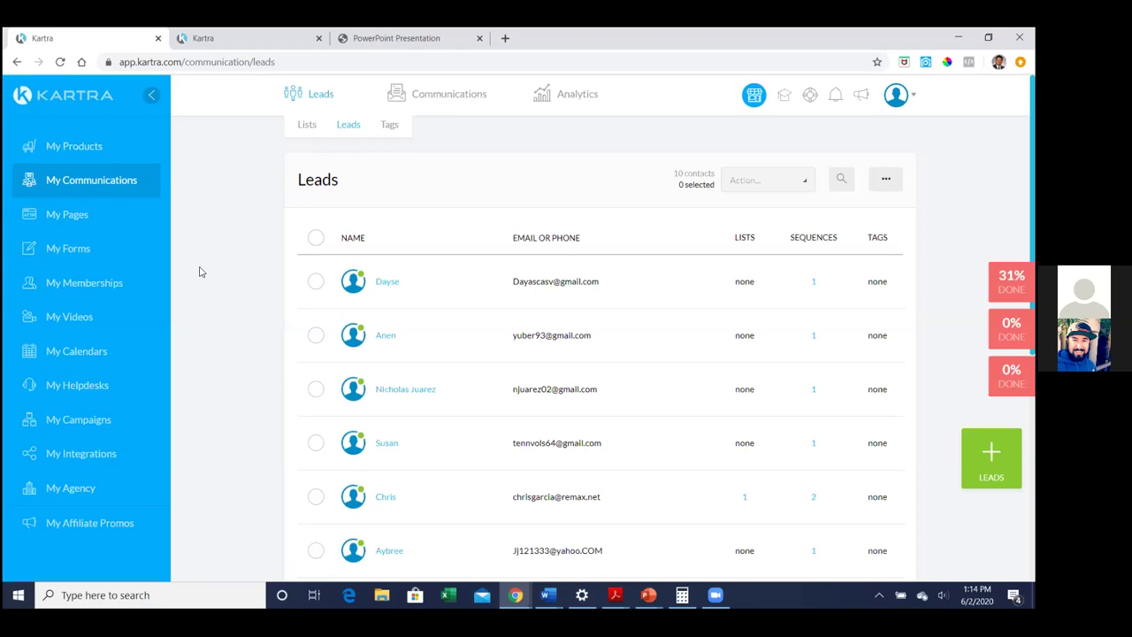
Open the Excursion Listing Funnel opt-in form for editing from My Forms
click(60, 254)
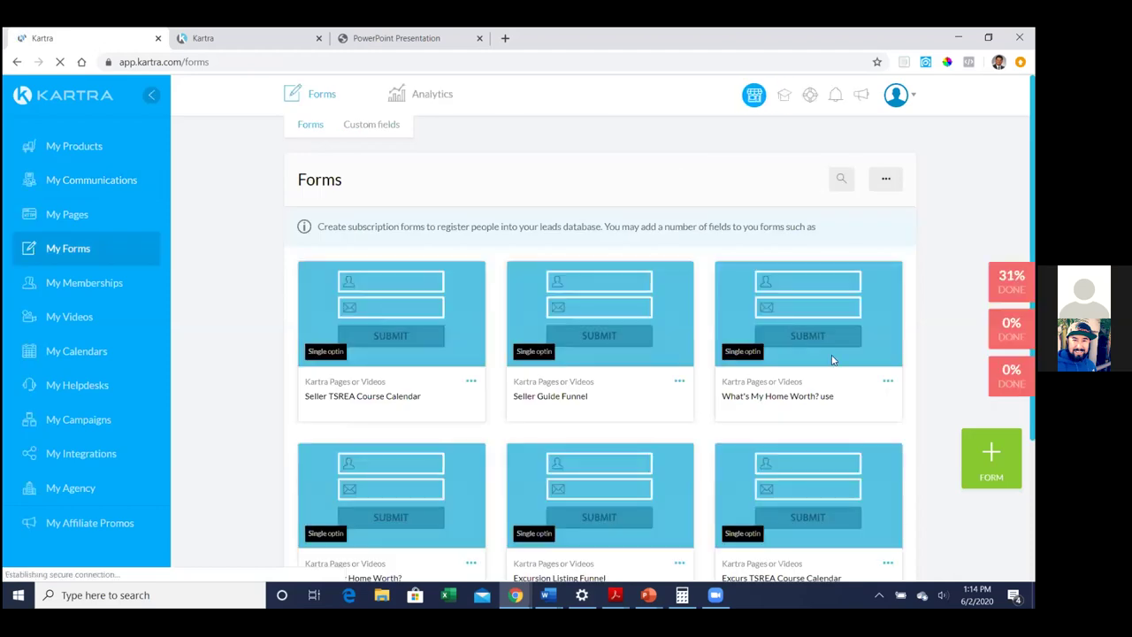
scroll(915, 374, down, 2)
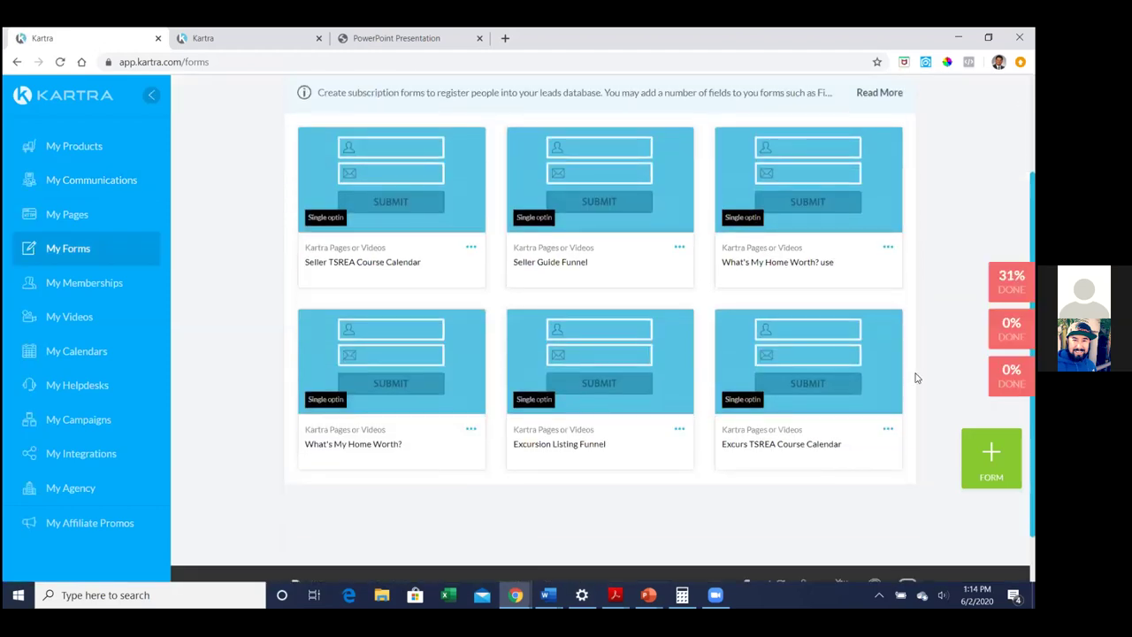
click(678, 429)
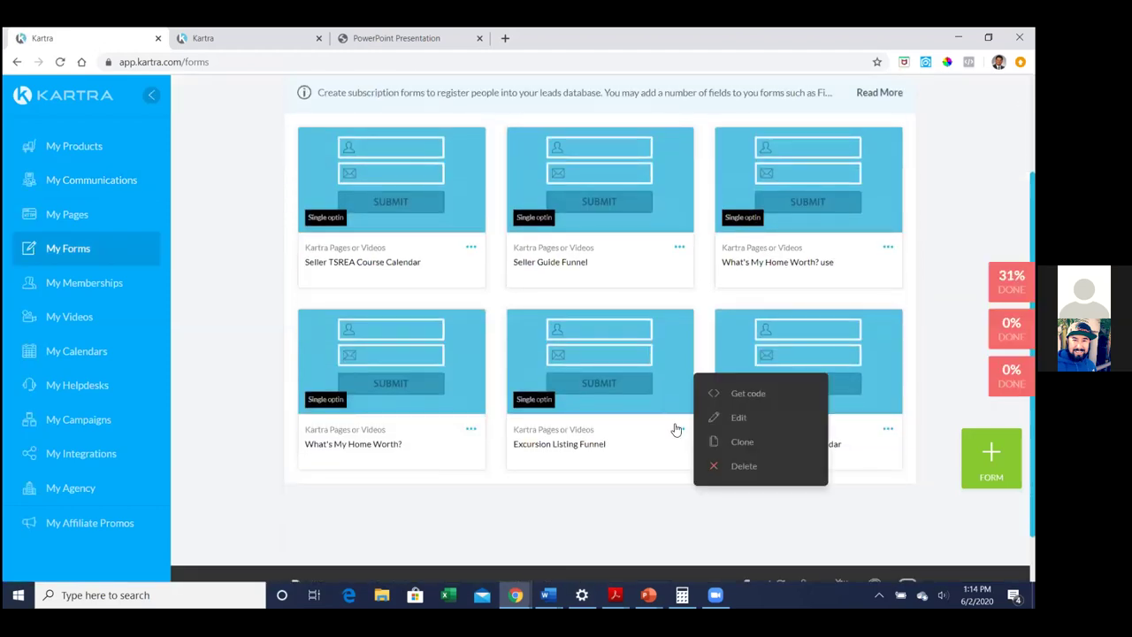
click(738, 418)
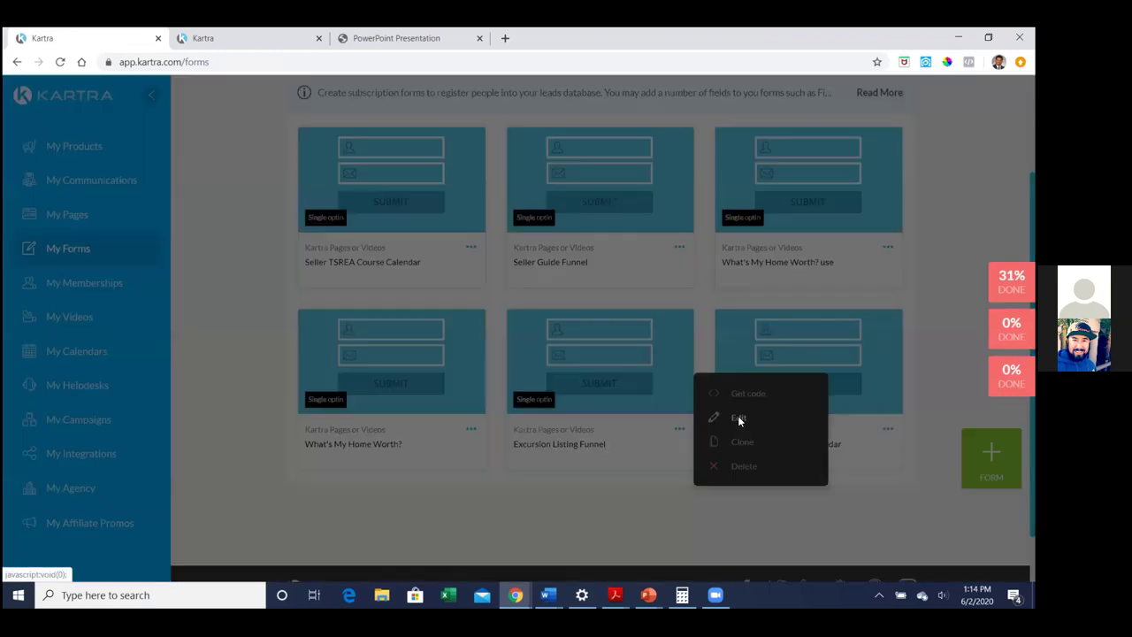
click(724, 129)
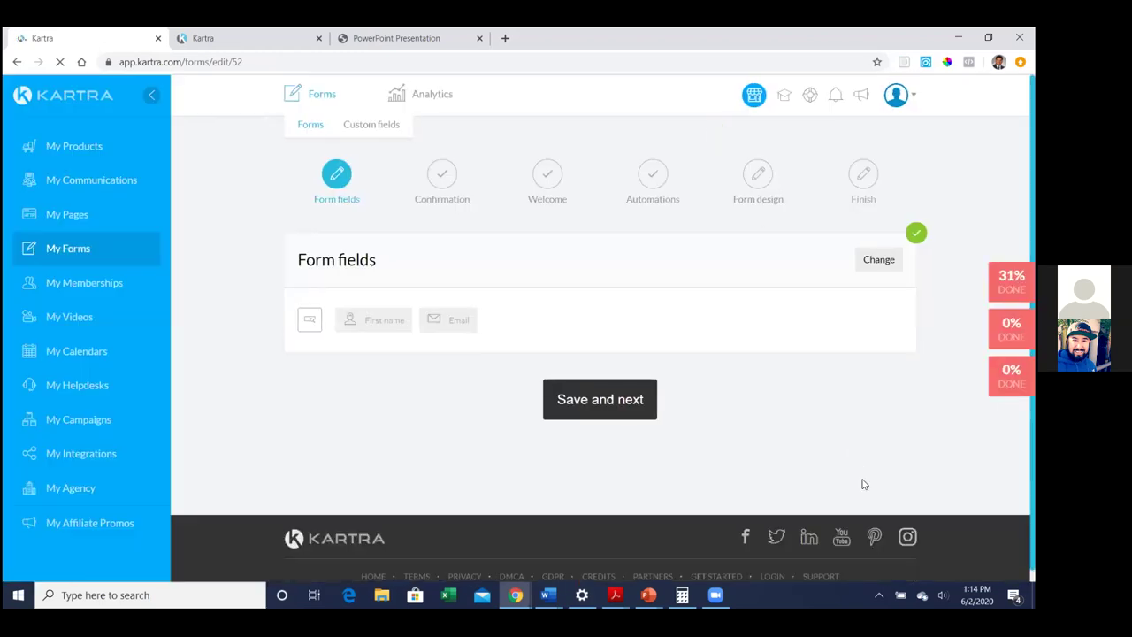
click(602, 397)
Keep the Confirmation and Welcome settings and advance the form to Automations
scroll(708, 477, down, 1)
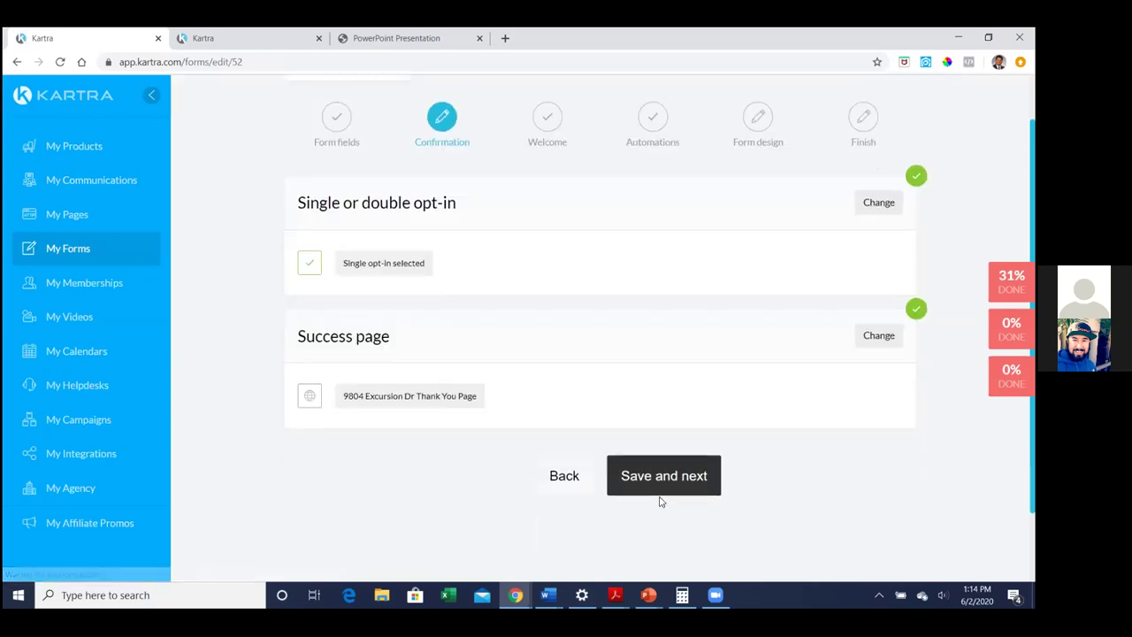
click(644, 463)
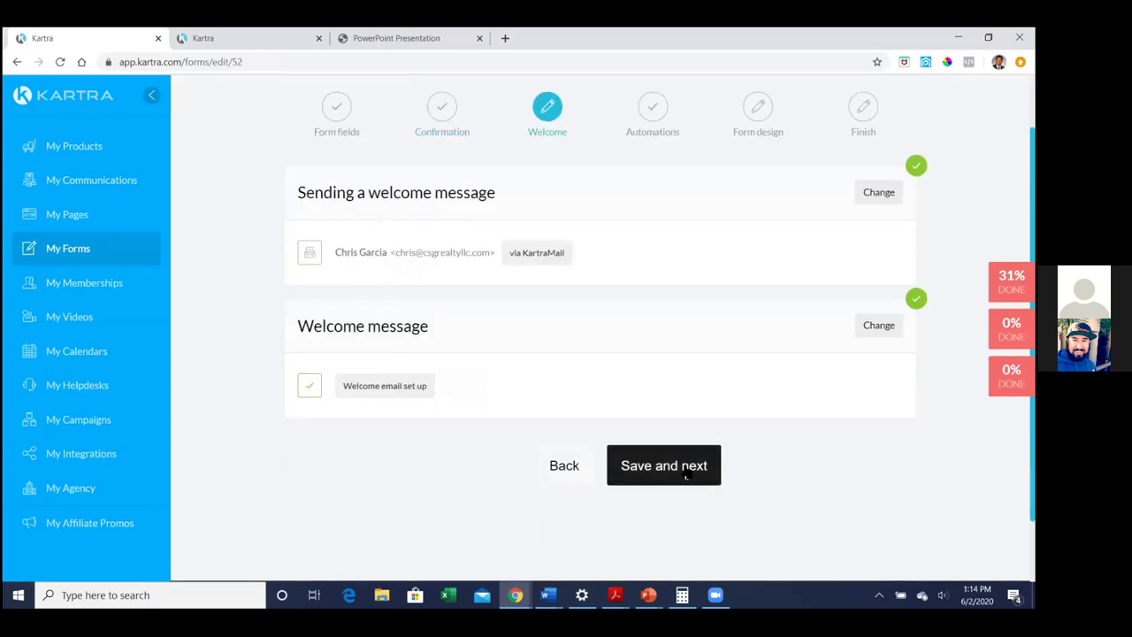
click(677, 466)
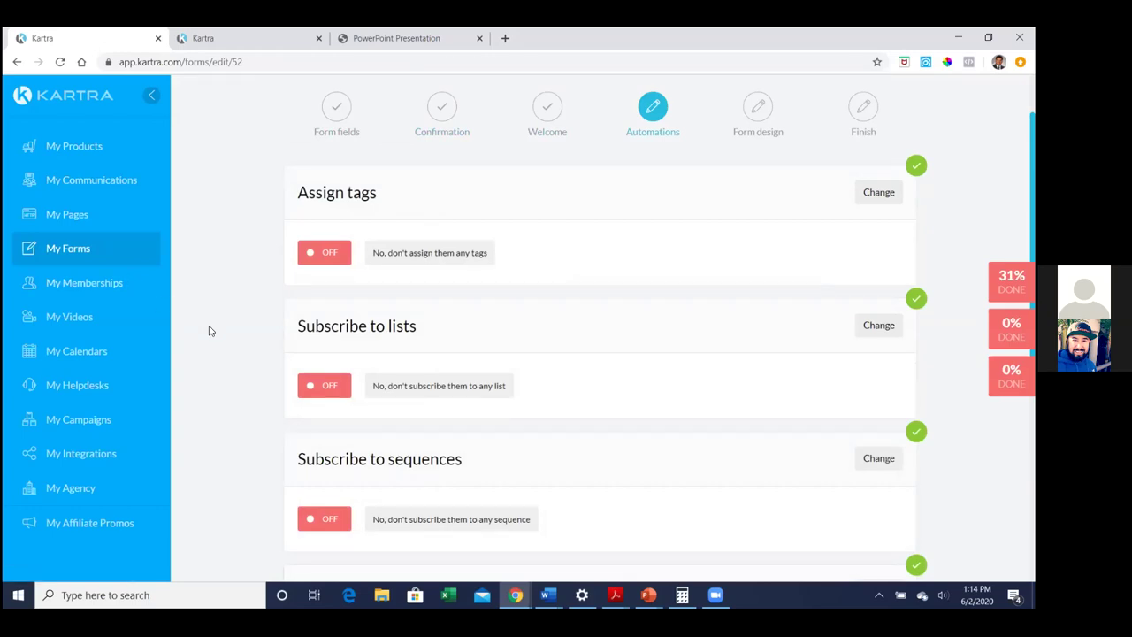
click(875, 327)
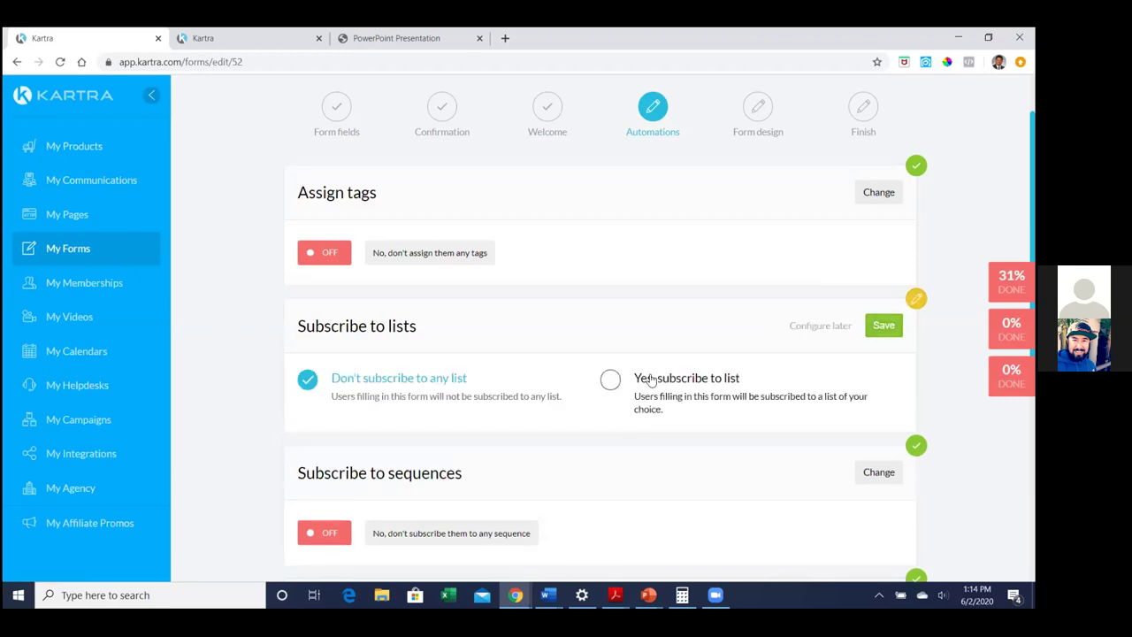
click(610, 379)
scroll(619, 355, down, 1)
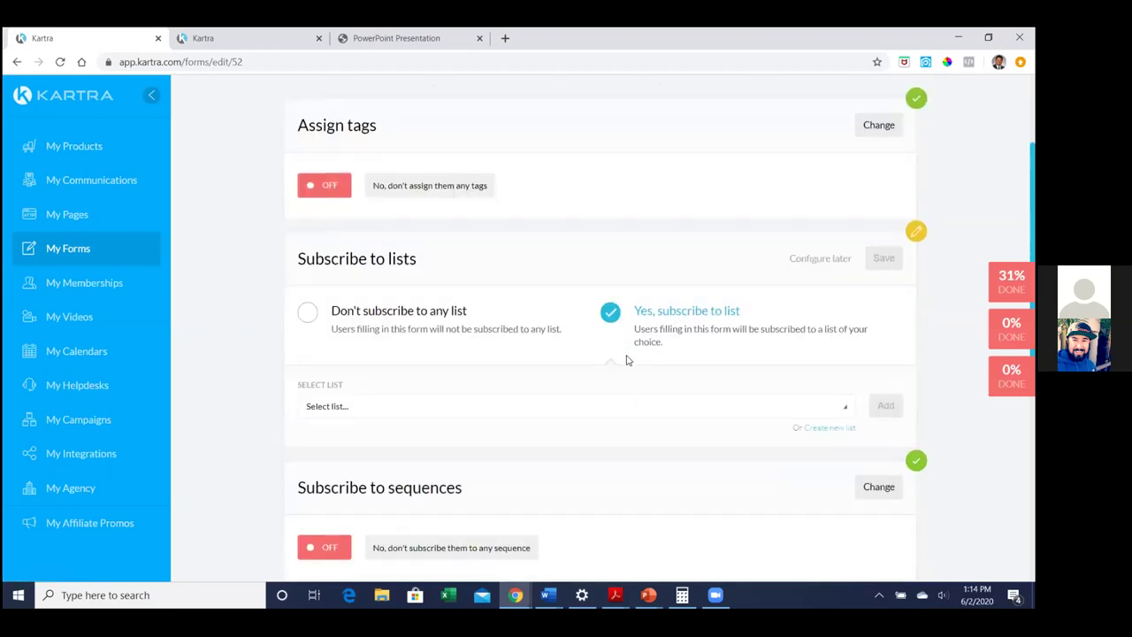
click(711, 406)
scroll(710, 407, down, 1)
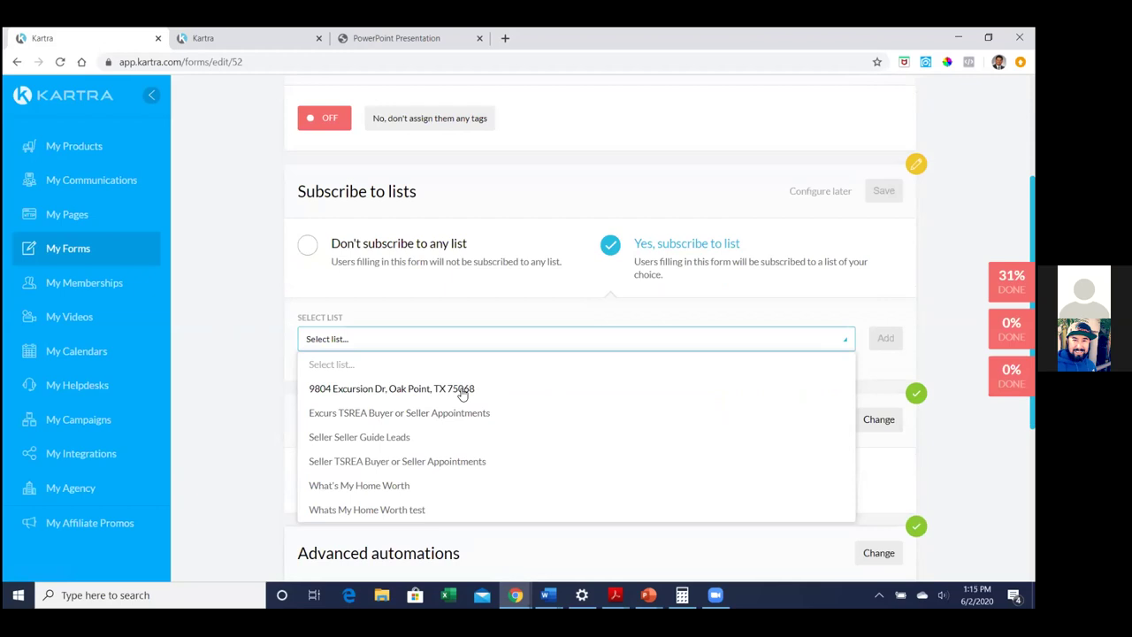
click(462, 394)
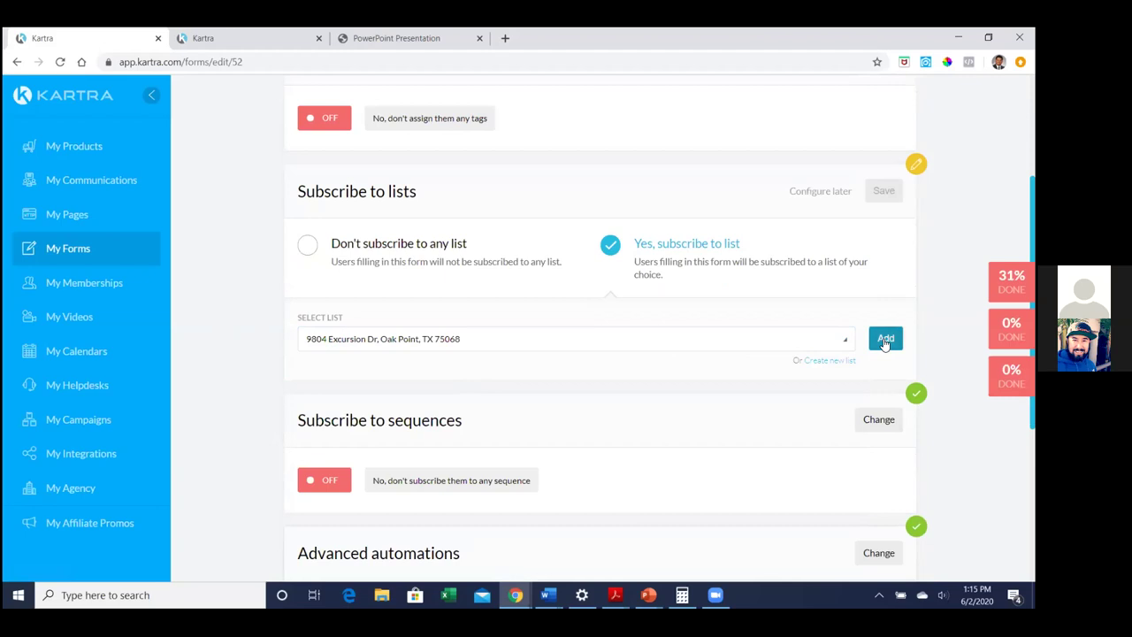
click(885, 339)
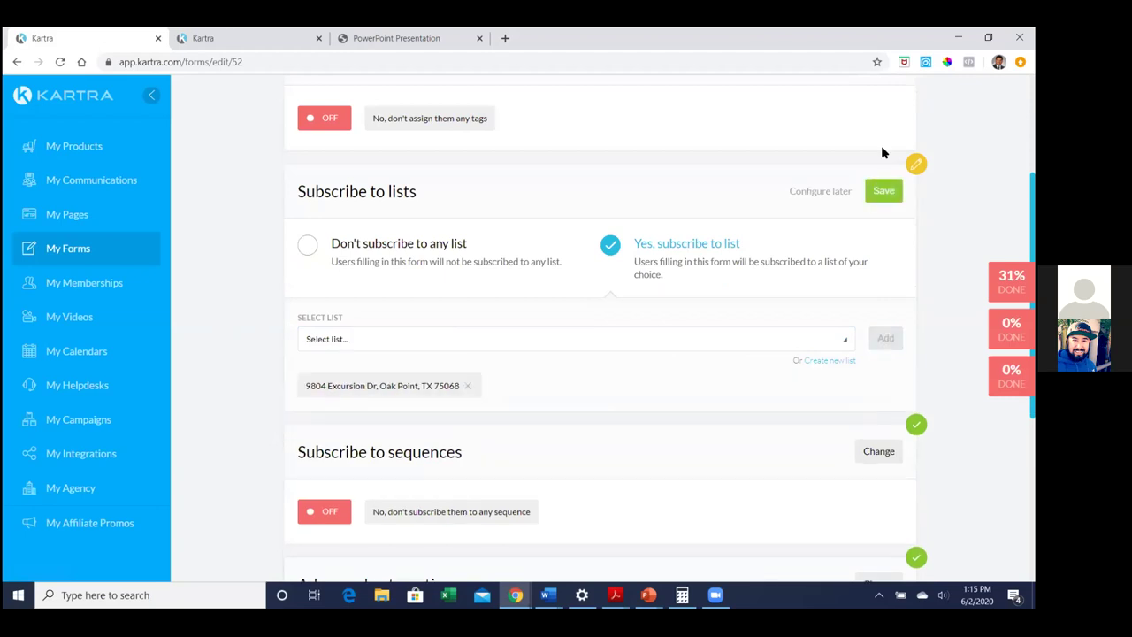
click(881, 191)
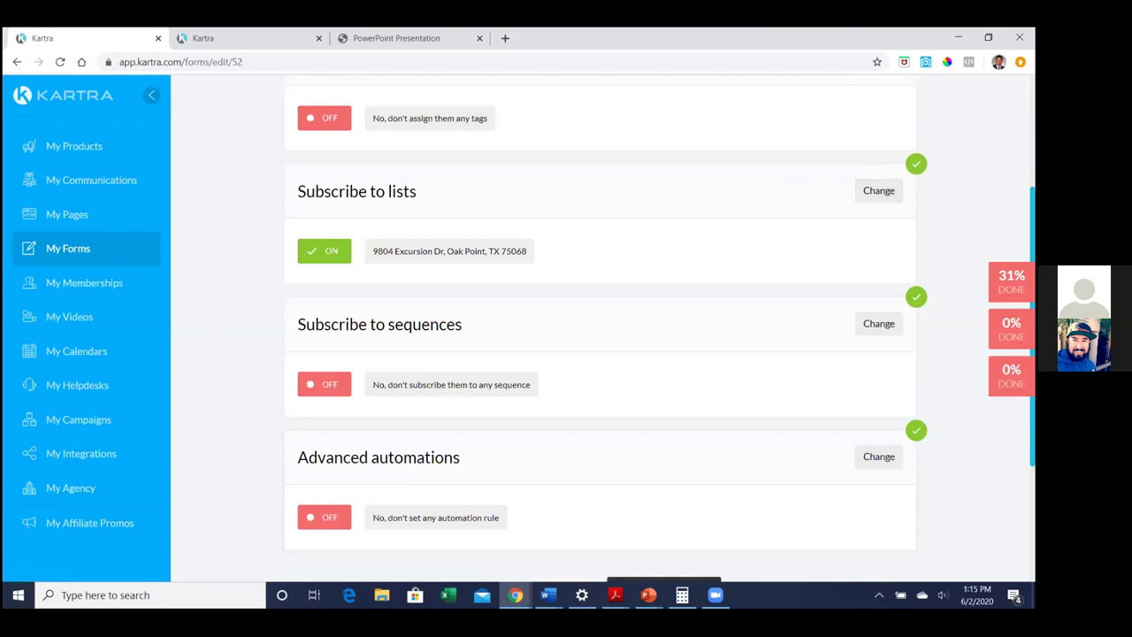
Save the automations and design to finish the Excursion Listing Funnel form
scroll(602, 336, down, 1)
scroll(922, 399, down, 1)
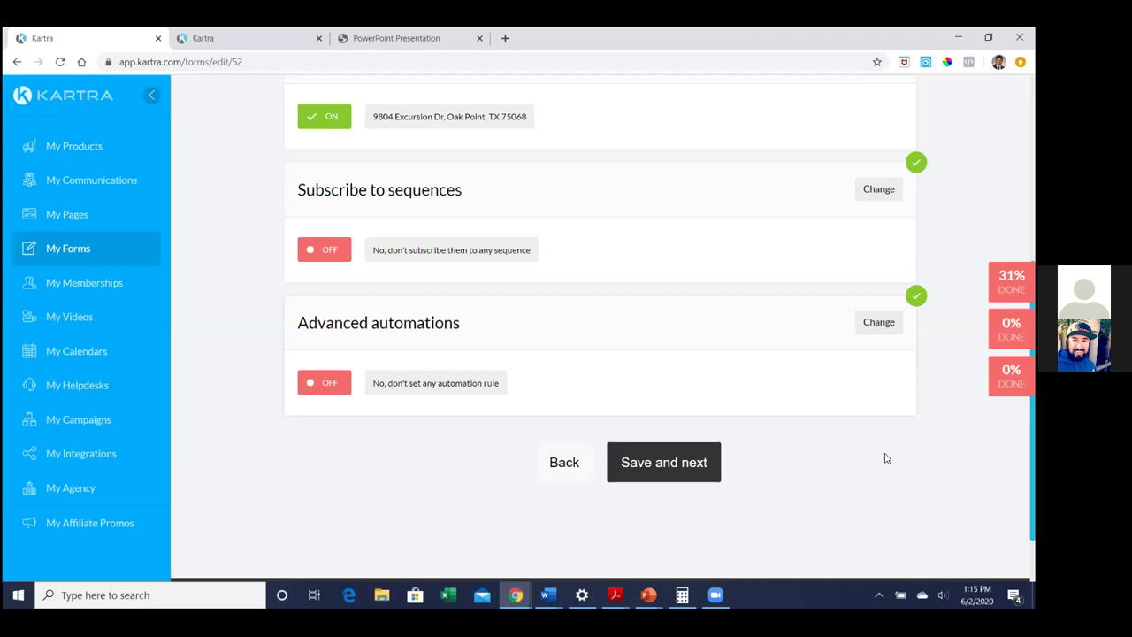
click(669, 463)
click(654, 387)
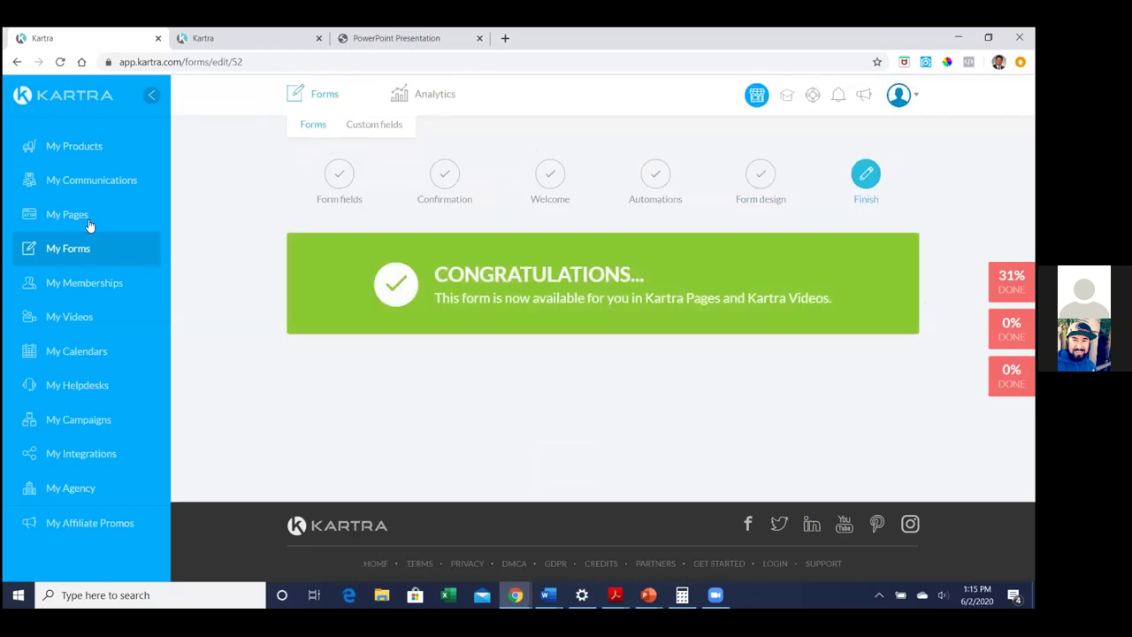
Return to My Communications and show the Leads contacts table
click(82, 181)
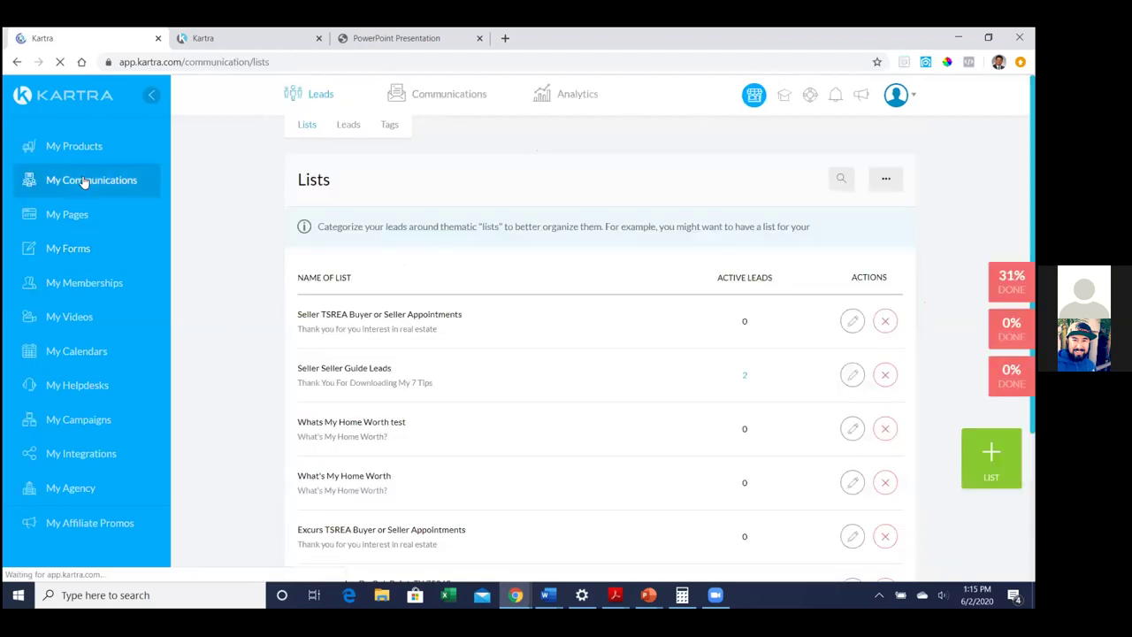
click(349, 127)
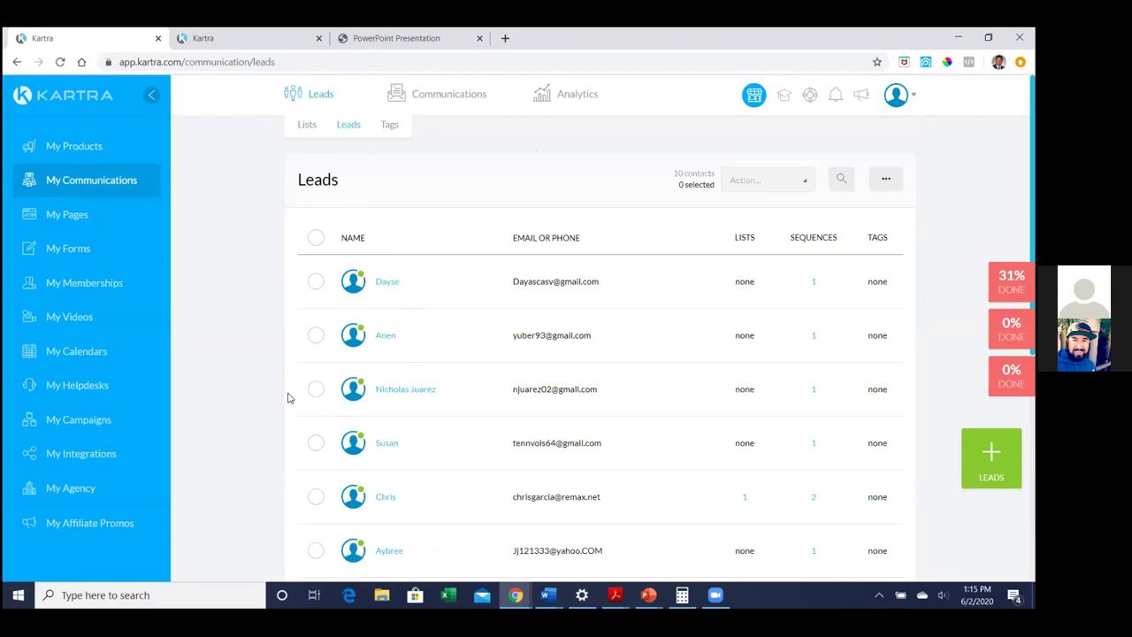
Tick the six leads that belong to no list so the table reports 6 selected
click(315, 283)
click(317, 334)
click(317, 389)
click(317, 449)
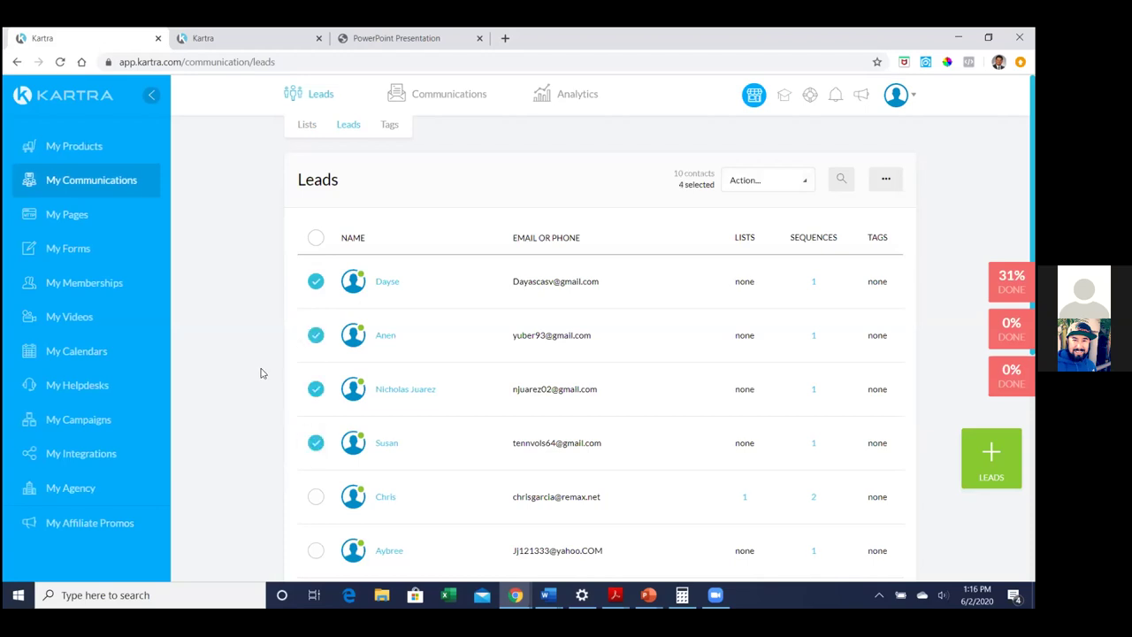
scroll(246, 319, down, 1)
scroll(246, 319, down, 1)
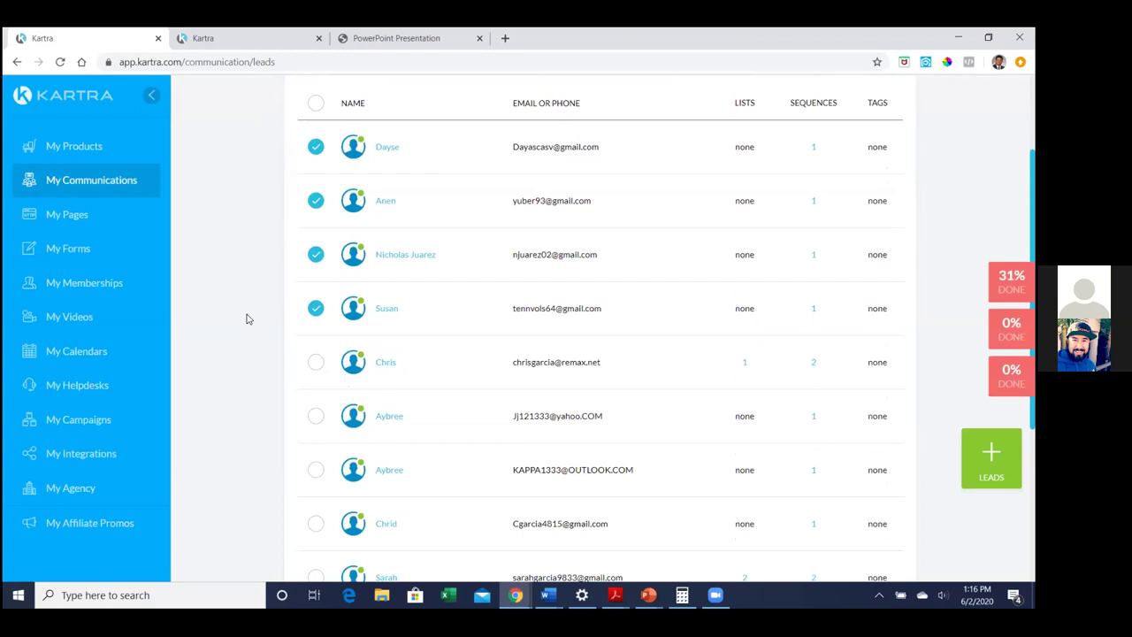
click(316, 416)
scroll(300, 409, down, 1)
click(316, 403)
scroll(268, 380, down, 1)
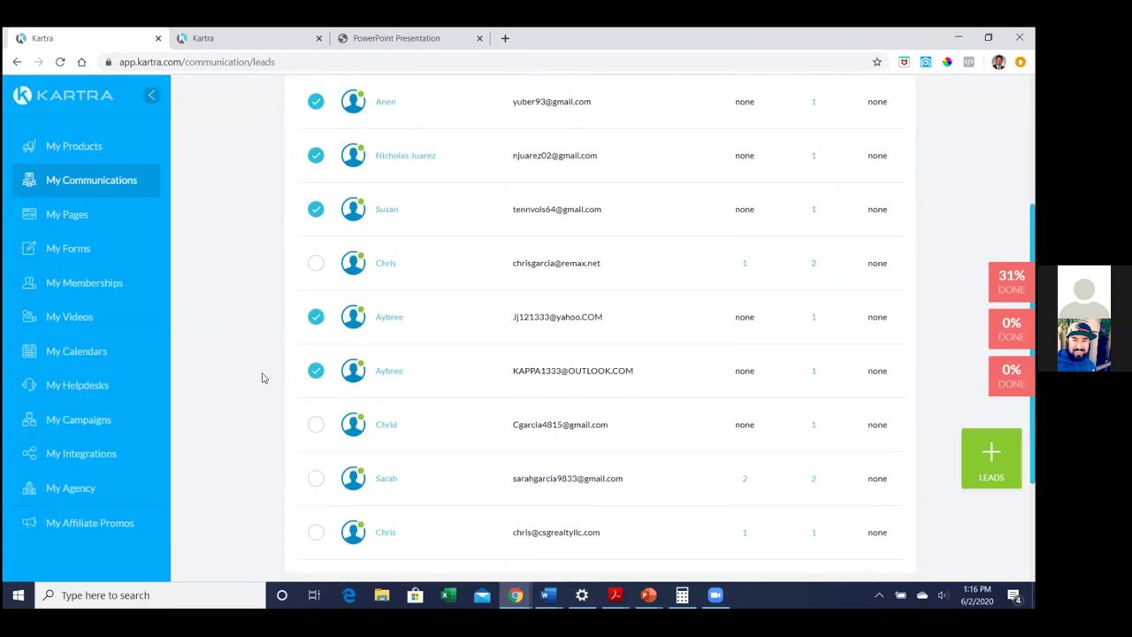
scroll(265, 376, up, 3)
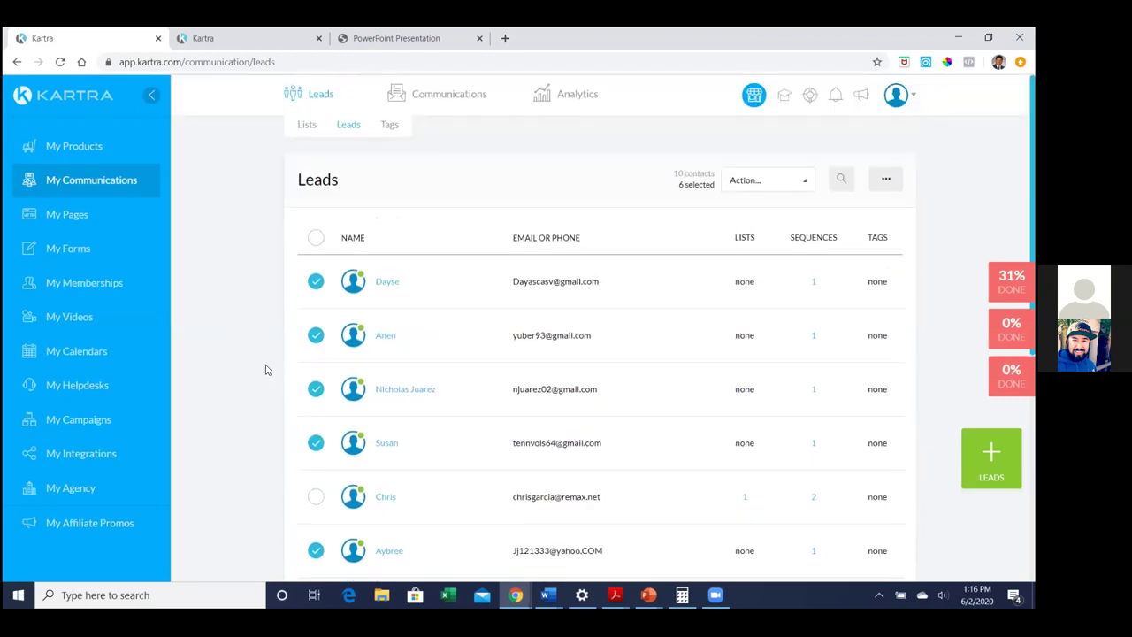
click(754, 183)
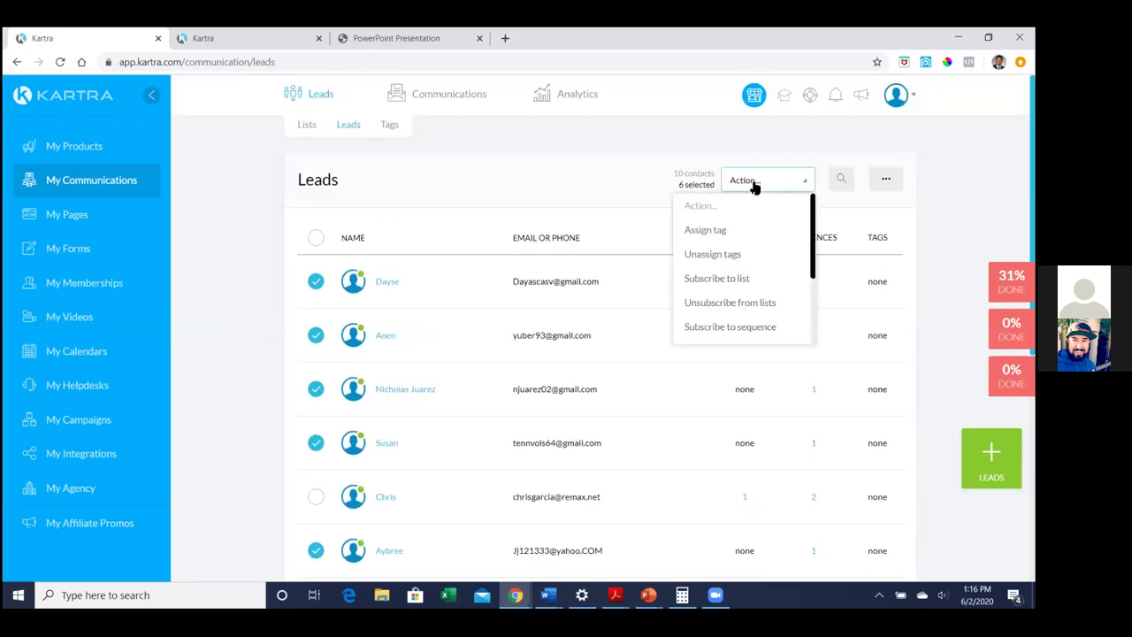
click(733, 279)
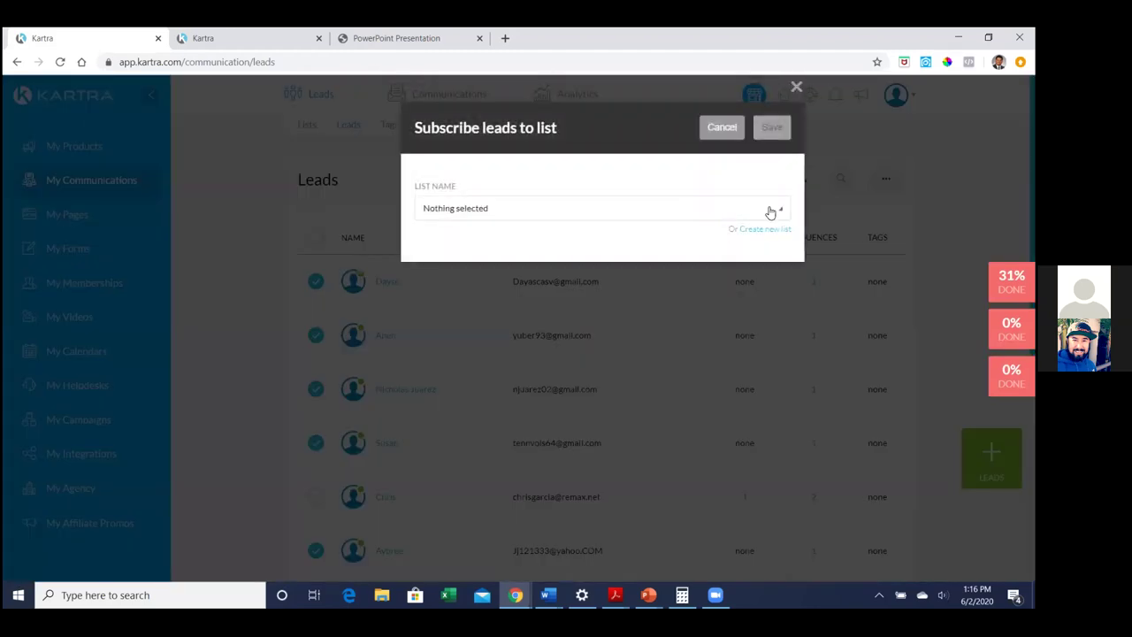
click(770, 212)
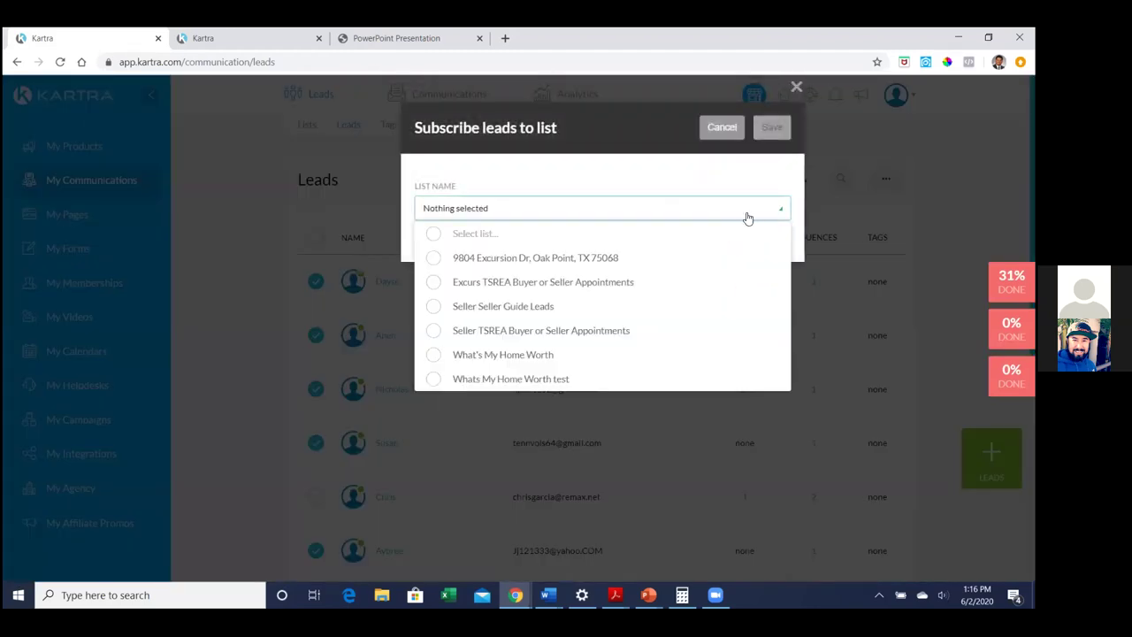
click(600, 259)
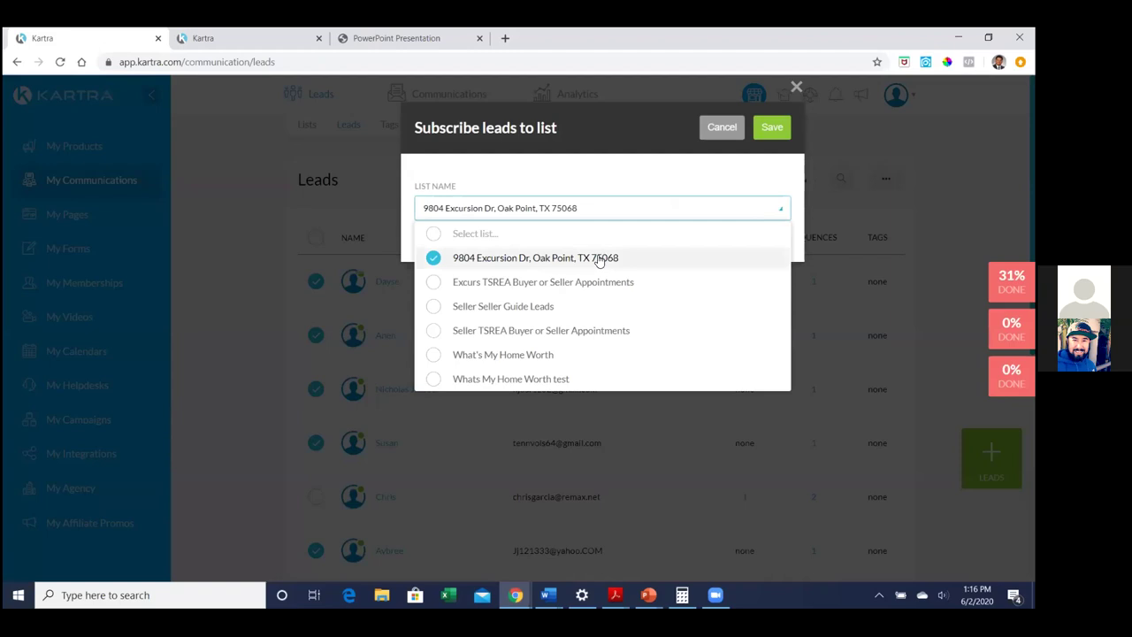
click(764, 130)
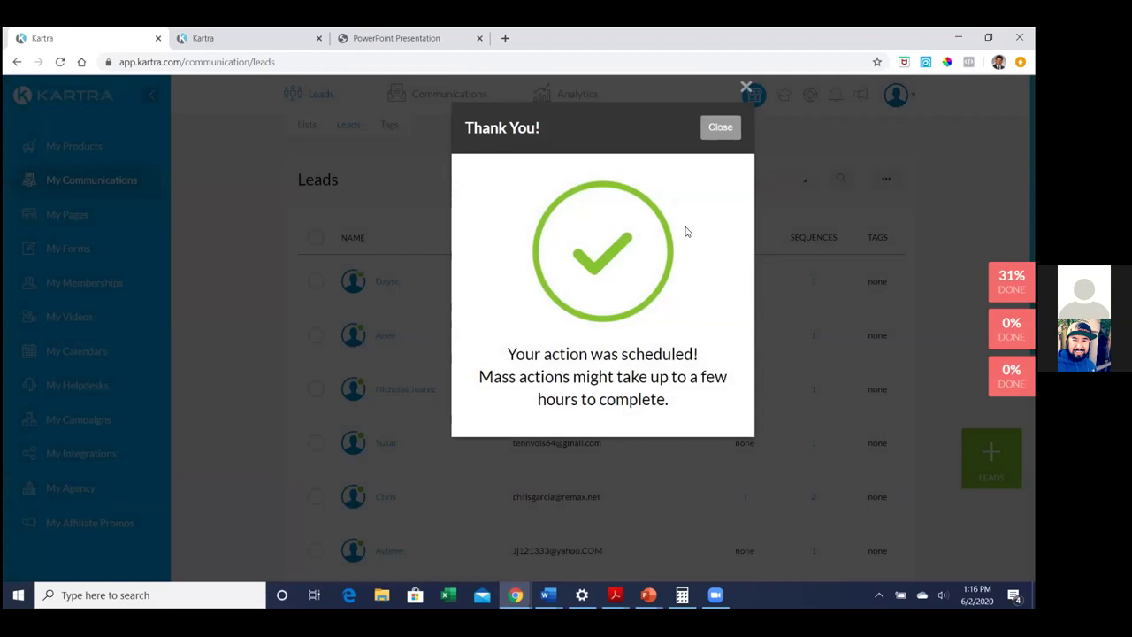
click(719, 129)
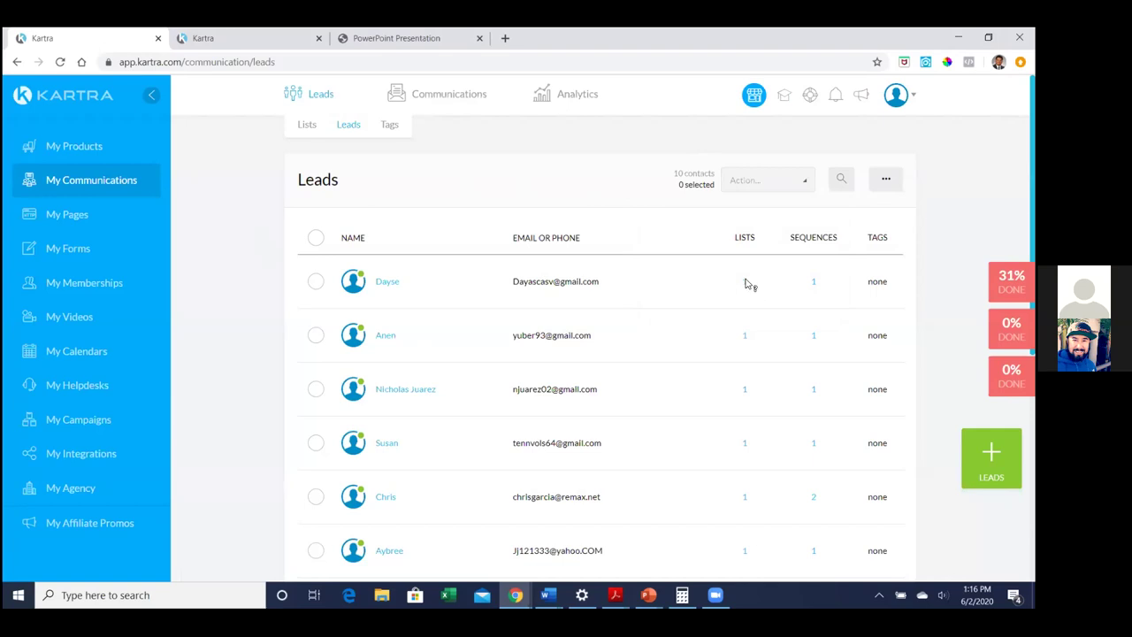
mouse_move(744, 282)
click(305, 128)
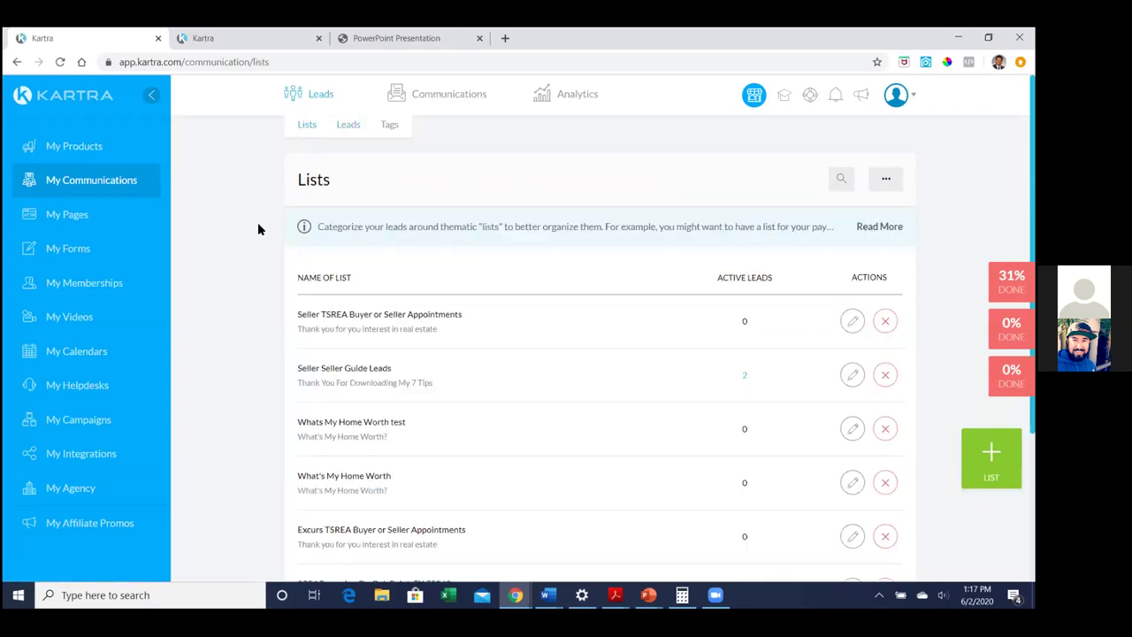
scroll(258, 229, down, 1)
scroll(257, 229, down, 1)
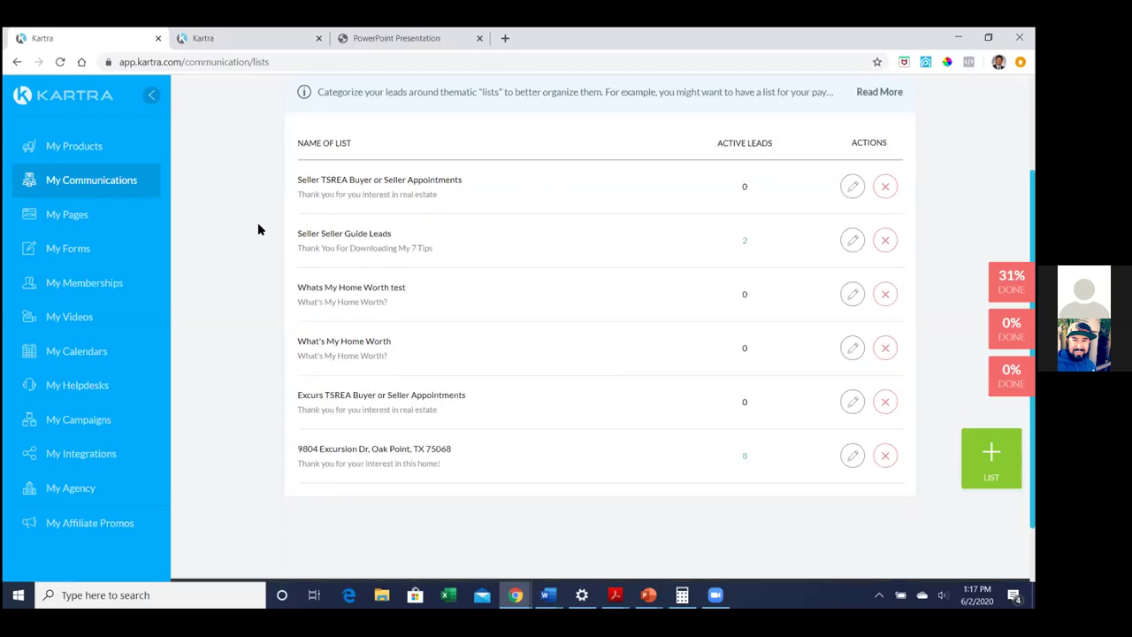
click(743, 458)
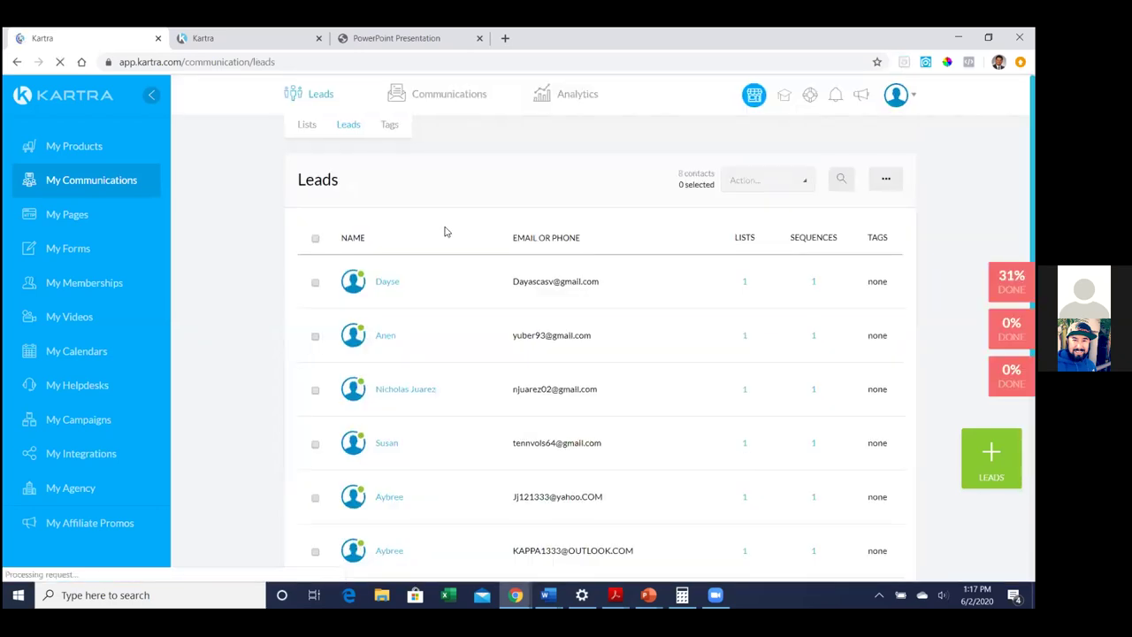
scroll(449, 256, down, 3)
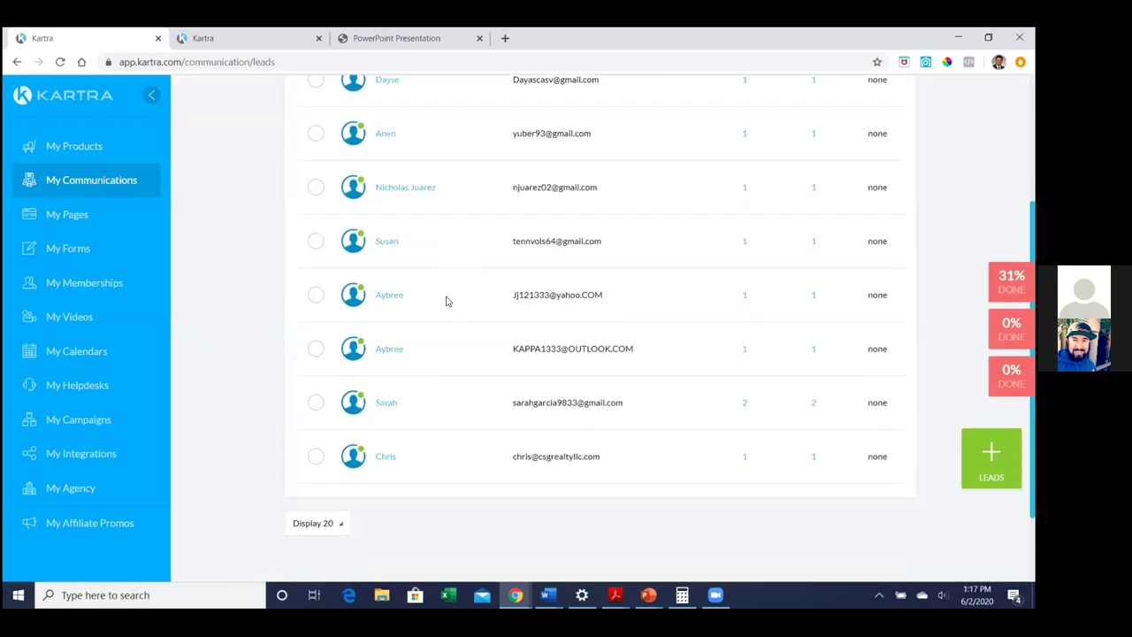
scroll(446, 301, up, 3)
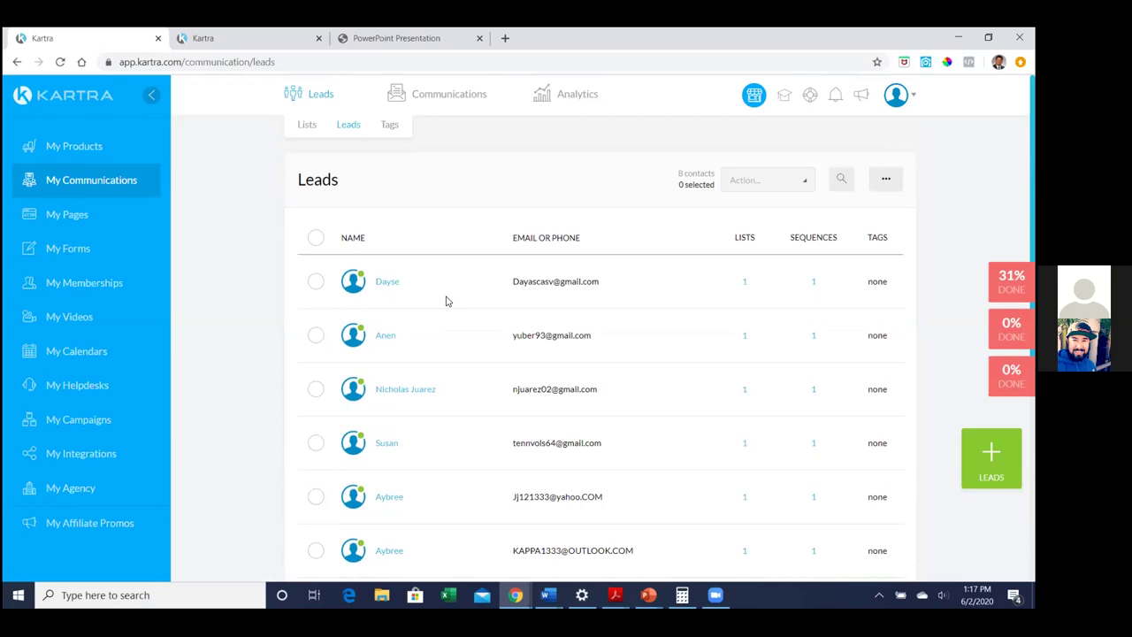
Open the first lead's contact record from the 8-lead table
click(392, 283)
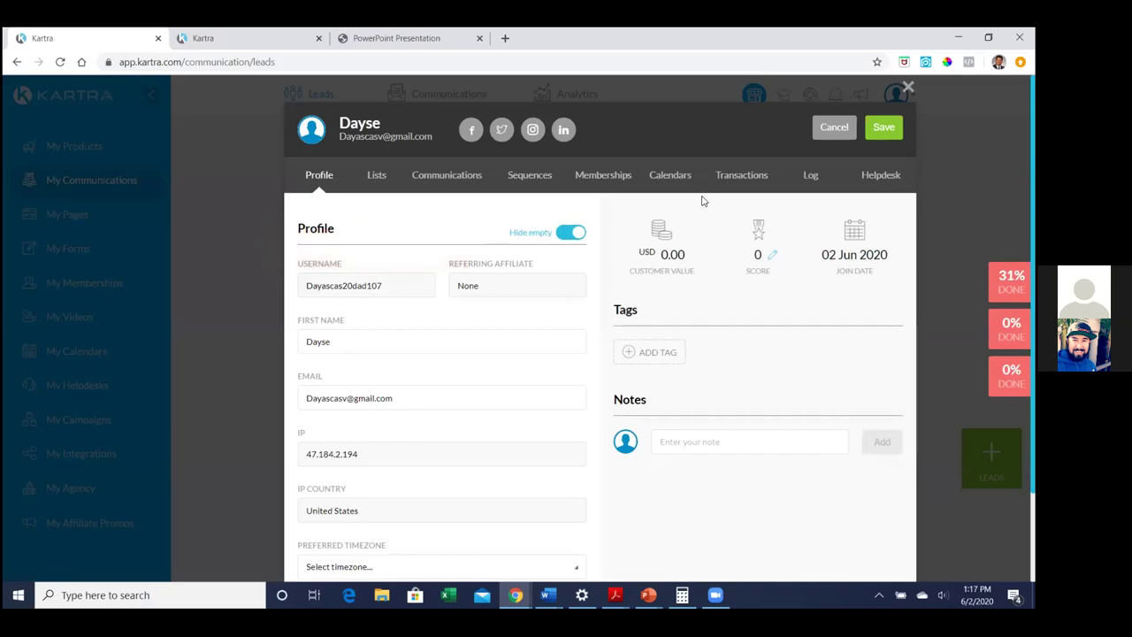
scroll(599, 354, down, 1)
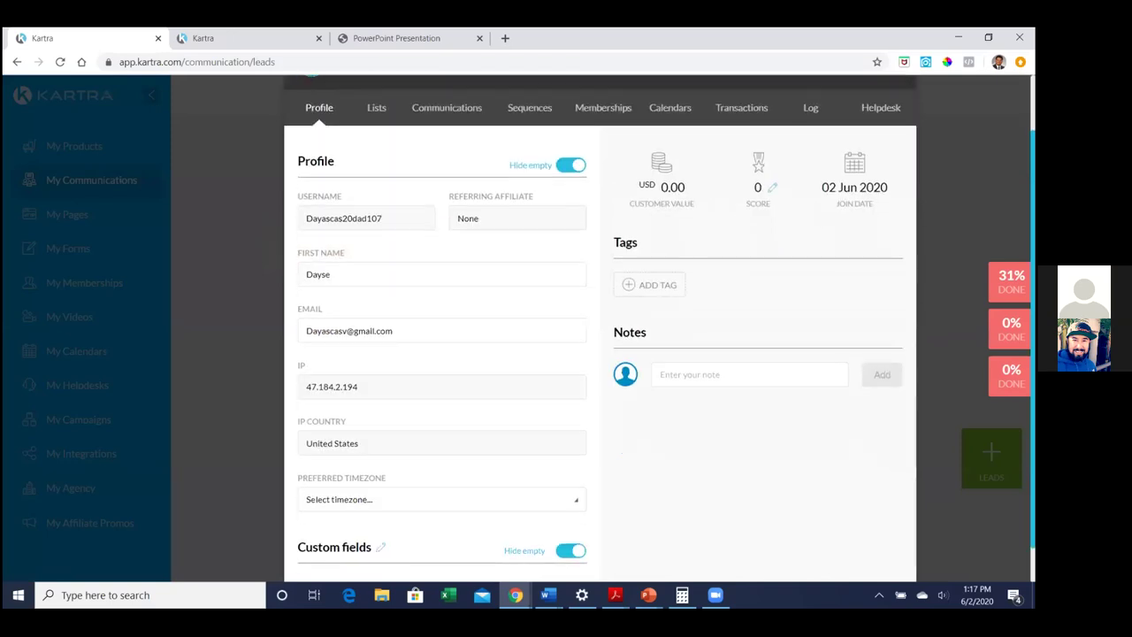
scroll(600, 353, down, 1)
scroll(640, 168, up, 1)
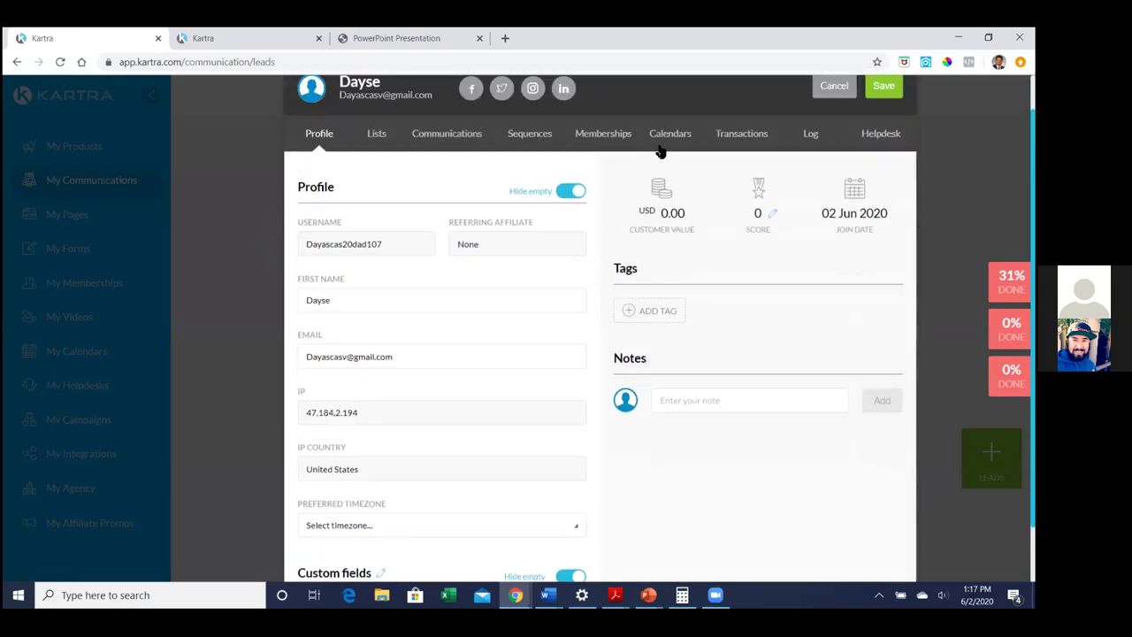
click(812, 134)
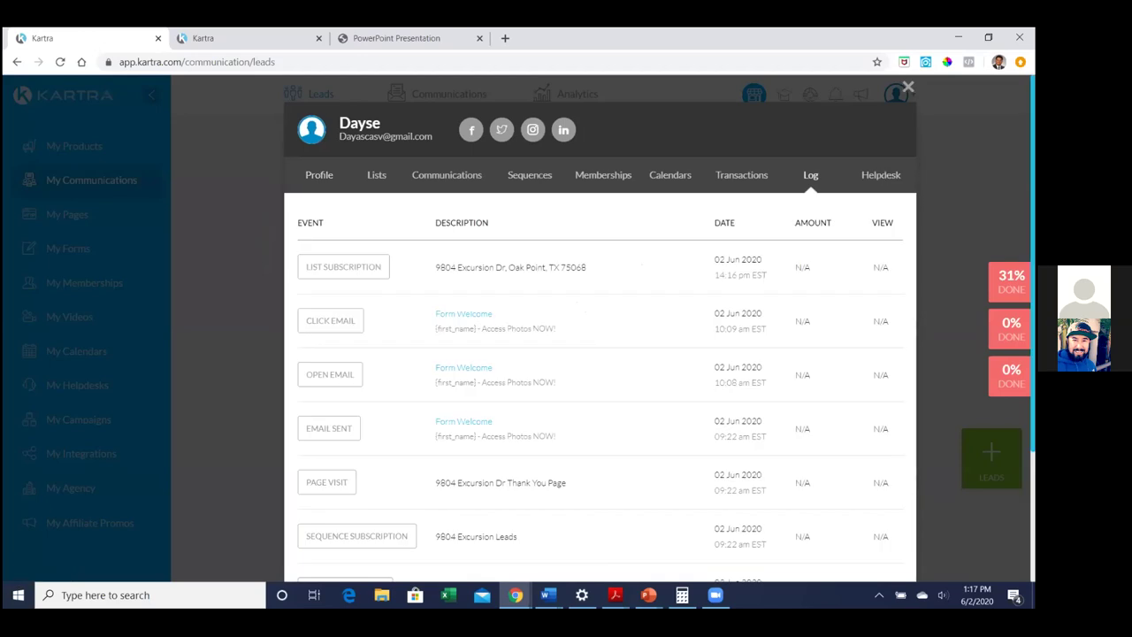
scroll(600, 354, down, 1)
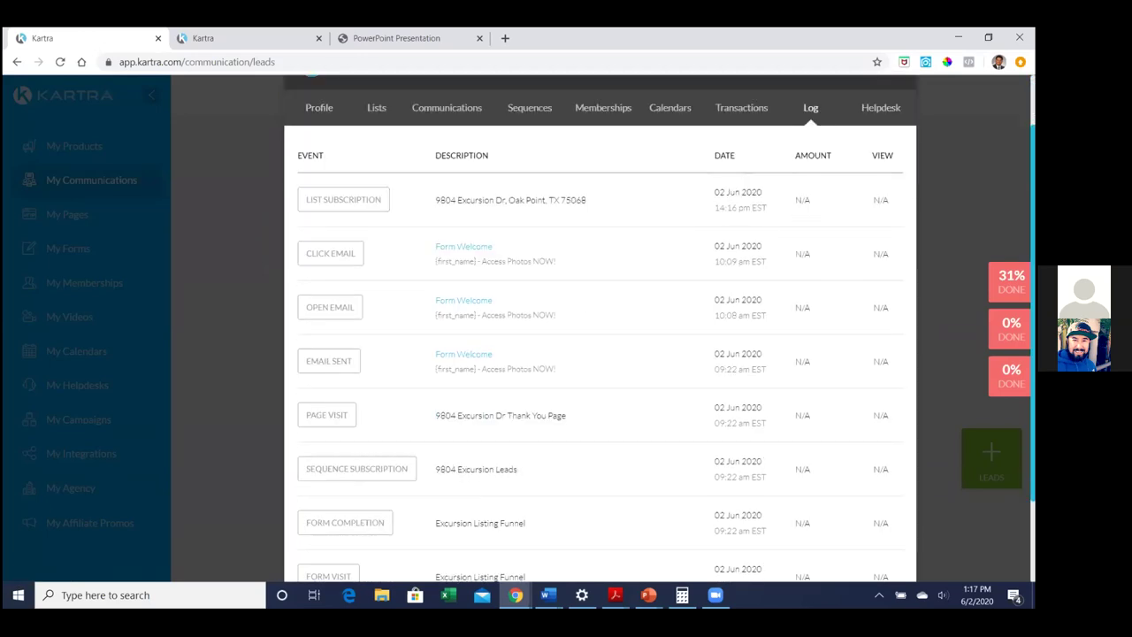
scroll(600, 328, down, 2)
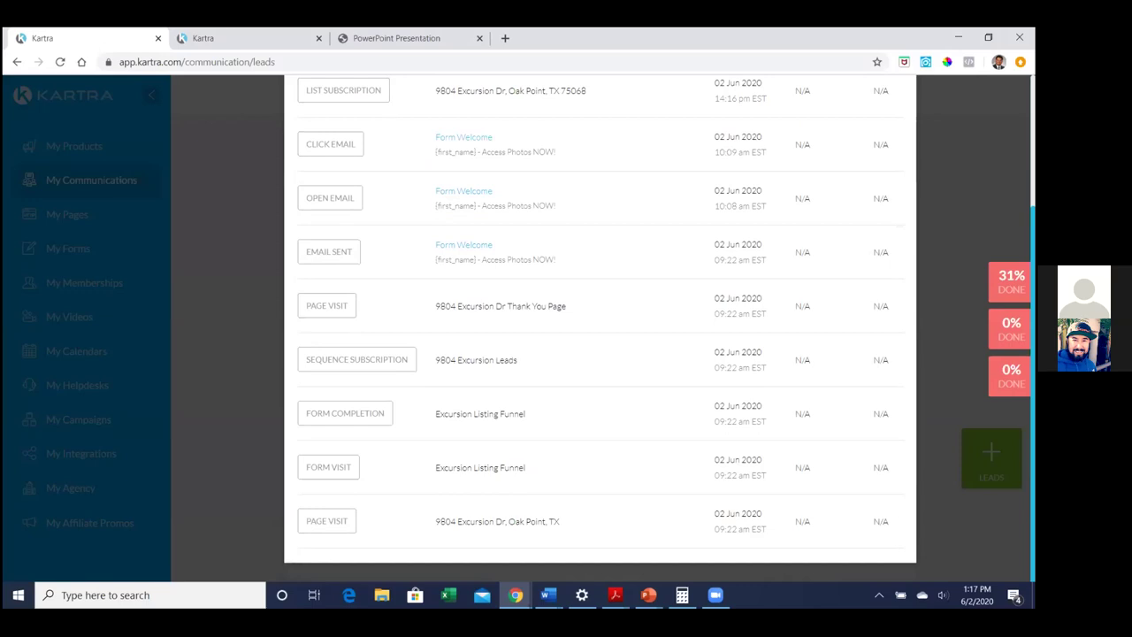
scroll(600, 328, up, 1)
scroll(599, 327, up, 1)
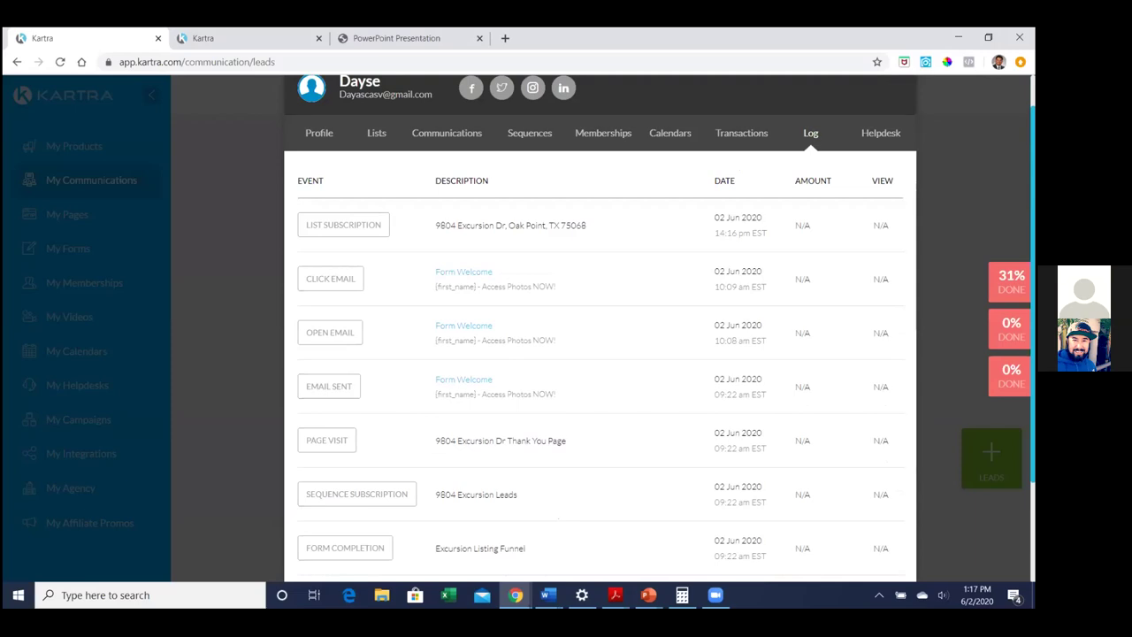
scroll(599, 327, down, 2)
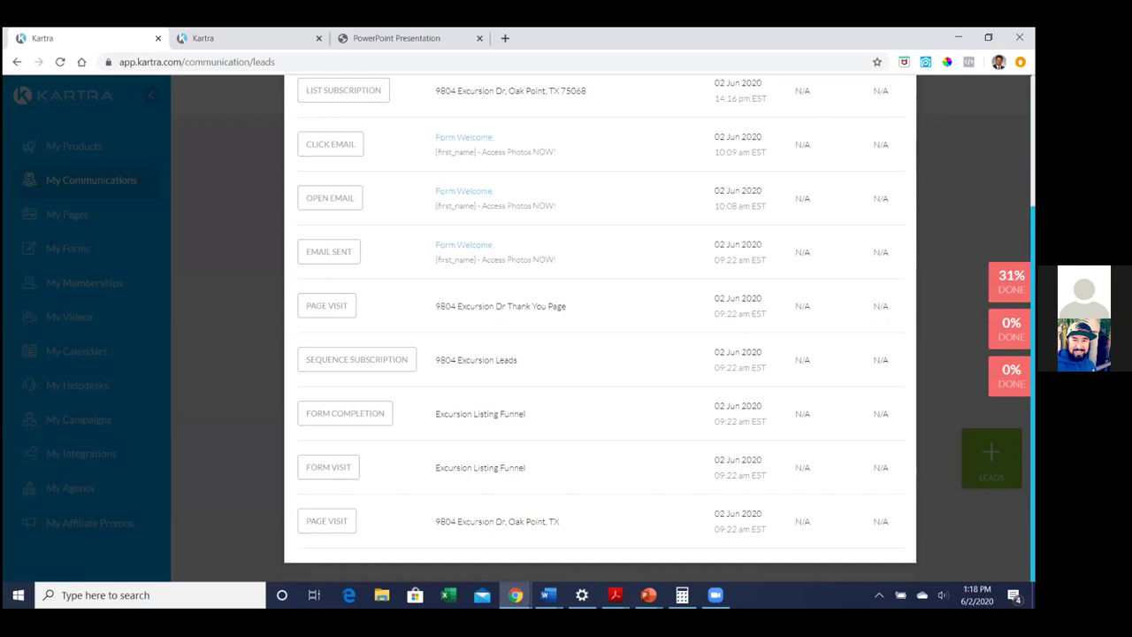
scroll(599, 327, up, 3)
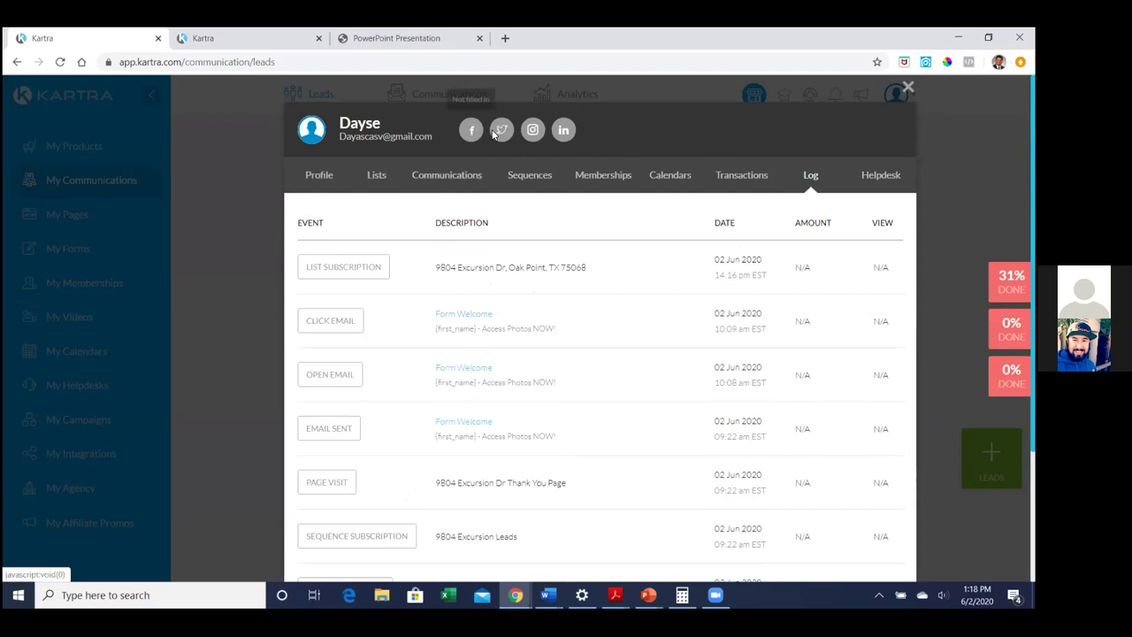
Check which sequence step the lead is on, then close the contact record
click(540, 176)
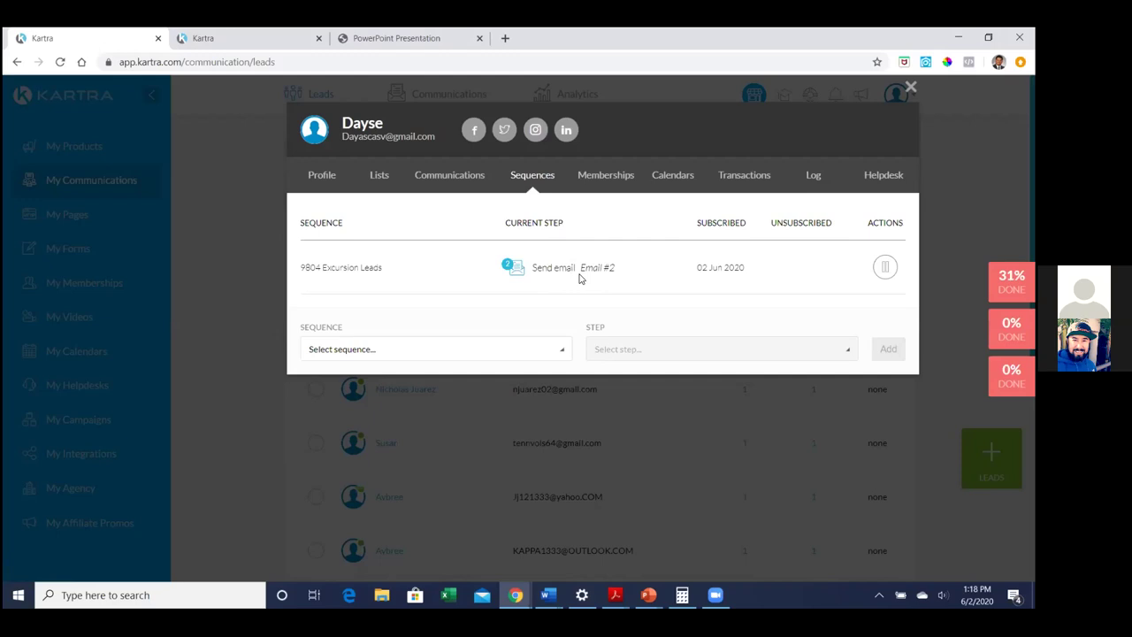
click(910, 88)
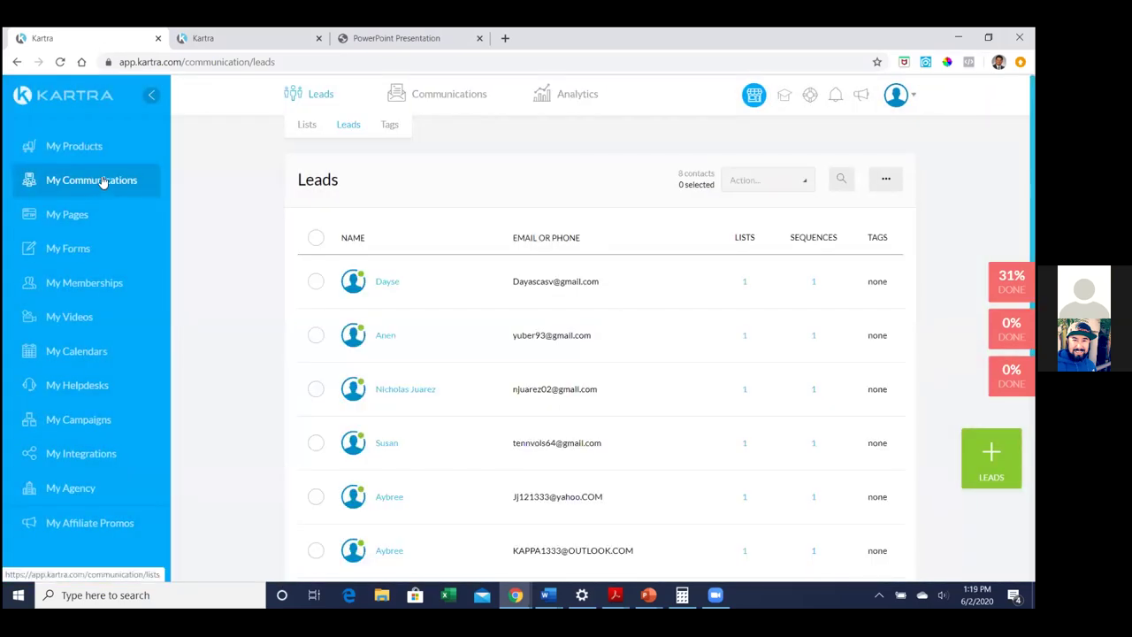
mouse_move(443, 105)
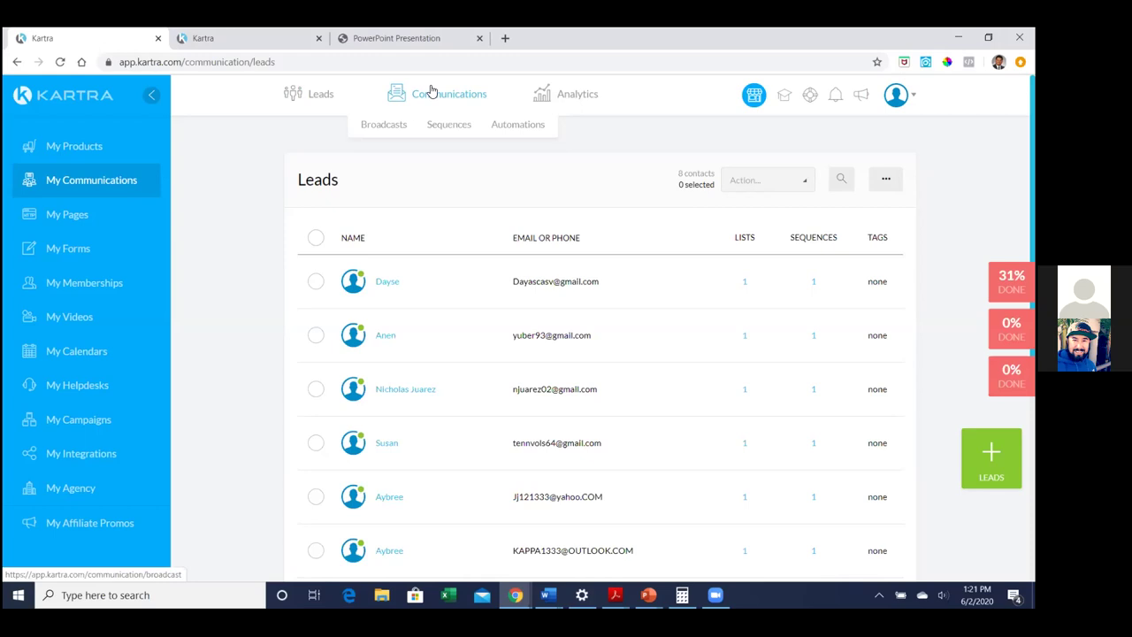
Go to the Communications > Sequences page
click(456, 130)
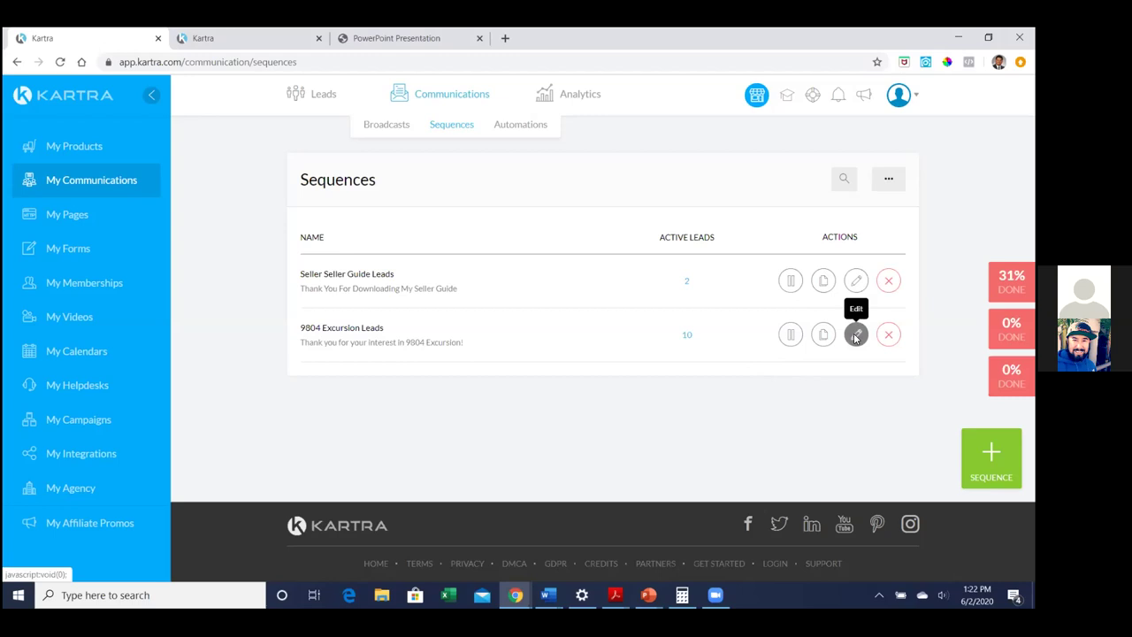
Open the 9804 Excursion Leads sequence in the sequence builder
click(855, 334)
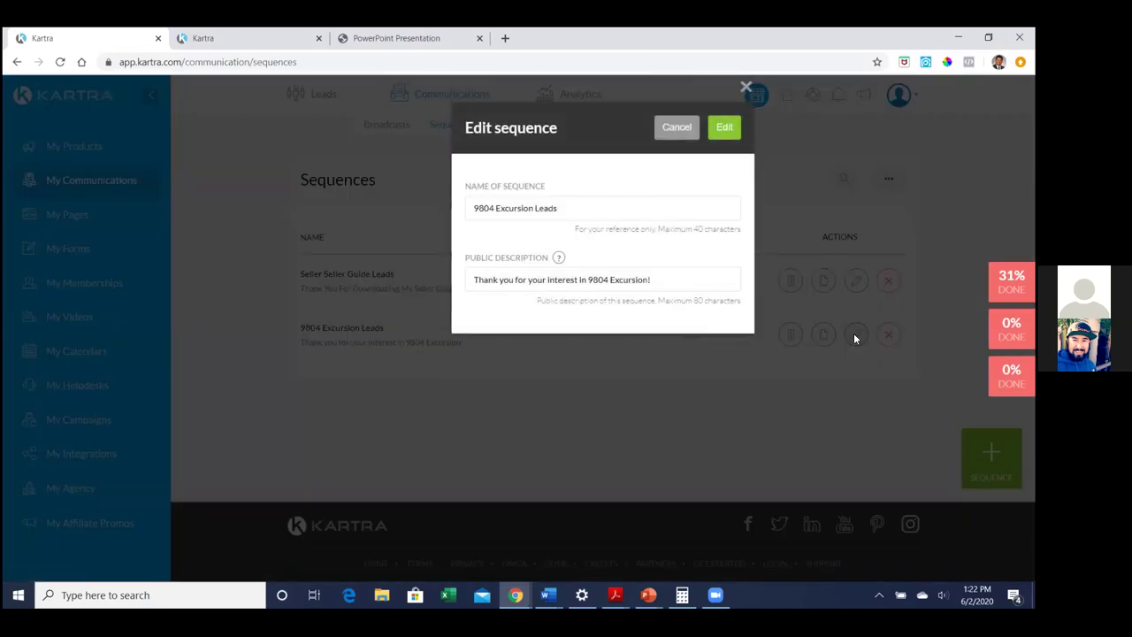
click(724, 127)
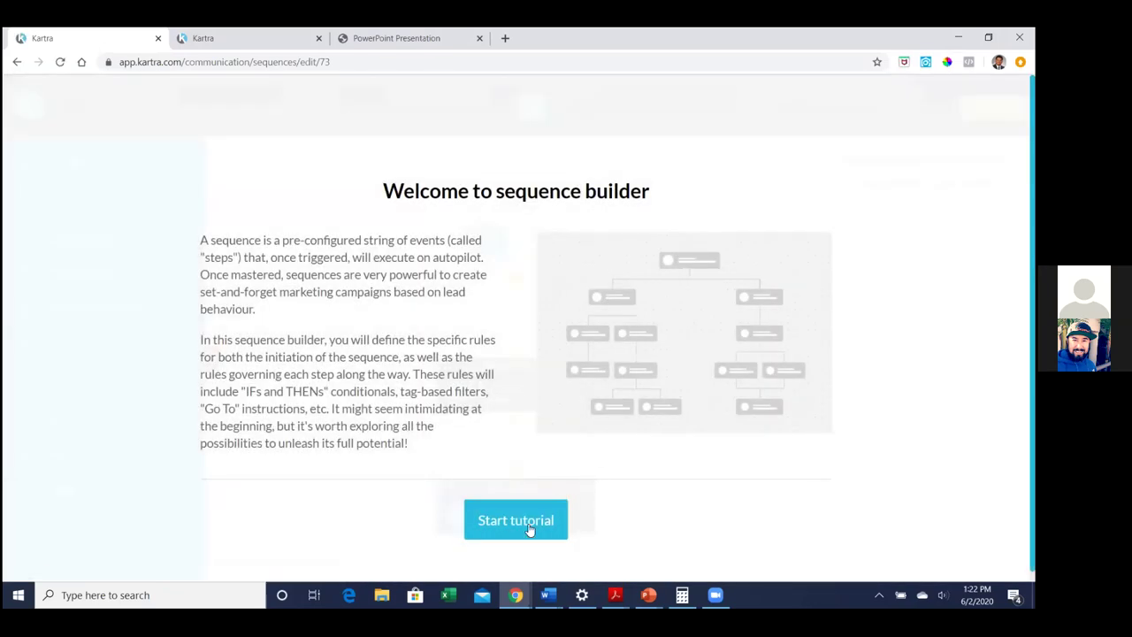
Step through the builder tutorial, tick Don't show again, and choose Let's get started
click(531, 520)
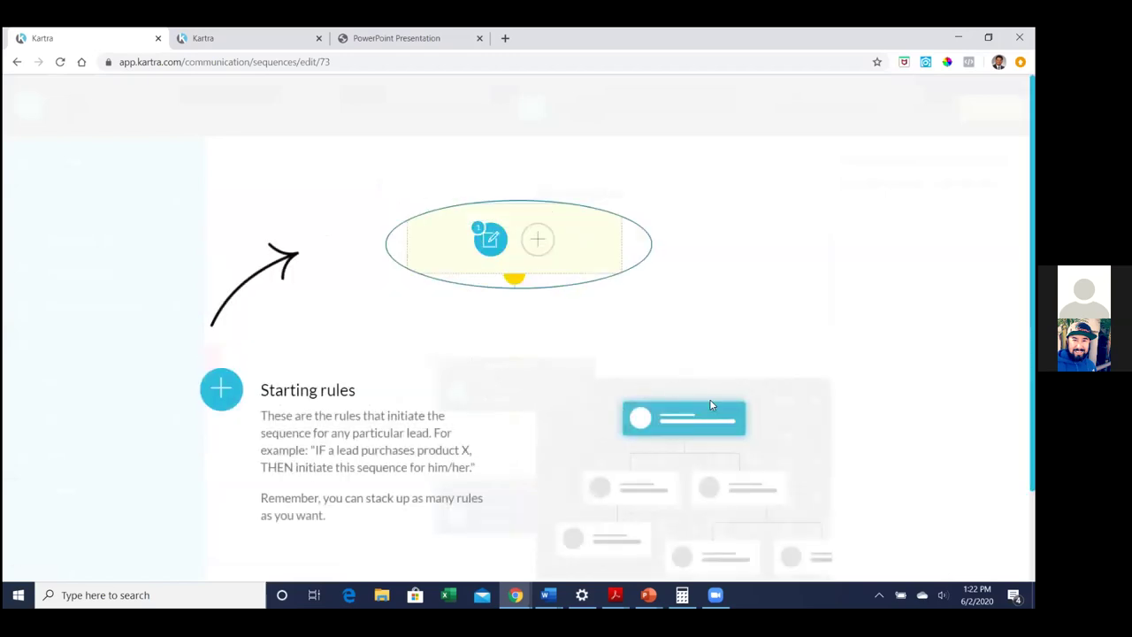
click(795, 525)
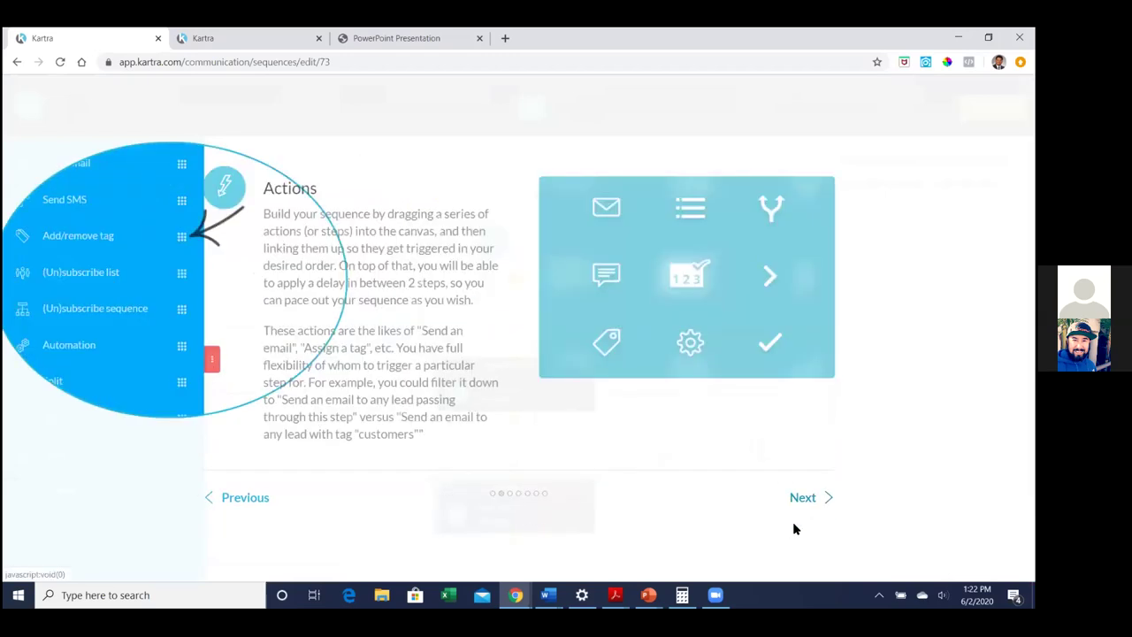
click(800, 497)
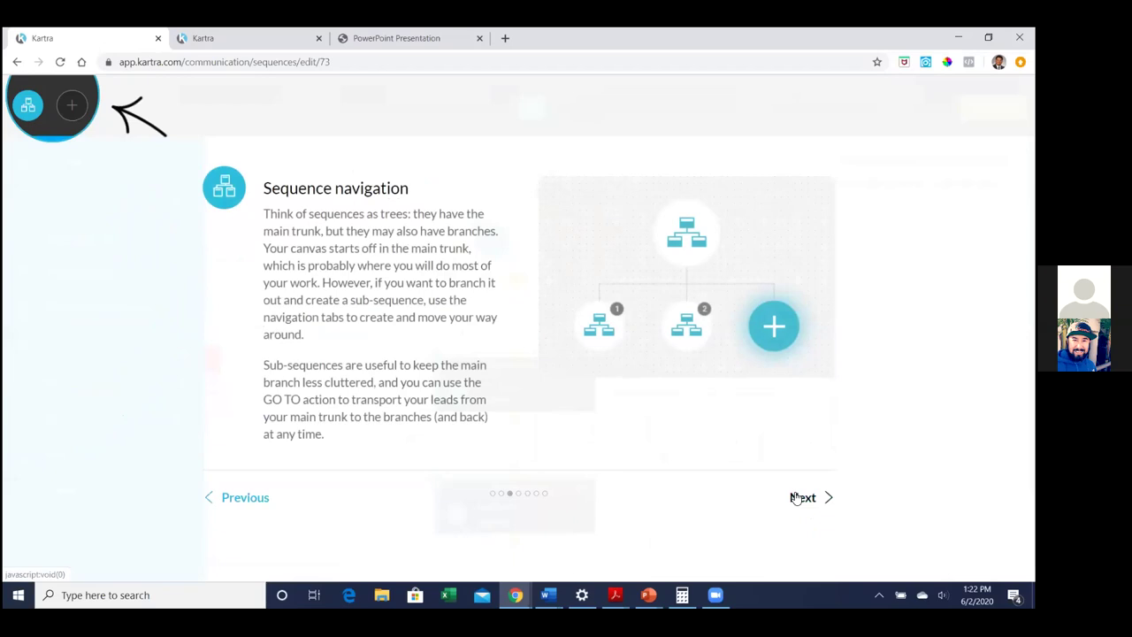
click(798, 498)
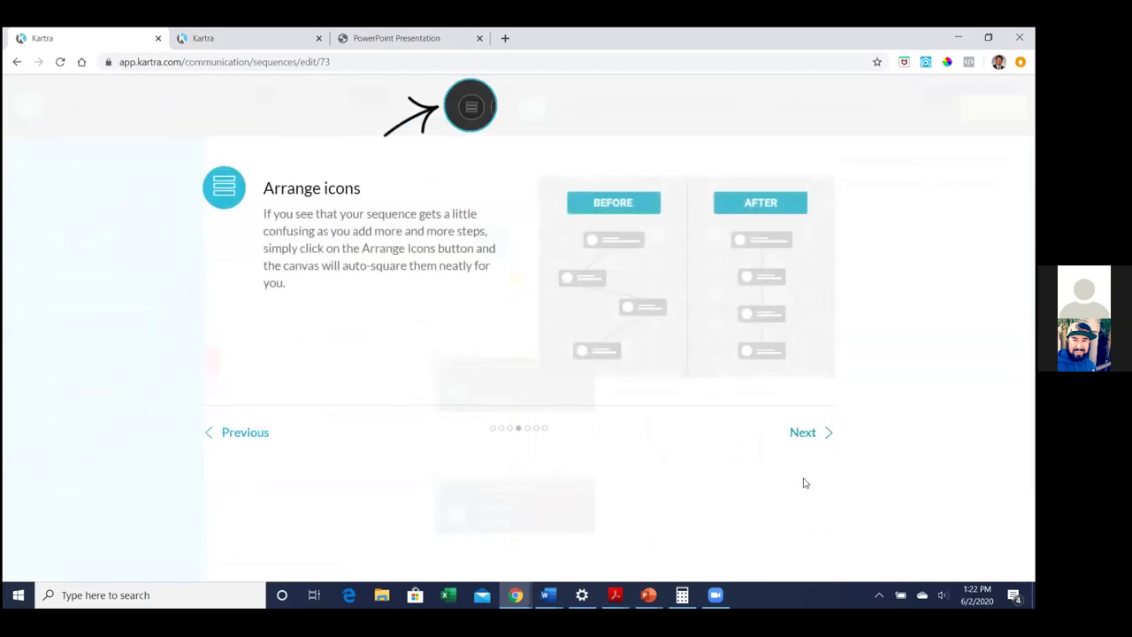
click(804, 432)
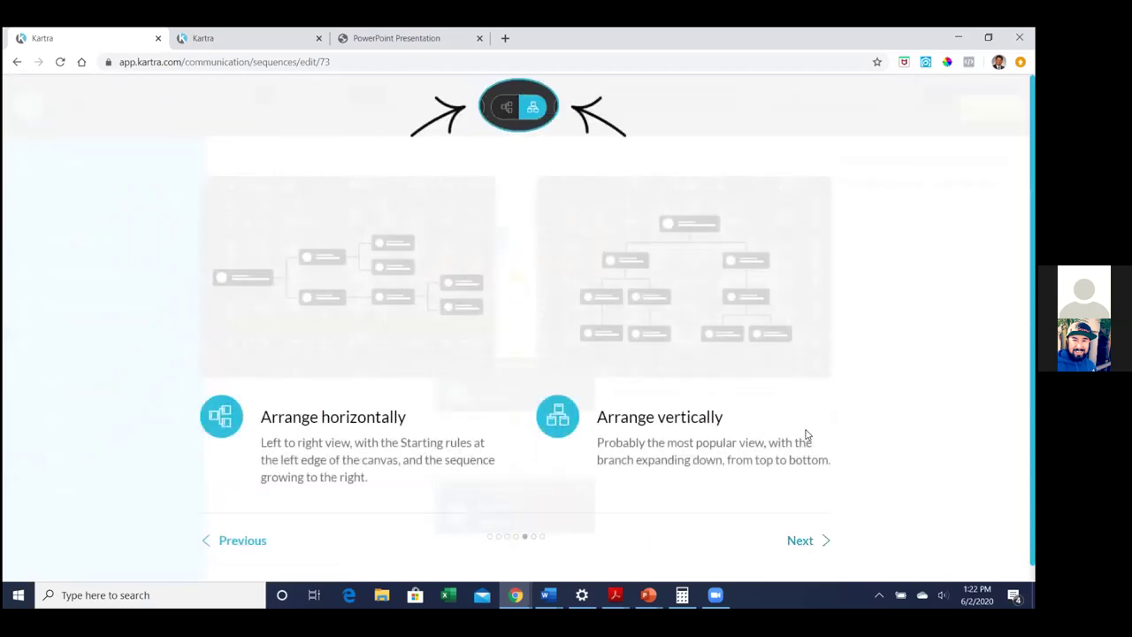
click(798, 523)
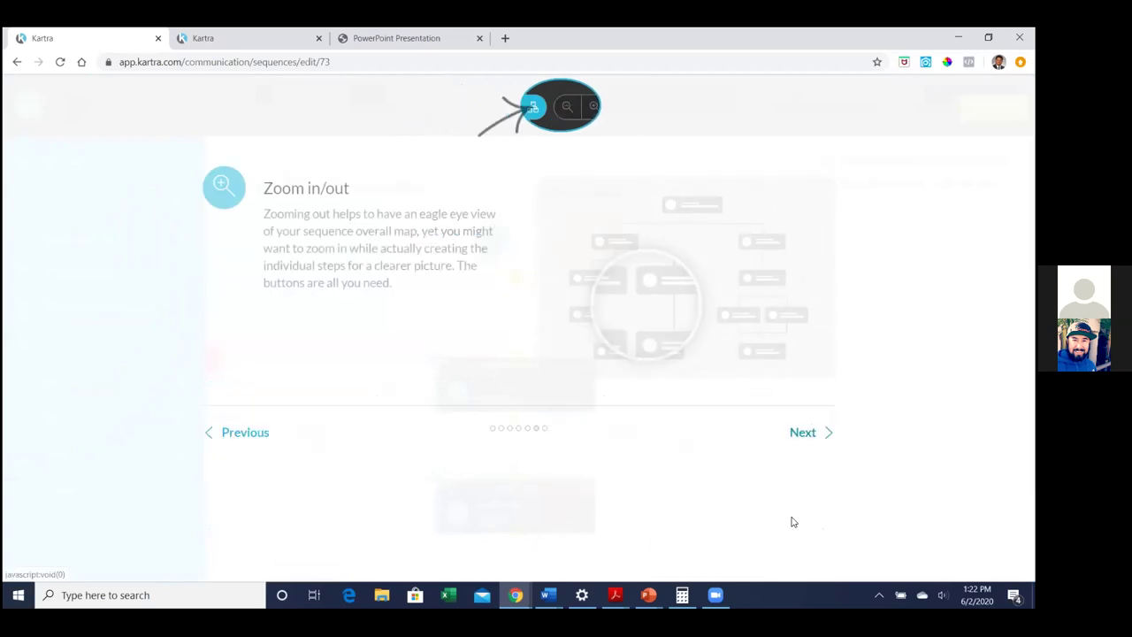
click(800, 433)
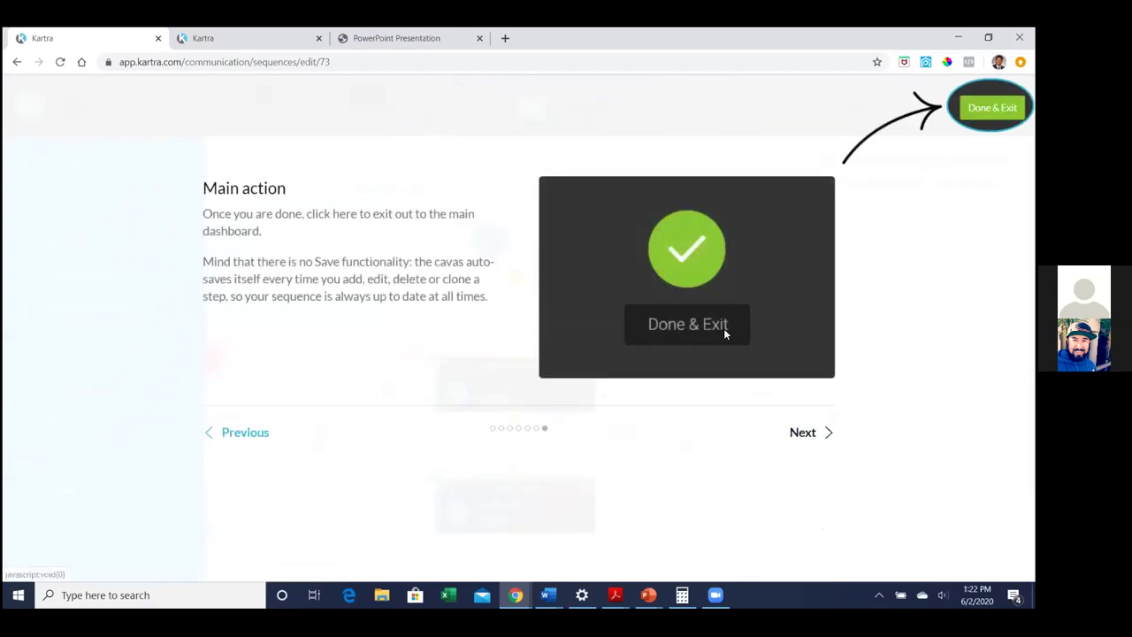
click(799, 433)
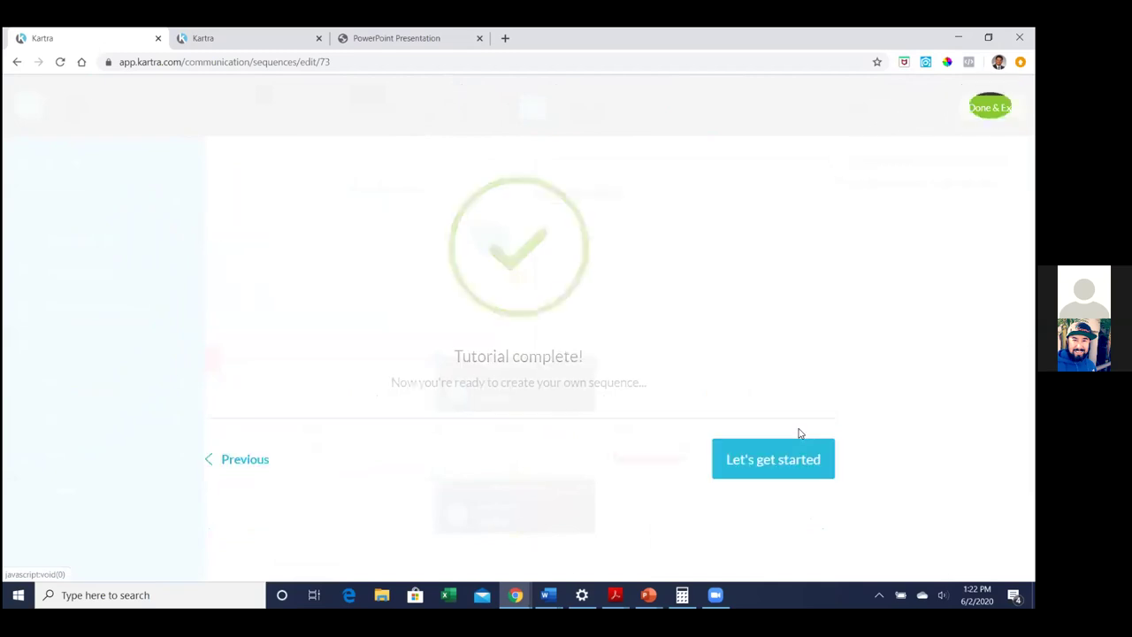
click(622, 461)
click(750, 462)
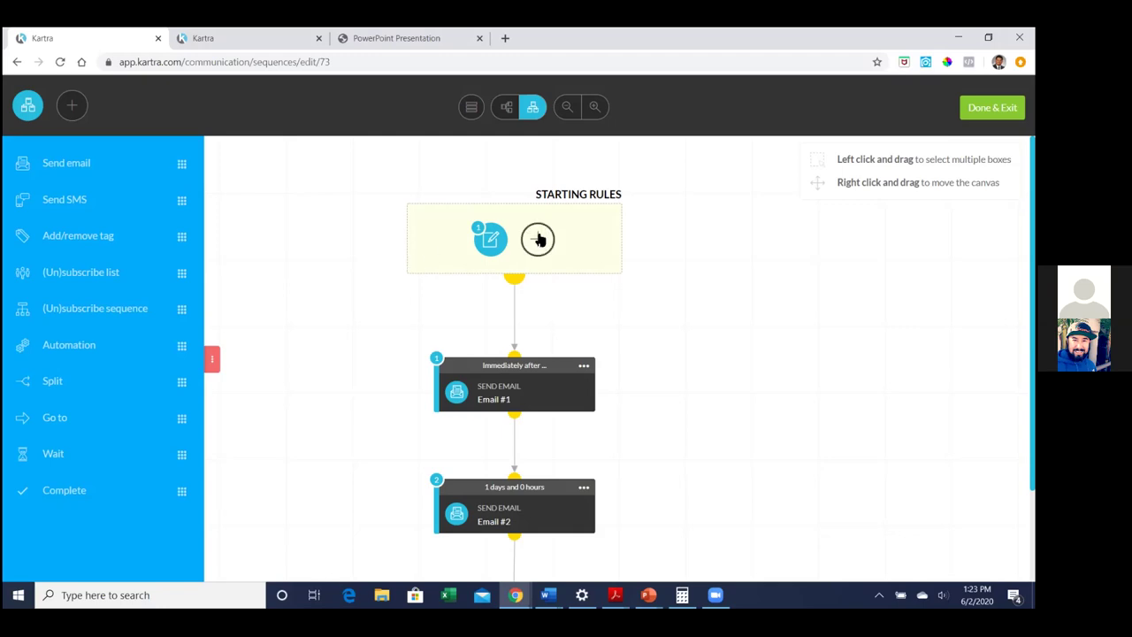
click(538, 239)
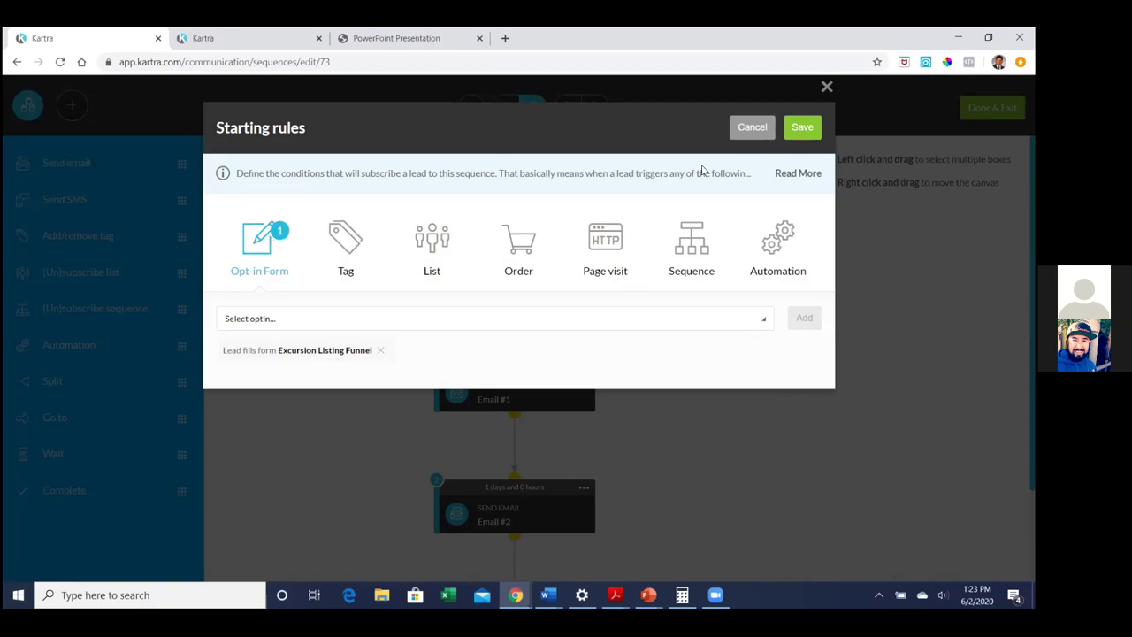
click(802, 128)
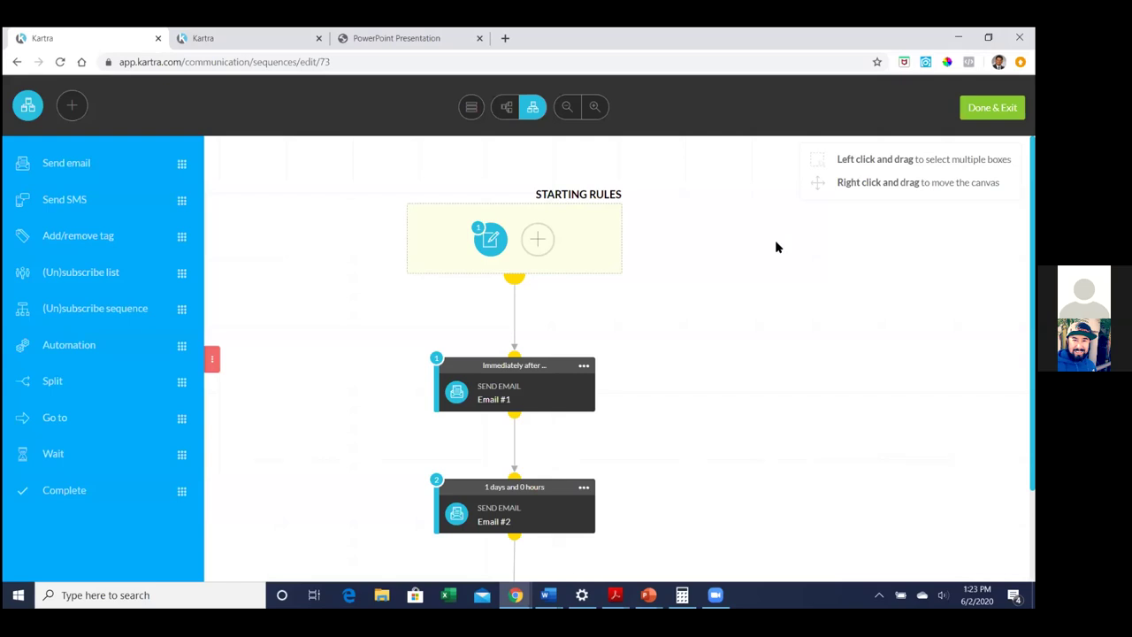
Open the Edit settings of the Email #1 card on the canvas
scroll(775, 242, down, 1)
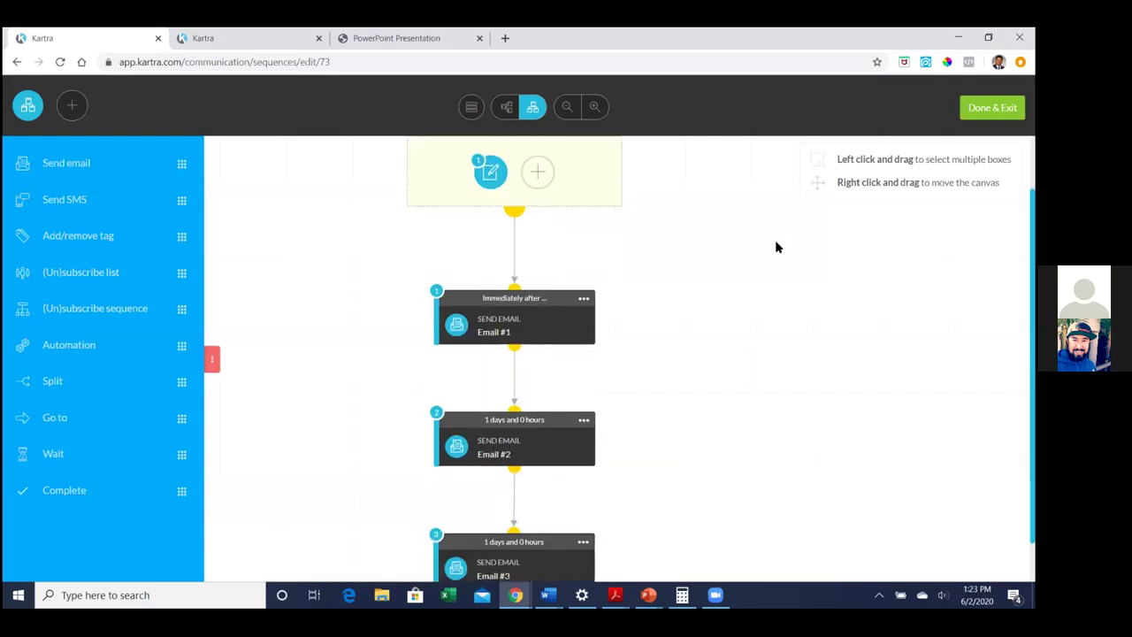
scroll(776, 243, up, 1)
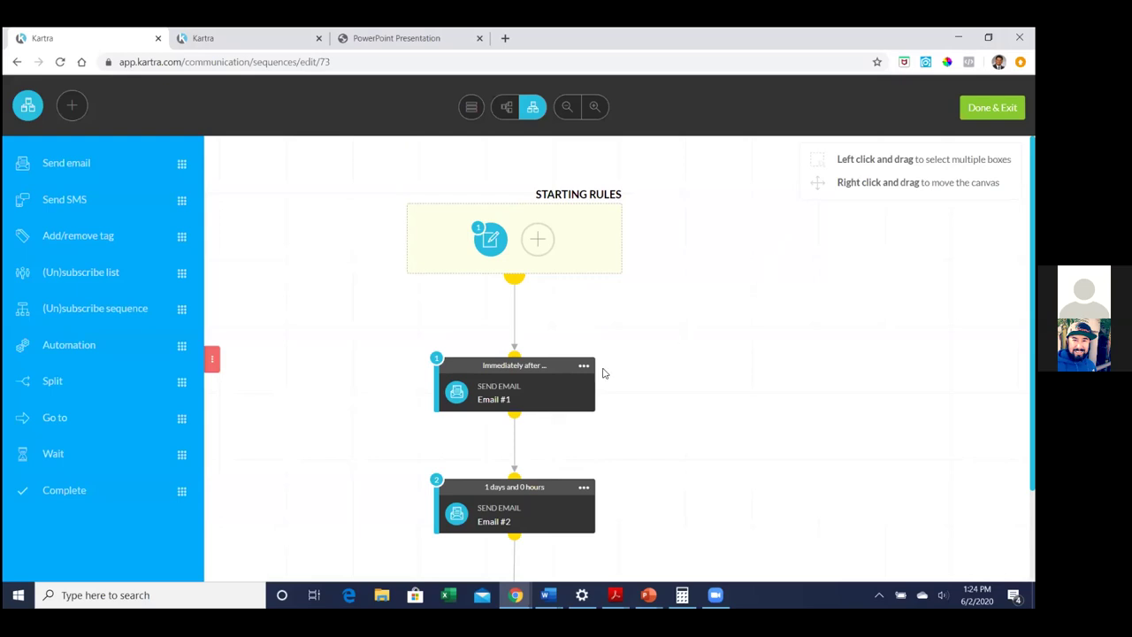
click(583, 367)
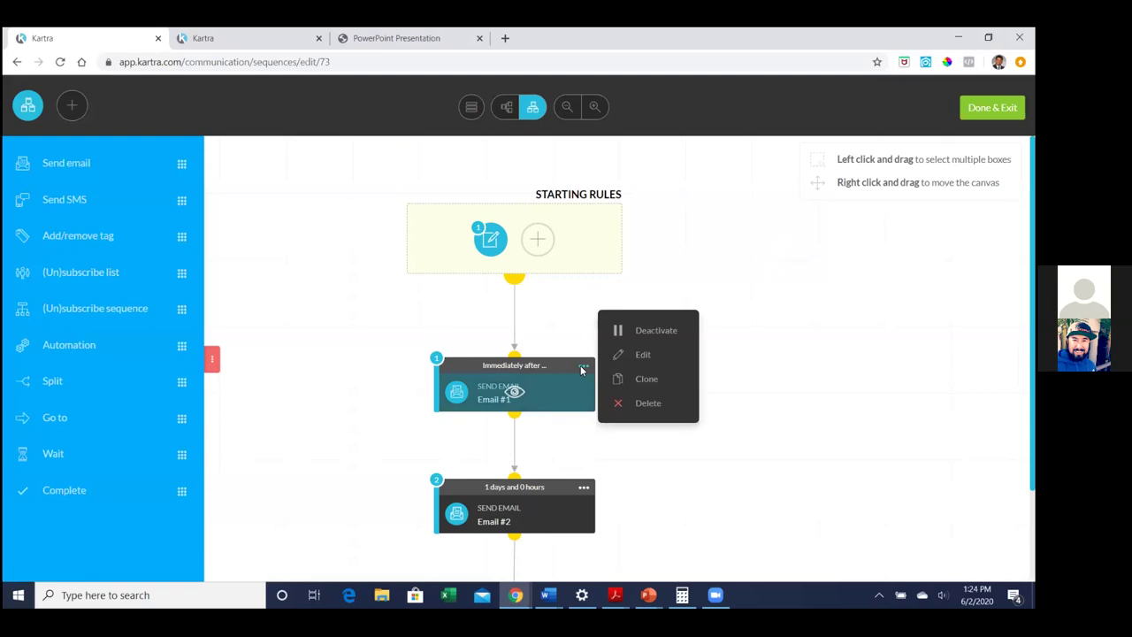
mouse_move(581, 366)
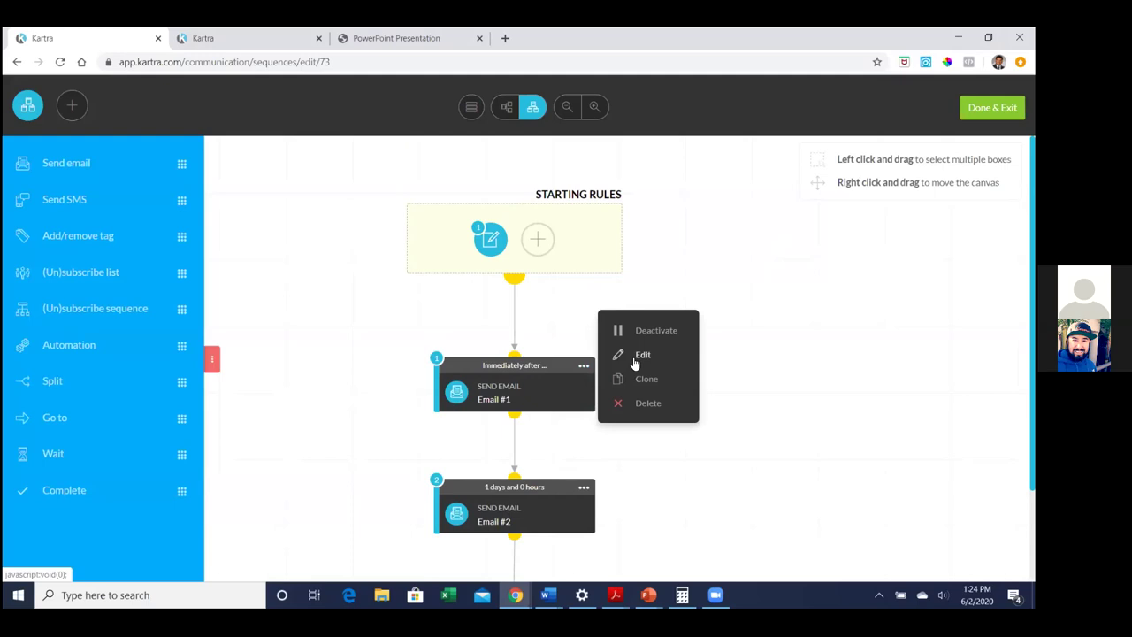
click(635, 361)
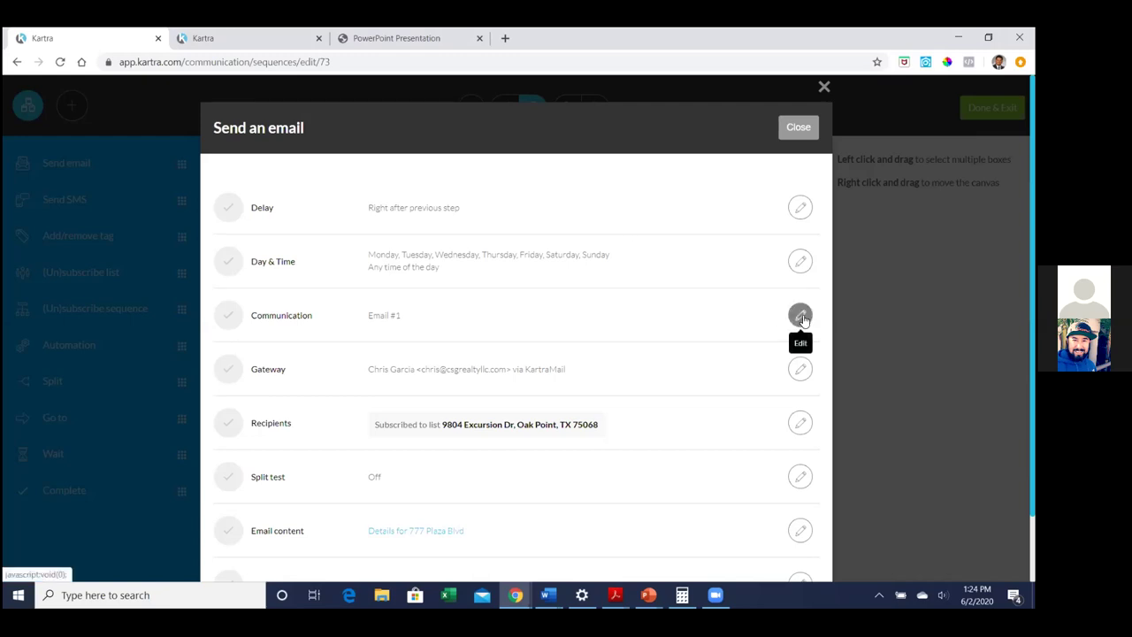
Rename the step's broadcast from Email #1 to Email #2 and save
click(800, 316)
click(411, 201)
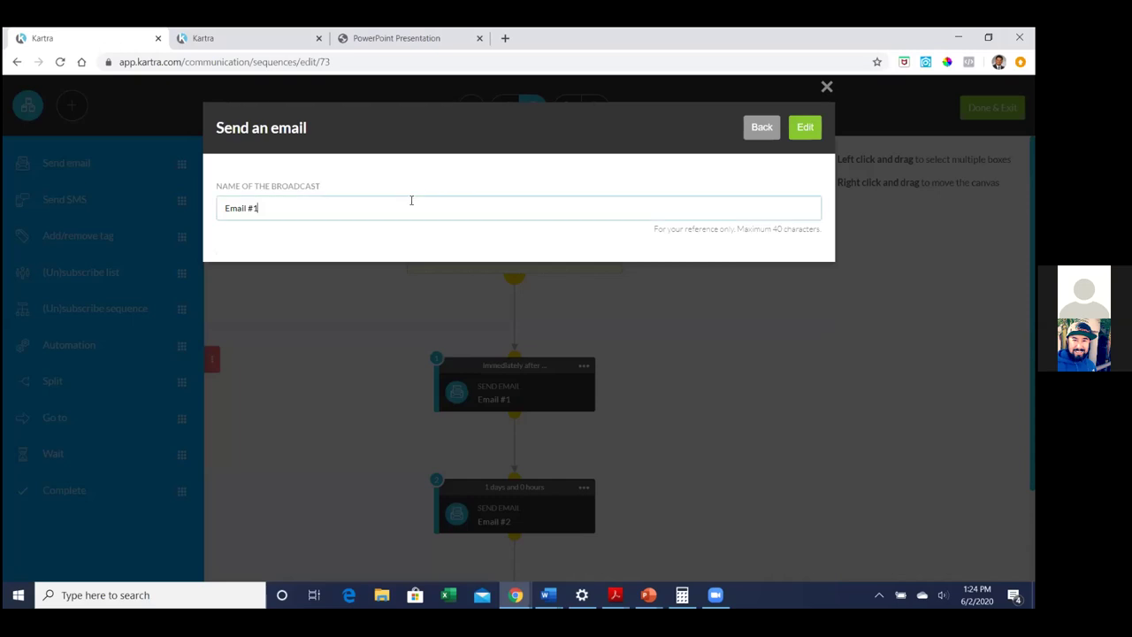
key(BackSpace)
text(2)
click(800, 128)
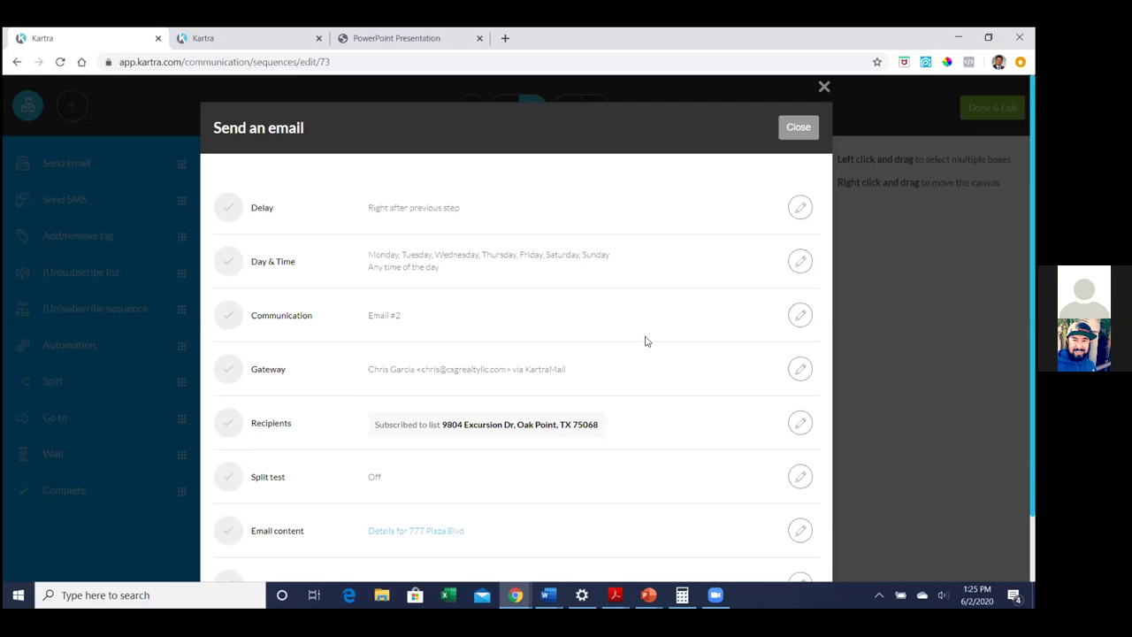
scroll(646, 341, down, 1)
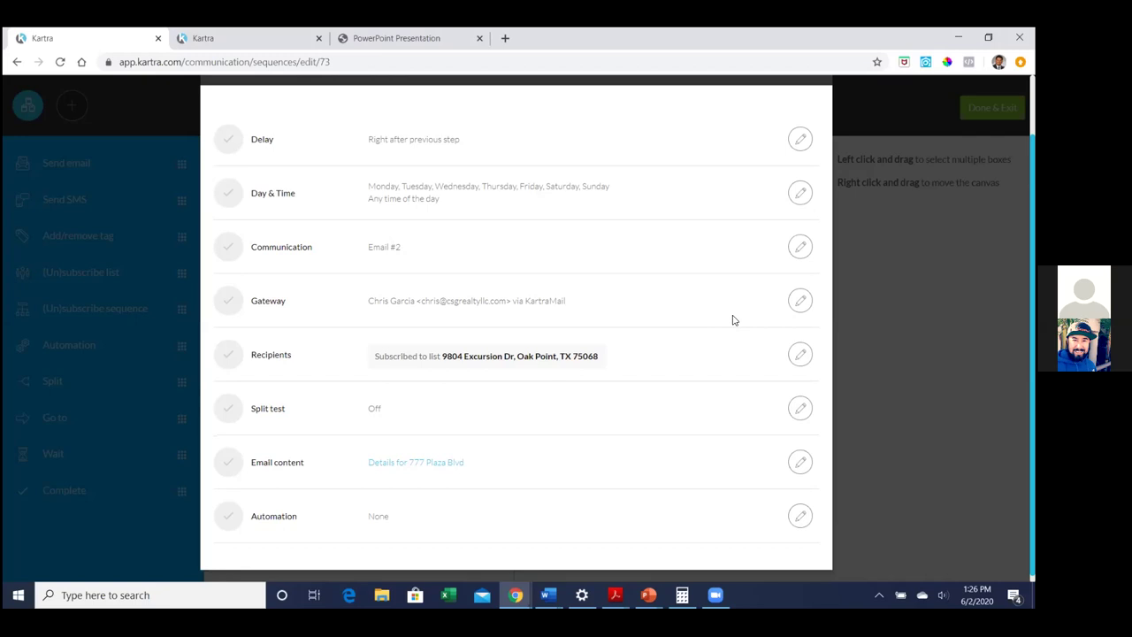
scroll(732, 320, down, 1)
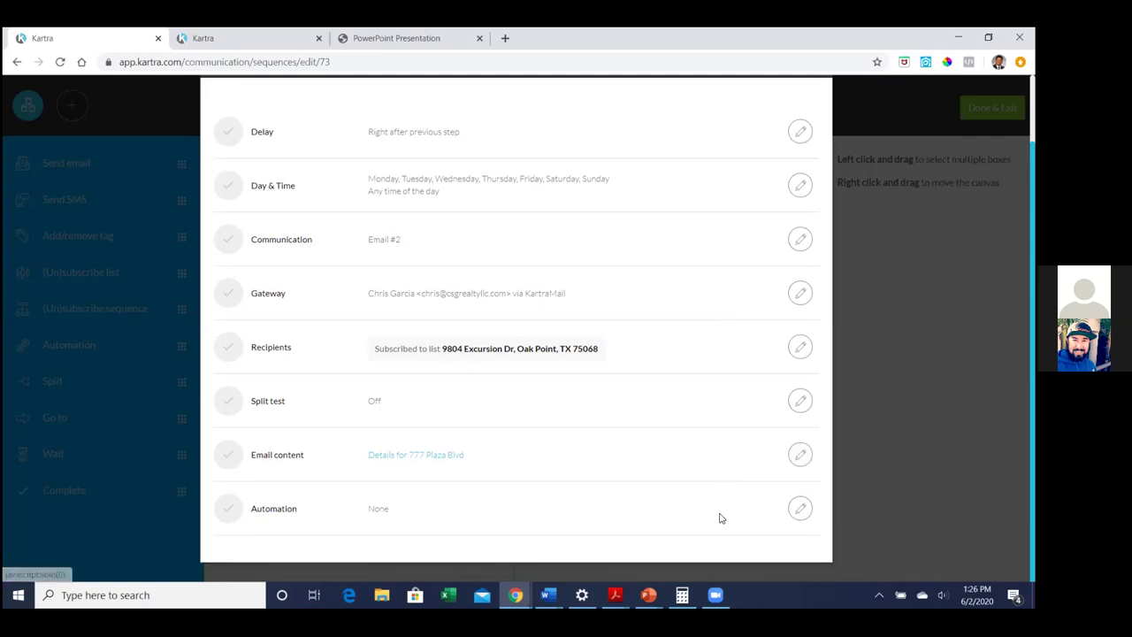
click(799, 457)
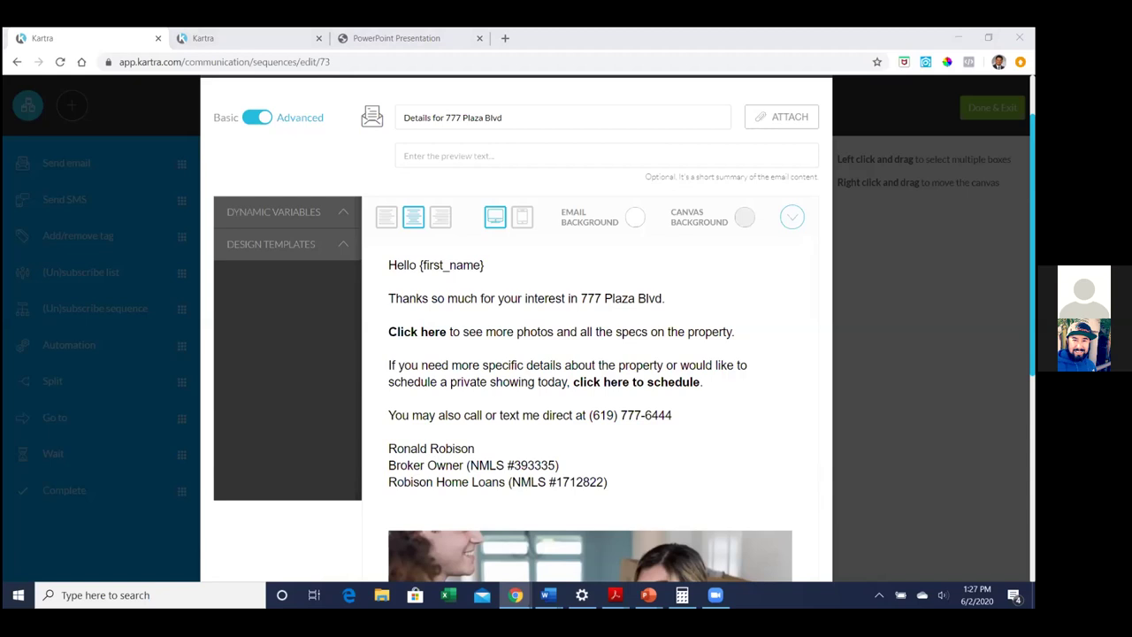
mouse_move(390, 334)
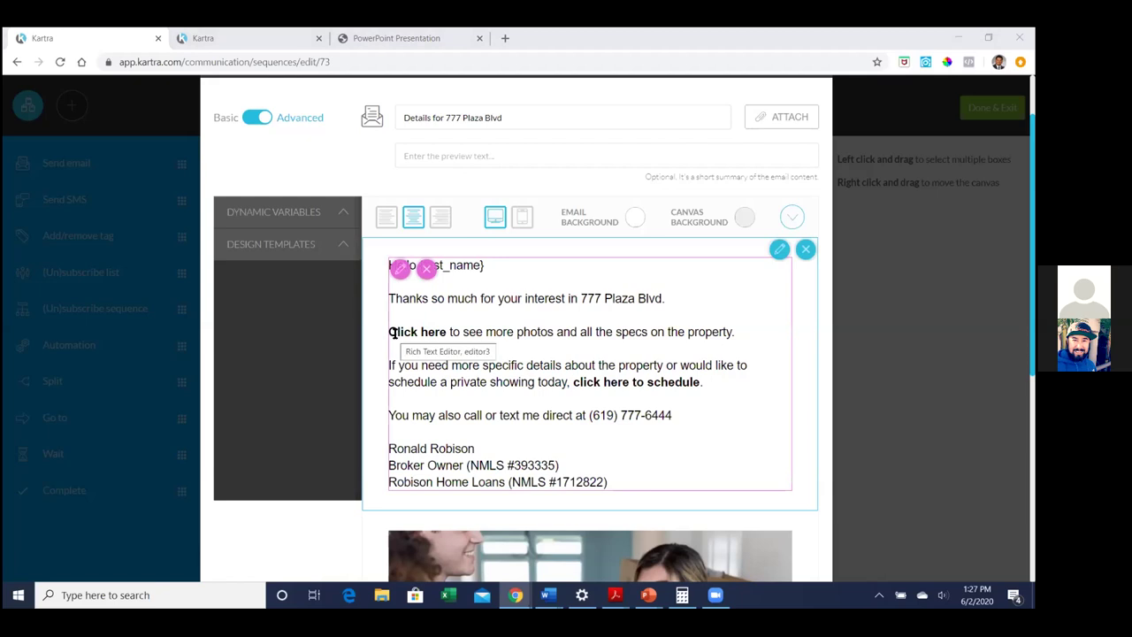
drag(390, 334, 447, 334)
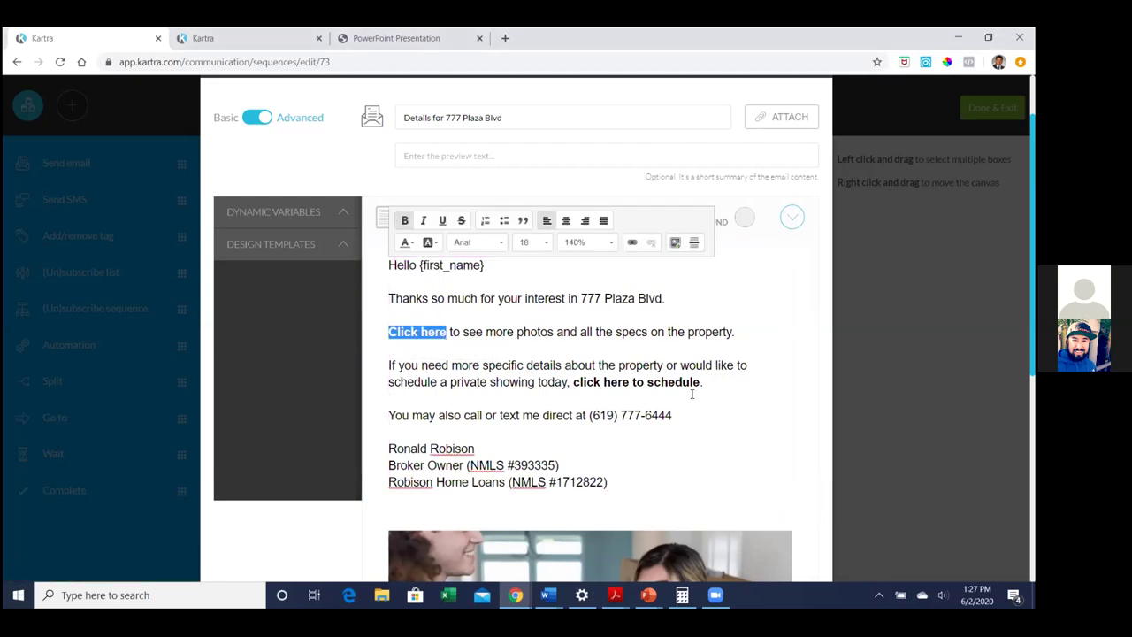
drag(573, 382, 705, 381)
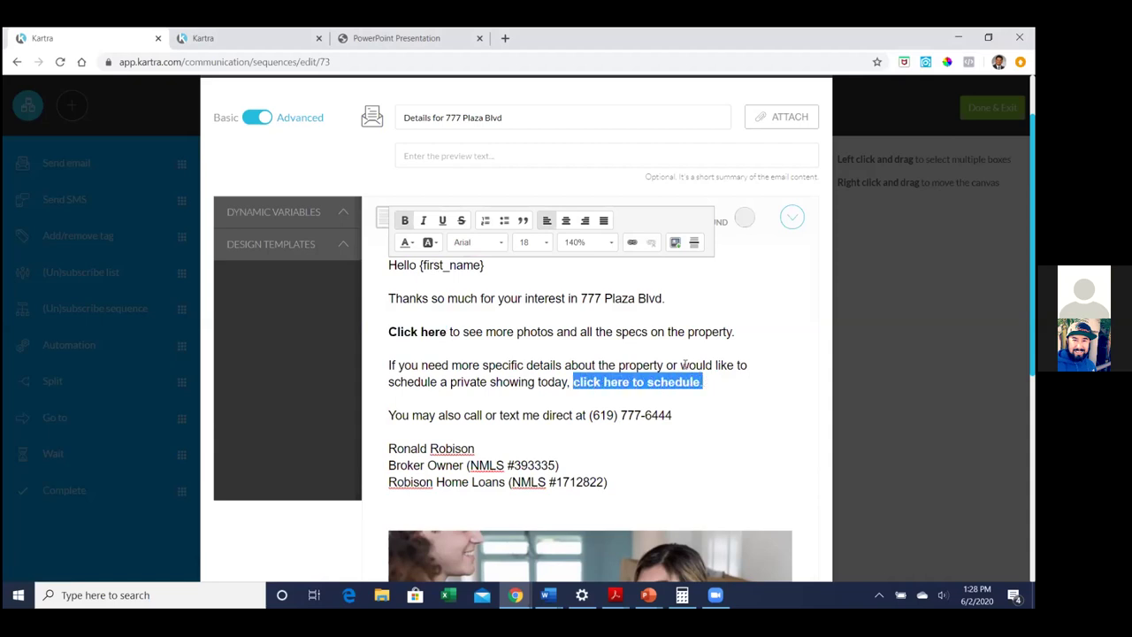
Start a URL-type link on the schedule phrase and open a new browser tab
click(632, 244)
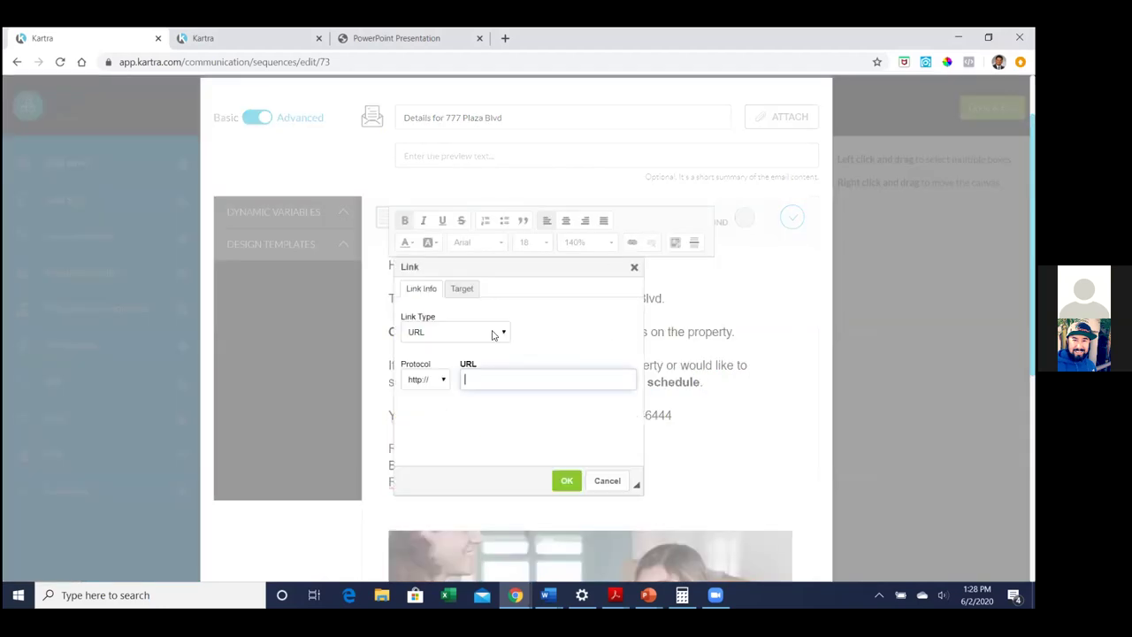
click(494, 334)
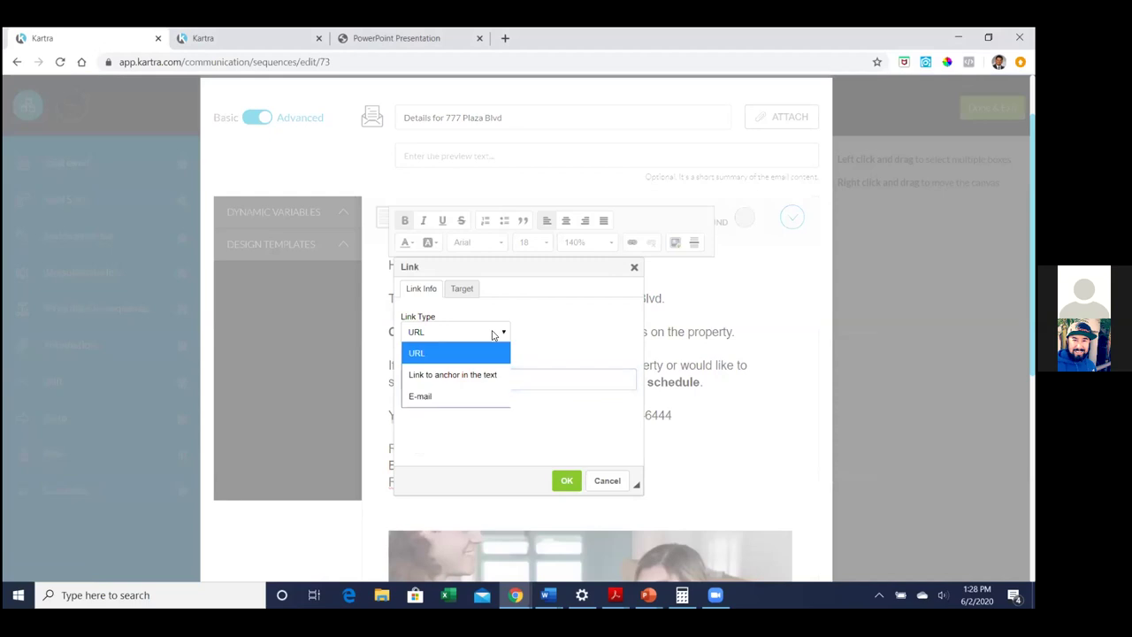
click(493, 334)
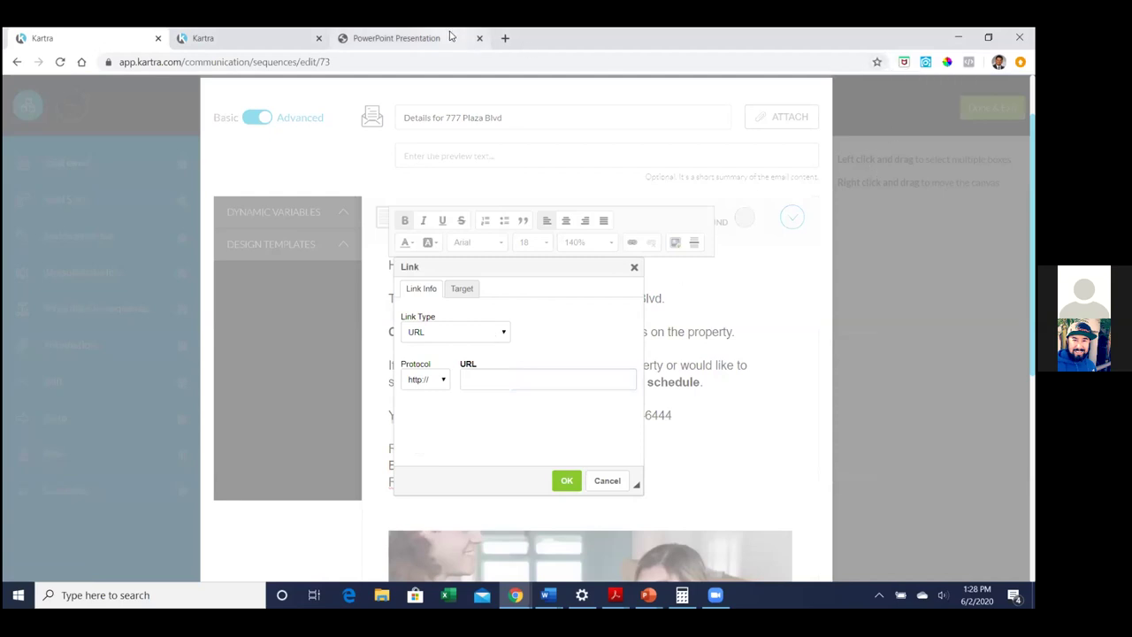
click(505, 38)
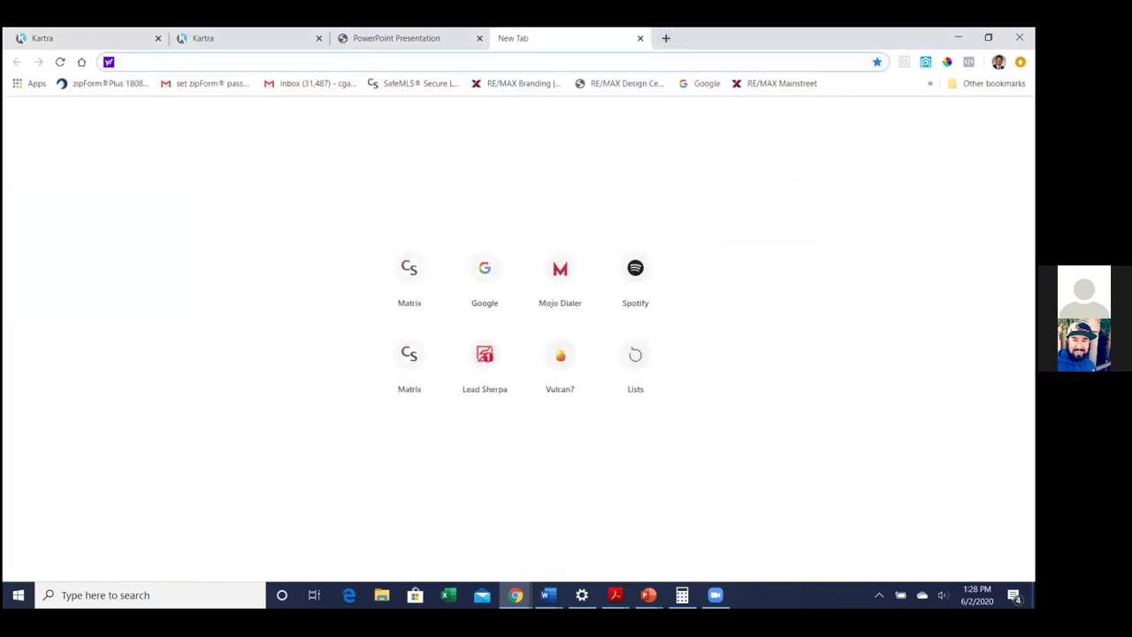
Load the 'Schedule a call or tour' bookmark showing the Schedule a Consultation or Tour calendar
click(988, 83)
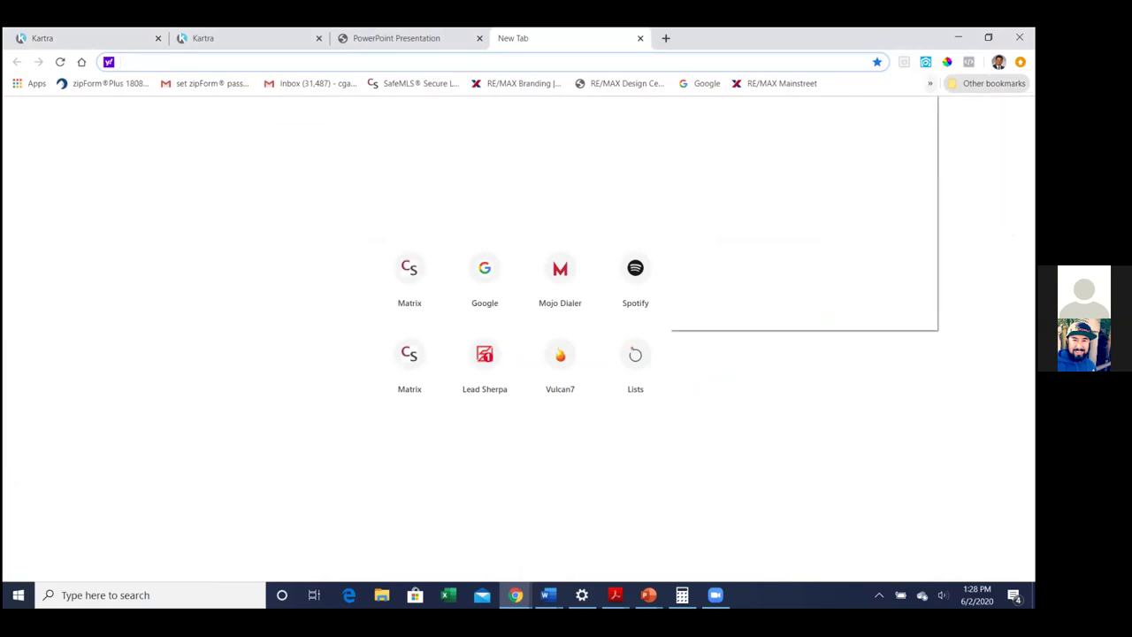
mouse_move(930, 83)
key(Escape)
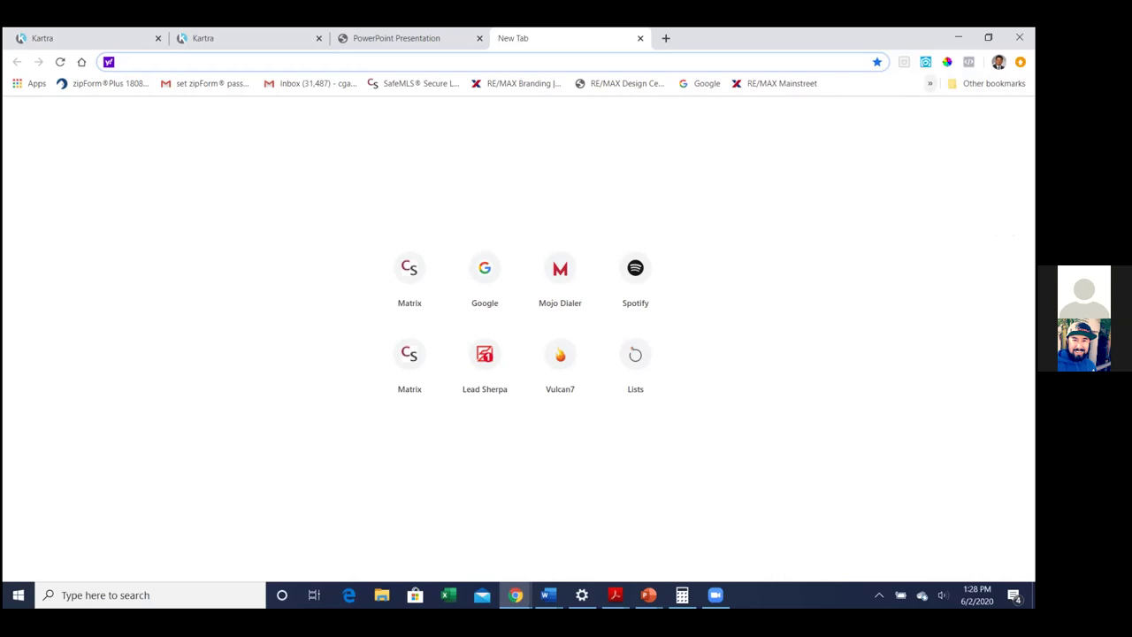
click(929, 83)
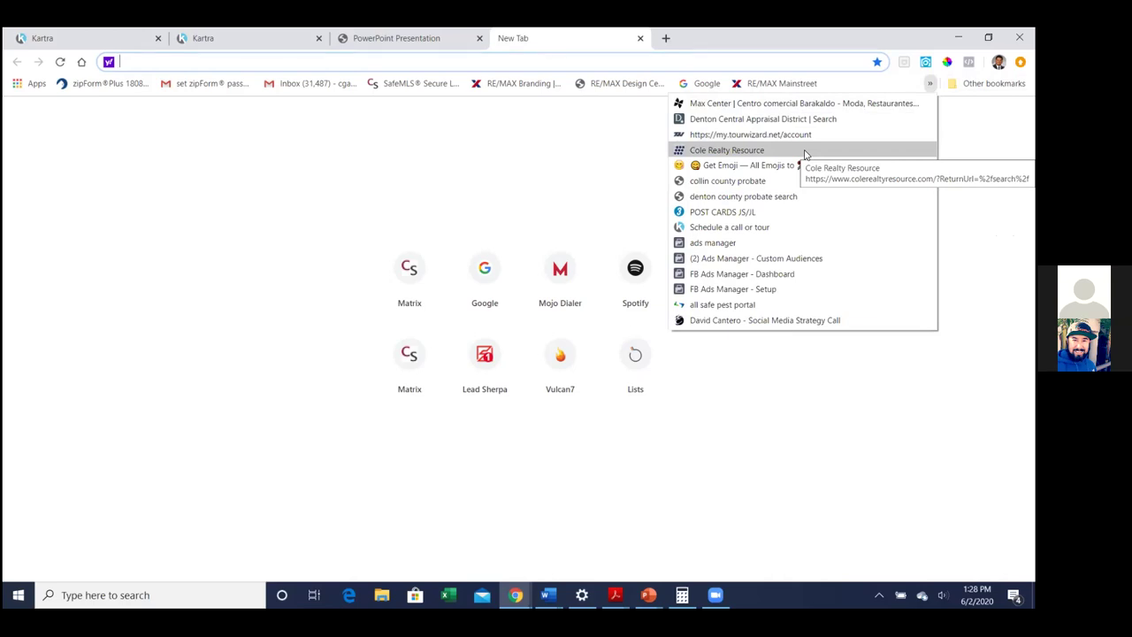
click(796, 229)
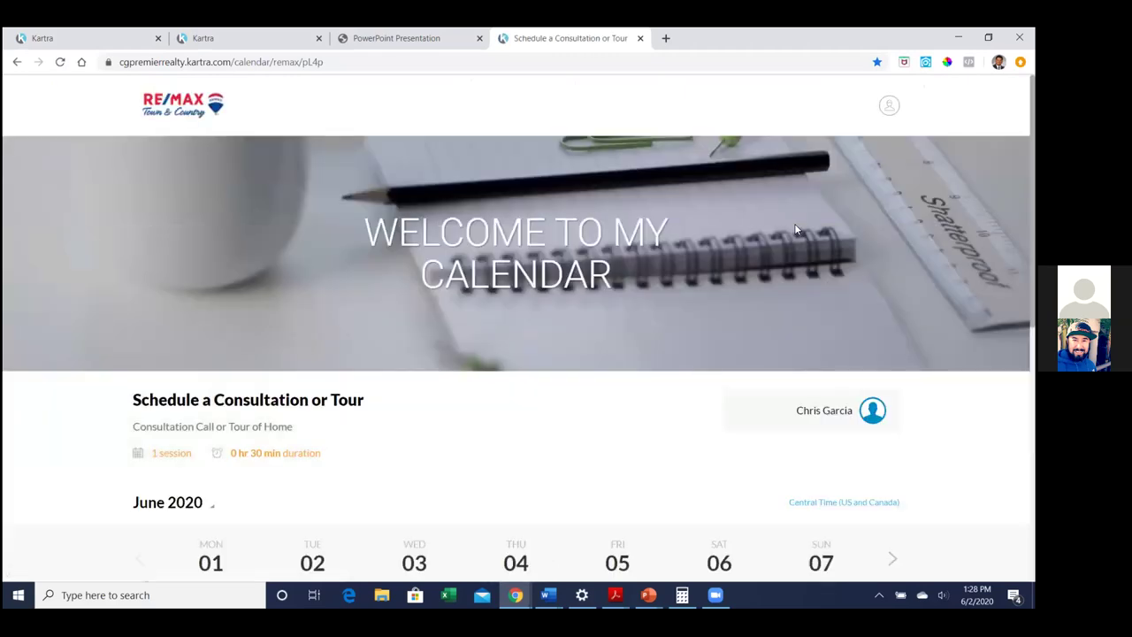
click(216, 63)
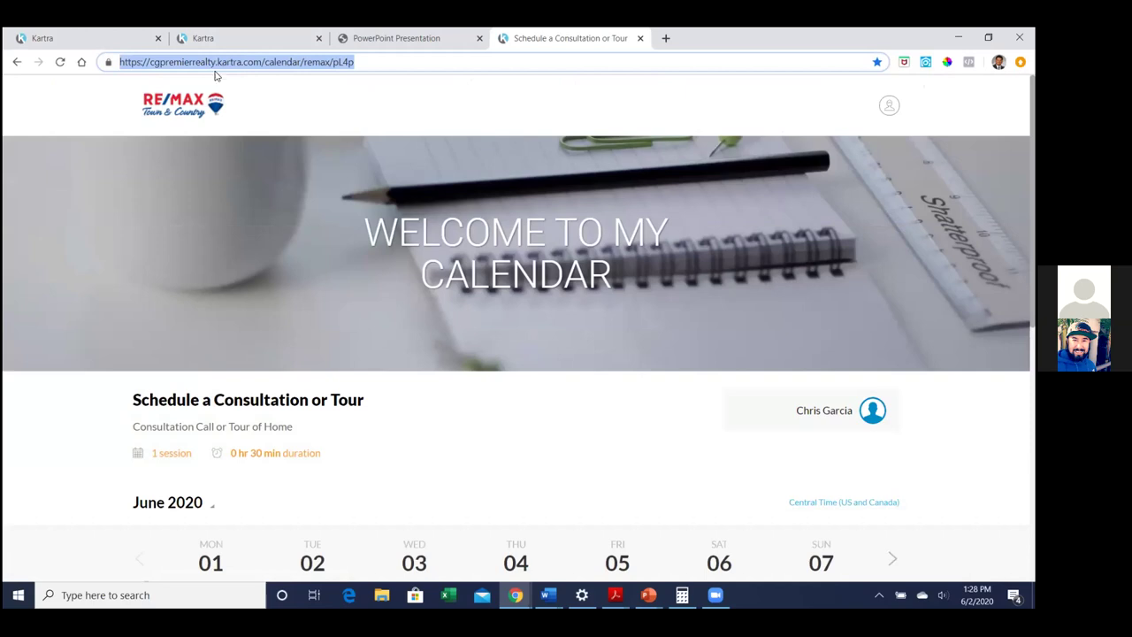
click(360, 63)
key(BackSpace)
key(BackSpace)
key(BackSpace)
key(BackSpace)
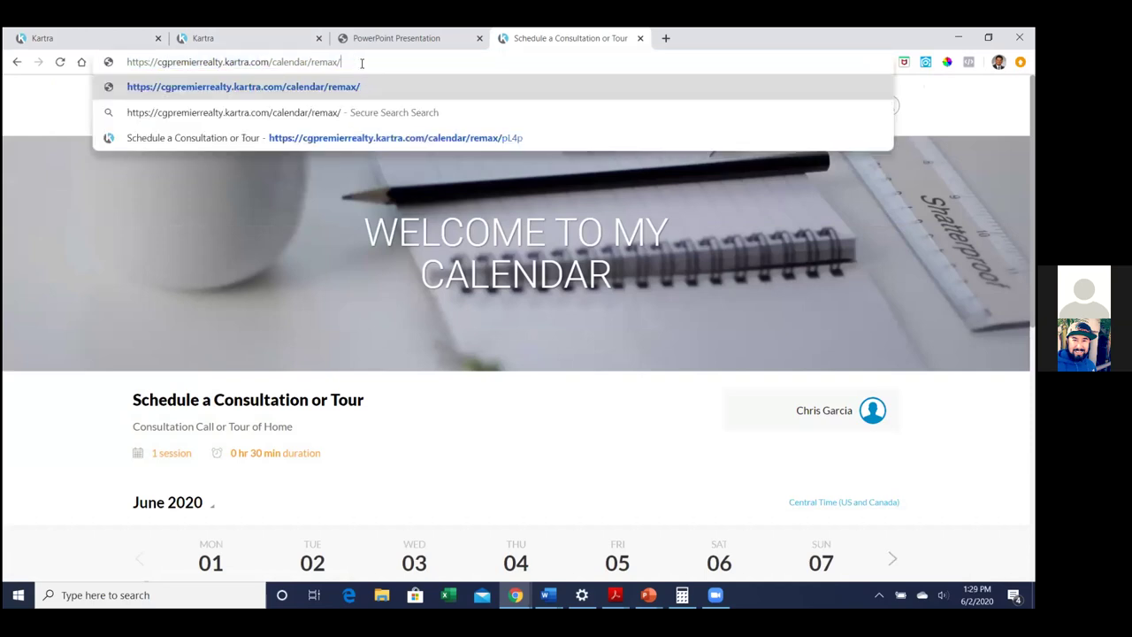
drag(362, 64, 124, 64)
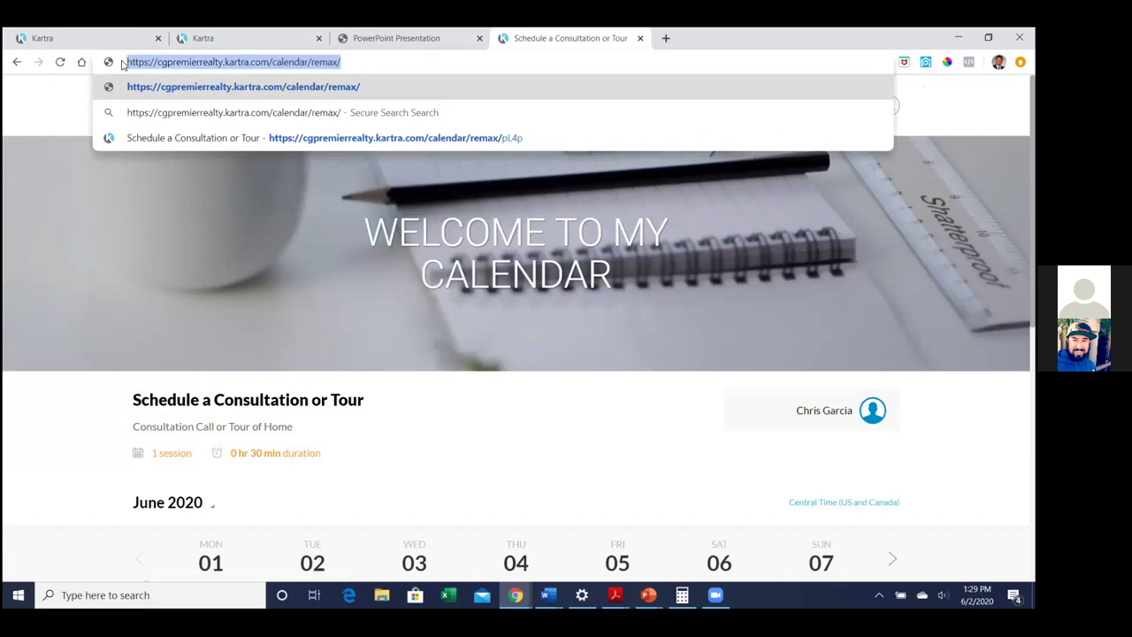
click(279, 36)
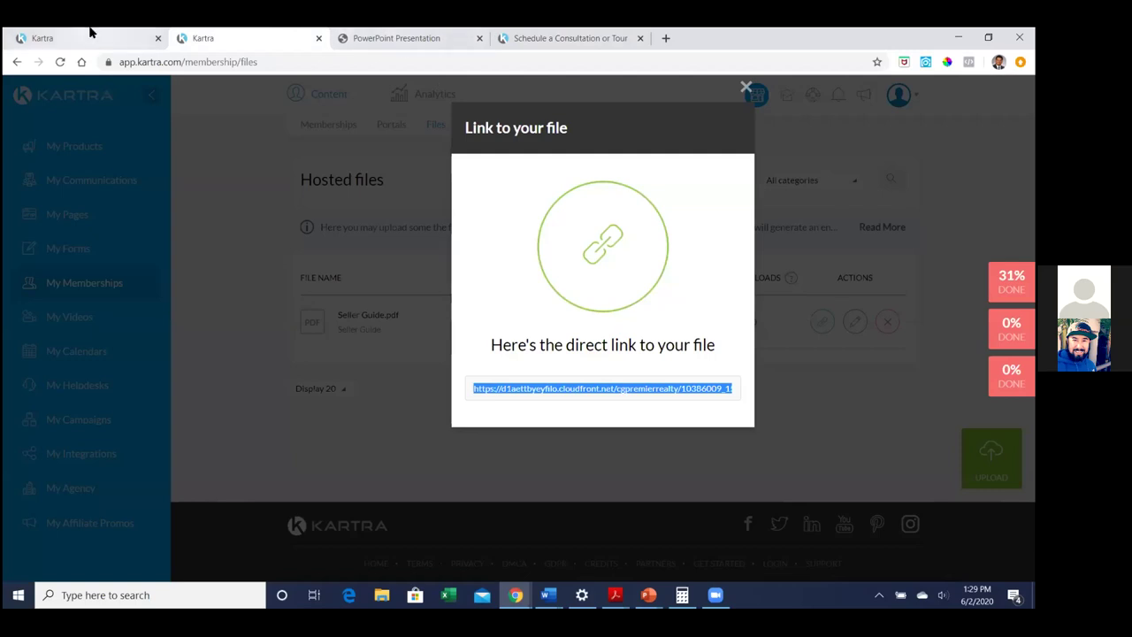
Paste the calendar URL into the Link dialog and confirm the link on 'click here to schedule'
click(91, 32)
click(553, 379)
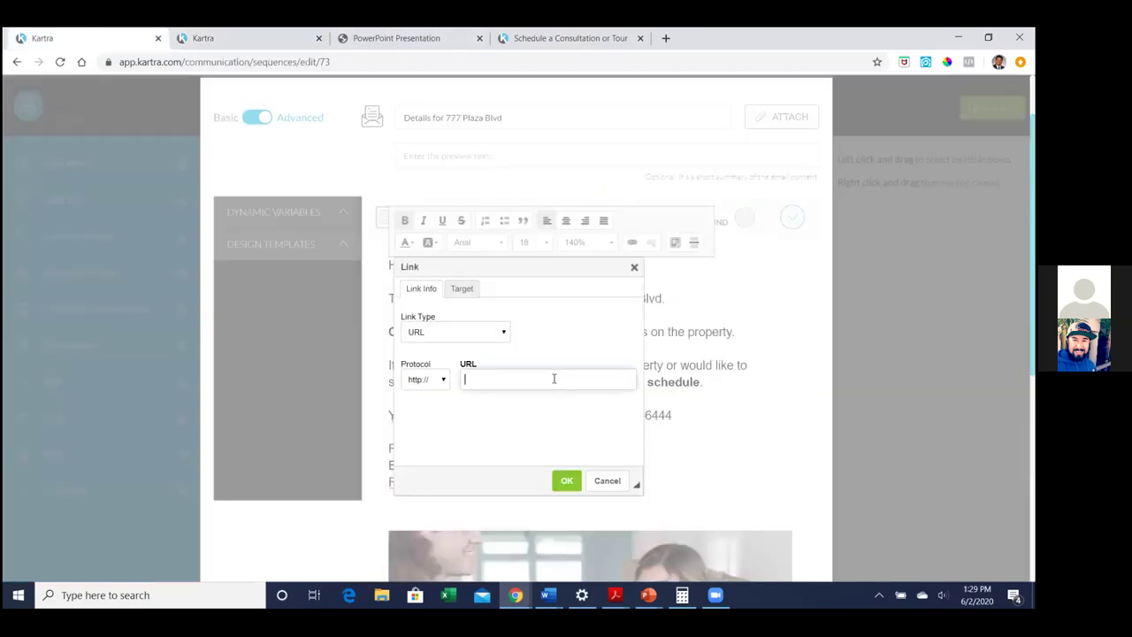
key(ctrl+v)
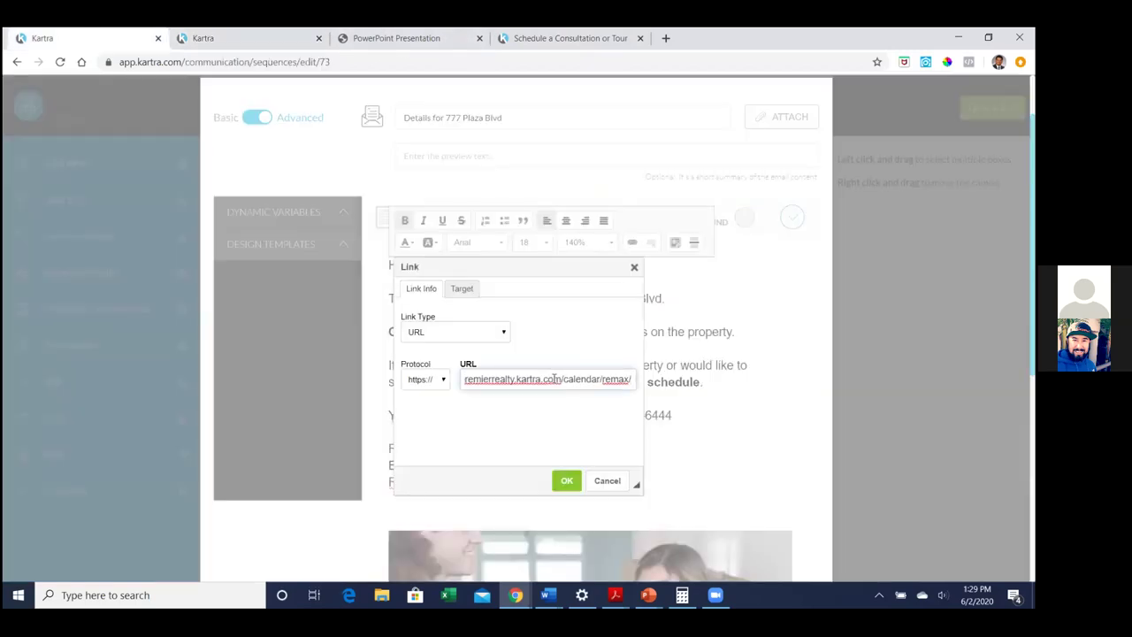
click(567, 480)
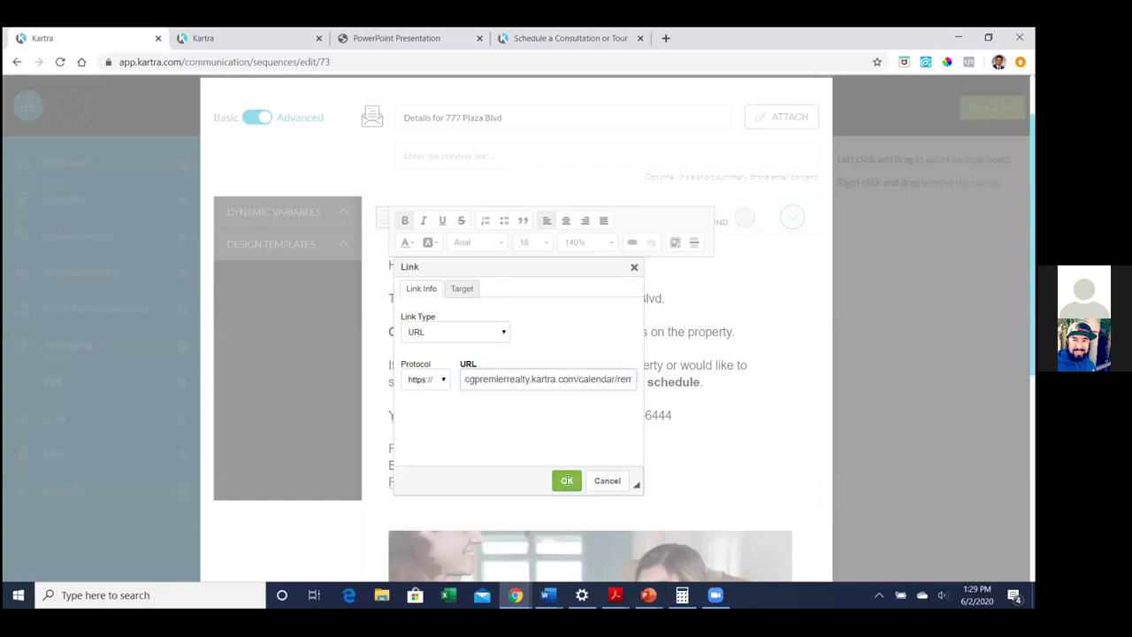
click(755, 412)
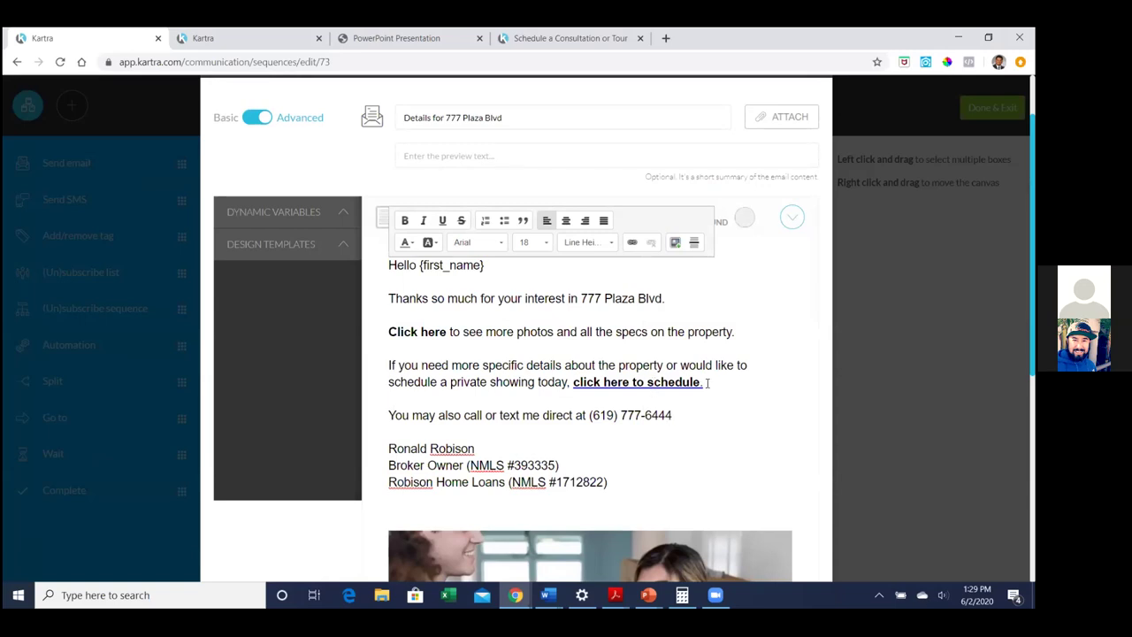
Delete the period after the linked phrase and check the link on the email
click(705, 384)
key(BackSpace)
click(666, 381)
scroll(803, 338, up, 1)
scroll(803, 338, down, 5)
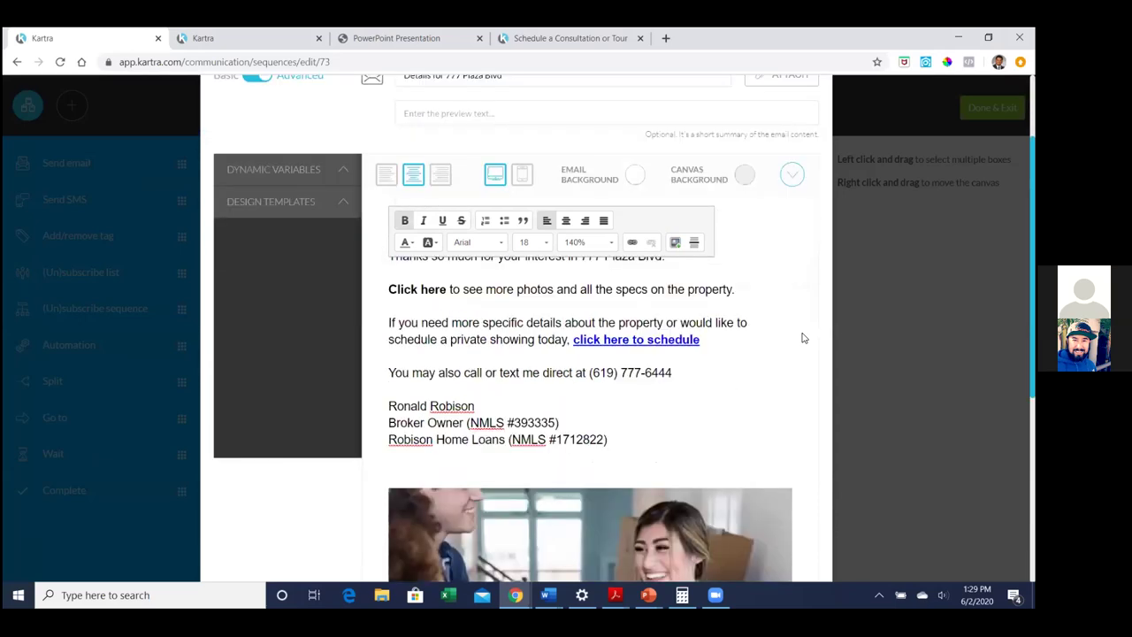
scroll(805, 335, up, 5)
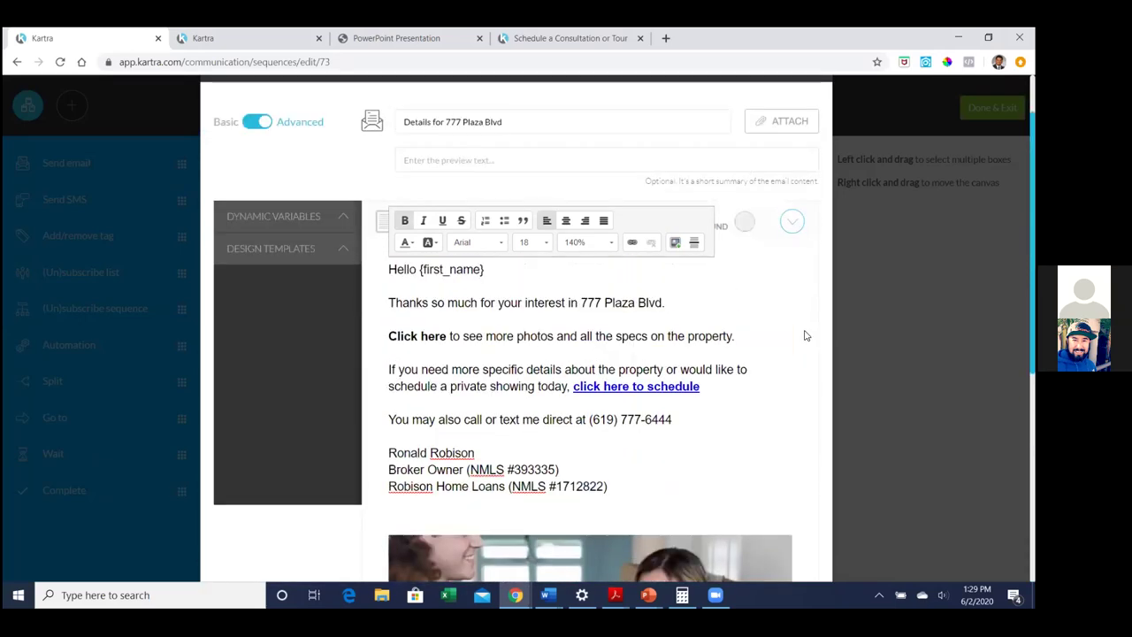
scroll(805, 335, down, 2)
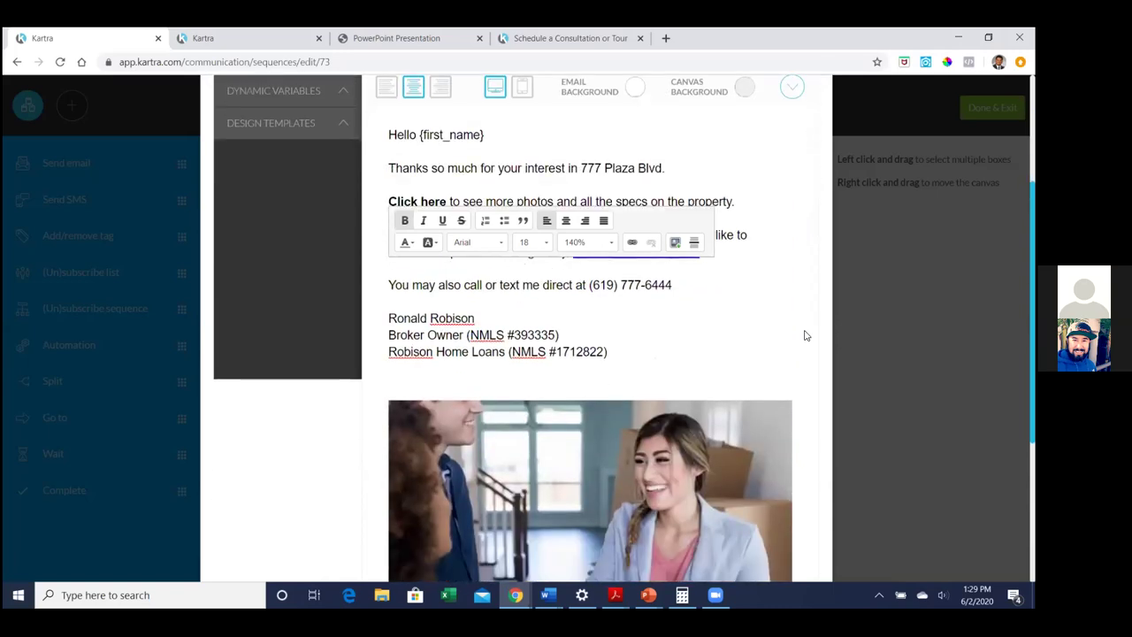
scroll(805, 335, up, 2)
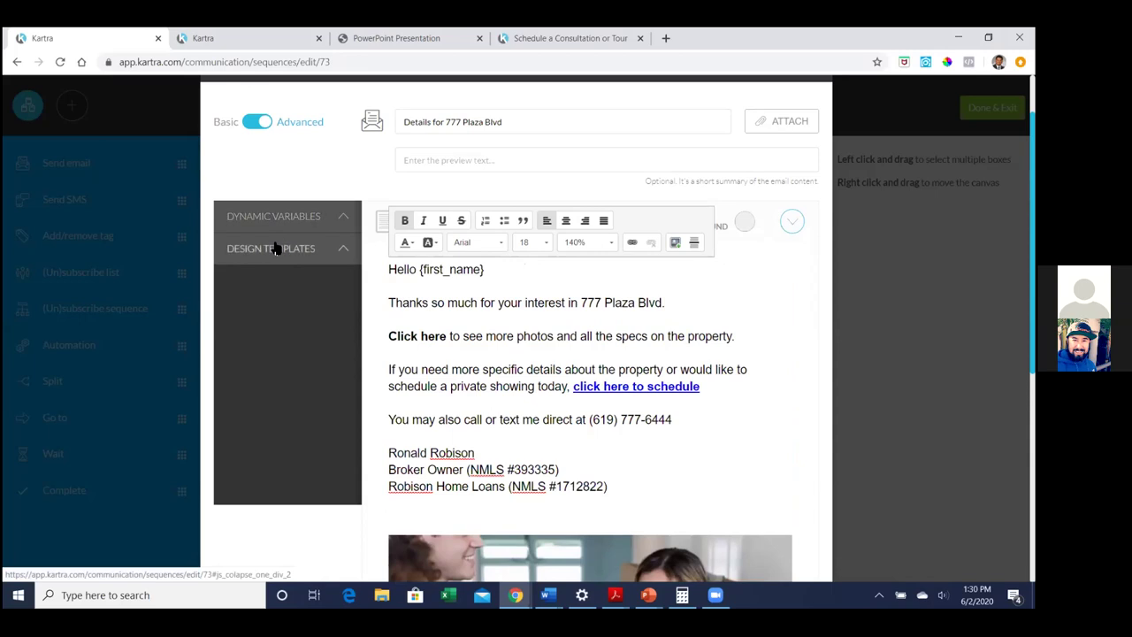
scroll(773, 291, down, 2)
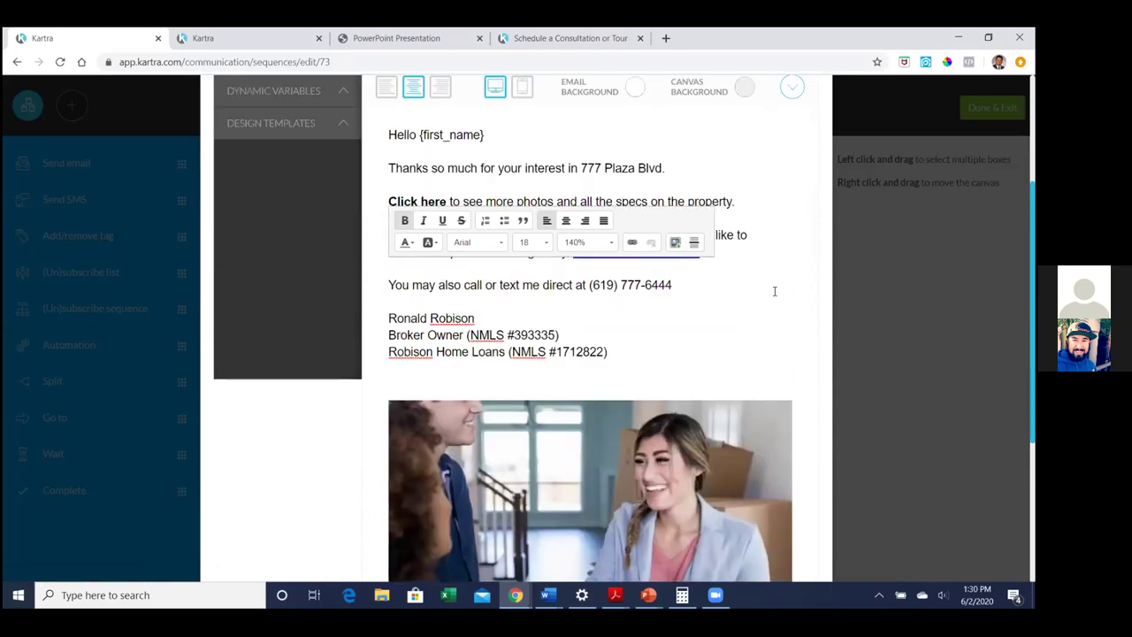
scroll(774, 296, down, 4)
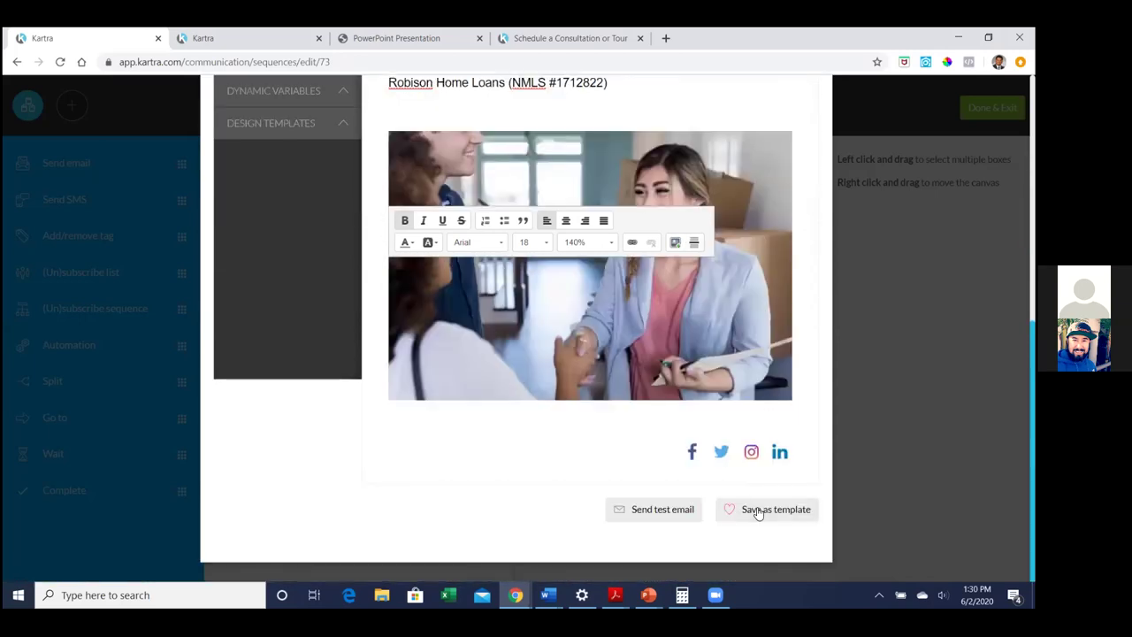
click(758, 511)
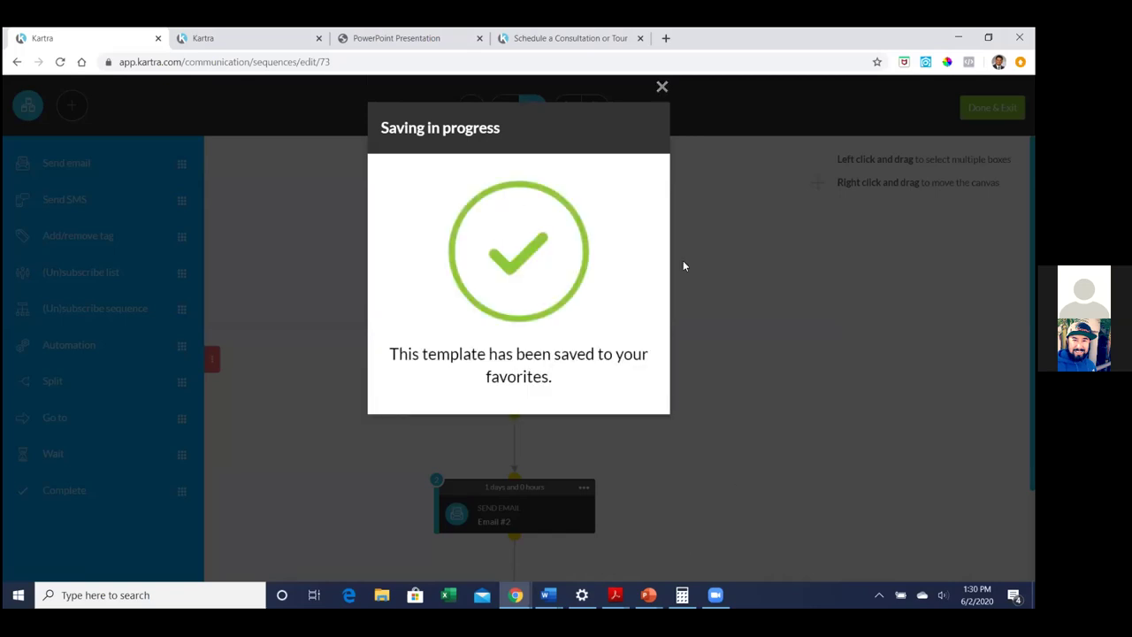
click(664, 88)
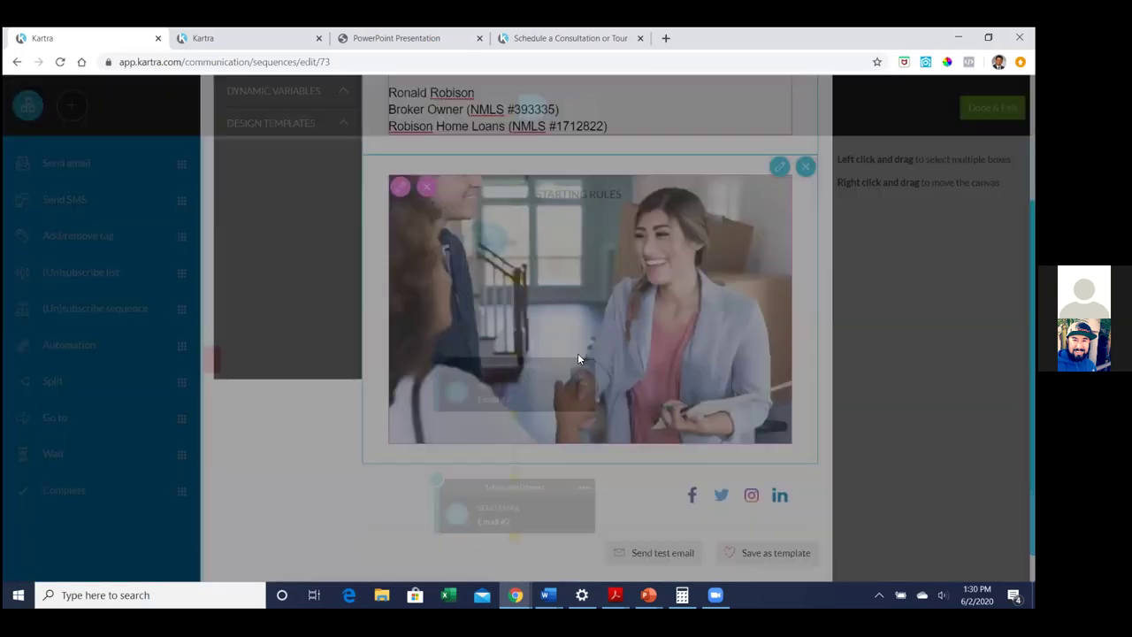
scroll(621, 332, down, 1)
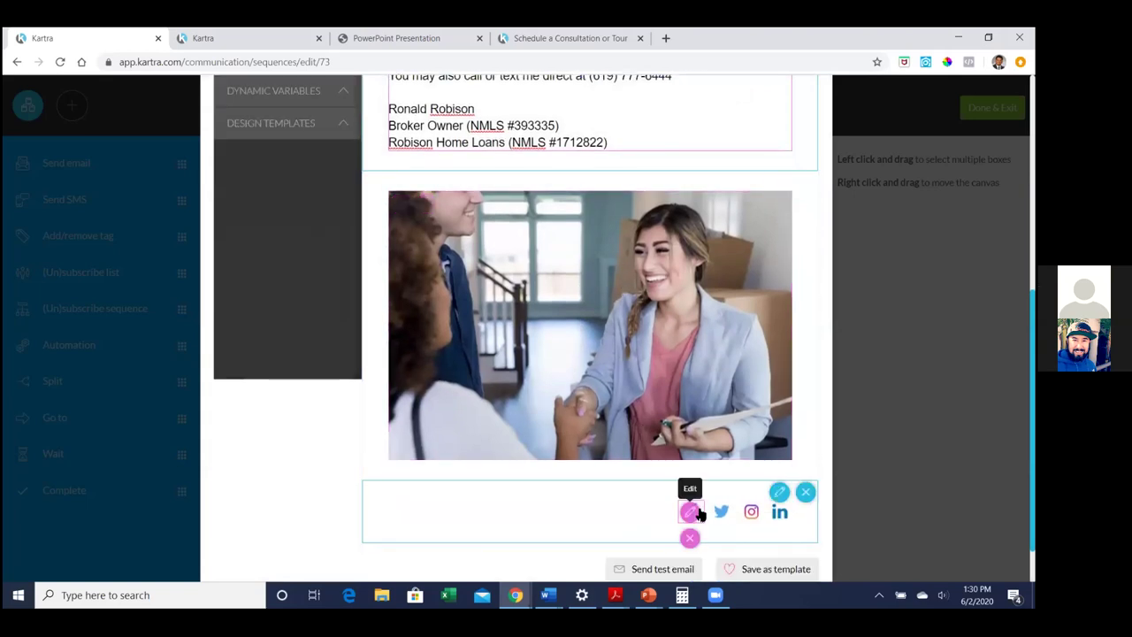
scroll(794, 385, down, 1)
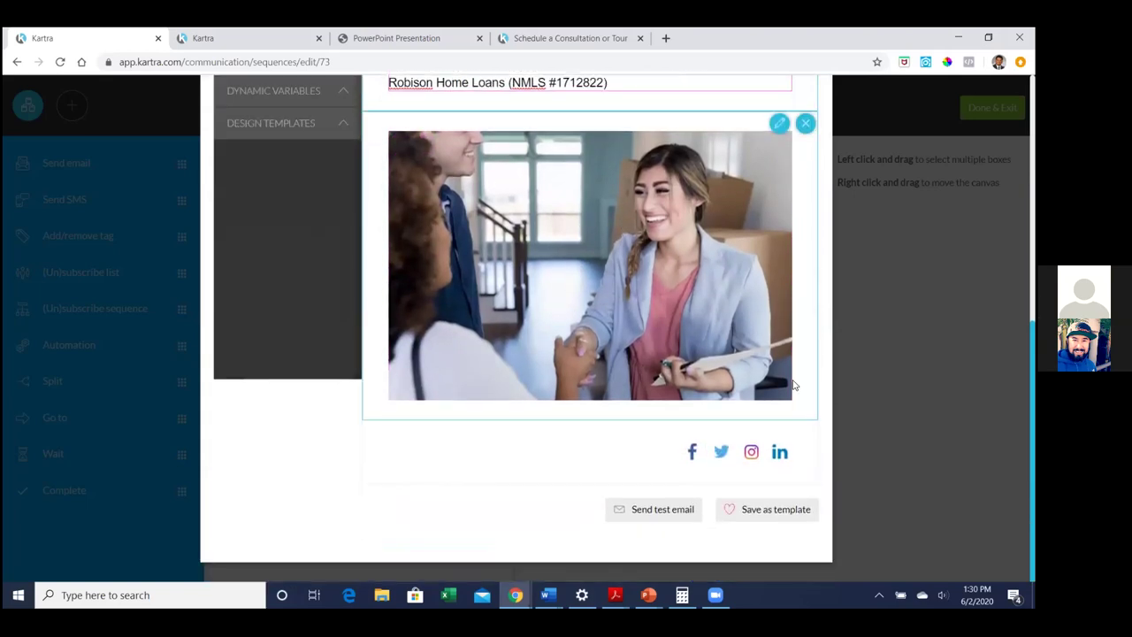
scroll(793, 384, up, 6)
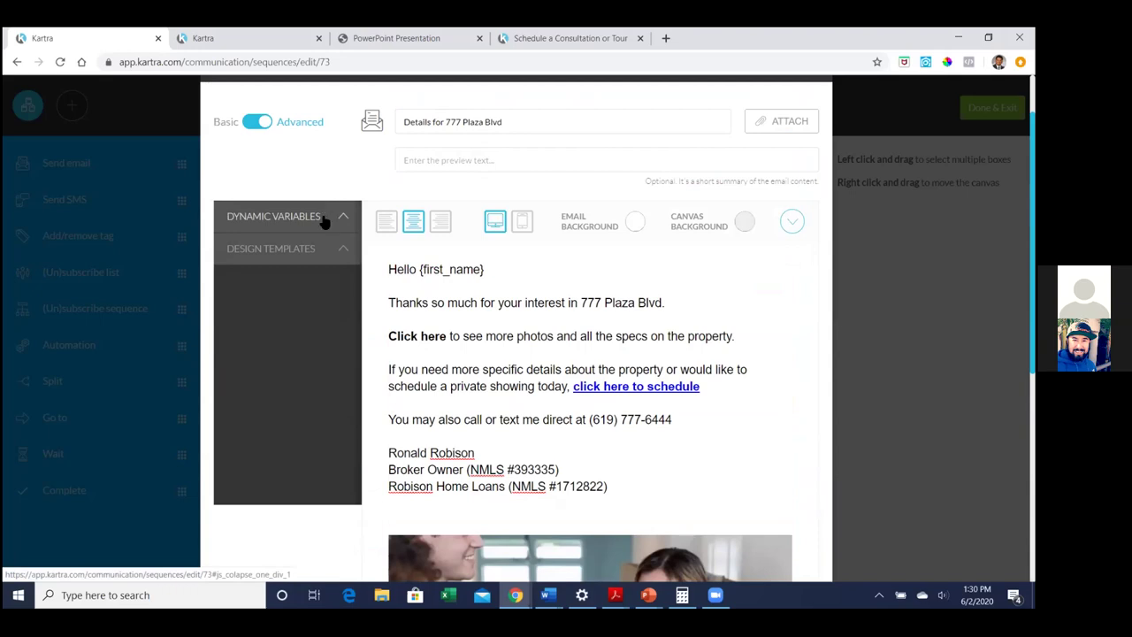
click(291, 251)
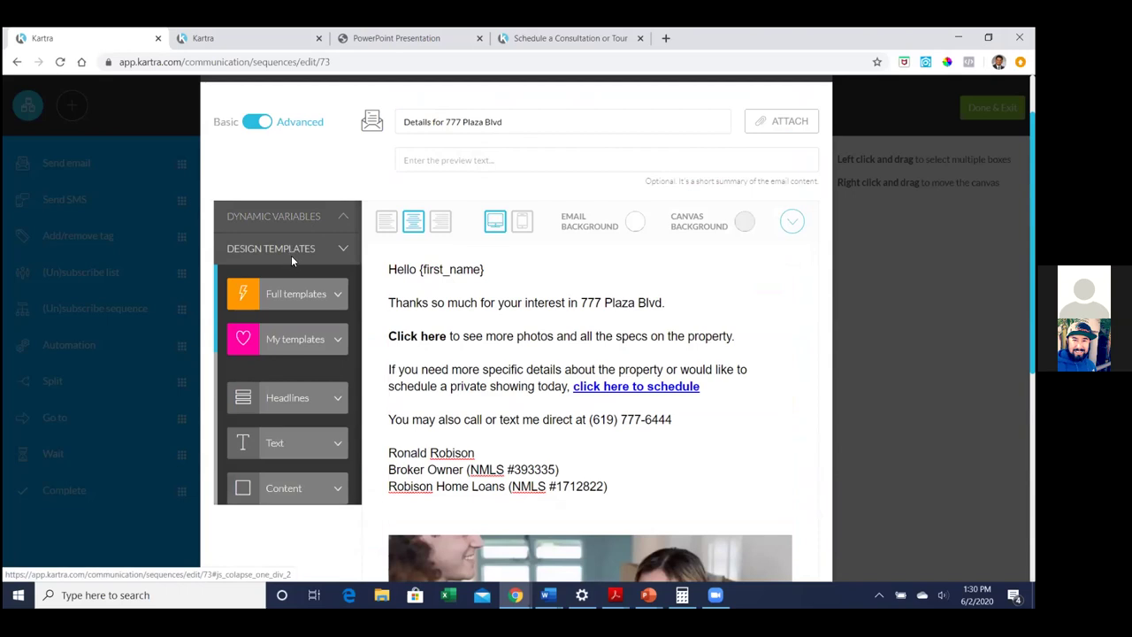
click(293, 339)
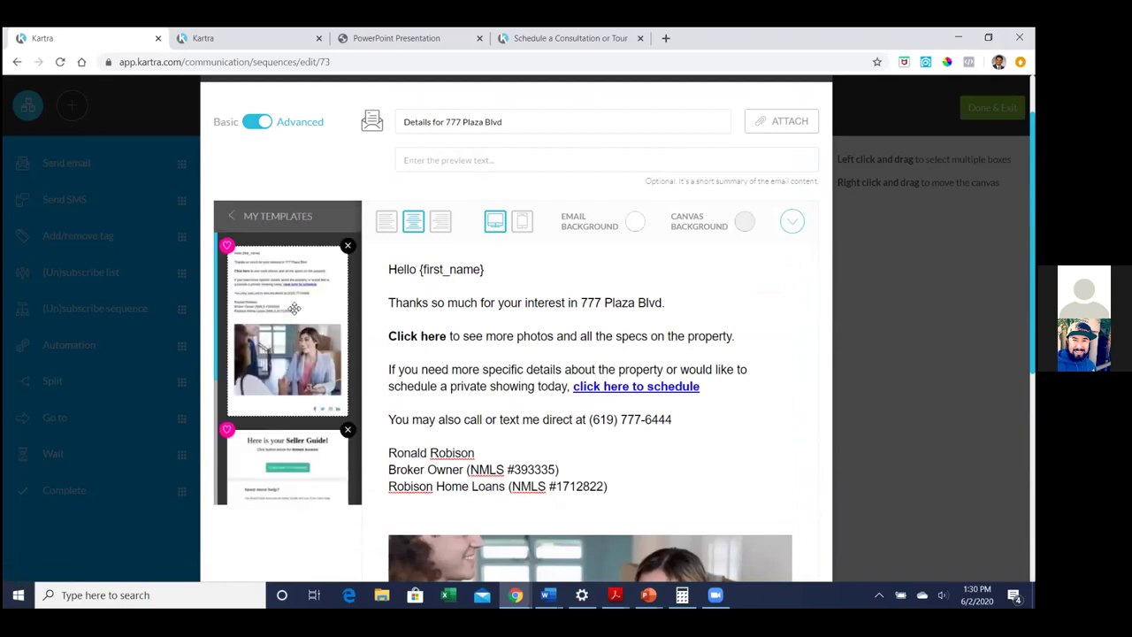
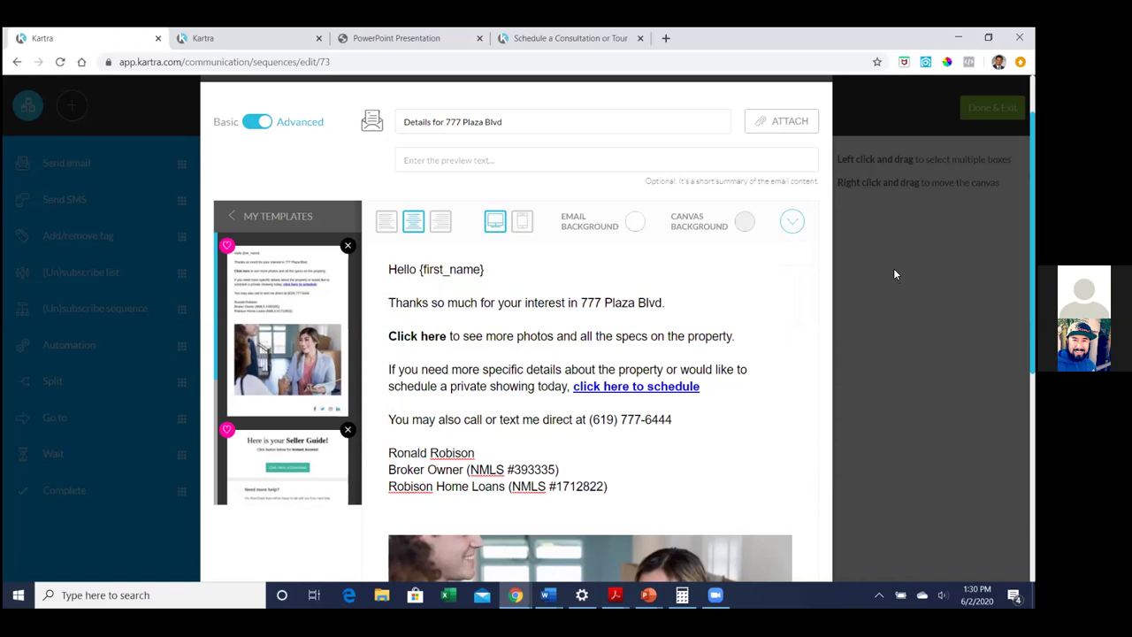
Review the first email step's summary (content, delay, schedule, sender, recipients), then close it
scroll(893, 268, down, 5)
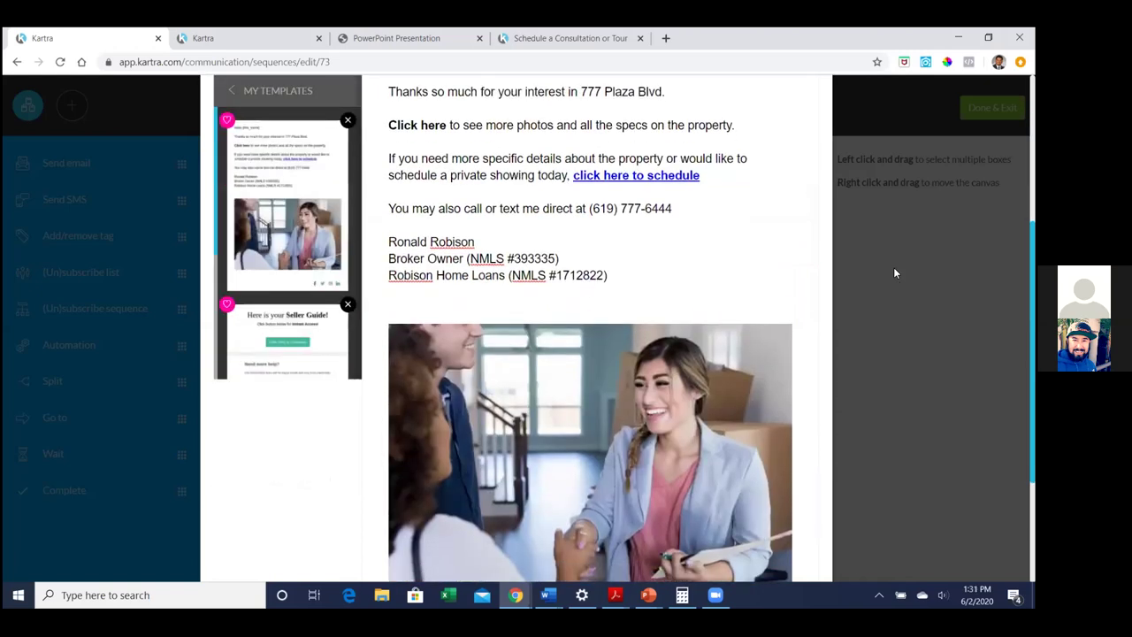
scroll(900, 211, up, 5)
scroll(900, 211, up, 1)
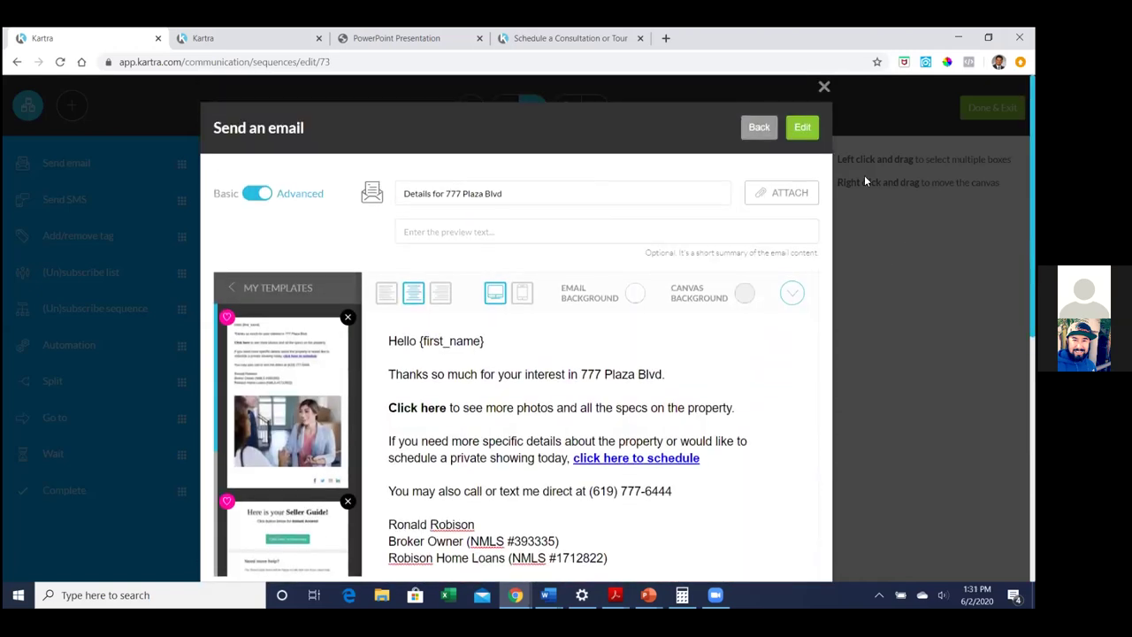
click(807, 126)
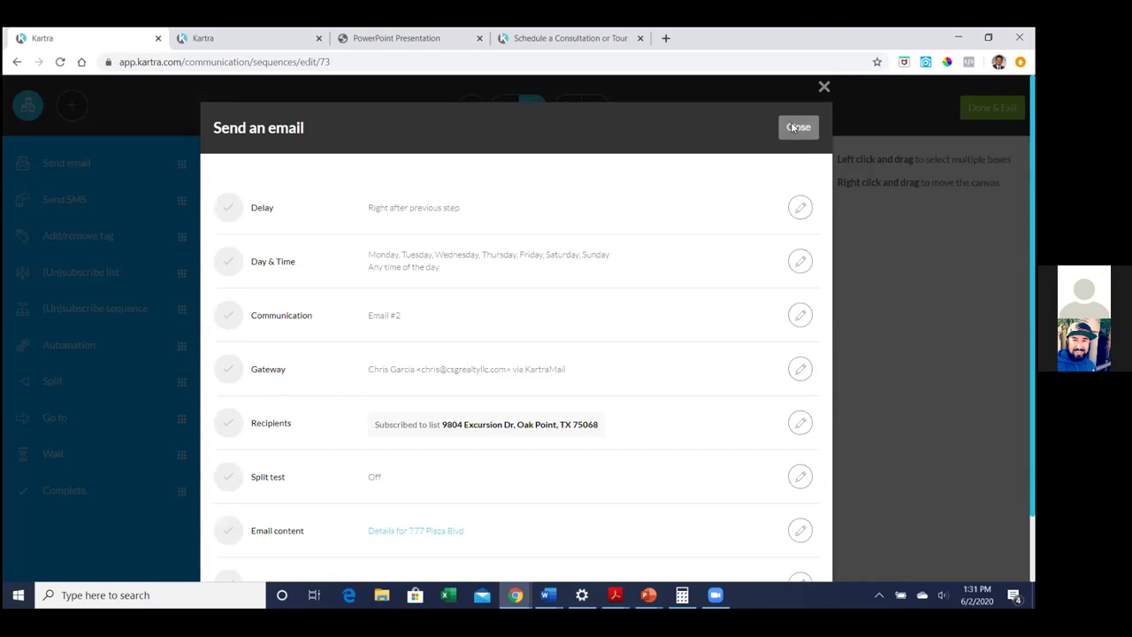
click(797, 127)
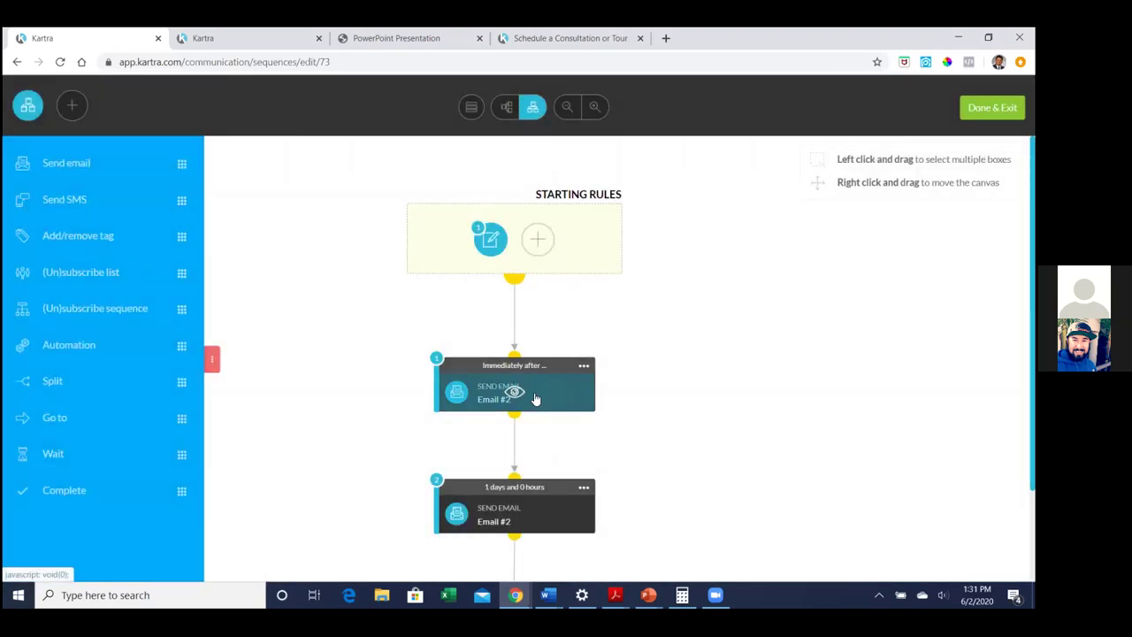
Drag a Complete step into the sequence and place it below Email #3
scroll(766, 439, down, 1)
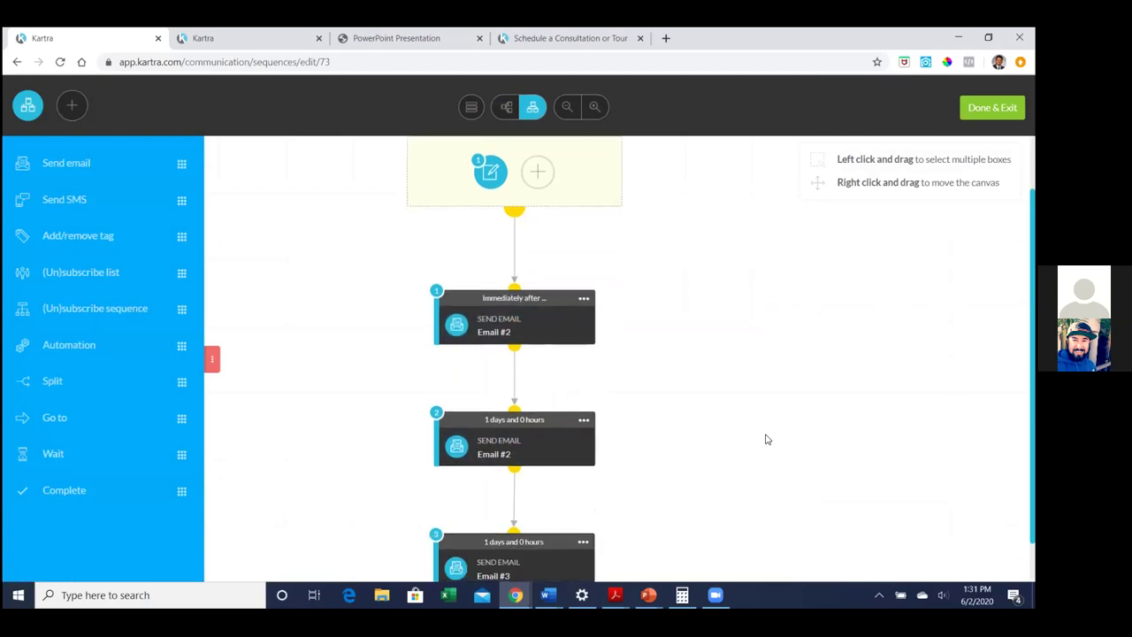
scroll(766, 439, down, 1)
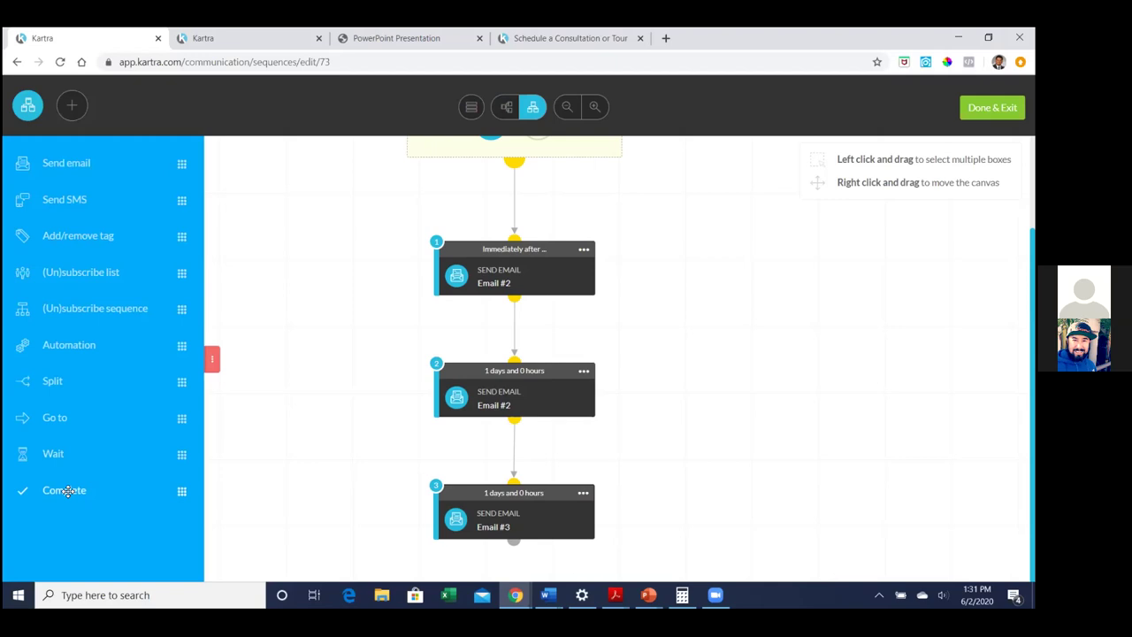
drag(67, 491, 498, 475)
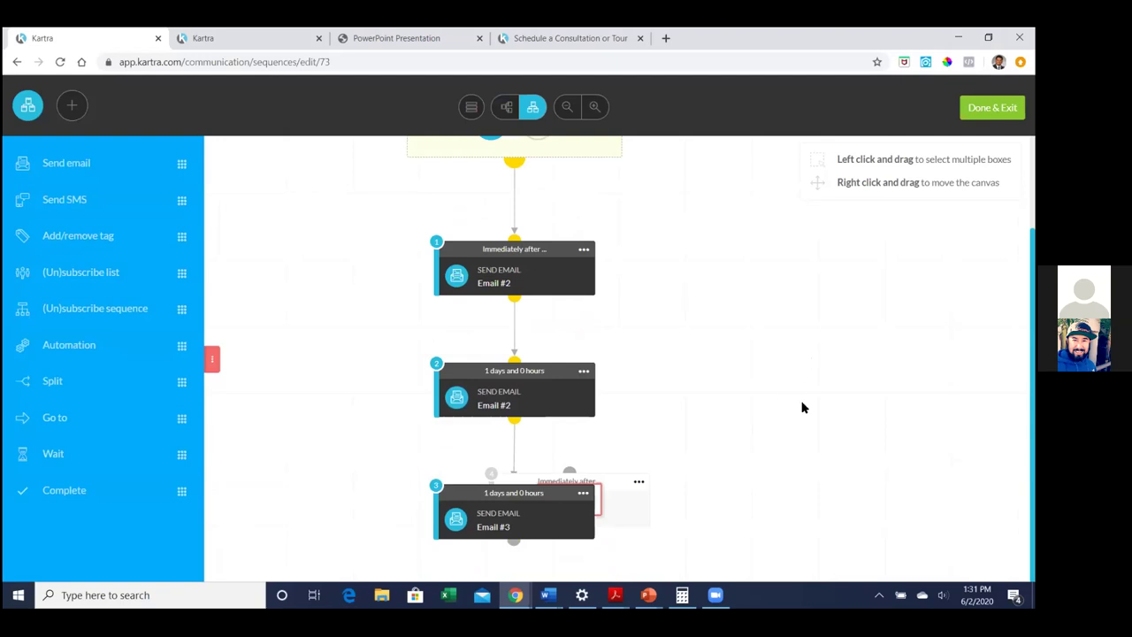
click(639, 481)
scroll(619, 513, down, 2)
scroll(542, 508, down, 1)
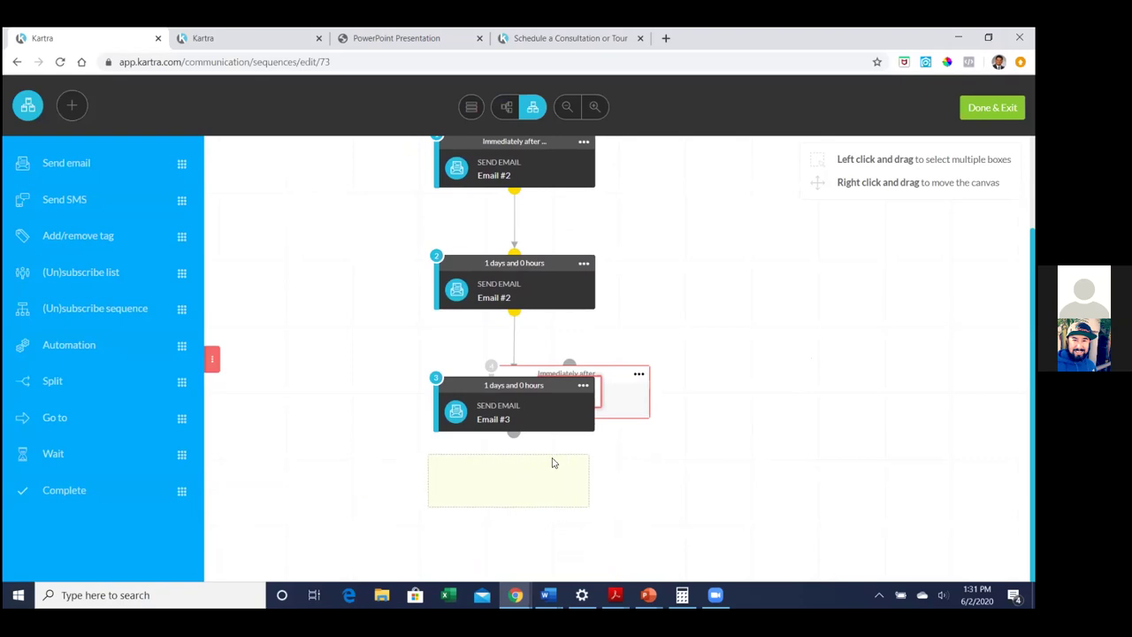
drag(553, 463, 554, 464)
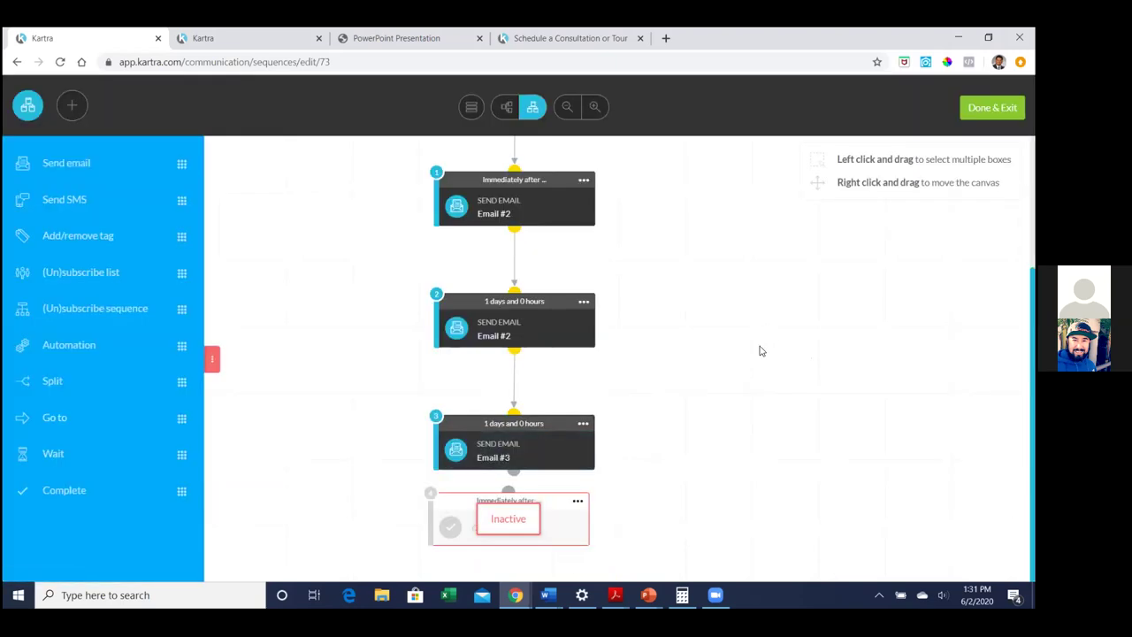
Activate the inactive Complete step from its options menu
click(578, 501)
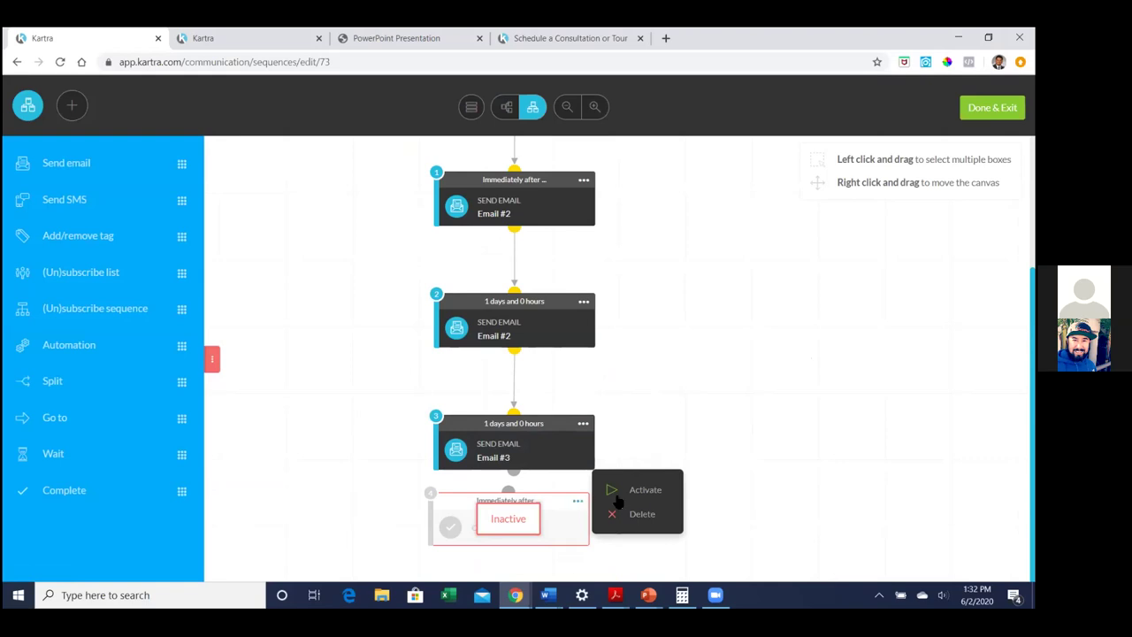
click(640, 492)
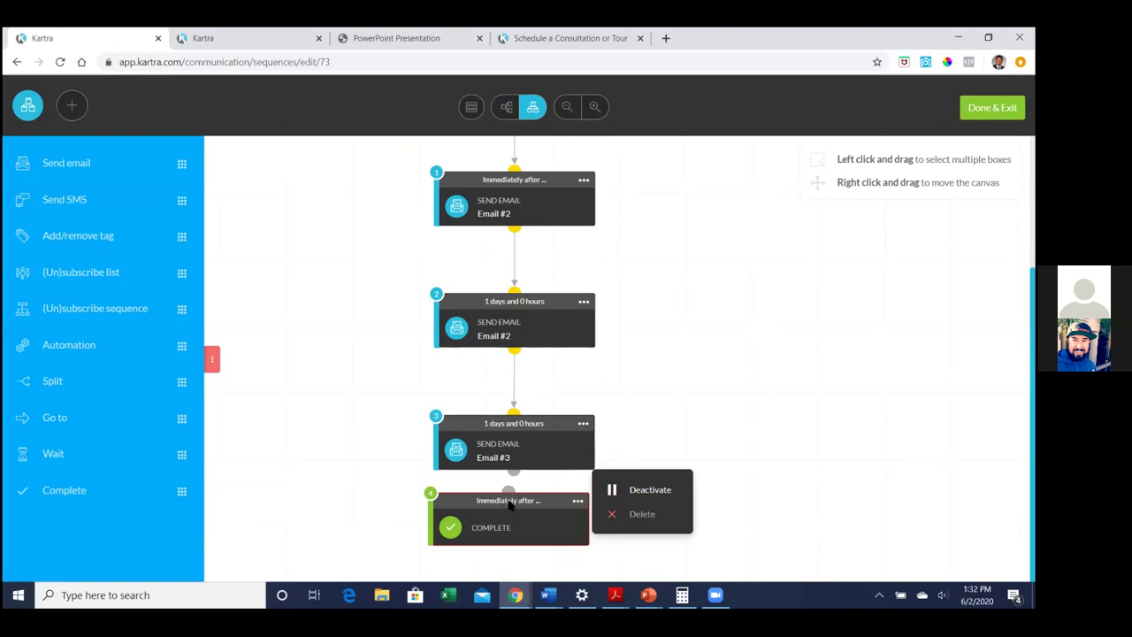
scroll(526, 502, down, 2)
scroll(526, 502, down, 1)
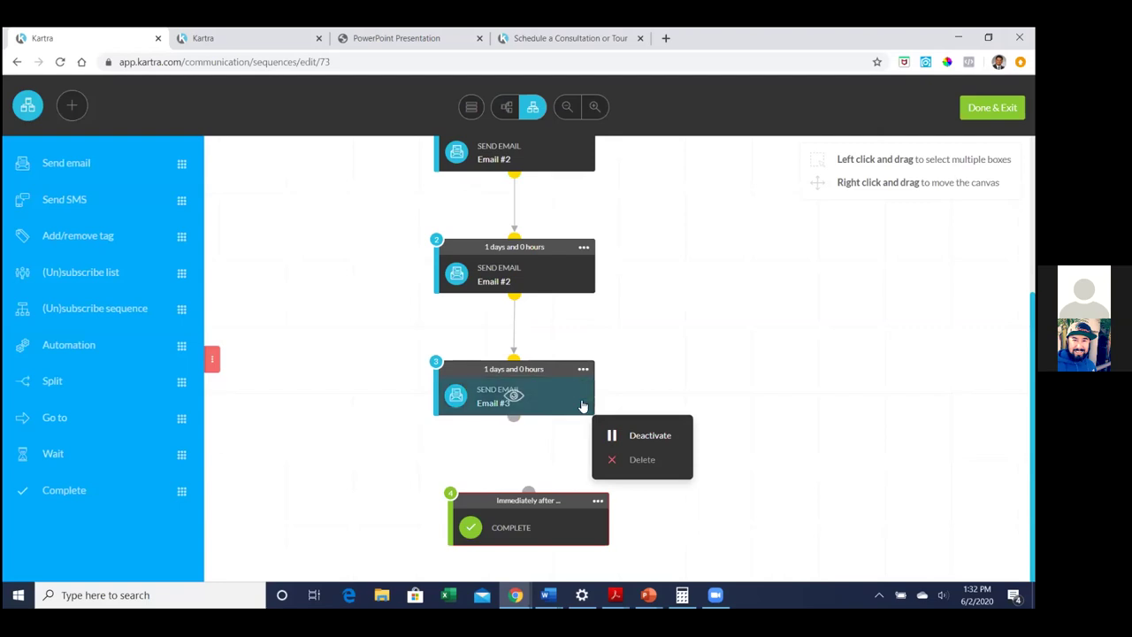
scroll(522, 502, down, 5)
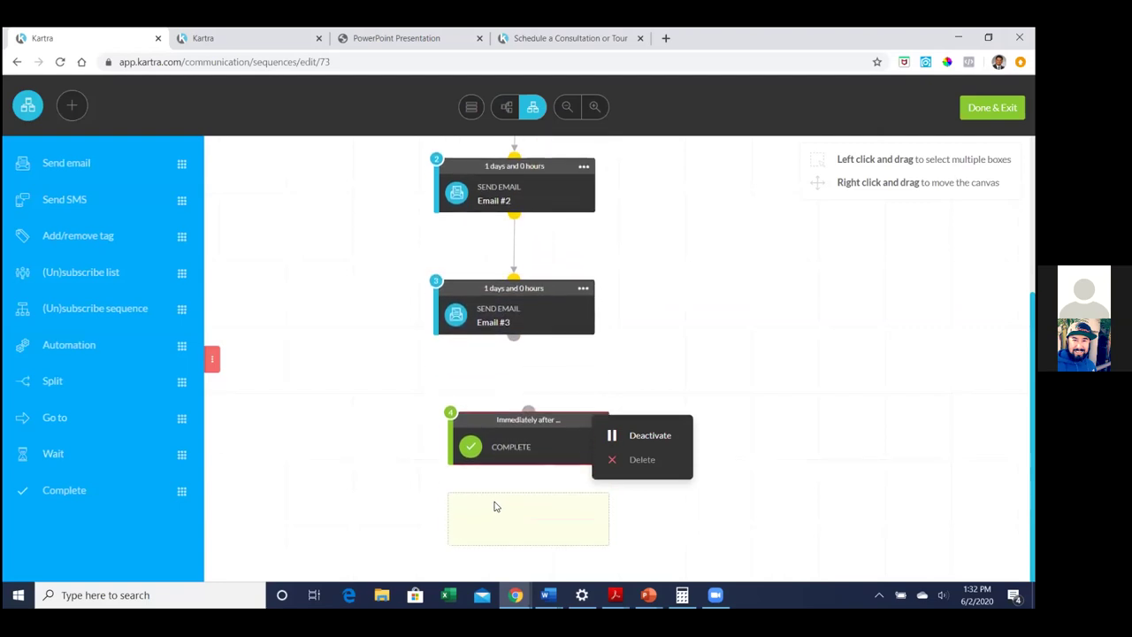
scroll(472, 498, down, 3)
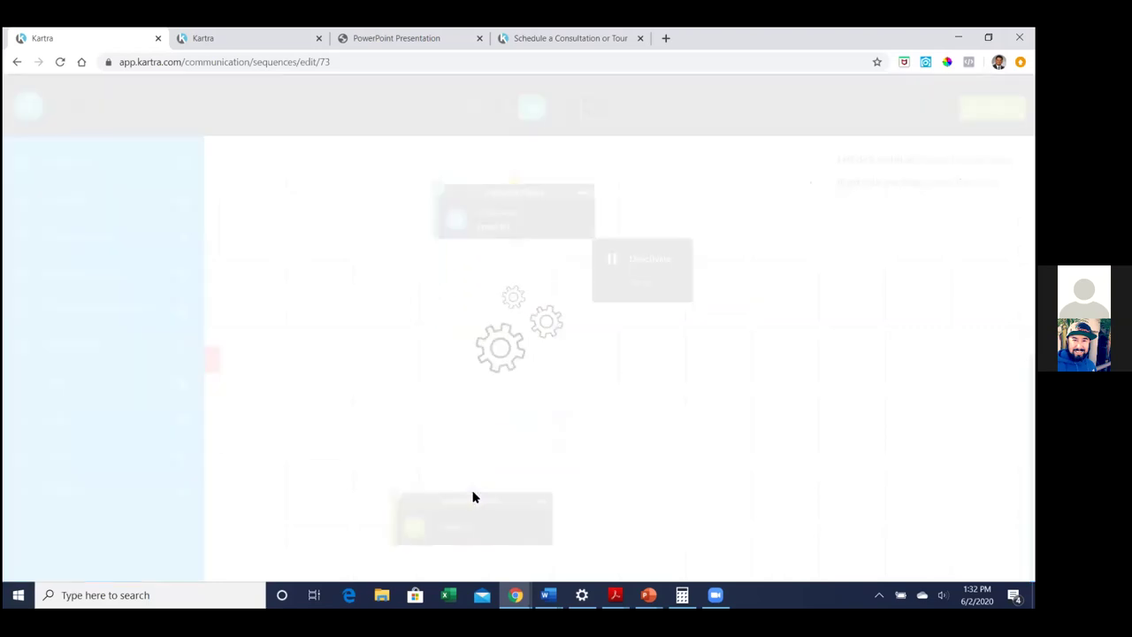
click(541, 500)
click(550, 457)
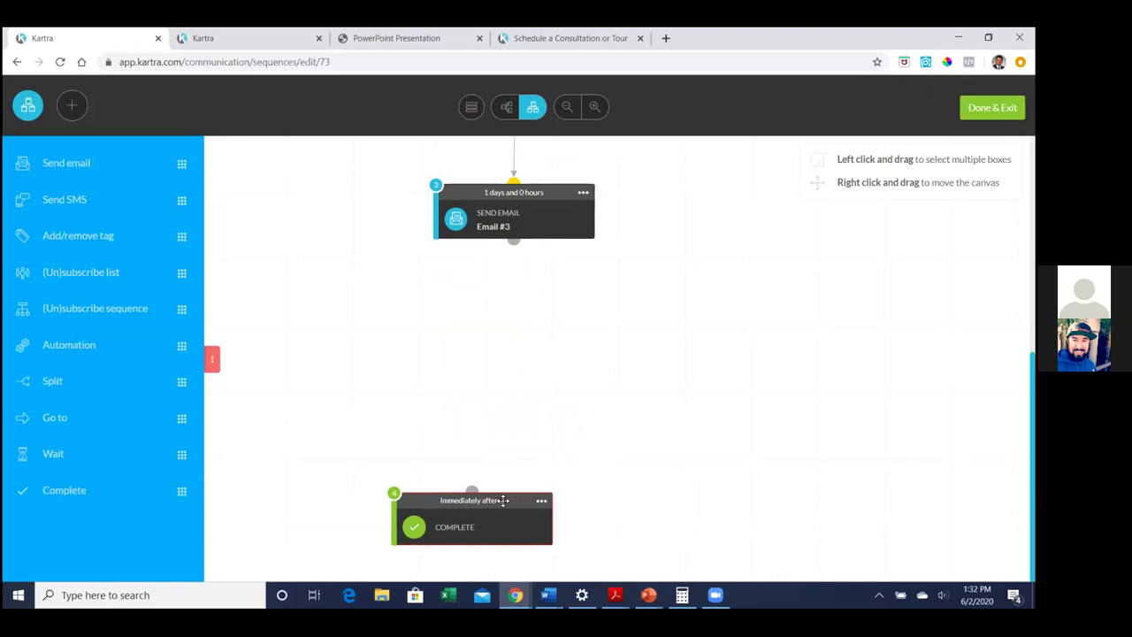
scroll(864, 341, up, 3)
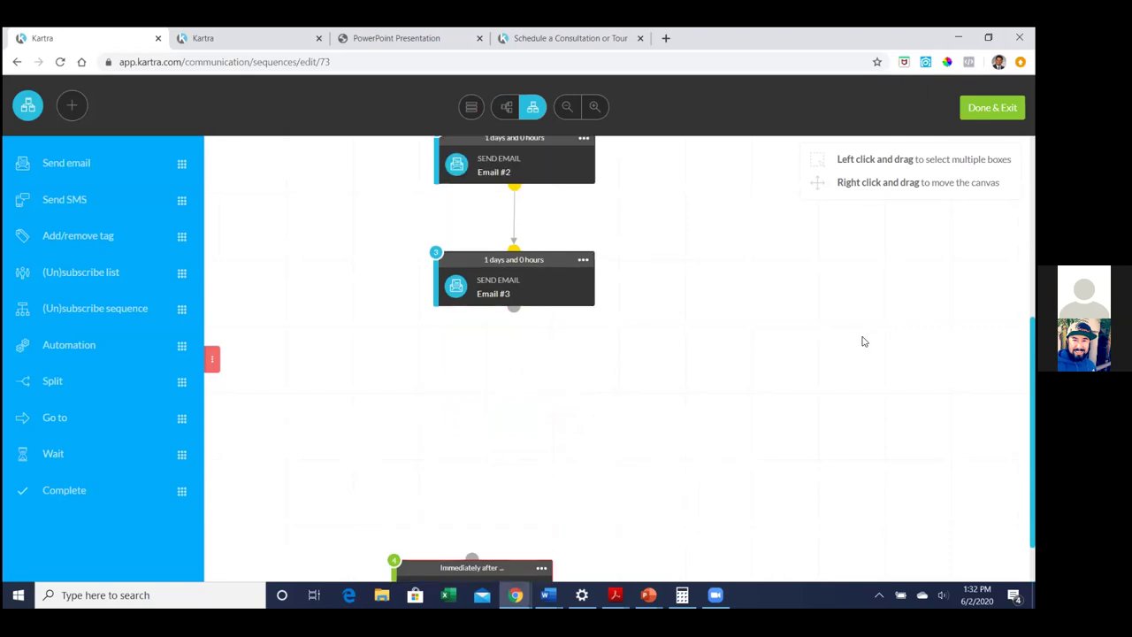
scroll(864, 342, up, 5)
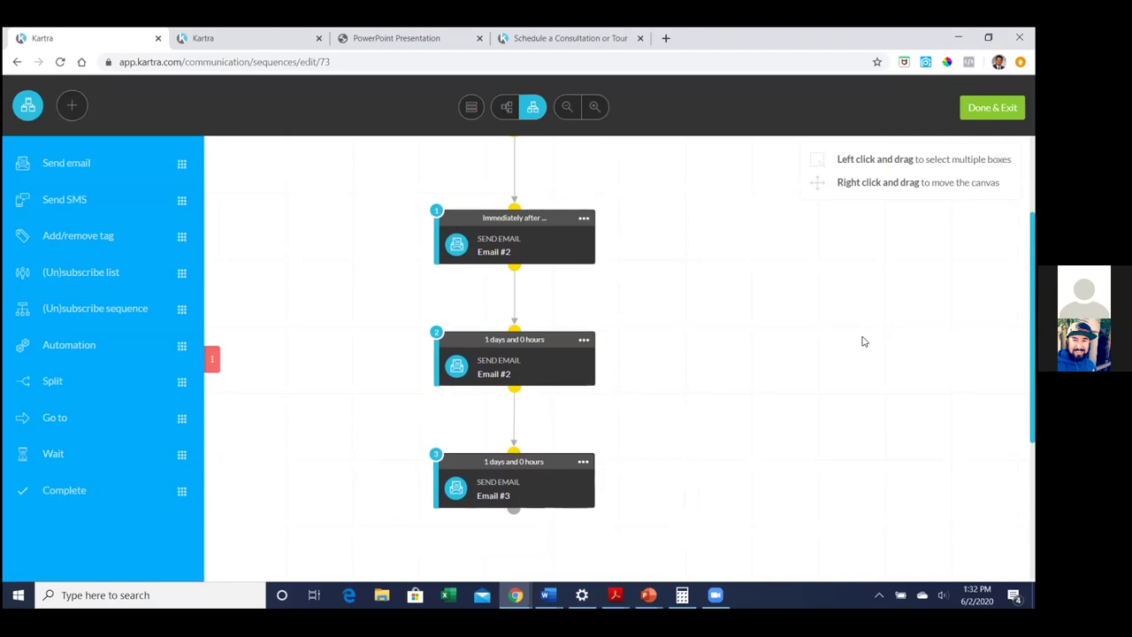
scroll(864, 341, up, 3)
scroll(864, 341, down, 3)
Add a Send email step below Email #3 that waits 1 day, named 'Email #5'
drag(78, 165, 506, 491)
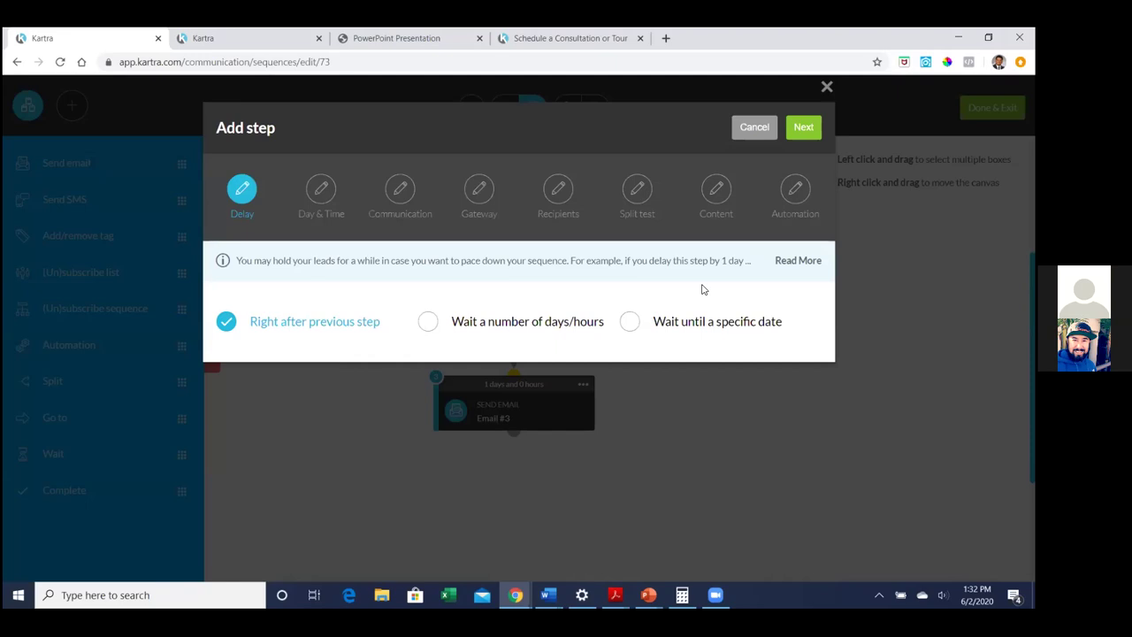
click(428, 321)
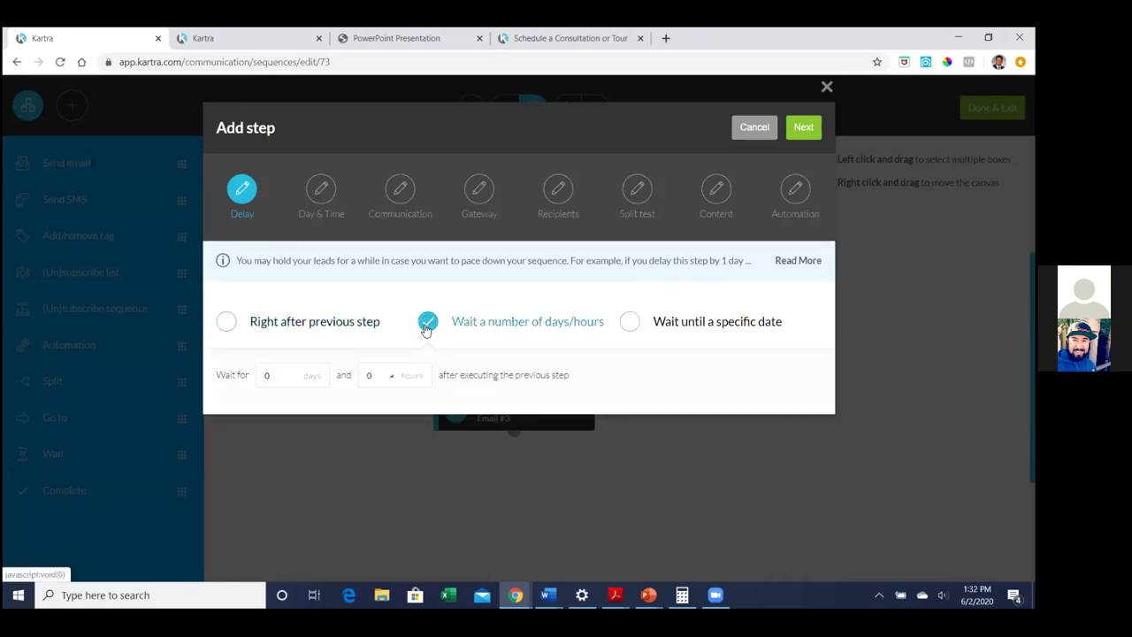
click(298, 375)
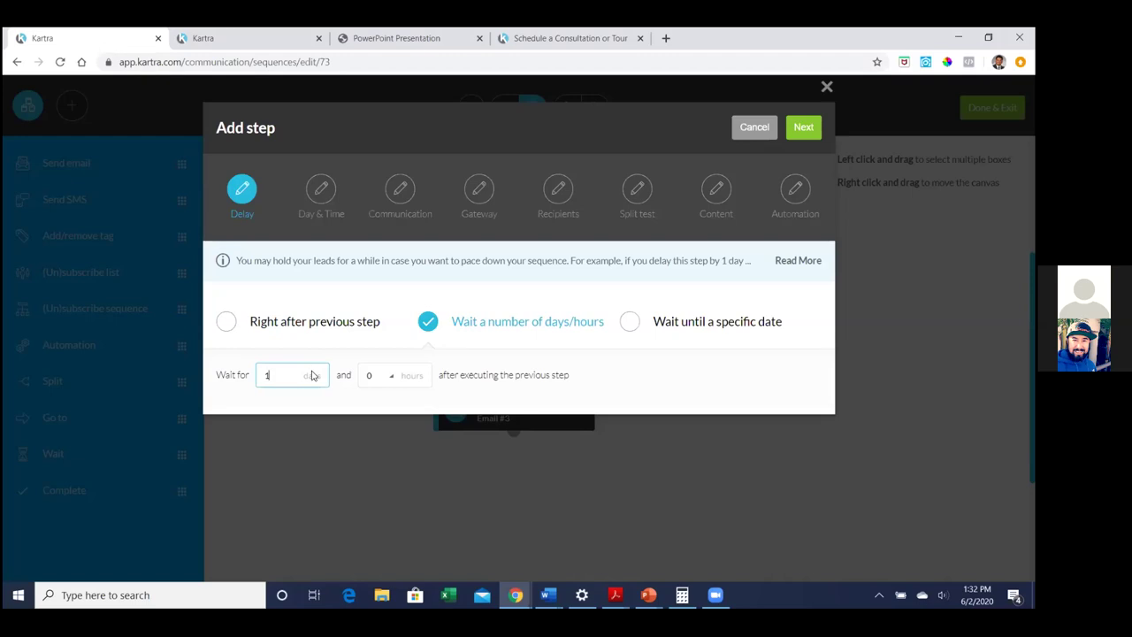
click(729, 399)
click(801, 135)
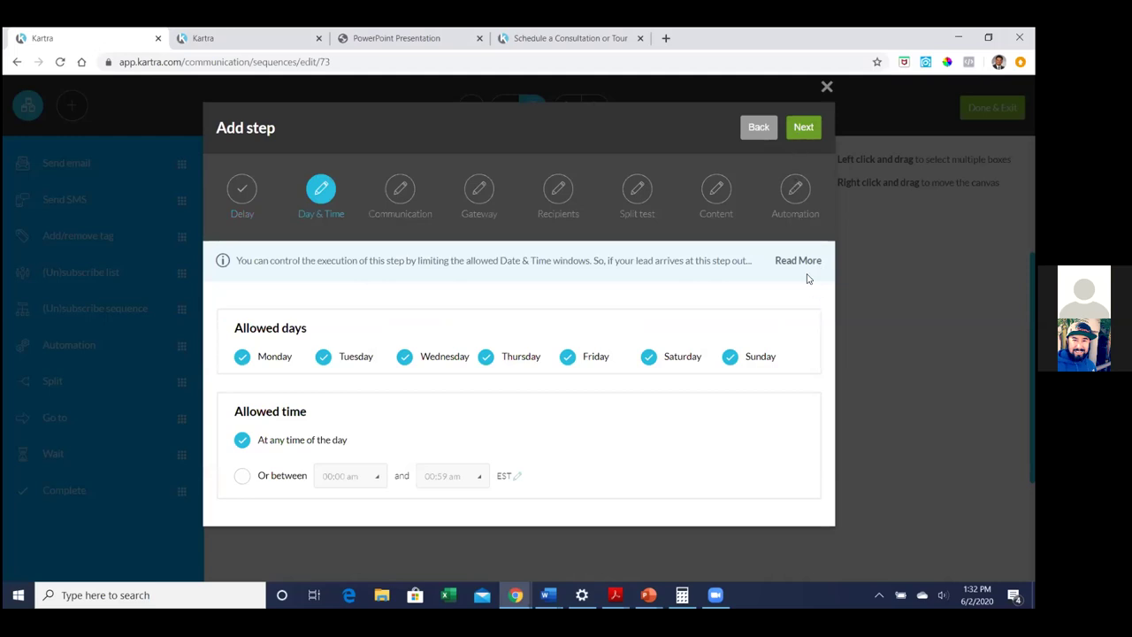
click(803, 128)
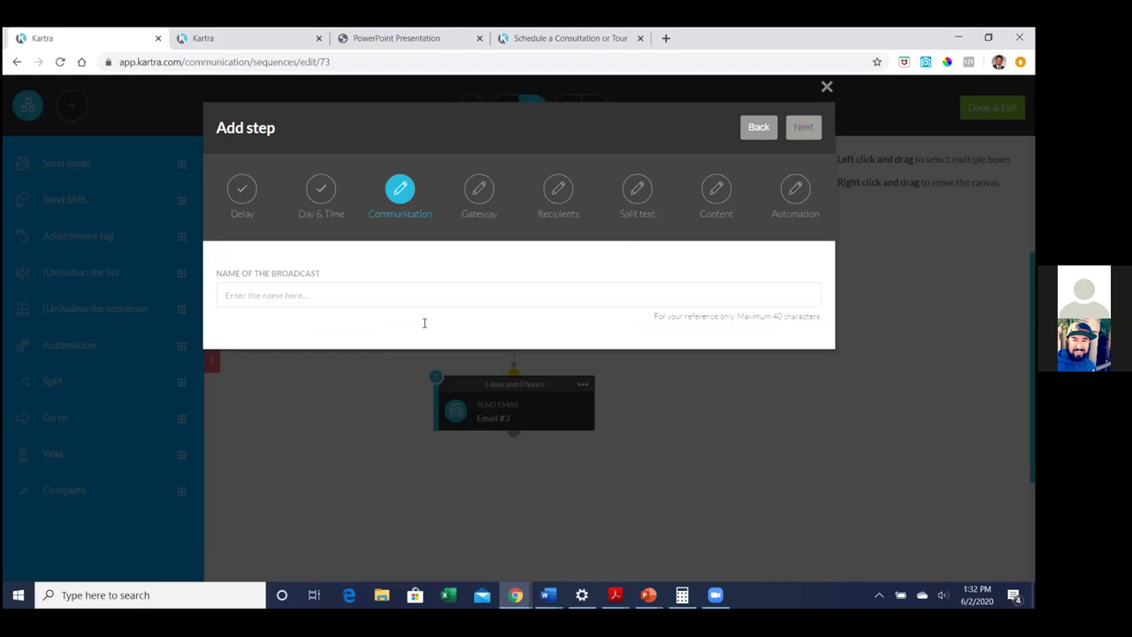
click(414, 289)
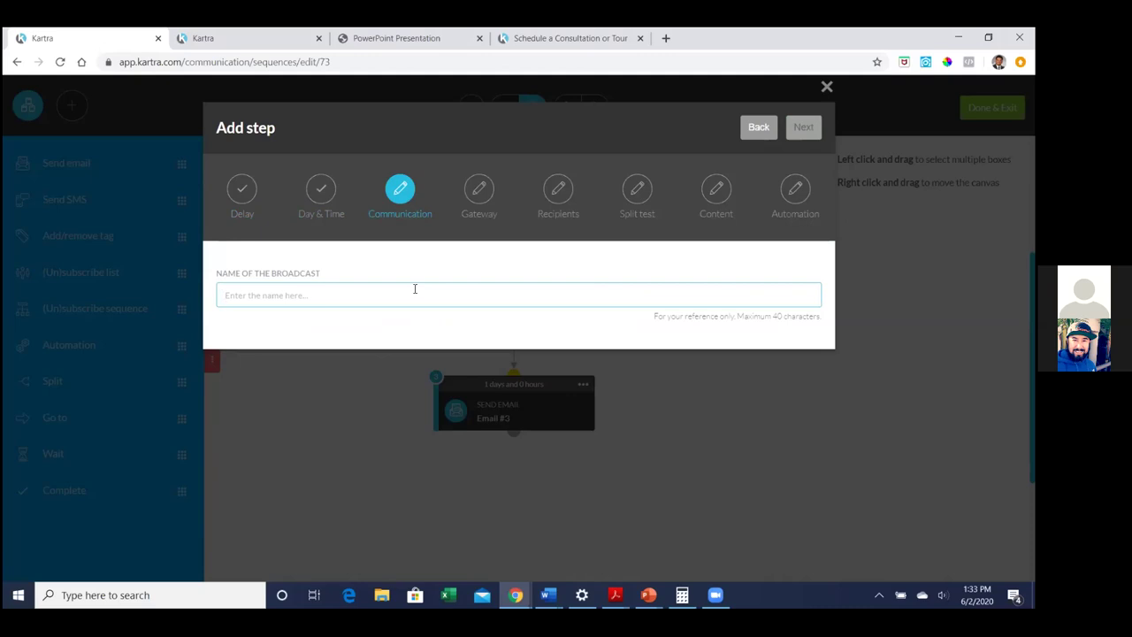
text(Email #5)
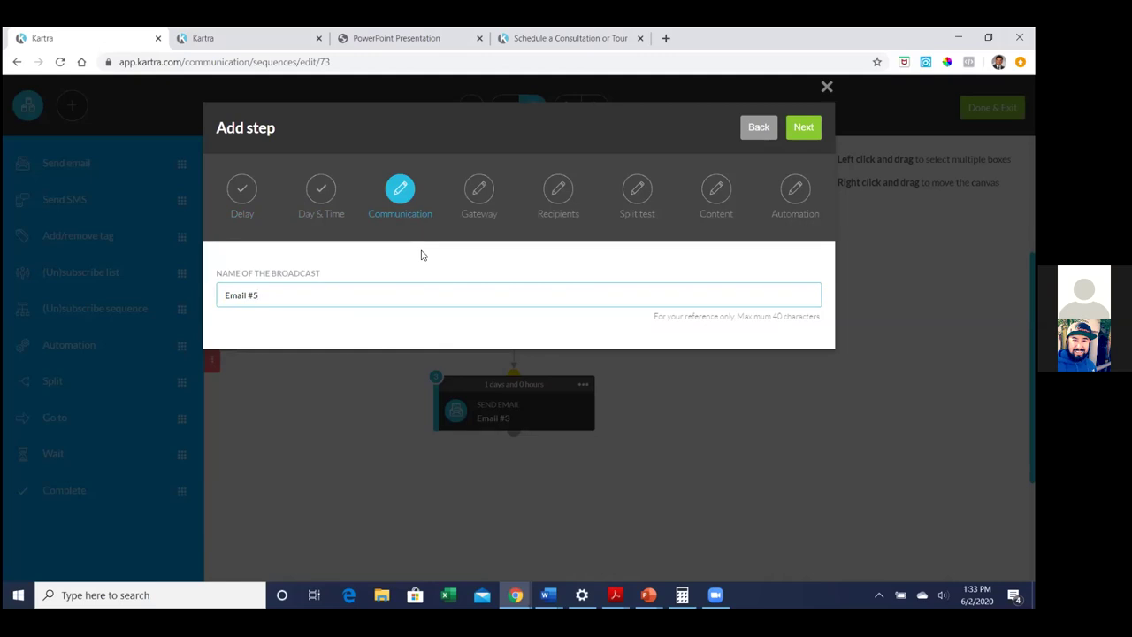
Keep KartraMail as the sending gateway for the new email
click(803, 131)
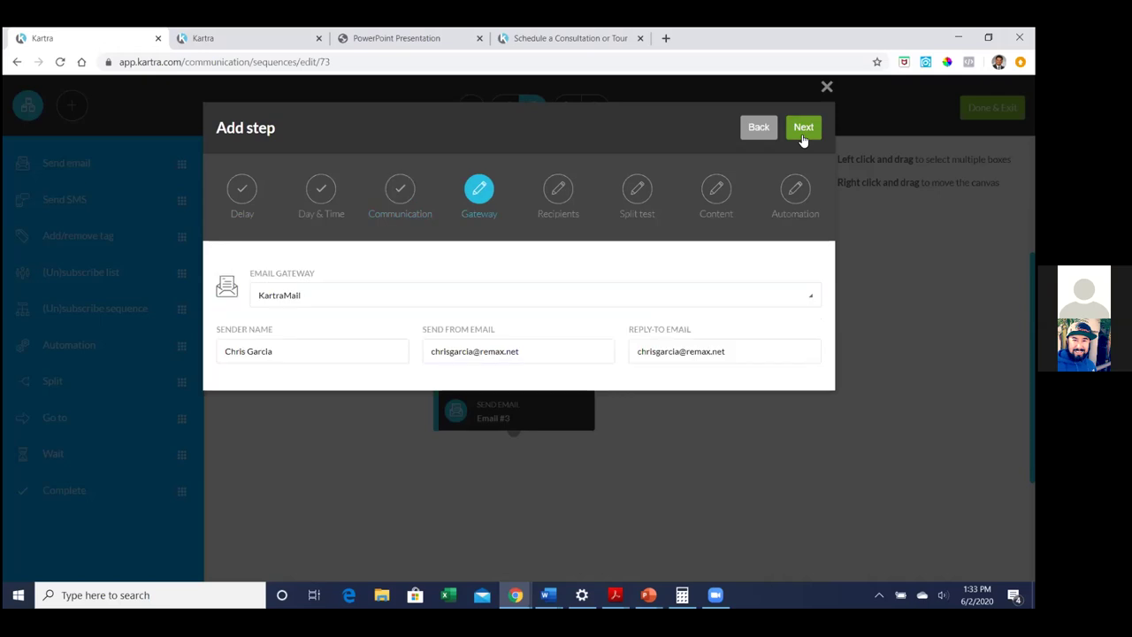
click(765, 292)
click(765, 293)
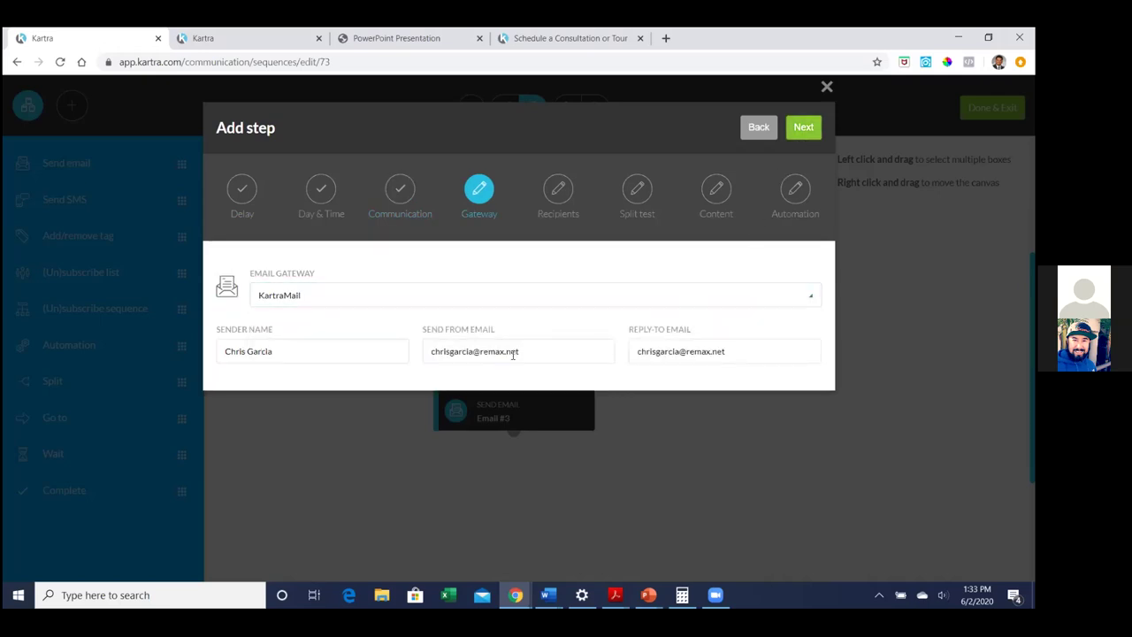
click(801, 126)
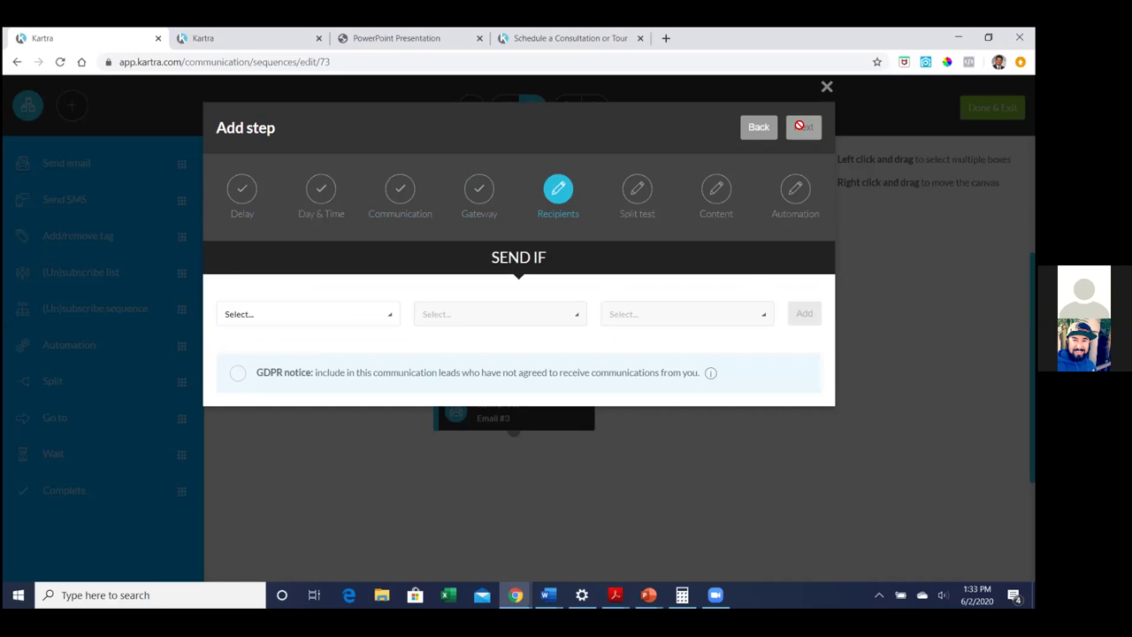
Send only to subscribers of the property-address list, as a single email with no split test
click(367, 313)
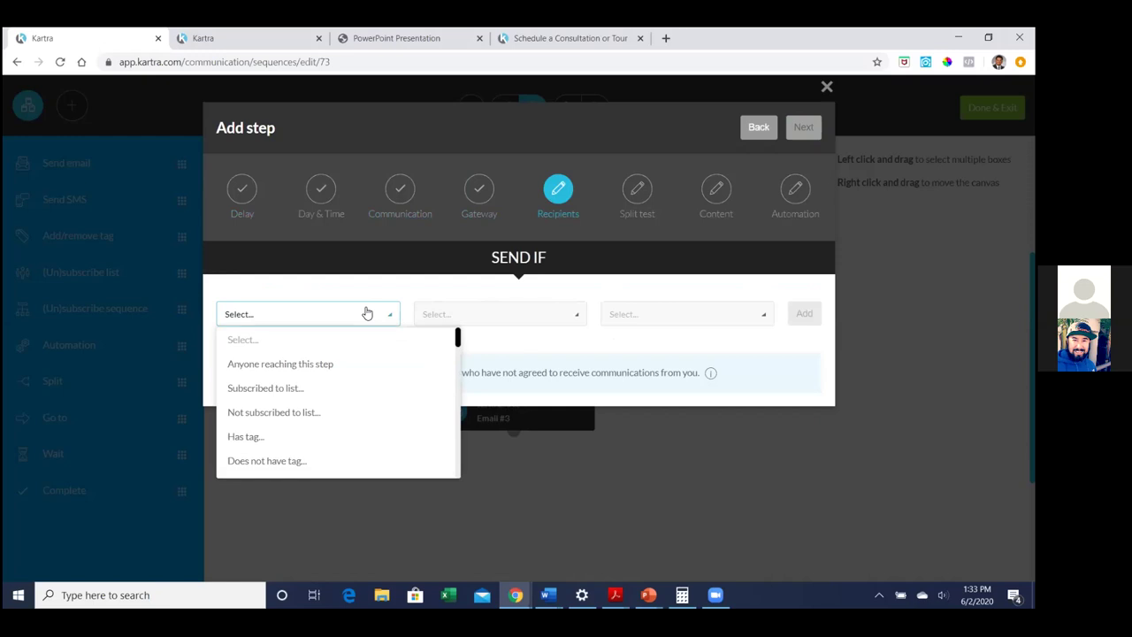
click(273, 392)
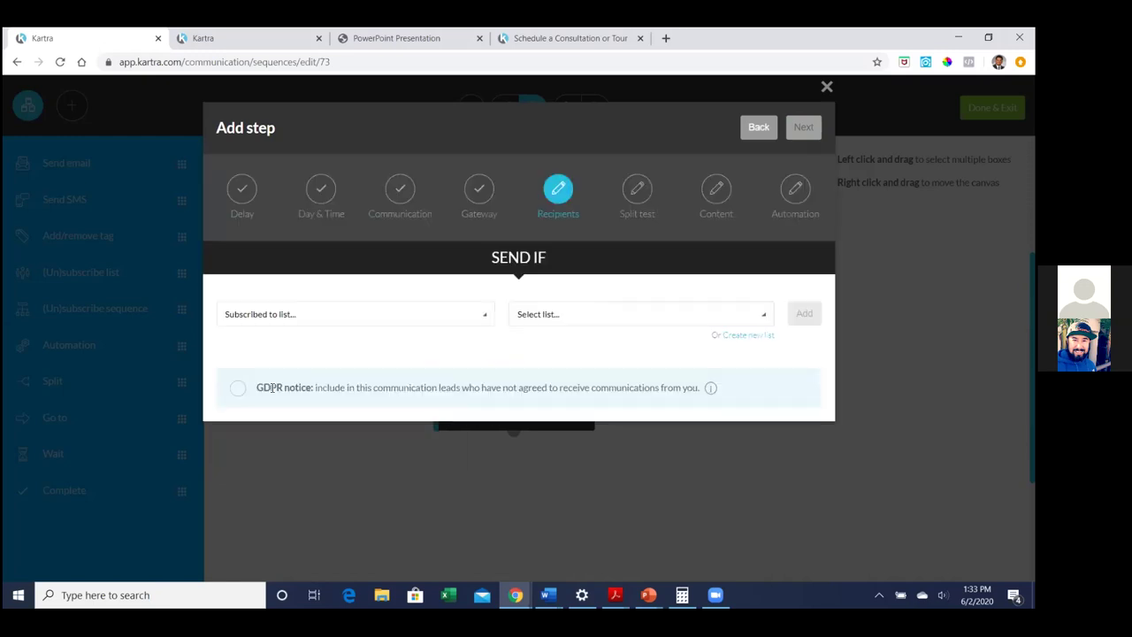
click(573, 314)
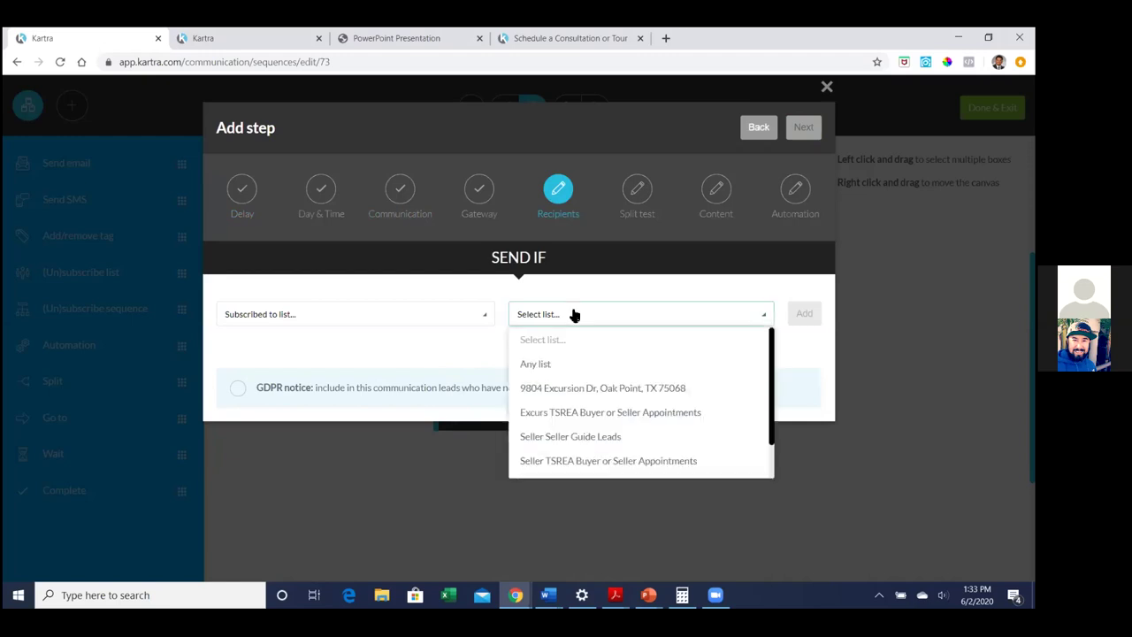
click(590, 384)
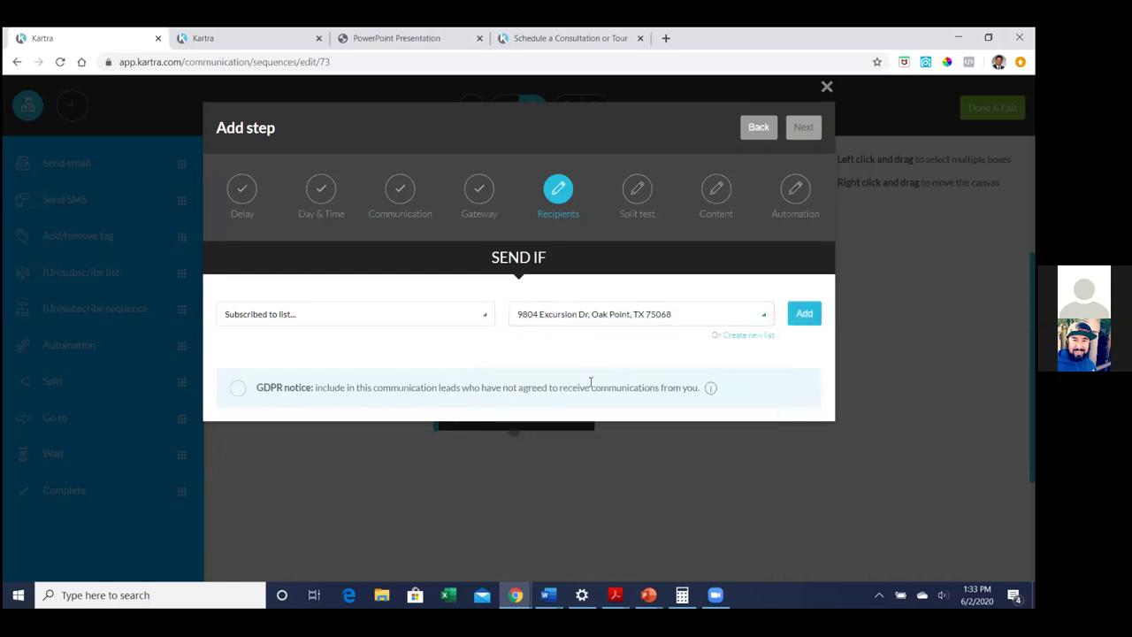
click(804, 315)
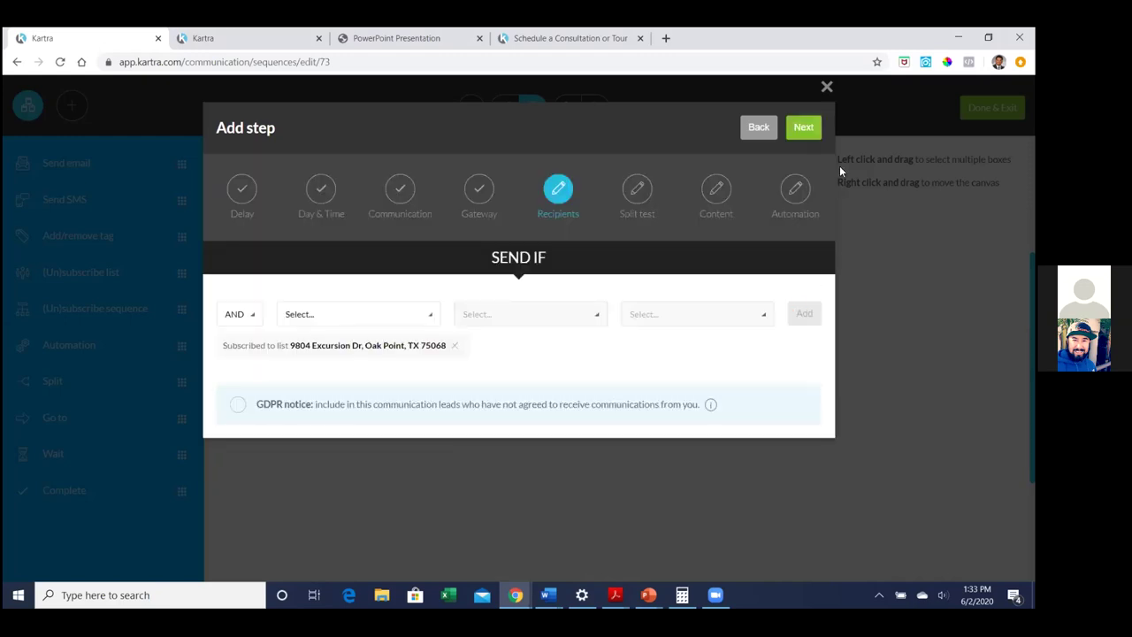
click(809, 130)
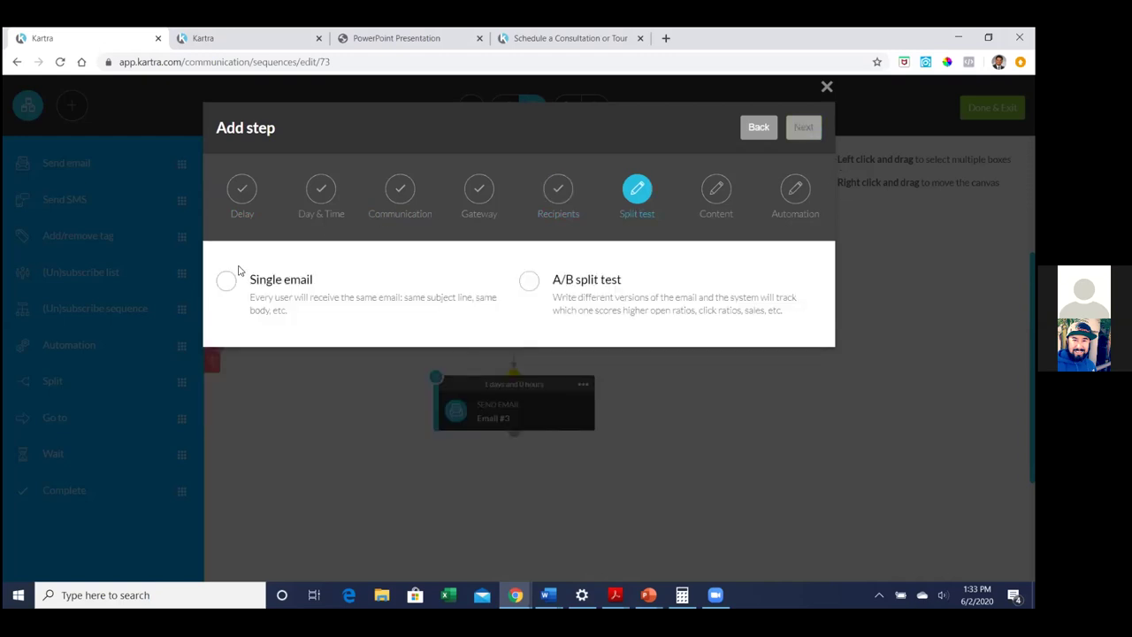
click(227, 279)
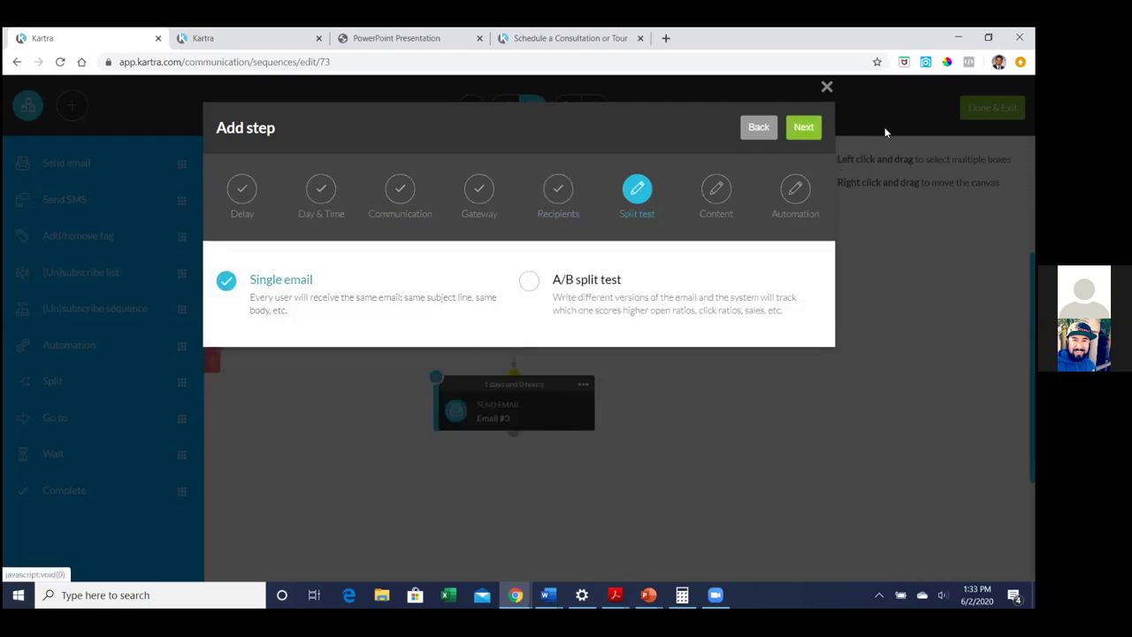
click(817, 131)
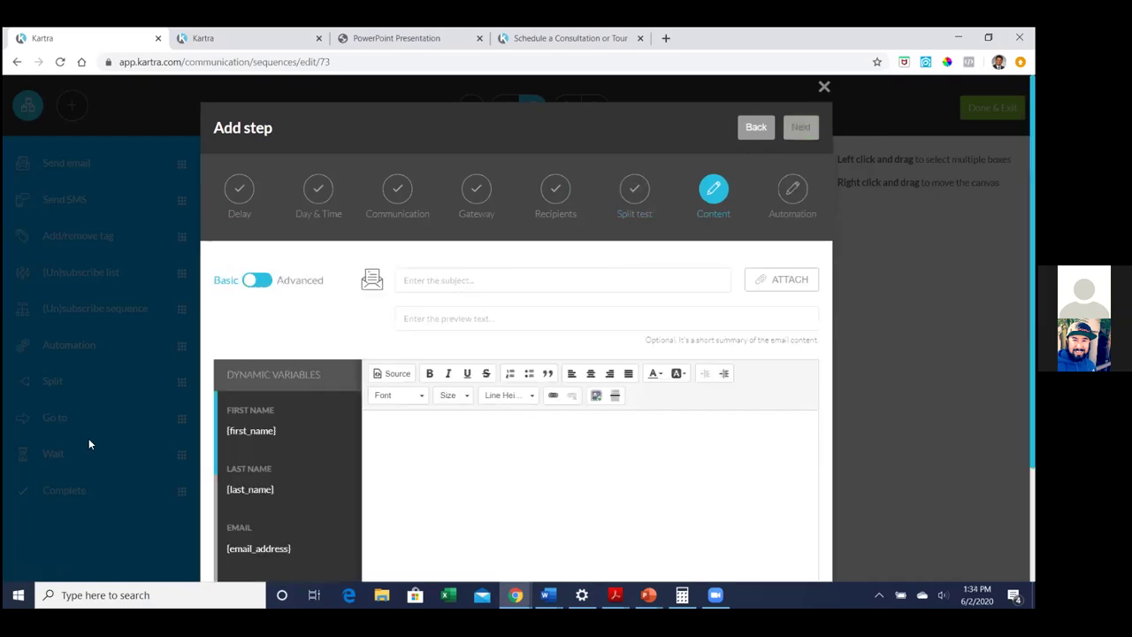
Fill the email body with the saved property template from My templates
click(257, 279)
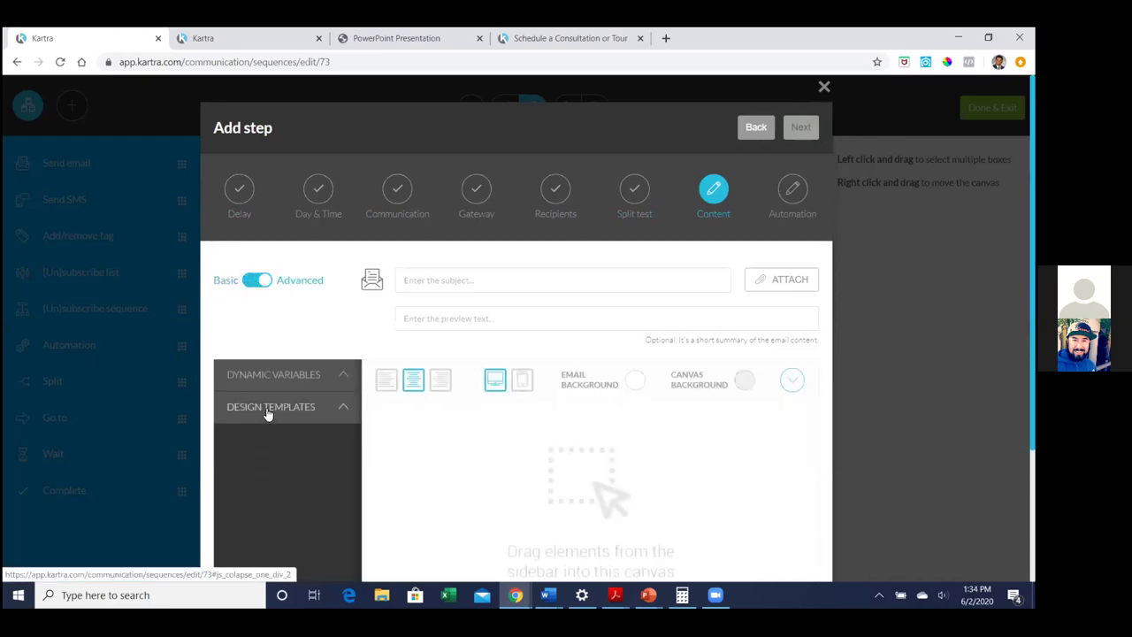
click(268, 411)
scroll(277, 398, down, 3)
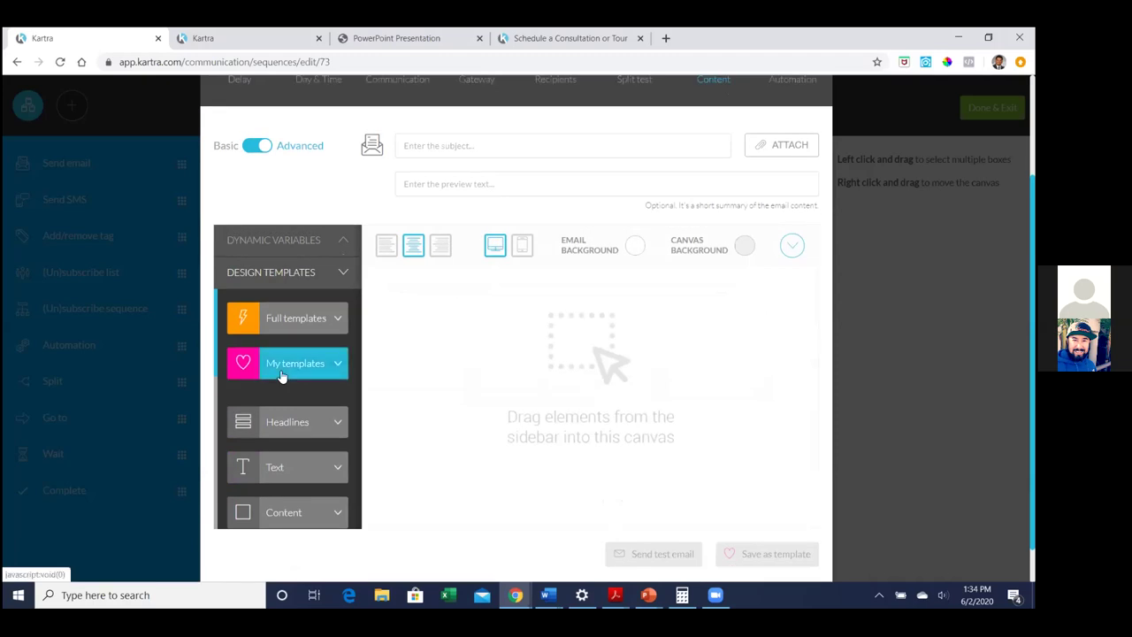
click(280, 367)
drag(280, 371, 564, 407)
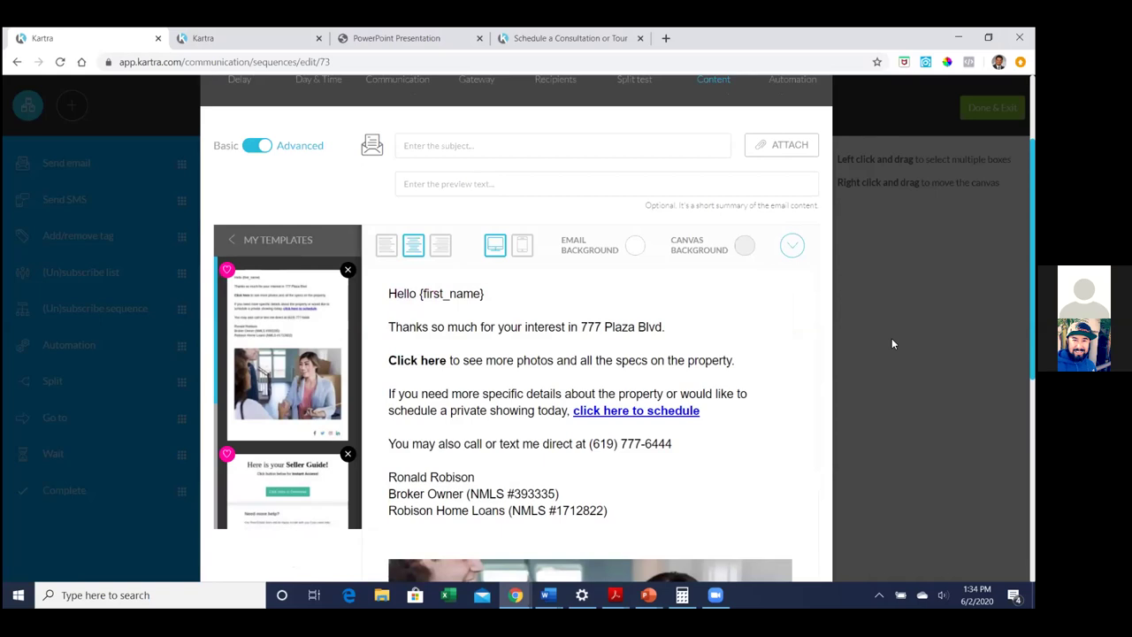
Set the email subject to 'Hi {first_name} email #5'
click(492, 142)
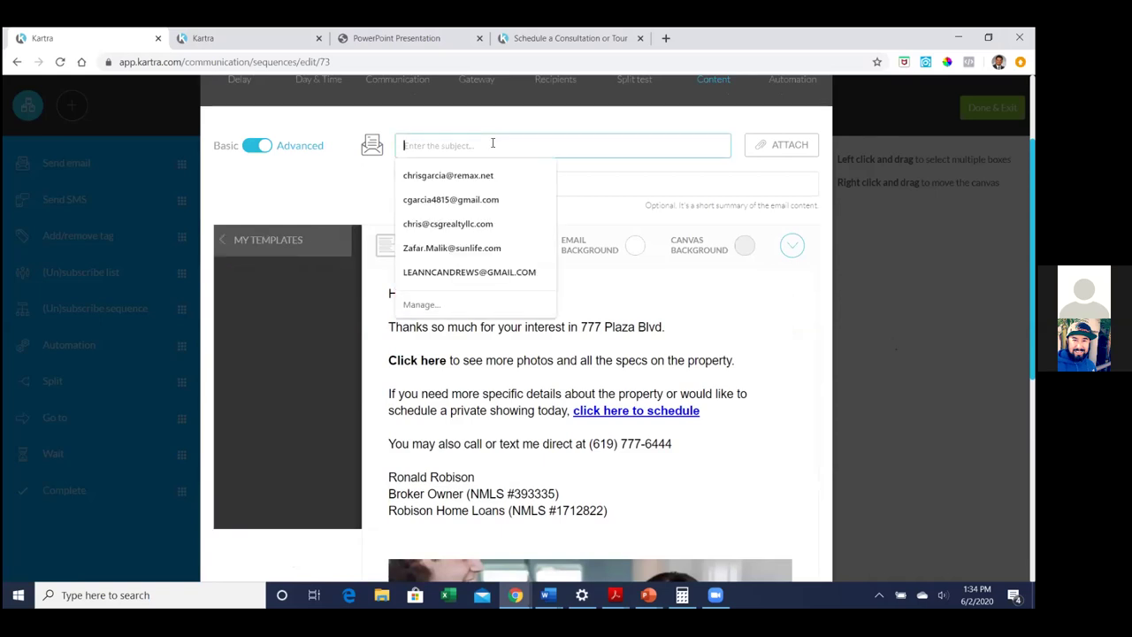
text(email 3)
key(BackSpace)
text(#5)
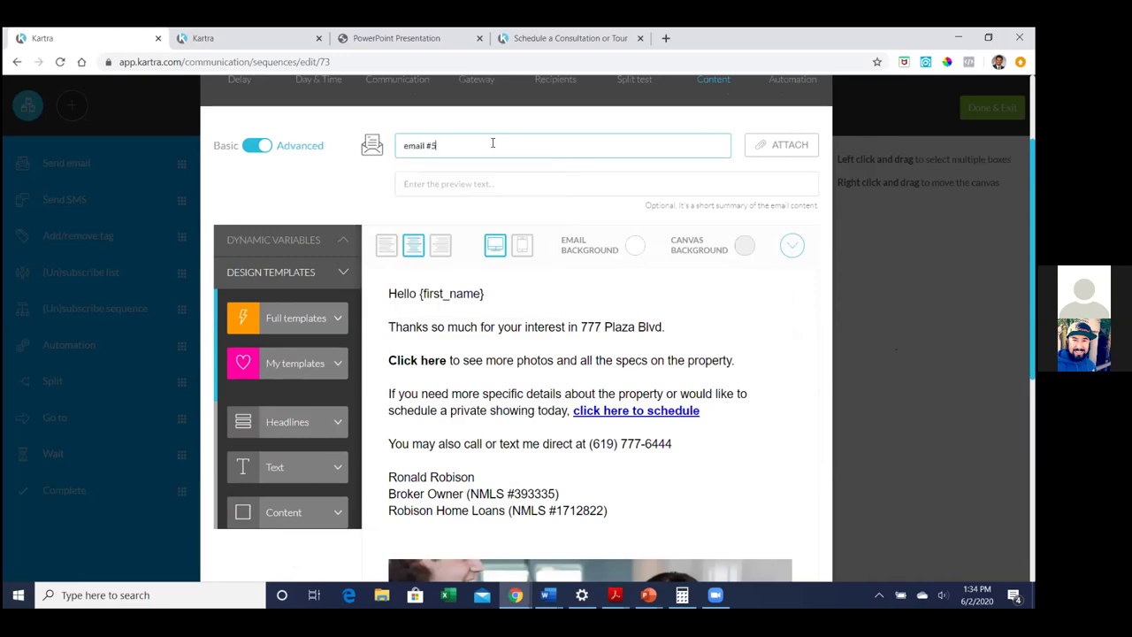
click(262, 243)
click(244, 296)
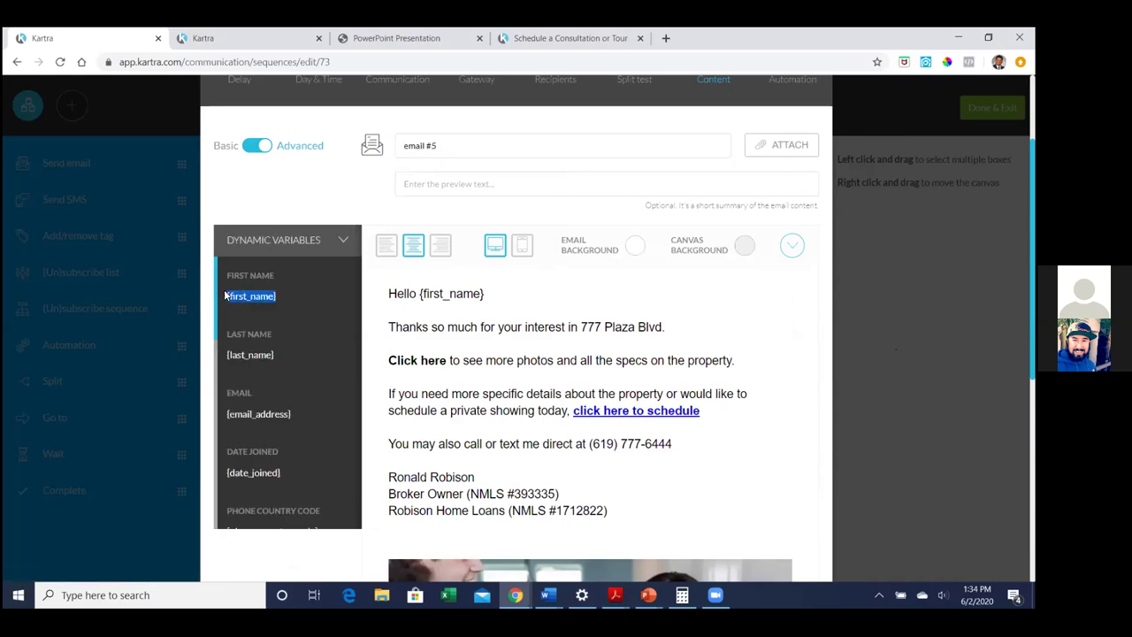
right_click(228, 297)
click(249, 303)
click(488, 157)
text(Hi)
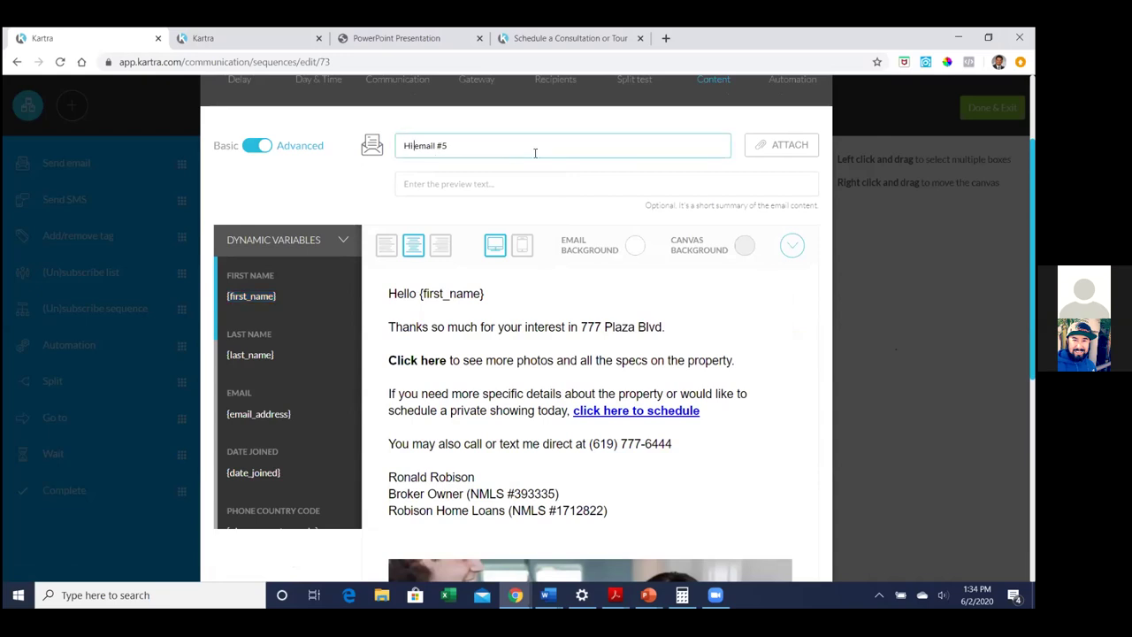
key(ctrl+v)
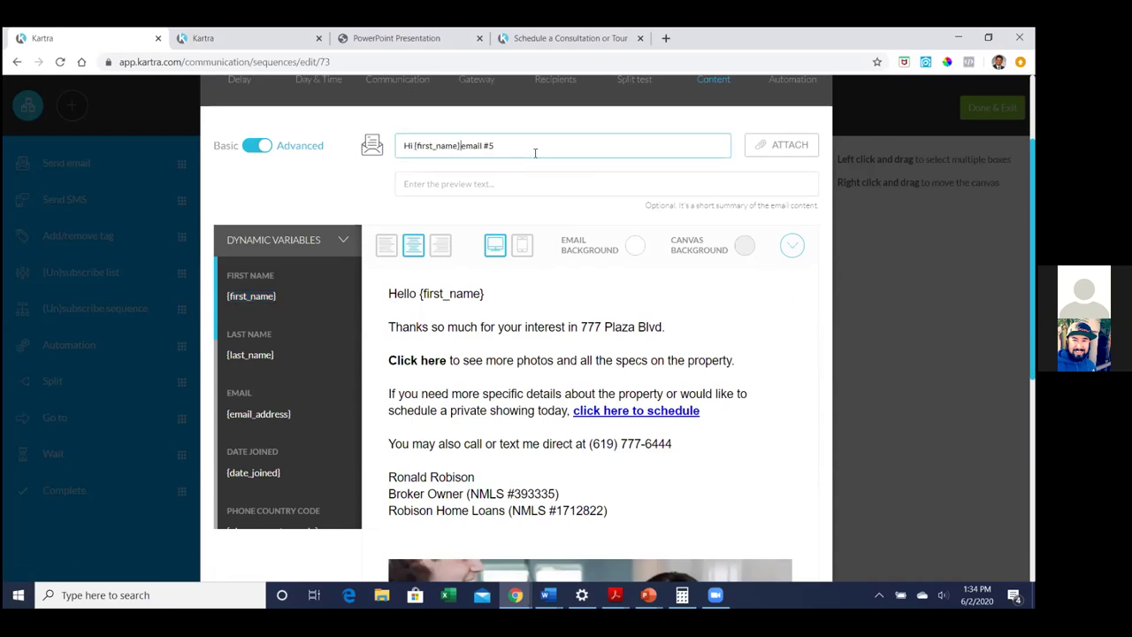
click(354, 185)
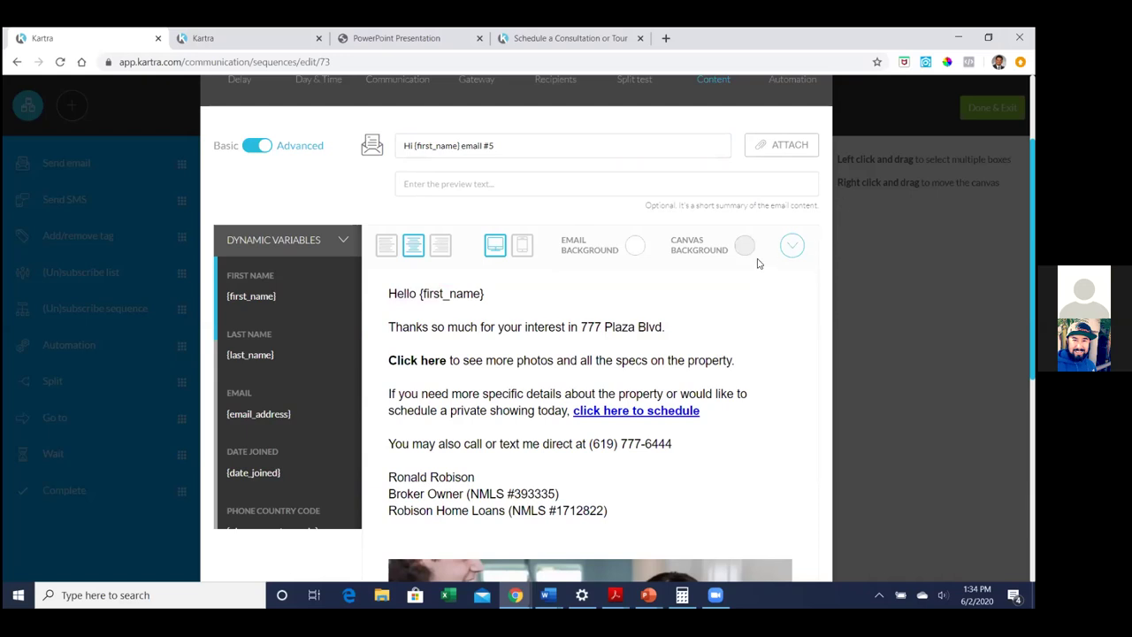
scroll(778, 230, up, 2)
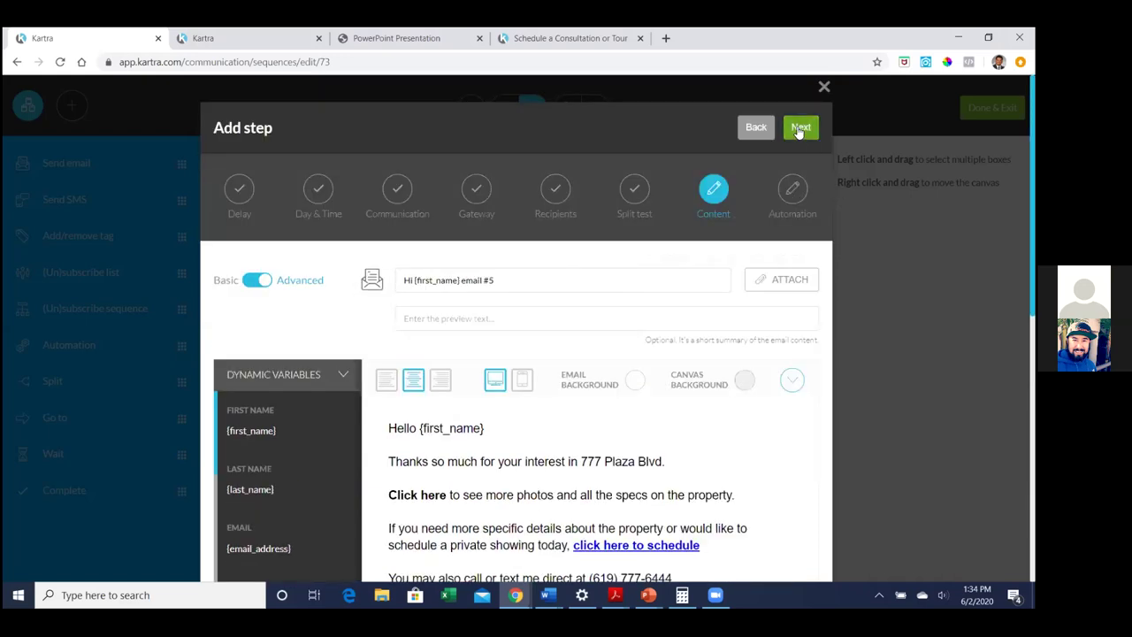
Create the Email #5 step and activate it in the sequence
click(799, 130)
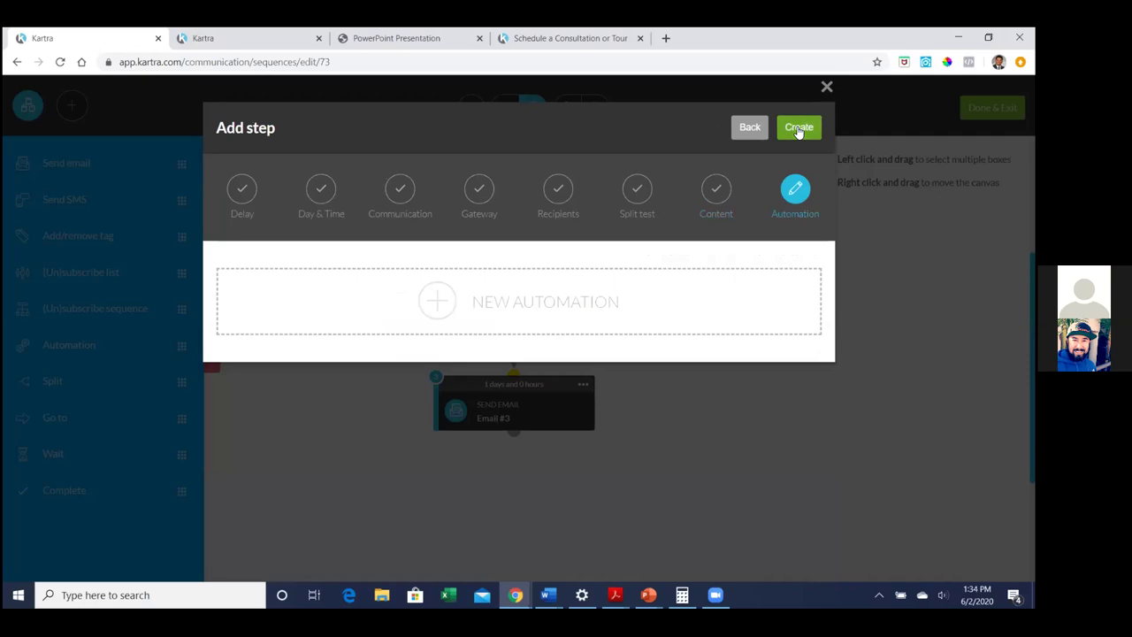
click(798, 129)
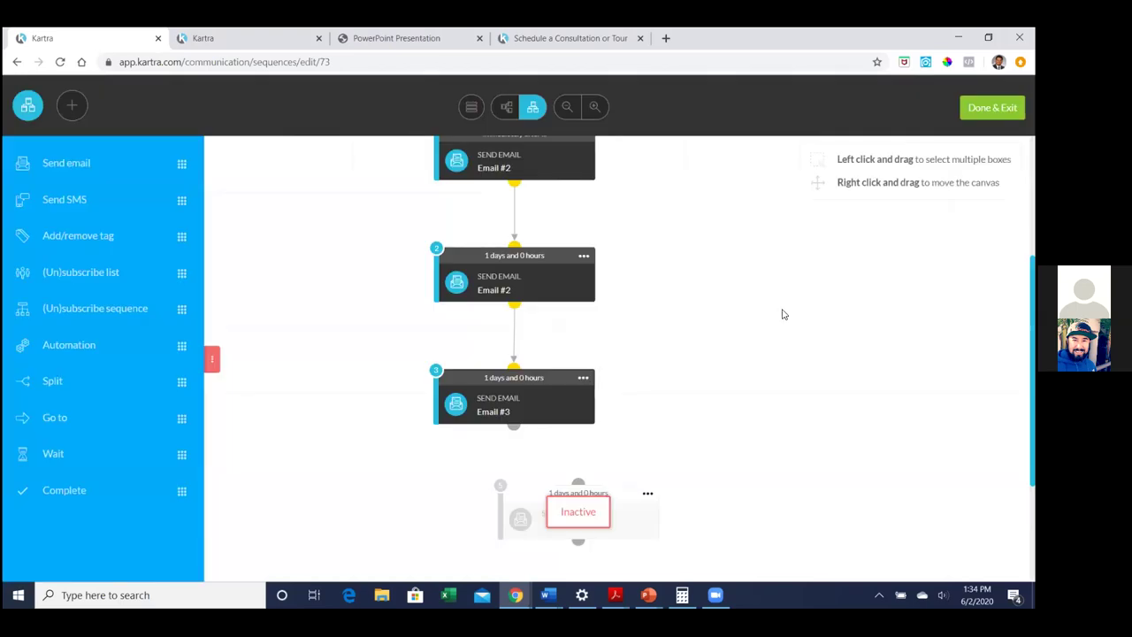
click(584, 377)
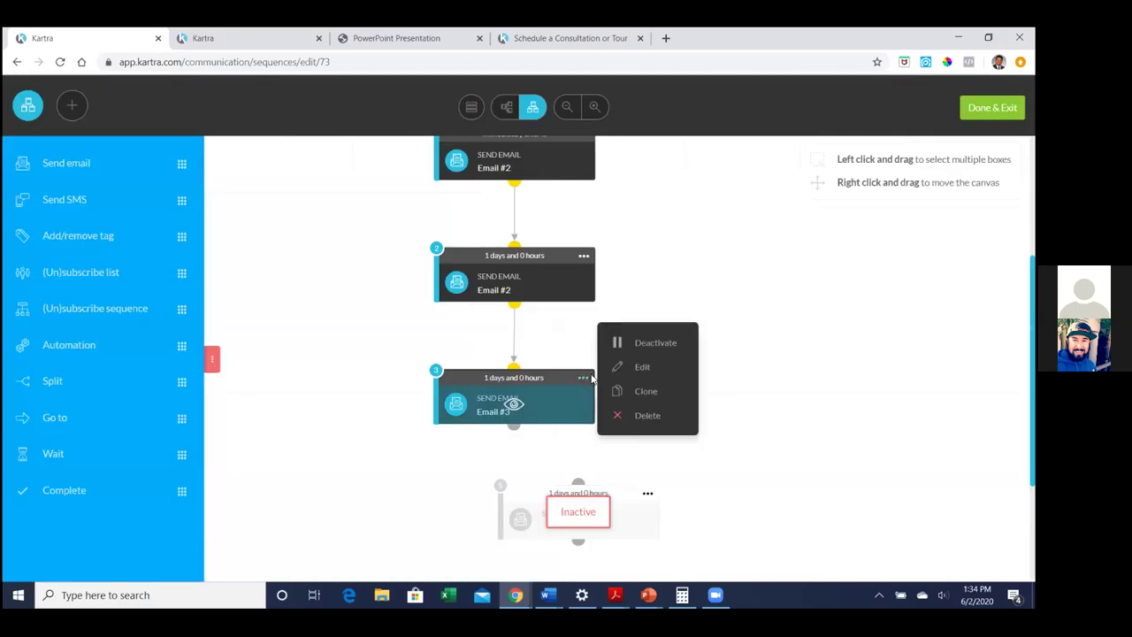
scroll(781, 344, down, 3)
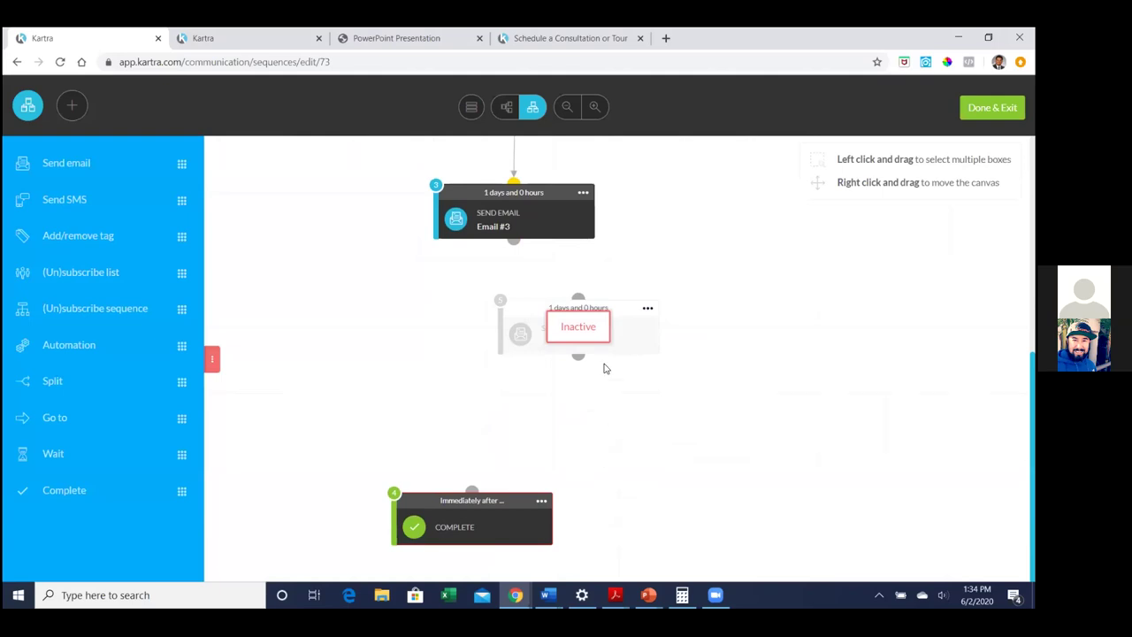
click(647, 308)
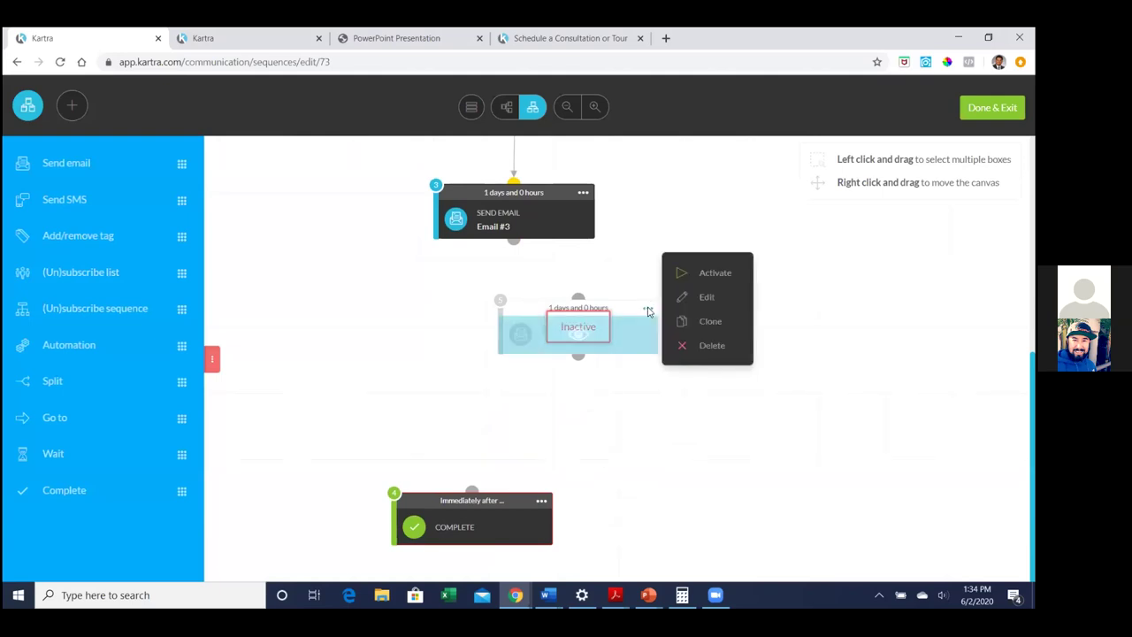
click(691, 276)
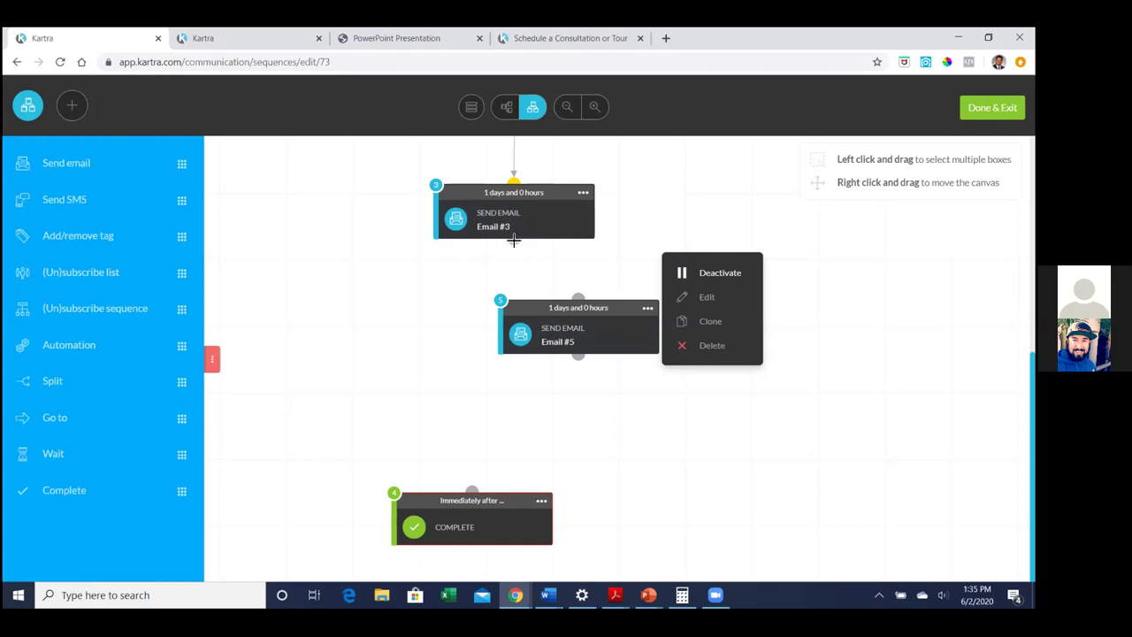
Link Email #5's bottom connector to the Complete step
scroll(513, 246, up, 1)
drag(514, 268, 578, 326)
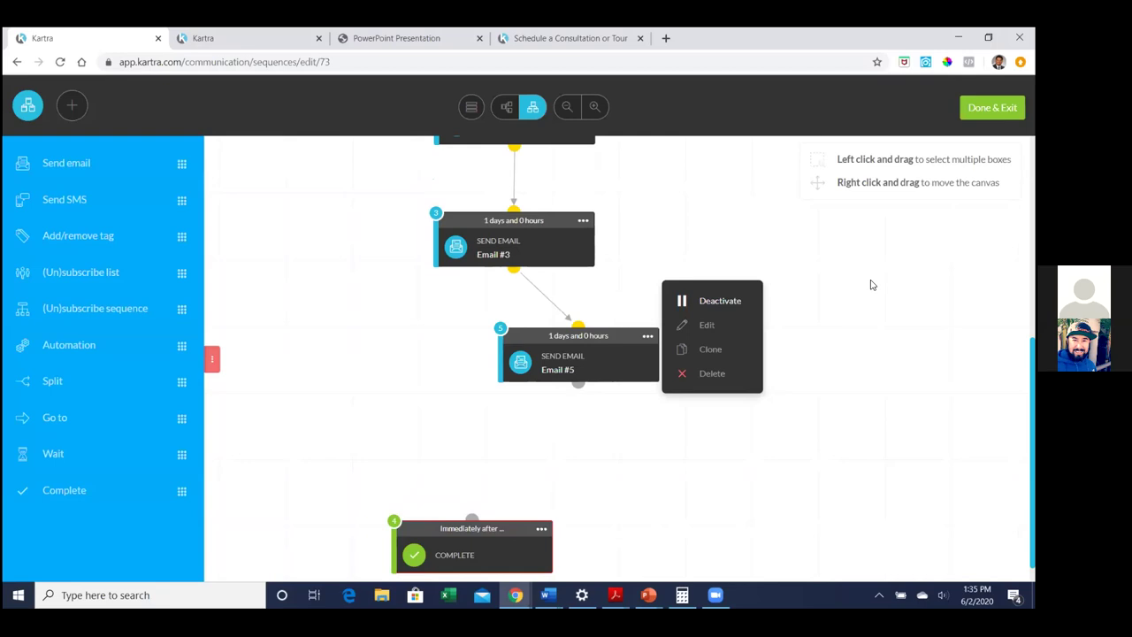
scroll(795, 270, up, 5)
scroll(797, 270, down, 2)
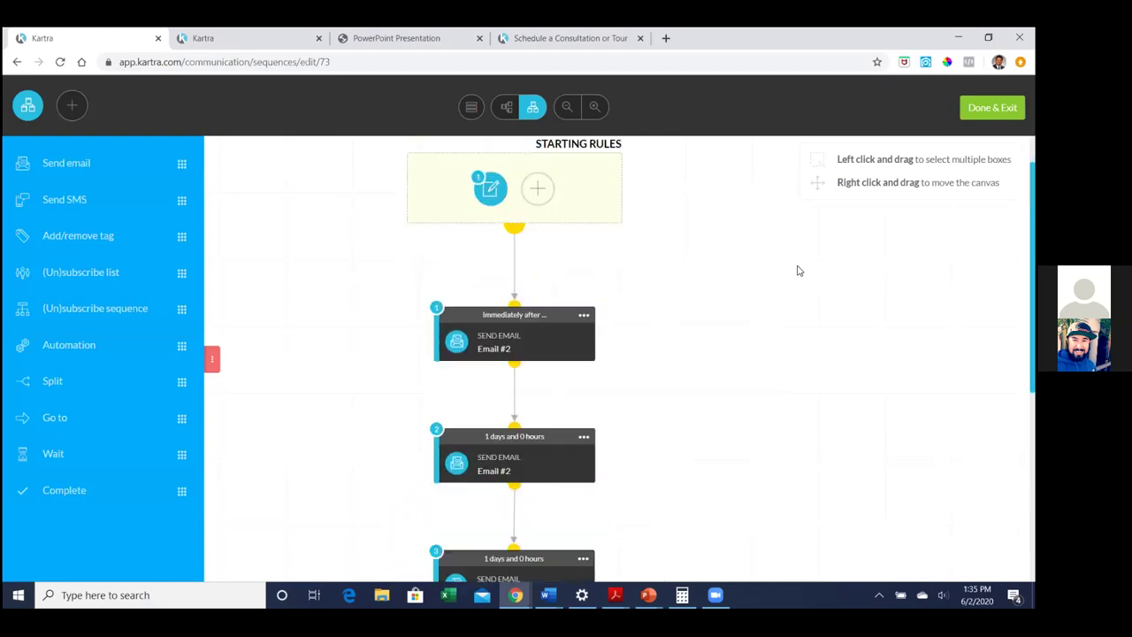
scroll(797, 270, down, 3)
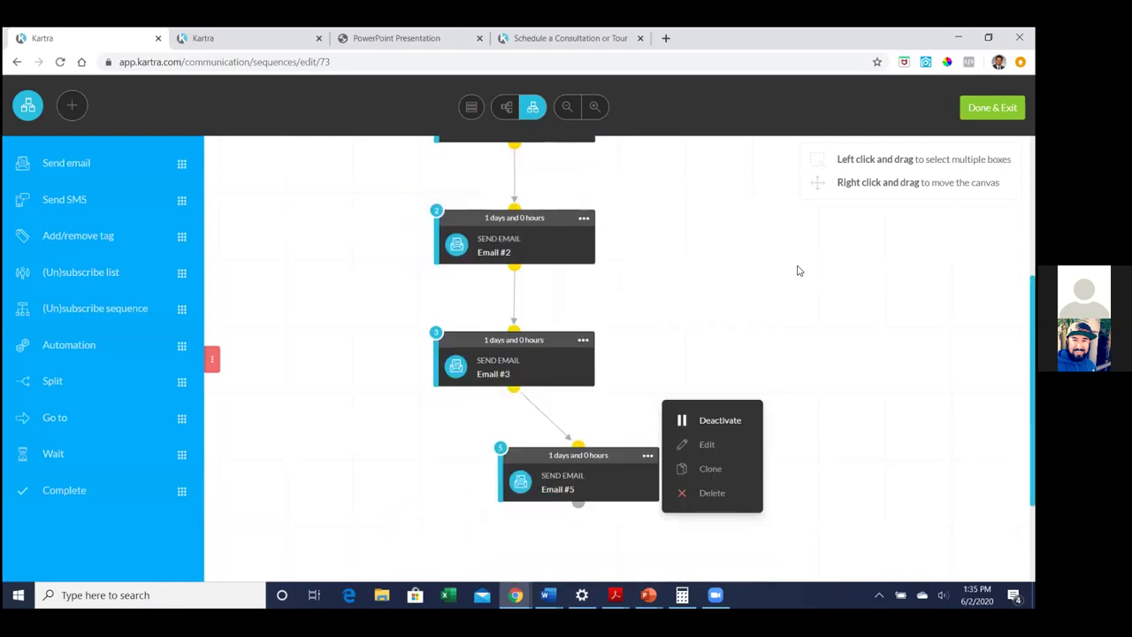
scroll(797, 270, down, 1)
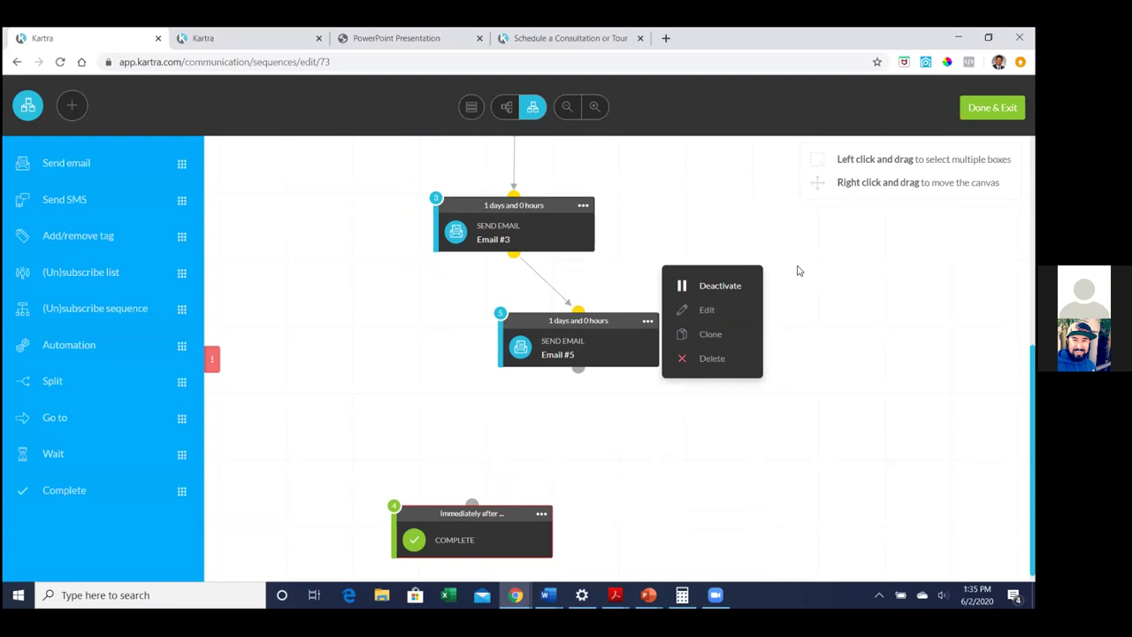
scroll(796, 270, up, 2)
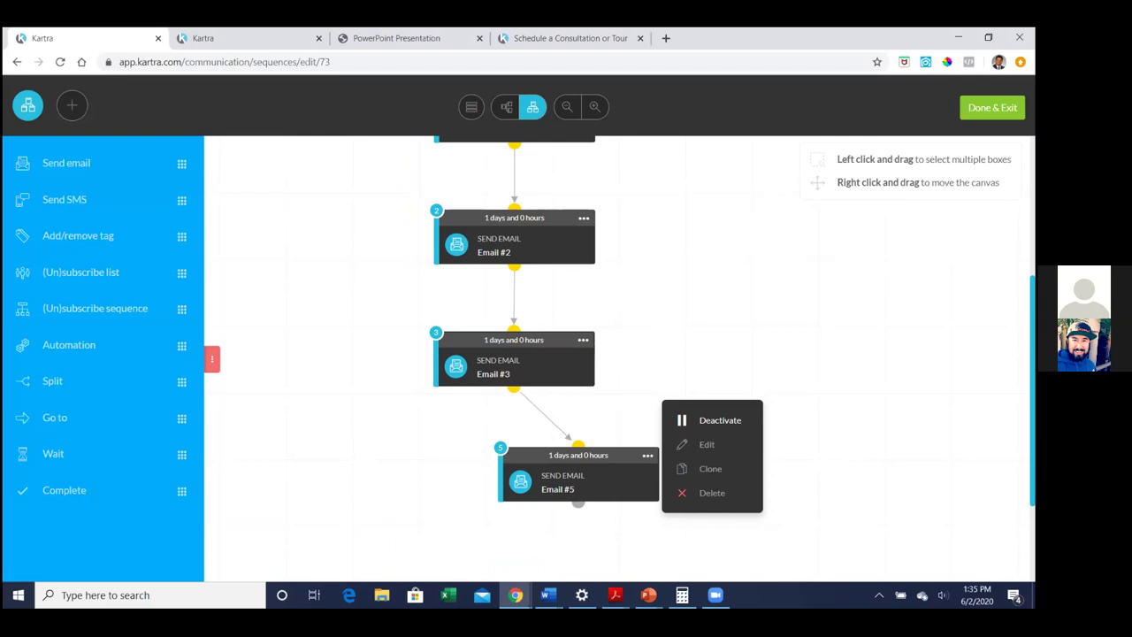
scroll(769, 420, down, 1)
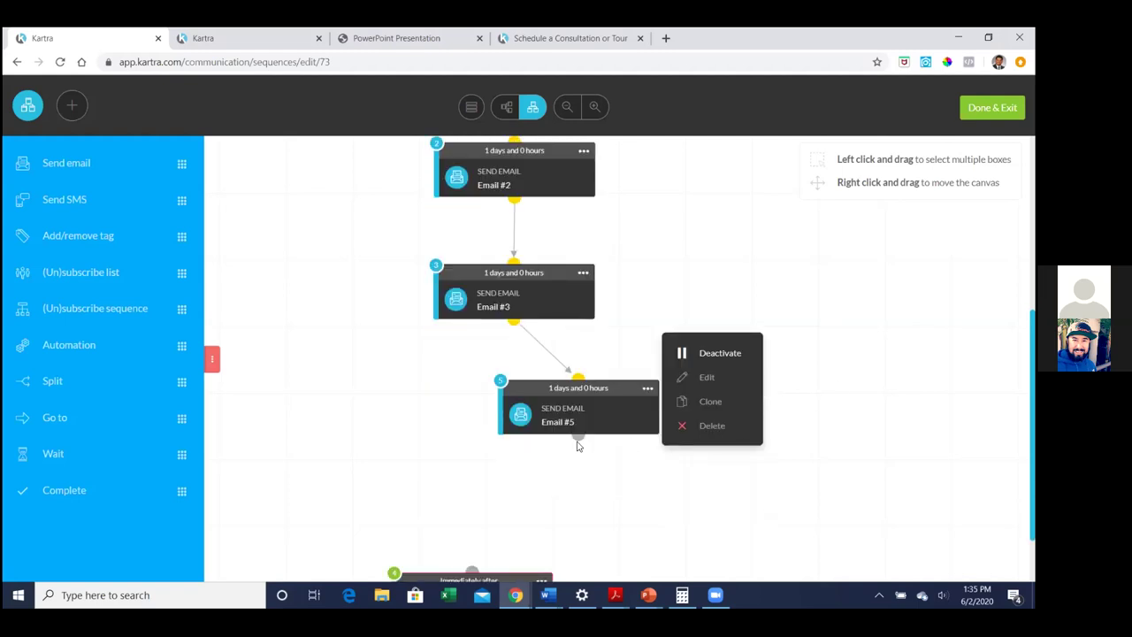
scroll(790, 435, down, 1)
drag(579, 370, 469, 462)
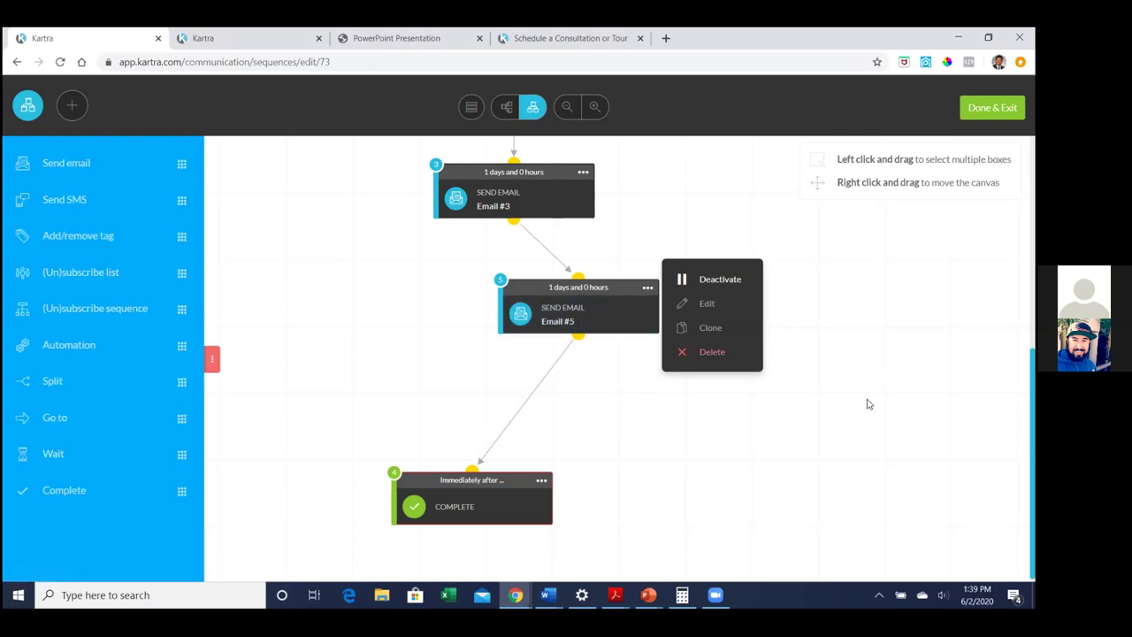
Auto-arrange the sequence steps into one straight column
scroll(896, 418, up, 3)
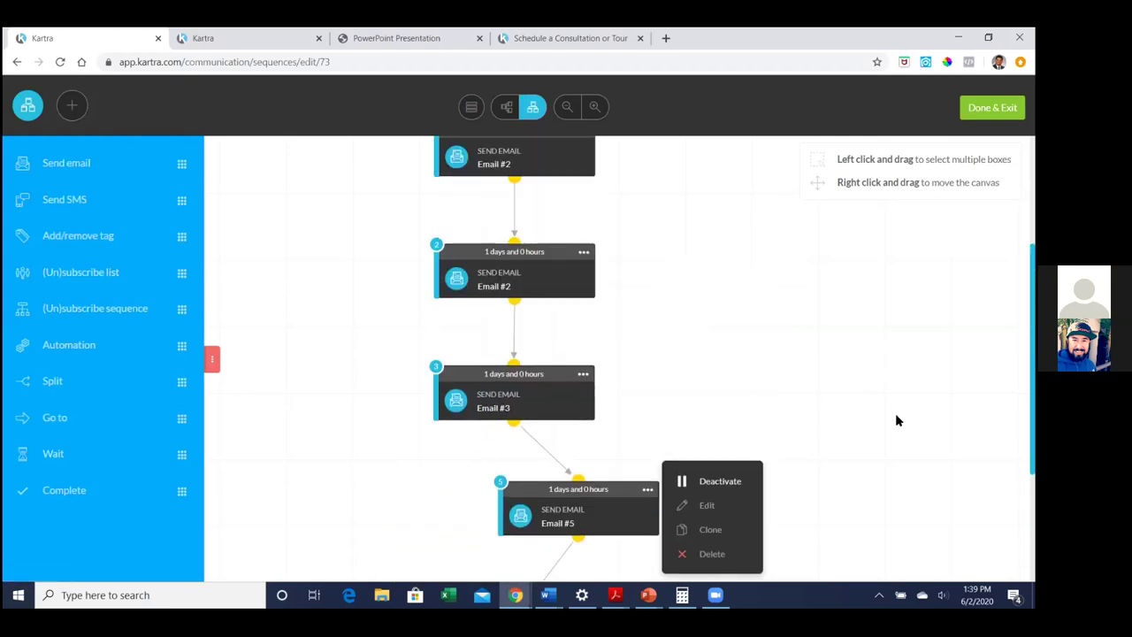
scroll(896, 420, up, 3)
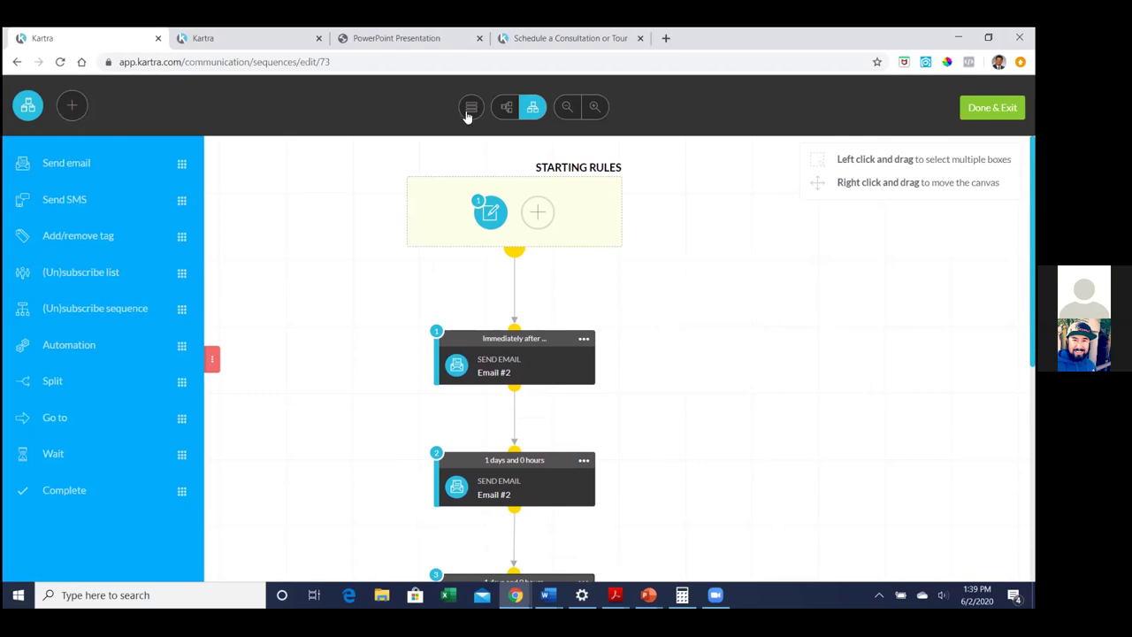
click(471, 108)
click(471, 108)
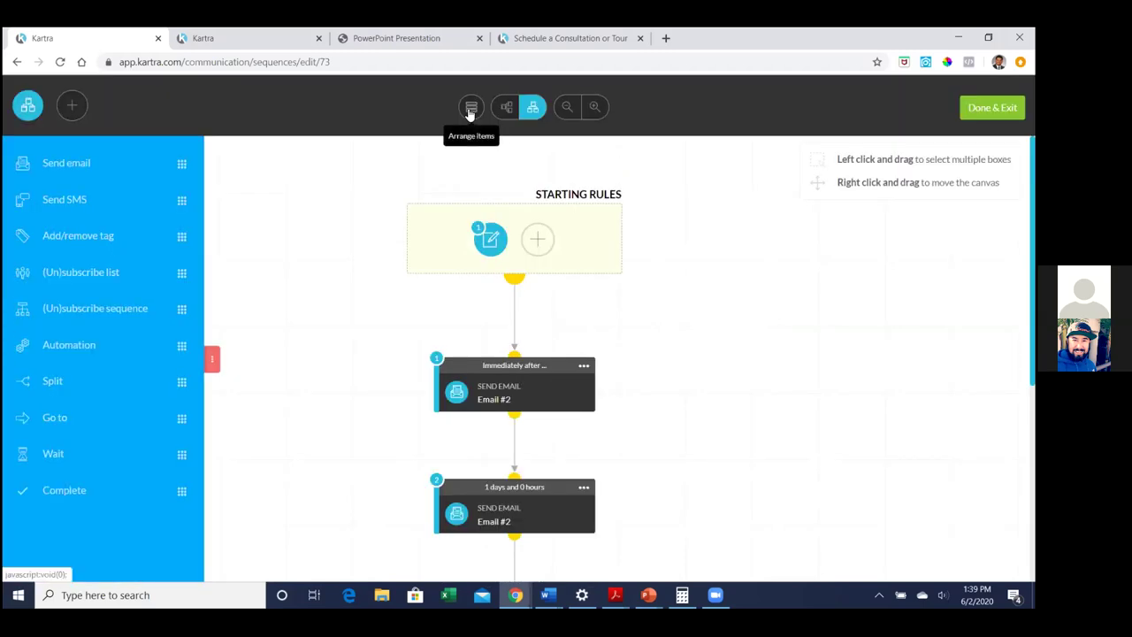
Save the sequence and exit to the Sequences list
scroll(401, 315, down, 5)
right_click(402, 315)
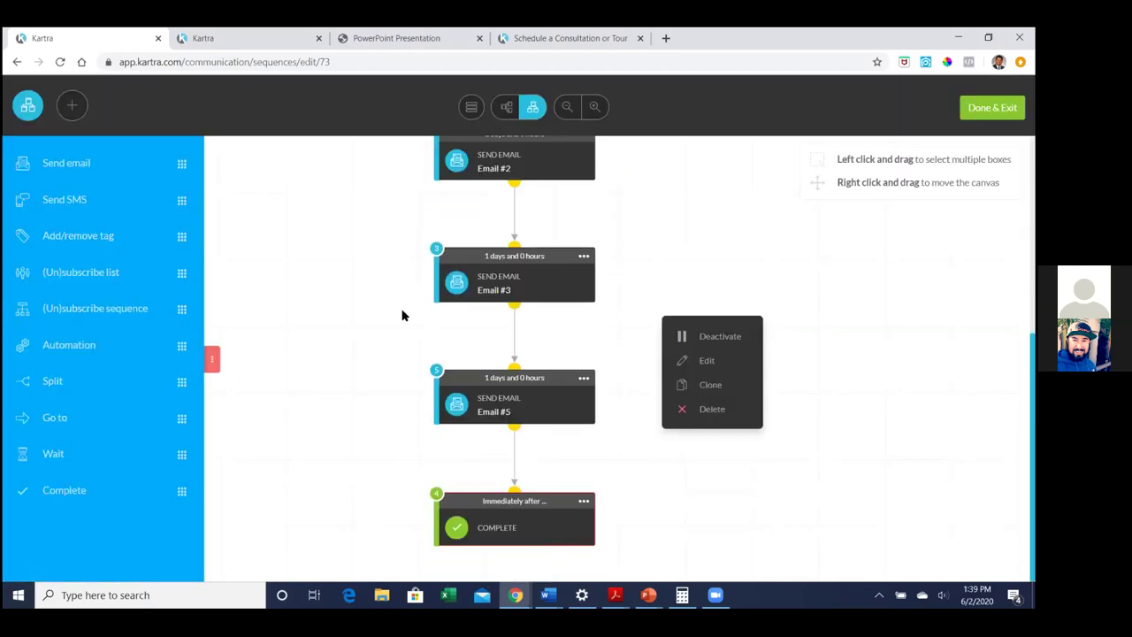
scroll(402, 315, up, 5)
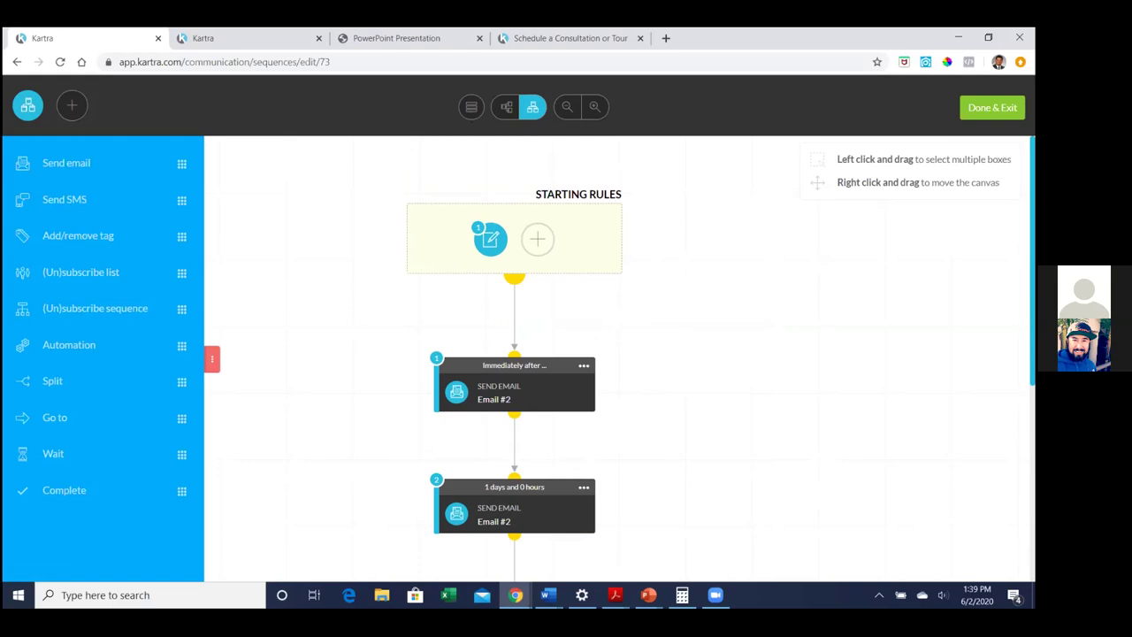
click(992, 107)
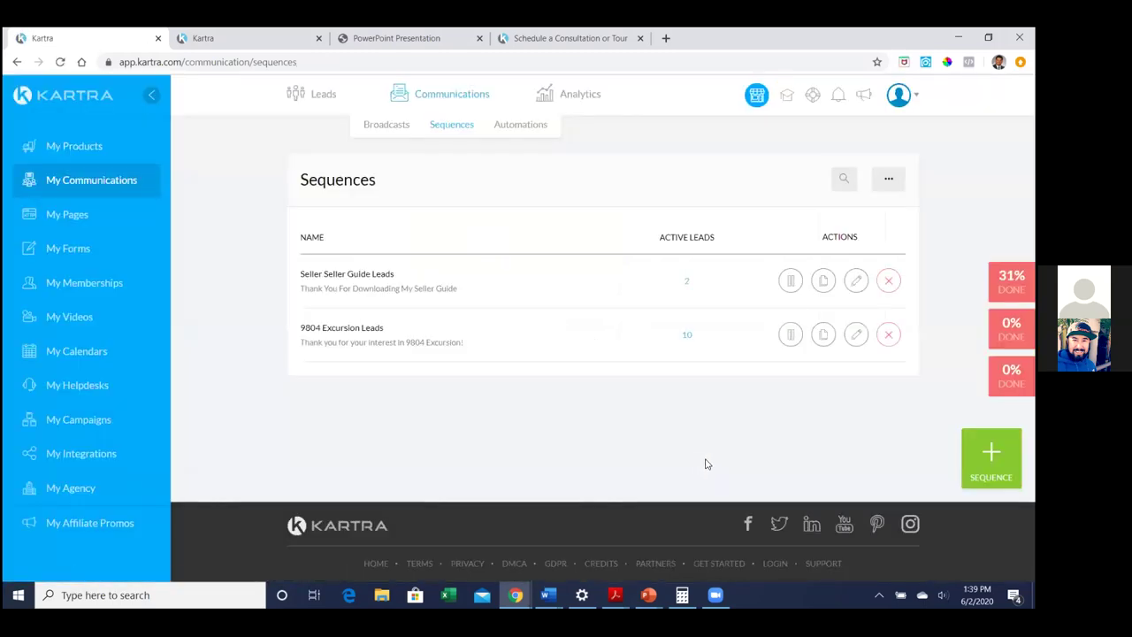
Clone the 9804 Excursion Leads sequence and name the copy 'Seller Guide Leads'
click(790, 280)
click(820, 335)
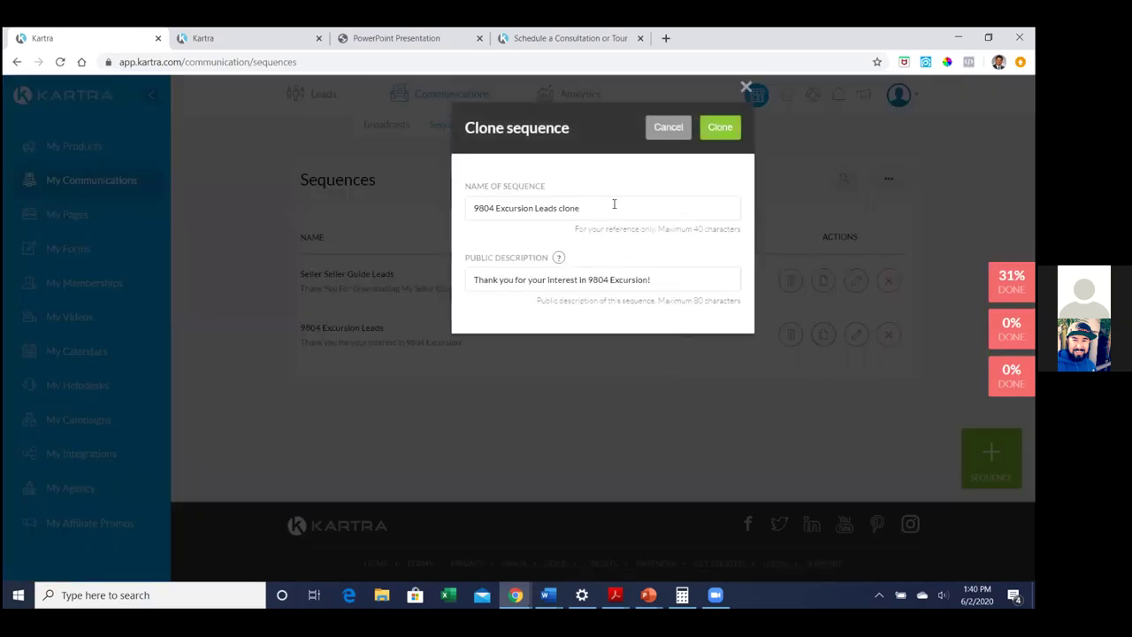
text(S)
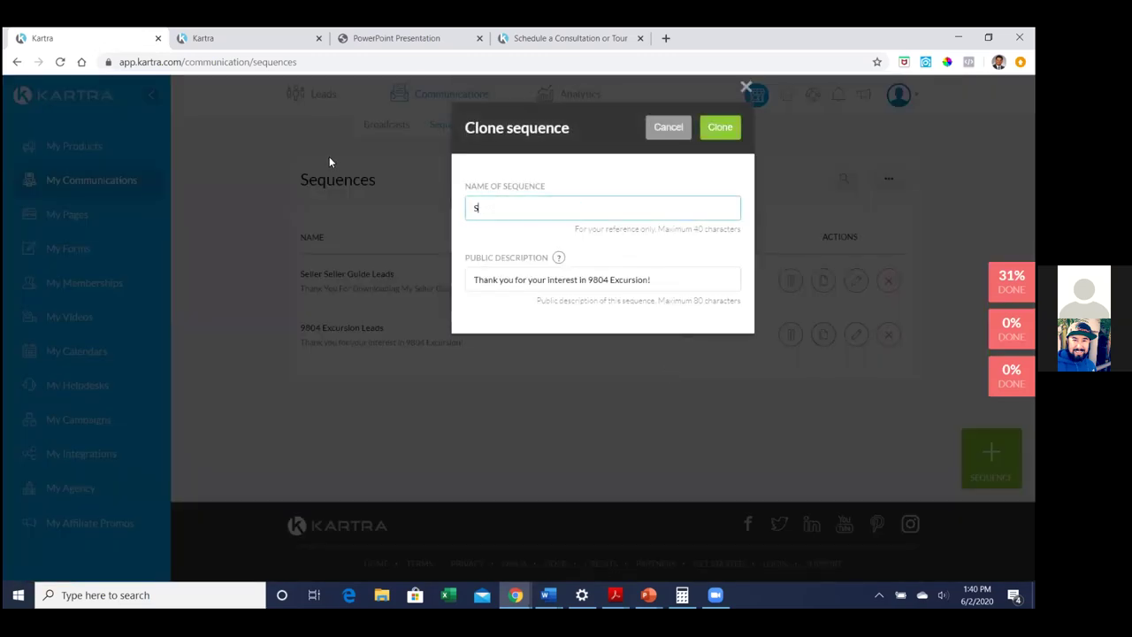
text(eller Guide Leads)
Change the description to 'Thank you for downloading 2020 Seller Guide!' and create the clone
drag(687, 281, 418, 280)
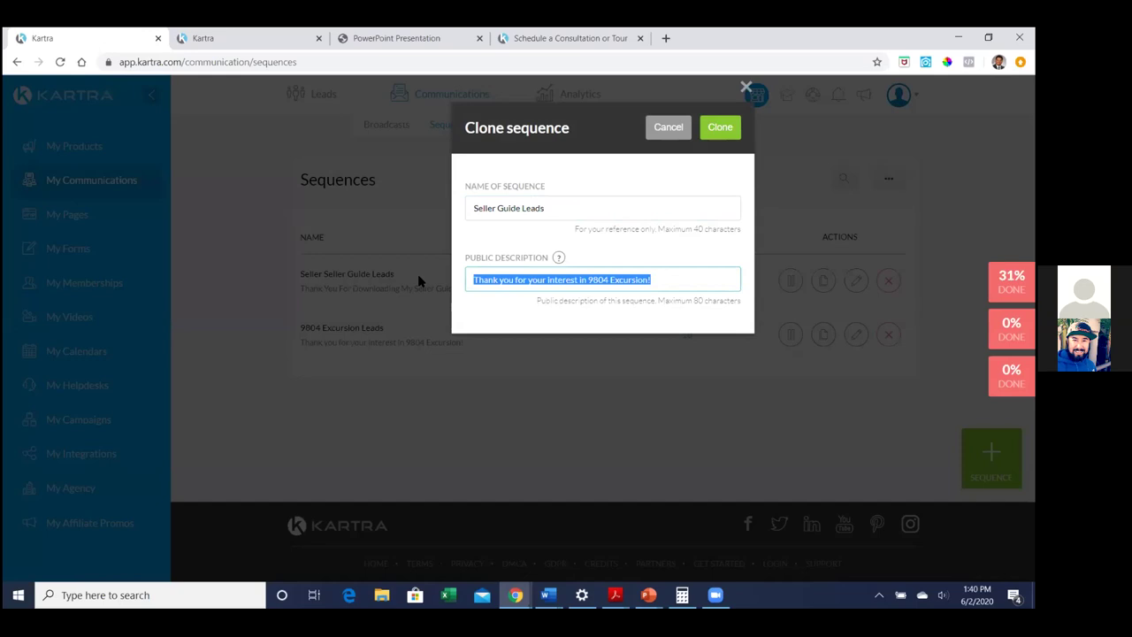
key(End)
key(BackSpace)
key(BackSpace)
key(BackSpace)
key(BackSpace)
key(BackSpace)
key(BackSpace)
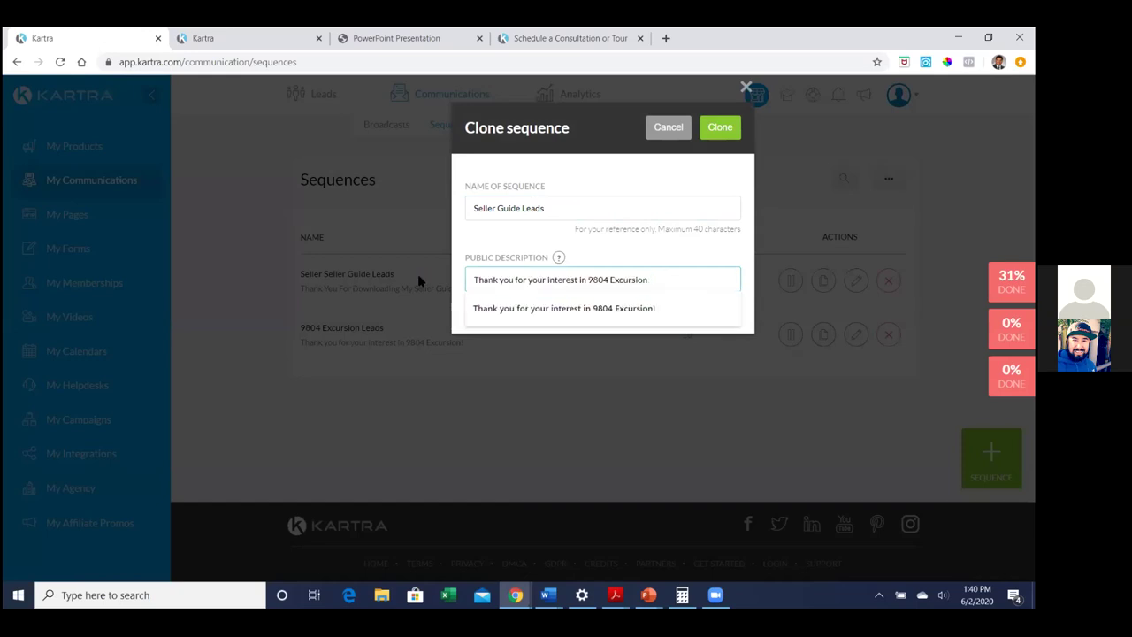
key(BackSpace)
key(BackSpace)
key(BackSpace)
key(BackSpace)
key(BackSpace)
key(BackSpace)
key(BackSpace)
key(BackSpace)
key(BackSpace)
key(BackSpace)
key(BackSpace)
key(BackSpace)
key(BackSpace)
key(BackSpace)
key(BackSpace)
key(BackSpace)
key(BackSpace)
key(BackSpace)
key(BackSpace)
key(BackSpace)
text(r downlo)
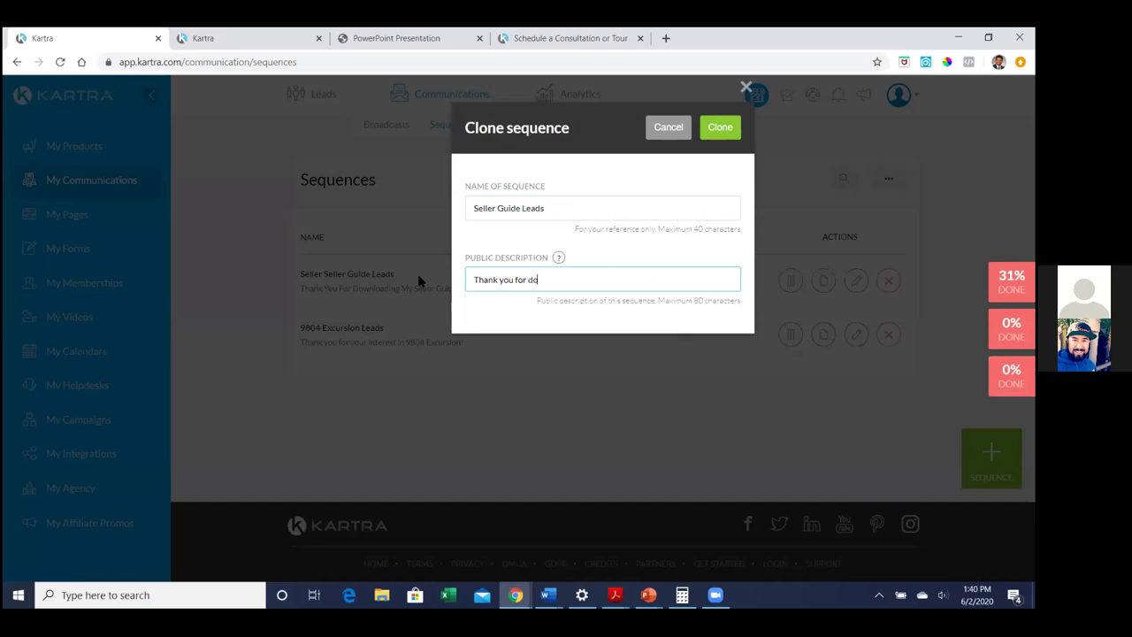
text(ading 2020 Seller Guide!)
click(719, 127)
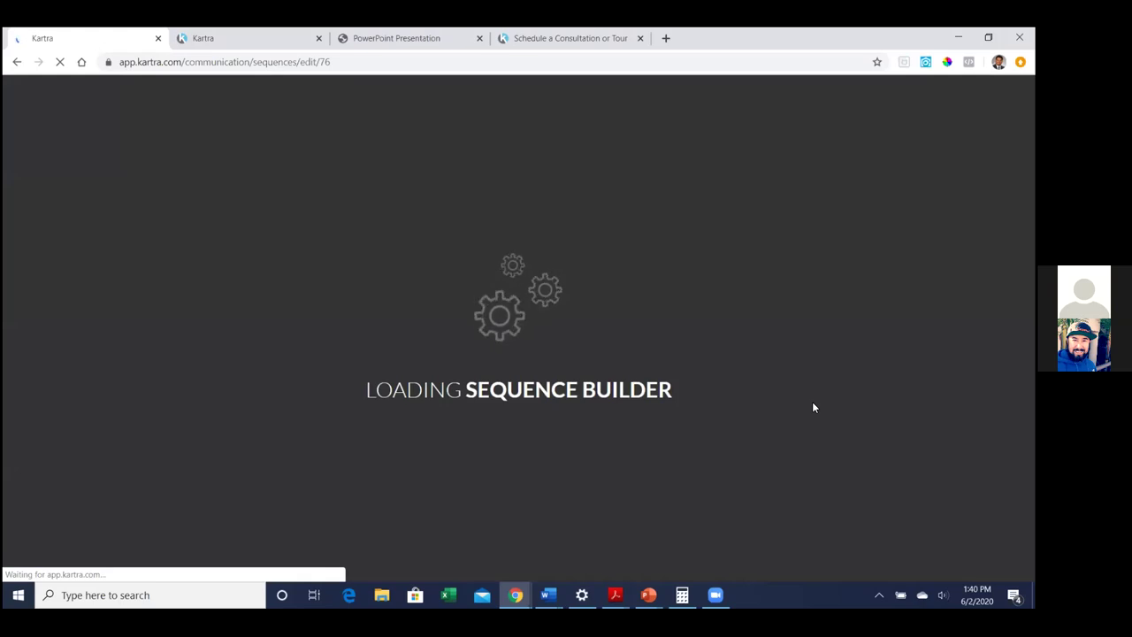
Check the cloned flow through Email #5 to Complete, then exit the builder
scroll(805, 372, down, 2)
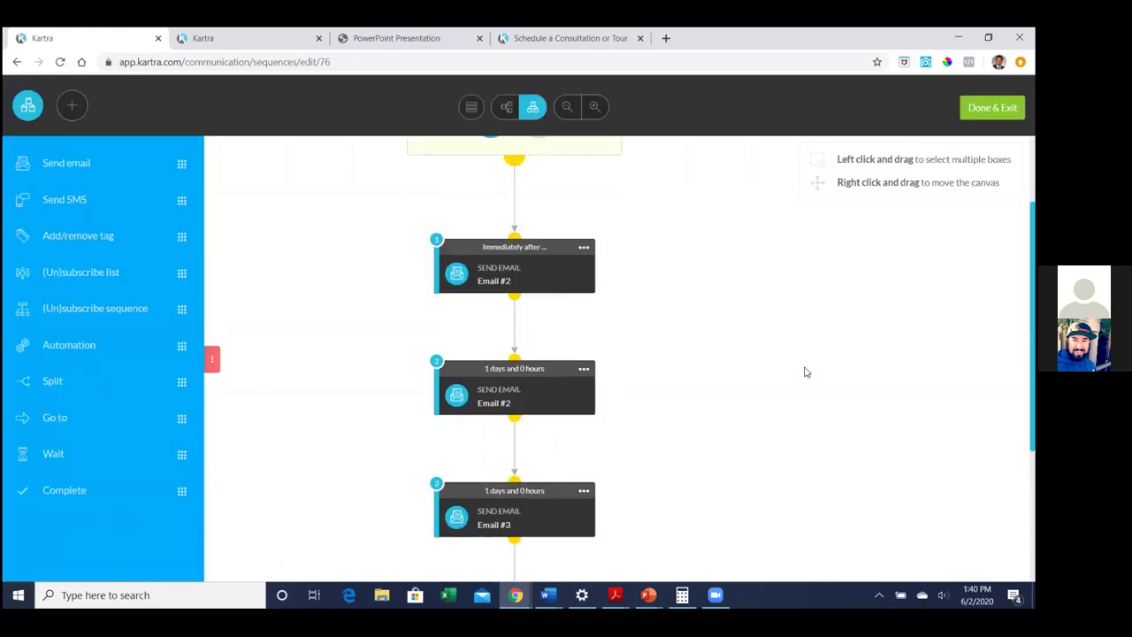
scroll(805, 372, down, 4)
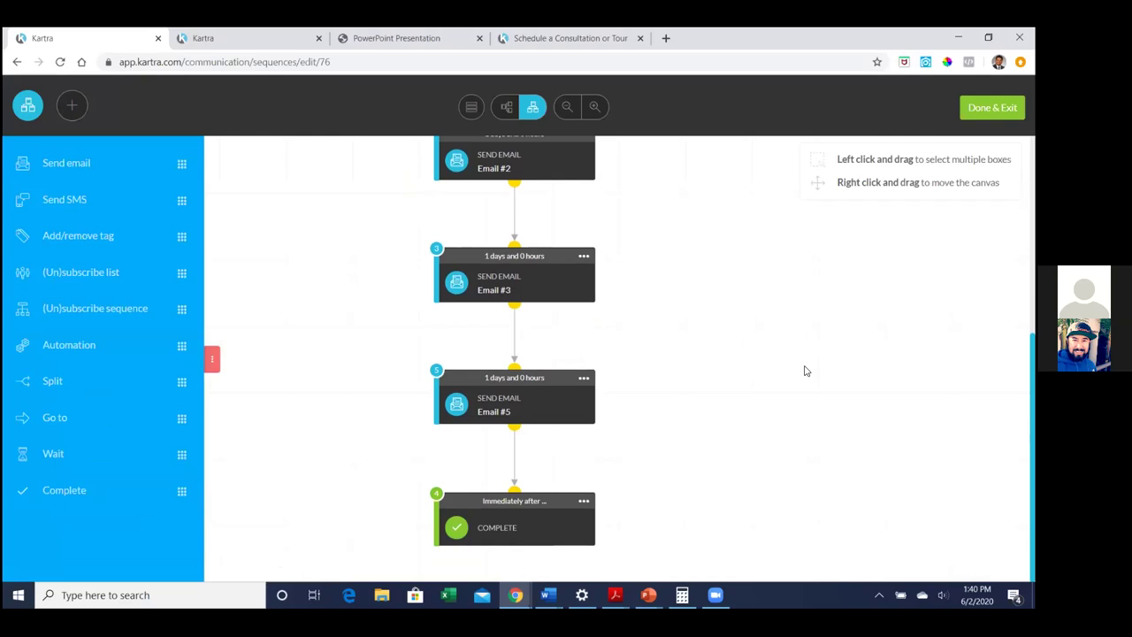
scroll(804, 370, up, 5)
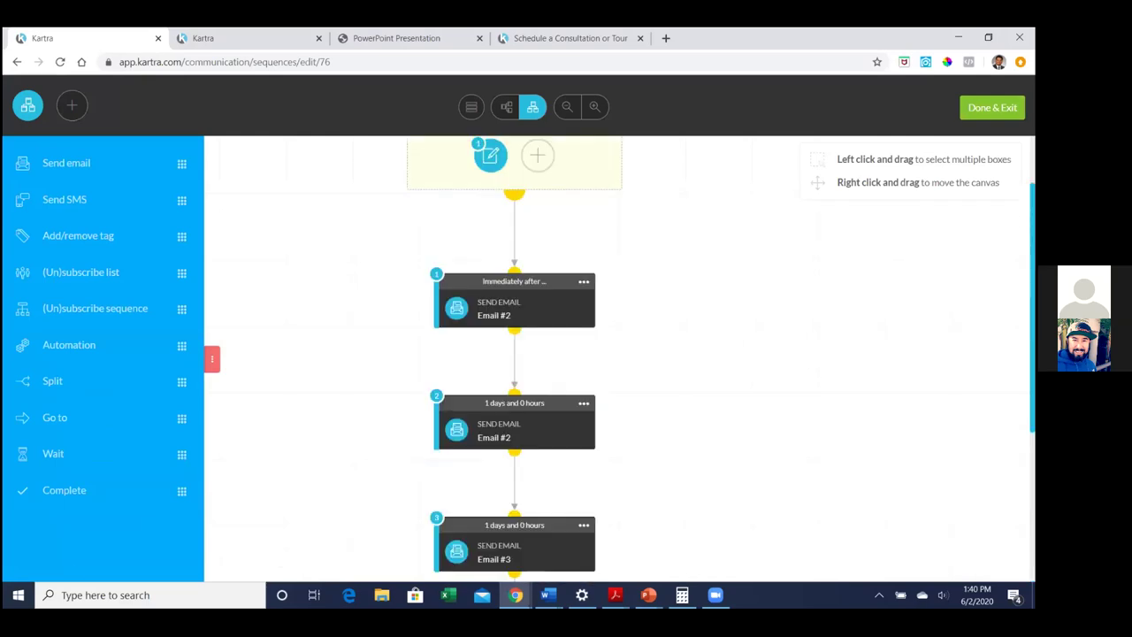
click(993, 107)
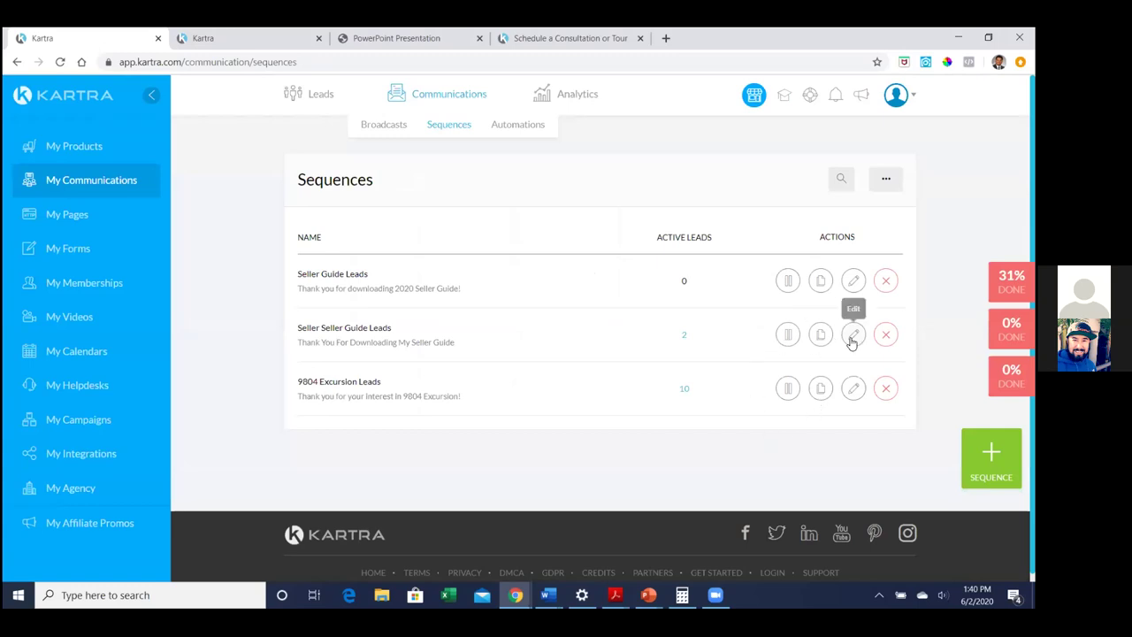
Reopen Seller Guide Leads, keeping its name and 2020 Seller Guide description unchanged
click(853, 280)
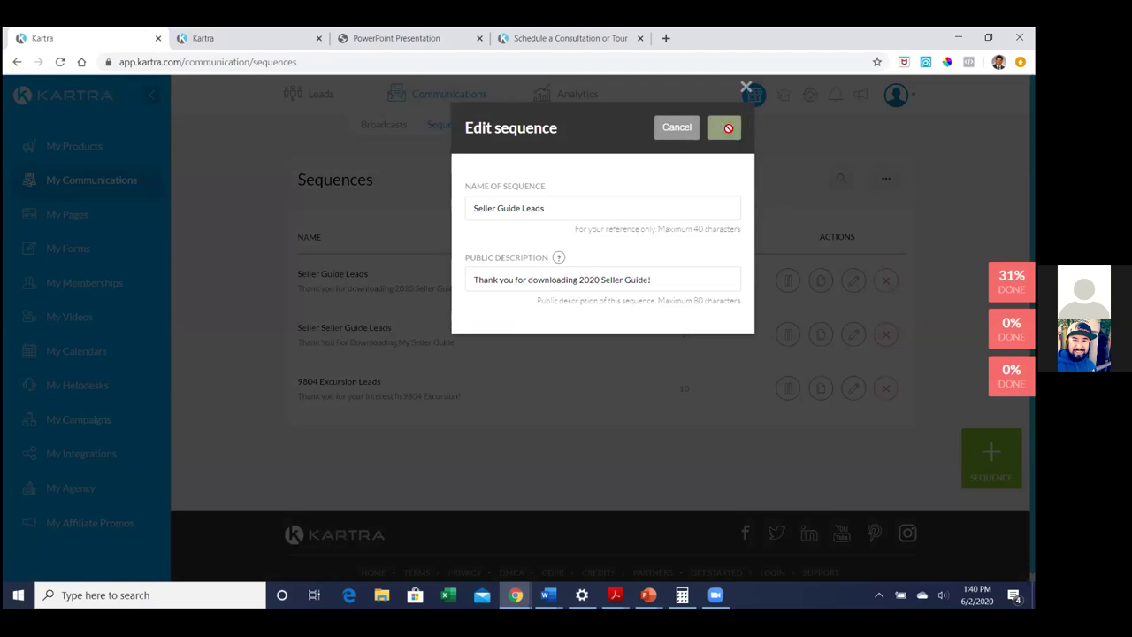
click(725, 128)
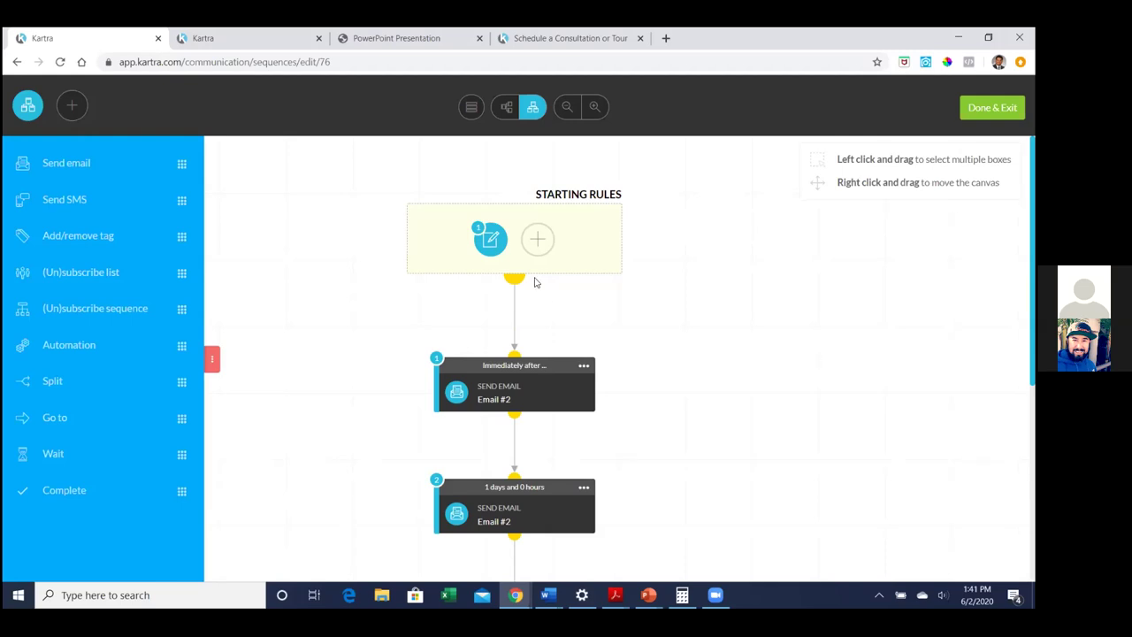
Replace the Excursion Listing Funnel starting rule with the Seller Guide Funnel opt-in form and save
click(534, 242)
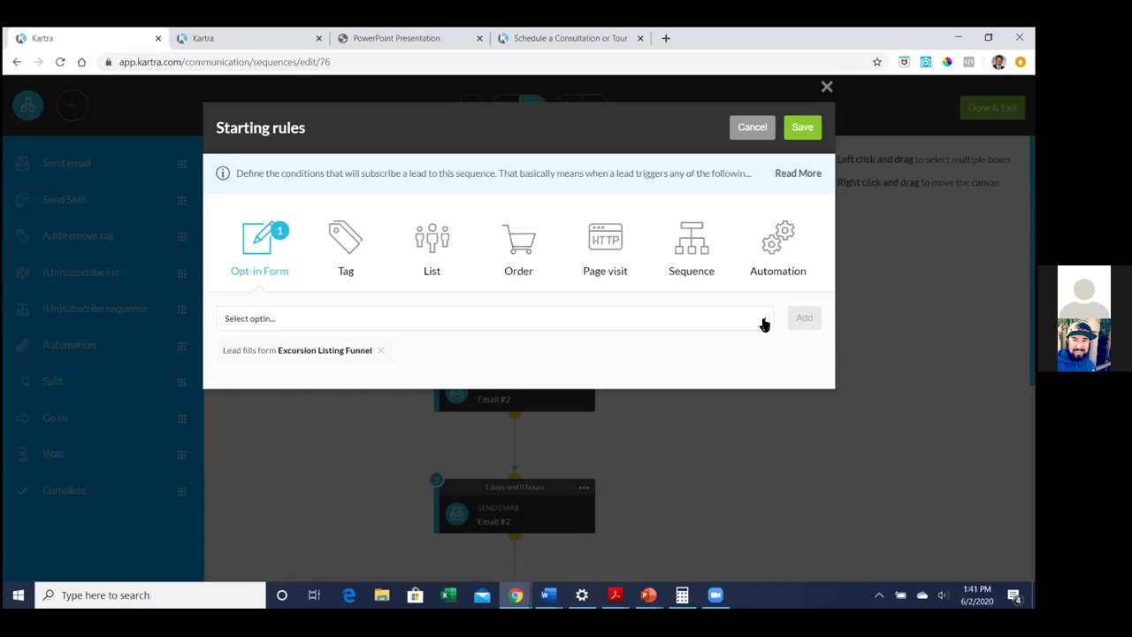
click(764, 325)
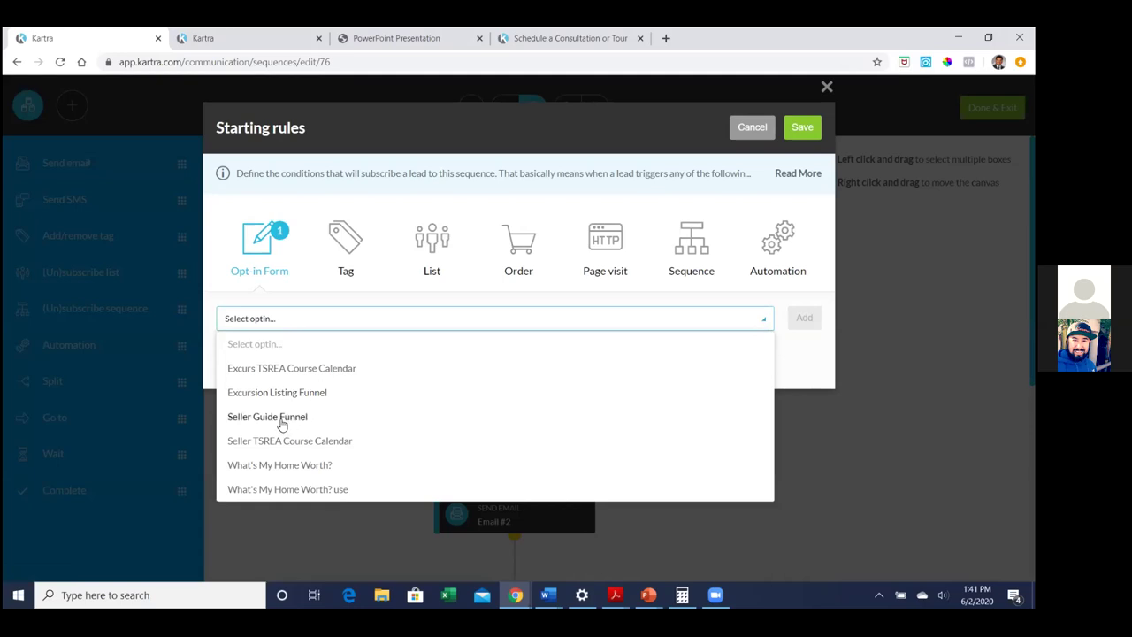
click(282, 420)
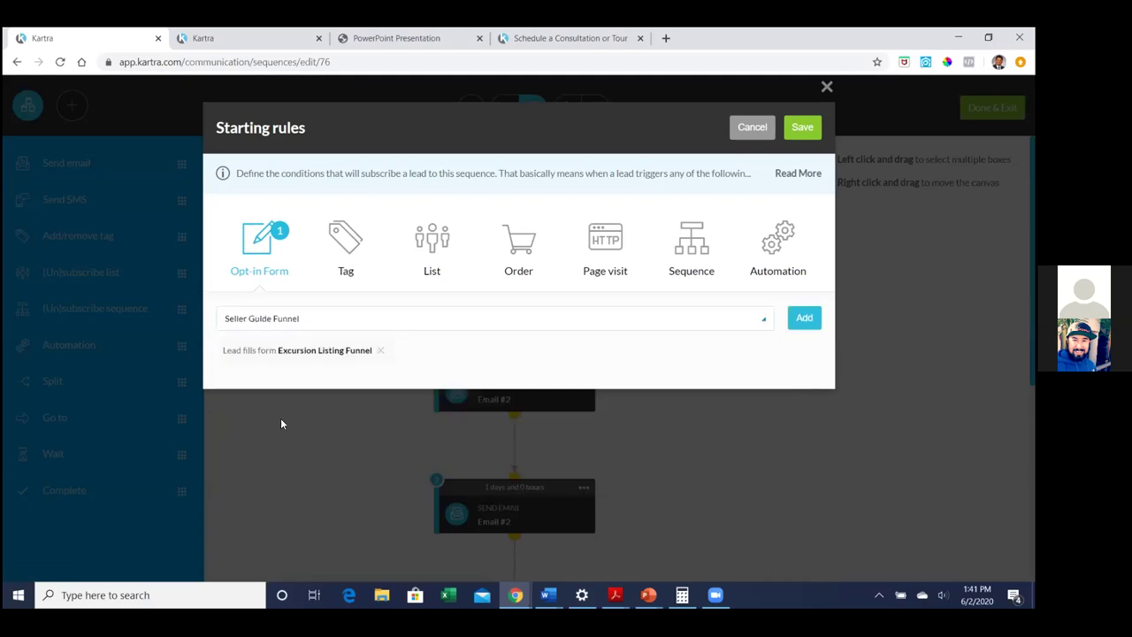
click(379, 353)
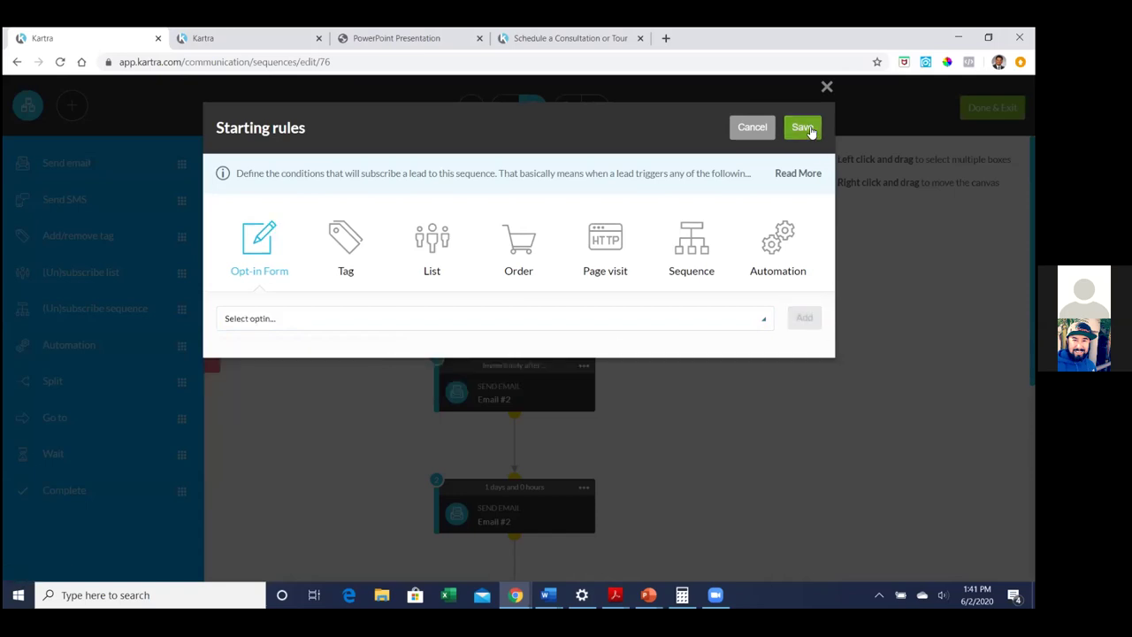
click(288, 319)
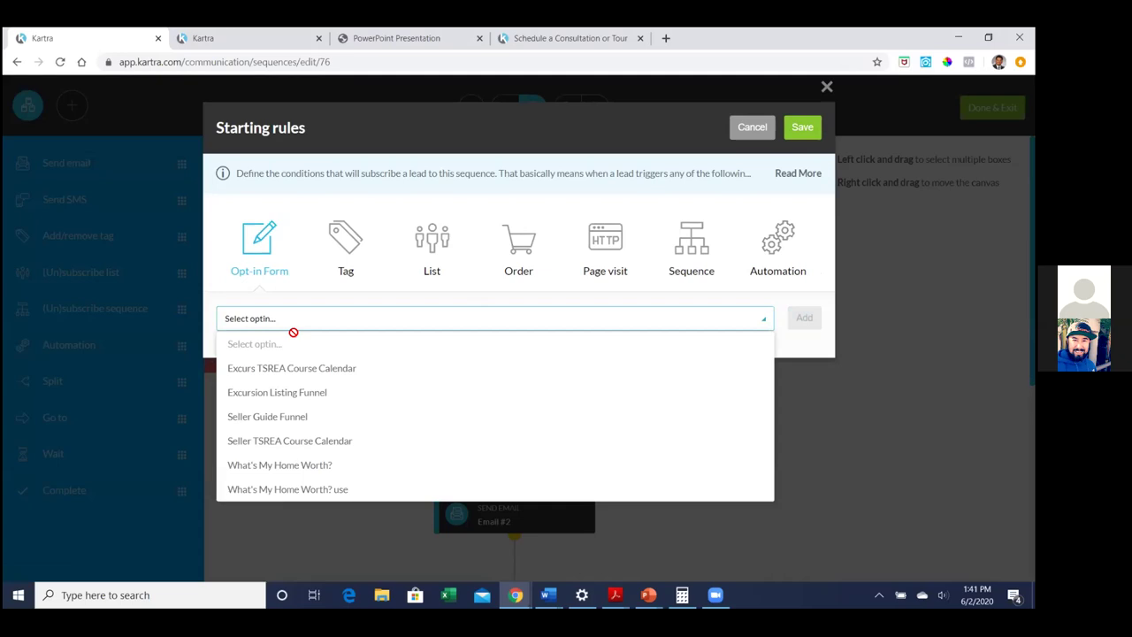
click(308, 417)
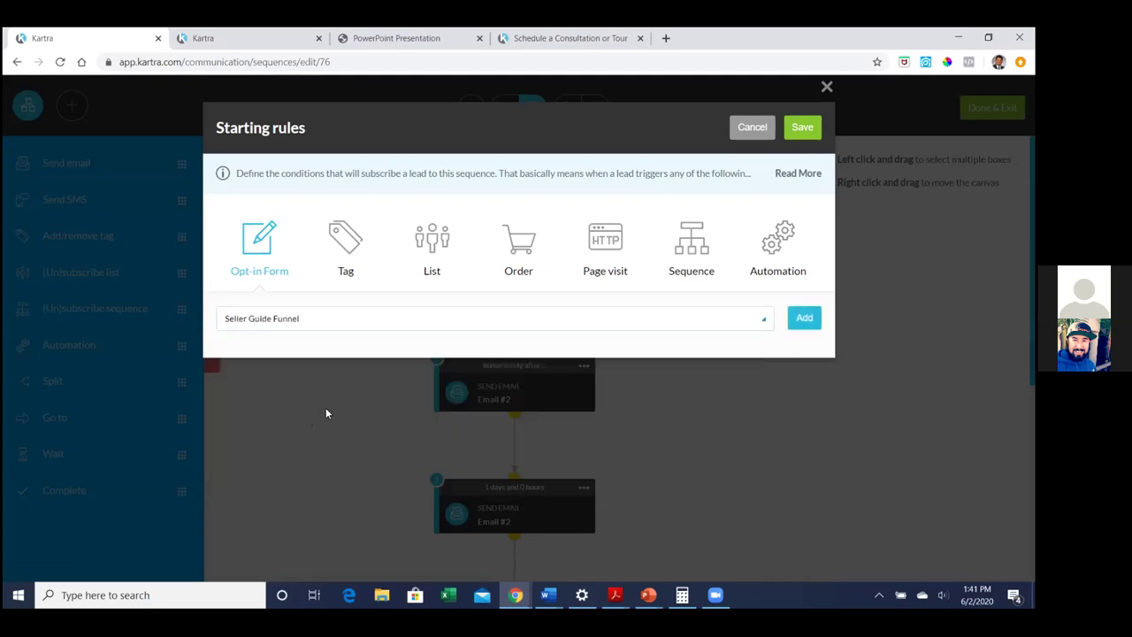
click(805, 318)
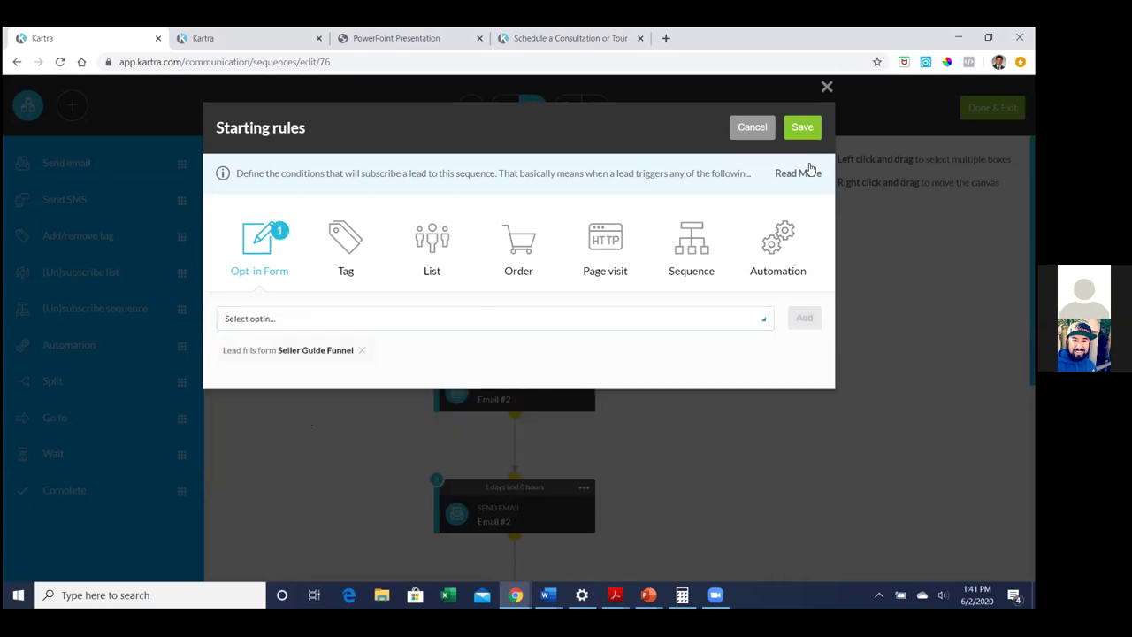
click(801, 127)
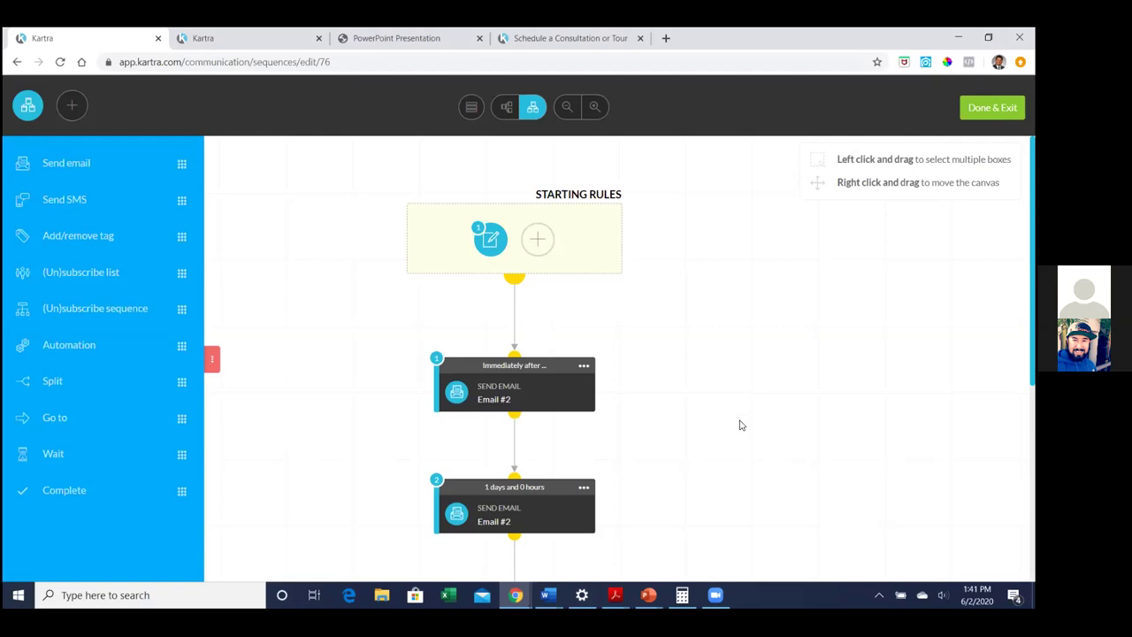
Exit the builder, inspect the Seller Seller Guide Leads sequence, then return to the Sequences list
click(992, 107)
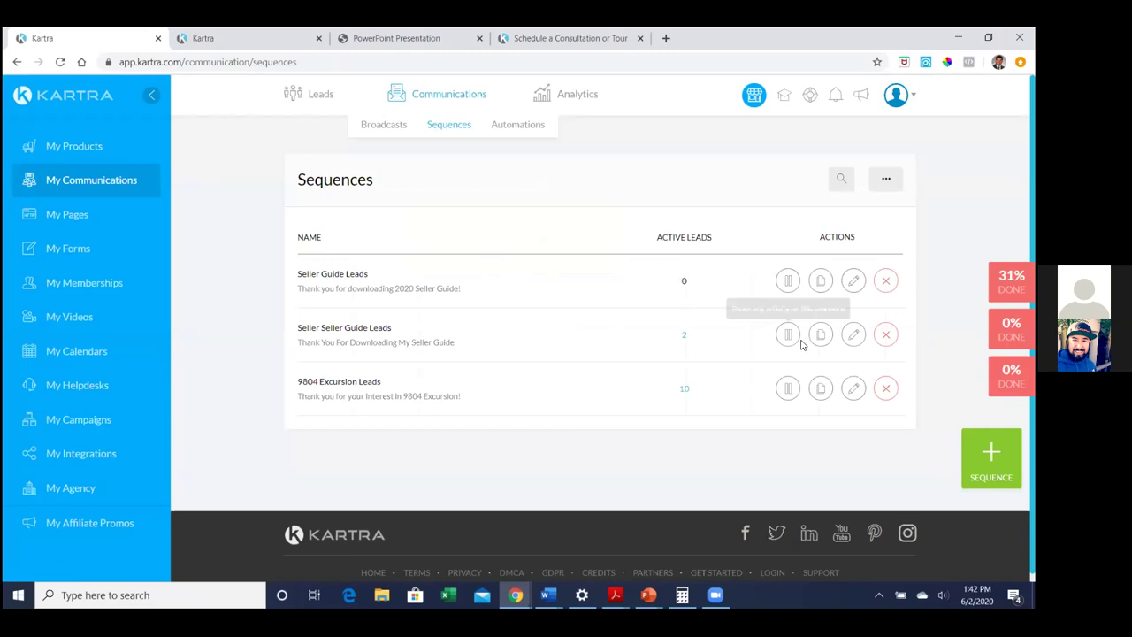
click(850, 334)
click(726, 129)
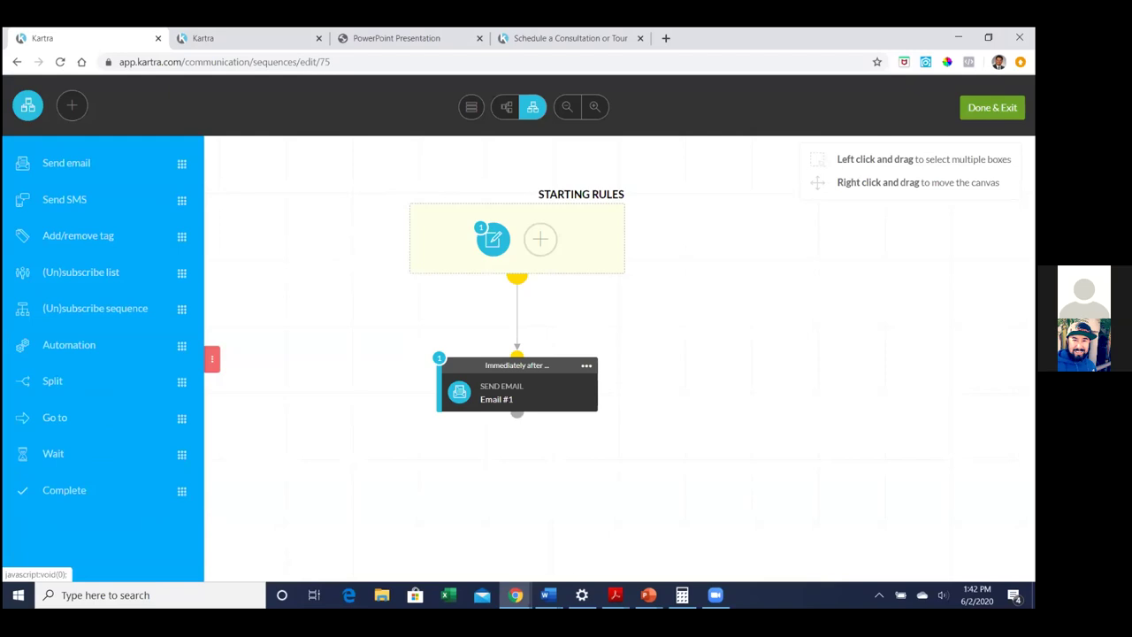
click(992, 107)
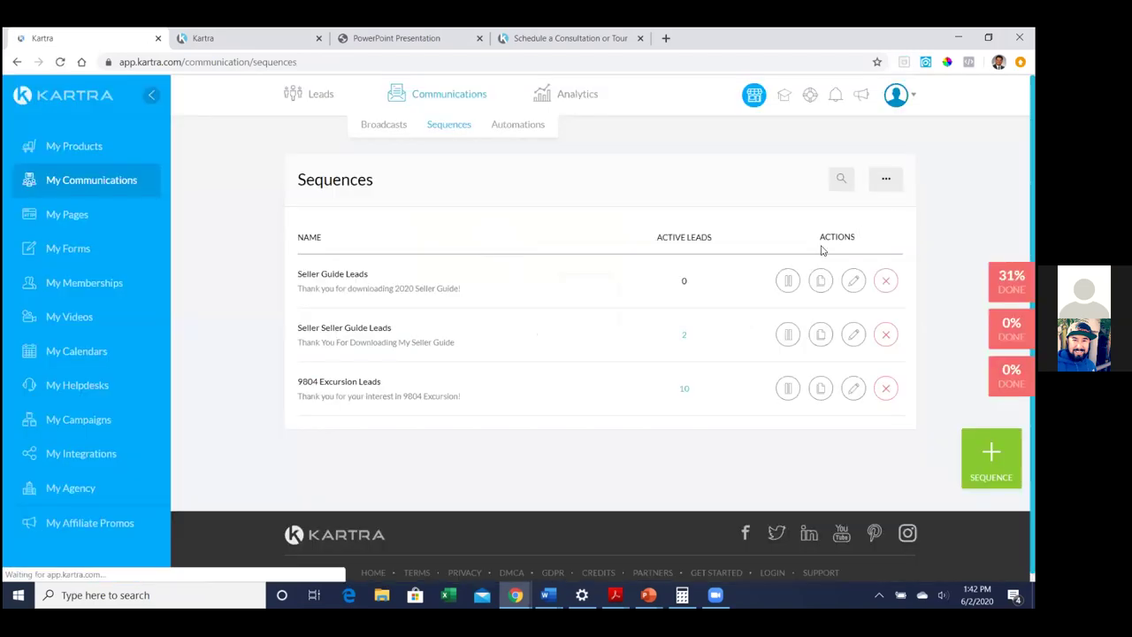
click(852, 390)
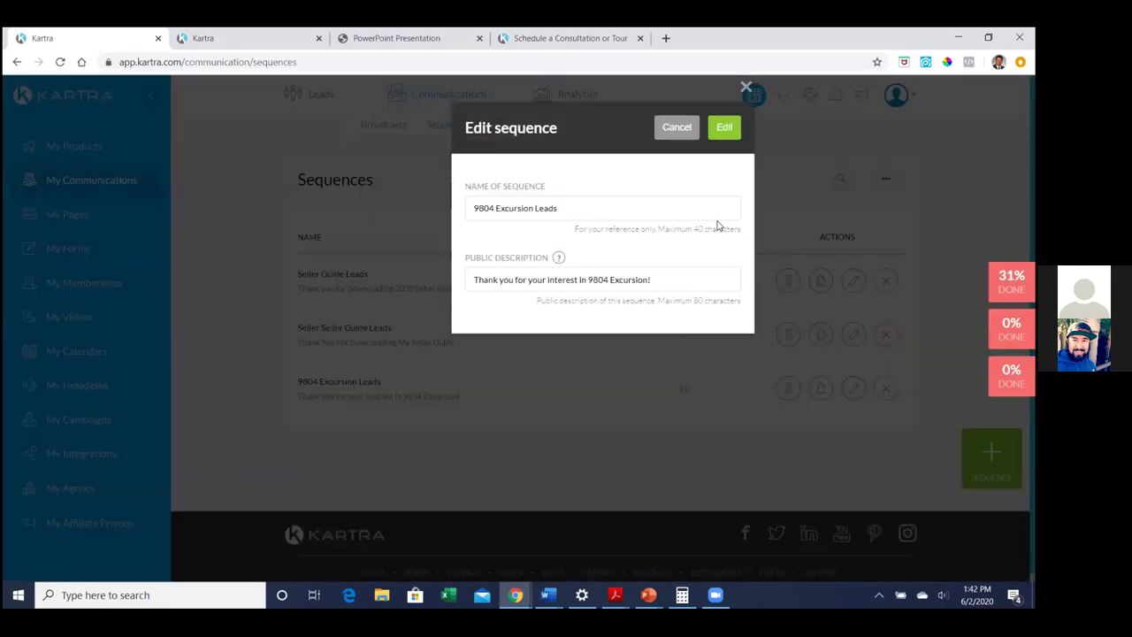
click(724, 129)
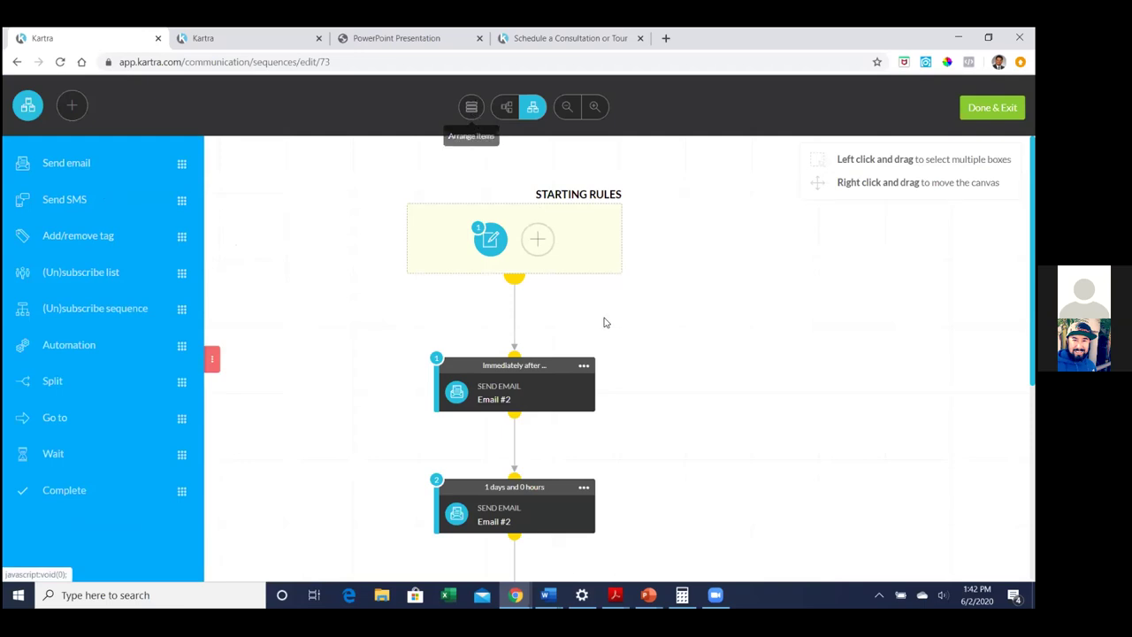
click(584, 366)
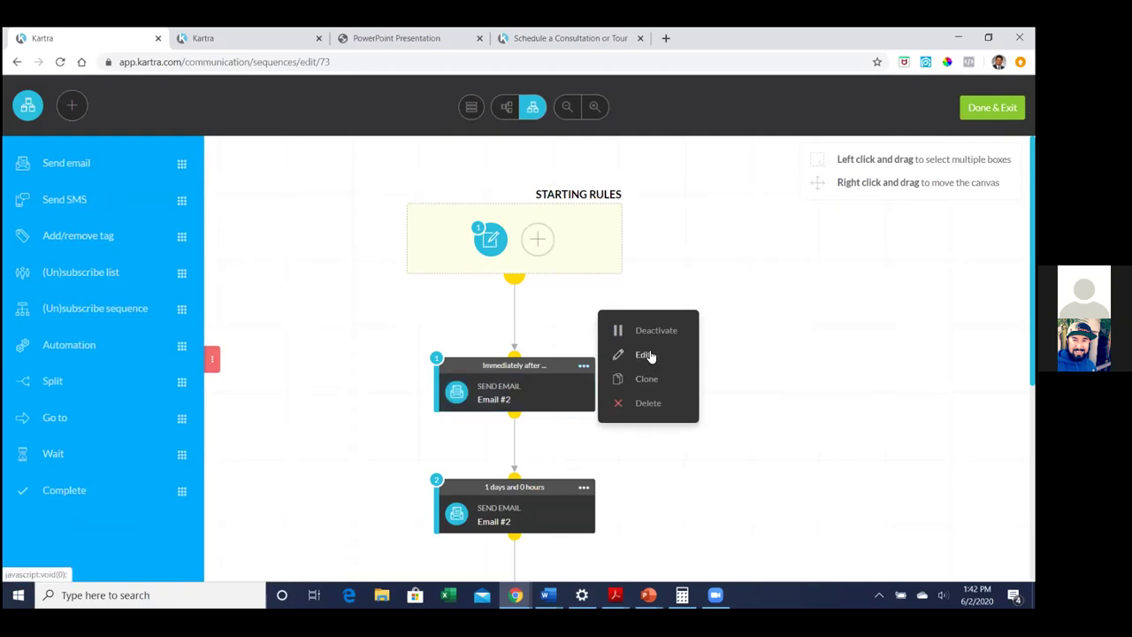
click(646, 354)
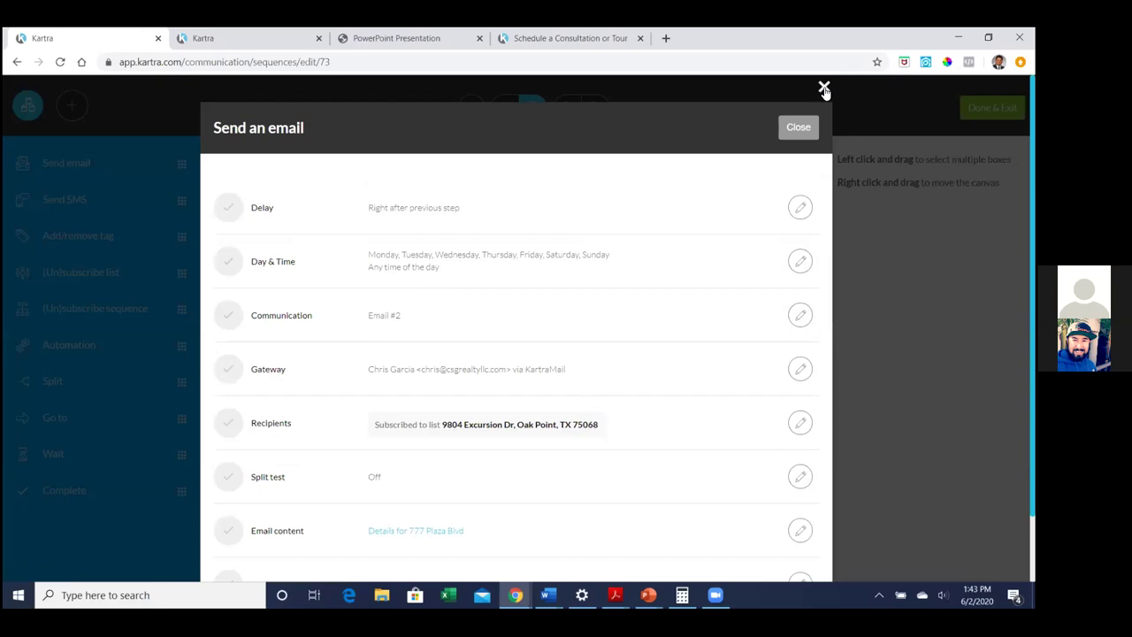
click(823, 89)
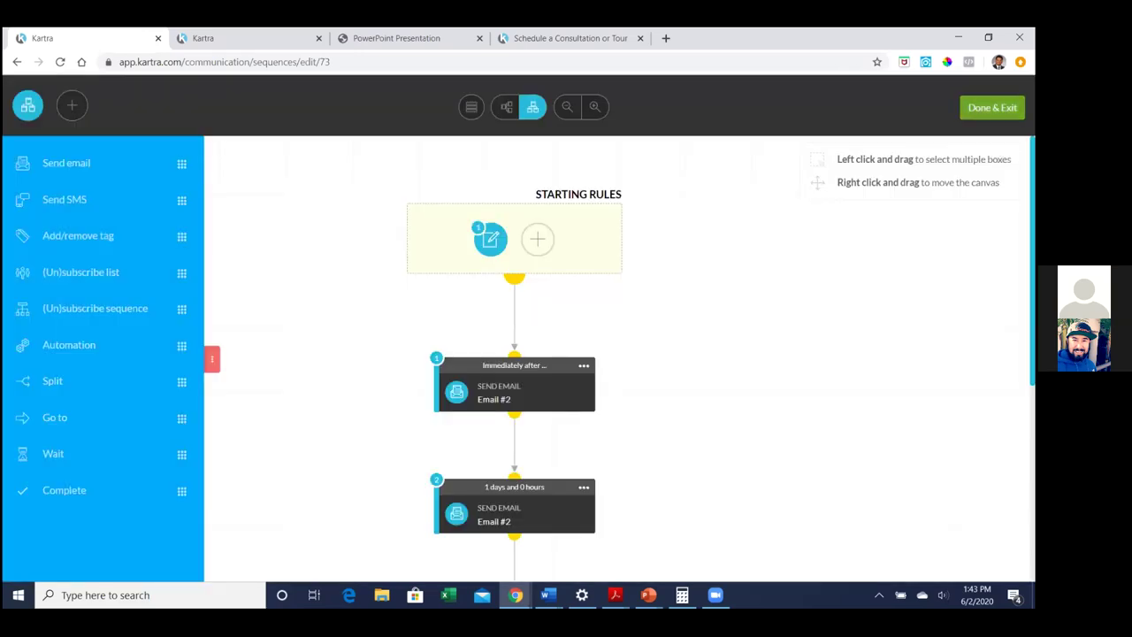
click(992, 107)
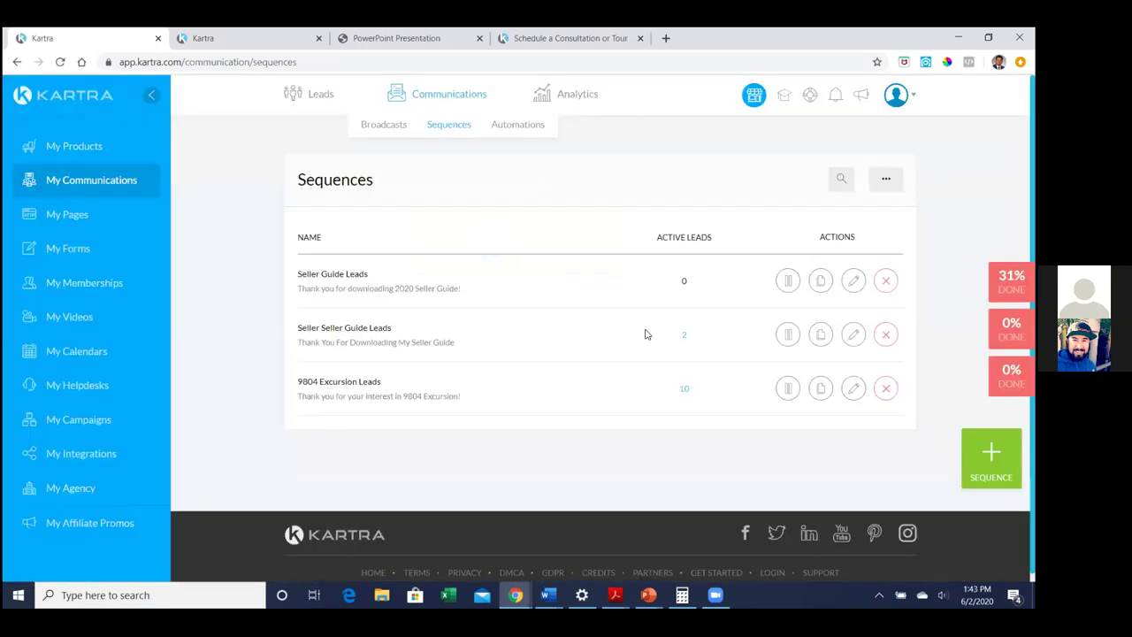
Delete the duplicate Seller Seller Guide Leads sequence and confirm the deletion
click(885, 281)
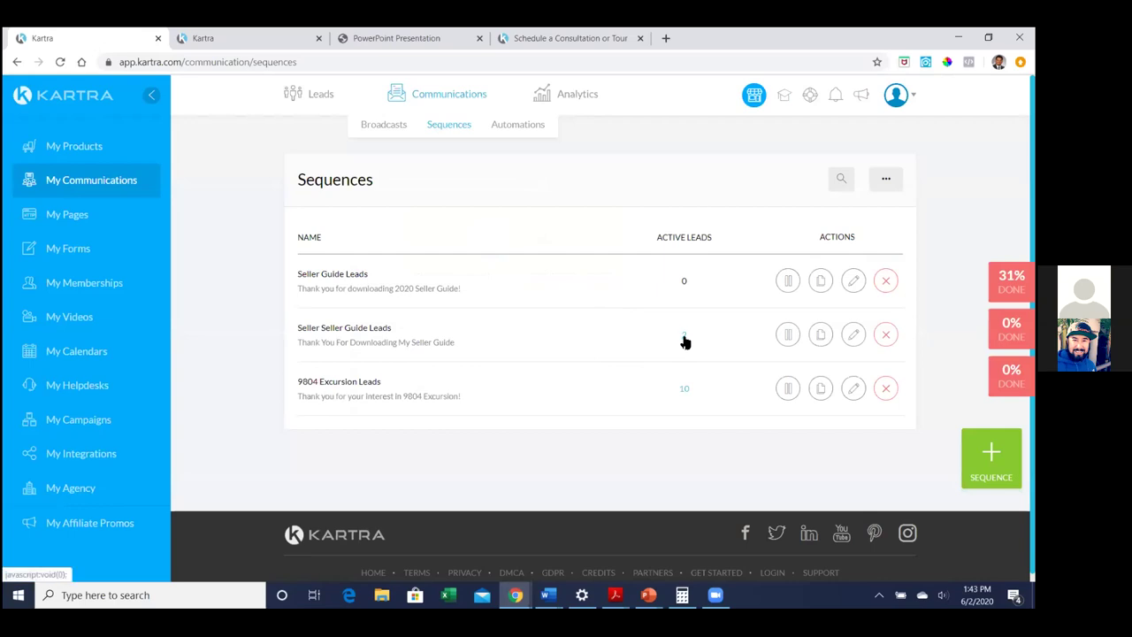
click(887, 336)
click(715, 137)
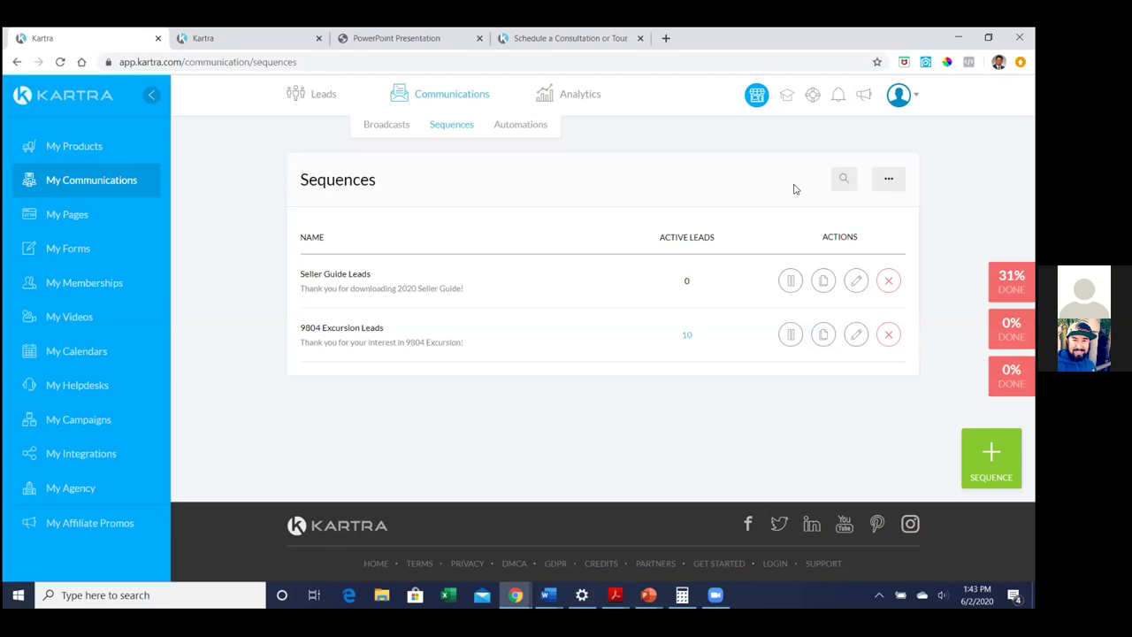
click(899, 97)
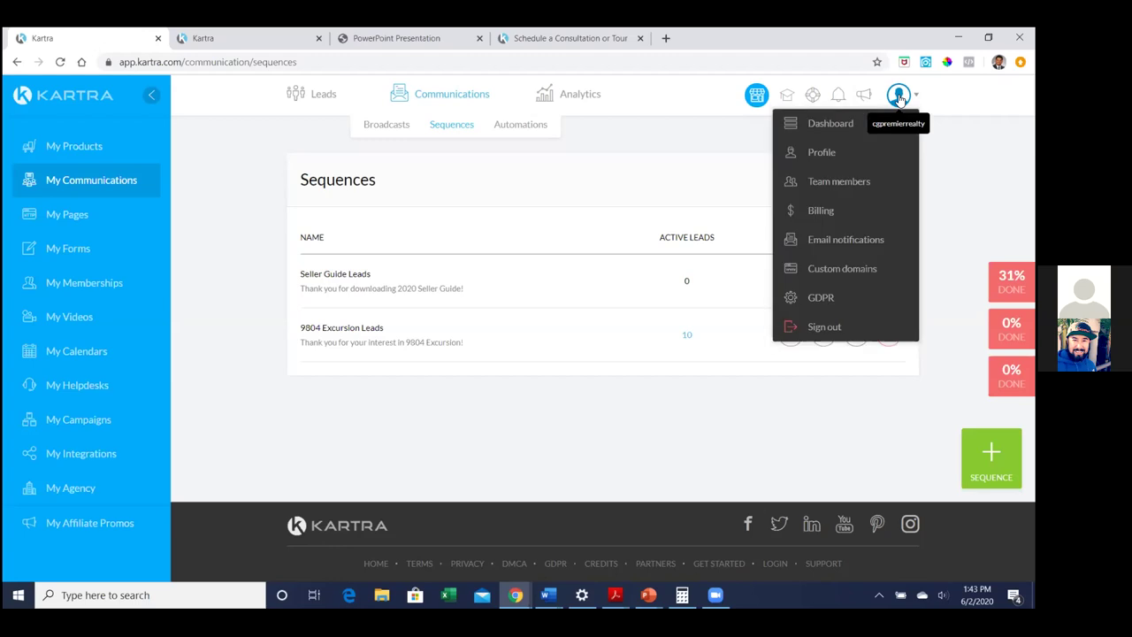
Navigate via Profile and My Integrations to the My Communications lead lists page
click(831, 150)
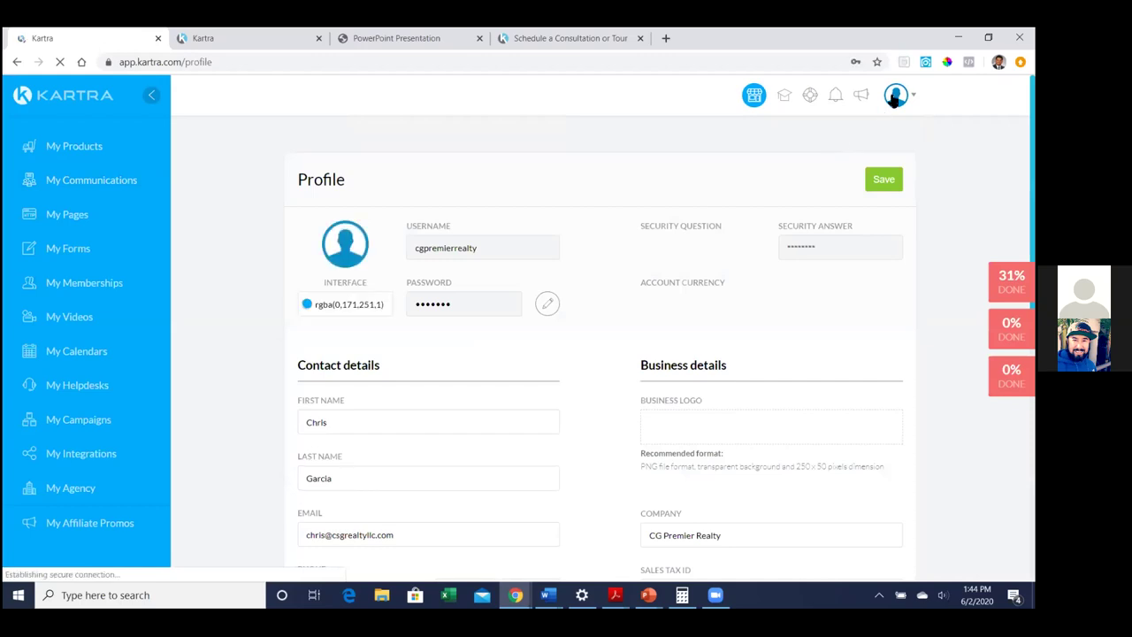
click(895, 97)
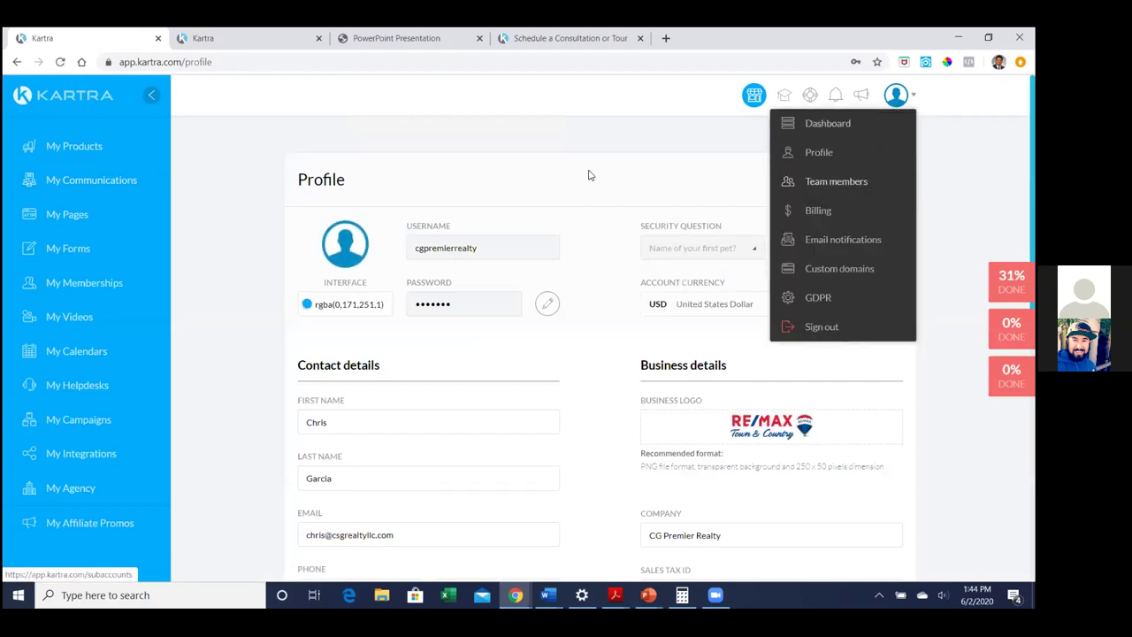
click(51, 454)
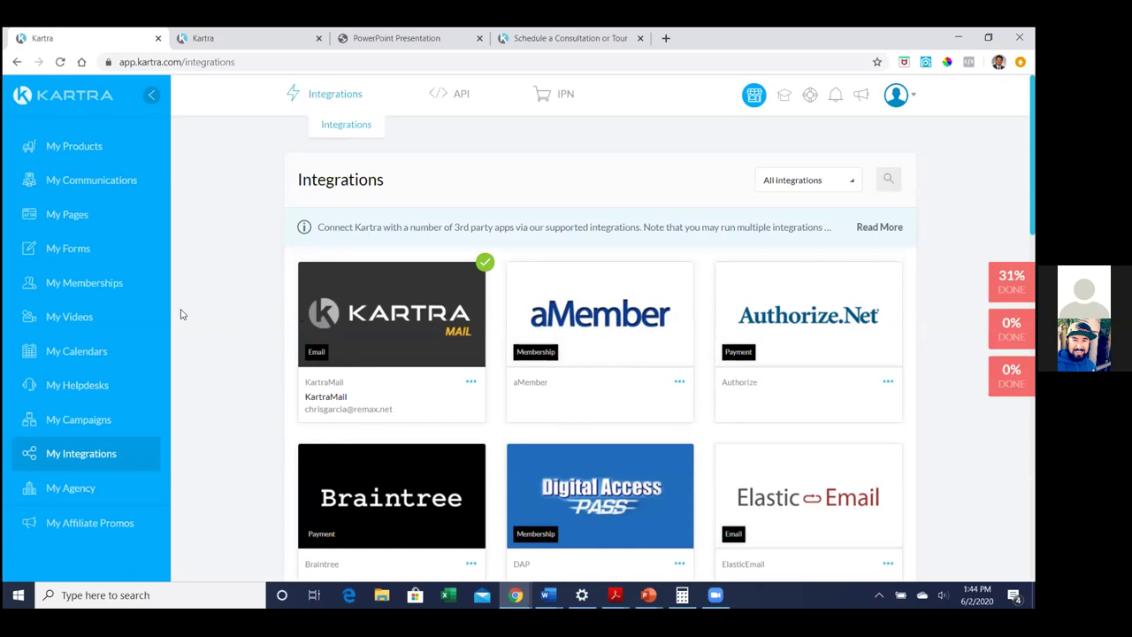
click(88, 184)
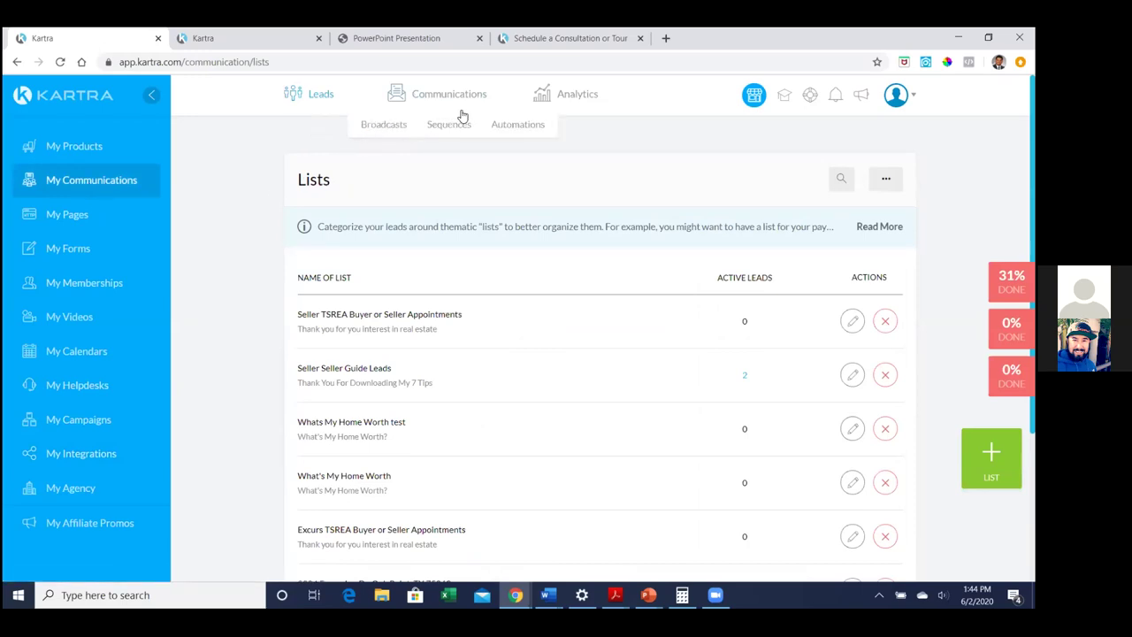
Reopen Seller Guide Leads from Sequences in the builder and auto-arrange its steps
click(453, 126)
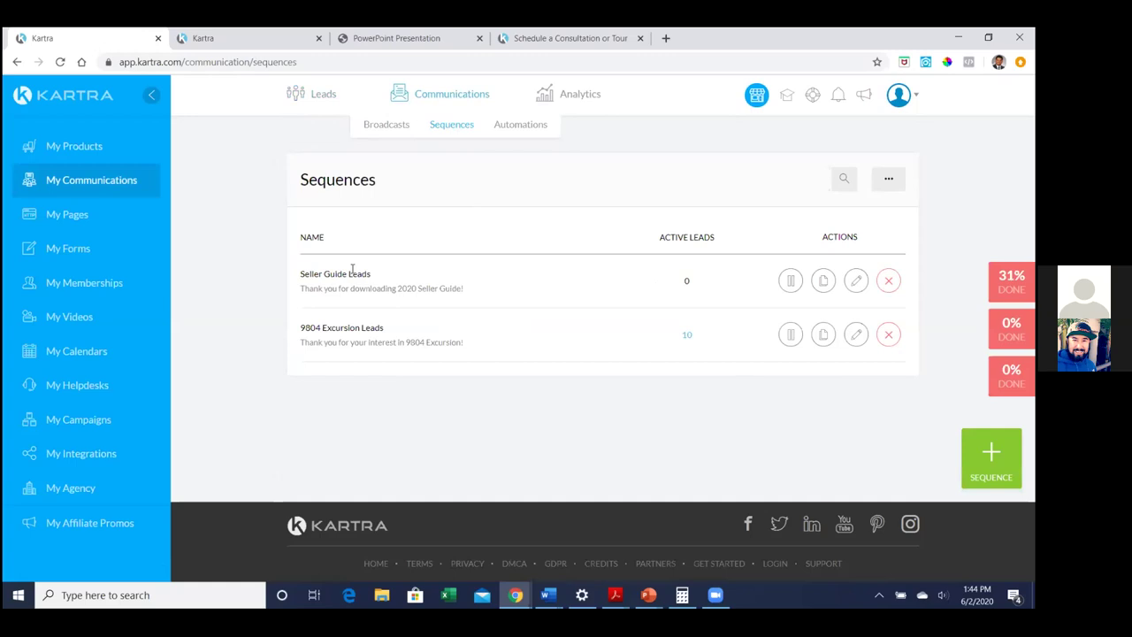
click(857, 281)
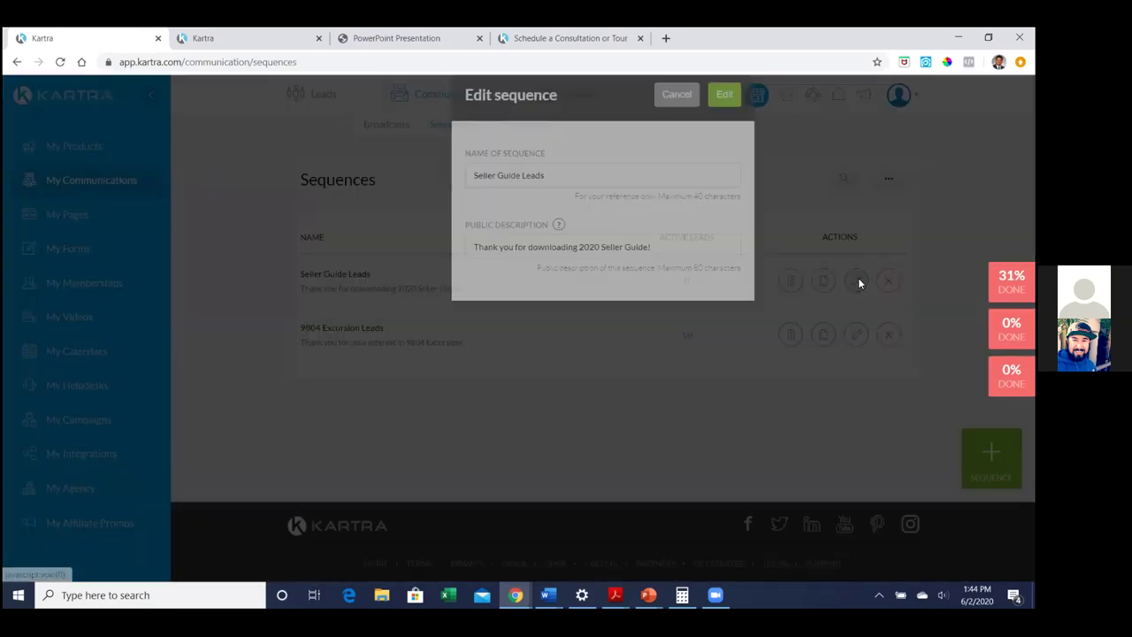
click(723, 128)
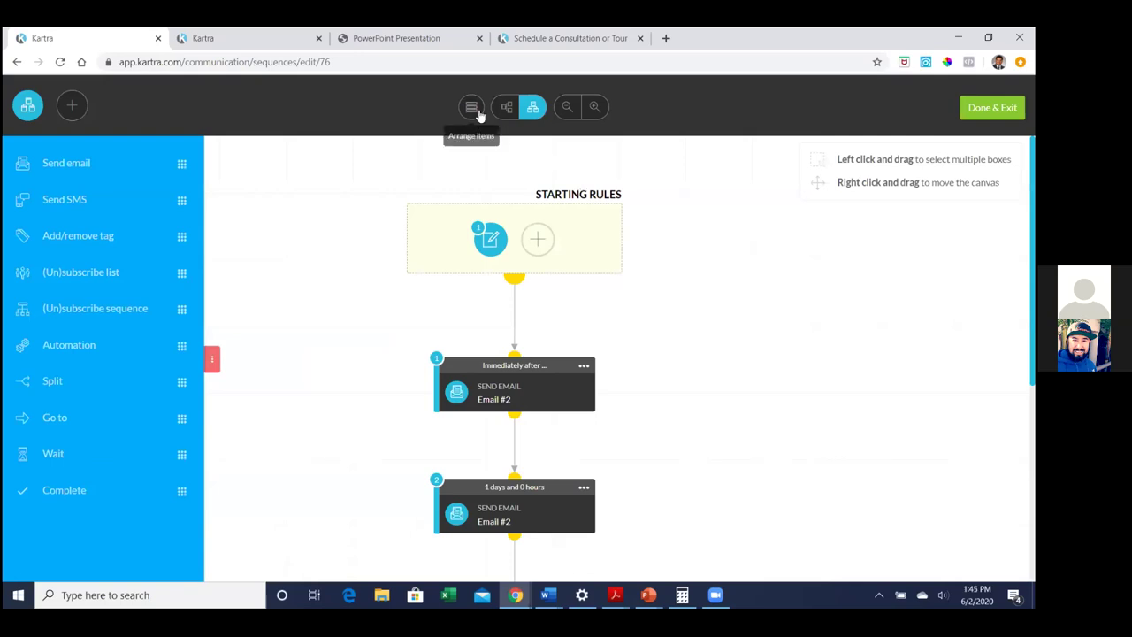
click(473, 108)
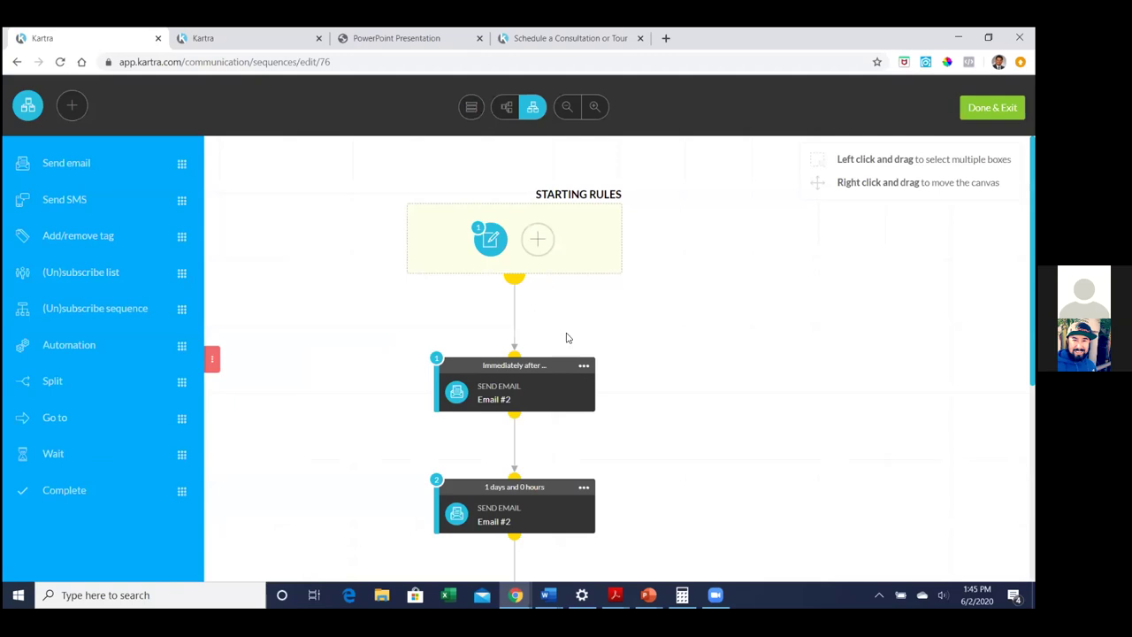
click(583, 365)
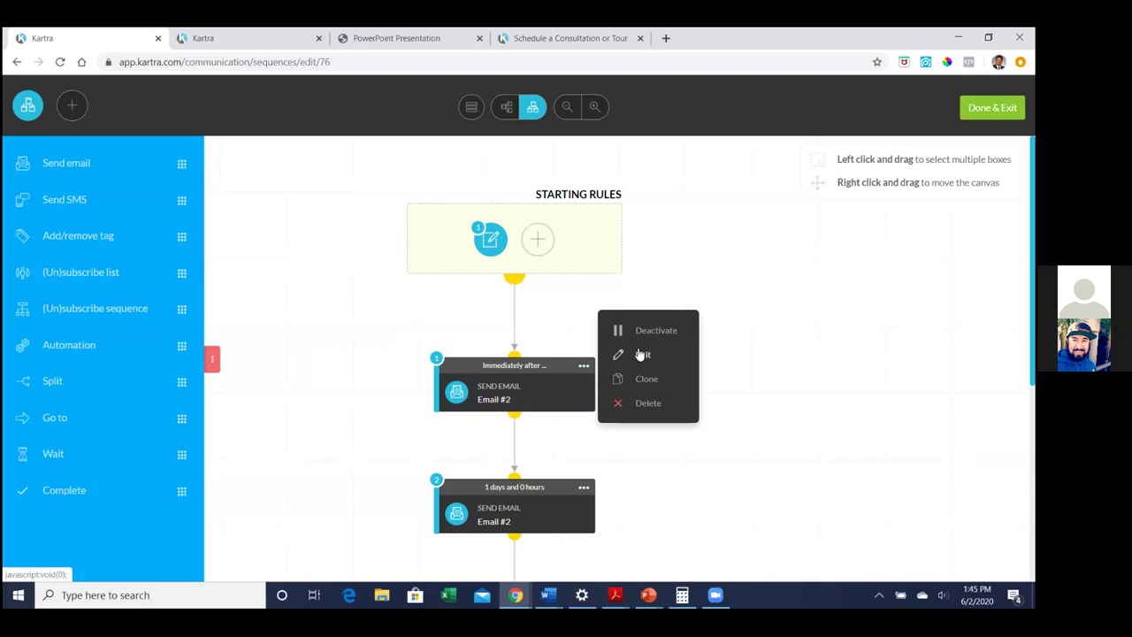
Set the first email step's send-from address to the saved sender and reply-to to match
click(640, 354)
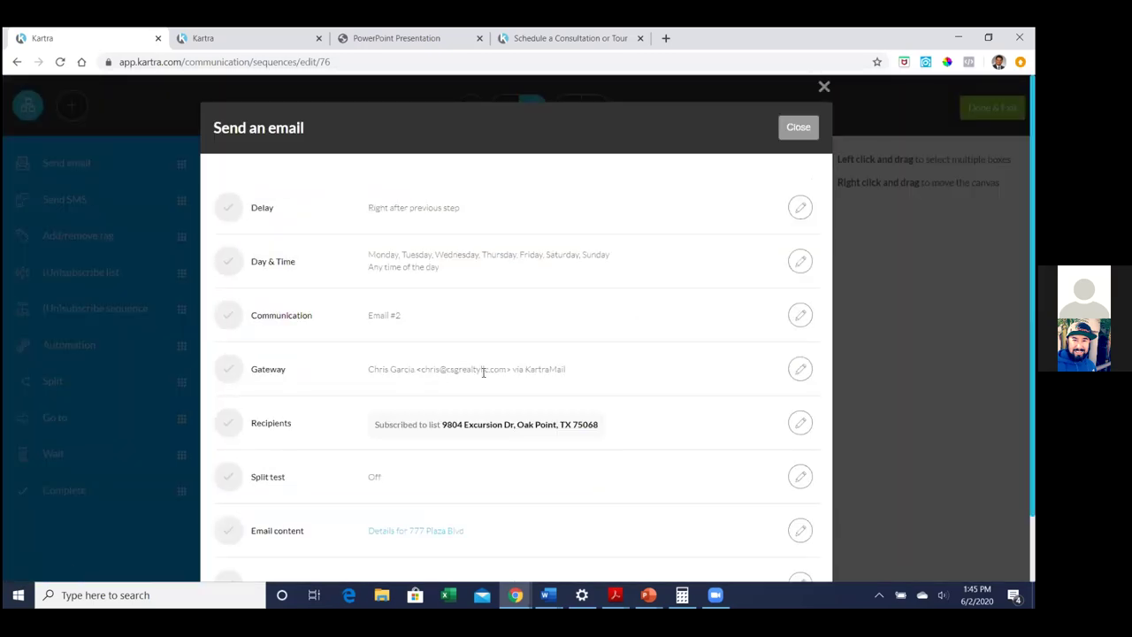
click(800, 368)
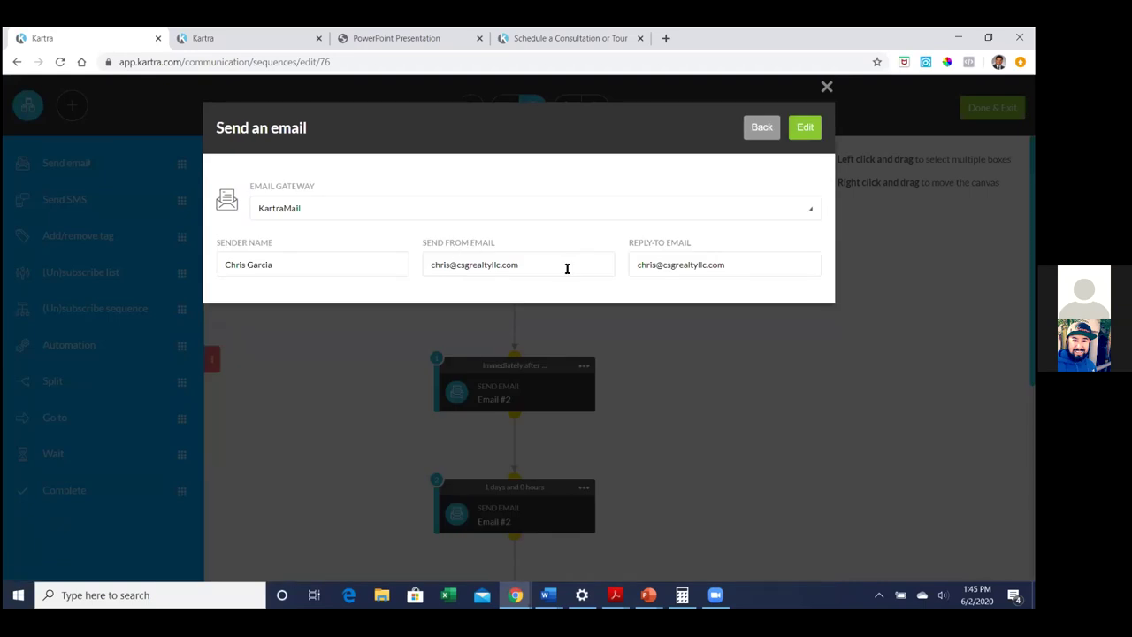
click(566, 268)
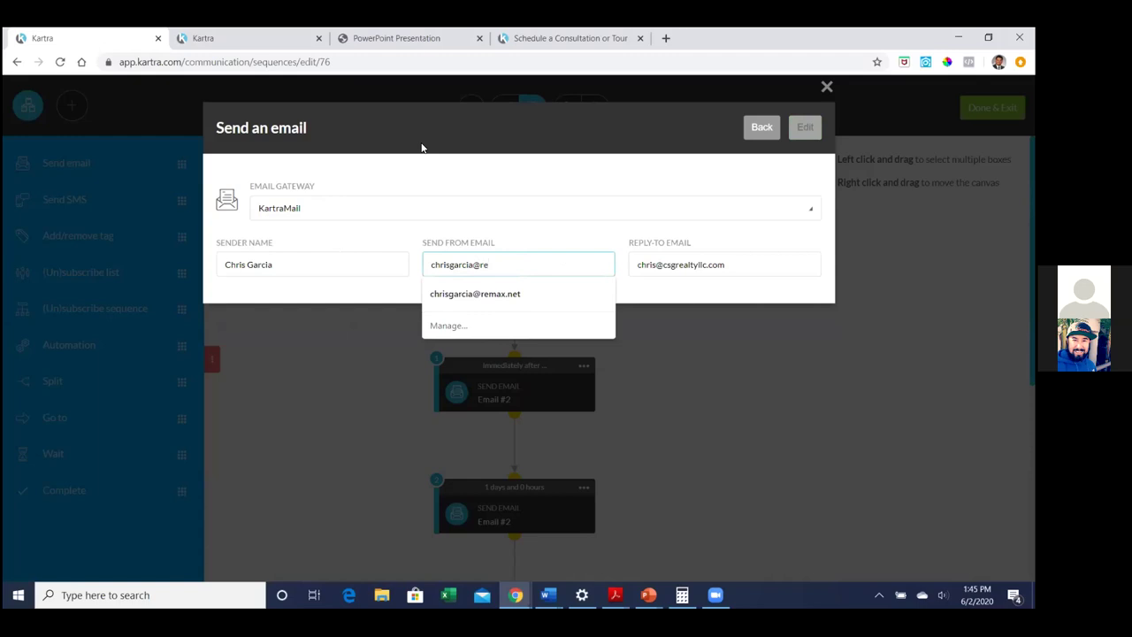
key(Down)
key(Return)
key(Tab)
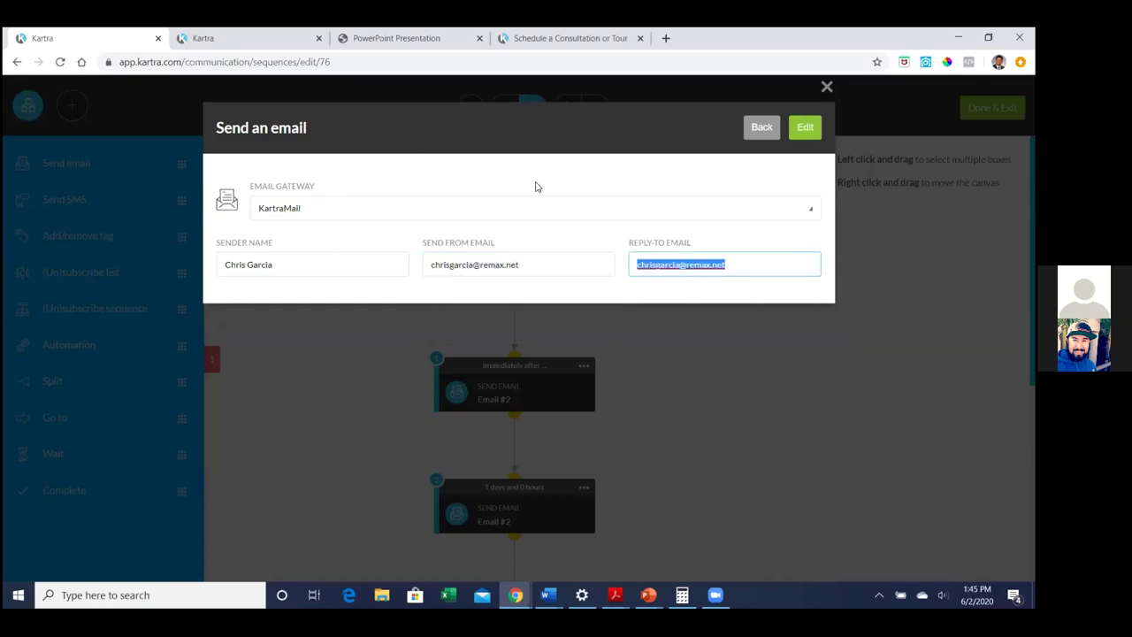
click(654, 189)
click(812, 133)
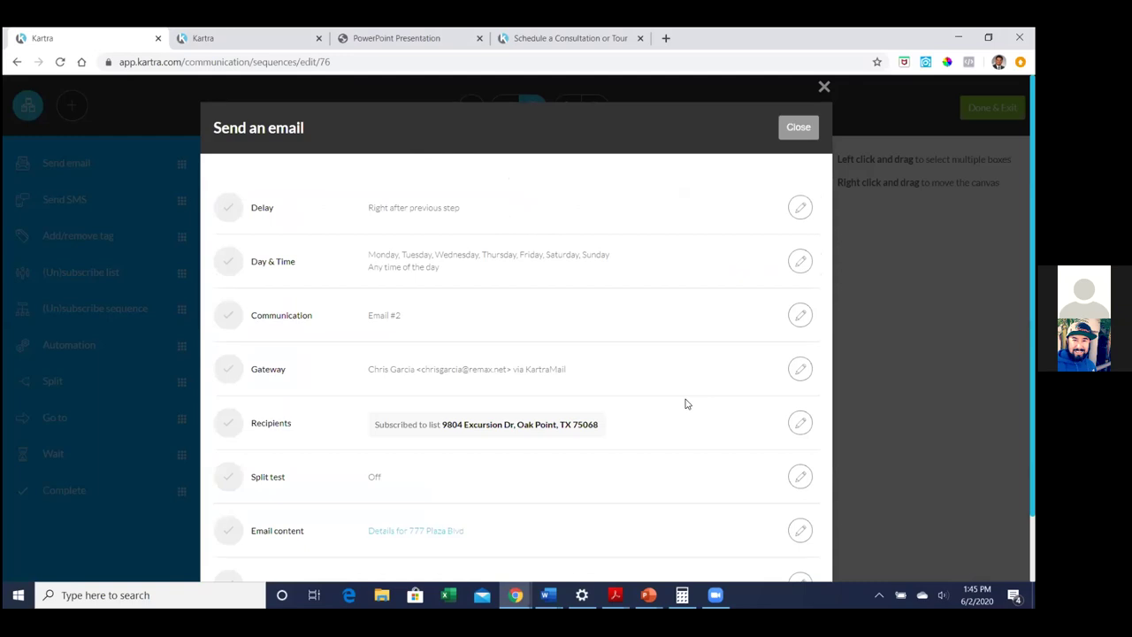
Close the first email step's settings and scroll down the sequence canvas
scroll(727, 353, down, 1)
scroll(727, 354, up, 1)
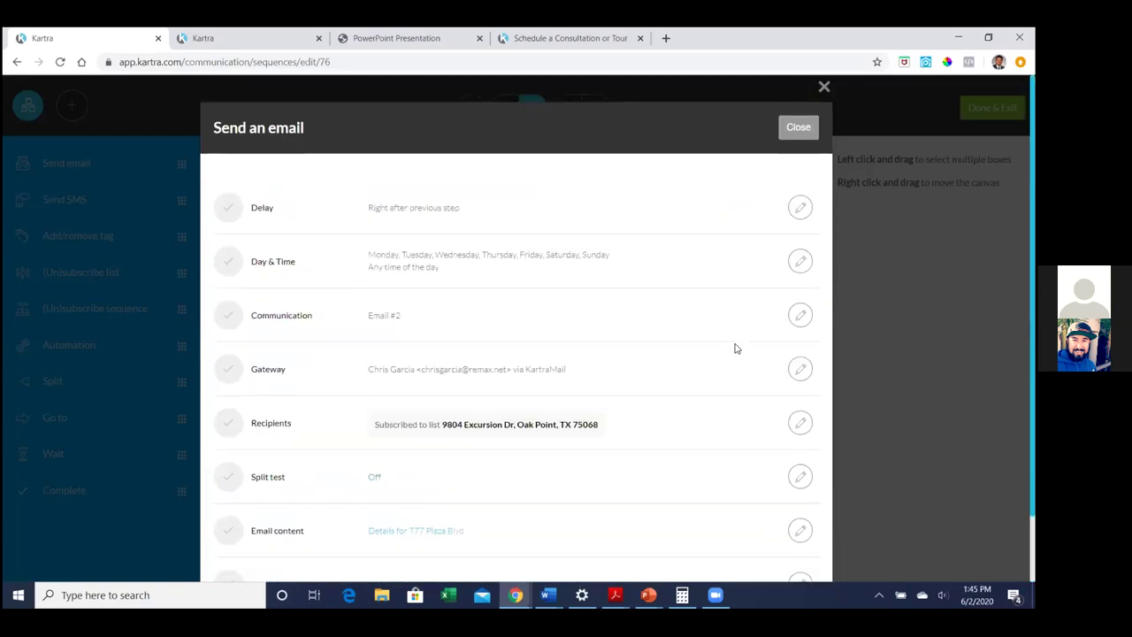
scroll(775, 240, down, 1)
scroll(770, 244, up, 1)
click(799, 129)
scroll(684, 403, down, 3)
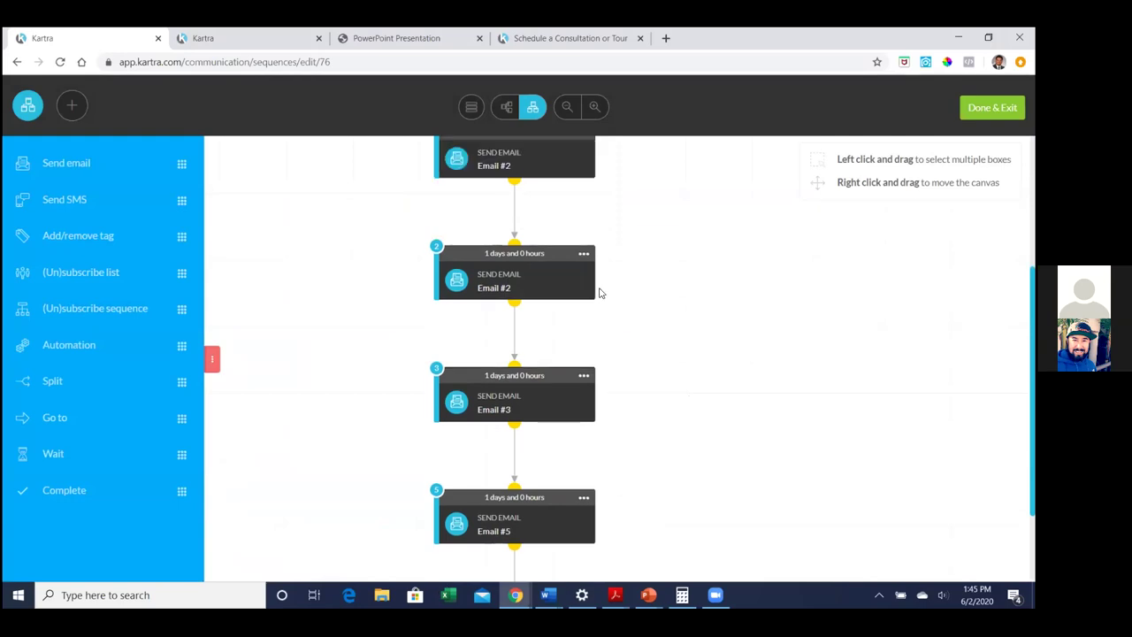
Switch the second email step's send-from and reply-to to the other saved sender address, then save
click(584, 352)
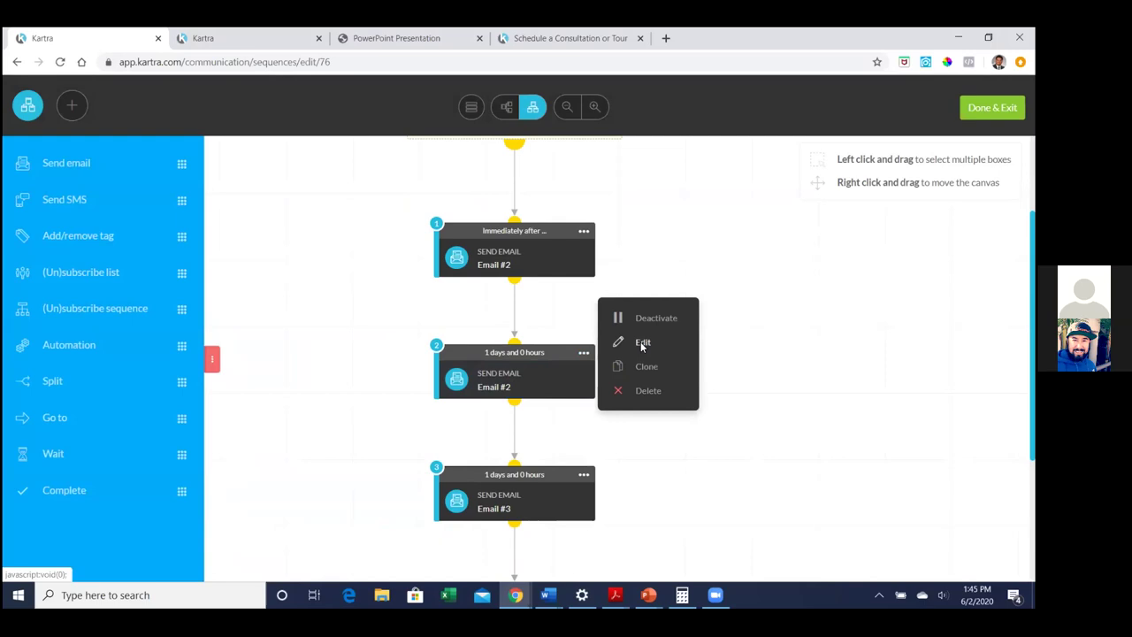
click(642, 345)
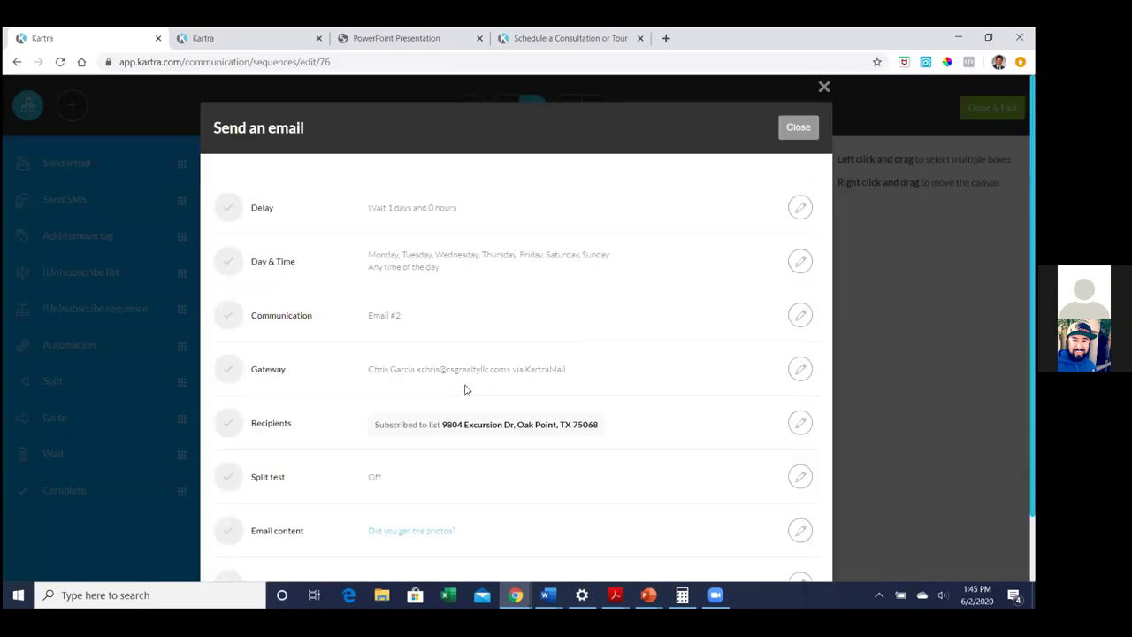
click(799, 368)
double_click(546, 262)
key(BackSpace)
key(BackSpace)
key(BackSpace)
key(BackSpace)
key(BackSpace)
key(BackSpace)
key(BackSpace)
key(BackSpace)
key(BackSpace)
key(BackSpace)
key(BackSpace)
key(BackSpace)
key(BackSpace)
key(BackSpace)
key(BackSpace)
key(BackSpace)
key(BackSpace)
key(BackSpace)
key(BackSpace)
key(BackSpace)
text(chri)
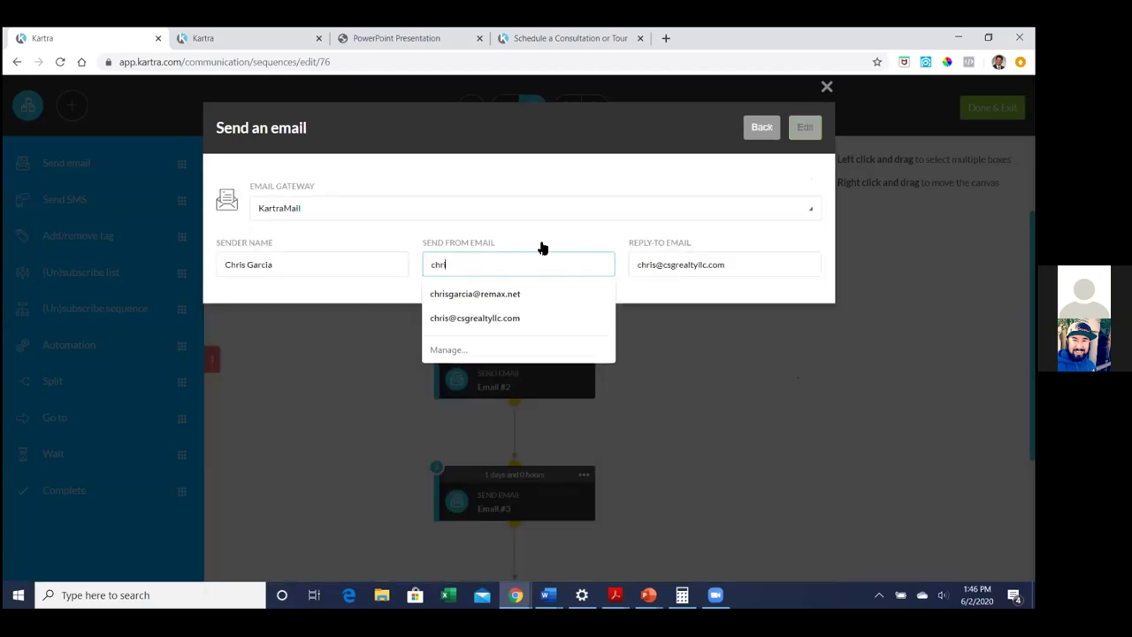
click(537, 296)
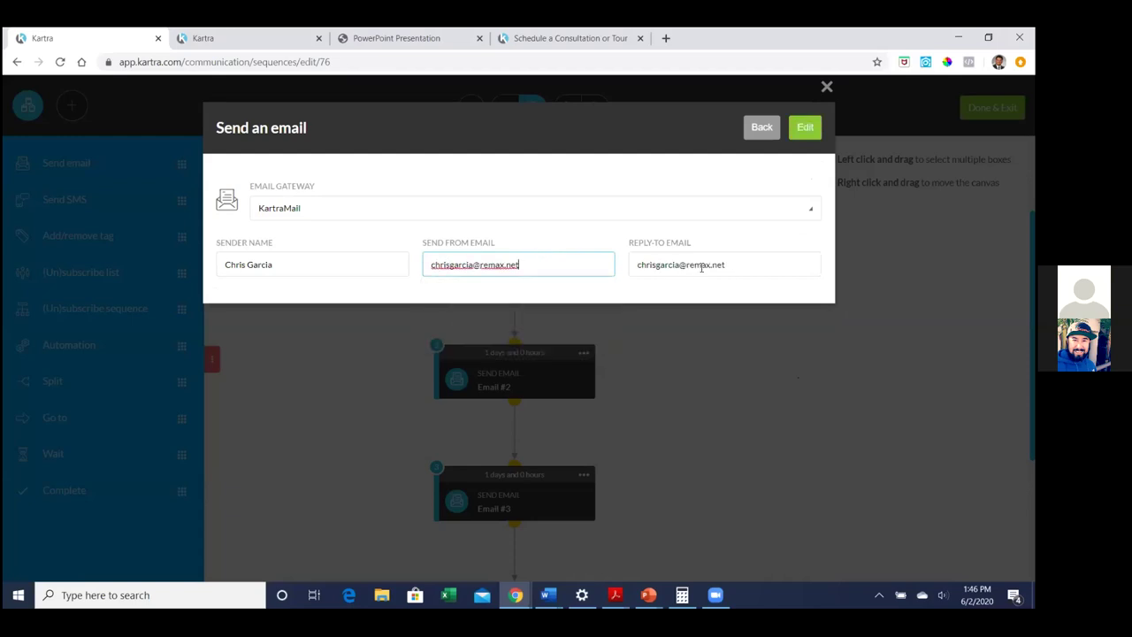
double_click(701, 266)
click(803, 129)
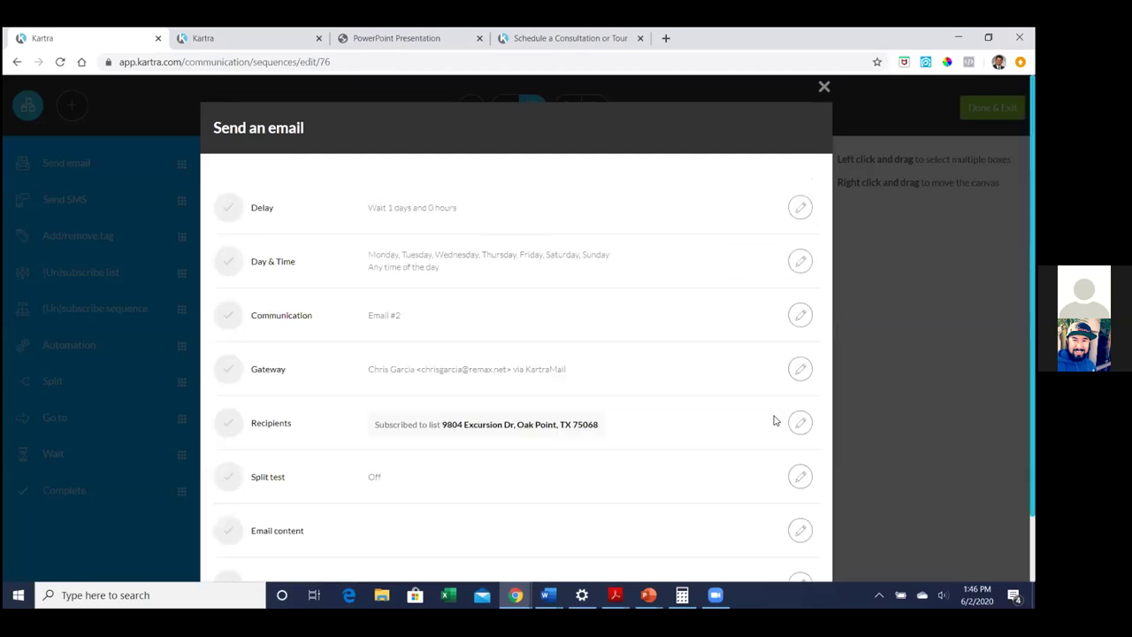
click(823, 89)
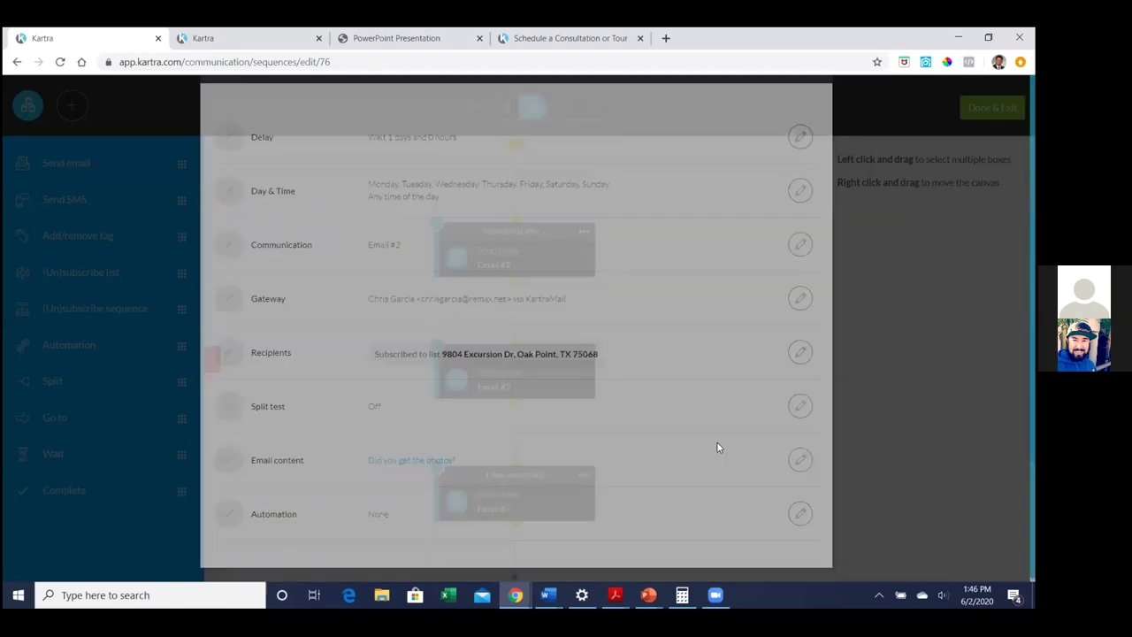
right_click(598, 482)
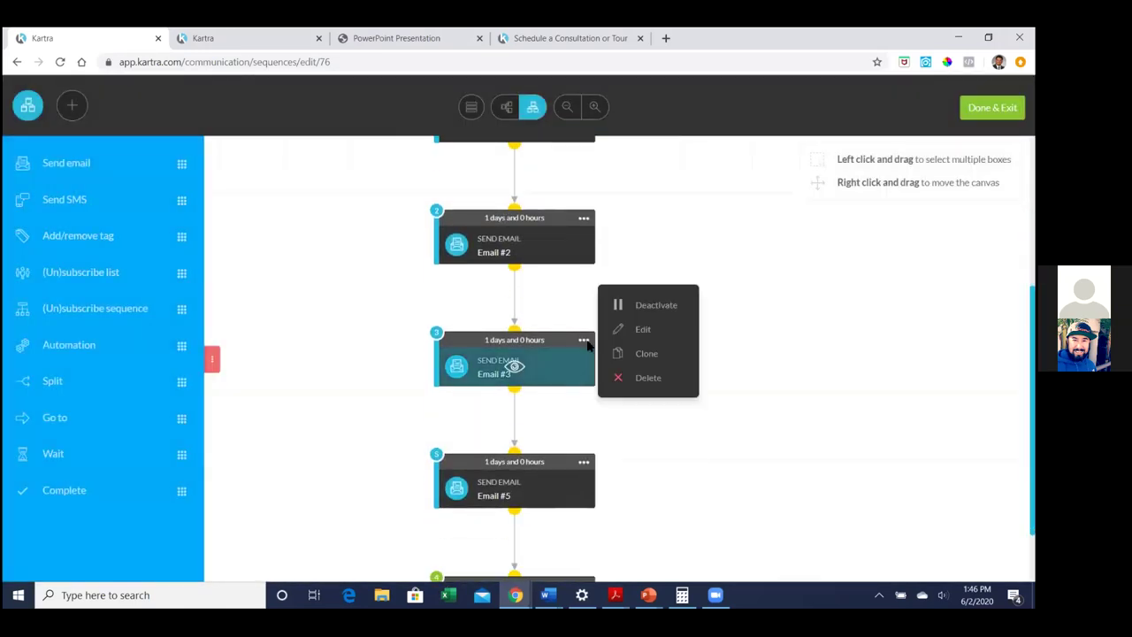
Review the Email #3 step's options, then exit the editor to the Sequences list
click(584, 339)
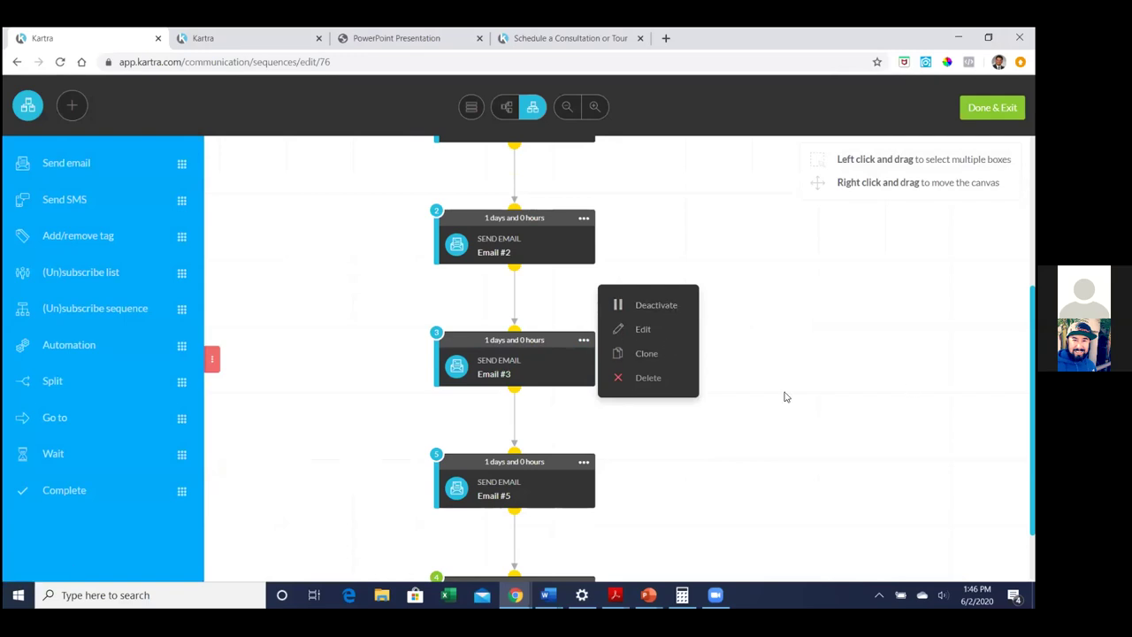
scroll(786, 397, up, 2)
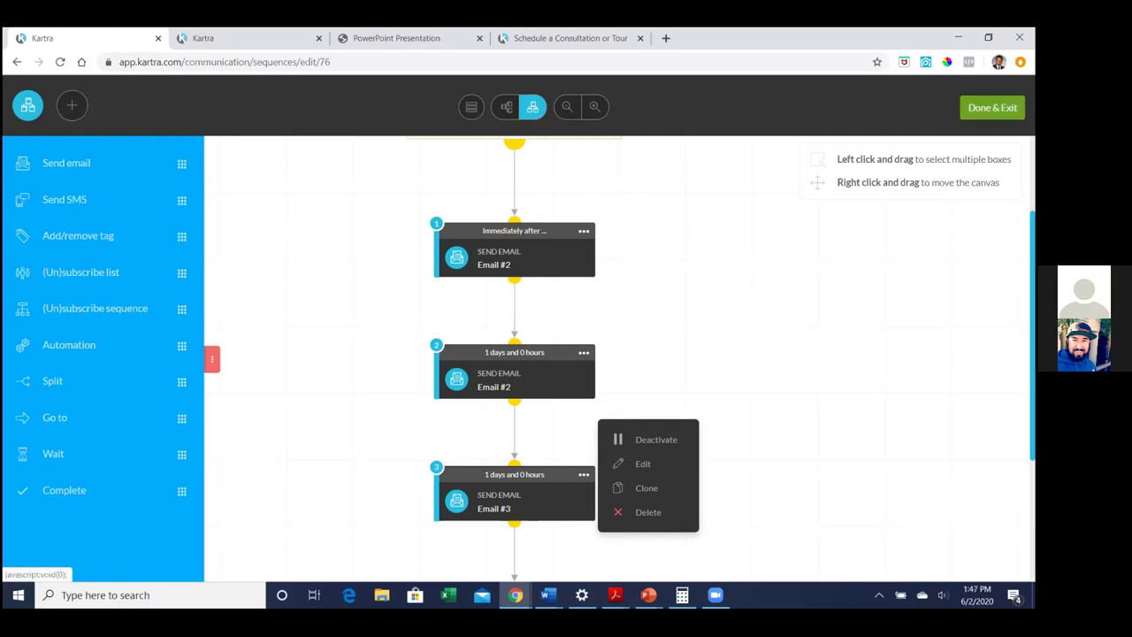
click(992, 107)
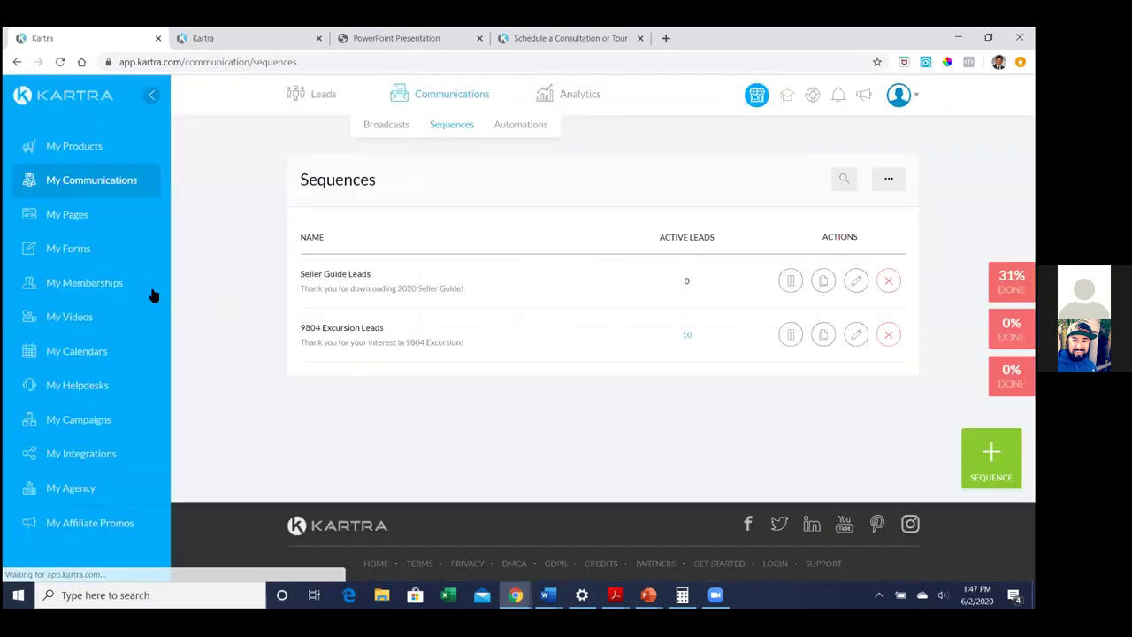
Browse the My Pages thumbnails, including Seller Seller Guide Opt-In and Thank You pages
click(76, 215)
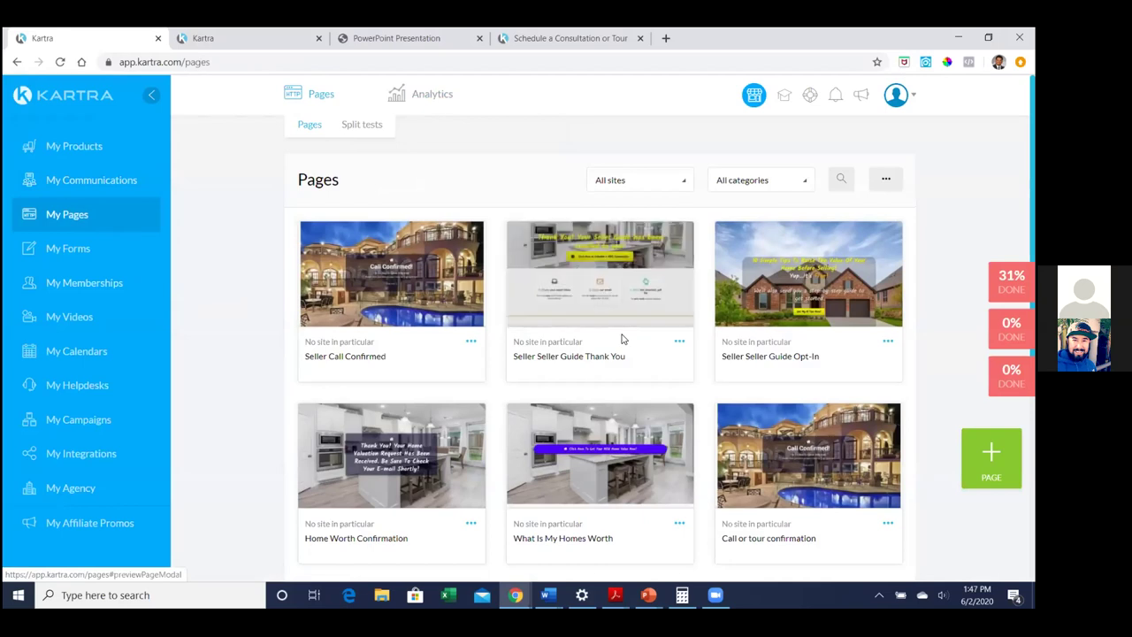
scroll(621, 338, down, 1)
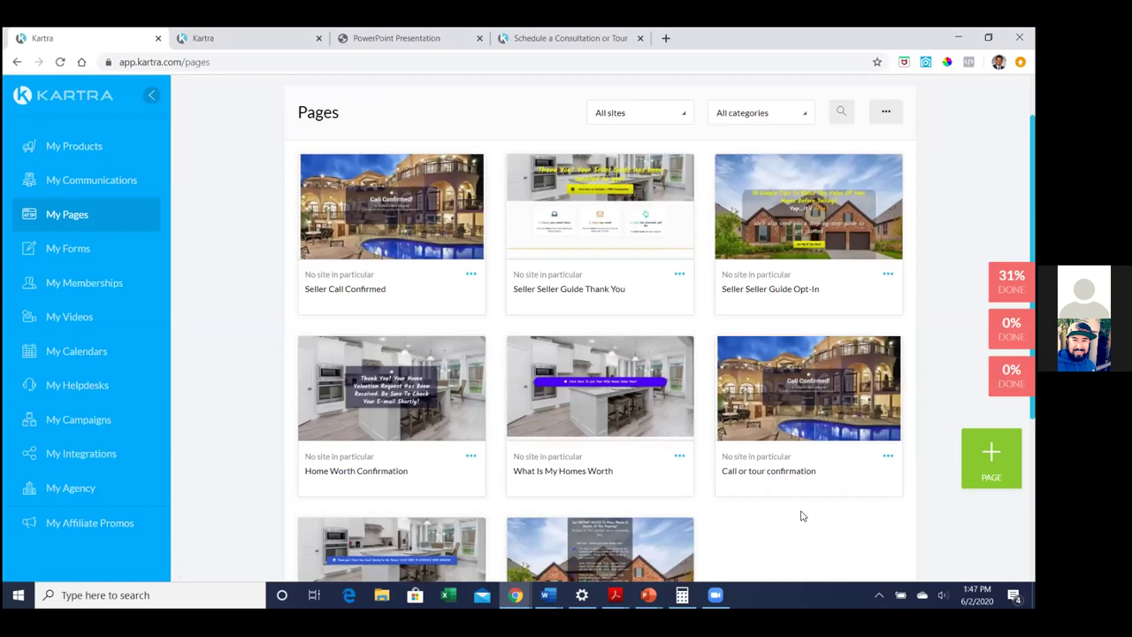
scroll(802, 516, down, 2)
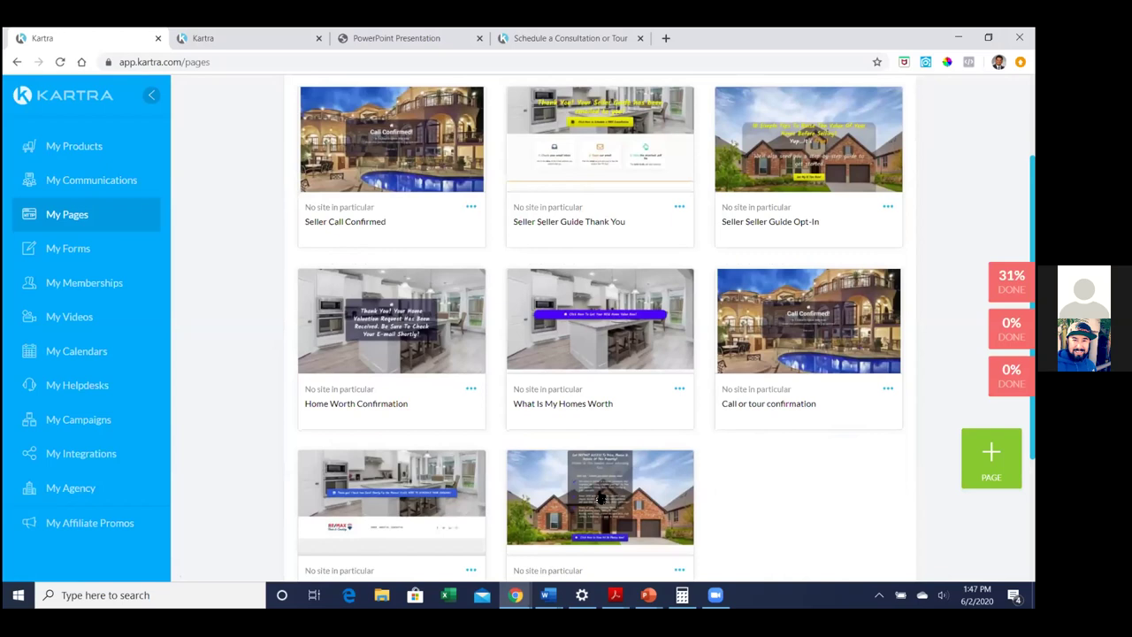
scroll(595, 476, down, 1)
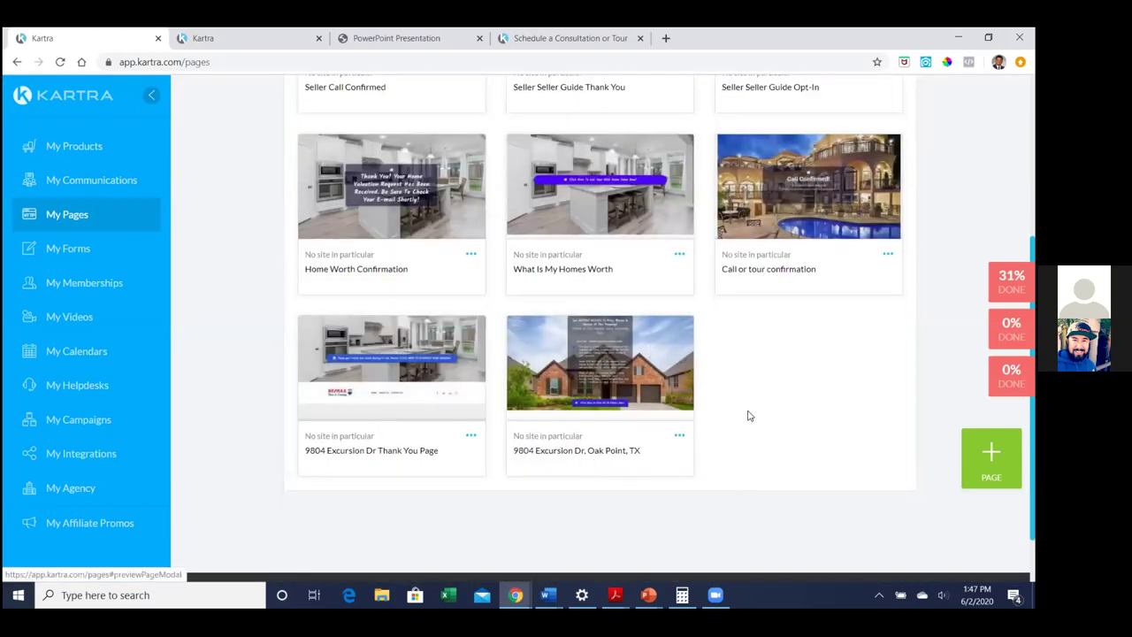
scroll(750, 417, up, 1)
scroll(751, 419, up, 2)
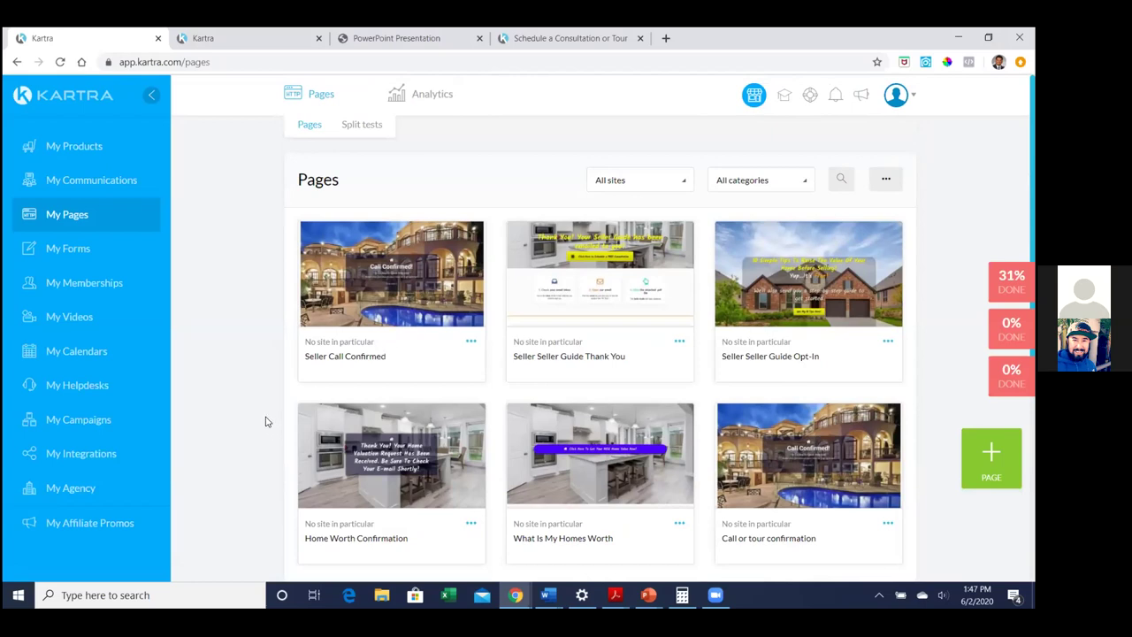
scroll(265, 422, down, 1)
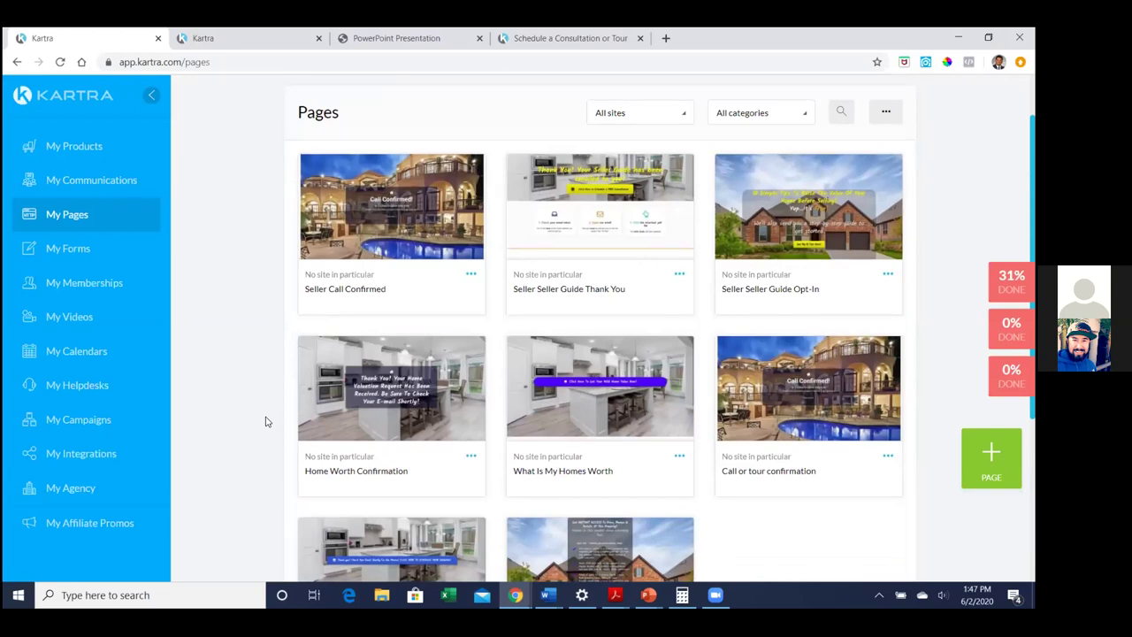
Rename the page from 'Seller Seller Guide Thank You' to 'Seller Guide Thank You' and open it for editing
click(679, 275)
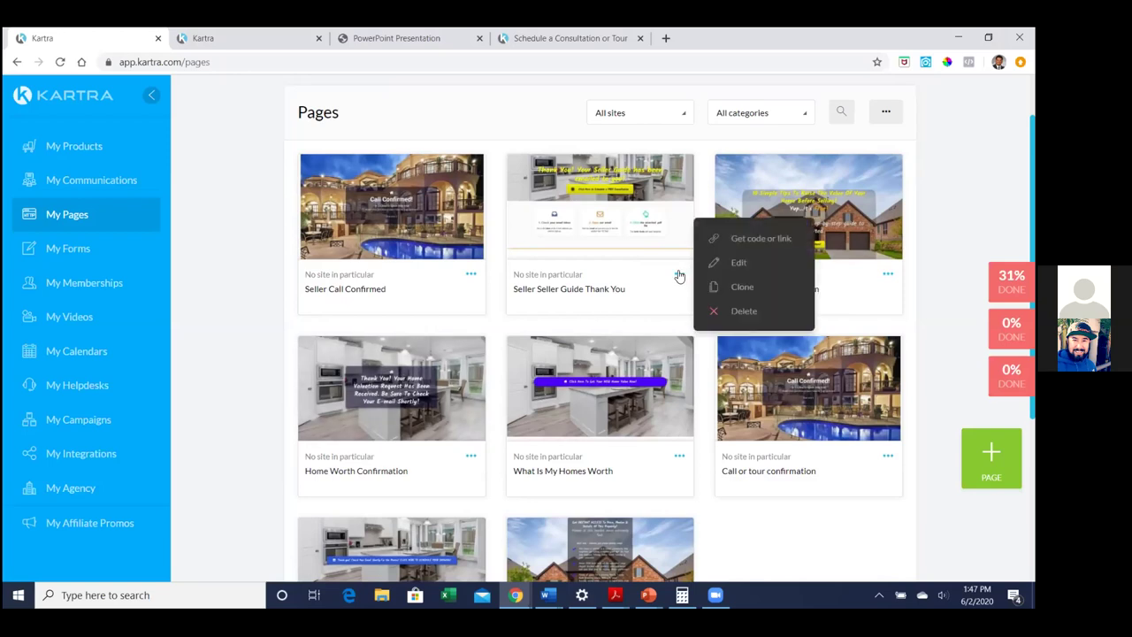
click(733, 261)
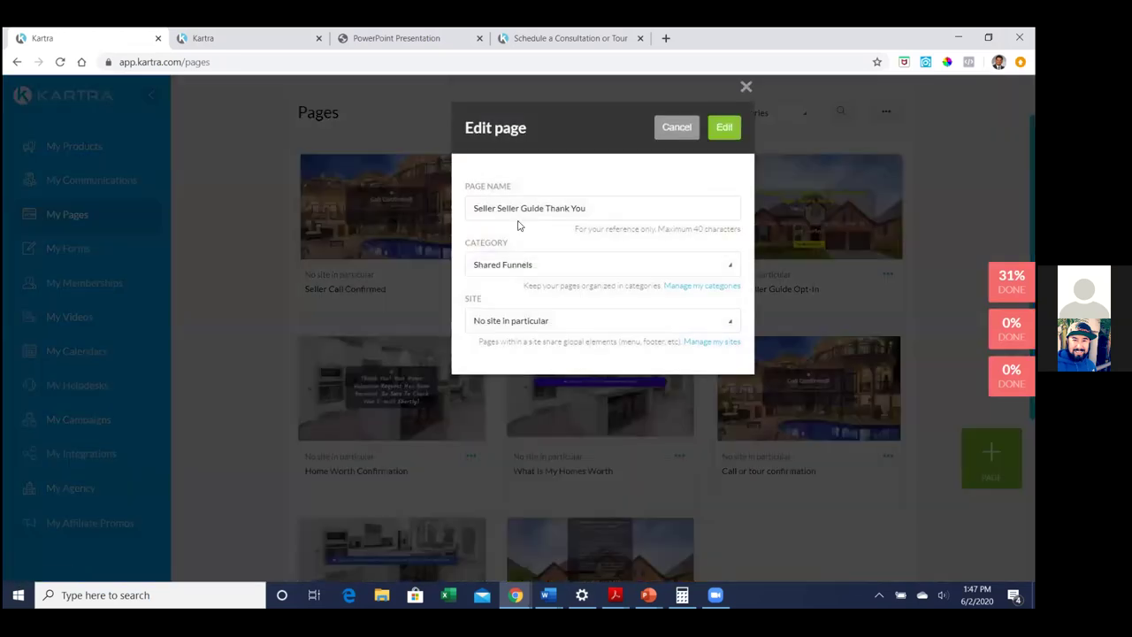
click(498, 211)
key(shift+Home)
key(BackSpace)
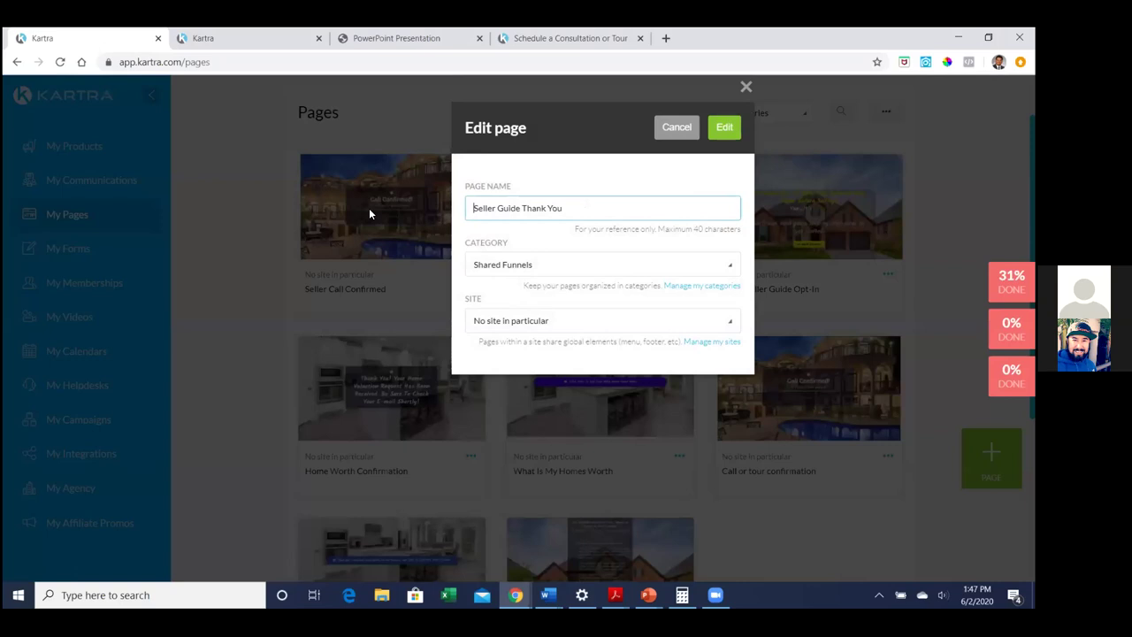
click(725, 127)
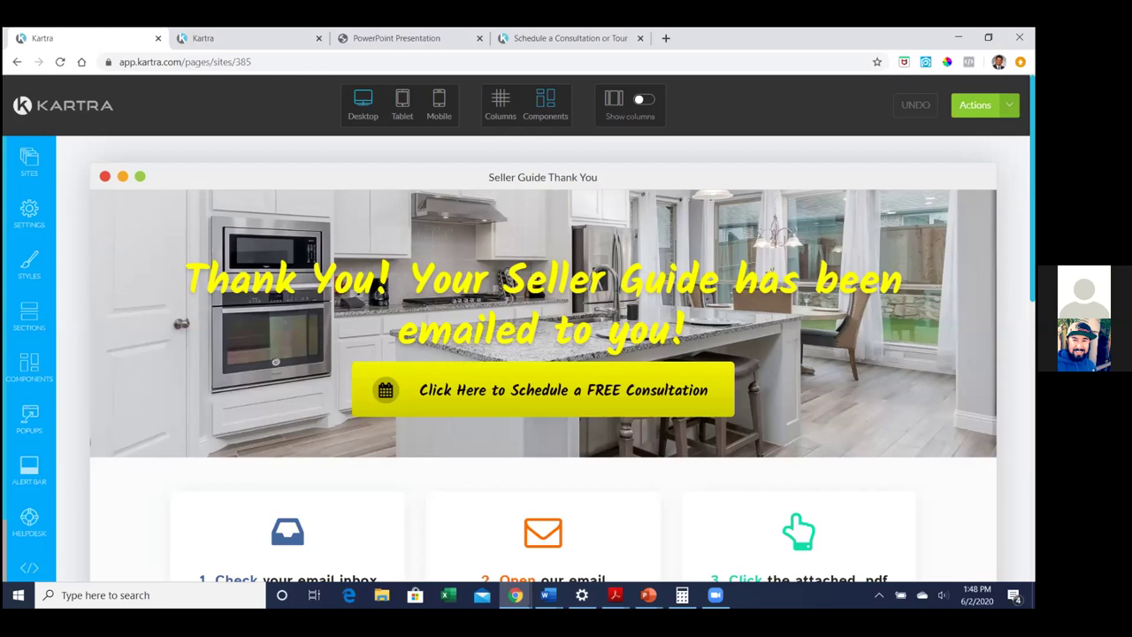
Show the page's Tracking Code settings with the head, body, footer and Facebook ads code boxes
click(28, 214)
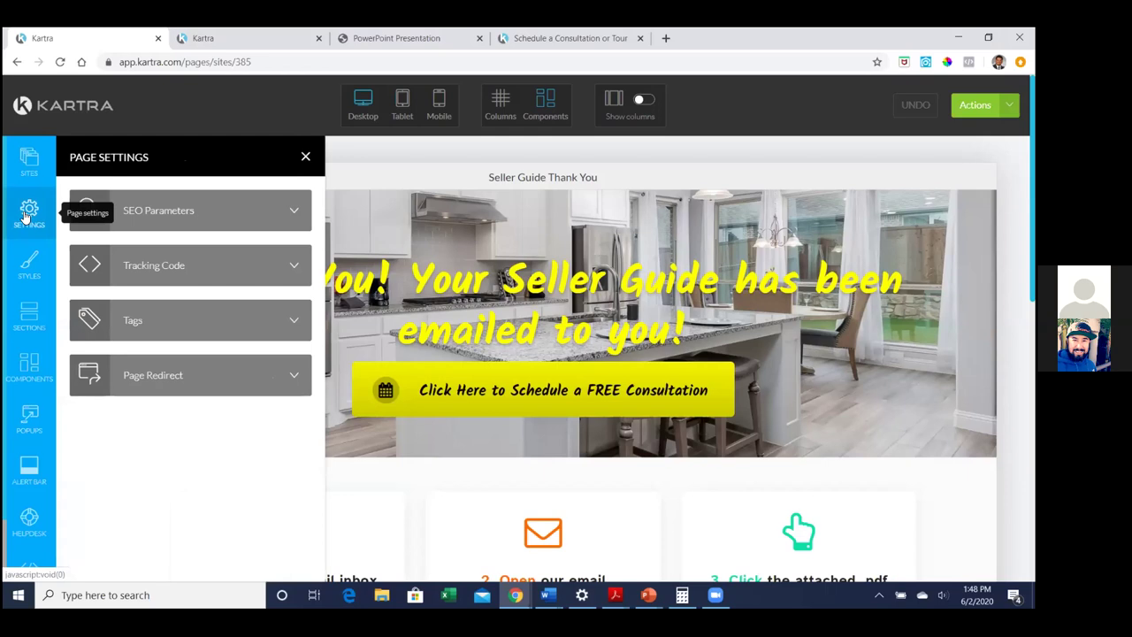
click(171, 268)
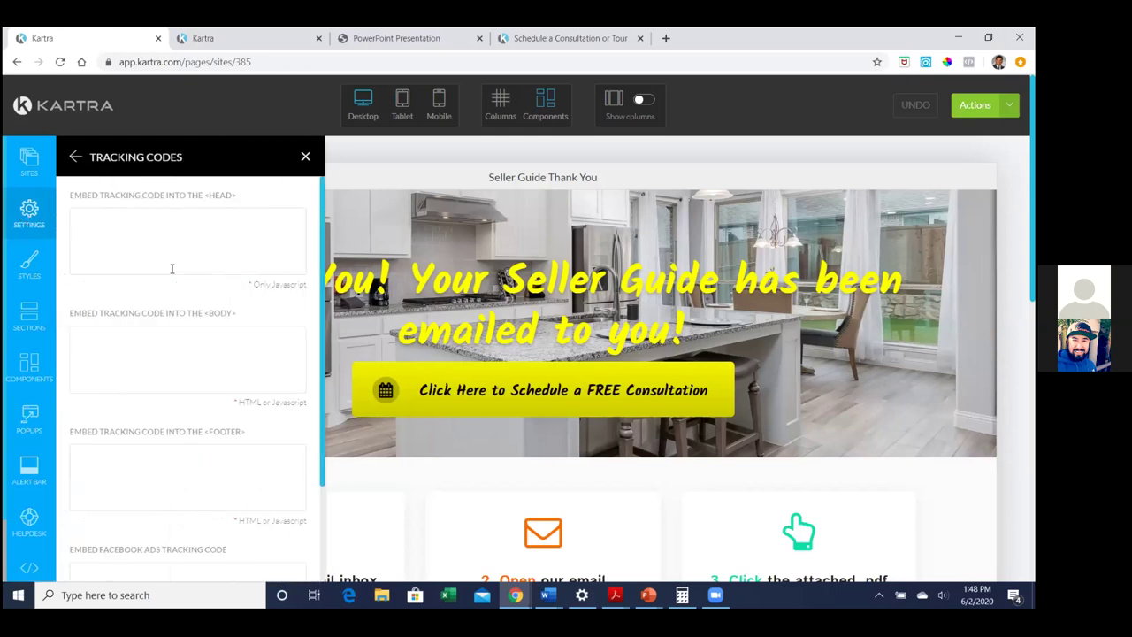
scroll(171, 268, down, 3)
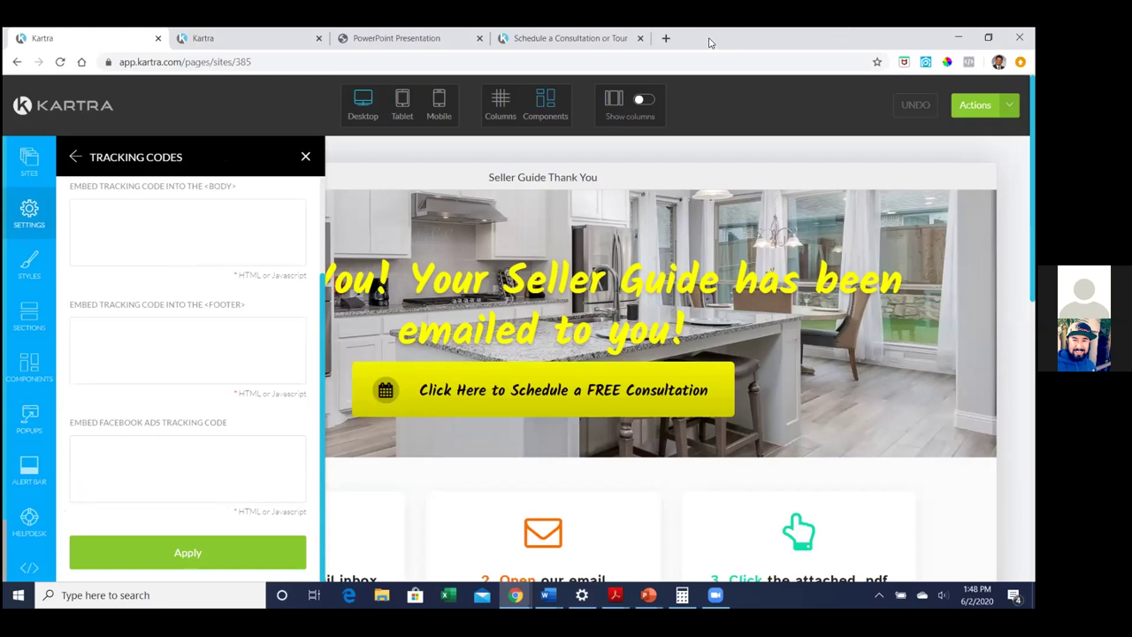
Load the Facebook website in a new browser tab
click(665, 39)
text(facebook.com)
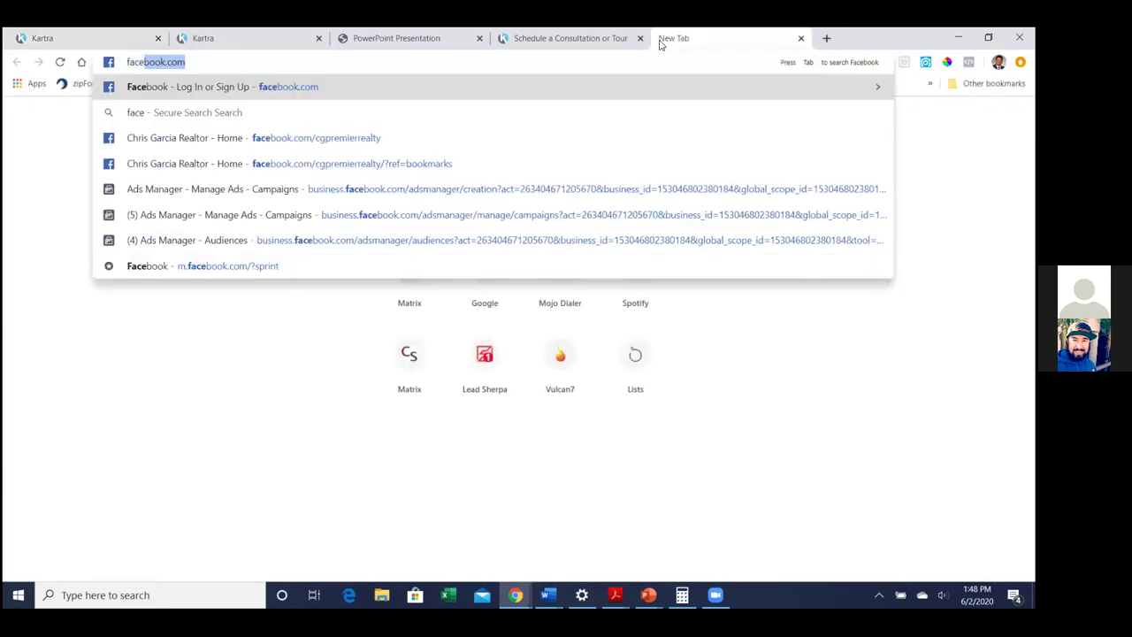
key(Return)
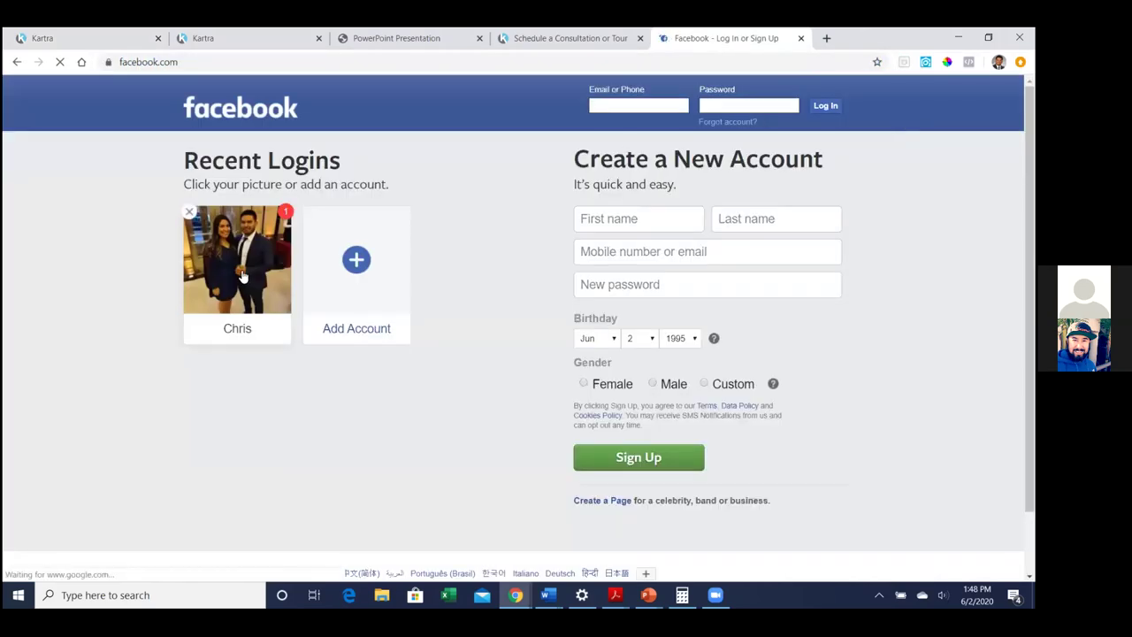
Log in to the saved recent account with its password, succeeding on the second attempt
click(241, 272)
text(•••••••••)
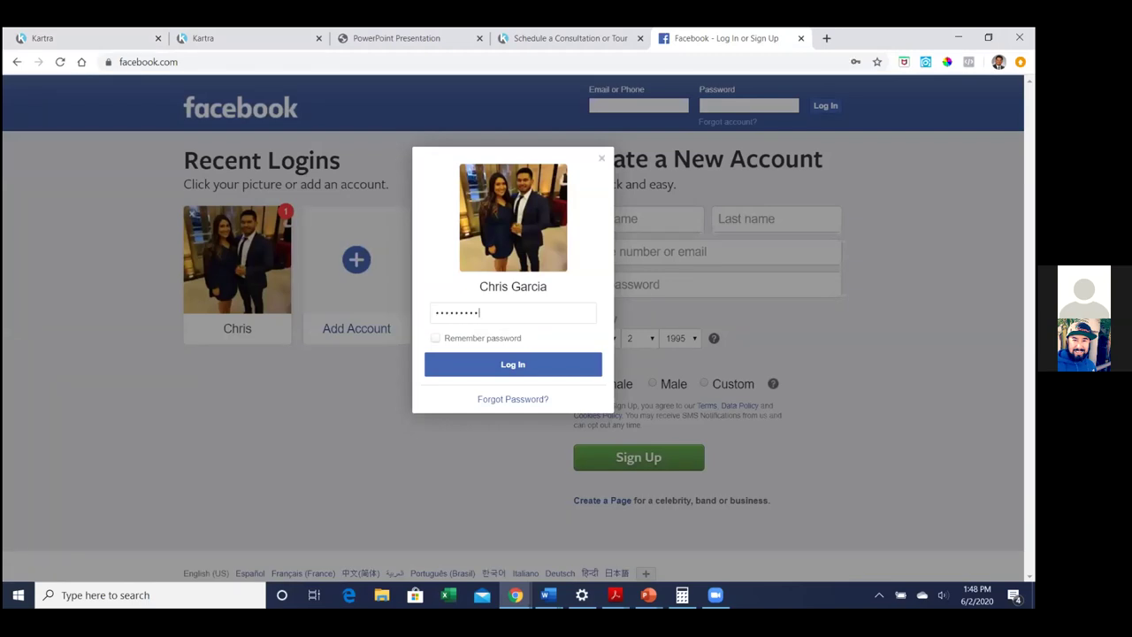
key(Return)
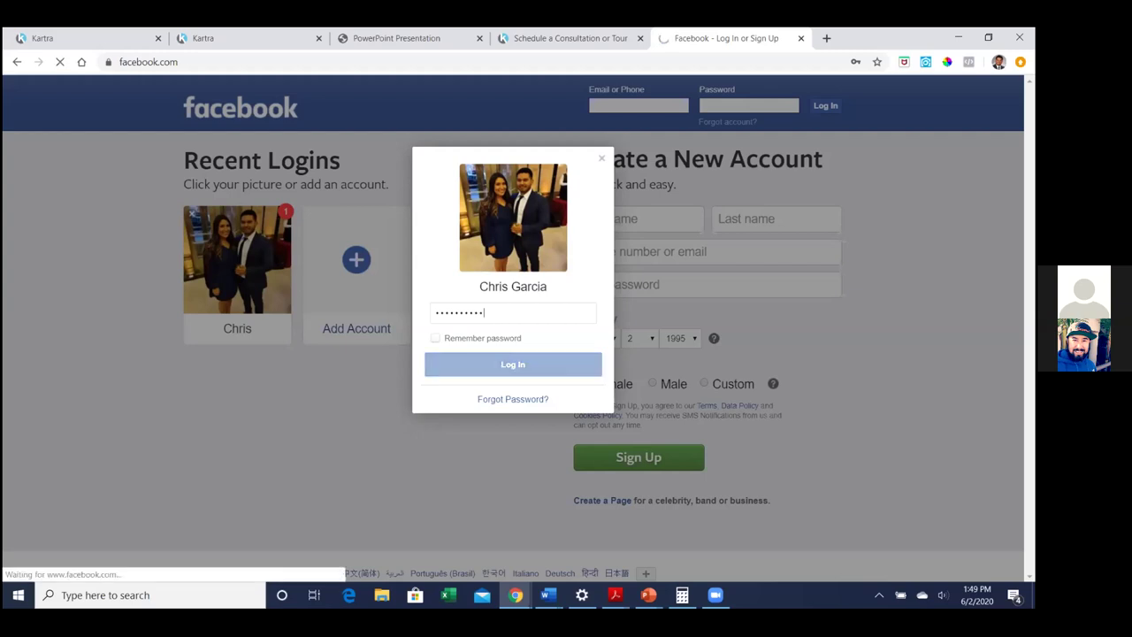
text(••••••••••)
key(Return)
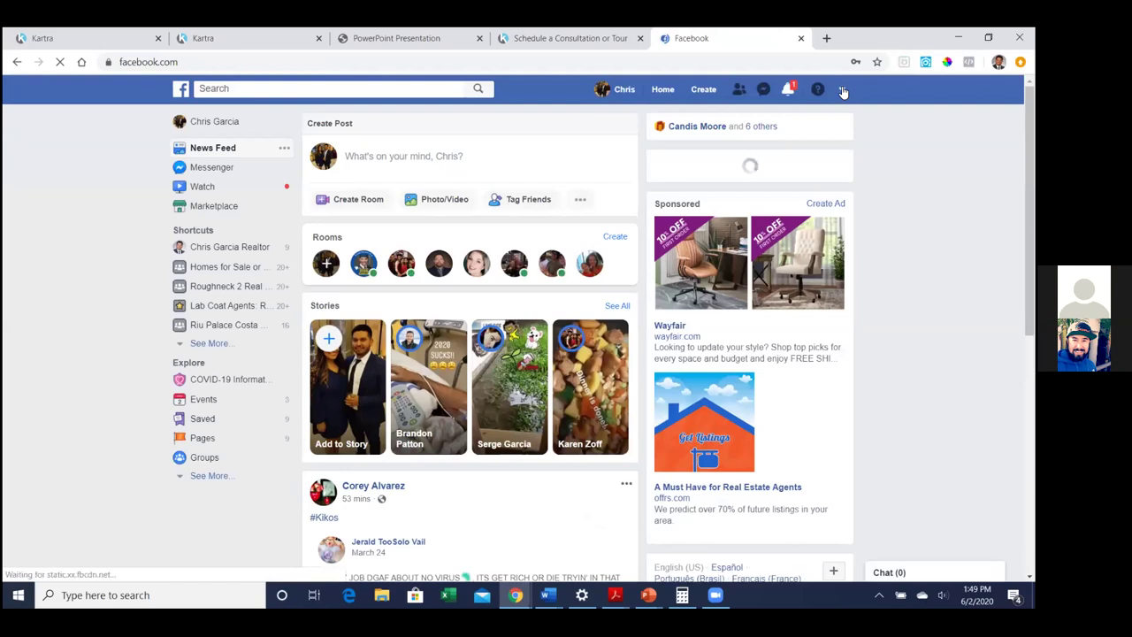
Go to the realtor's RE/MAX Town & Country business Page from the sidebar
click(842, 91)
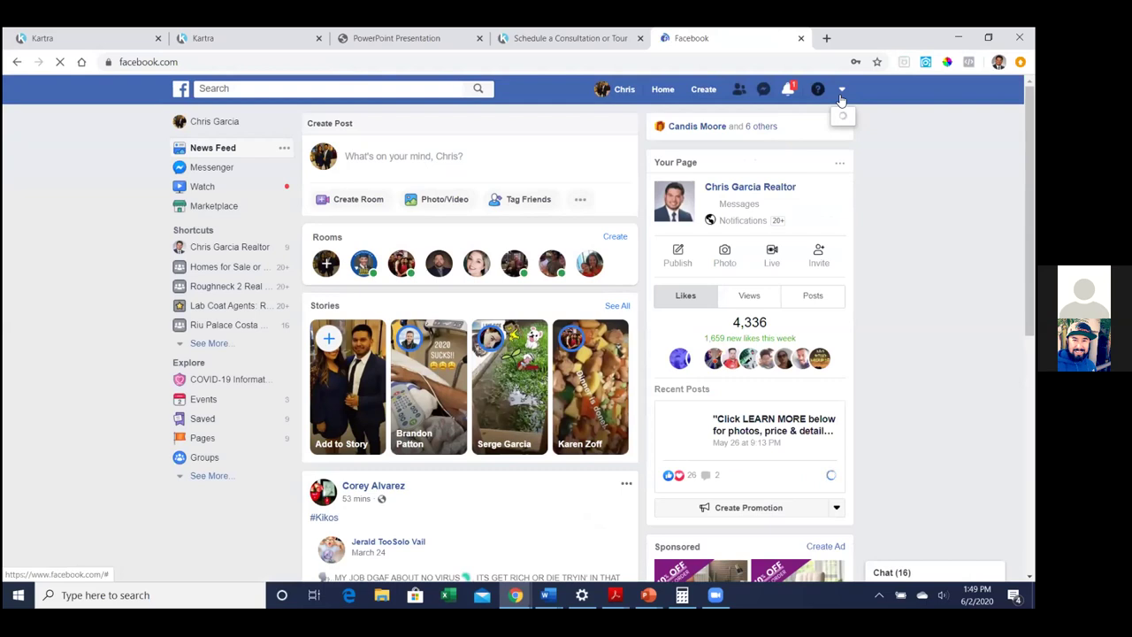
click(841, 93)
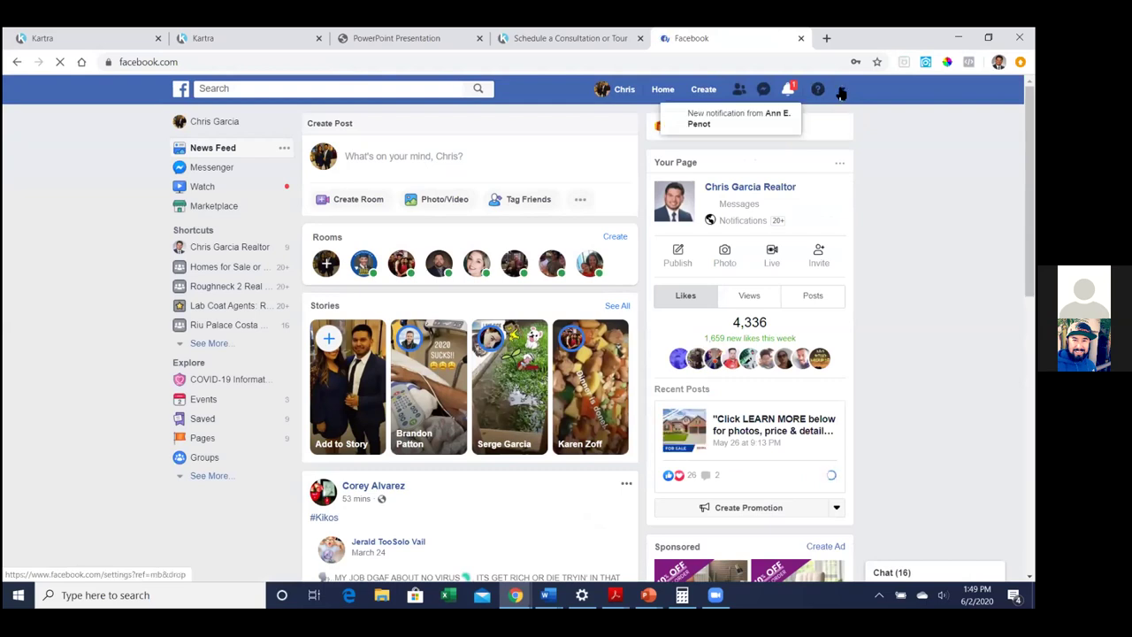
click(228, 247)
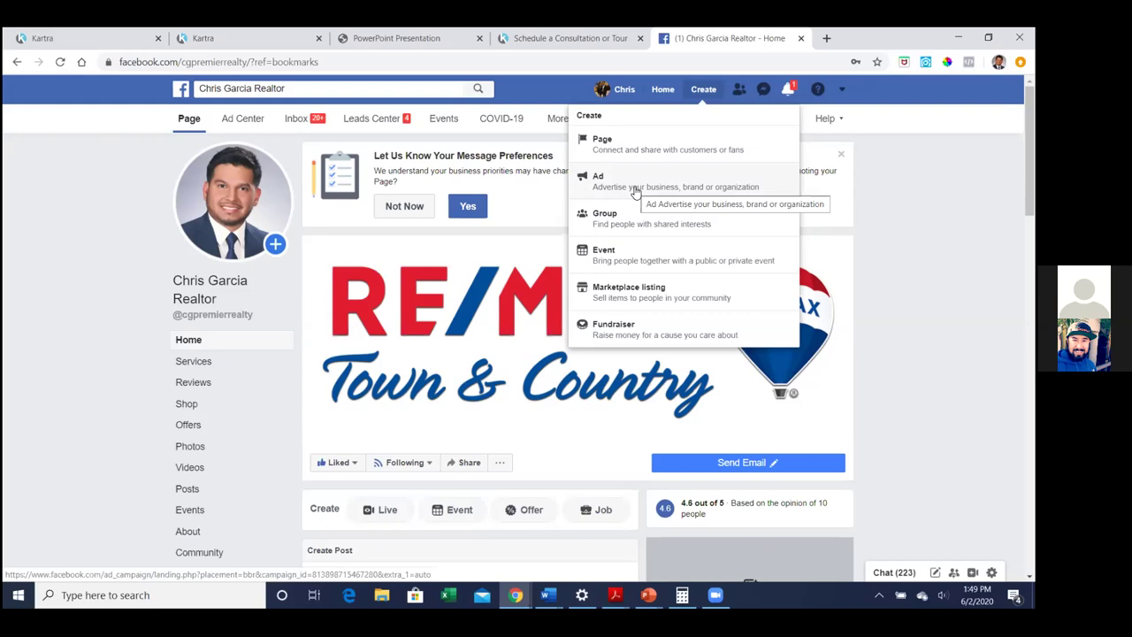
Start a new ad in Ads Manager and show the business tools shortcuts
click(635, 191)
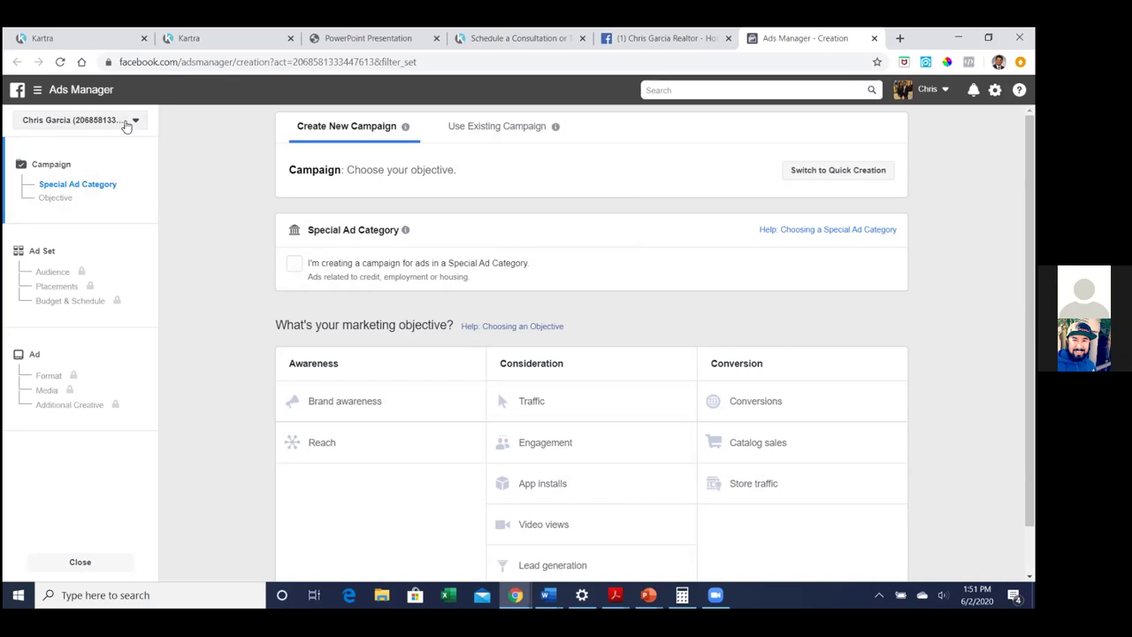
click(37, 92)
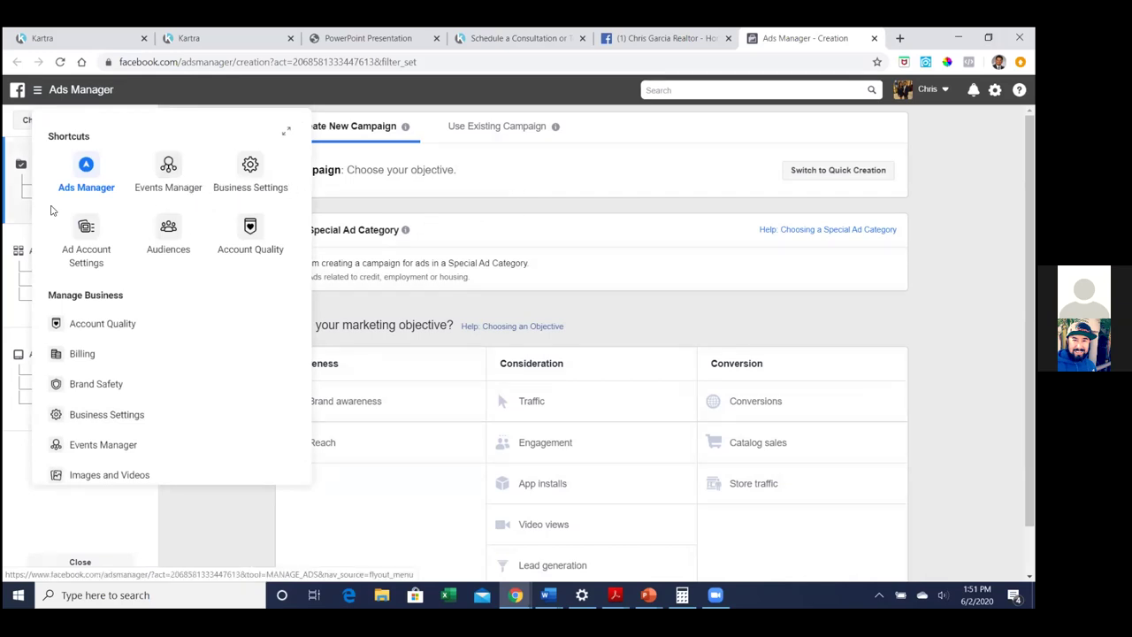
Show Events Manager data sources for the realtor business account, with its pixel showing 156 events
click(160, 178)
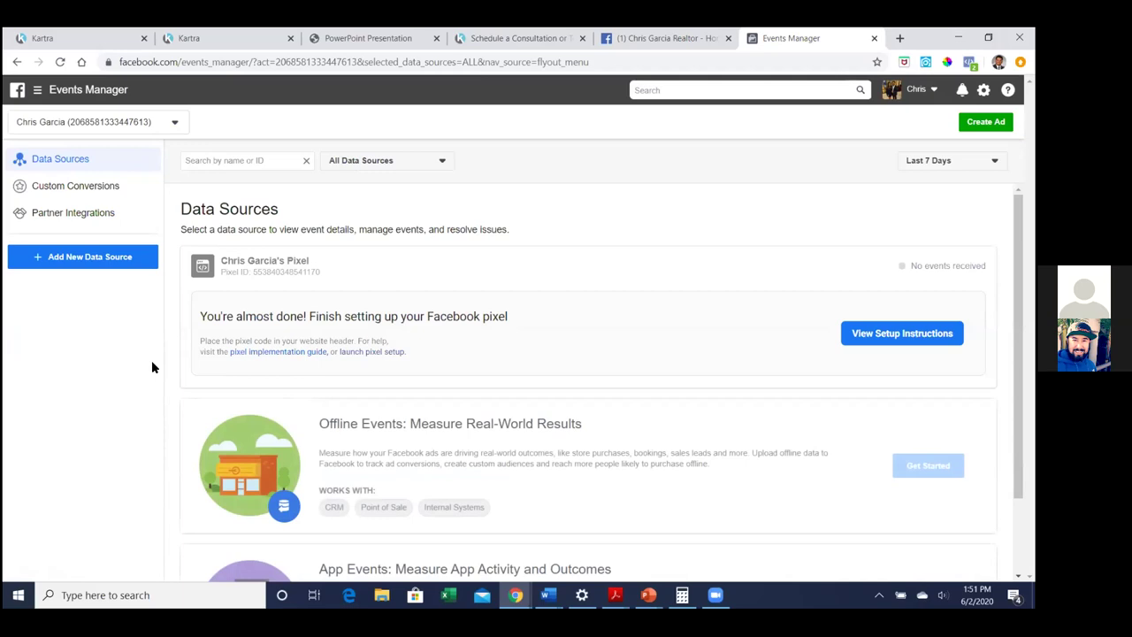
scroll(431, 358, down, 2)
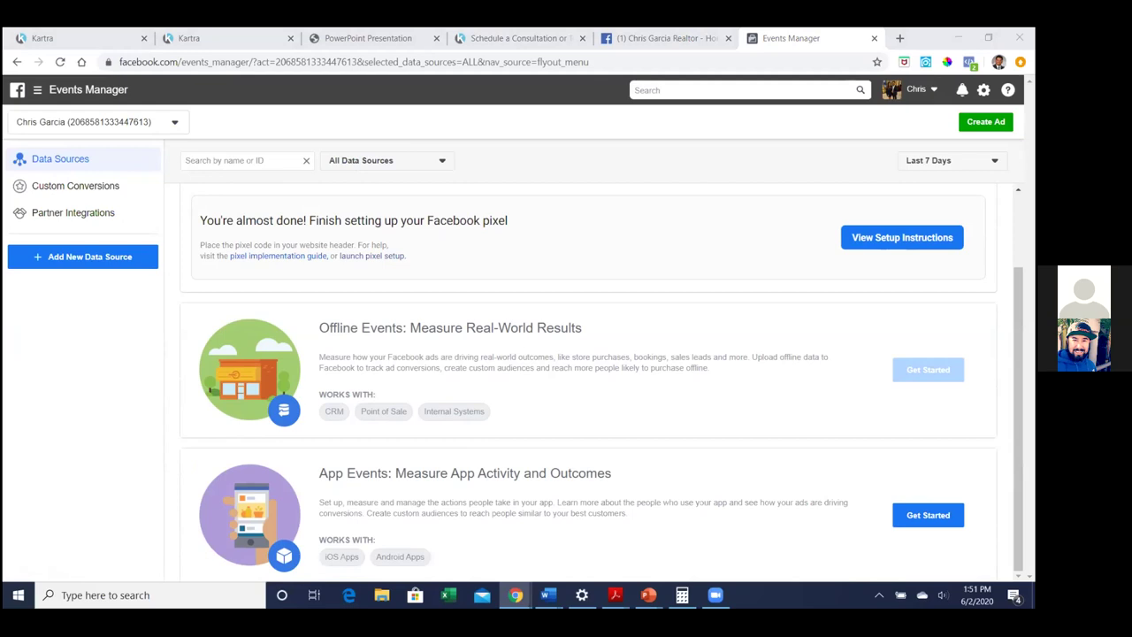
scroll(217, 316, up, 1)
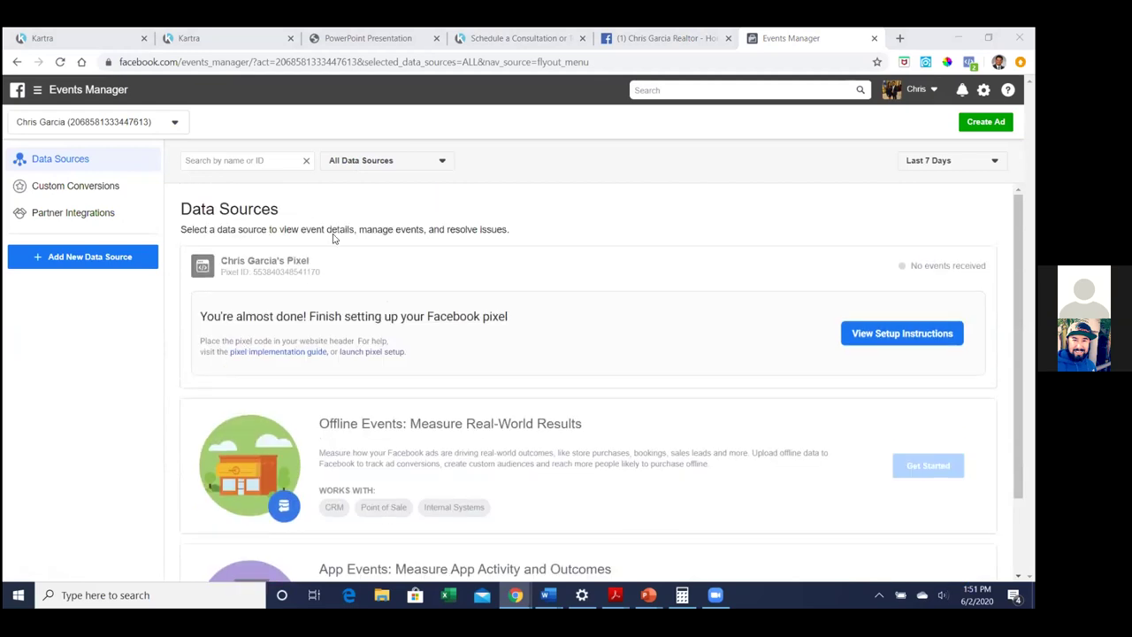
click(176, 125)
scroll(108, 305, down, 3)
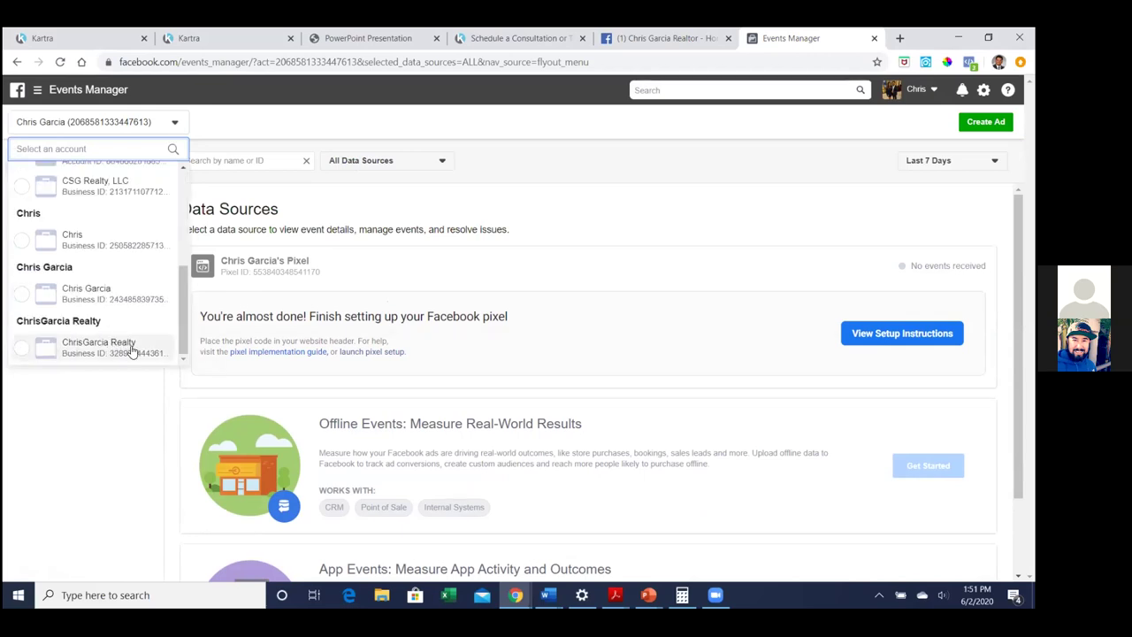
scroll(131, 350, up, 3)
scroll(131, 349, up, 2)
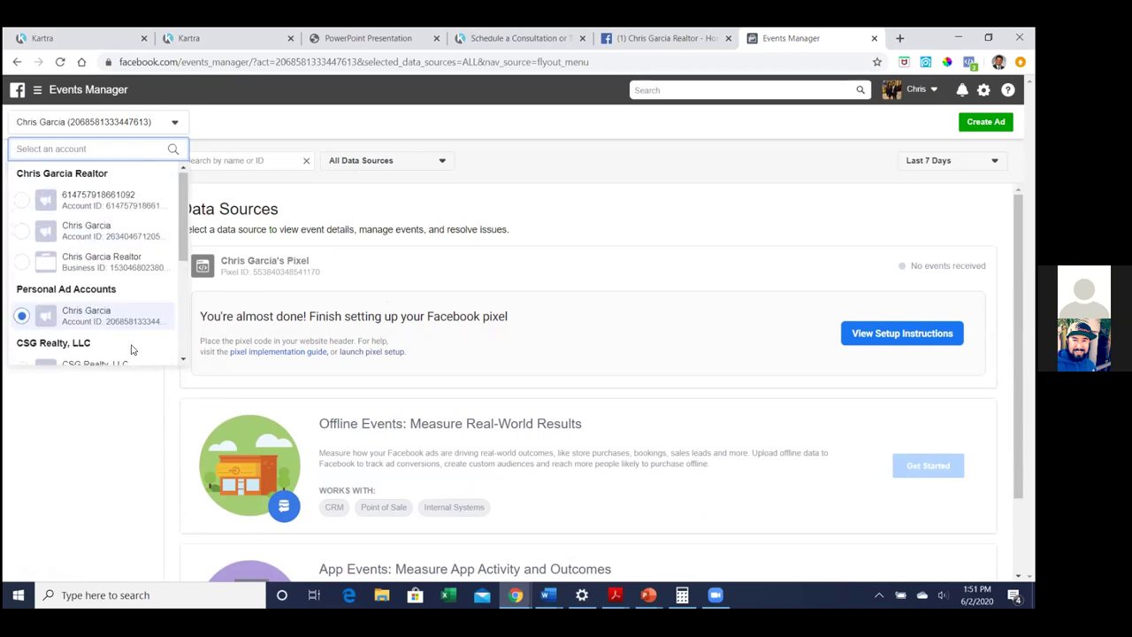
click(117, 264)
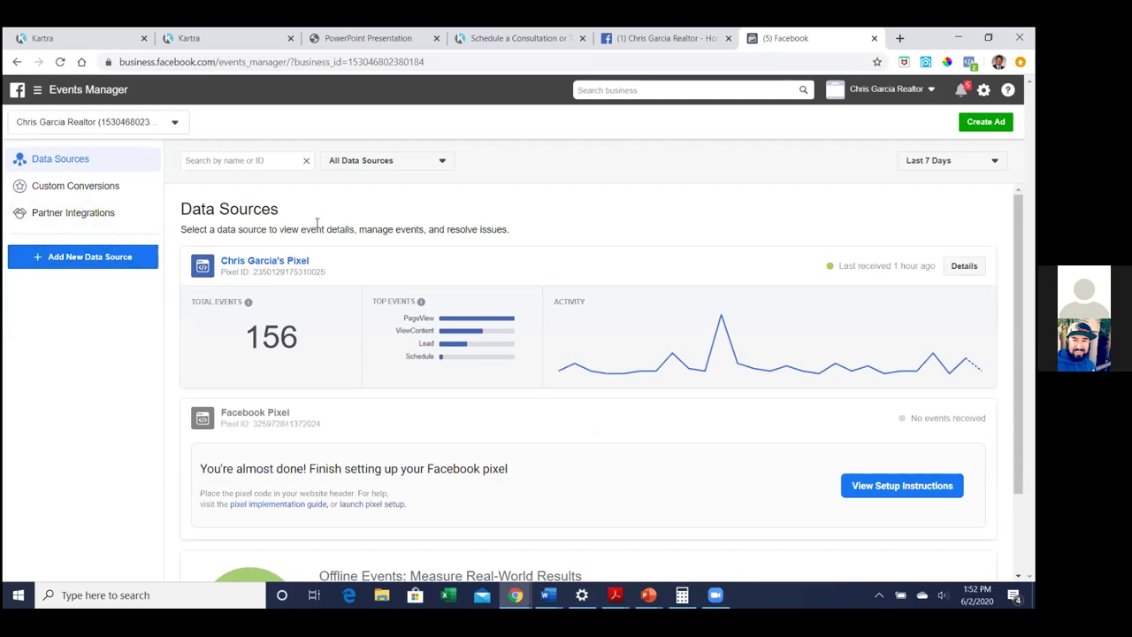
Bookmark the Events Manager page under the name 'fb pixel'
click(876, 62)
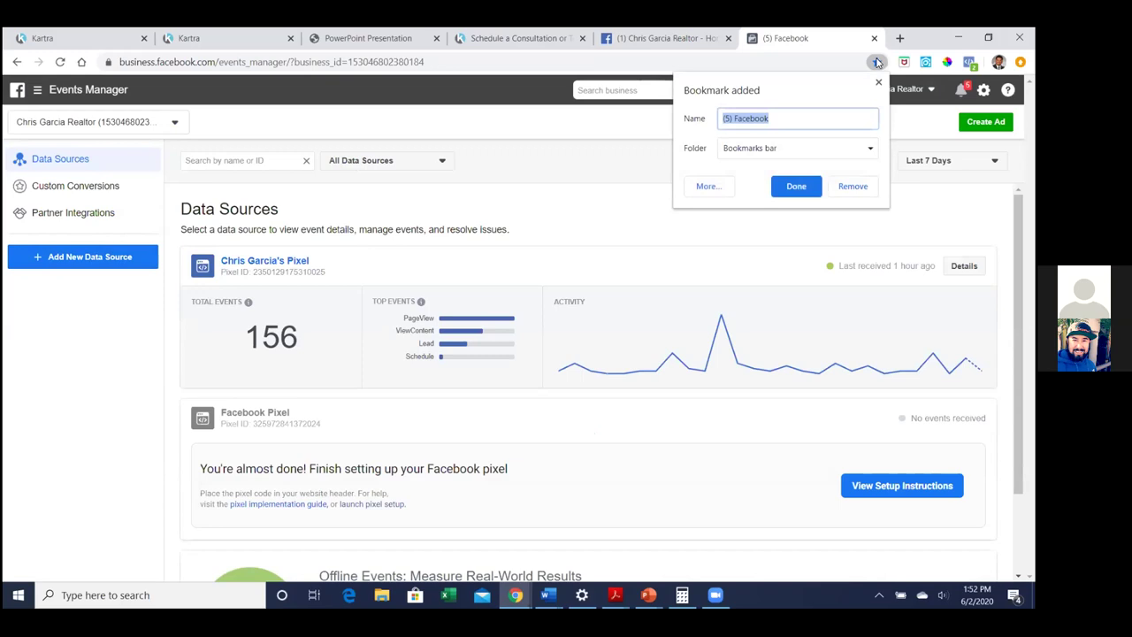
text(fb pixel)
click(796, 186)
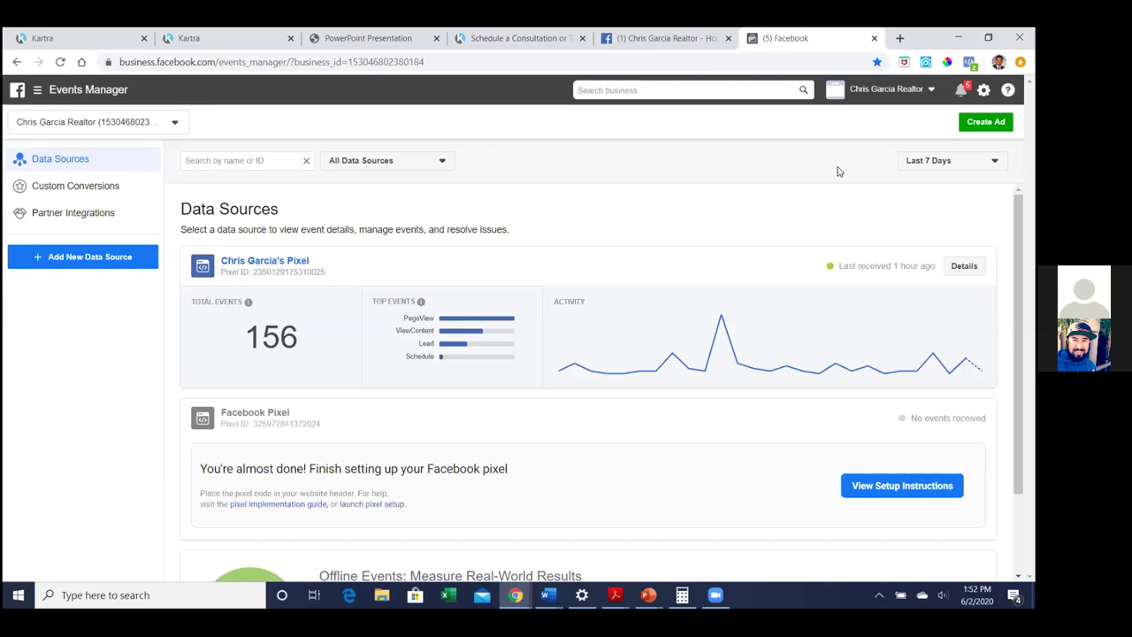
Copy the pixel's base code via Set Up > Install Pixel > Manually add pixel code
click(264, 263)
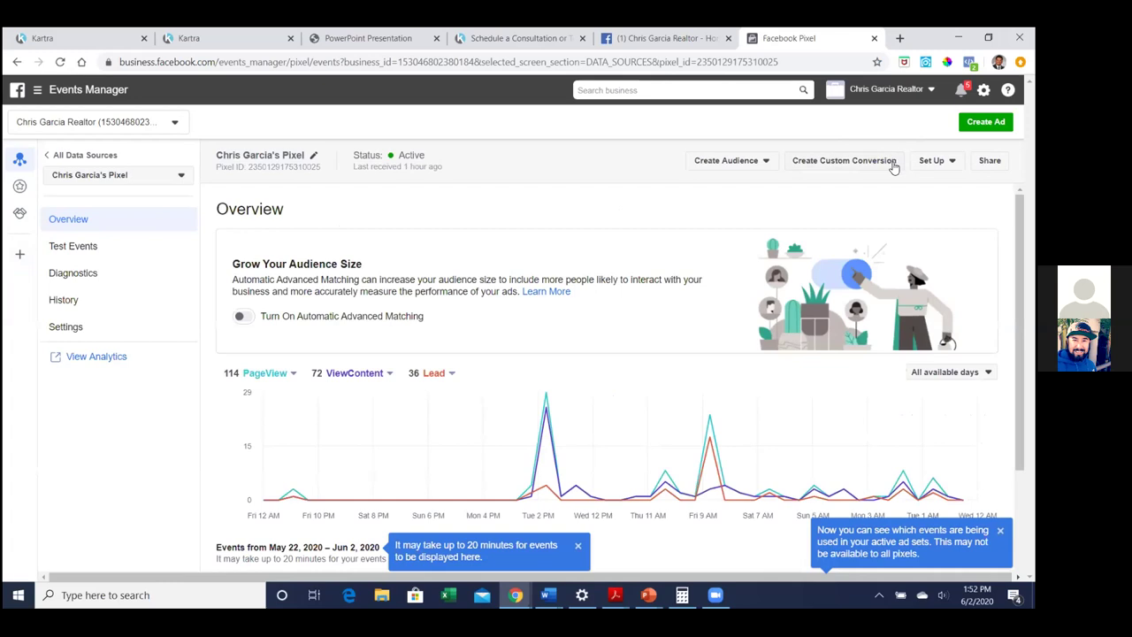
click(931, 160)
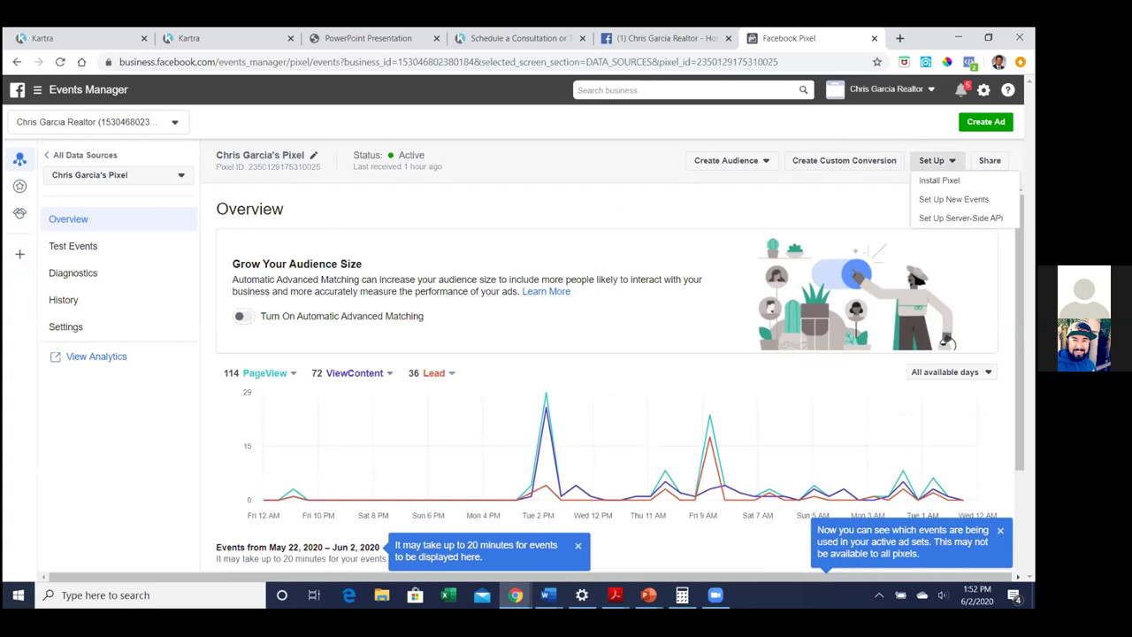
click(939, 180)
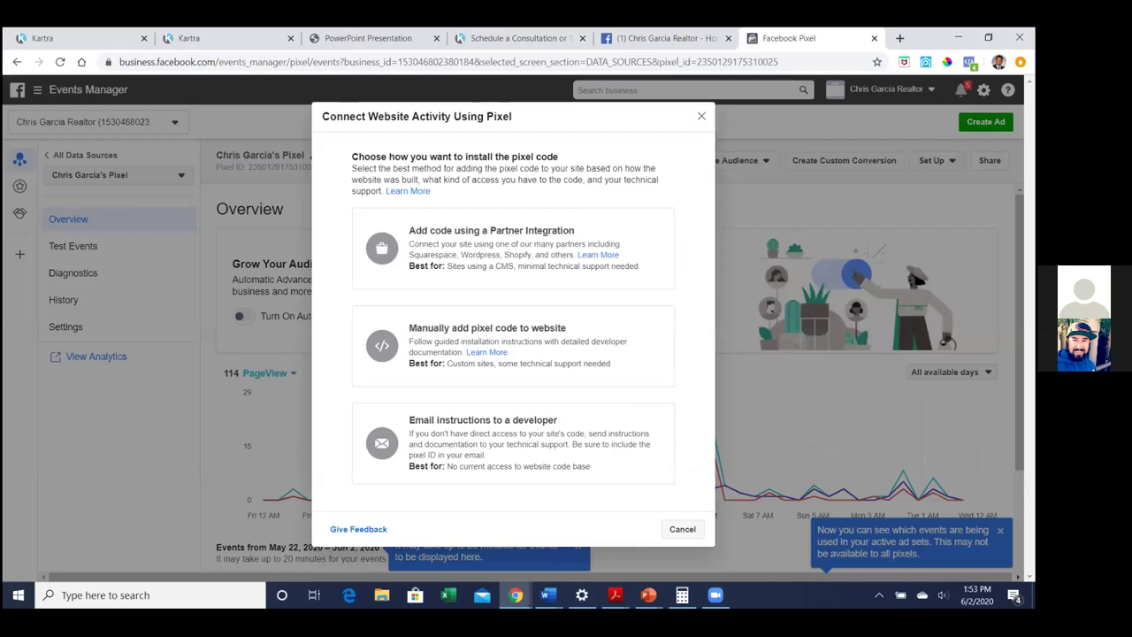
click(534, 332)
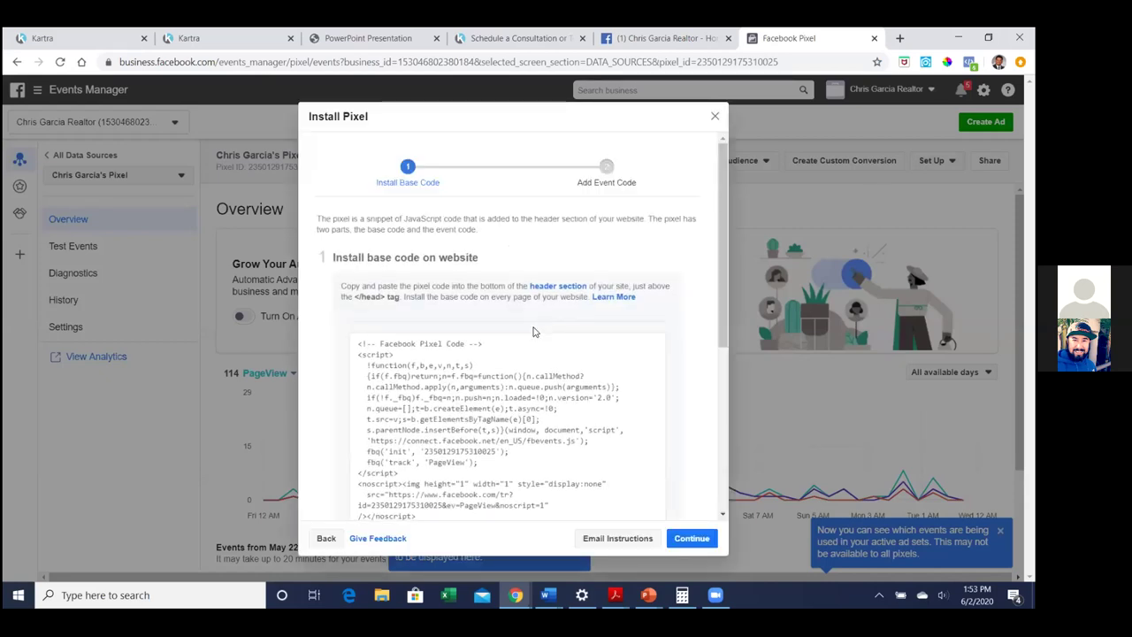
scroll(531, 333, down, 1)
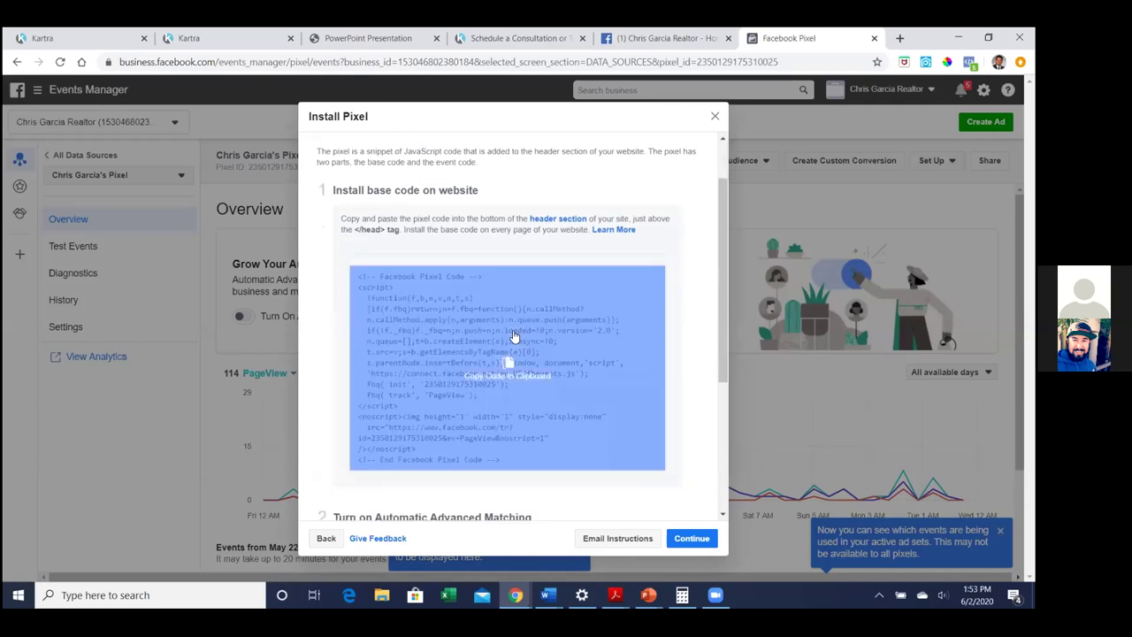
click(514, 336)
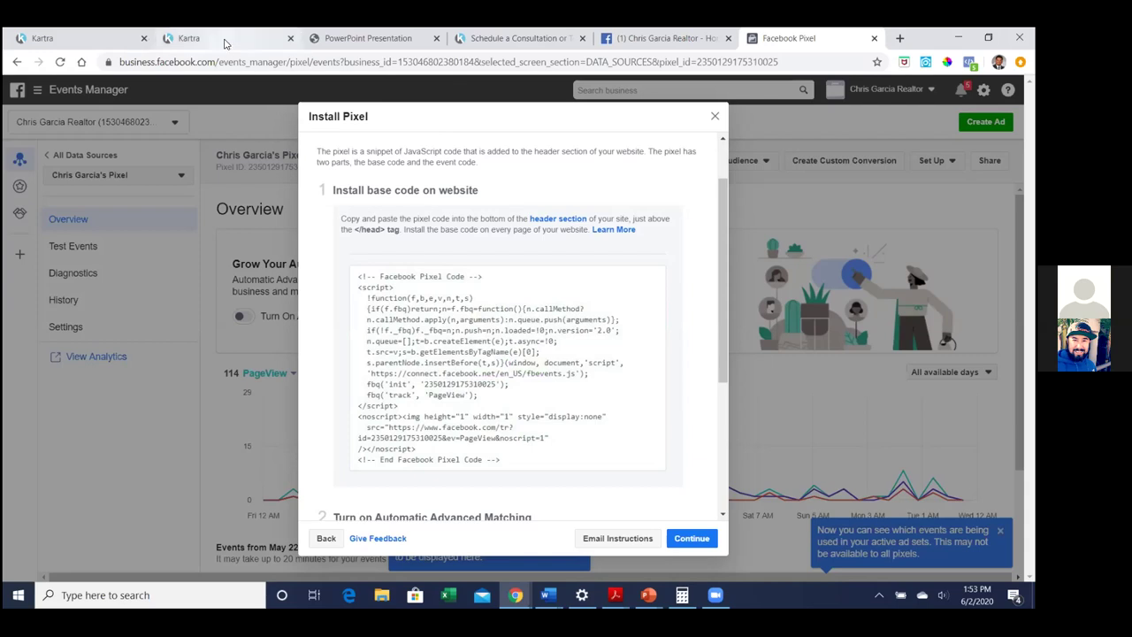
click(226, 41)
Paste the pixel base code into Kartra's Facebook ads tracking code box, followed by a new line
click(55, 41)
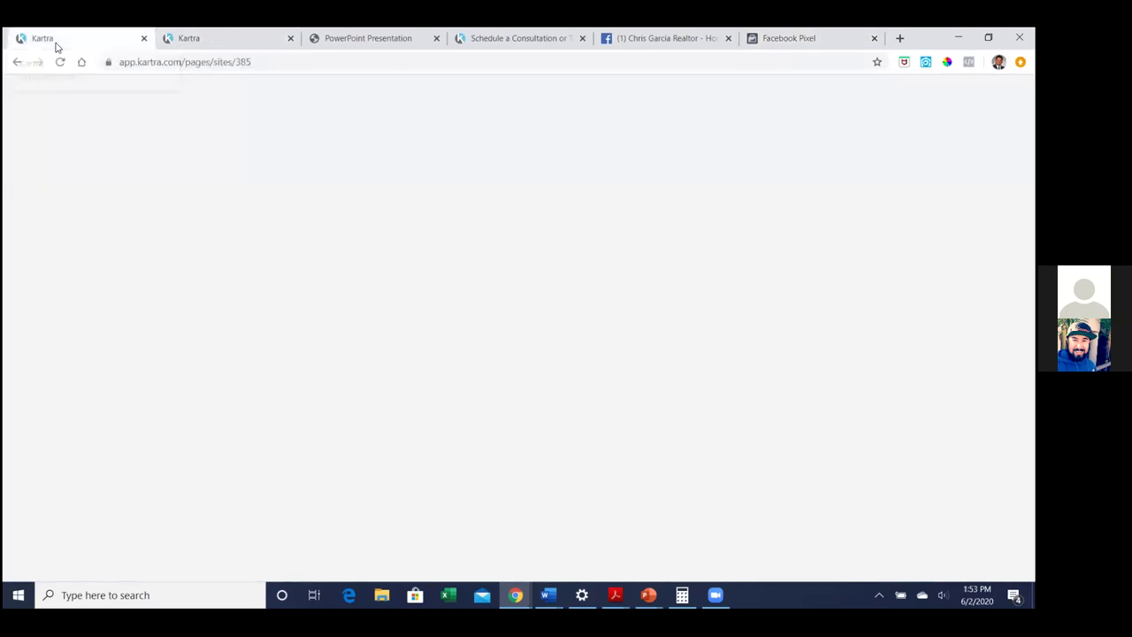
click(184, 460)
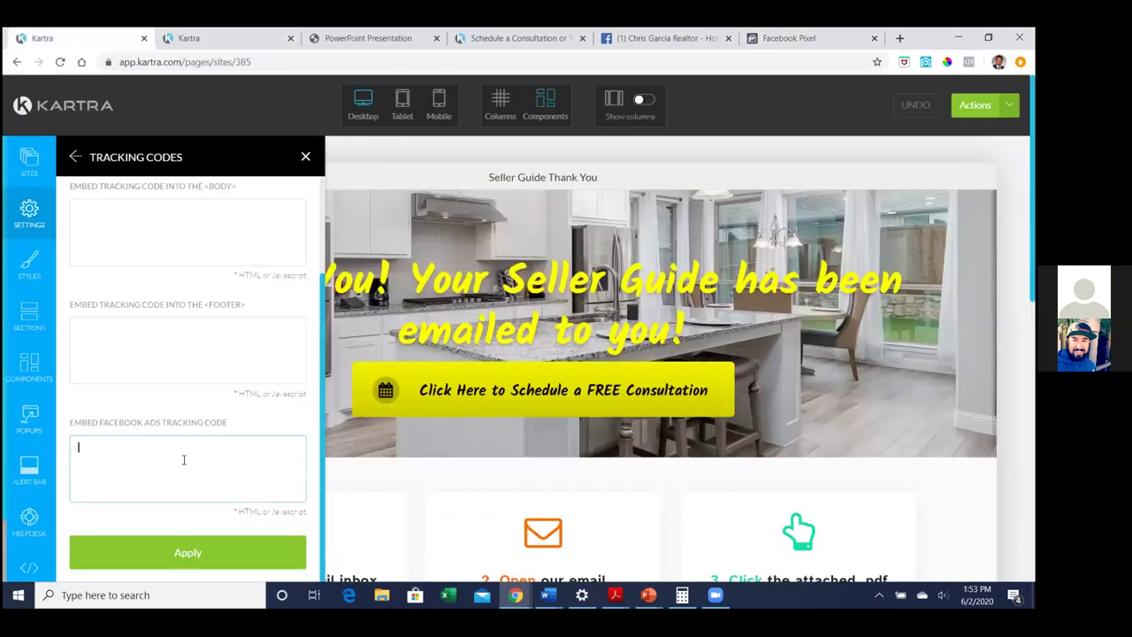
key(ctrl+v)
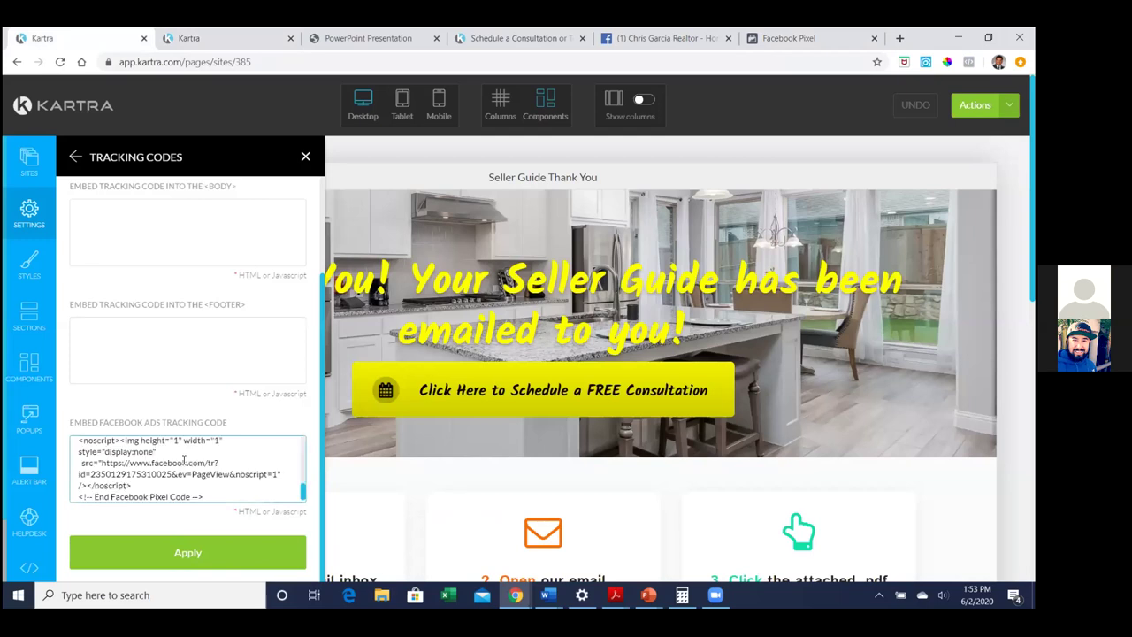
scroll(184, 460, down, 1)
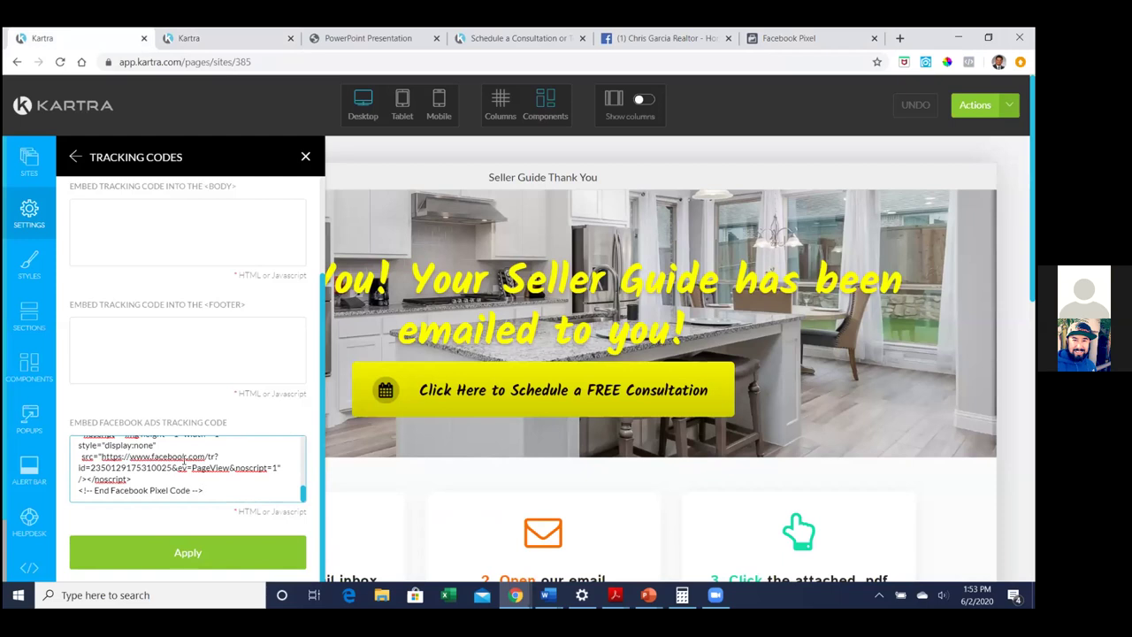
key(Return)
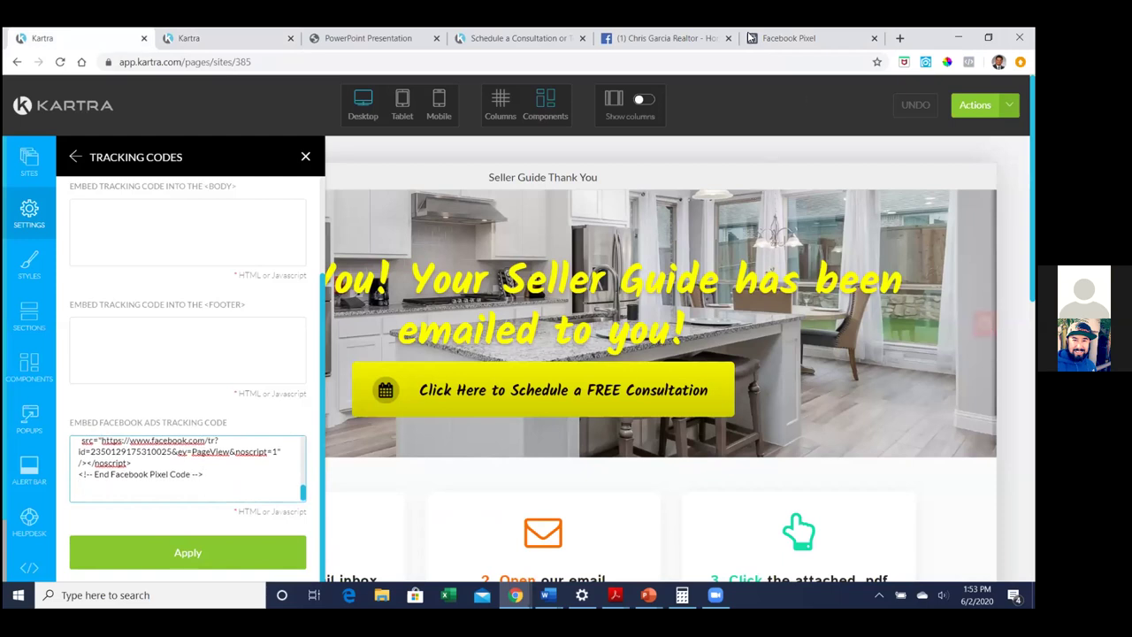
click(647, 35)
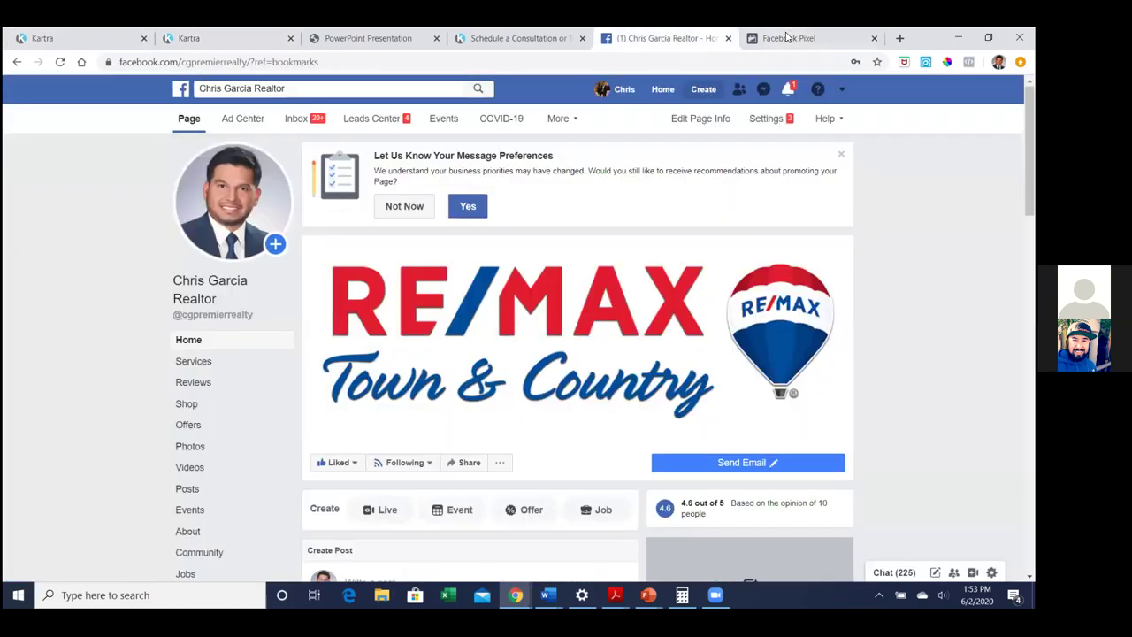
Continue past the pixel base code to manually adding event code
click(782, 37)
click(576, 293)
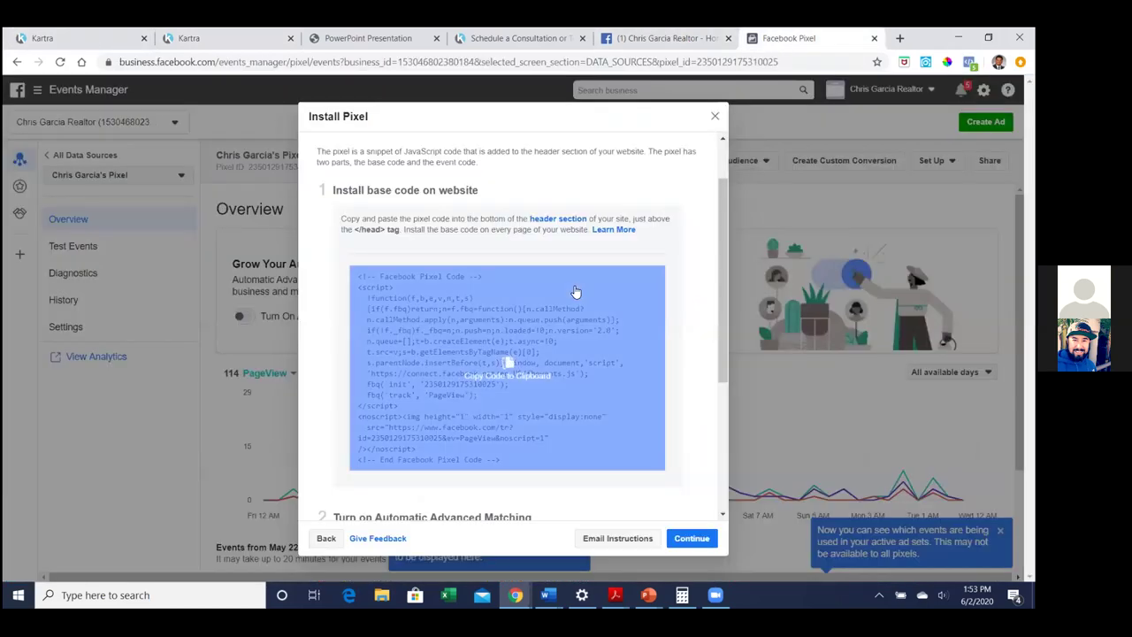
scroll(619, 283, down, 1)
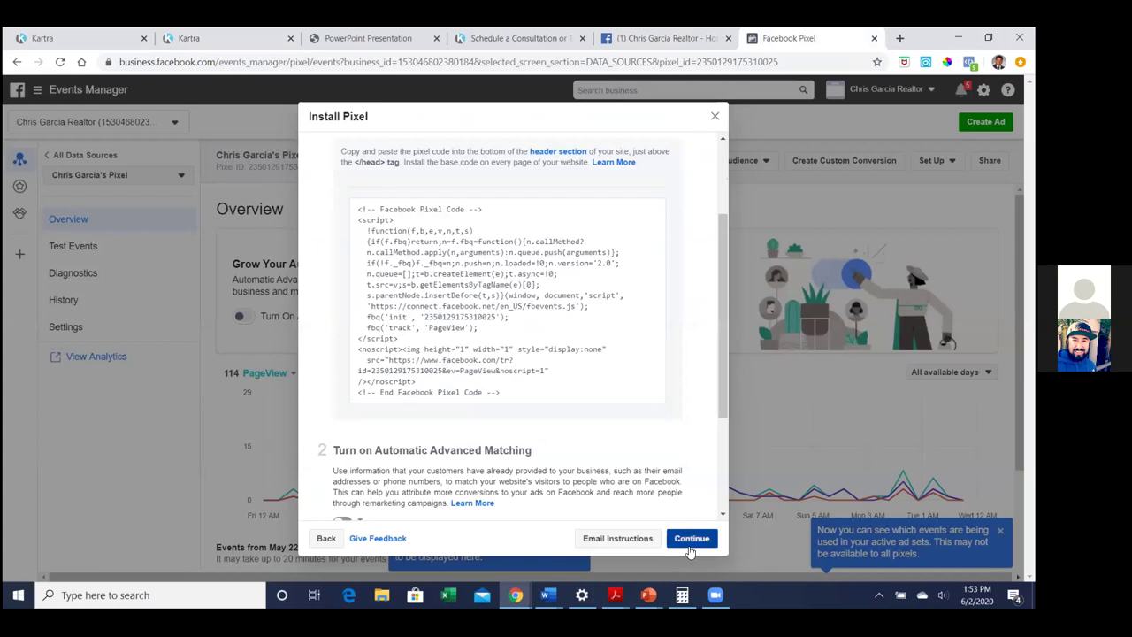
click(688, 537)
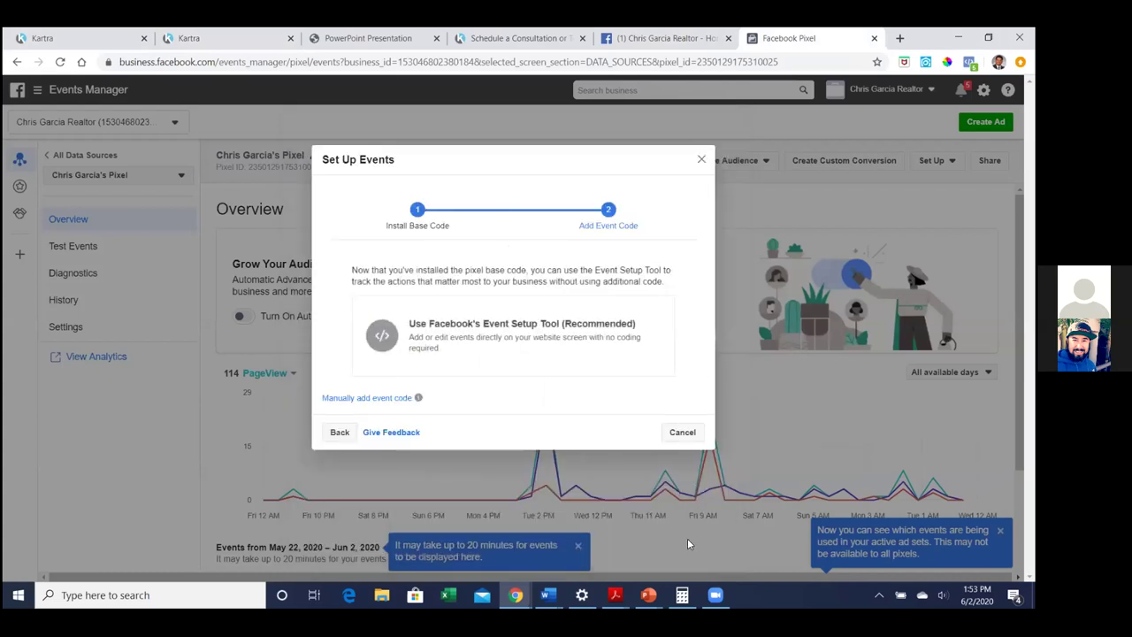
click(367, 398)
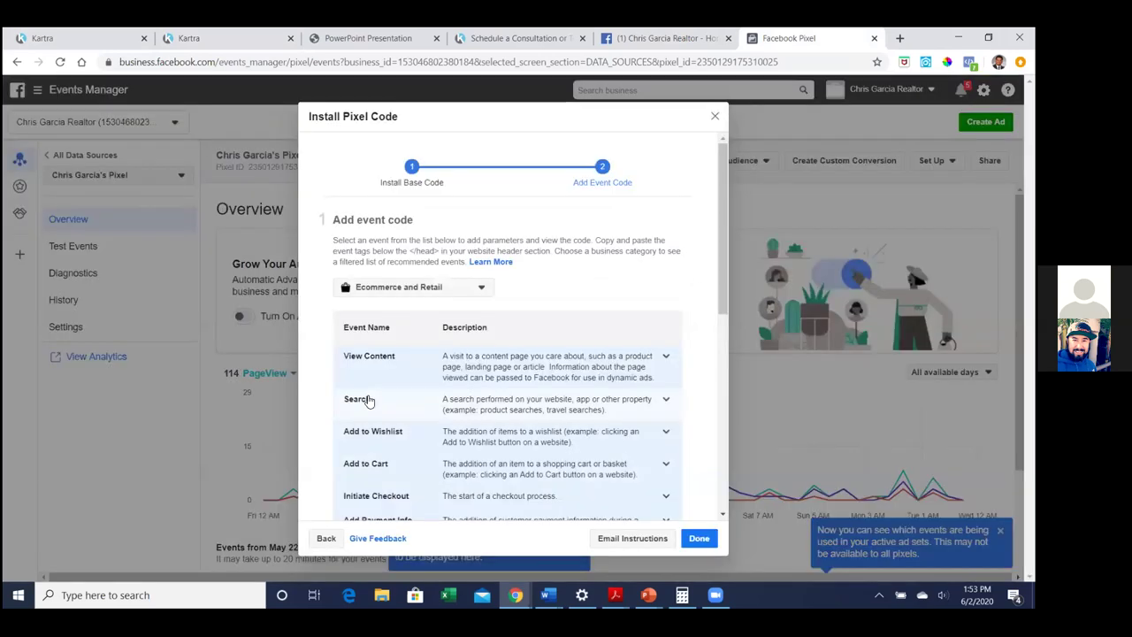
Set the business category to Real Estate and expand the Lead event
click(473, 293)
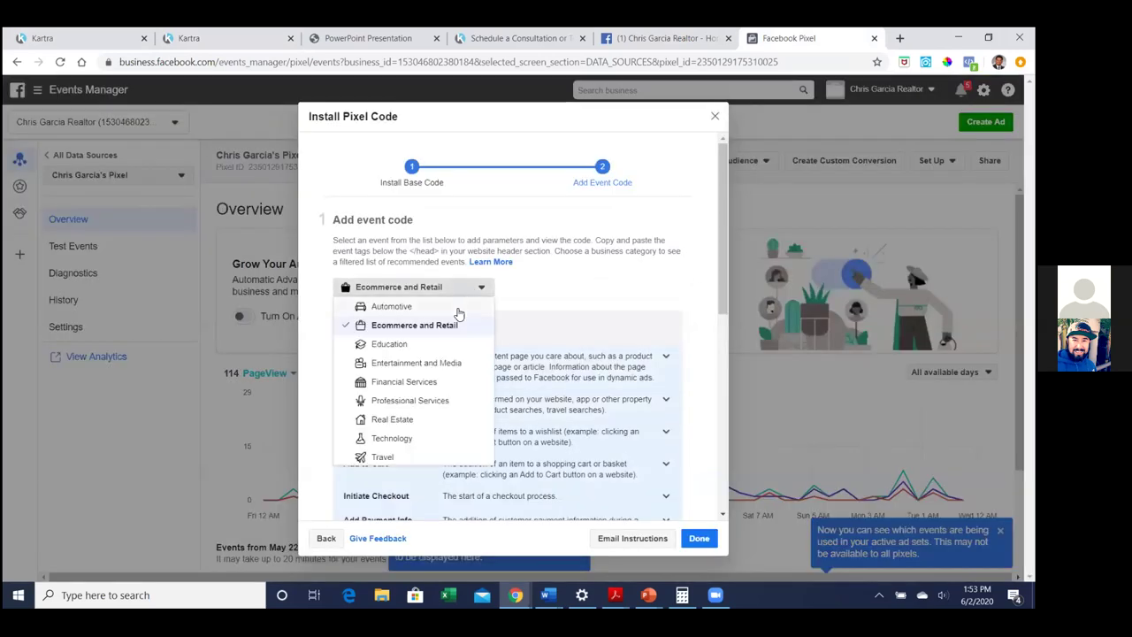
click(409, 423)
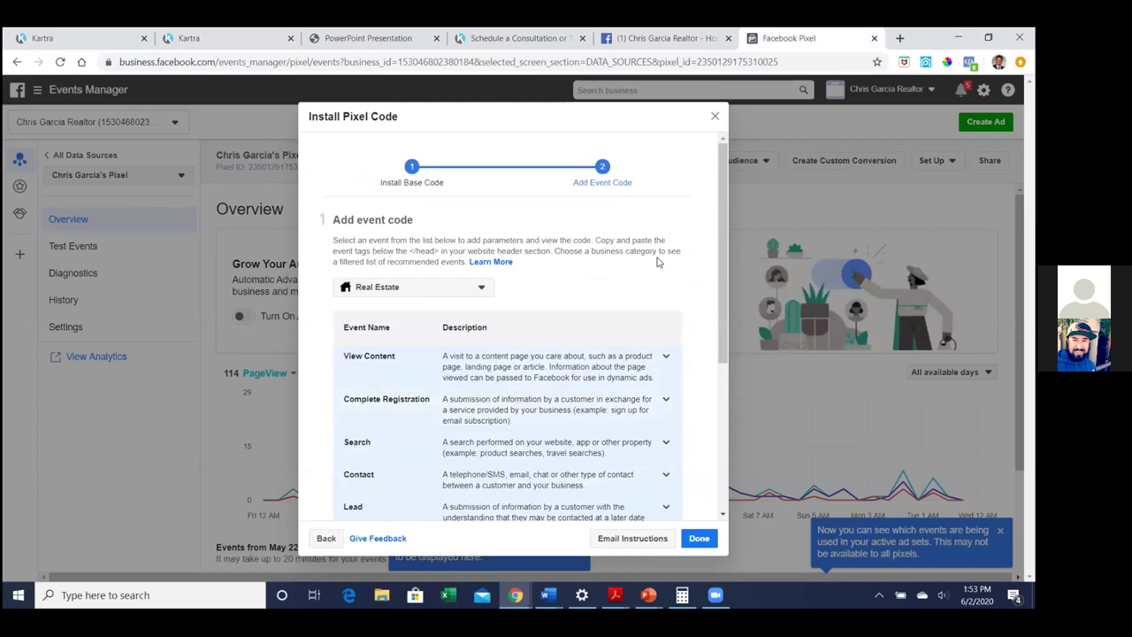
scroll(657, 262, down, 2)
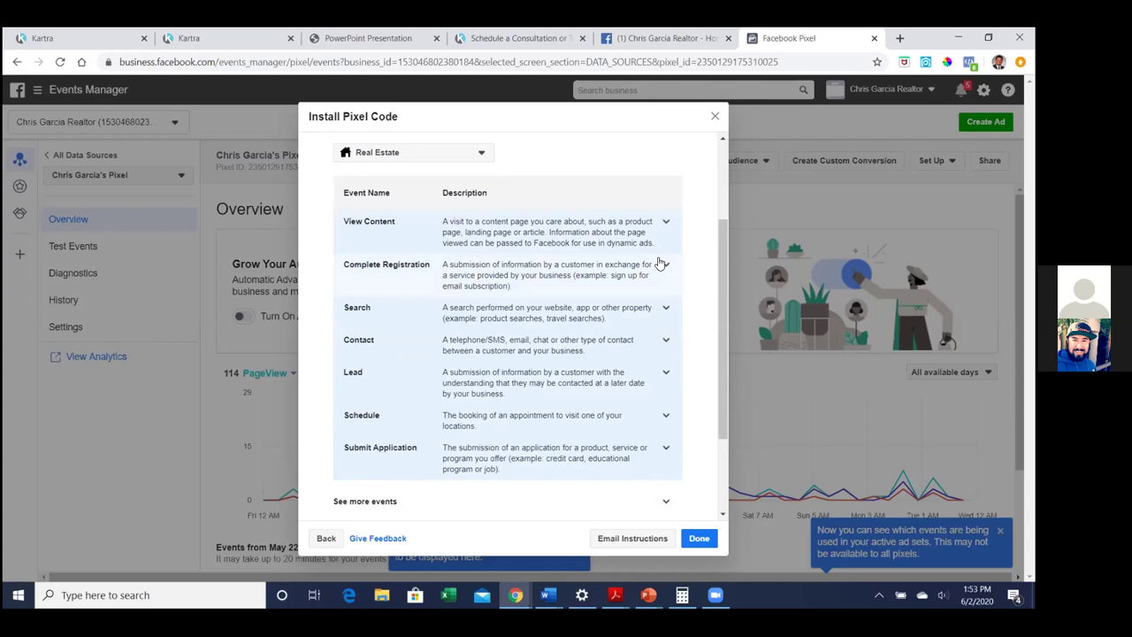
click(495, 388)
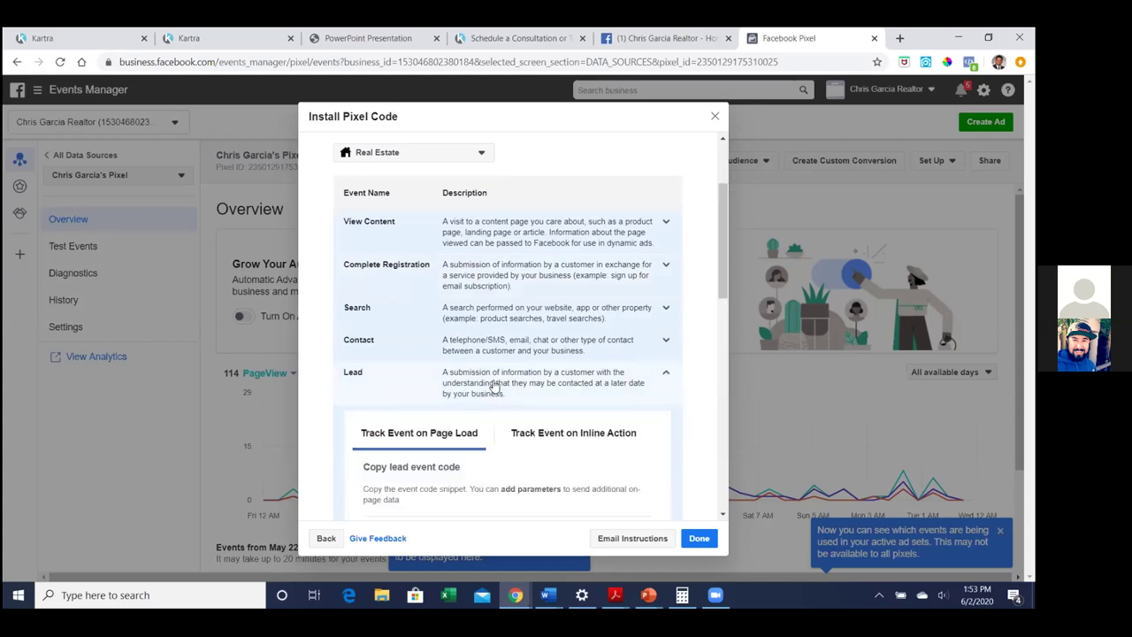
scroll(619, 375, down, 2)
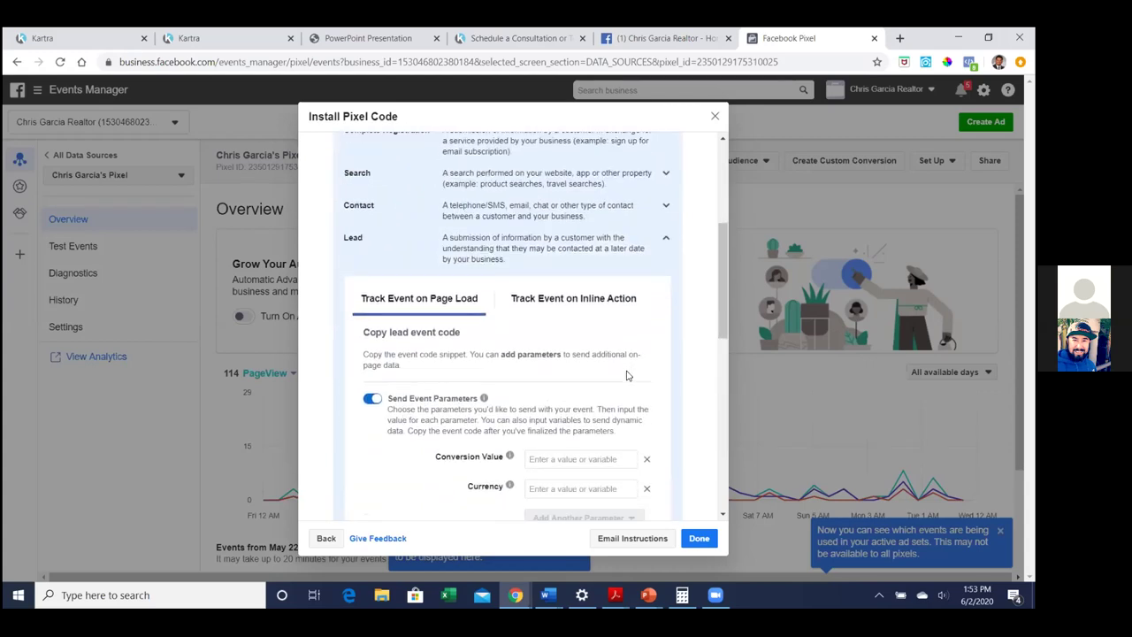
scroll(626, 375, down, 1)
scroll(626, 375, down, 2)
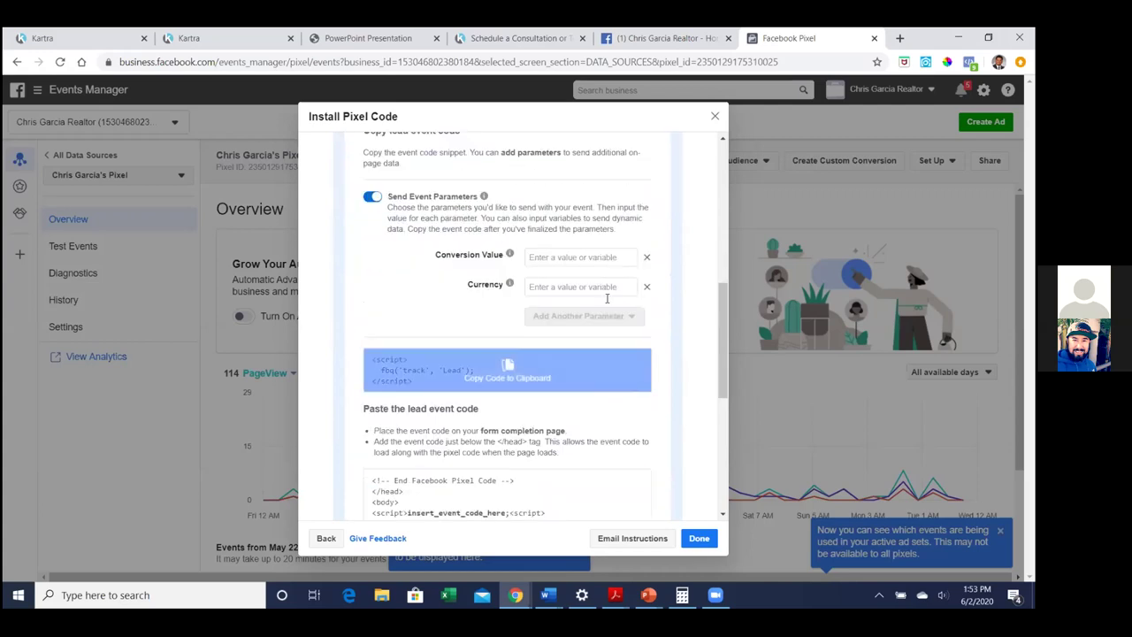
scroll(413, 300, up, 2)
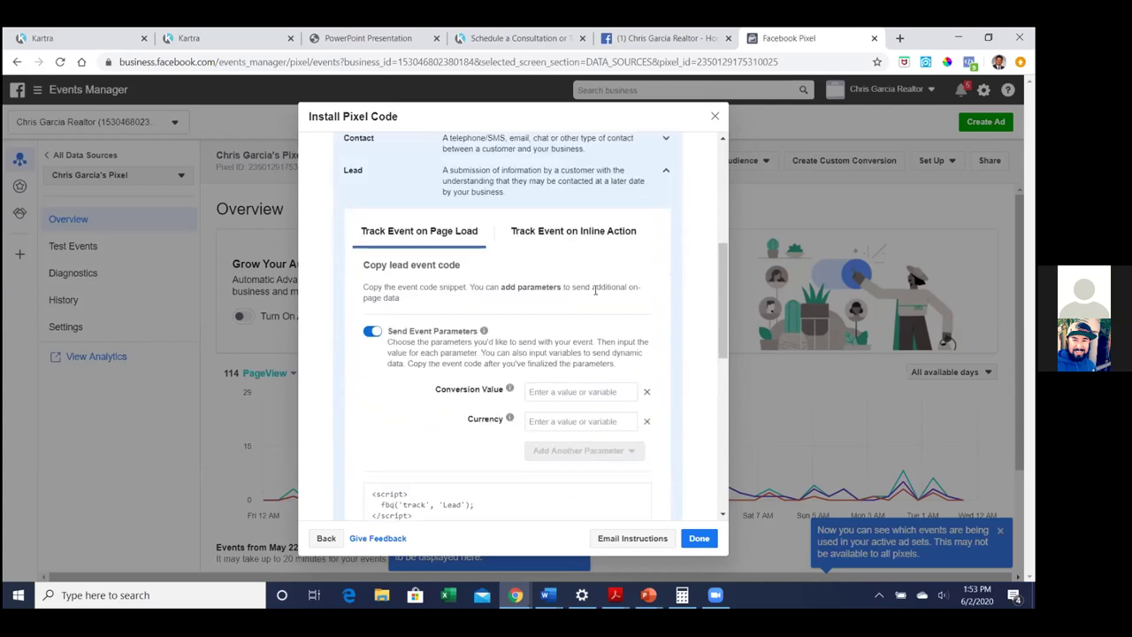
Copy the Lead event code with event parameters turned off, then close the pixel setup
click(372, 332)
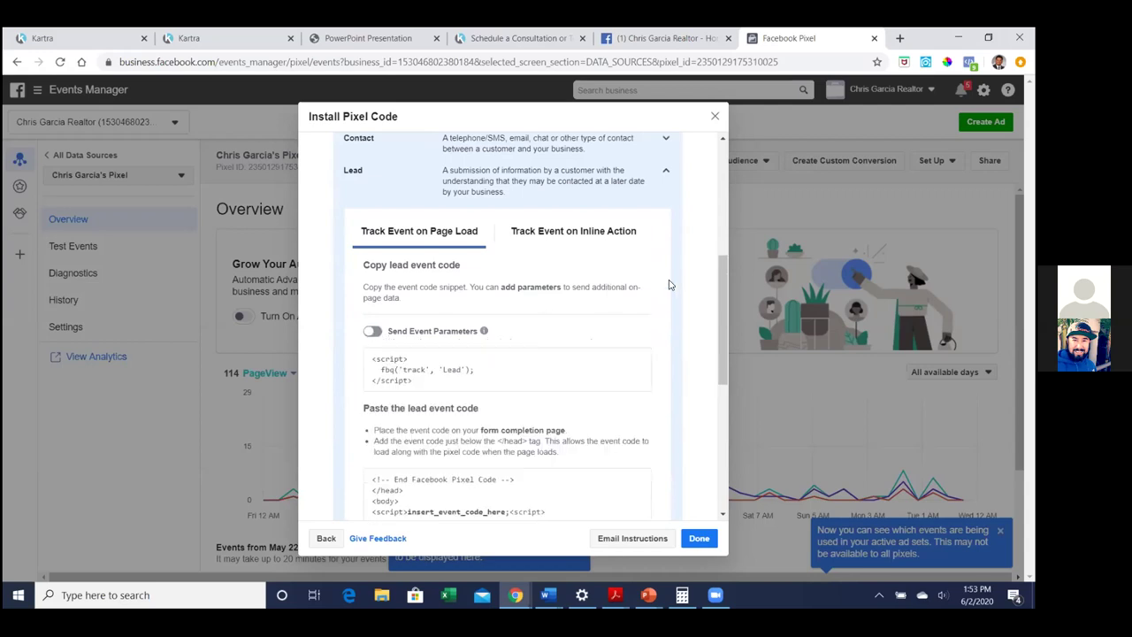
click(433, 377)
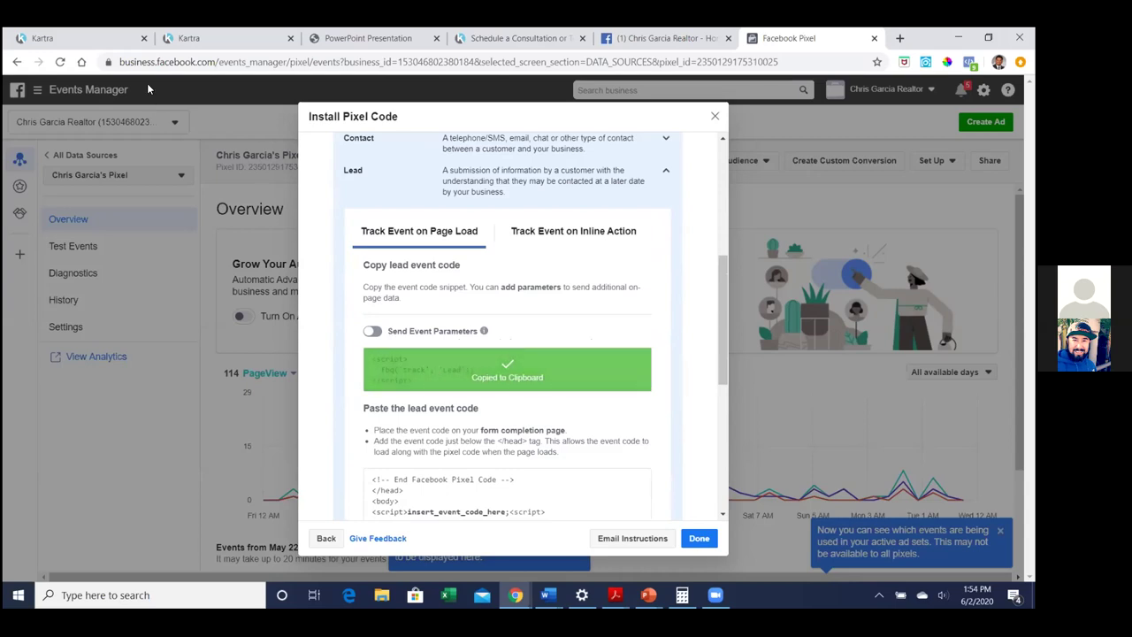
scroll(658, 434, down, 1)
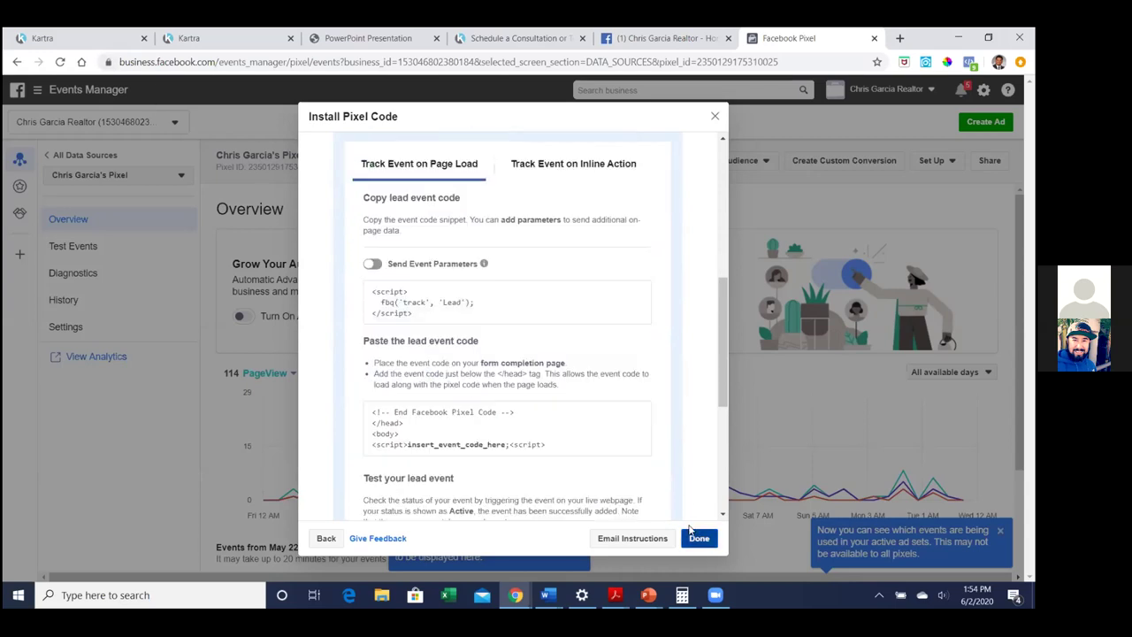
click(698, 538)
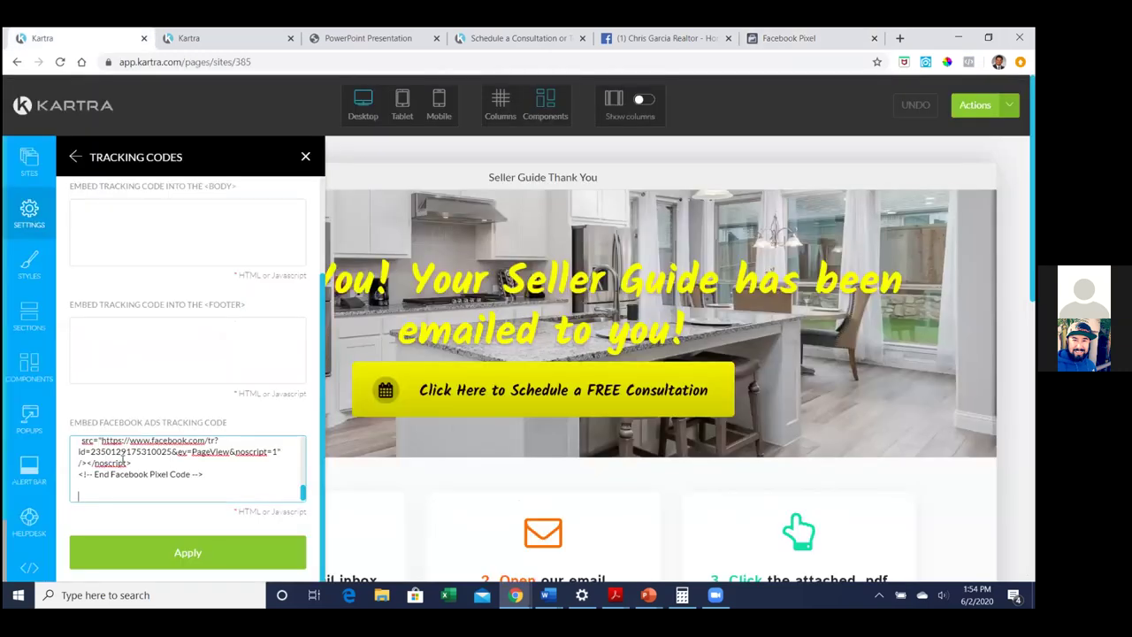
Paste the Lead event code below the base code, apply it, then save and publish the page live
key(ctrl+v)
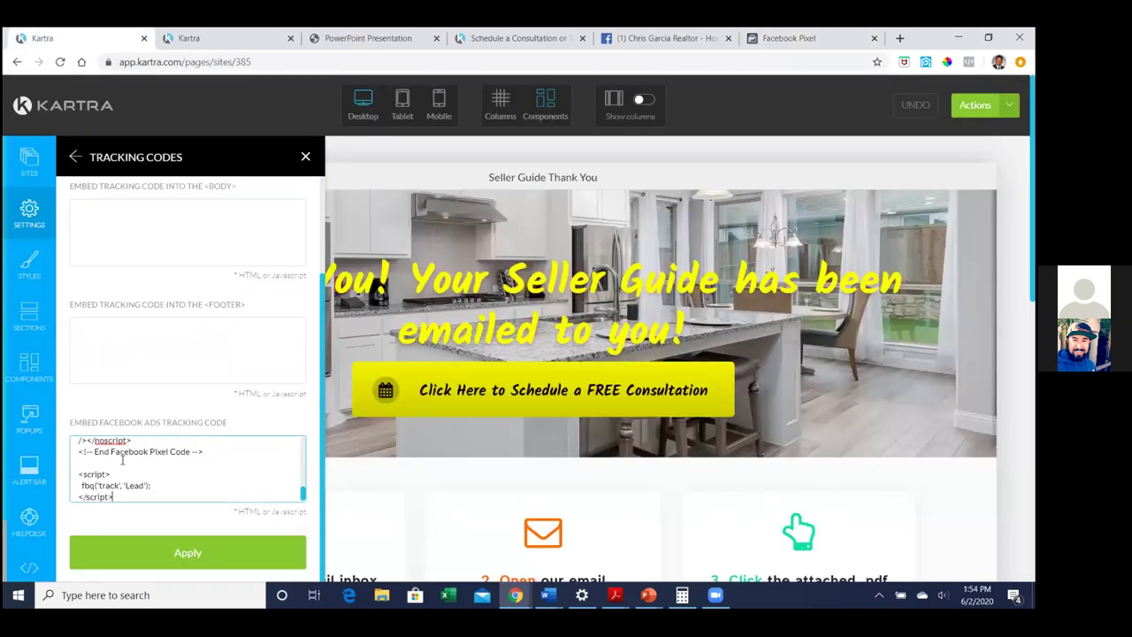
click(178, 554)
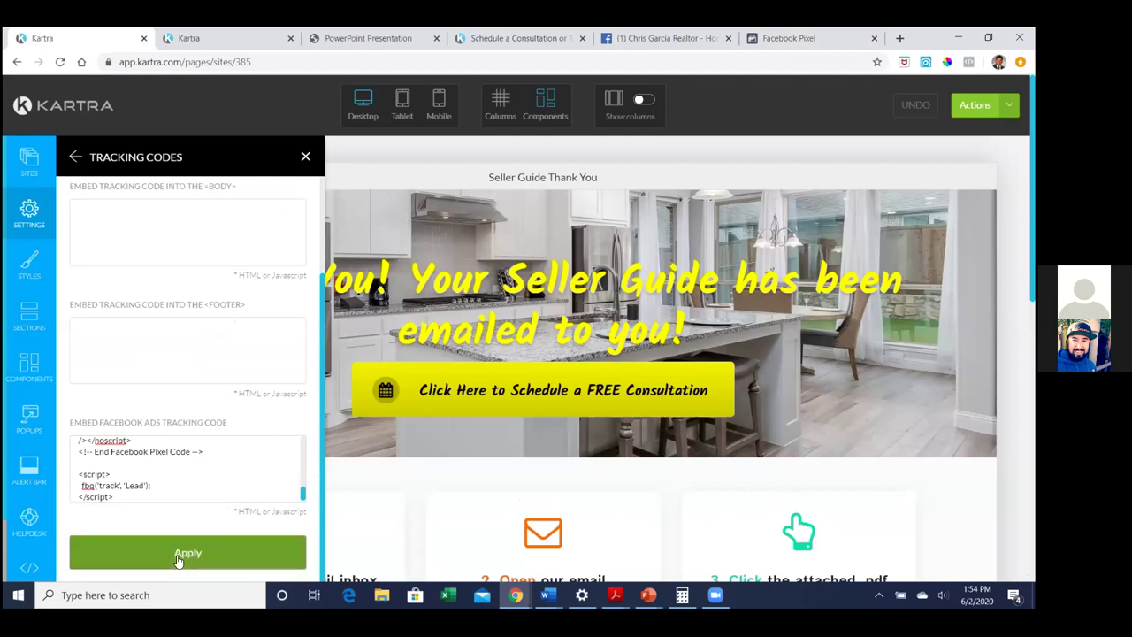
click(975, 104)
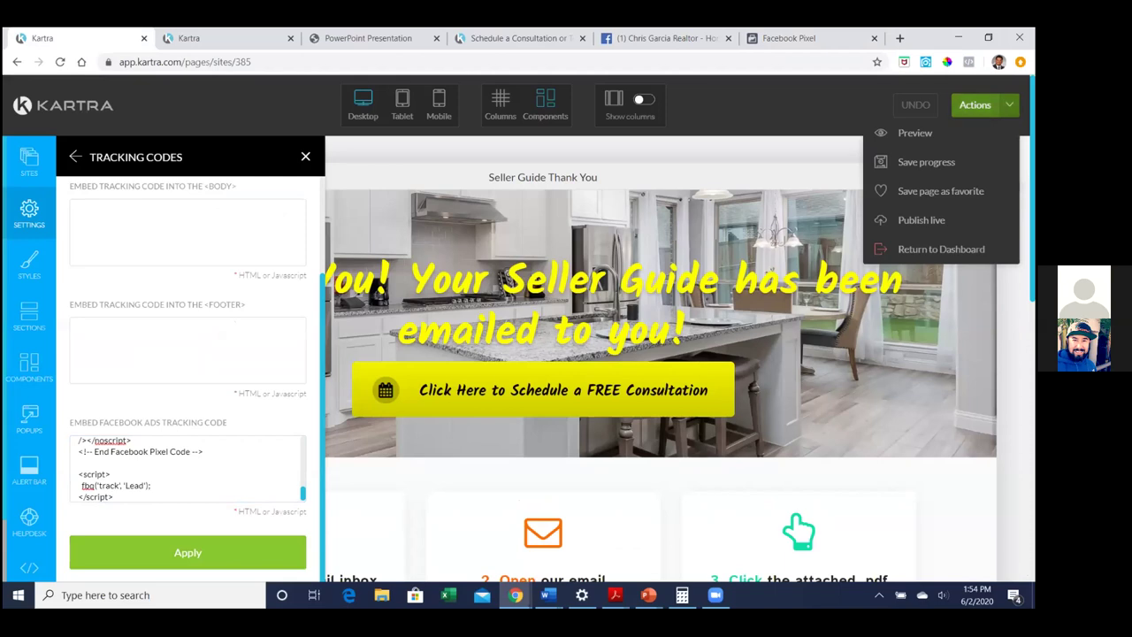
click(920, 163)
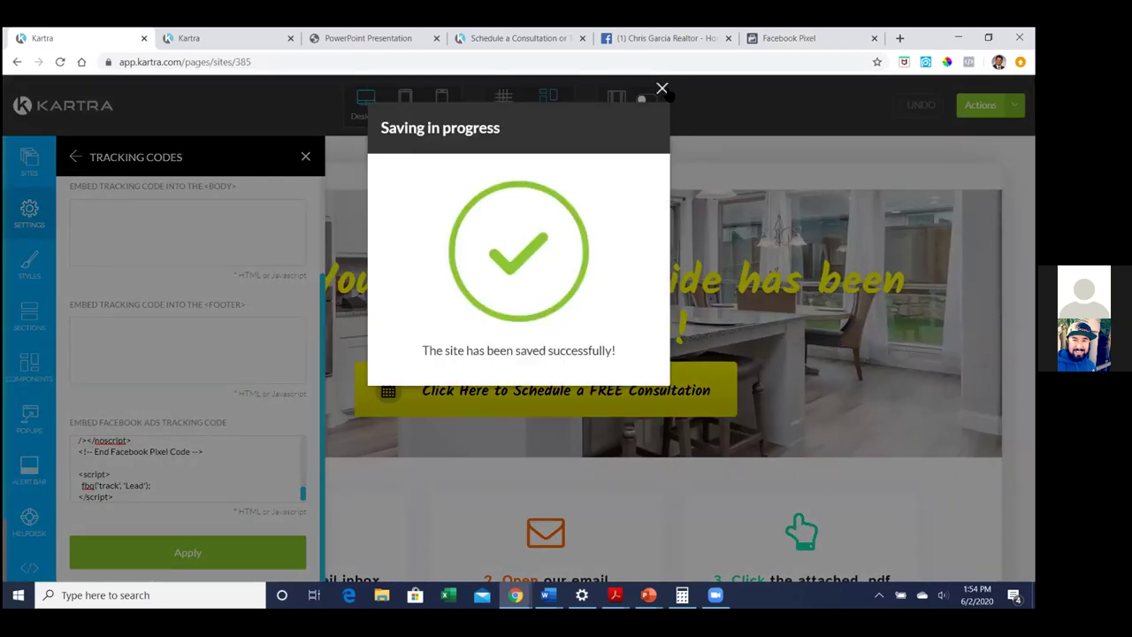
click(662, 88)
click(975, 105)
click(915, 225)
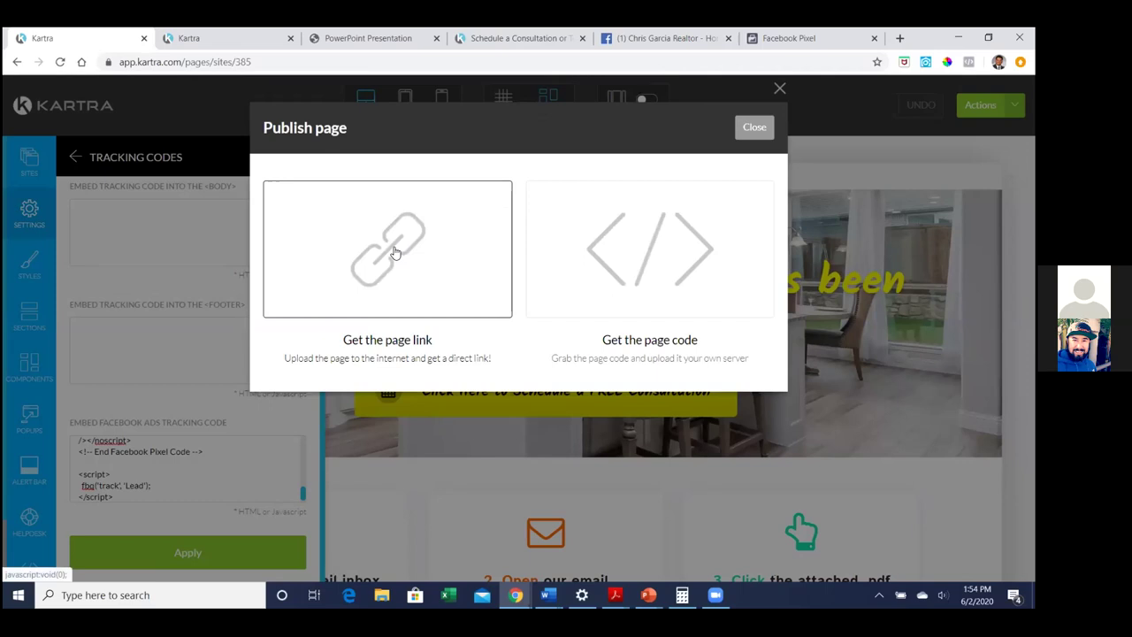
Copy the live page link and load it in a new browser tab
click(395, 253)
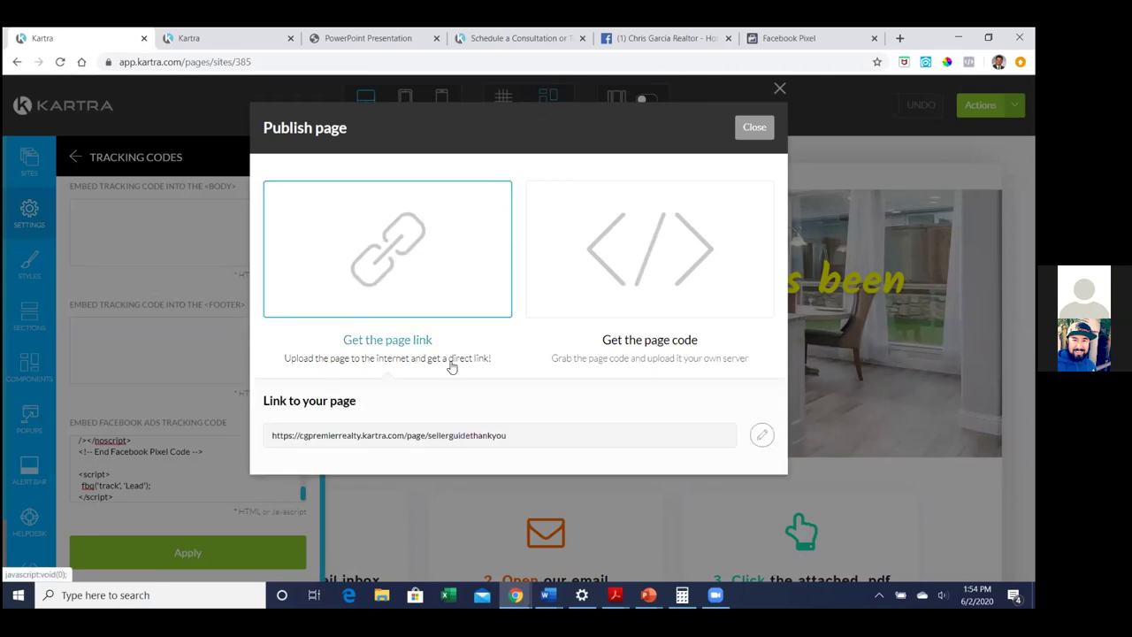
click(539, 437)
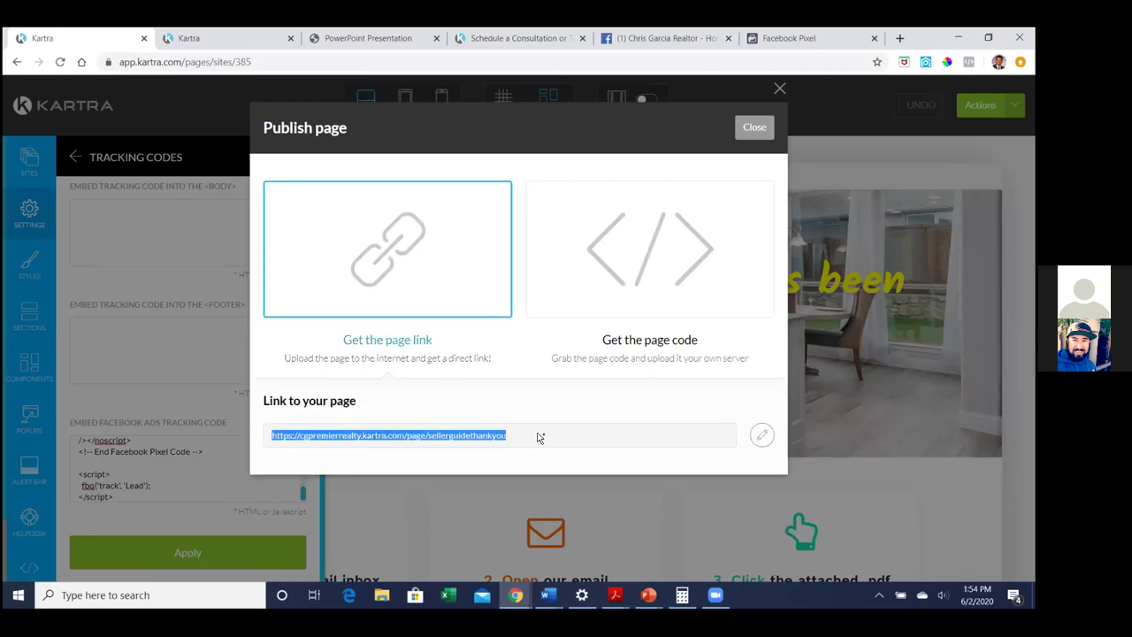
click(891, 39)
key(ctrl+v)
key(Return)
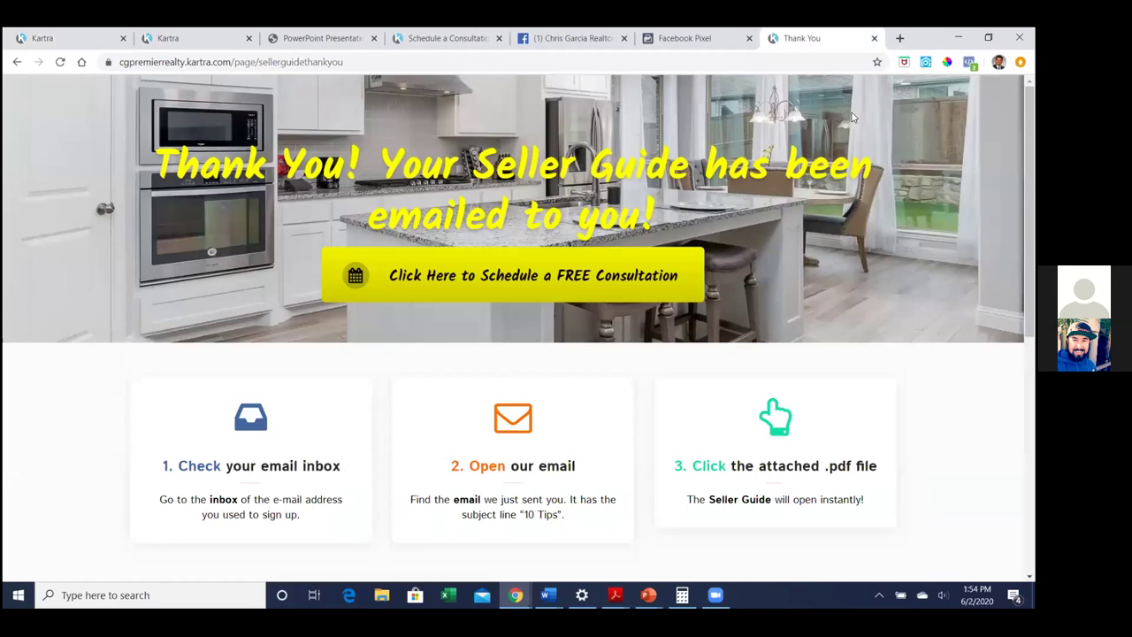
Check in Facebook Pixel Helper that the live thank-you page fires PageView and Lead events
click(969, 62)
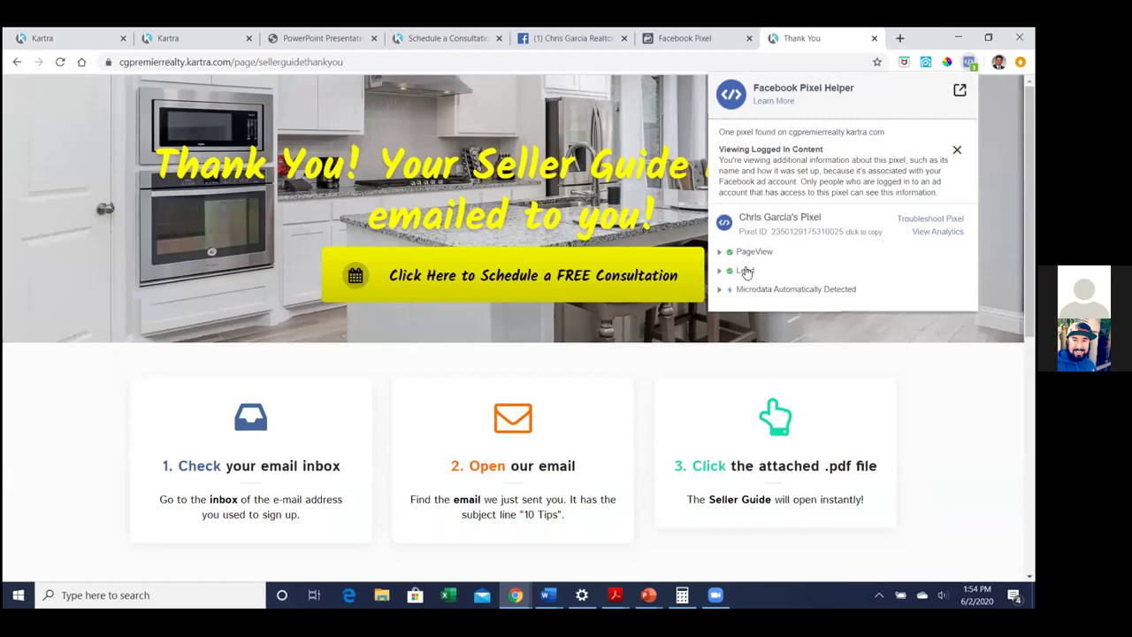
click(720, 252)
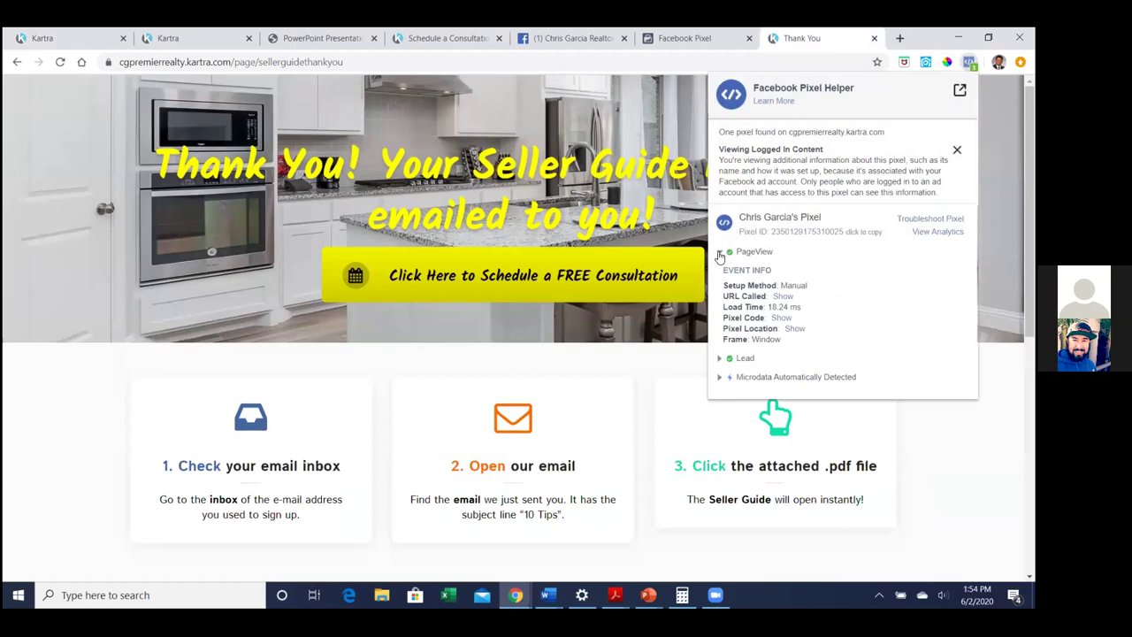
click(719, 253)
click(720, 271)
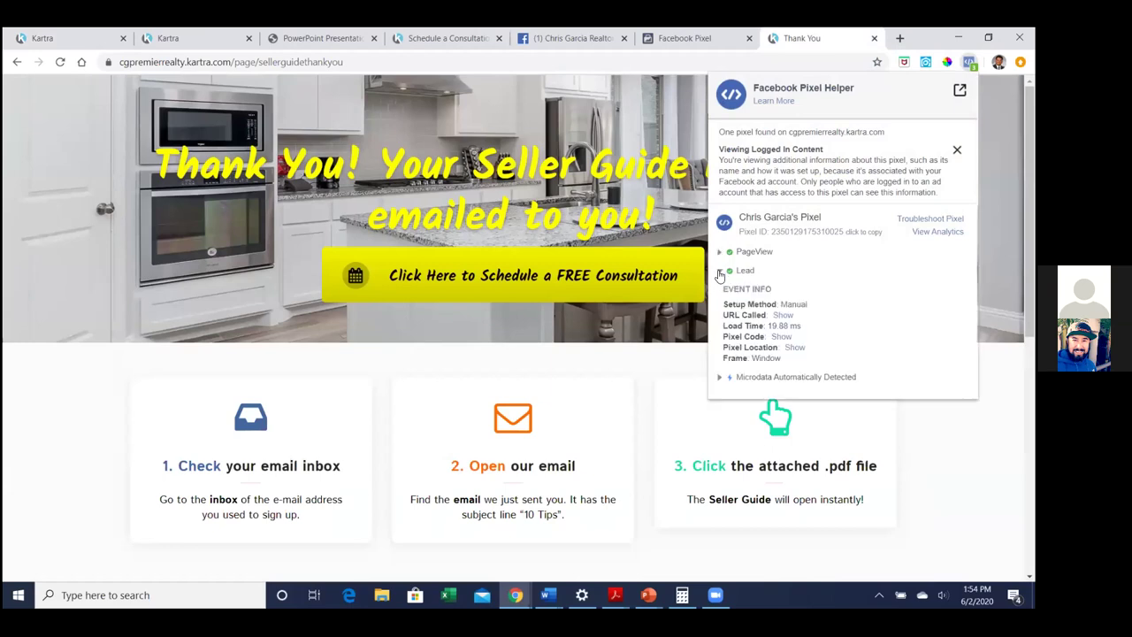
click(720, 272)
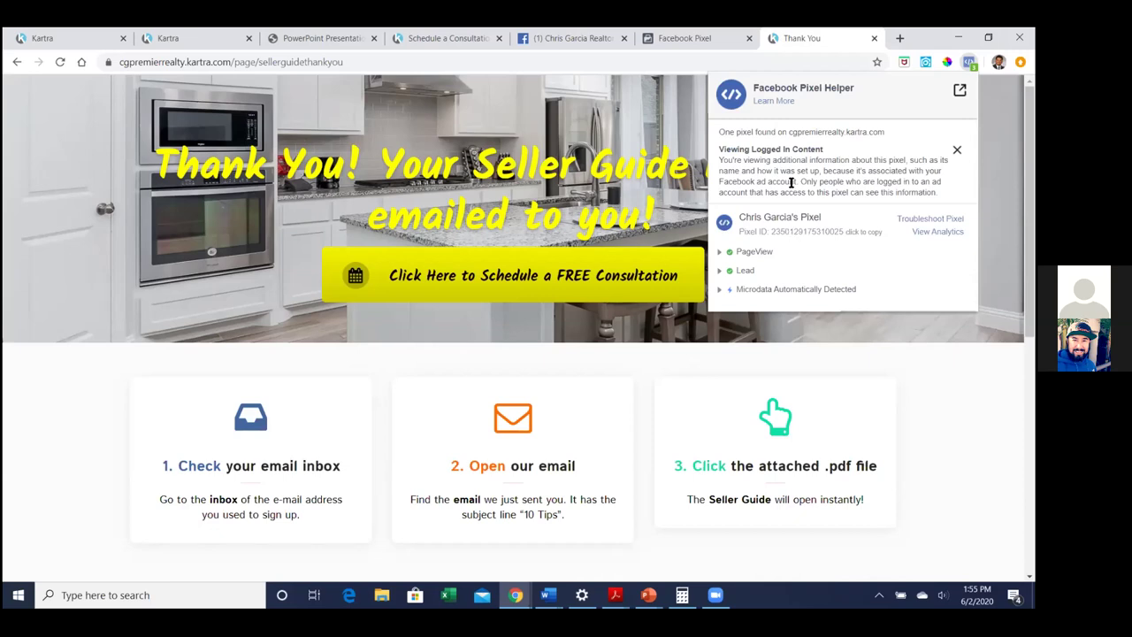
Close the Pixel Helper and copy the thank-you page address without its https prefix
click(384, 69)
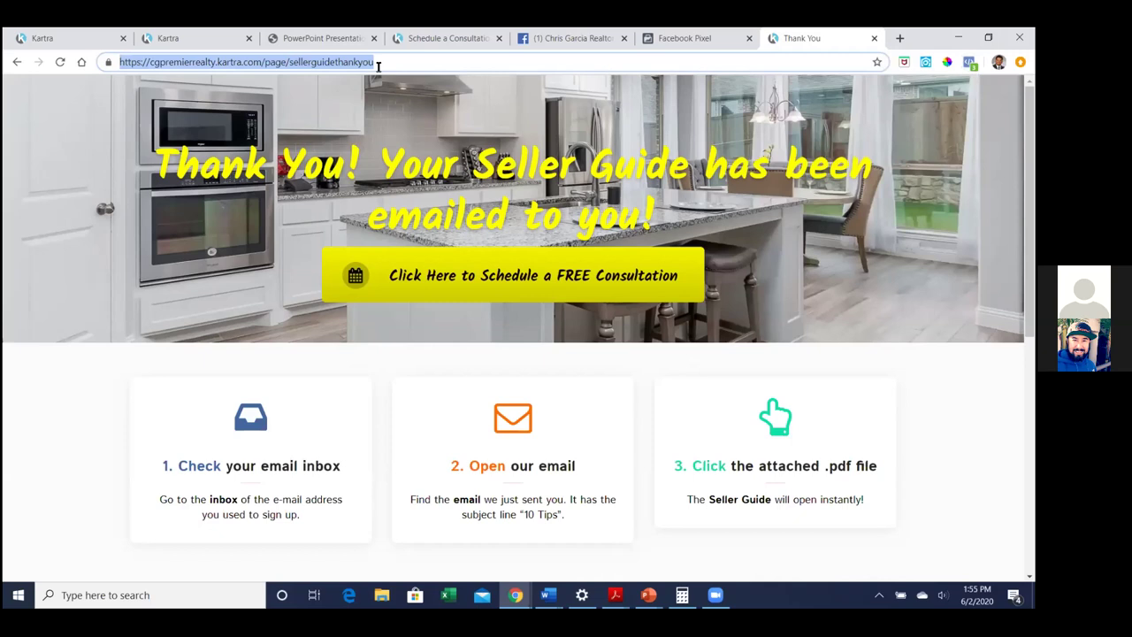
click(152, 62)
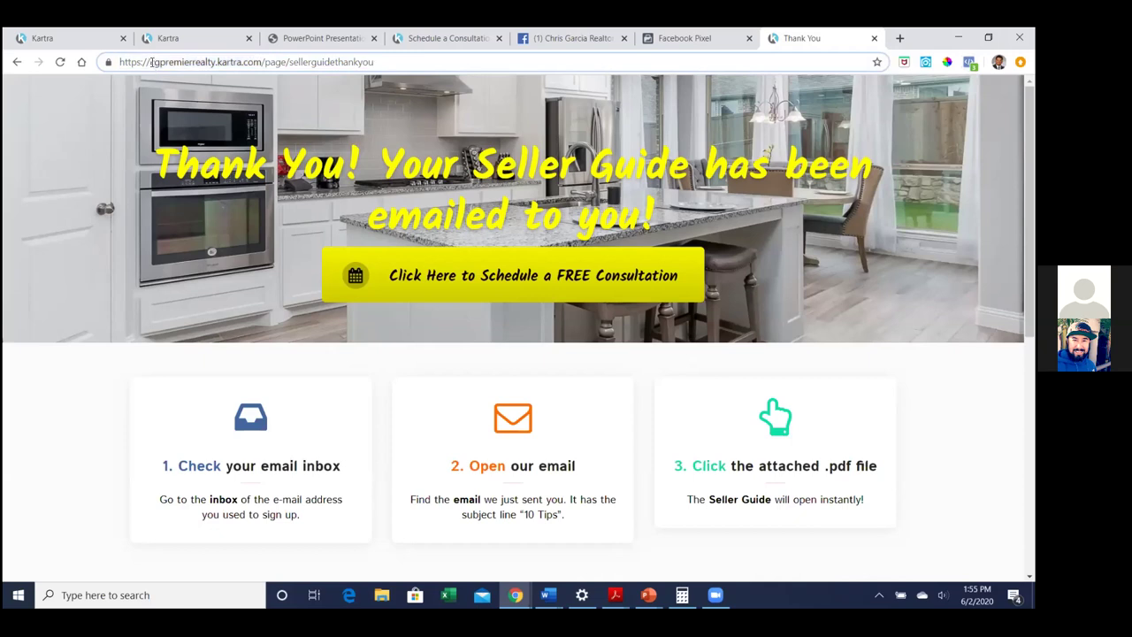
drag(152, 62, 390, 66)
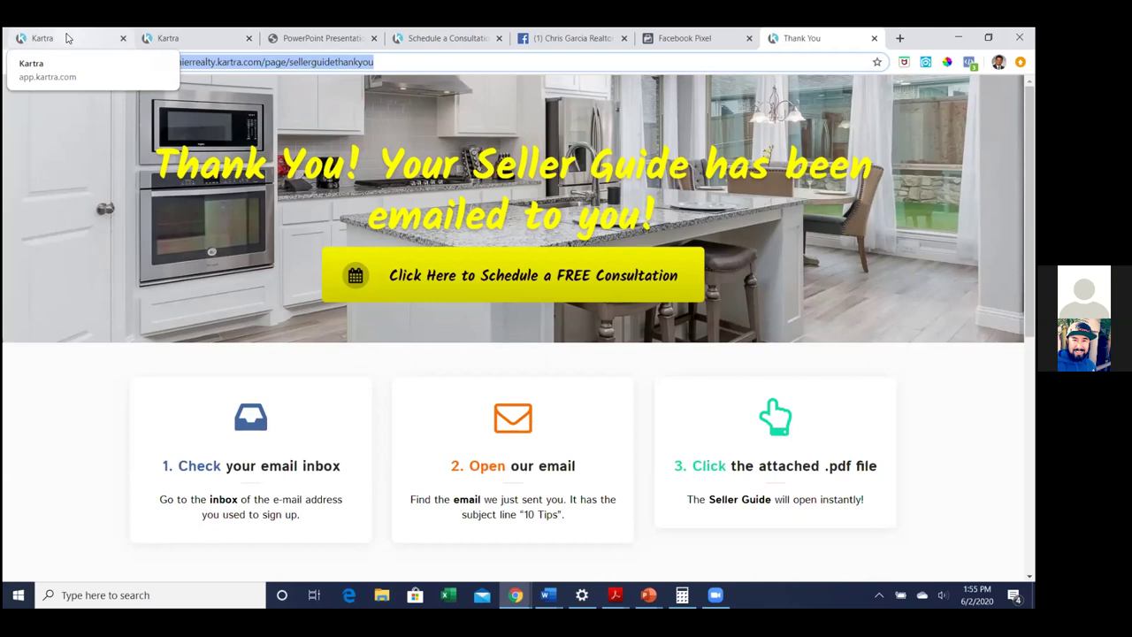
click(695, 36)
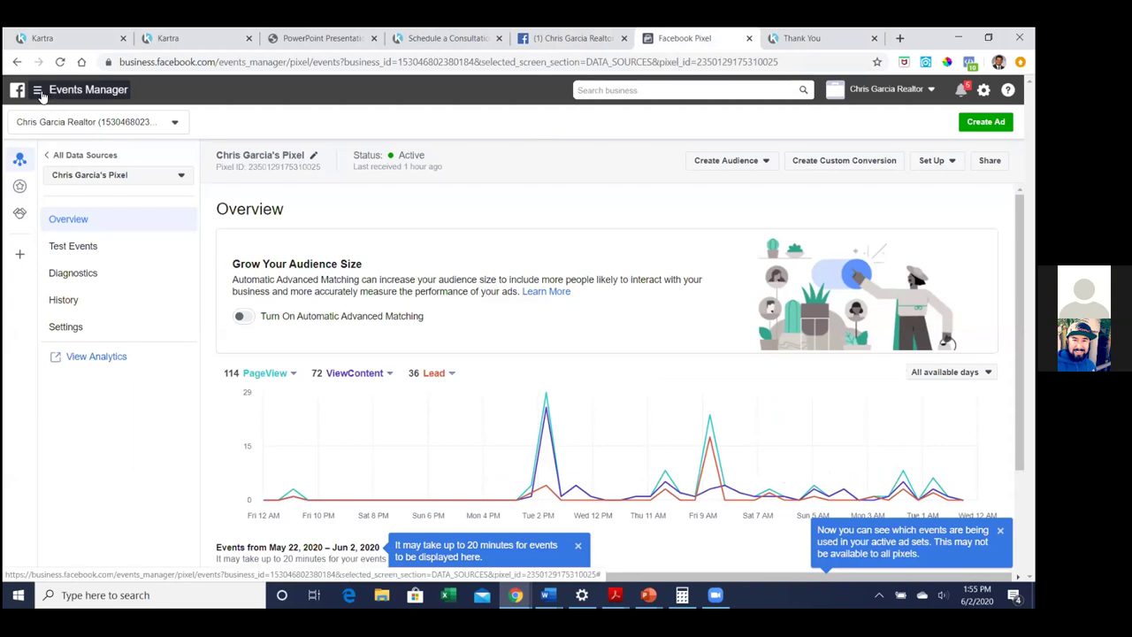
Go from the Facebook Pixel tab to the Ads Manager Audiences page through the business tools menu
click(38, 91)
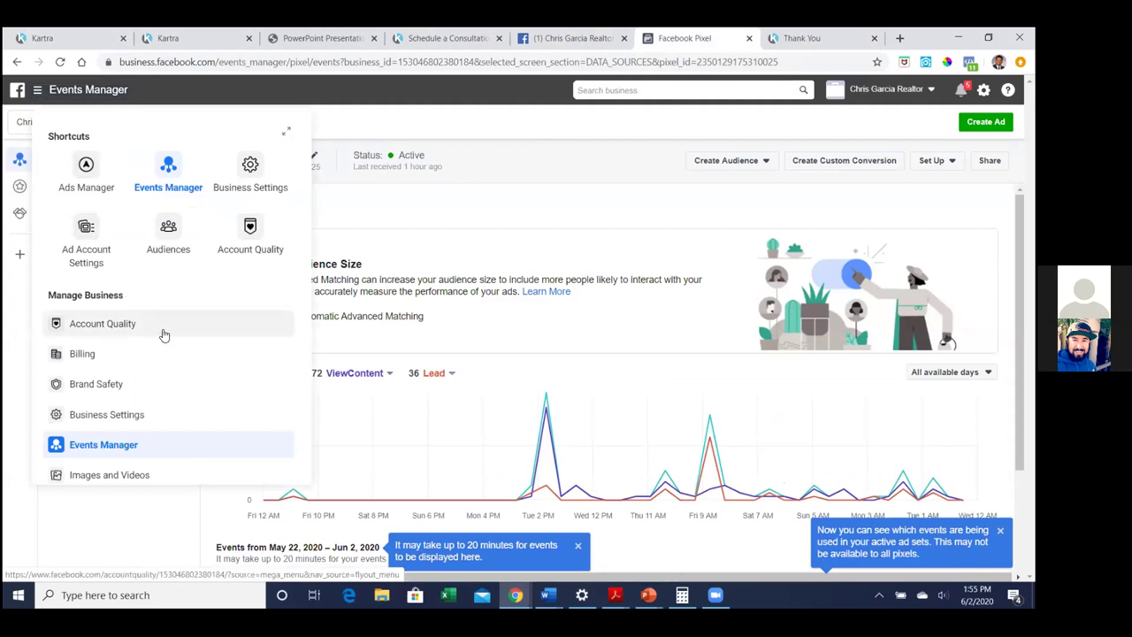
scroll(163, 337, down, 1)
scroll(146, 325, up, 1)
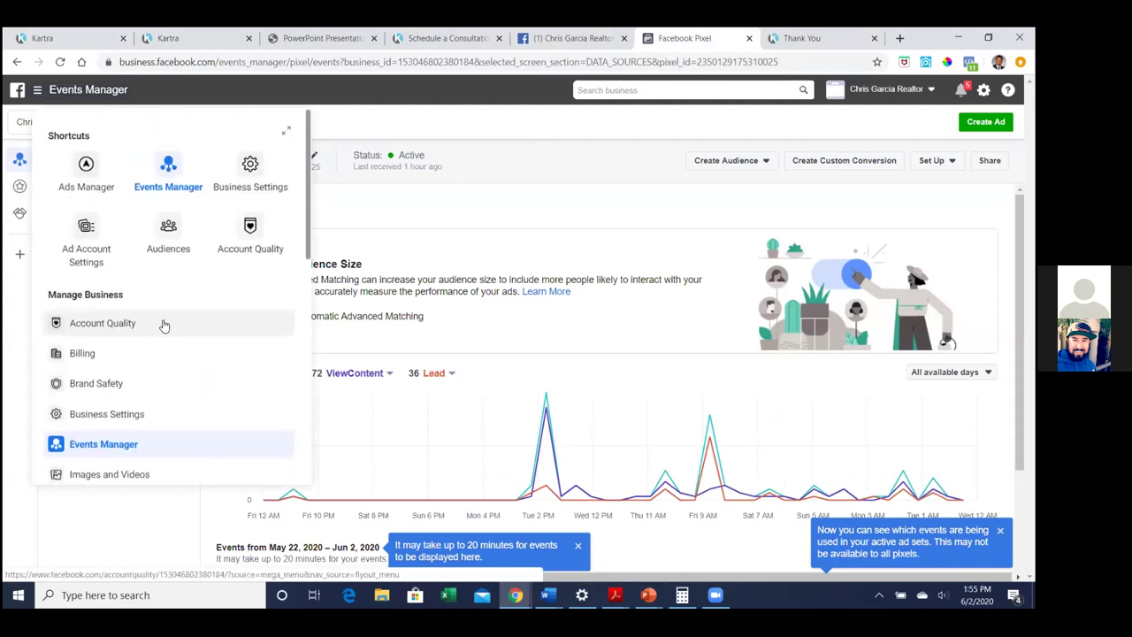
click(176, 227)
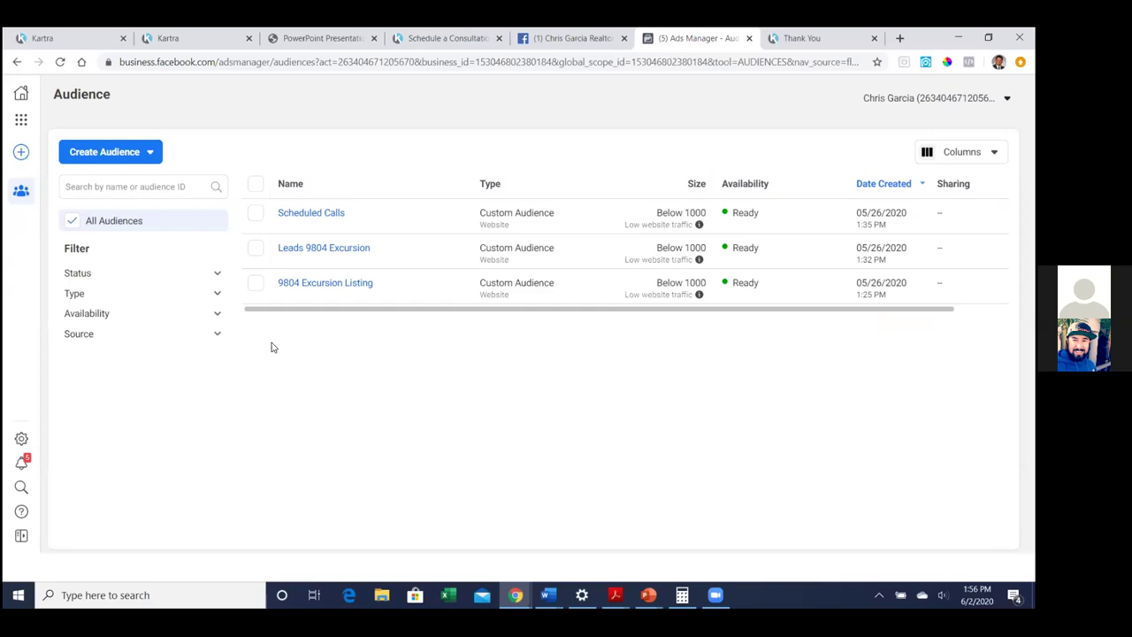
Bookmark the Audiences page under the name 'fb custom audiences'
click(84, 160)
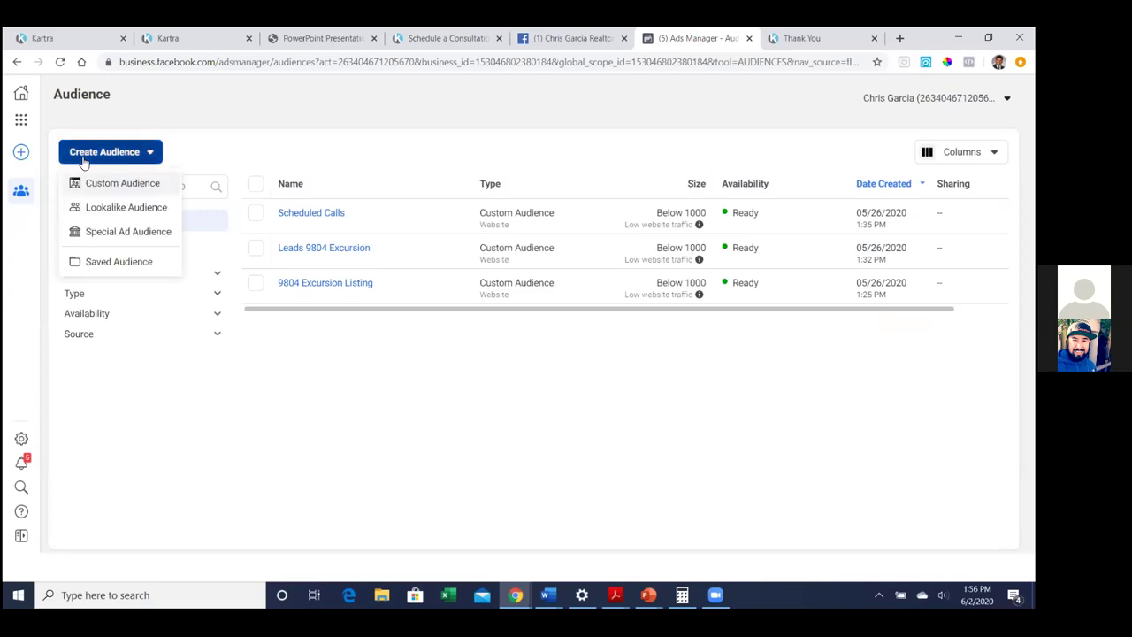
click(341, 460)
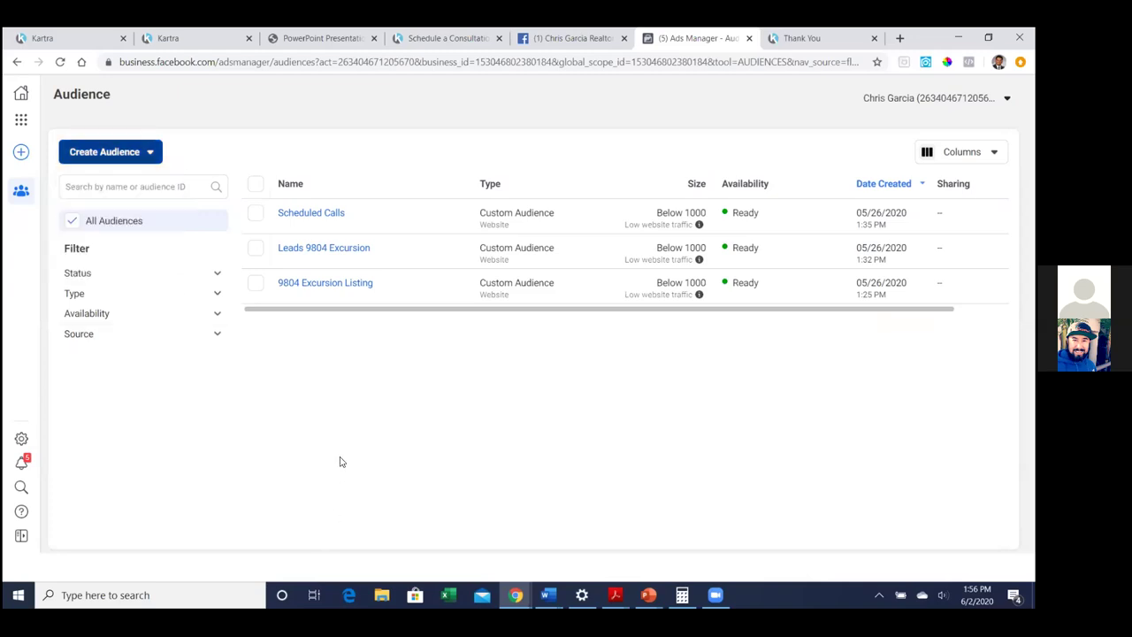
click(876, 63)
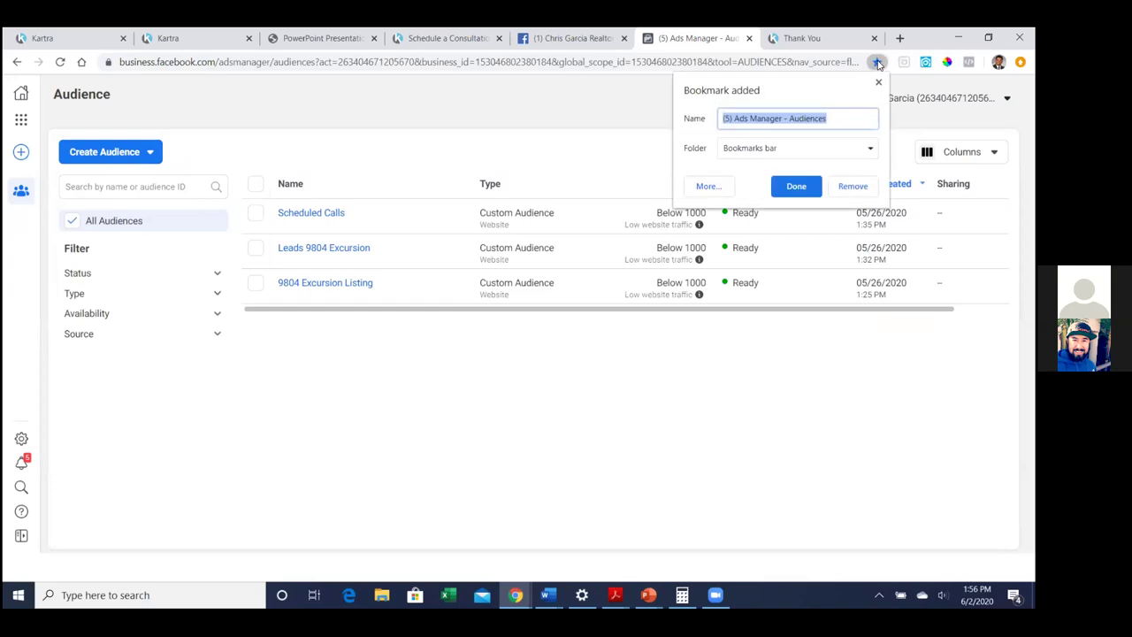
text(fb custom audiences)
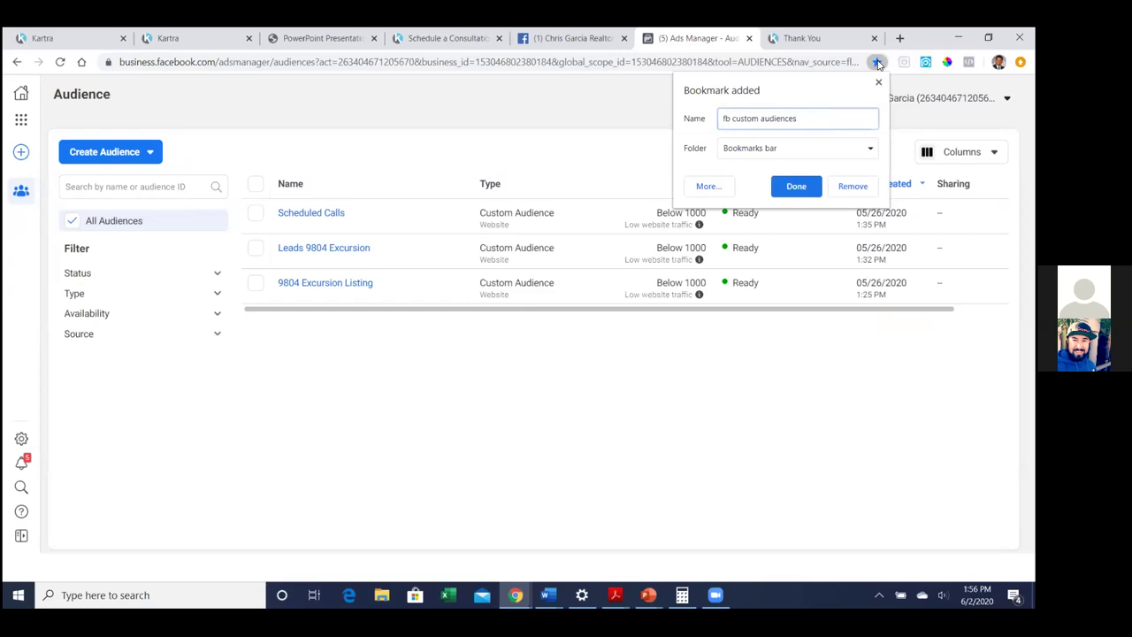
Save that bookmark in a new bookmarks-bar folder named 'FB Ads Manager'
click(811, 154)
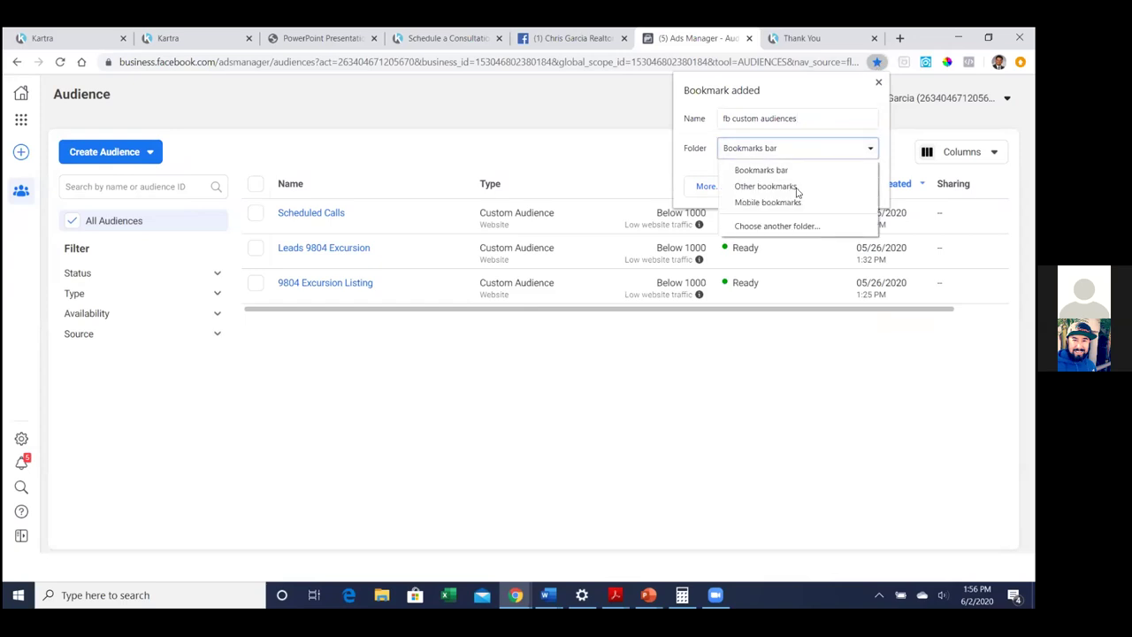
click(789, 226)
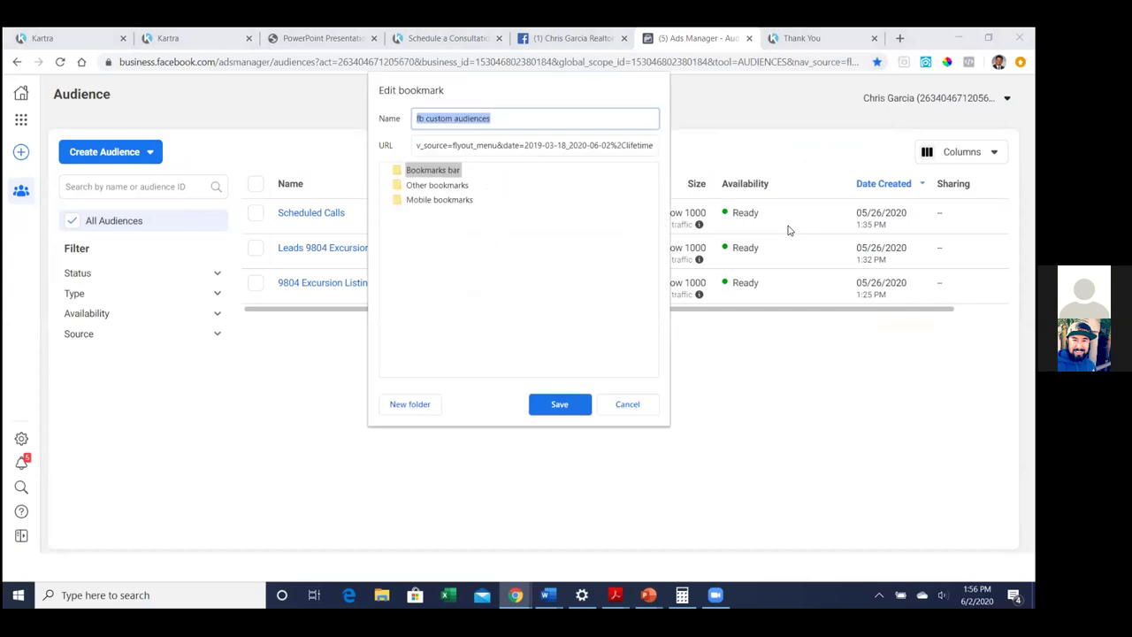
click(400, 406)
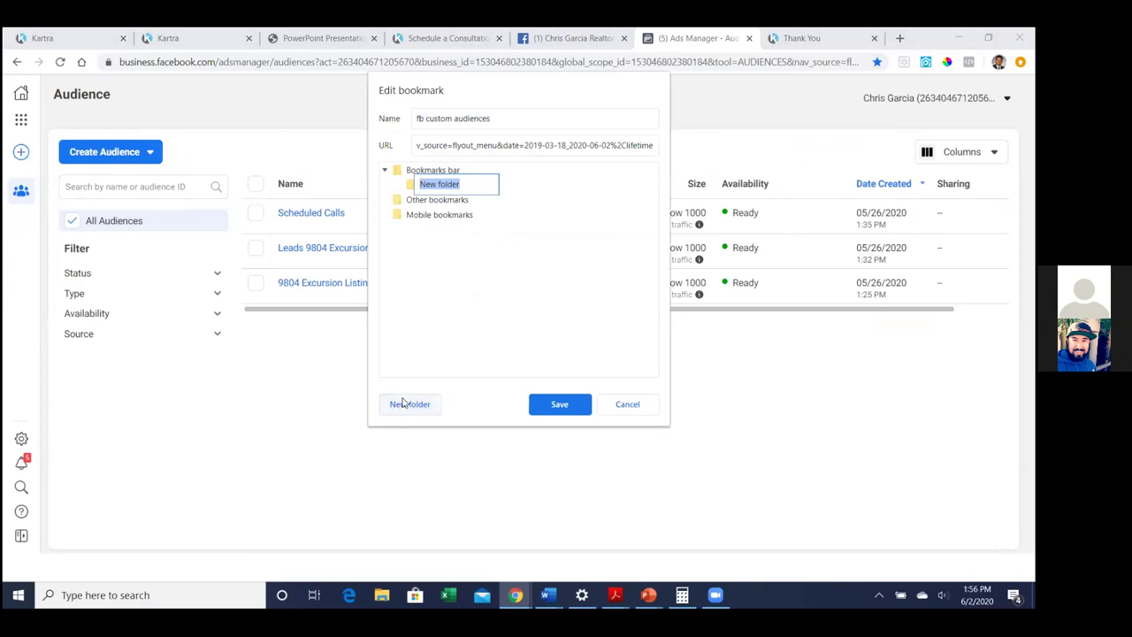
text(FB Ads Manager)
key(Return)
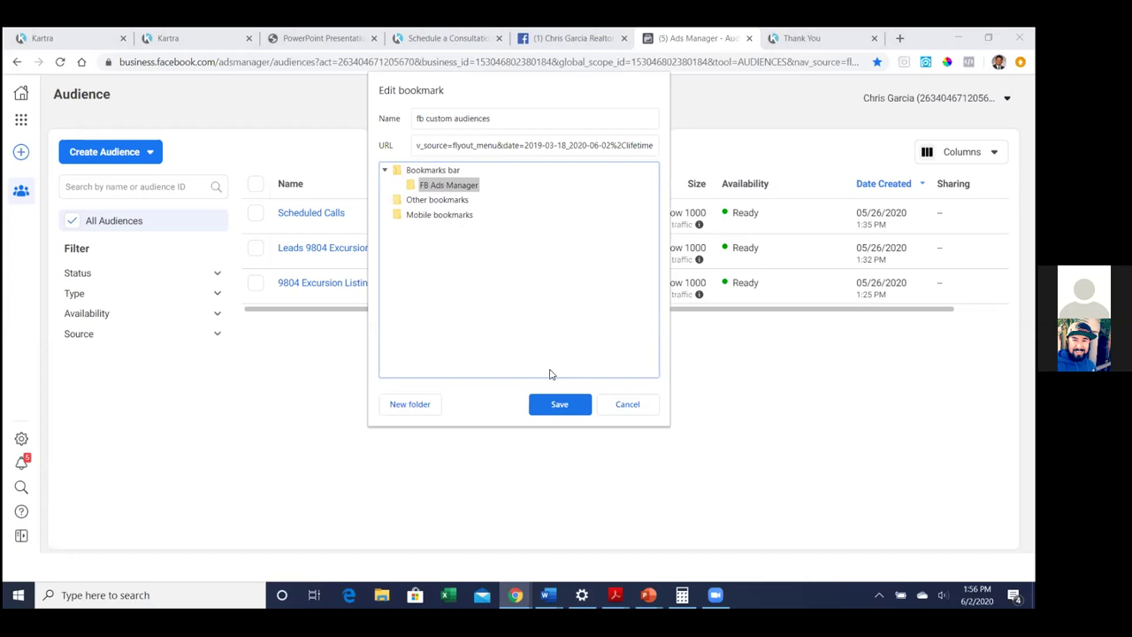
click(557, 406)
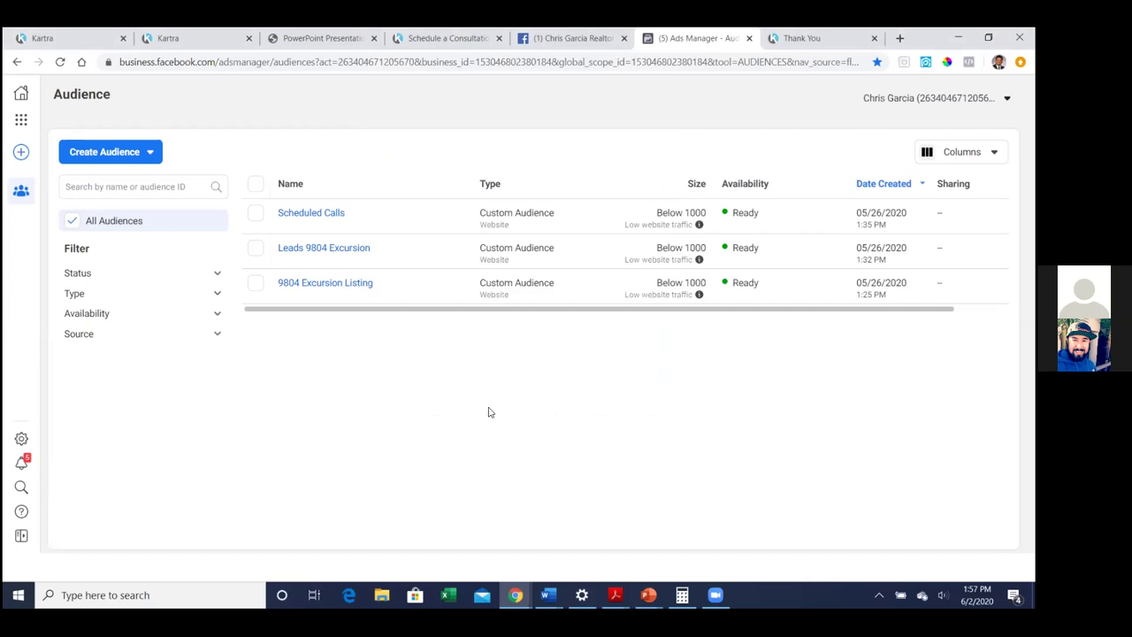
Start a website custom audience targeting people who visited specific web pages
click(121, 155)
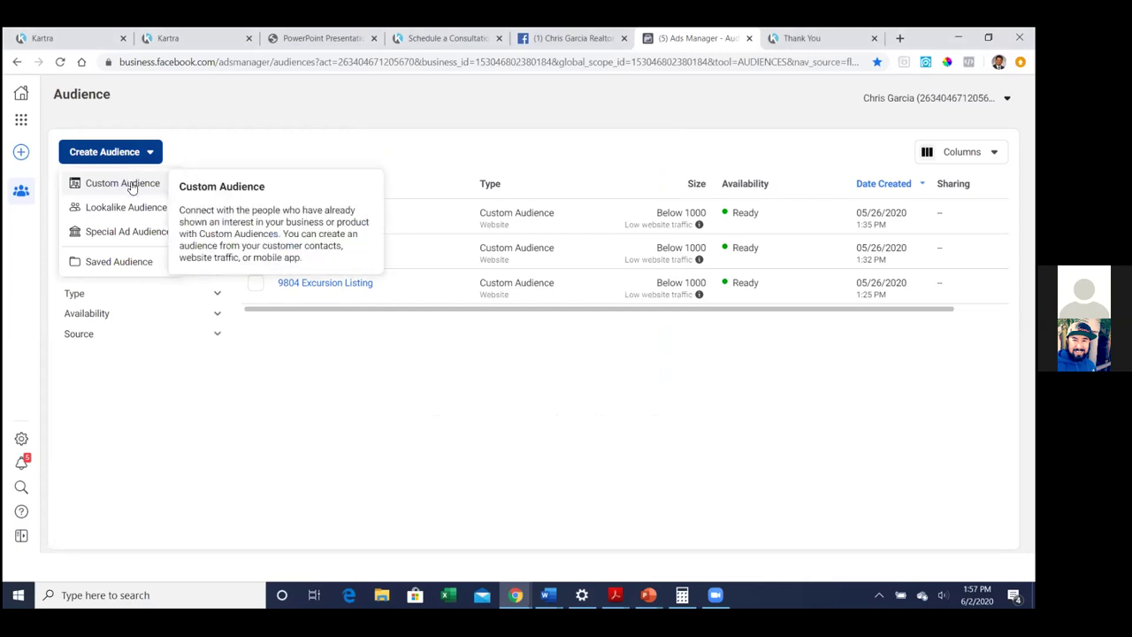
click(130, 185)
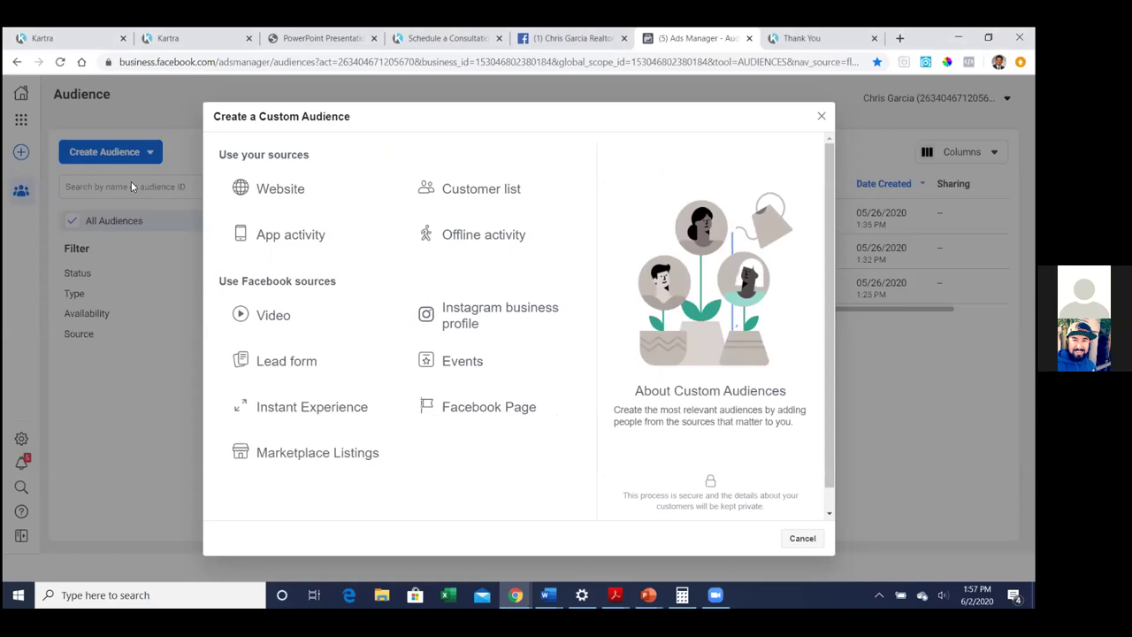
click(287, 201)
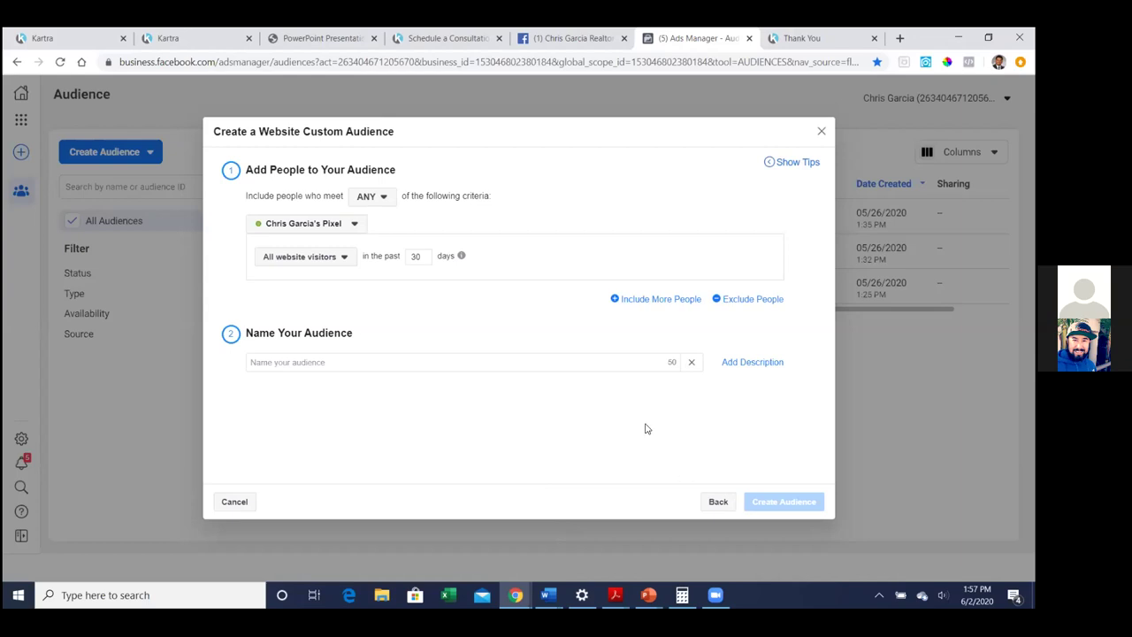
click(333, 256)
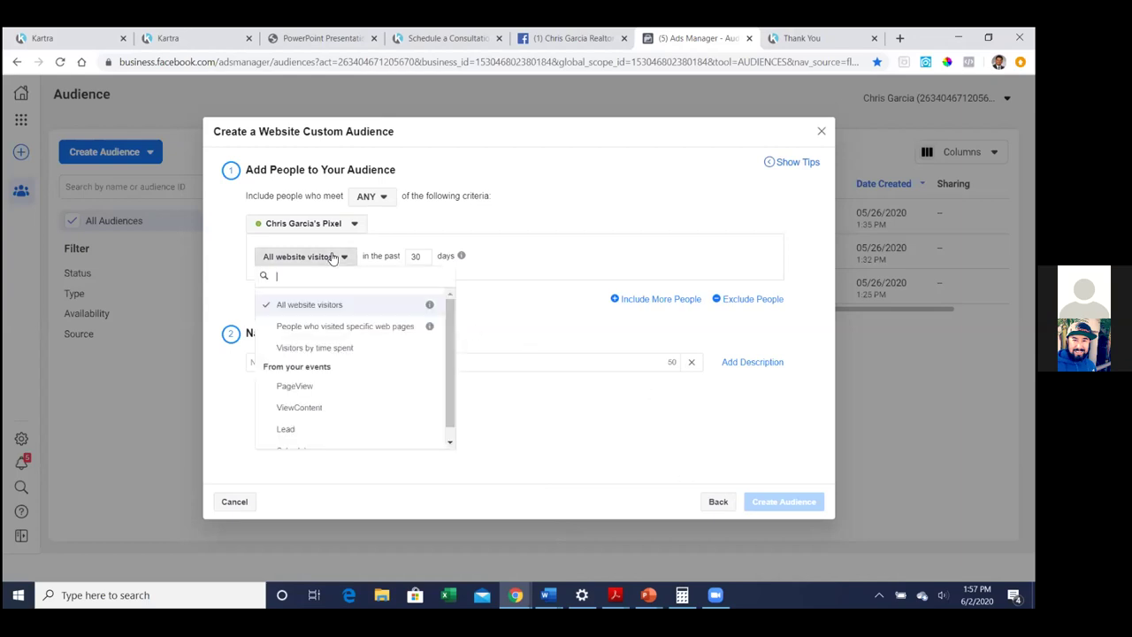
click(366, 329)
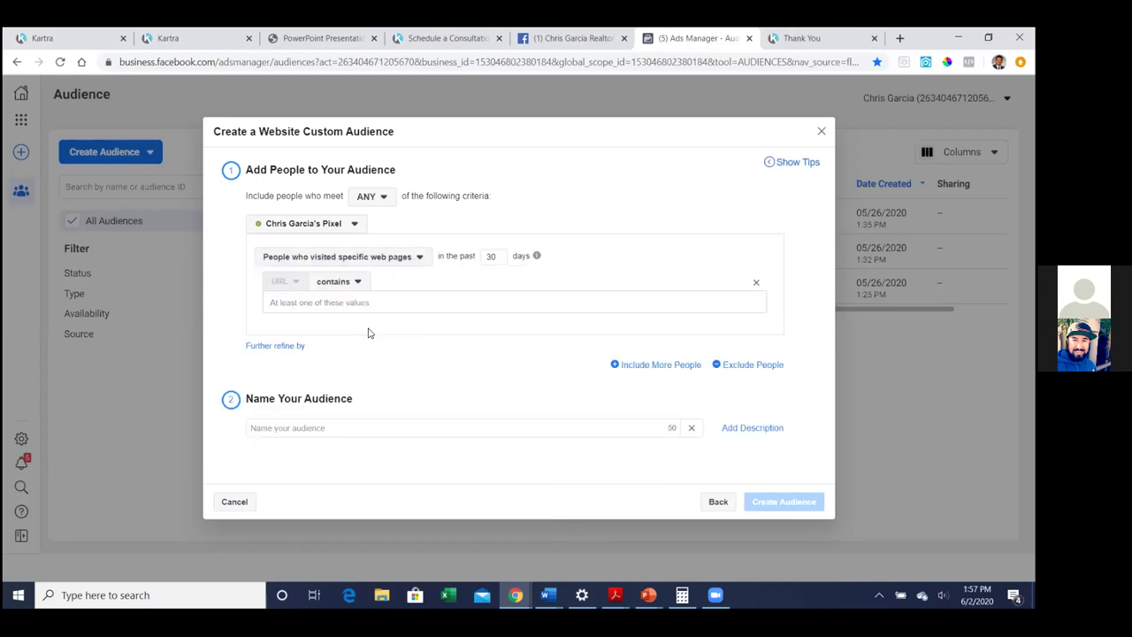
Paste the thank-you page URL as the rule, name it 'Seller Guide Leads', and create it
click(381, 306)
key(ctrl+v)
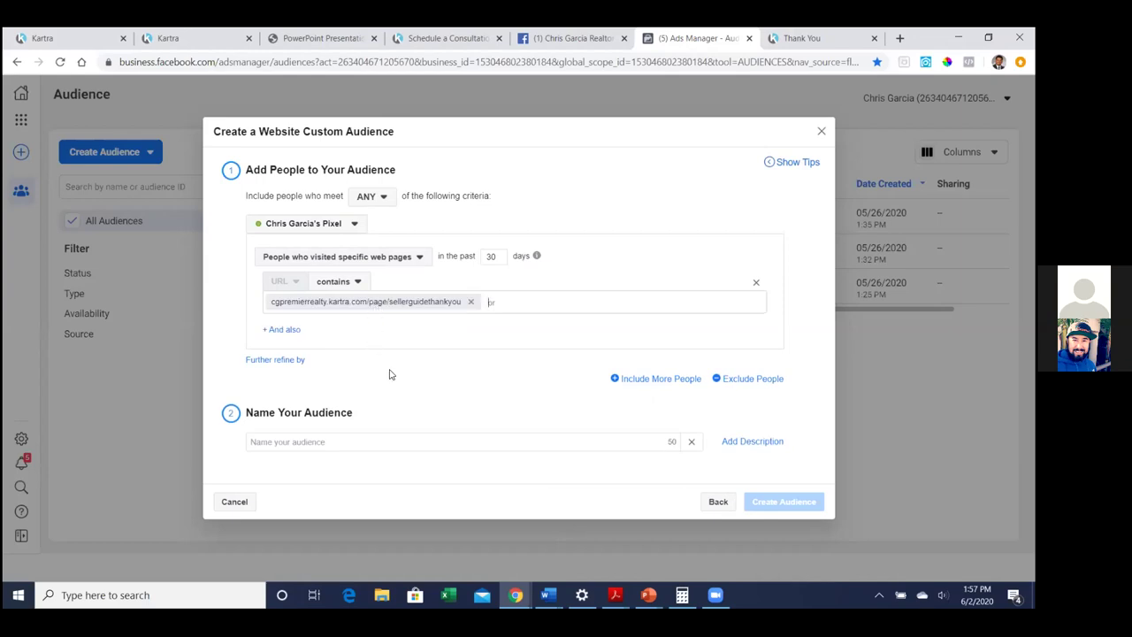
click(369, 435)
text(Se)
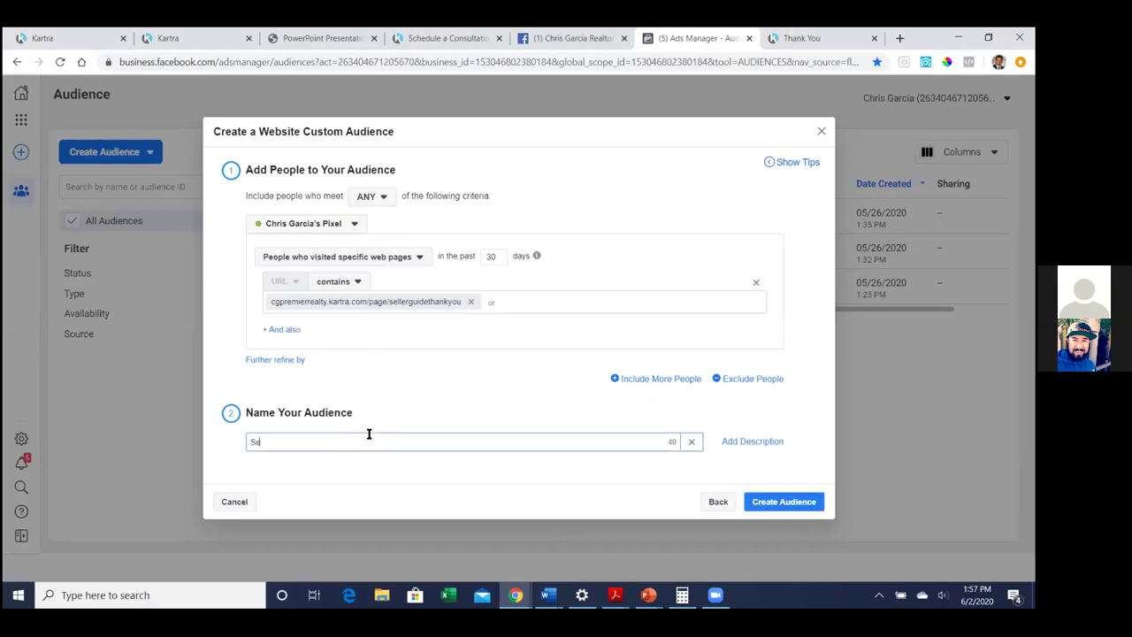
text(ller Guide Leads)
click(547, 480)
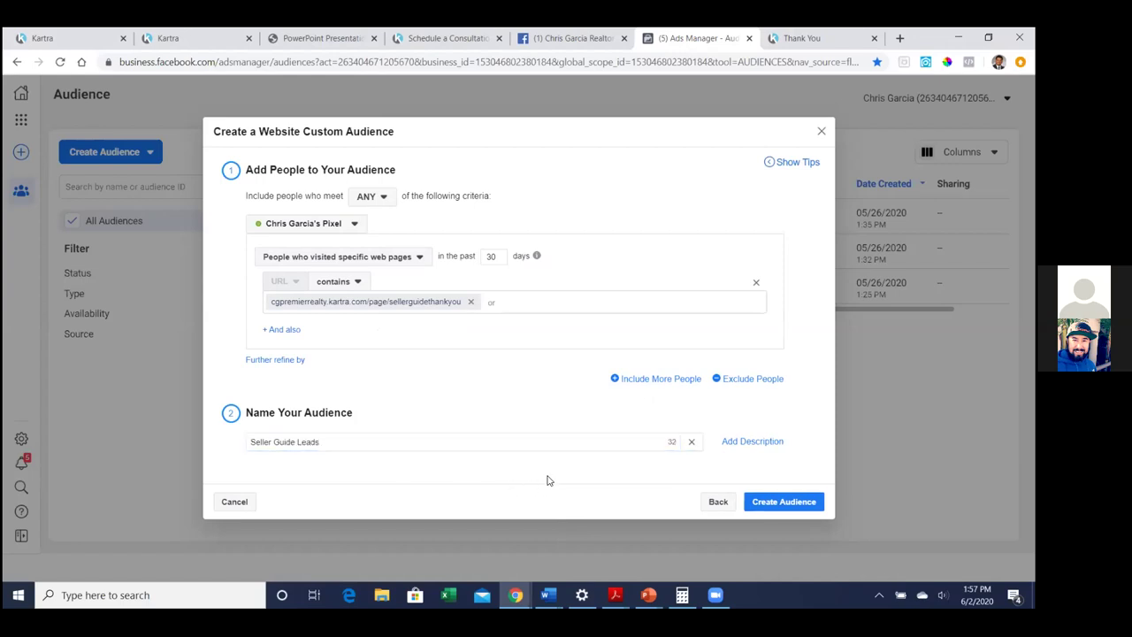
click(802, 501)
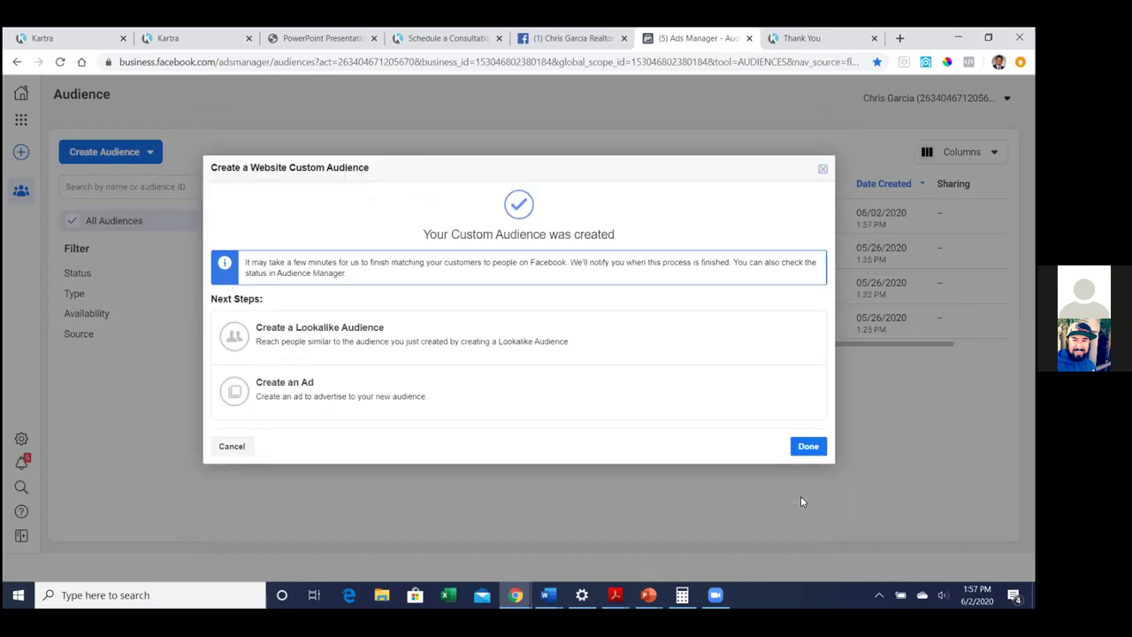
click(806, 447)
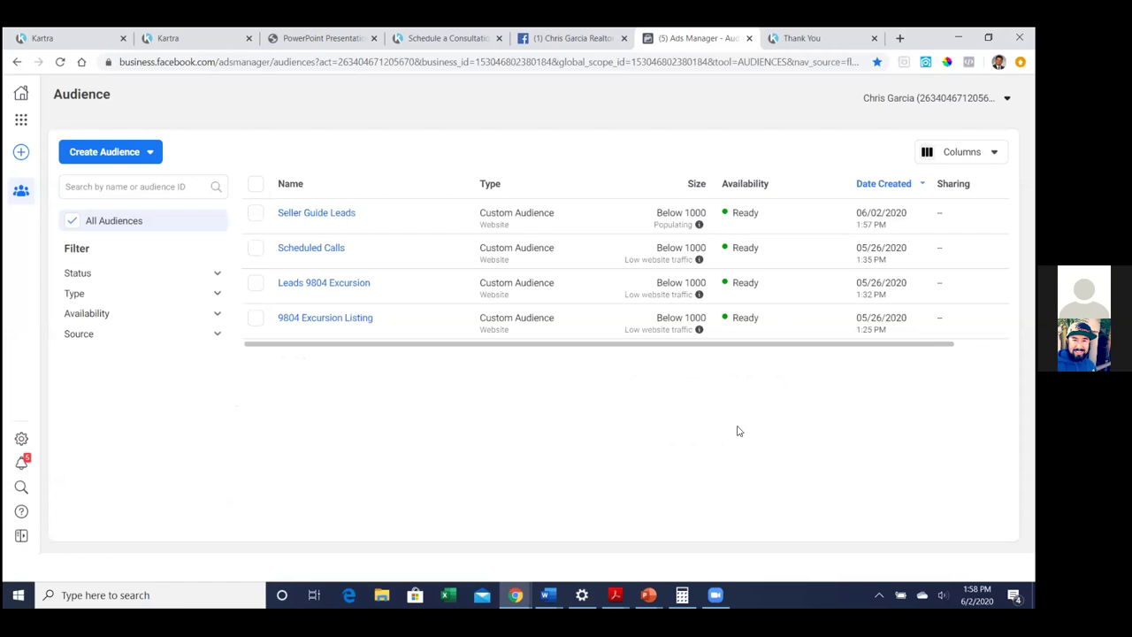
Navigate to the Custom Conversions page in Events Manager
click(23, 119)
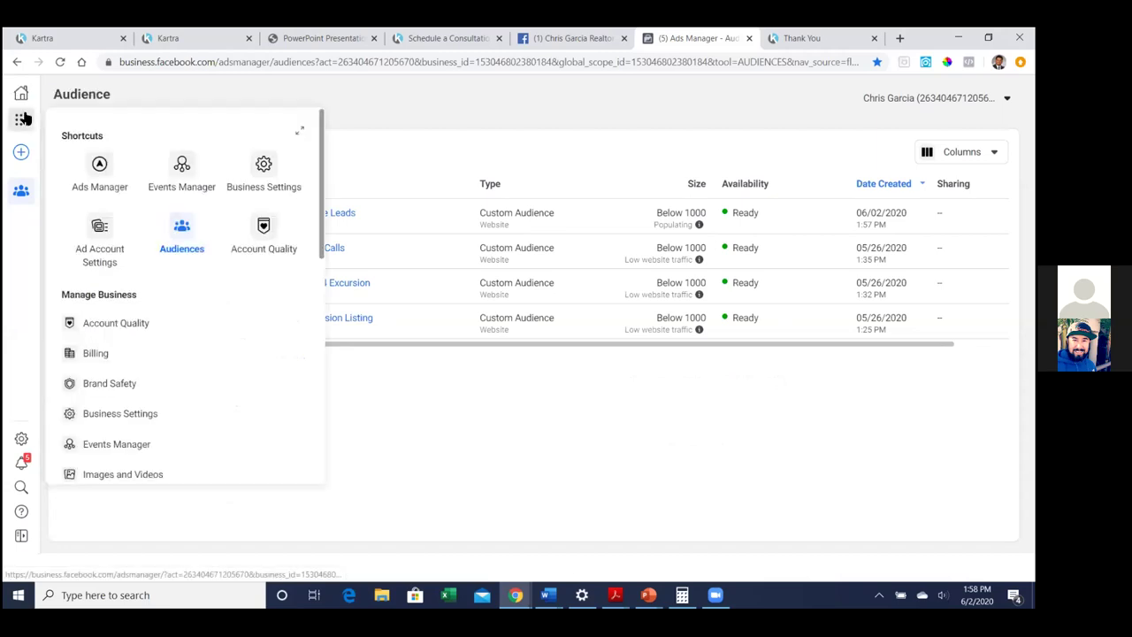
click(171, 178)
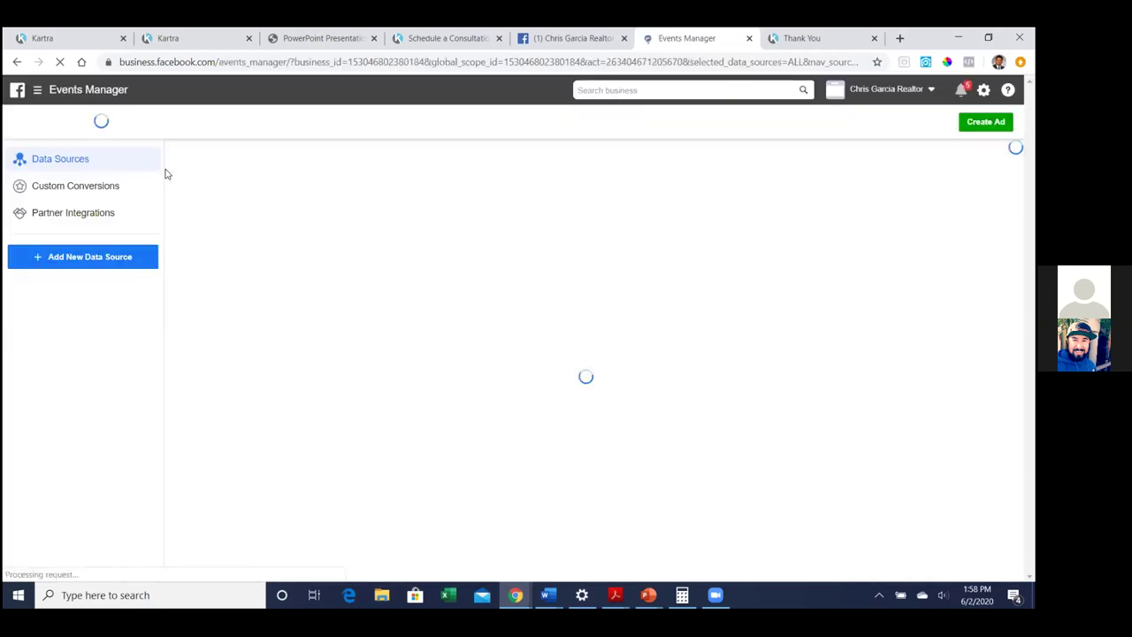
click(92, 190)
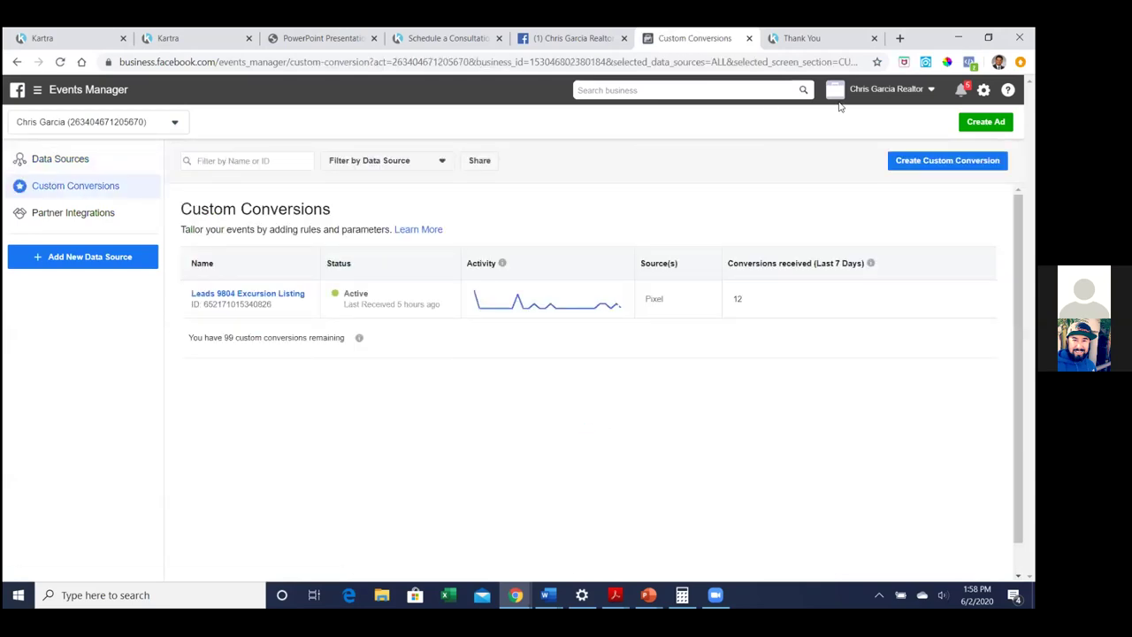
Bookmark the page as 'FB Custom Conversions' and start a new custom conversion
click(877, 62)
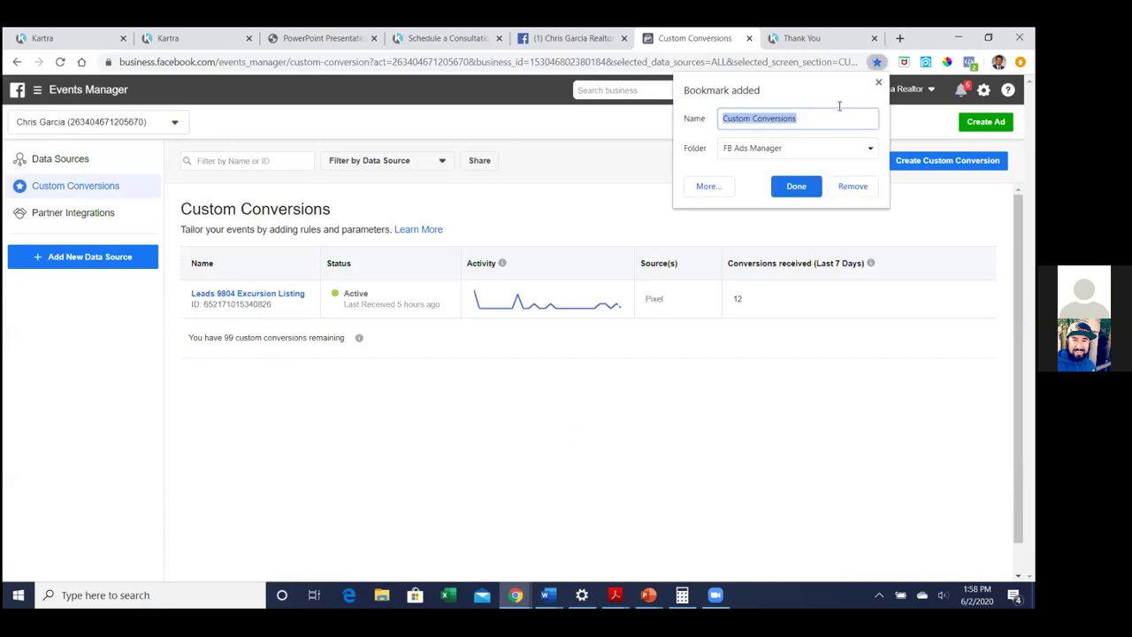
click(797, 117)
key(Home)
text(FB)
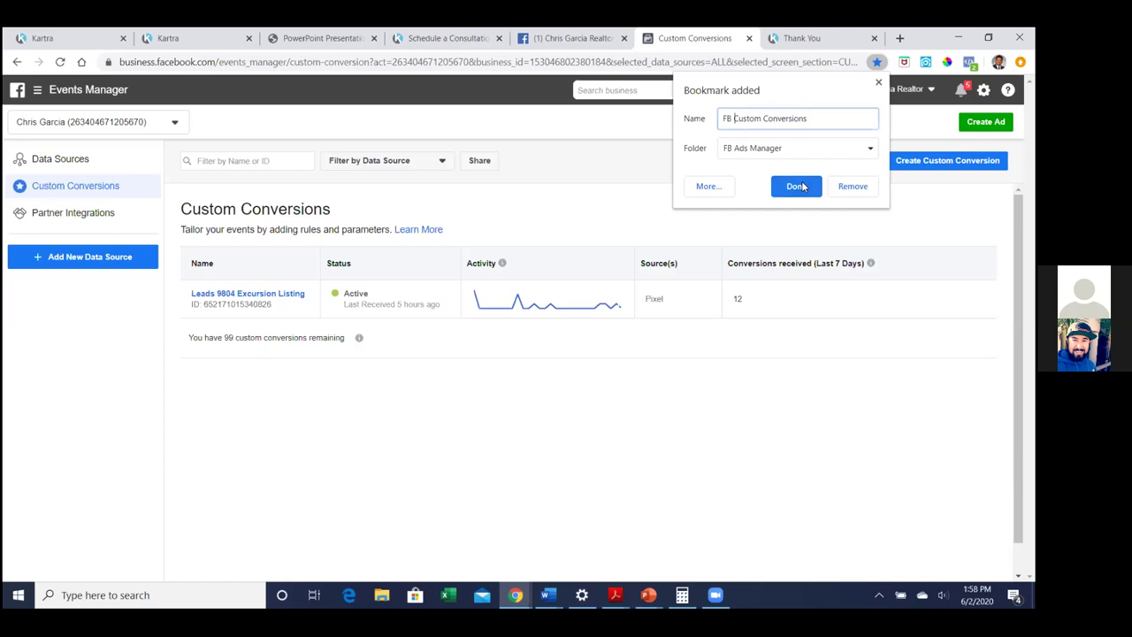
click(797, 187)
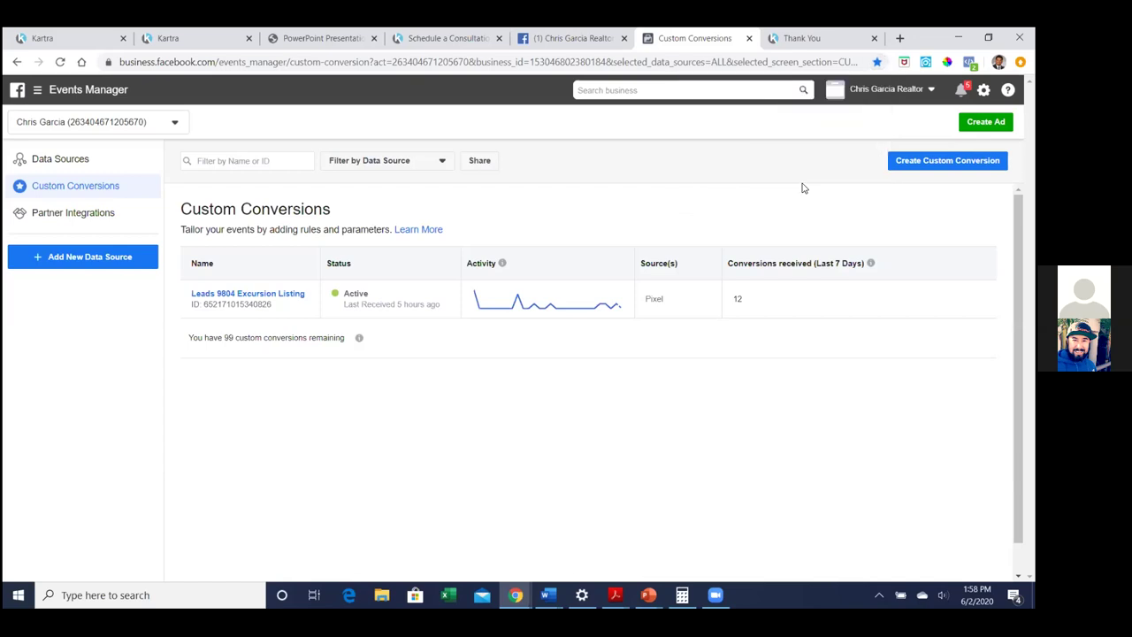
click(917, 168)
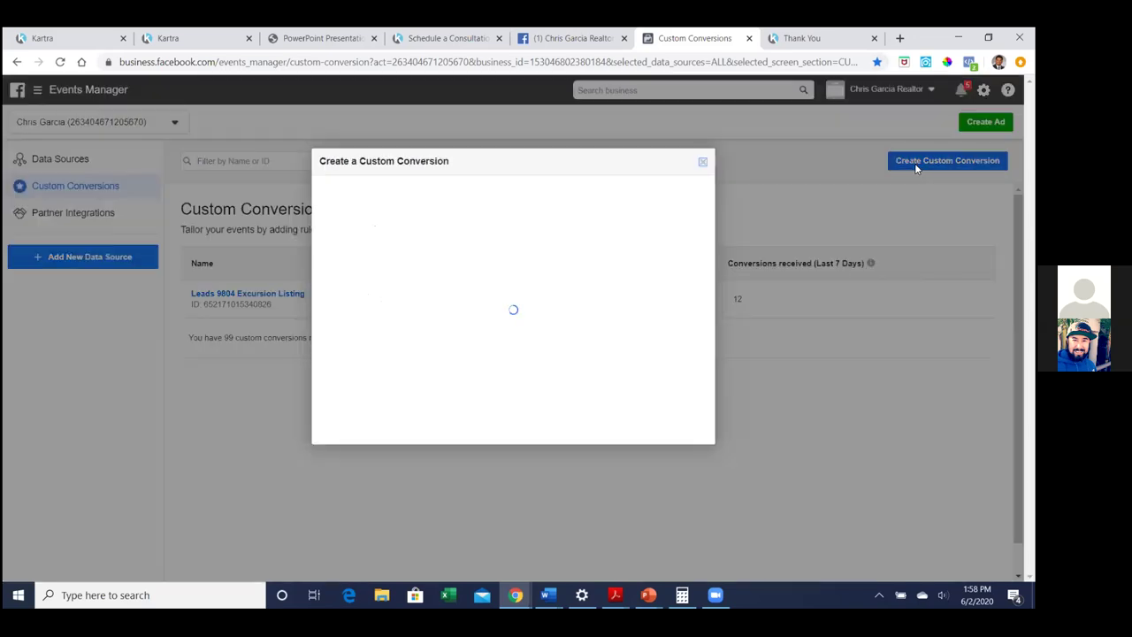
Name the custom conversion 'Seller Guide' and set its standard event to Lead
click(449, 210)
text(Sche)
key(BackSpace)
key(BackSpace)
key(BackSpace)
key(BackSpace)
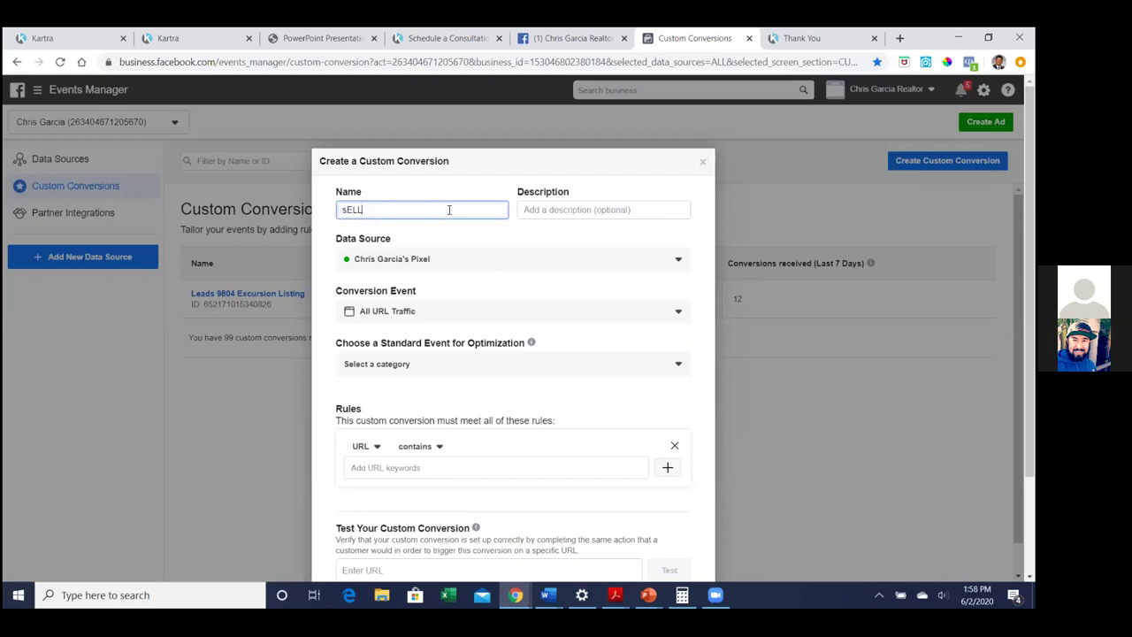
text(Seller Guide)
click(326, 256)
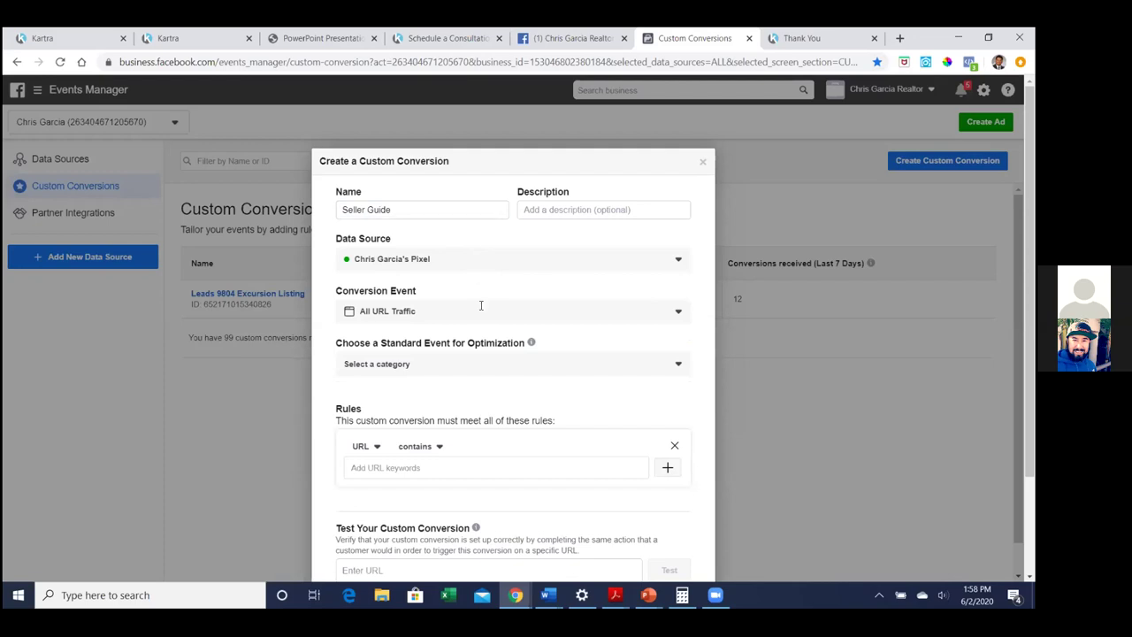
click(676, 365)
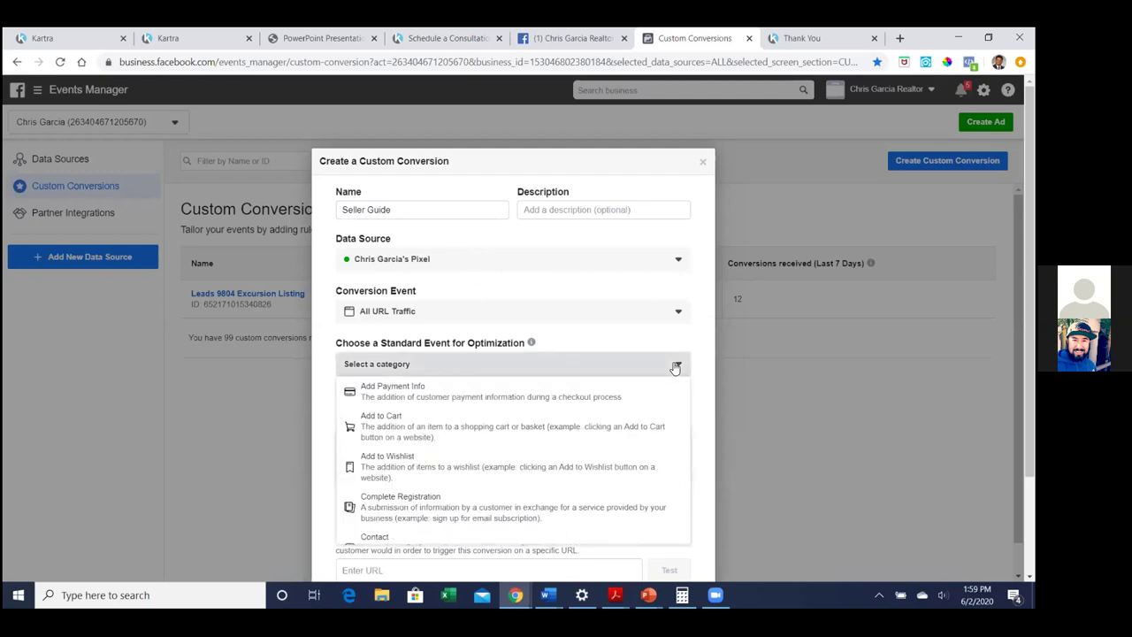
scroll(654, 414, down, 3)
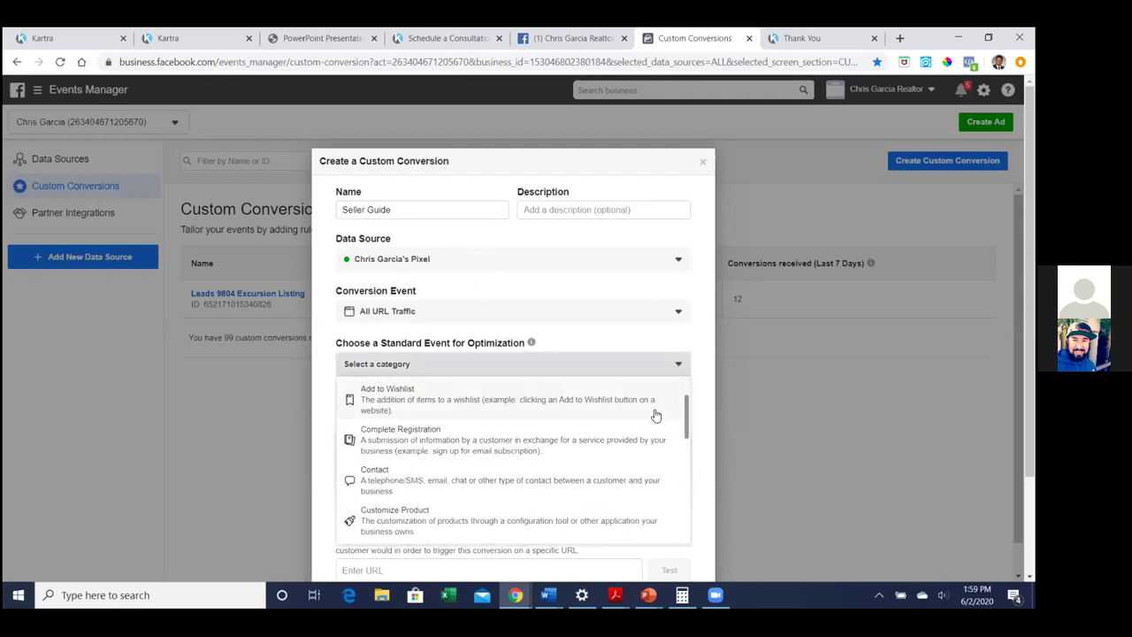
scroll(655, 415, down, 3)
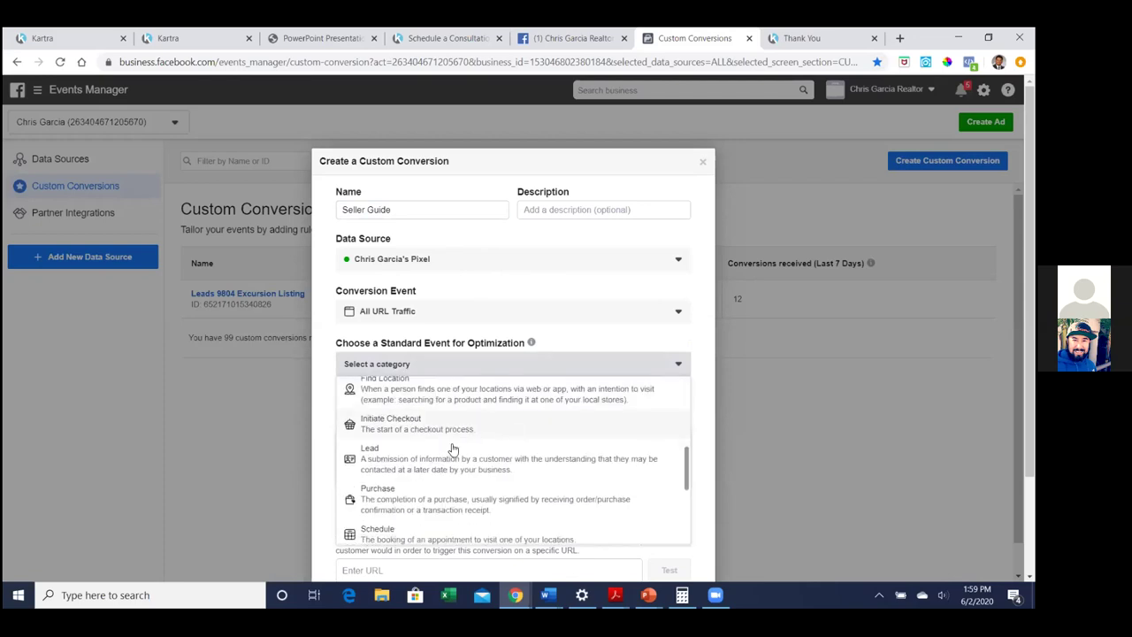
click(515, 457)
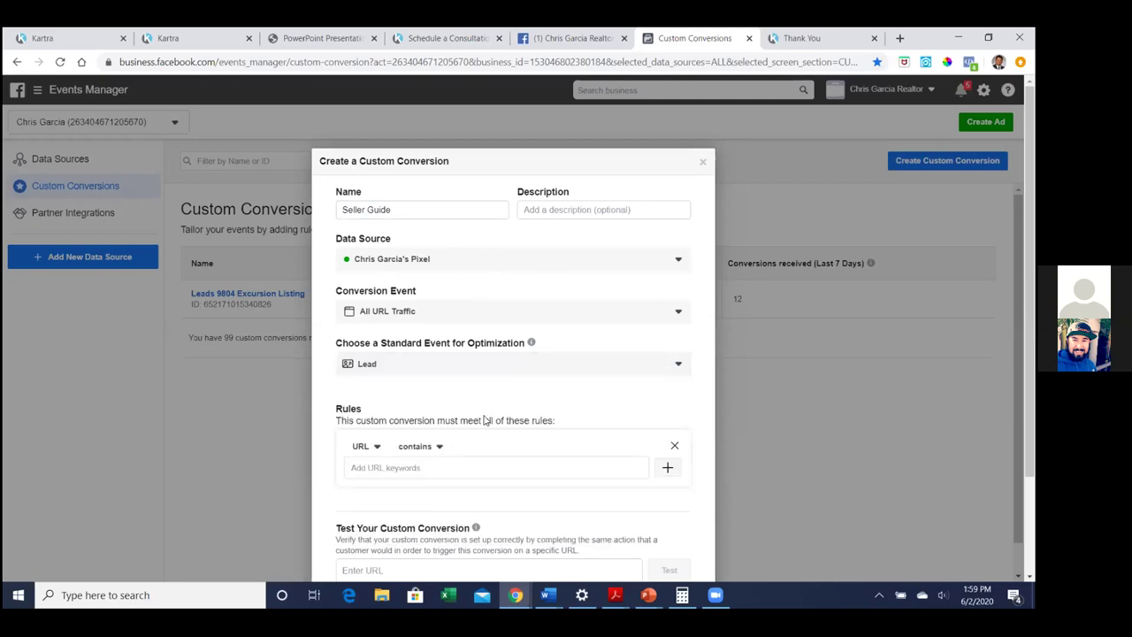
scroll(495, 402, down, 1)
scroll(486, 413, down, 1)
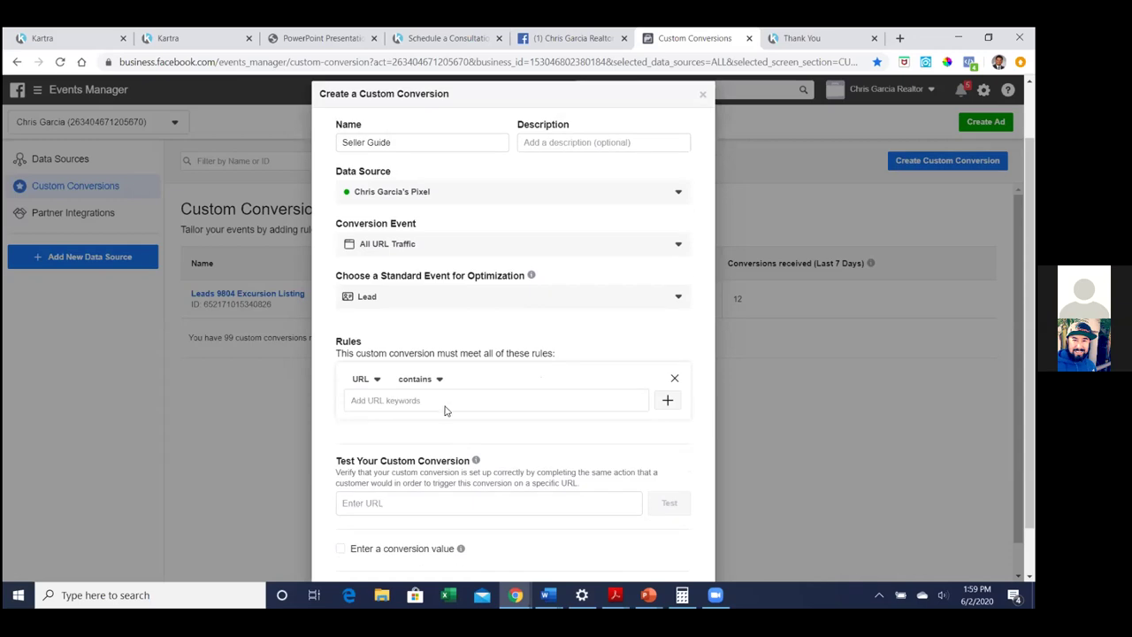
Add the thank-you page URL as the rule and create the conversion
click(443, 403)
text(cgpremierrealty.kartra.com/page/sellerguidethankyou)
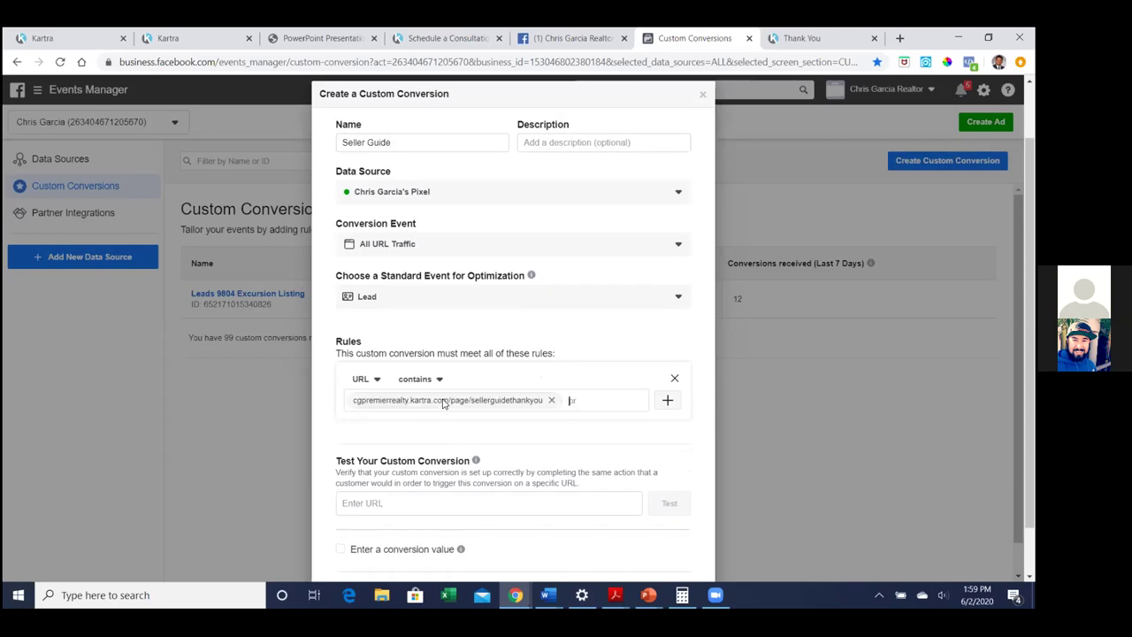
scroll(600, 441, down, 1)
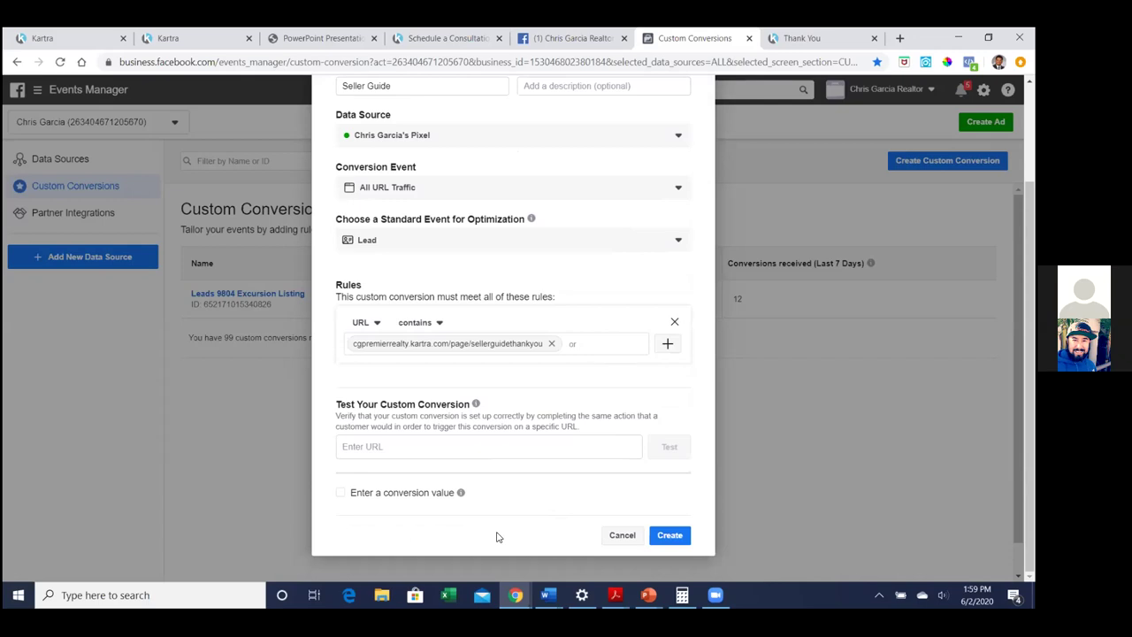
click(669, 535)
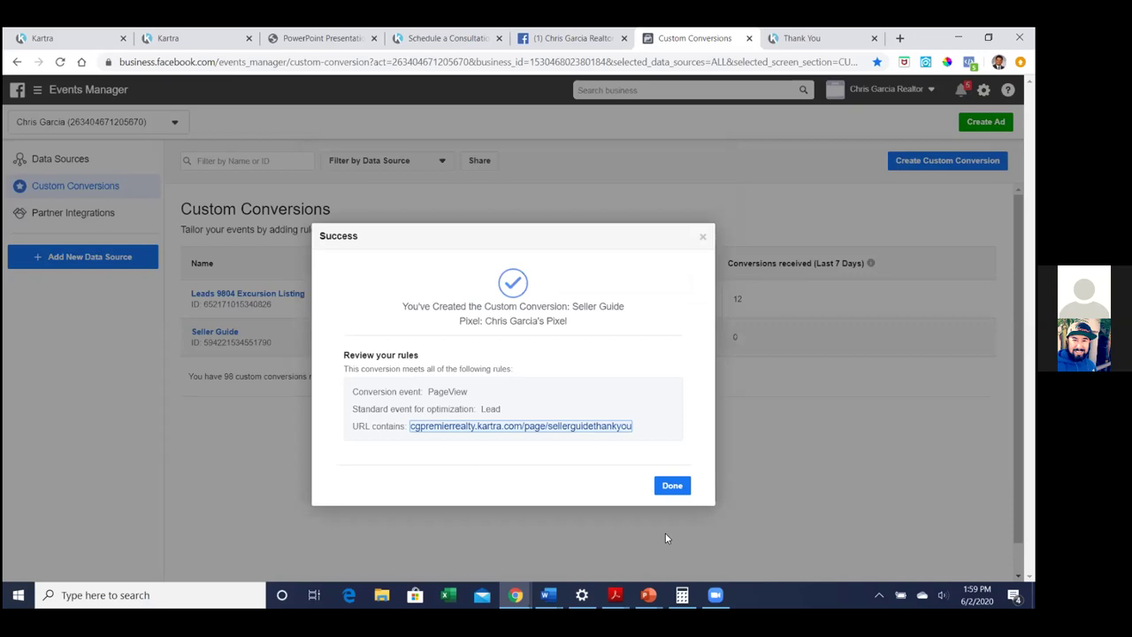
click(670, 487)
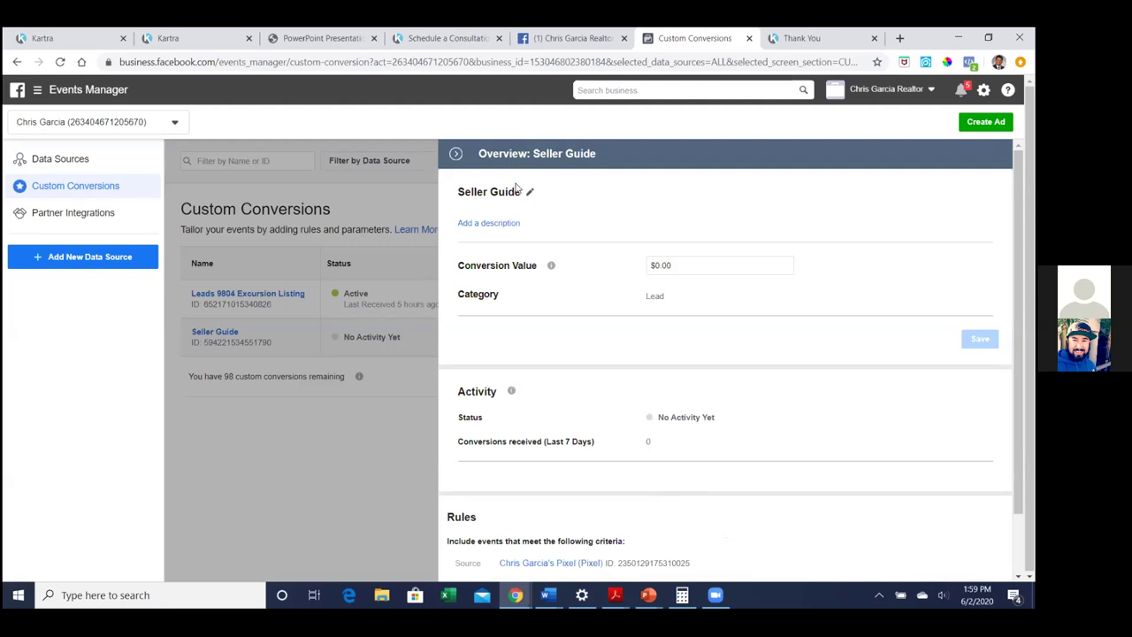
Reload the thank-you page to fire the pixel, then refresh Custom Conversions to see Seller Guide Active
click(456, 154)
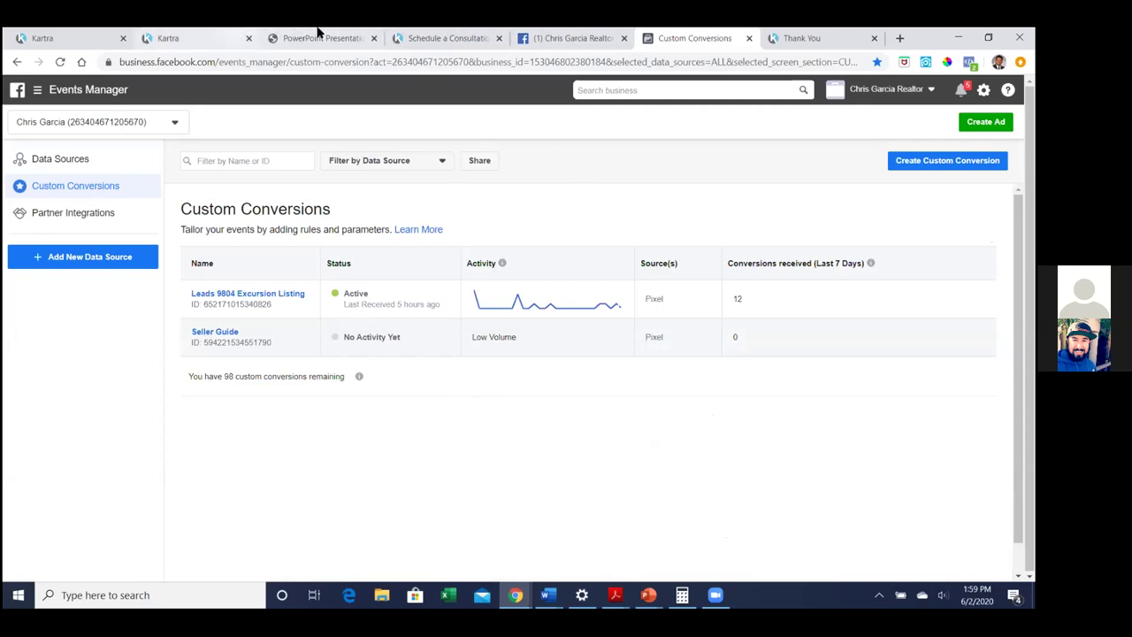
click(828, 38)
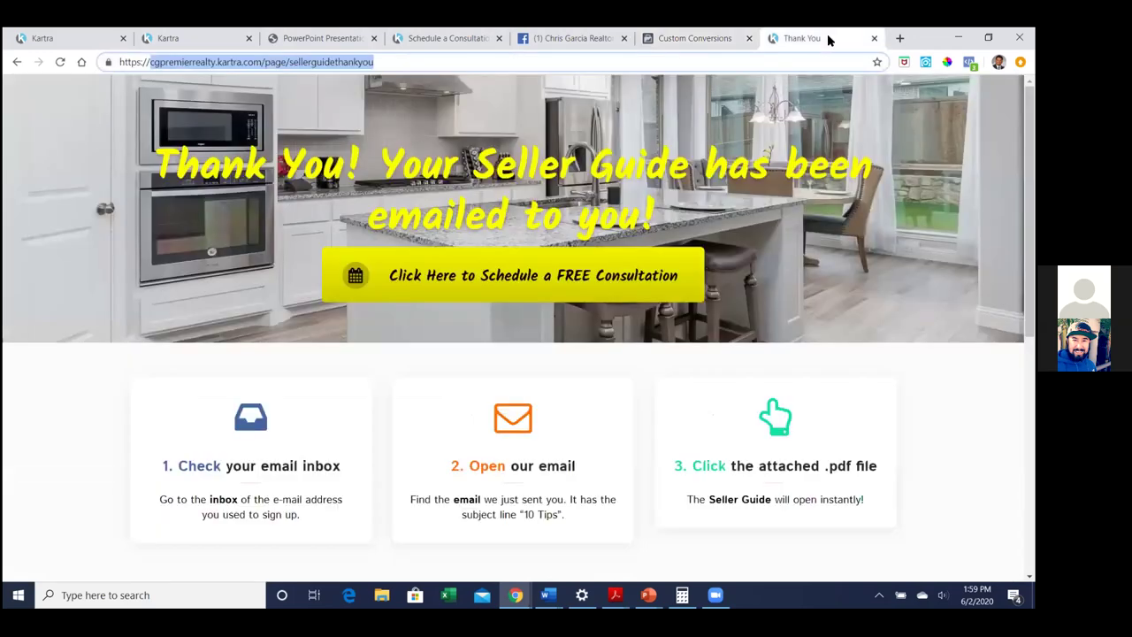
click(60, 62)
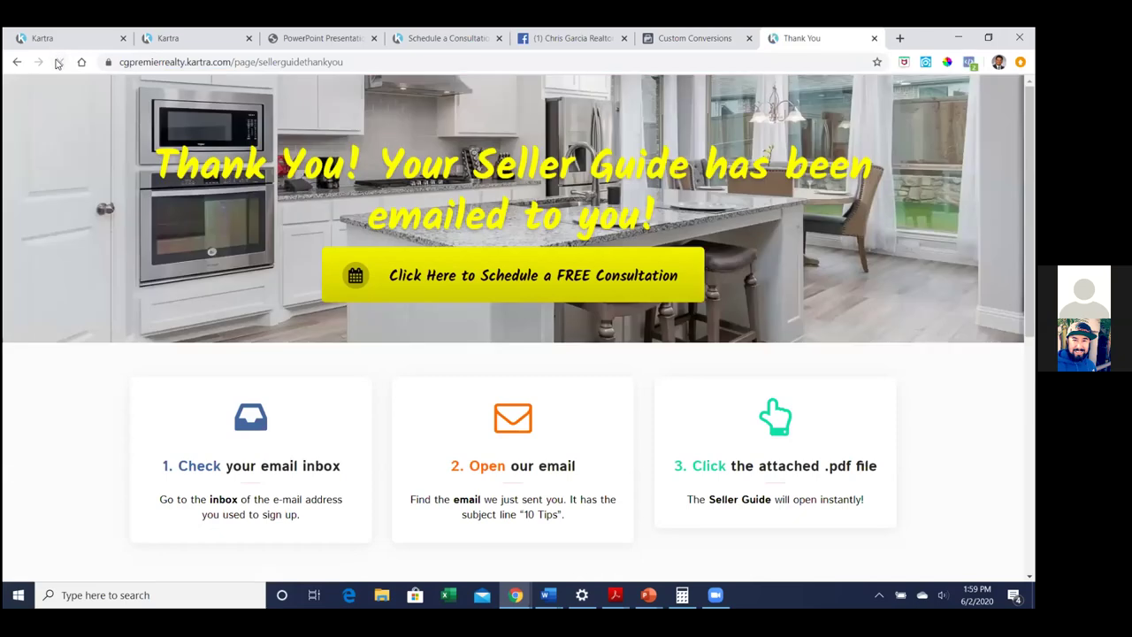
click(689, 40)
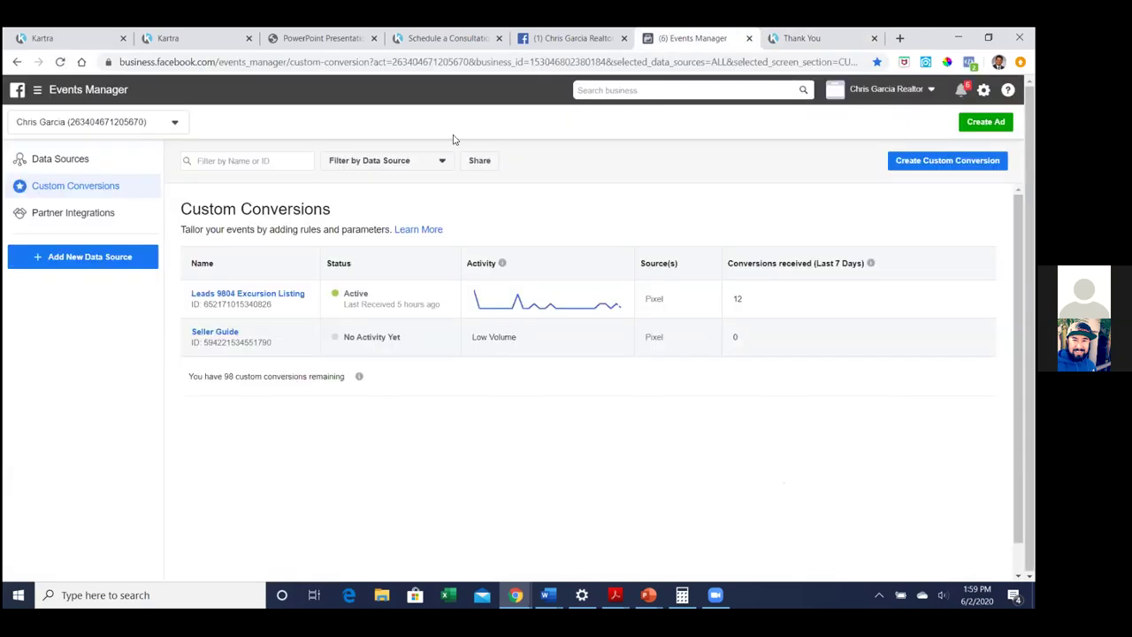
click(60, 63)
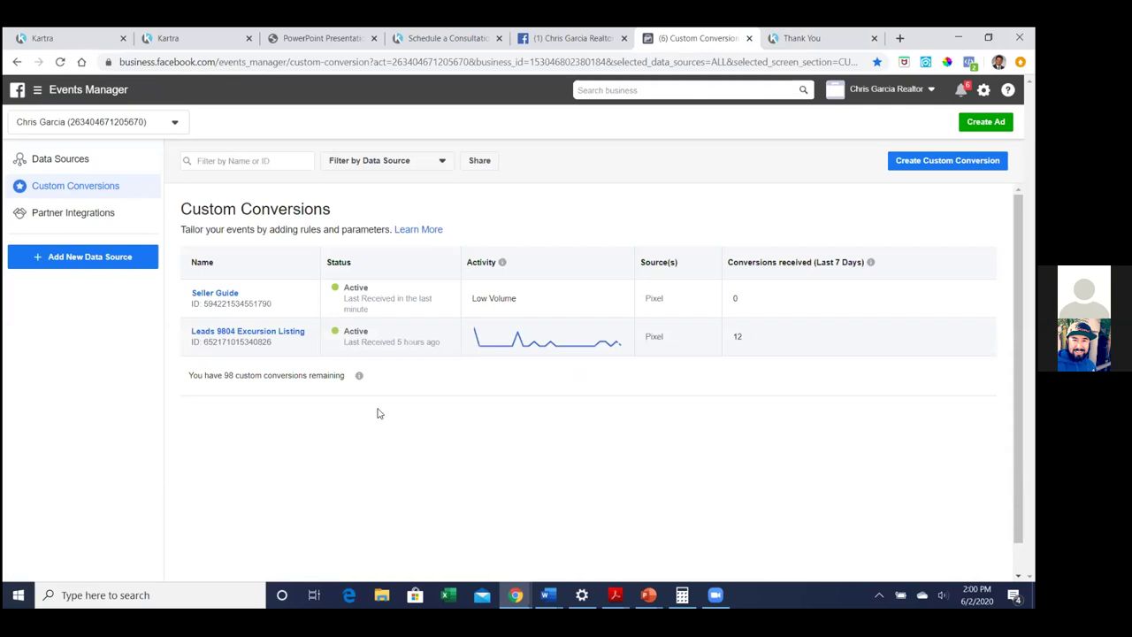
Open Ads Manager and switch to the other ad account with 36 campaigns
click(37, 92)
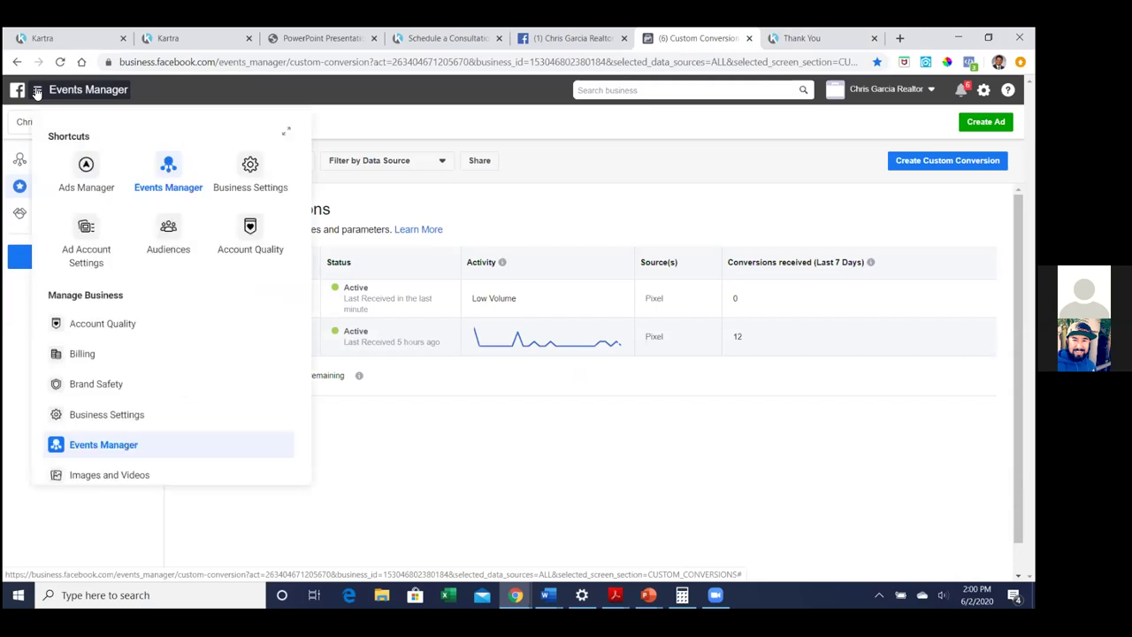
click(89, 184)
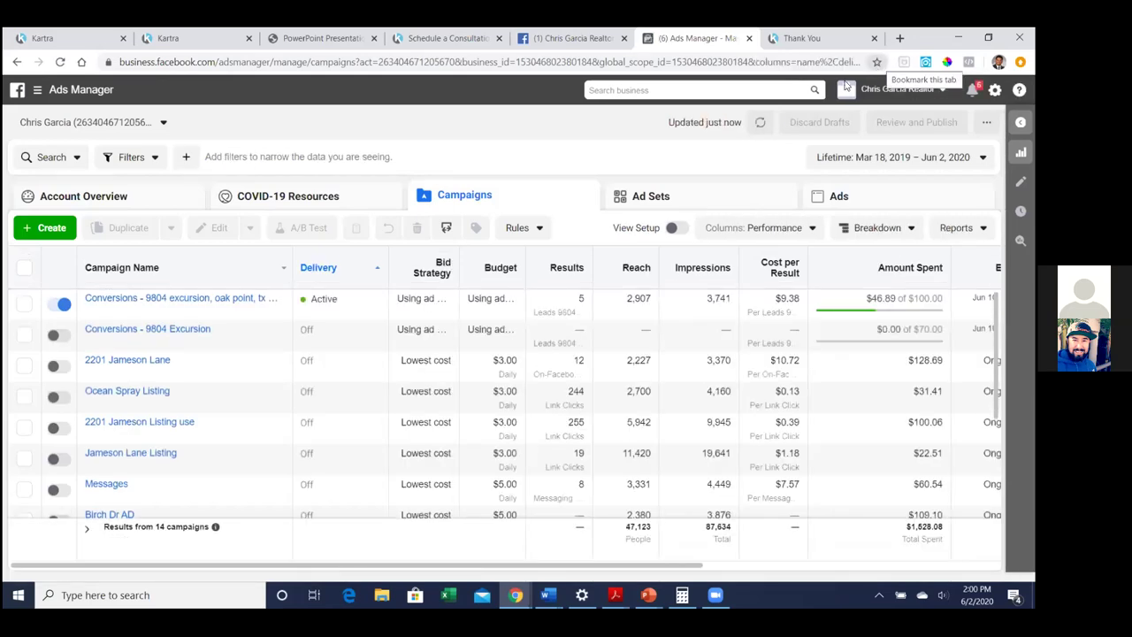
click(161, 126)
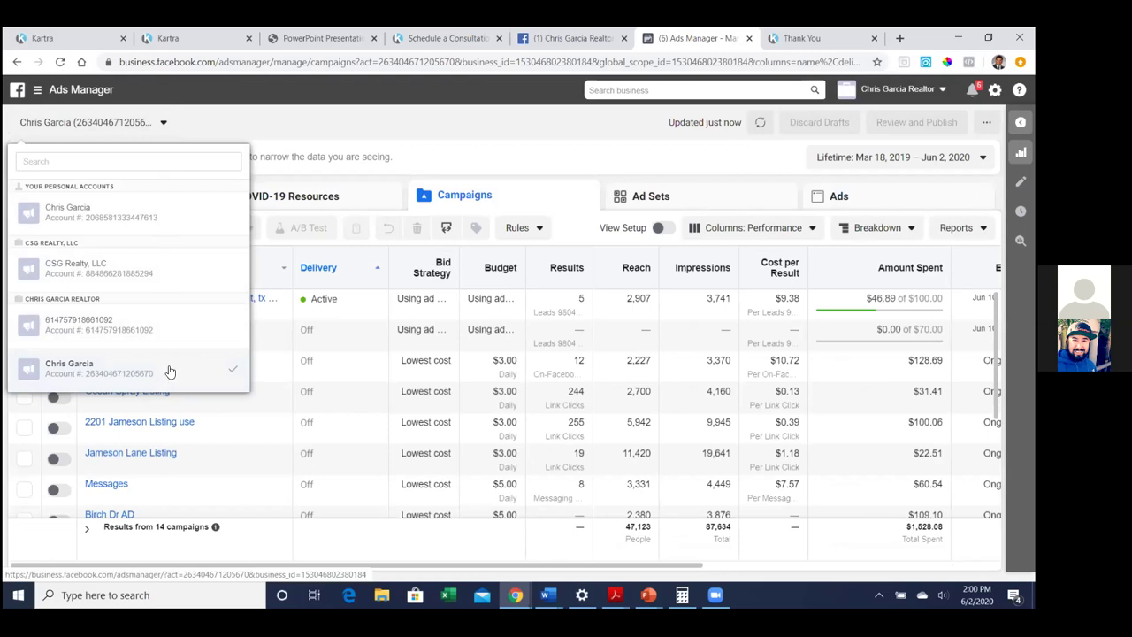
click(557, 156)
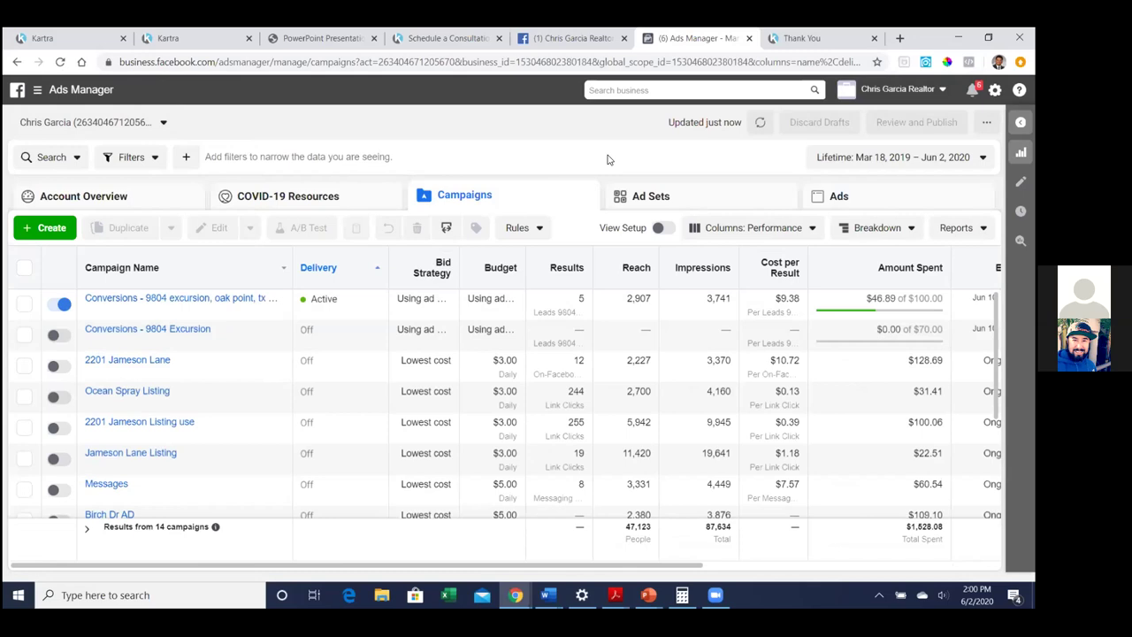
click(163, 123)
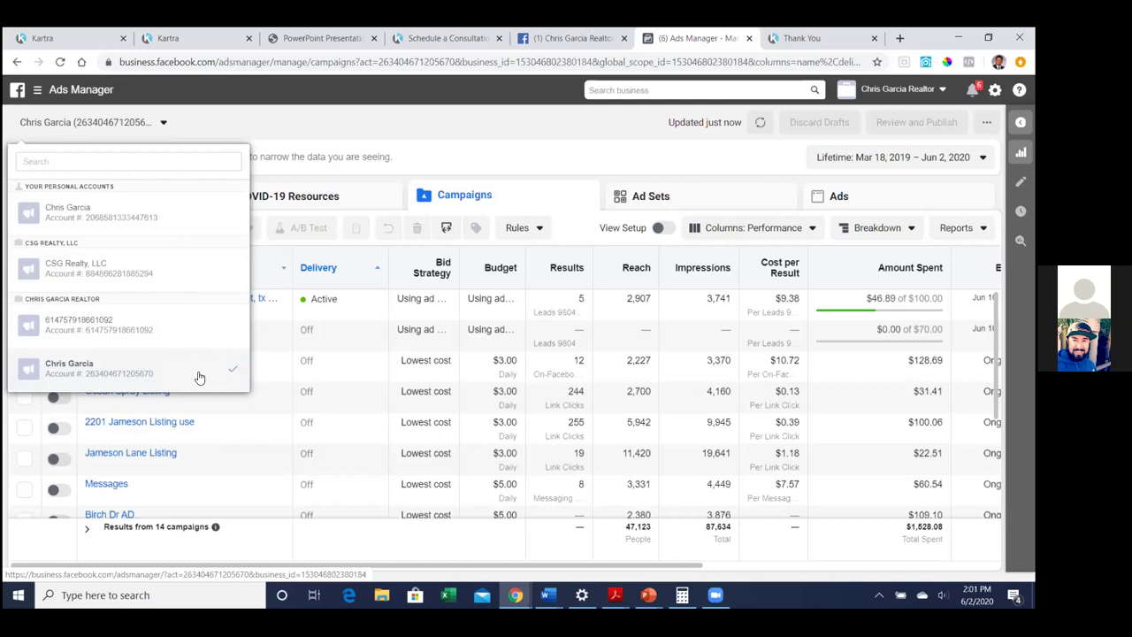
click(193, 333)
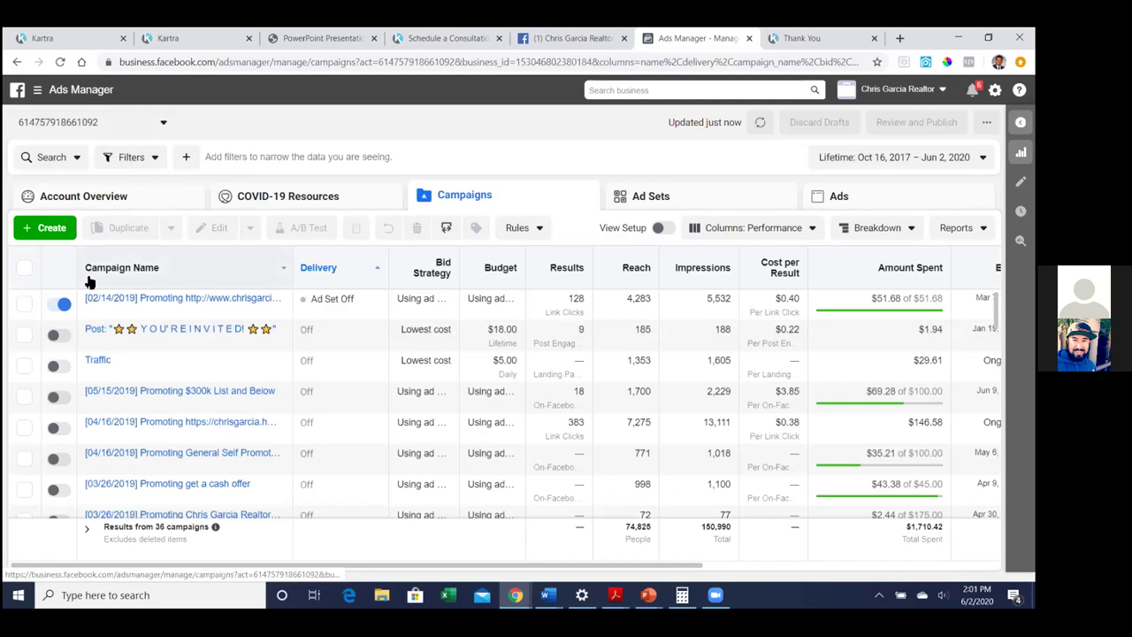
Switch off the first campaign's ad, then change to the other personal ad account
click(60, 308)
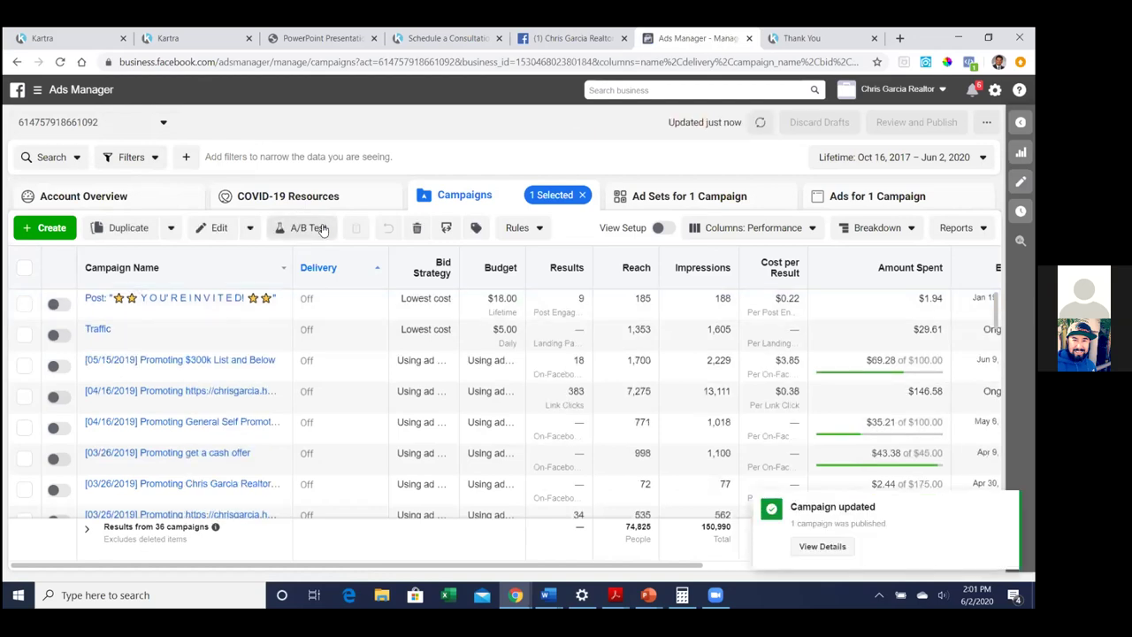
click(634, 200)
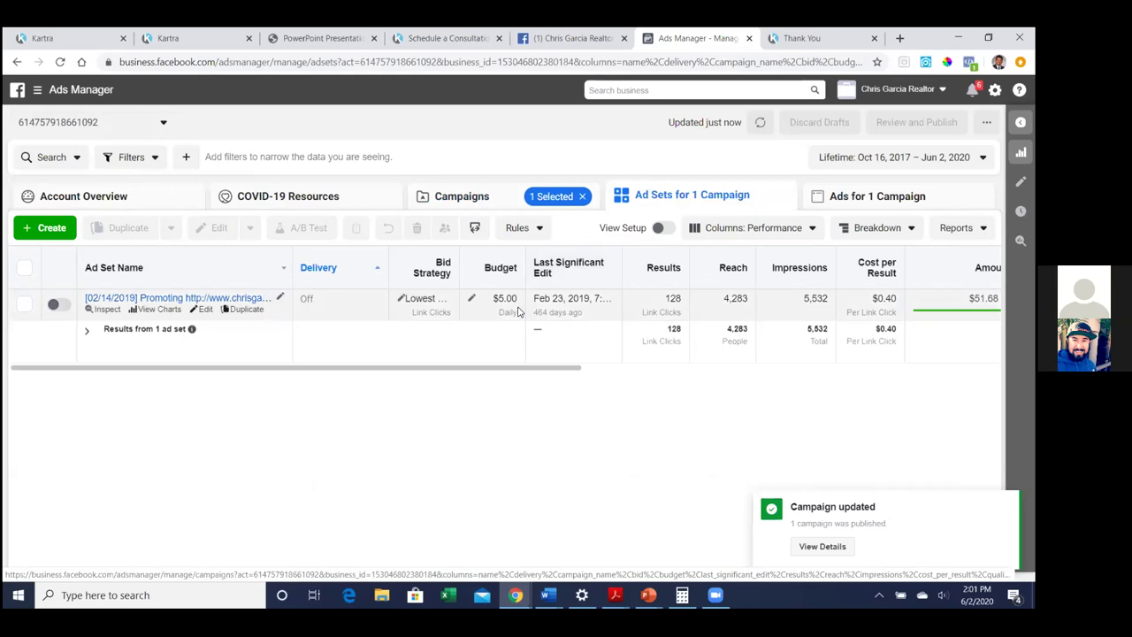
click(895, 200)
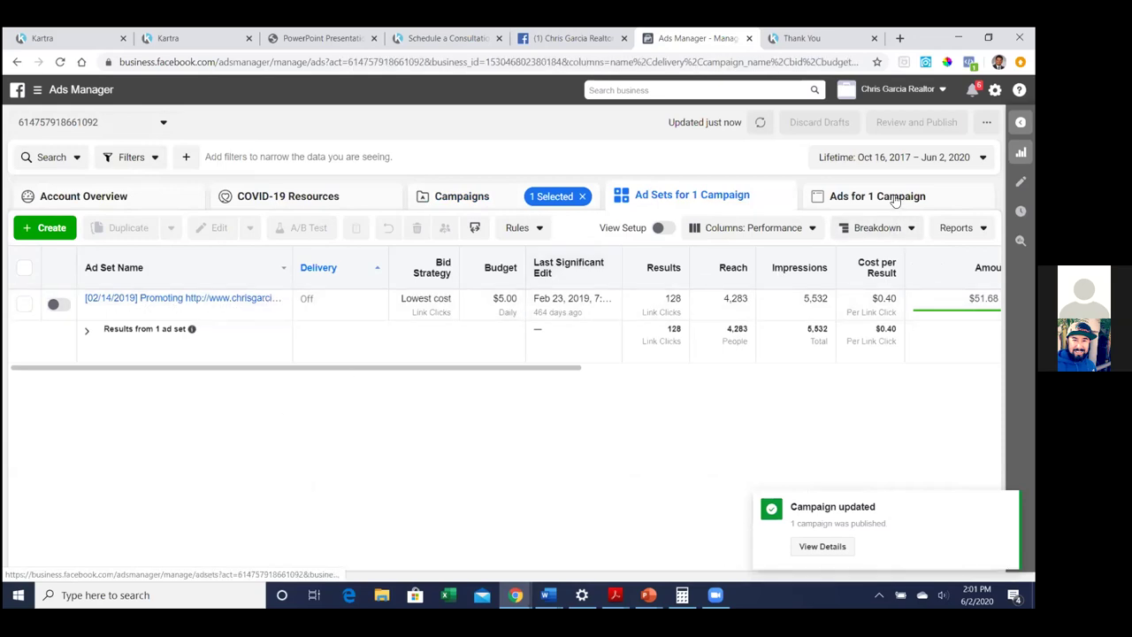
click(64, 305)
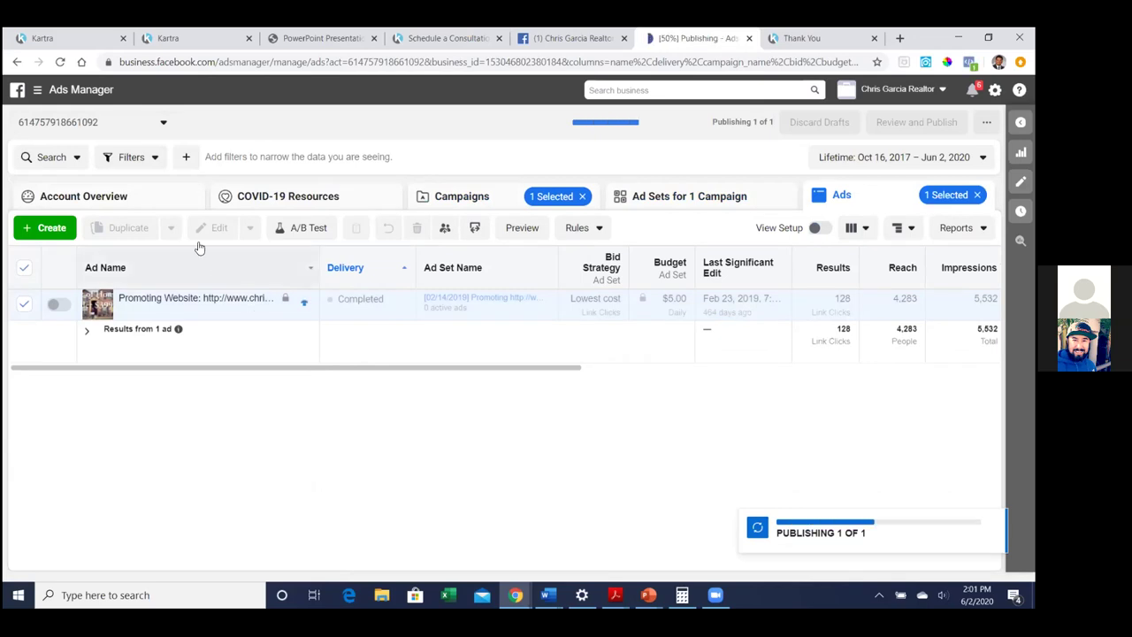
click(164, 125)
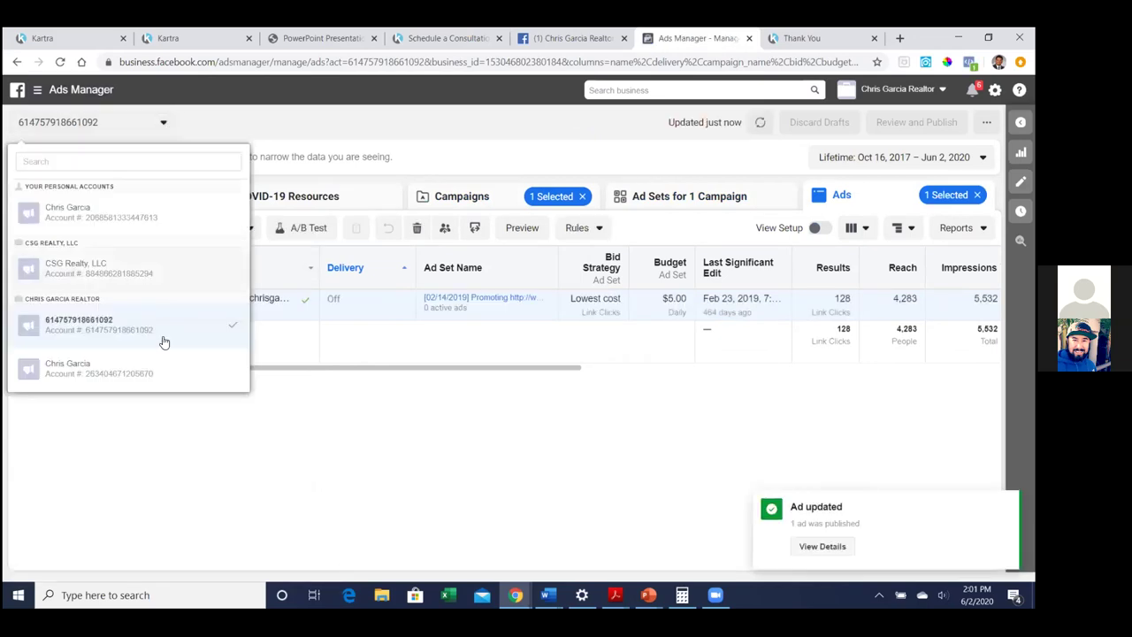
click(150, 375)
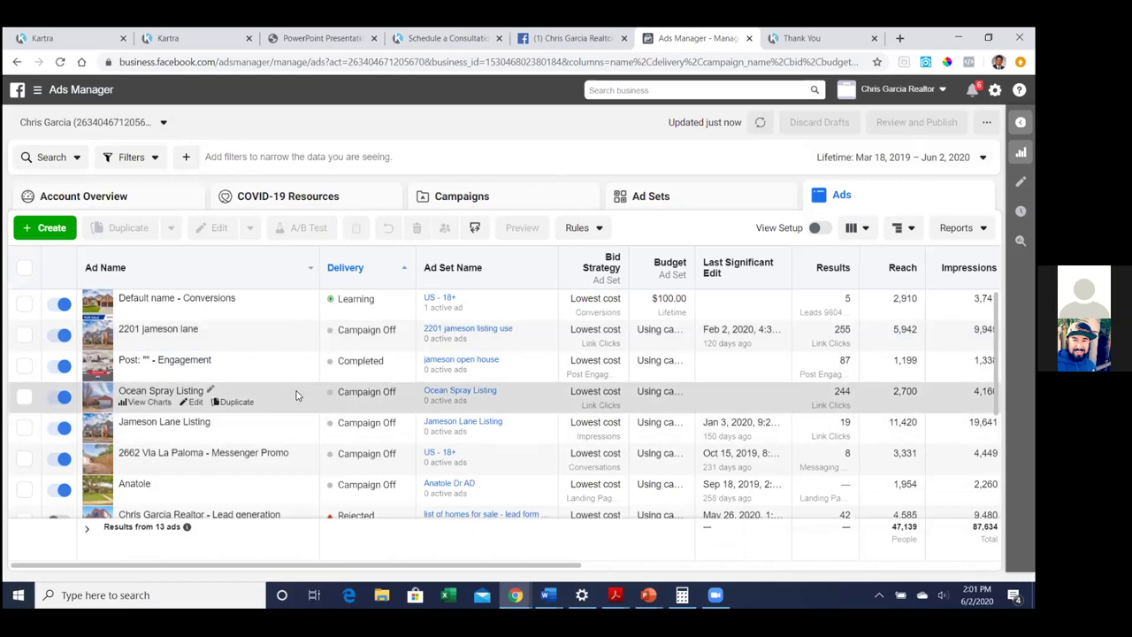
Show this account's Campaigns tab and bookmark it as 'FB Ads Manager - Dashboard'
click(469, 203)
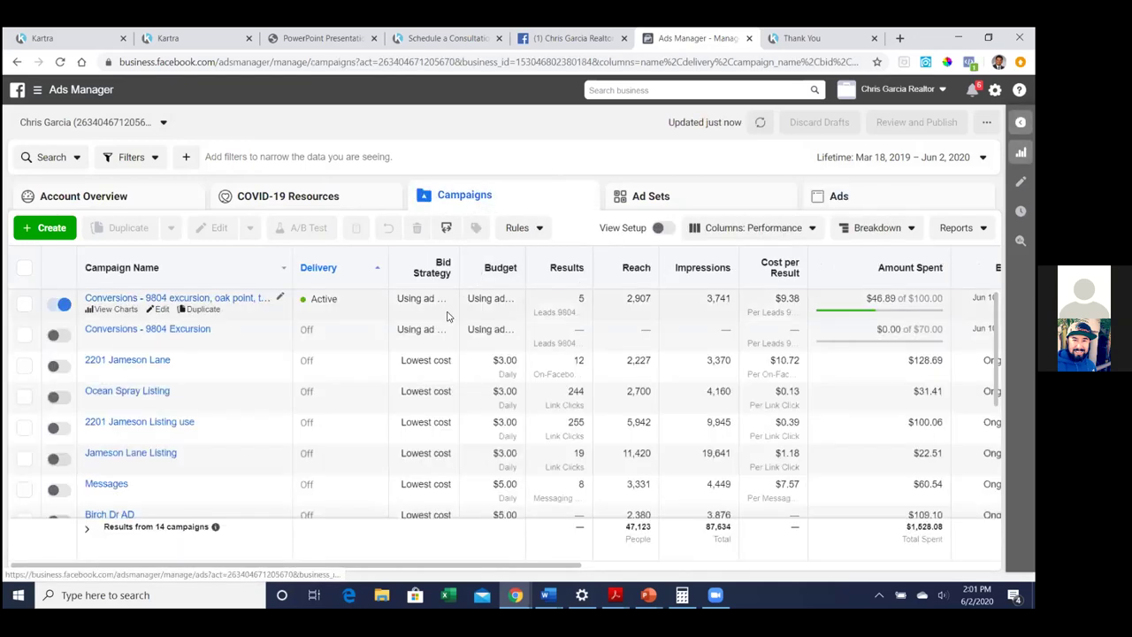
click(876, 62)
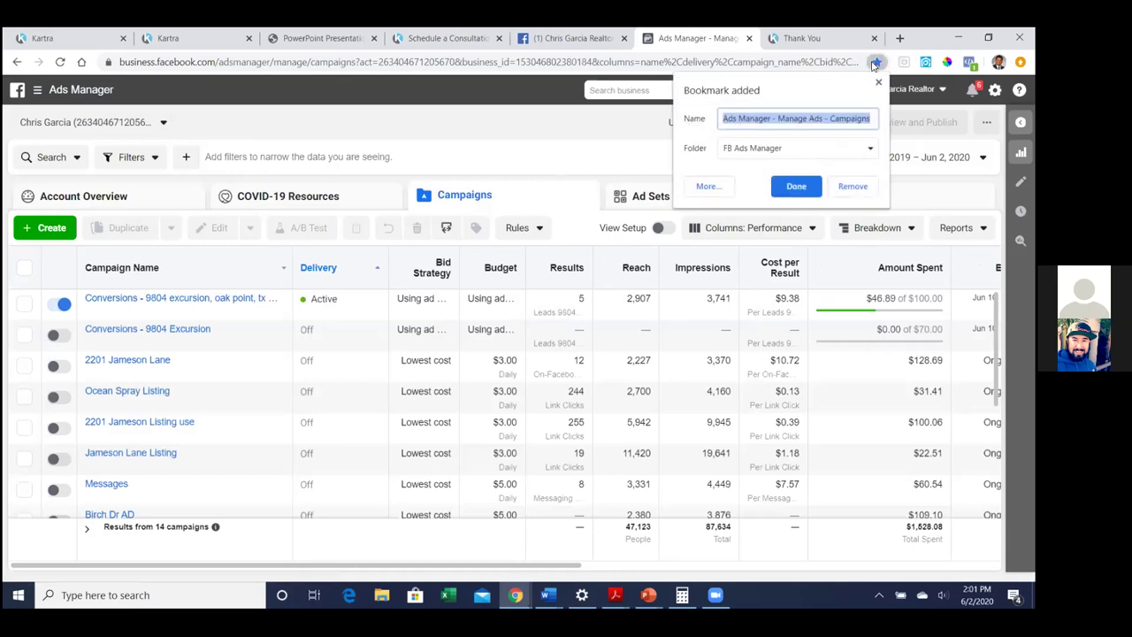
click(840, 118)
triple_click(841, 118)
text(FB)
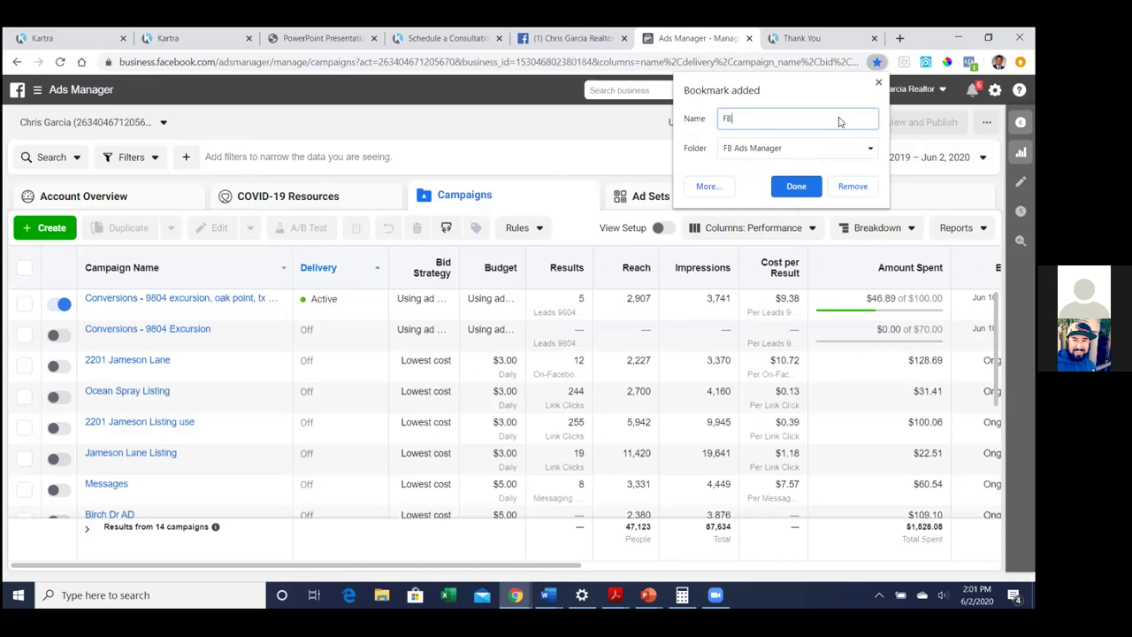
text( Ads Manager - Dashboard)
click(805, 190)
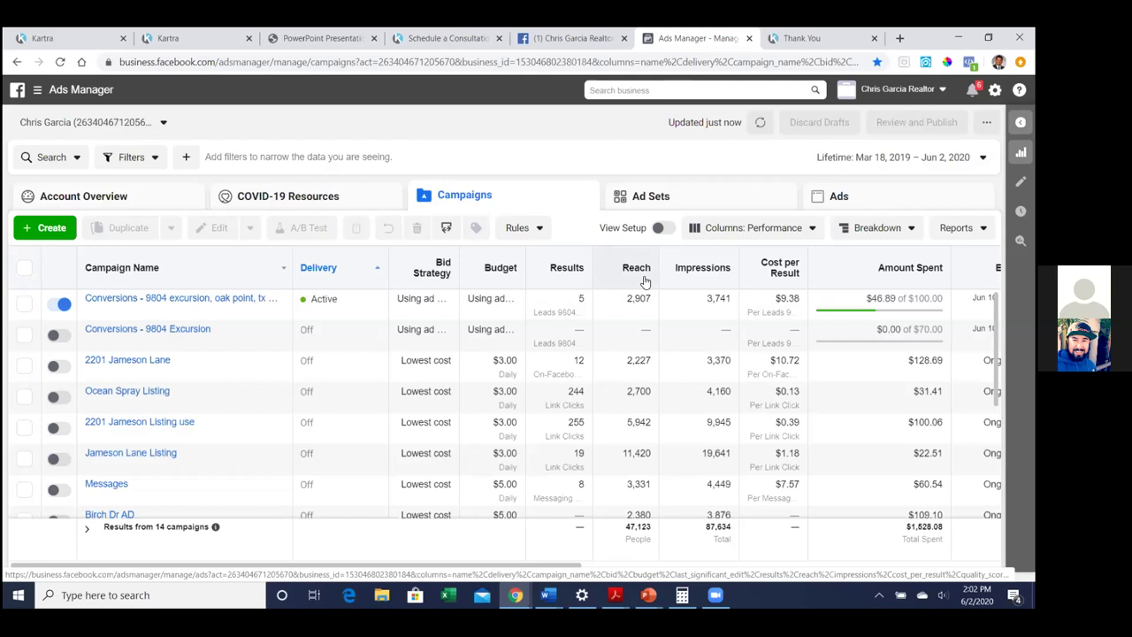
Open the Customize Columns window from the Performance column presets
click(794, 229)
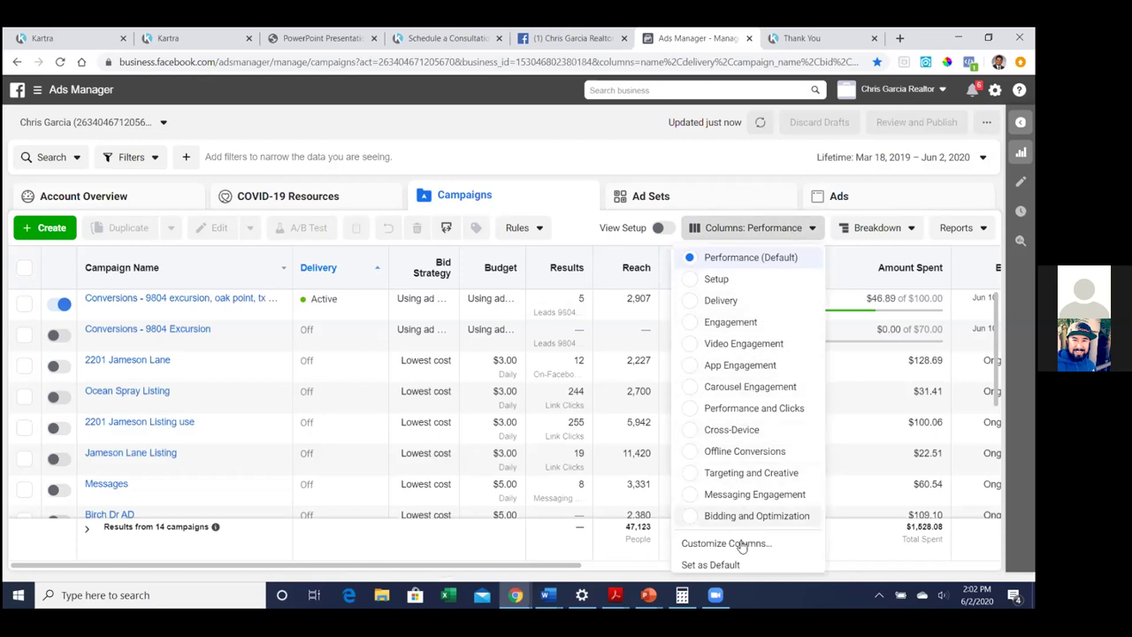
scroll(741, 543, down, 1)
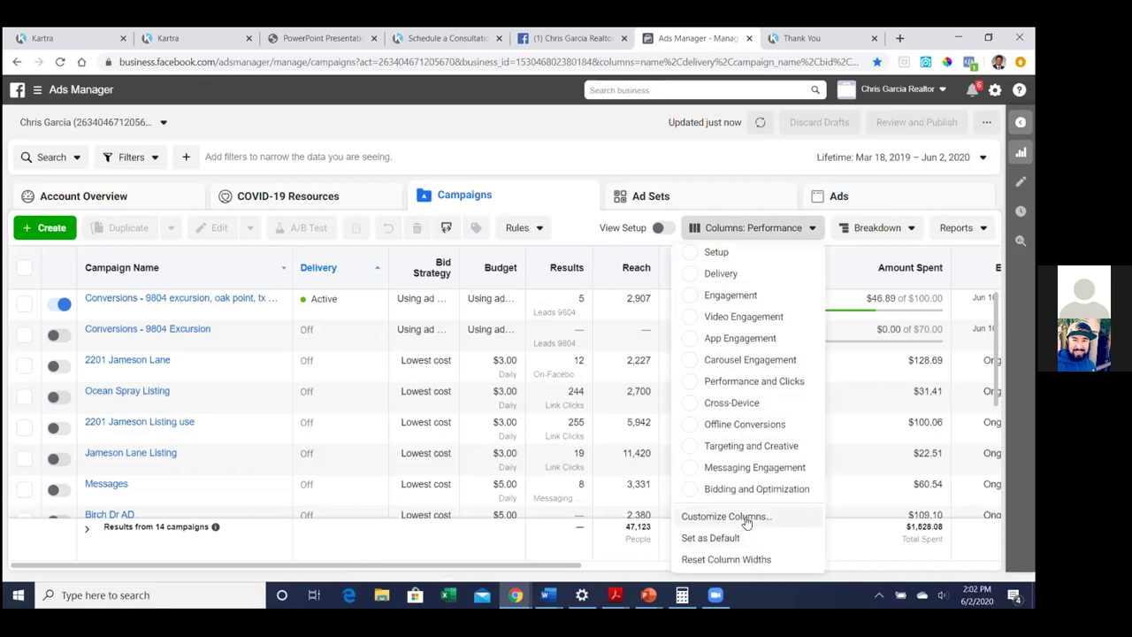
click(745, 517)
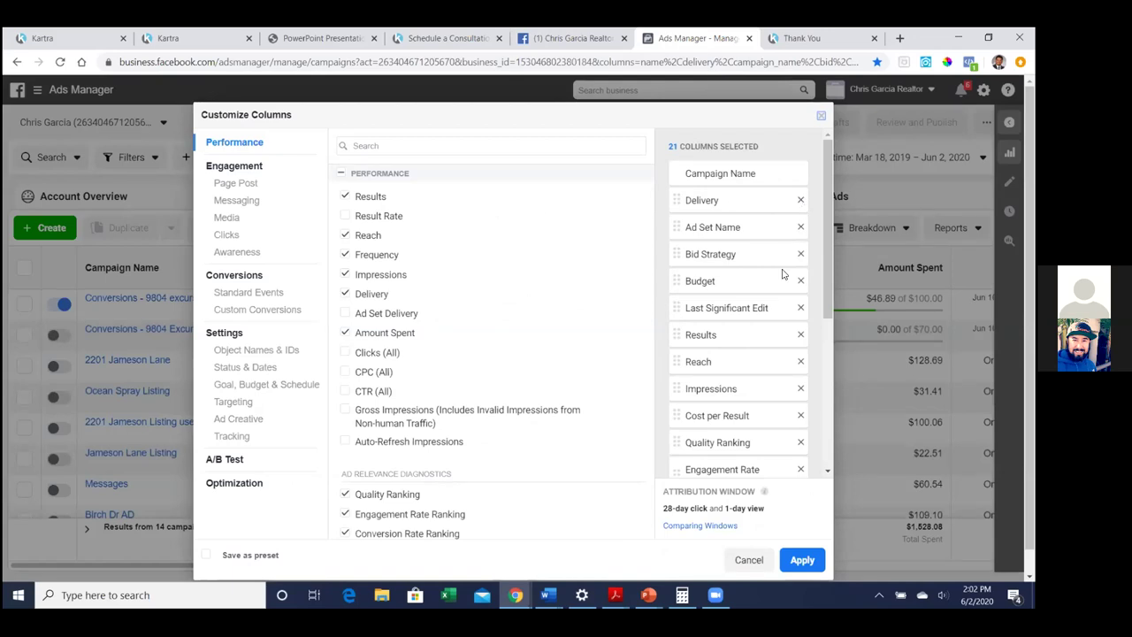
Remove Quality Ranking, Last Significant Edit, Engagement and Conversion Rate Ranking, and Frequency columns
click(801, 443)
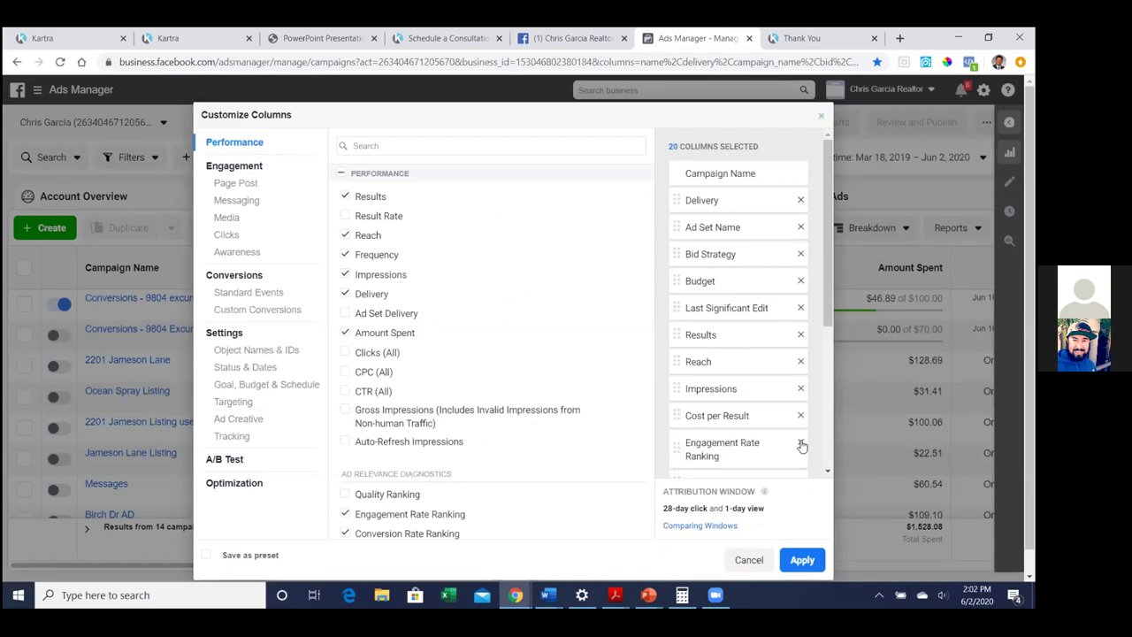
click(802, 308)
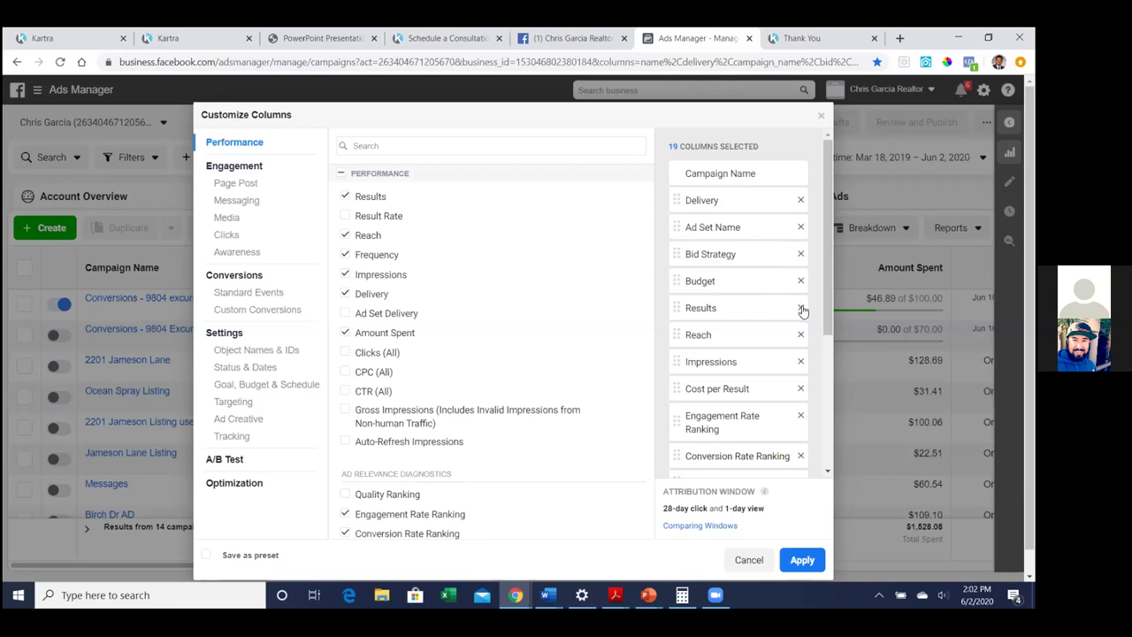
click(800, 417)
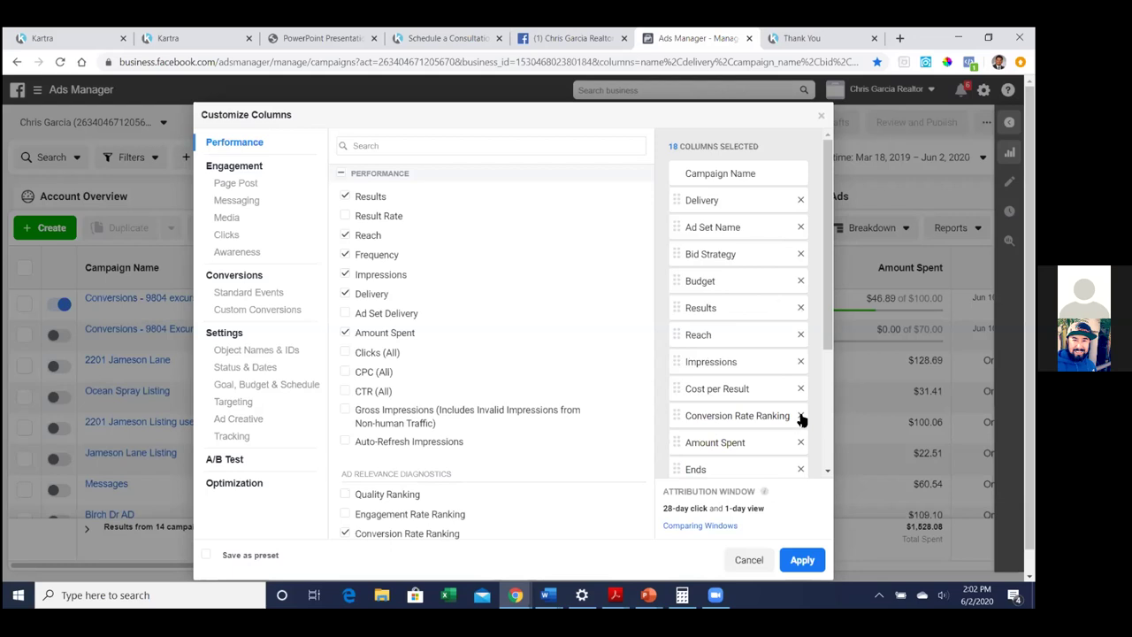
click(800, 415)
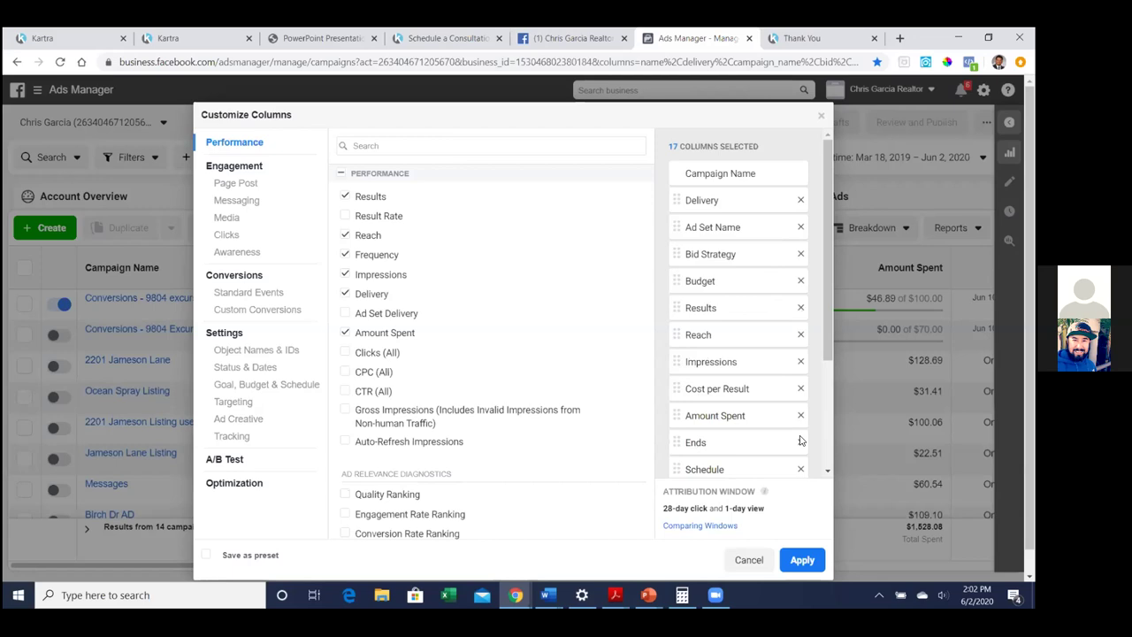
scroll(781, 408, down, 3)
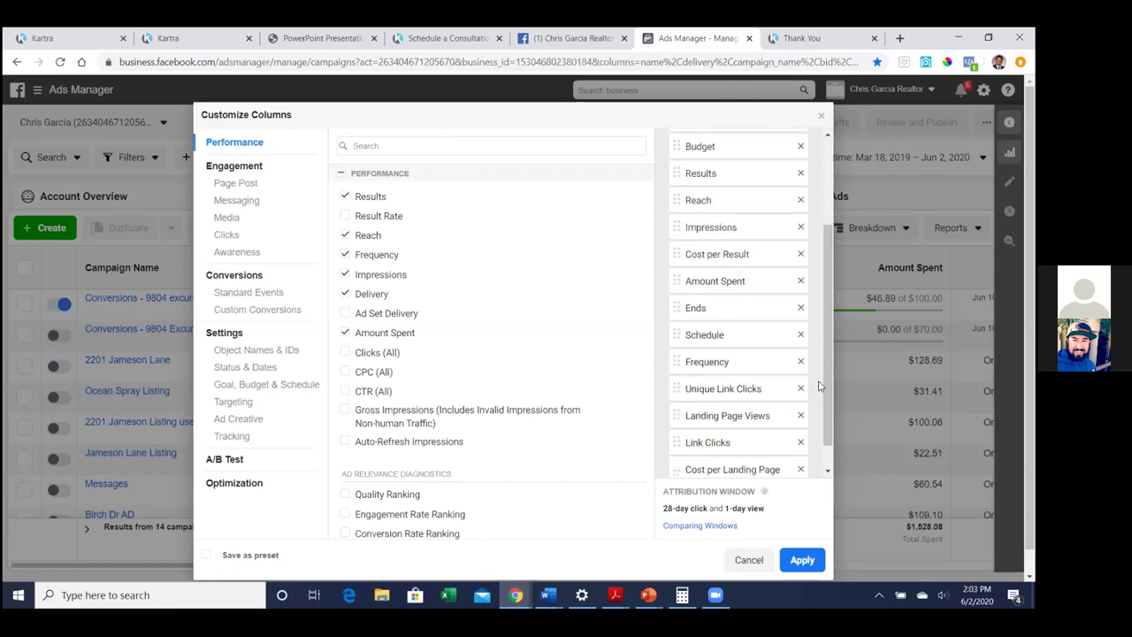
click(801, 361)
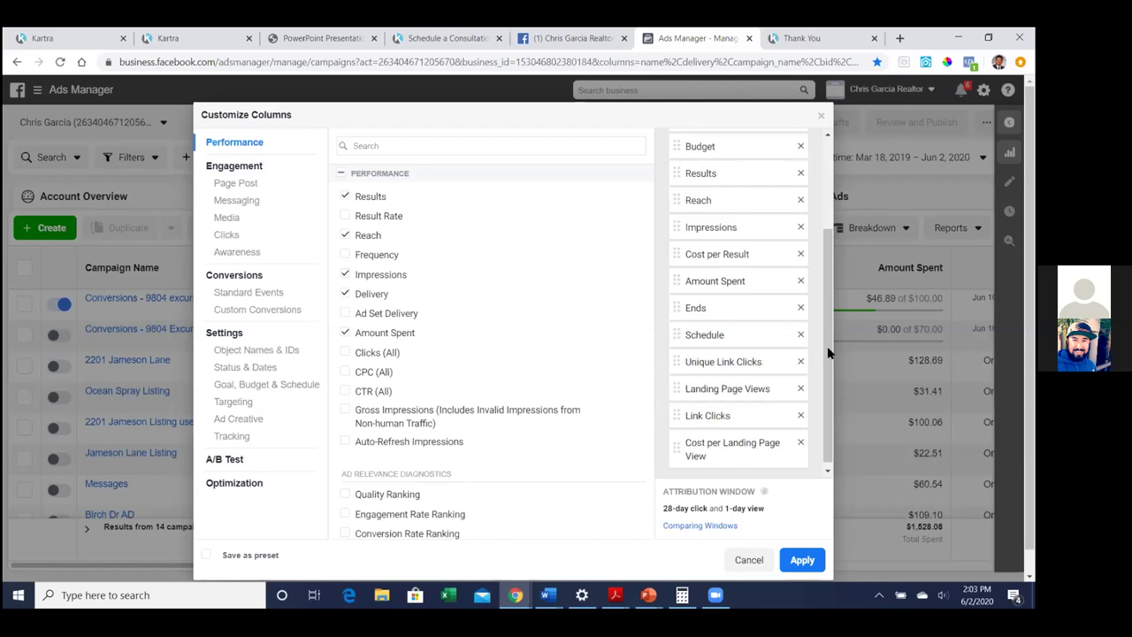
drag(826, 349, 828, 369)
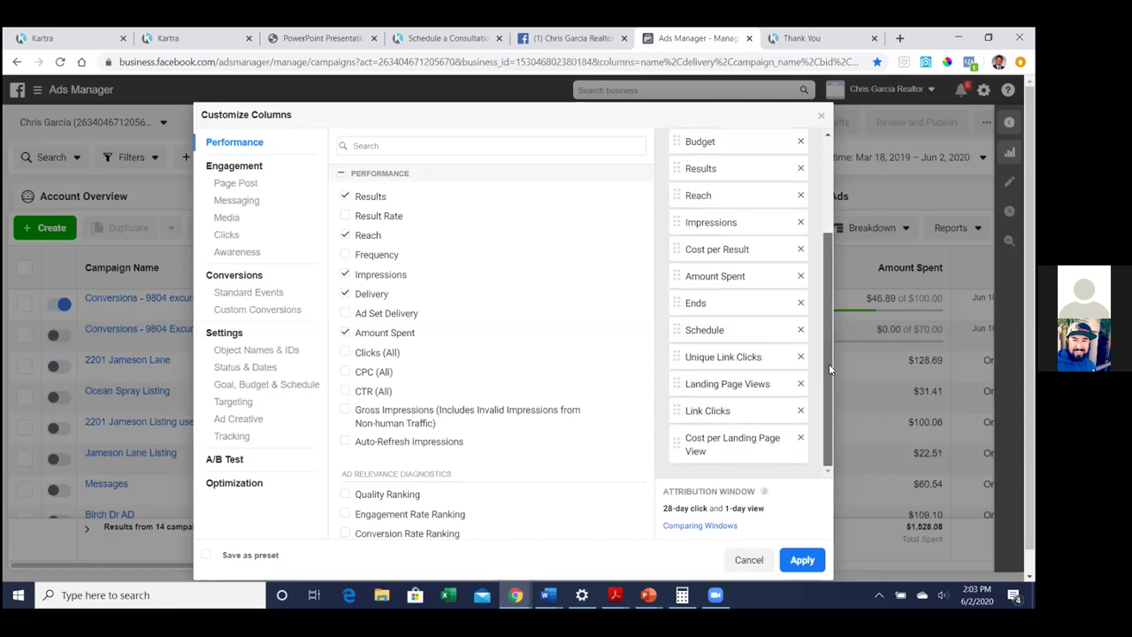
drag(829, 363, 824, 367)
drag(824, 364, 826, 260)
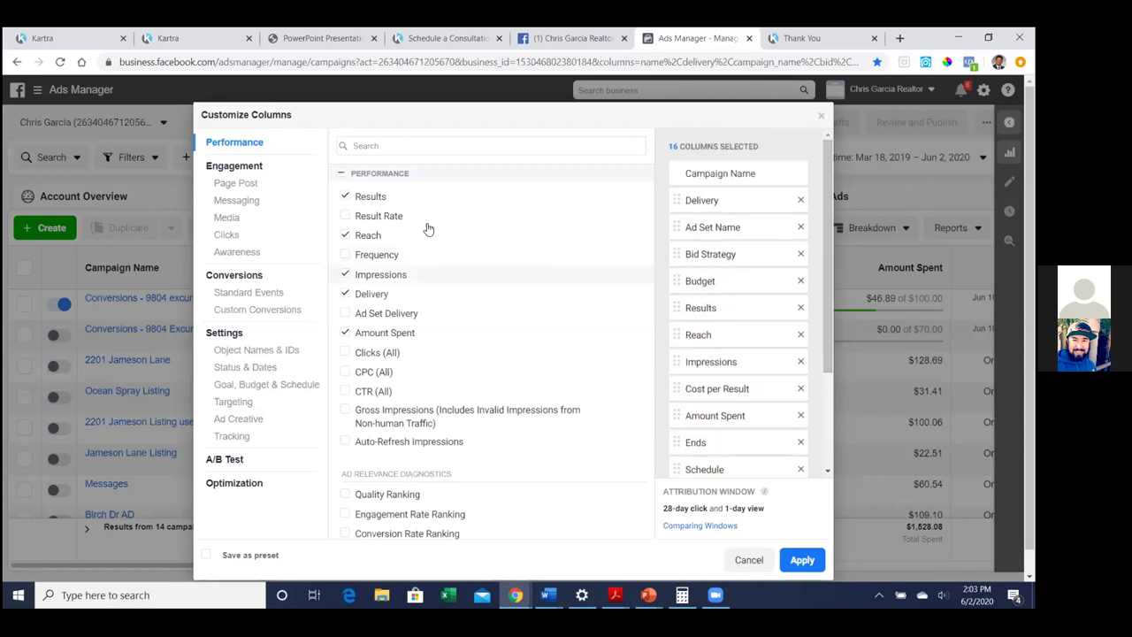
Add Total and Cost columns for the Seller Guide and Leads 9804 Excursion Listing conversions
click(257, 310)
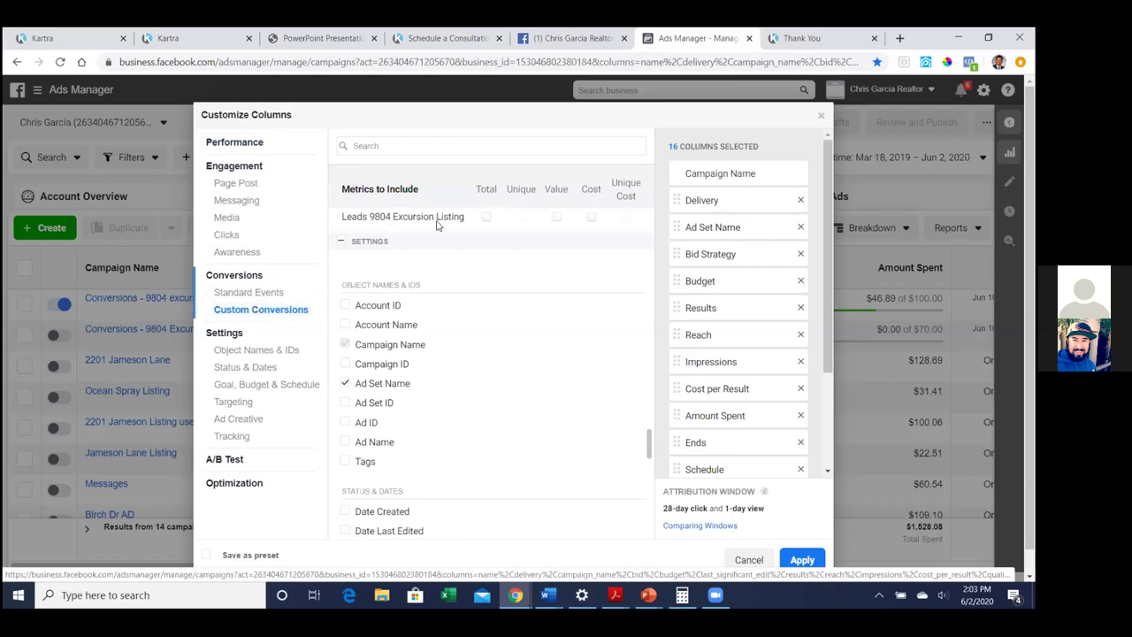
scroll(437, 232, up, 10)
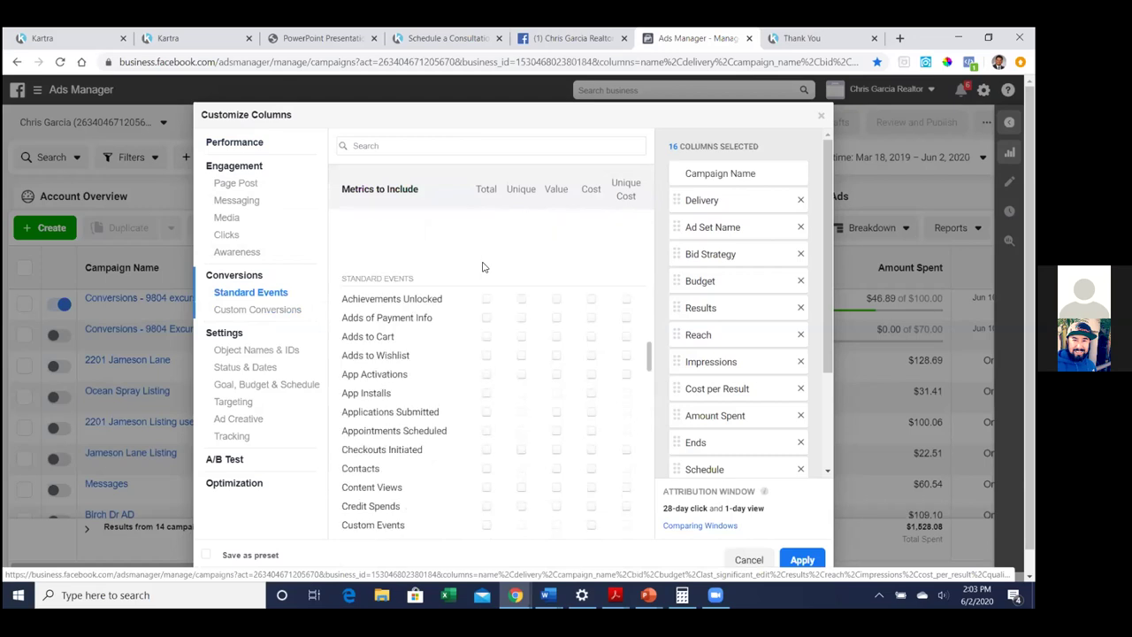
scroll(483, 266, up, 2)
scroll(648, 353, up, 1)
scroll(648, 353, up, 2)
scroll(650, 356, down, 2)
drag(650, 354, 655, 418)
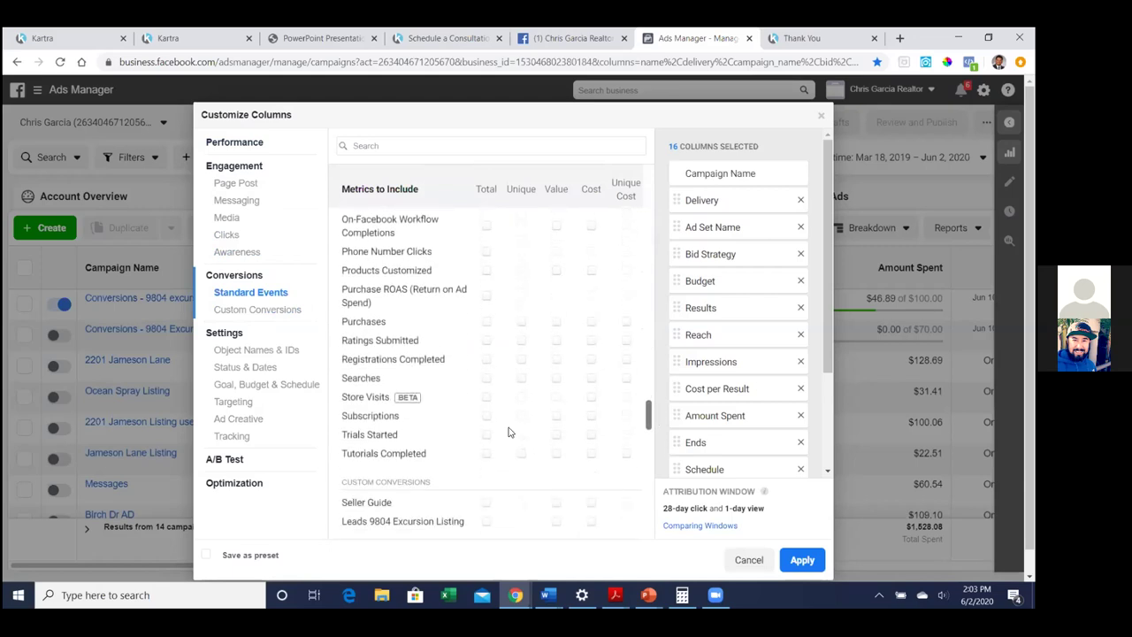
scroll(380, 486, down, 1)
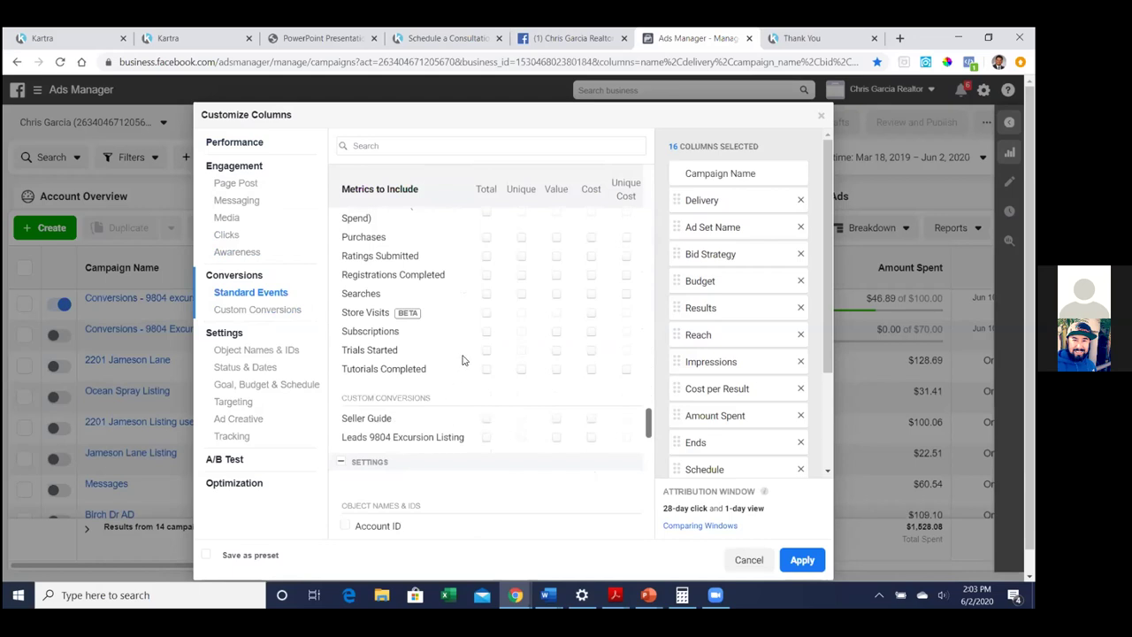
click(487, 420)
click(486, 438)
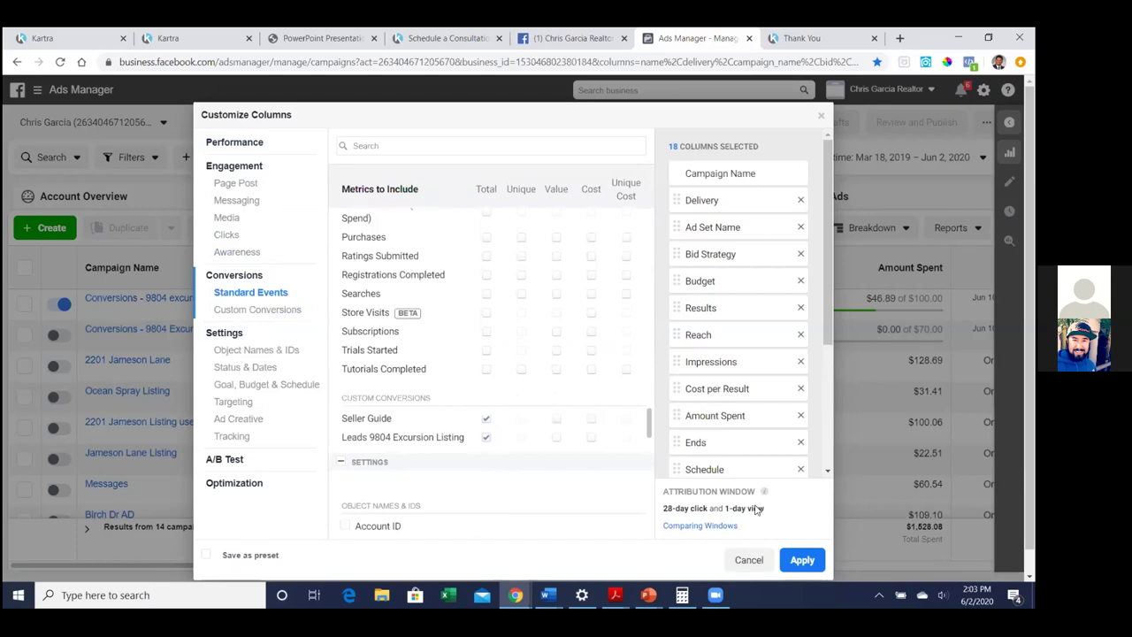
click(595, 418)
click(592, 438)
Mark the column set to be saved as preset 'My Custom Conversions'
click(204, 557)
click(382, 553)
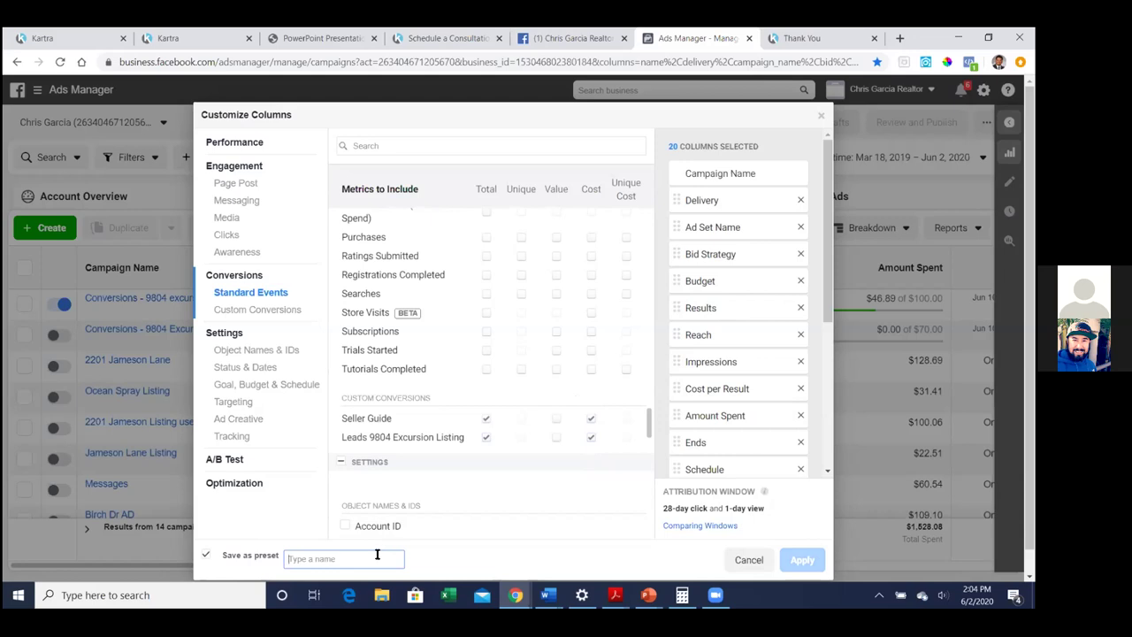
text(My Custom Conversions)
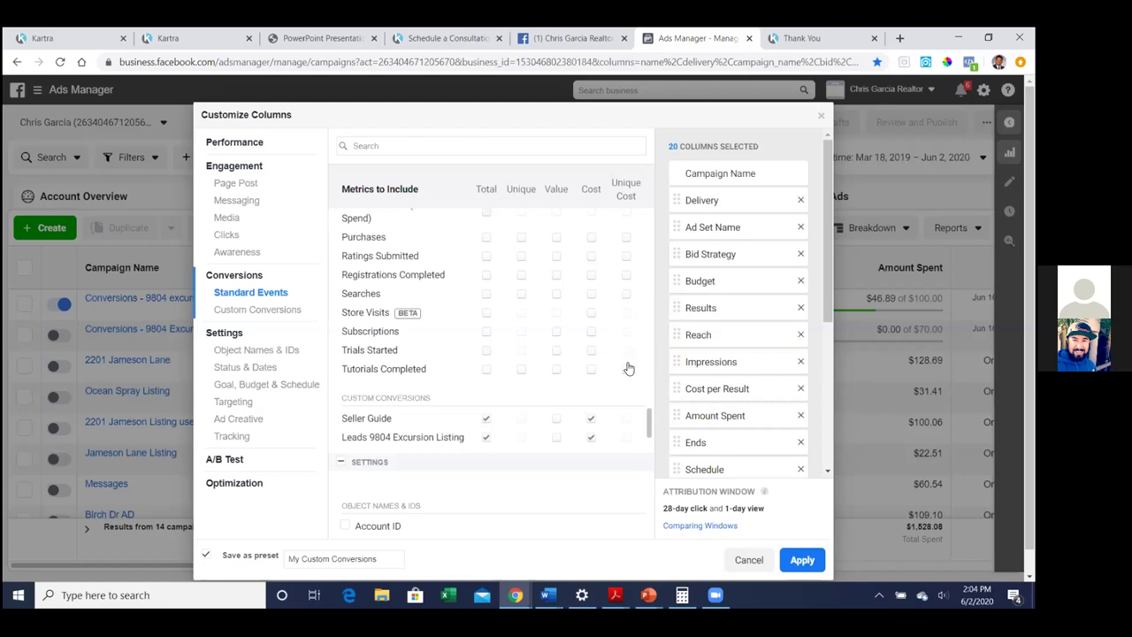
Move Leads 9804 Excursion Listing and its cost column right after Campaign Name, then apply
scroll(629, 368, down, 1)
scroll(763, 357, down, 2)
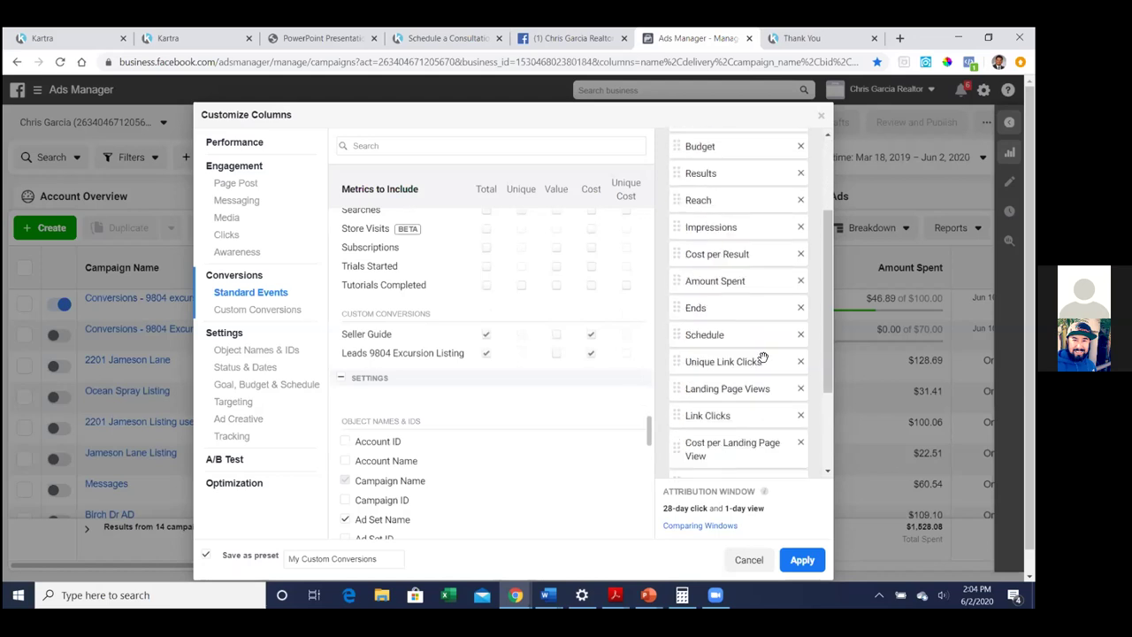
scroll(763, 357, down, 3)
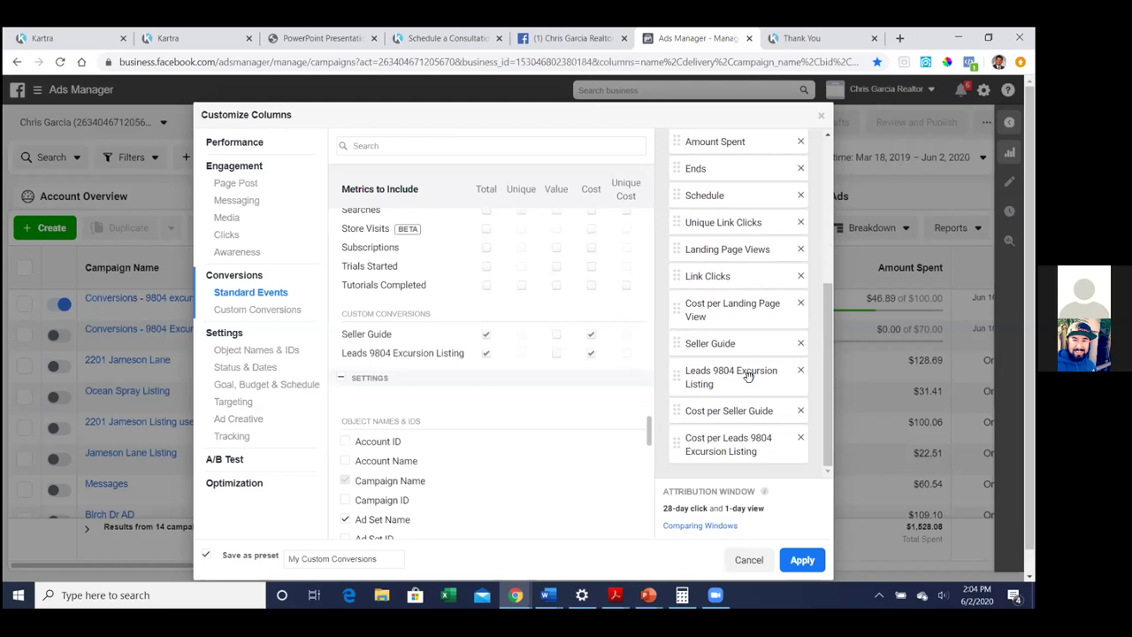
drag(741, 382, 737, 209)
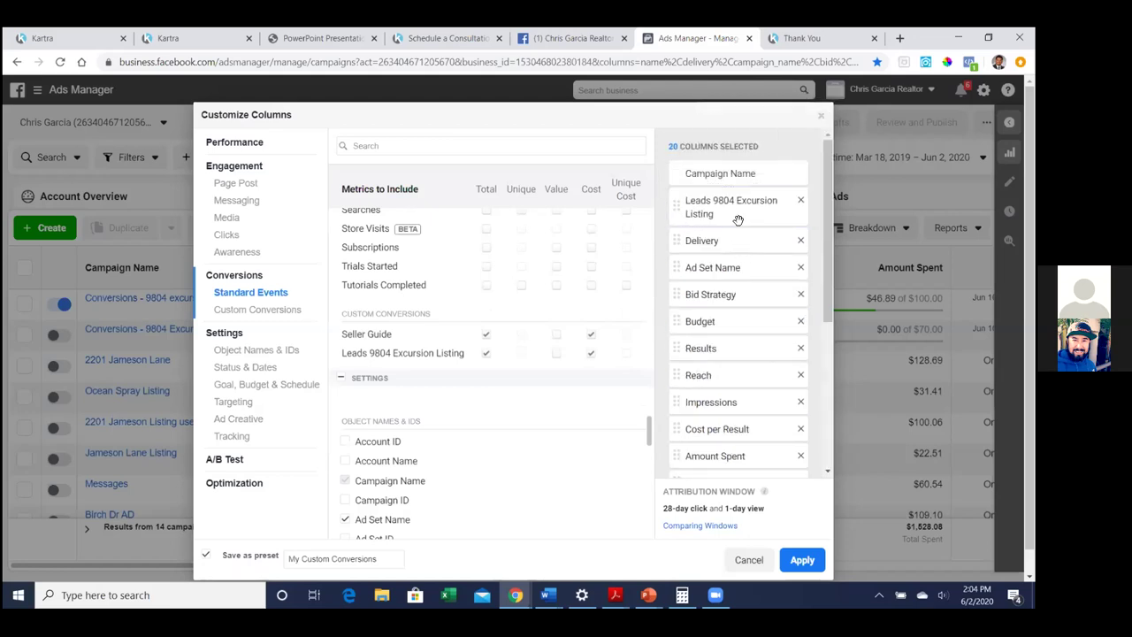
scroll(720, 285, down, 3)
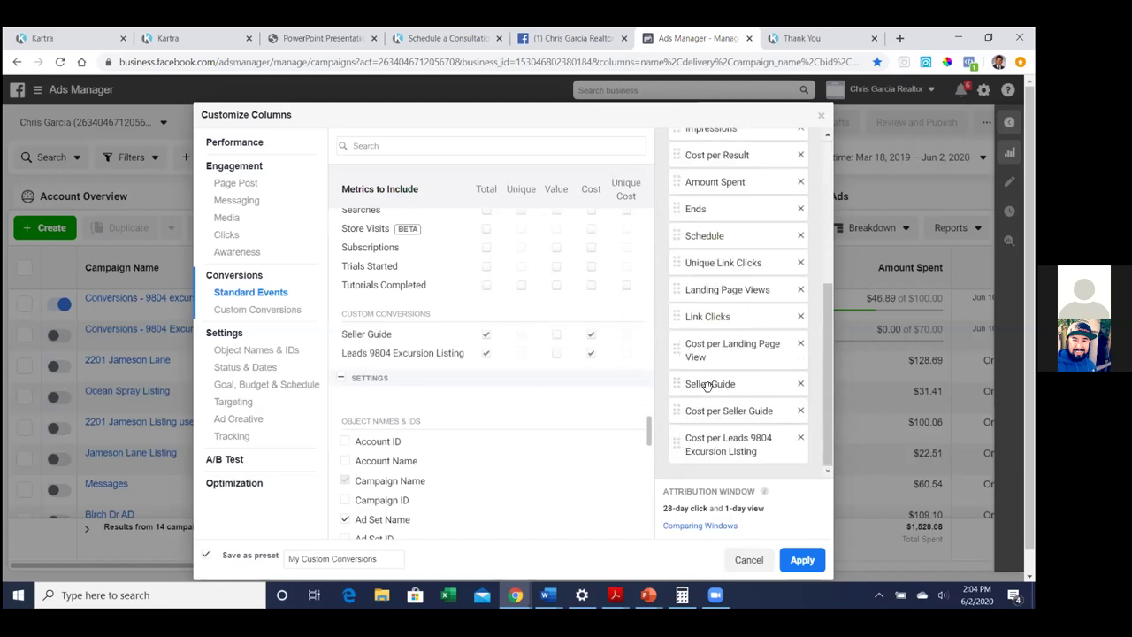
drag(720, 451, 719, 210)
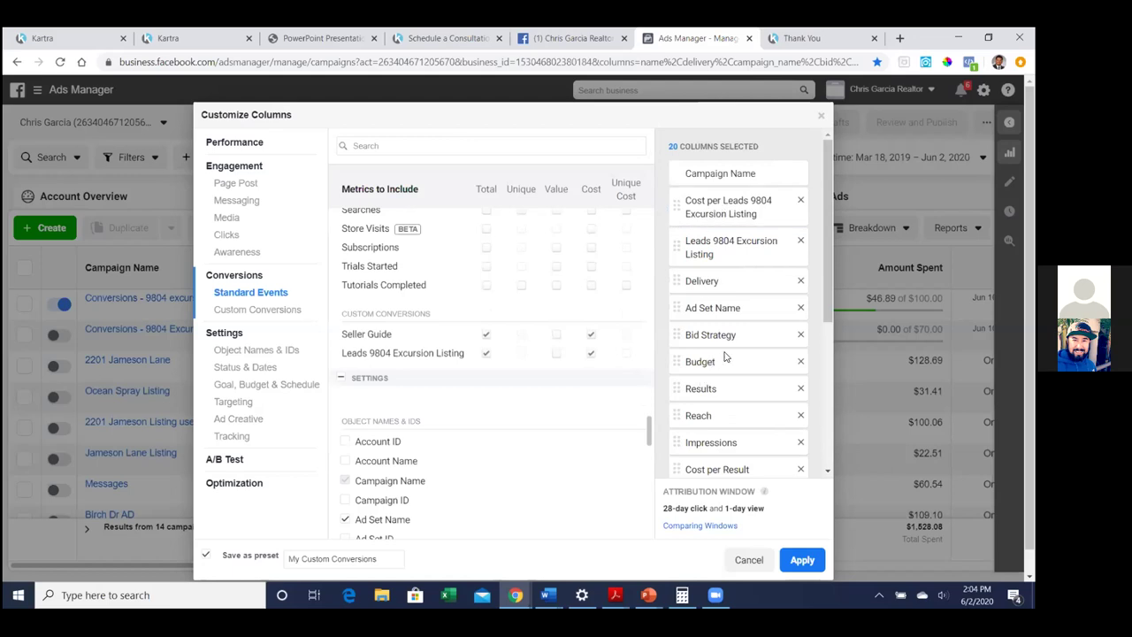
drag(735, 204, 733, 198)
scroll(716, 292, down, 2)
scroll(741, 410, up, 2)
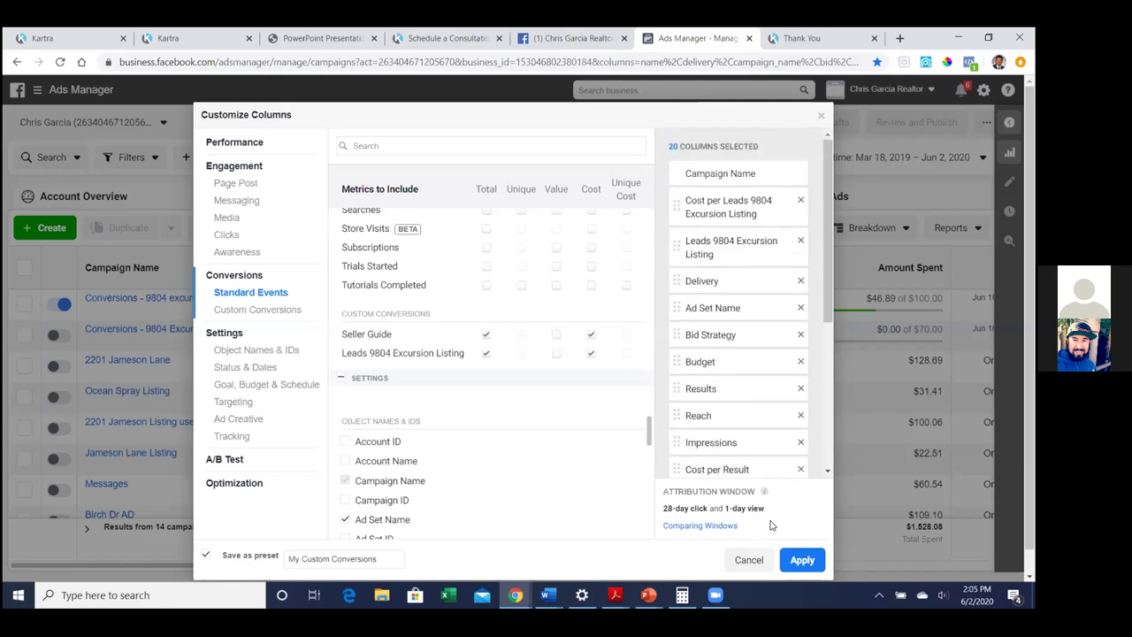
click(803, 559)
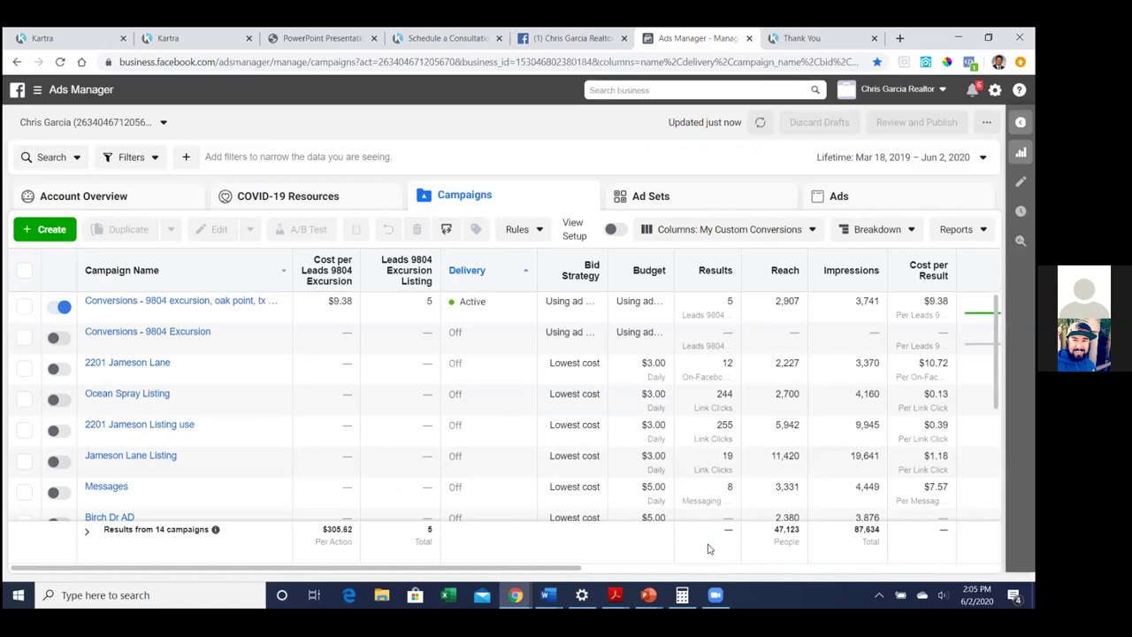
mouse_move(147, 366)
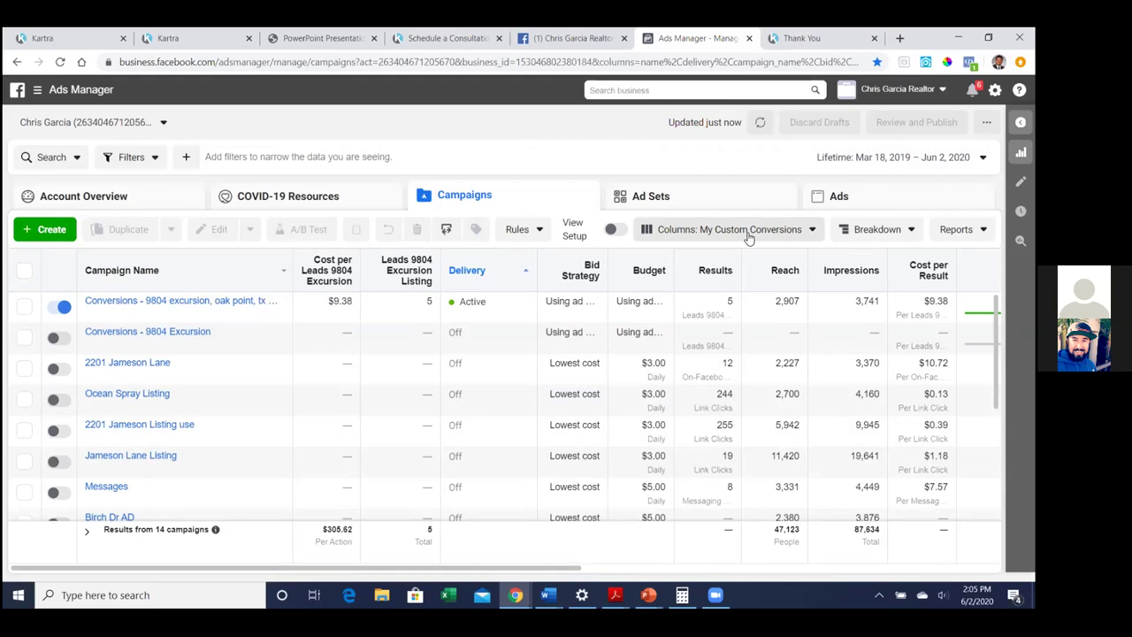
Start a fresh campaign in the Housing special ad category with the Conversions objective
click(51, 231)
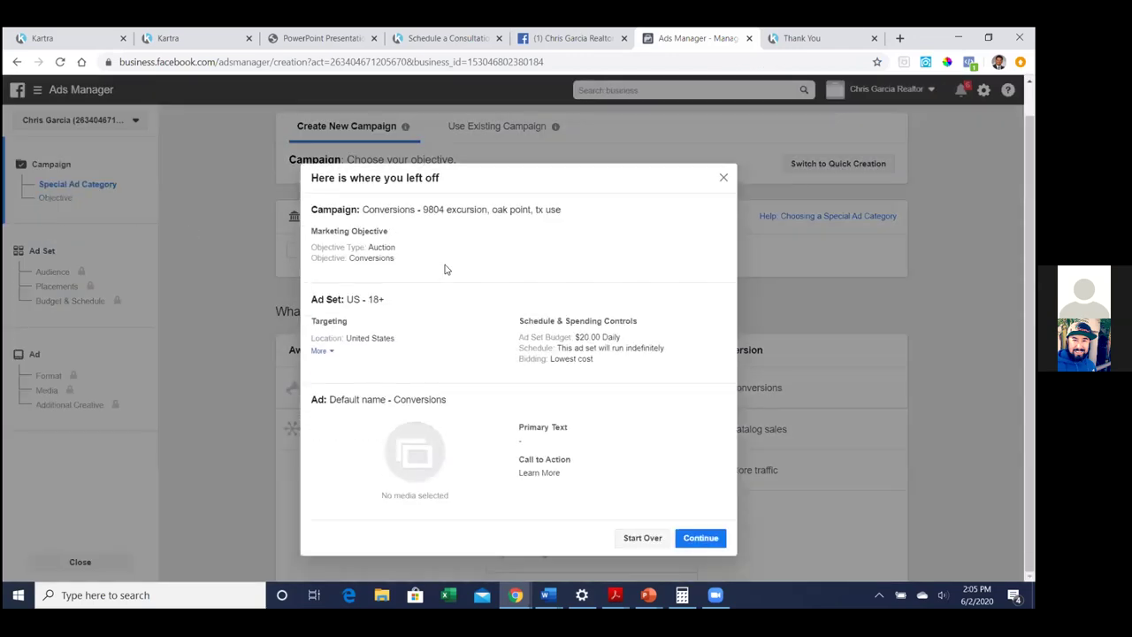
click(642, 537)
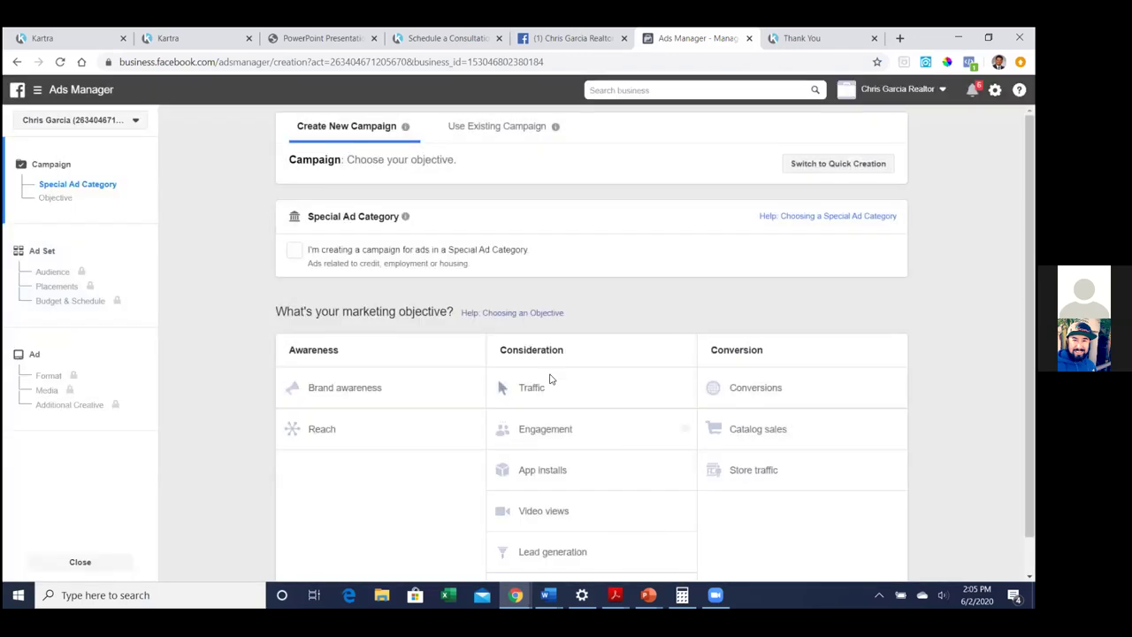
click(293, 250)
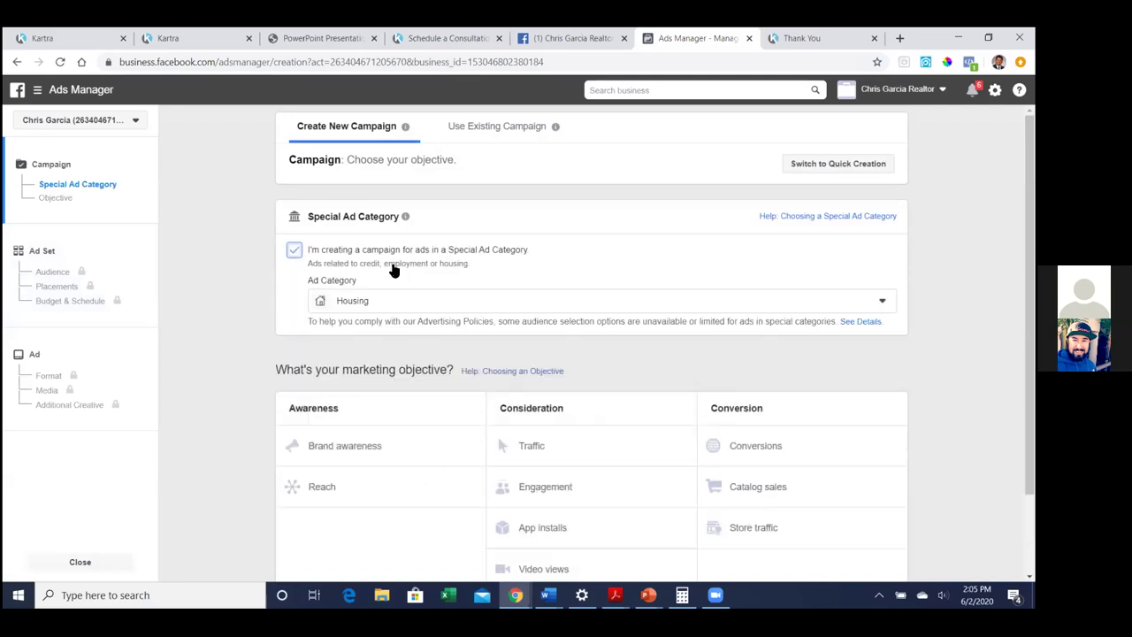
click(777, 380)
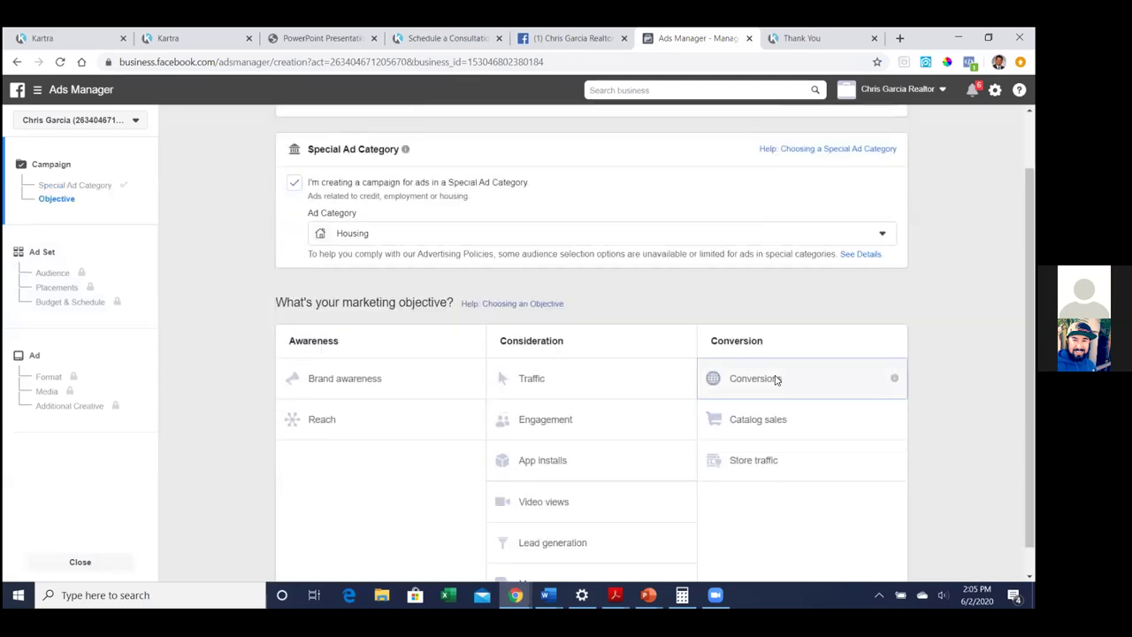
Keep the campaign name 'Conversions' and continue to the ad set settings
scroll(774, 380, down, 2)
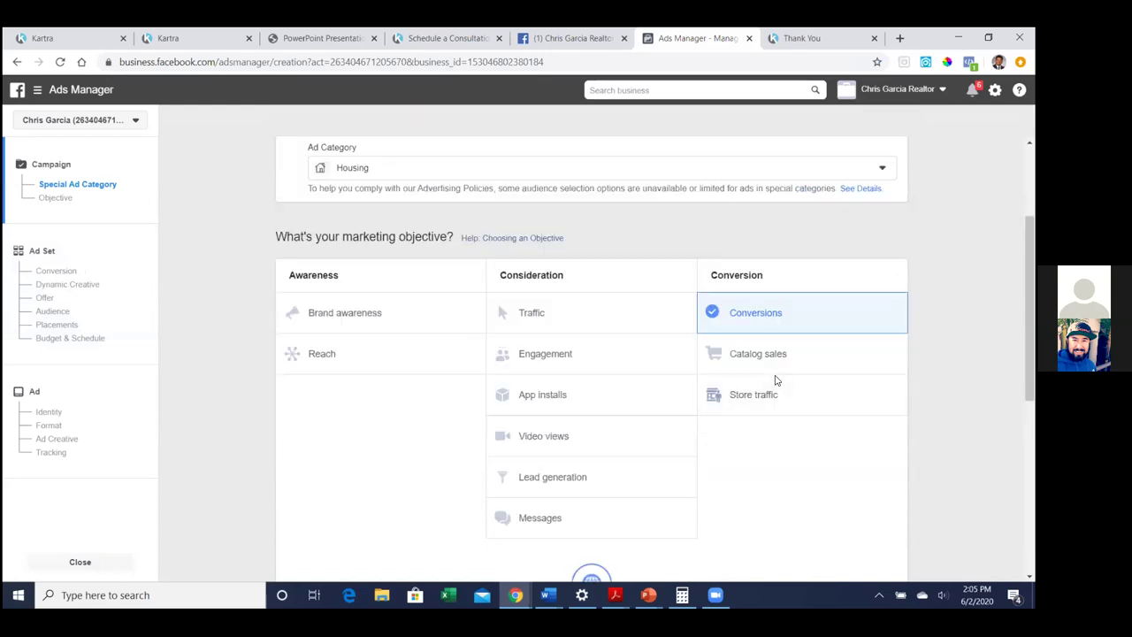
scroll(772, 384, down, 4)
scroll(798, 507, down, 1)
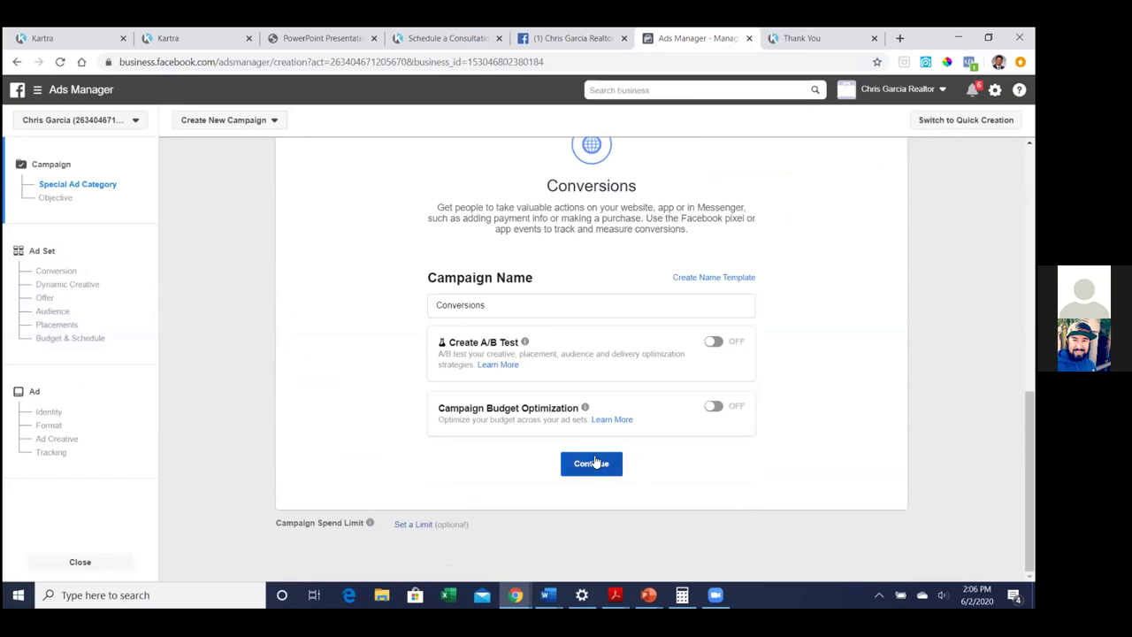
double_click(523, 306)
click(547, 303)
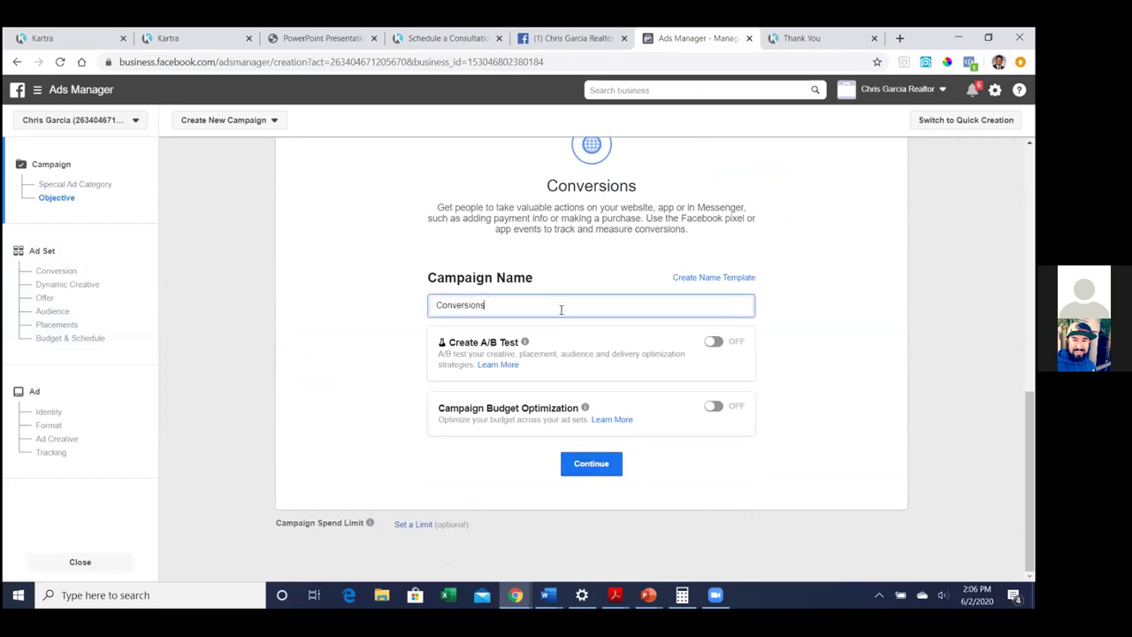
click(603, 465)
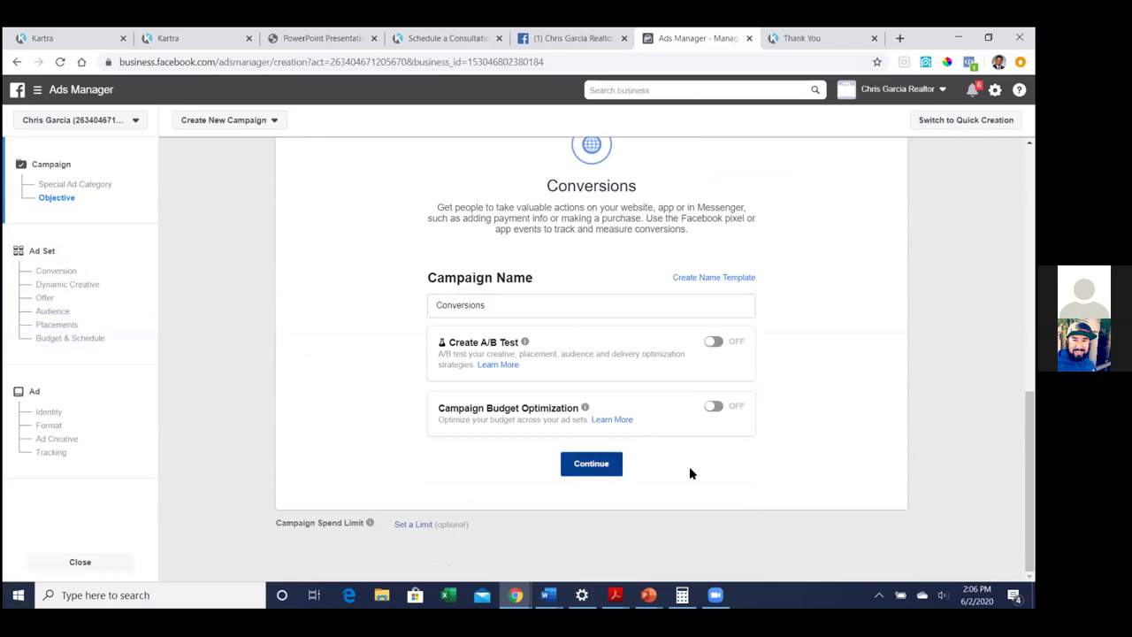
click(604, 471)
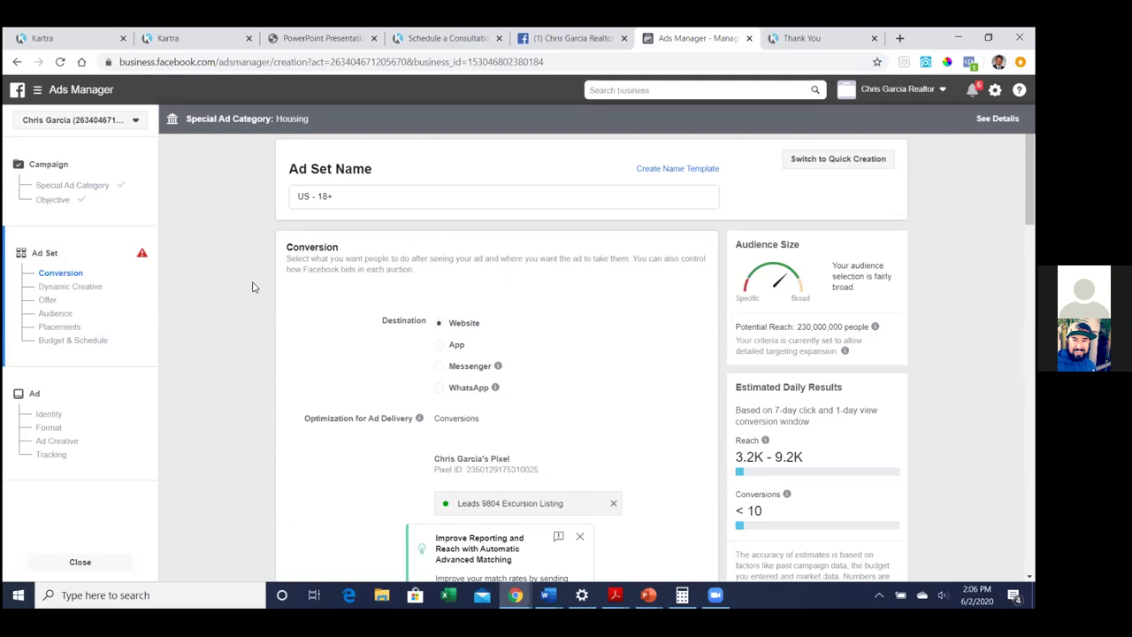
Replace the Leads 9804 Excursion Listing conversion event with Seller Guide
scroll(252, 286, down, 1)
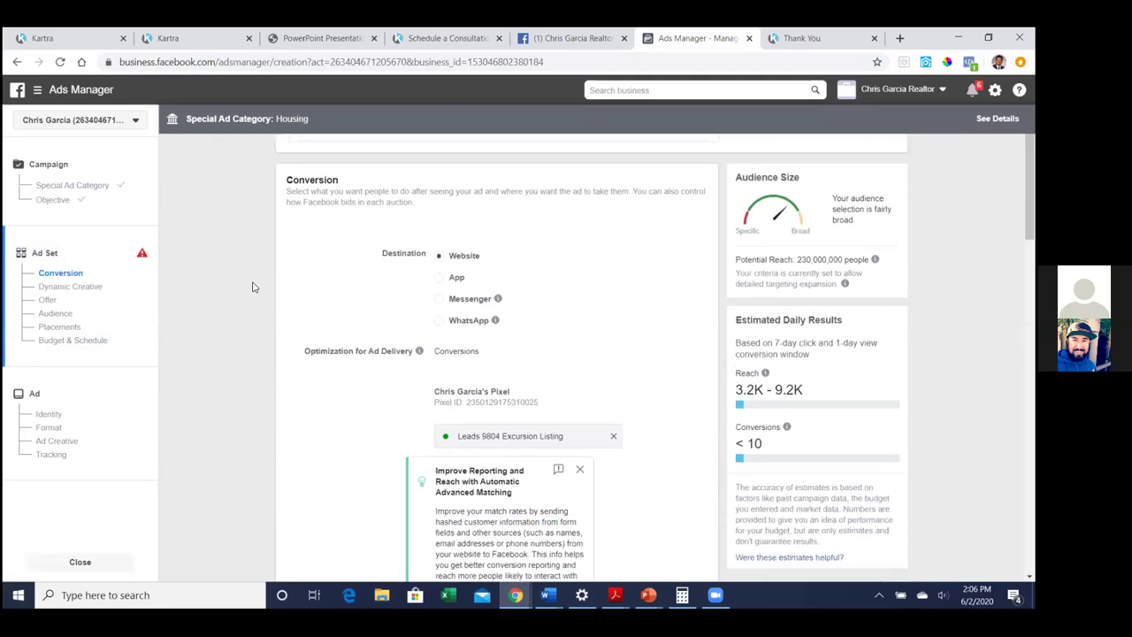
scroll(252, 286, up, 1)
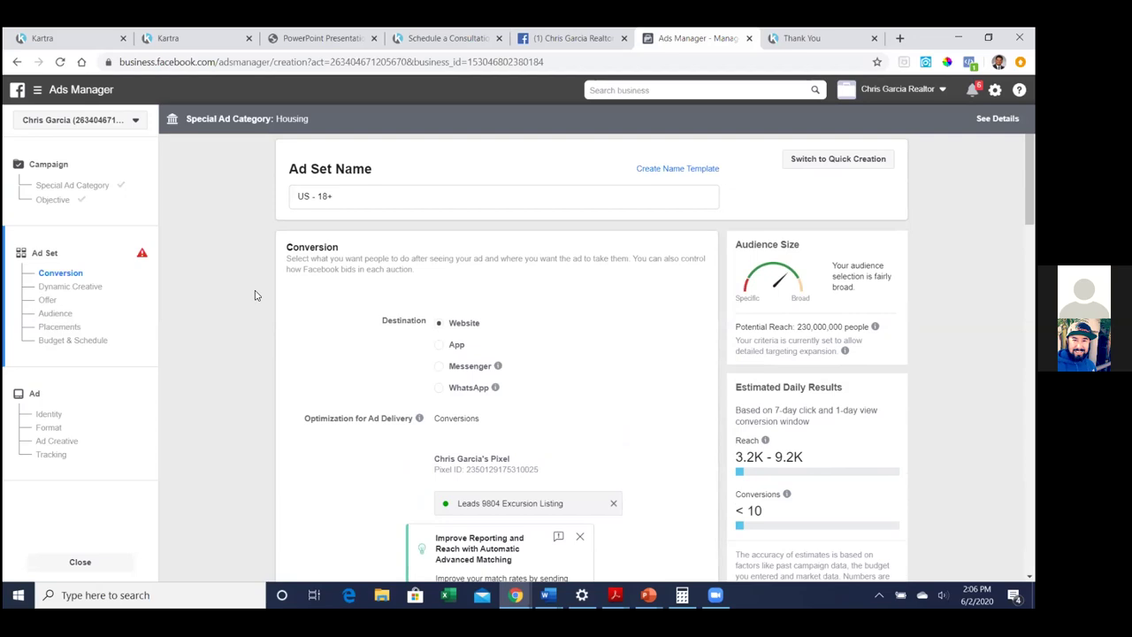
scroll(255, 295, down, 1)
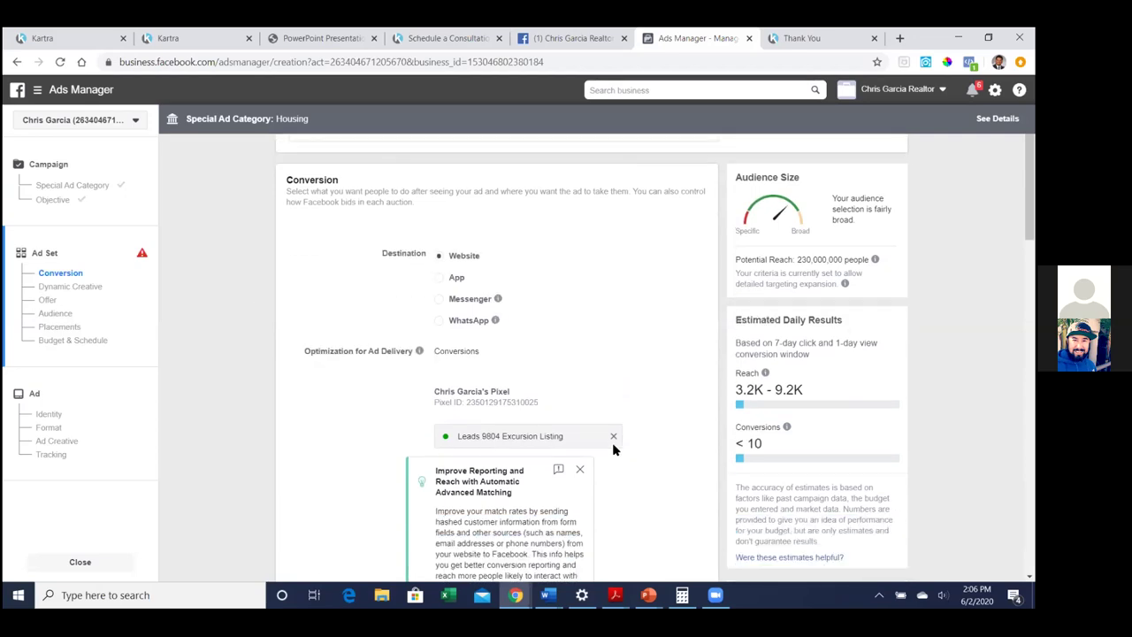
click(614, 440)
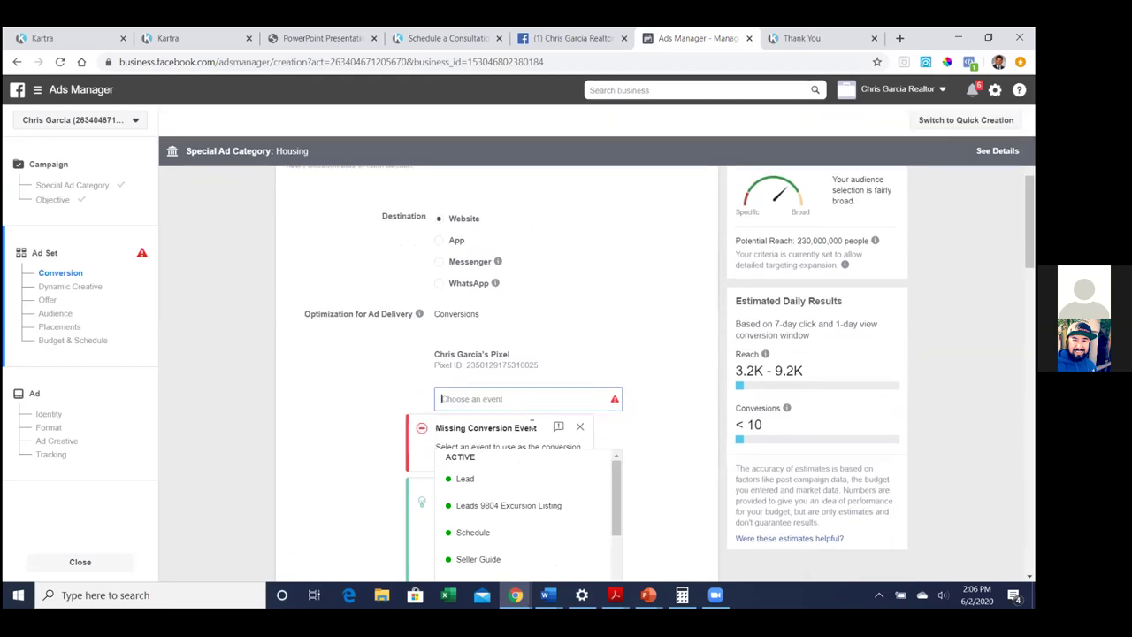
scroll(539, 421, down, 1)
scroll(631, 403, down, 1)
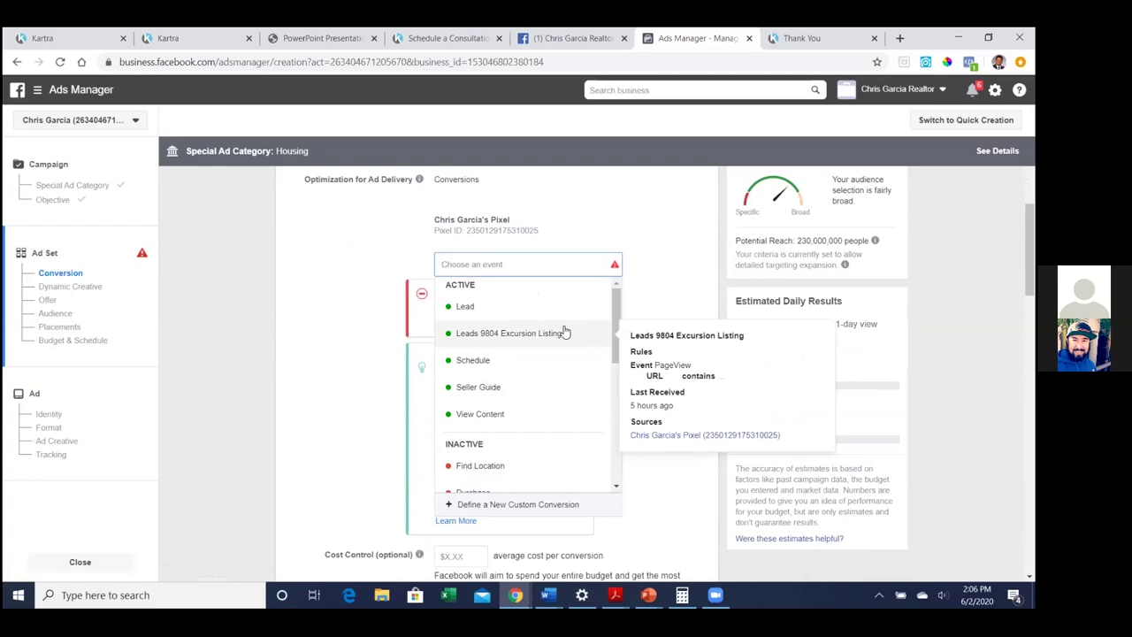
scroll(549, 341, down, 2)
scroll(549, 341, up, 2)
scroll(549, 341, down, 4)
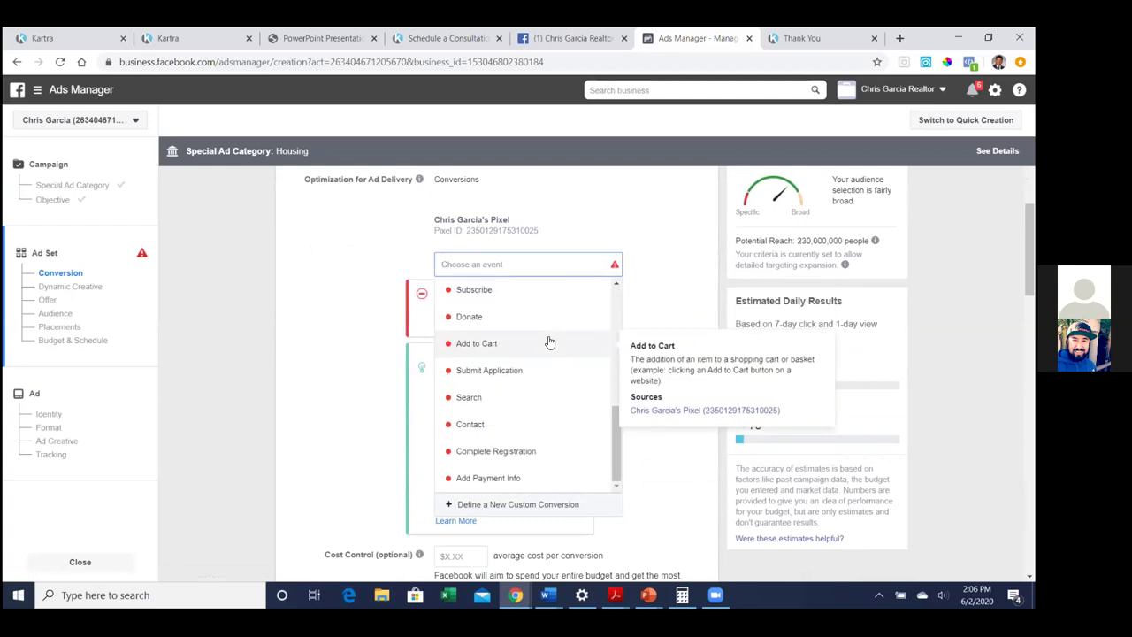
scroll(549, 345, up, 2)
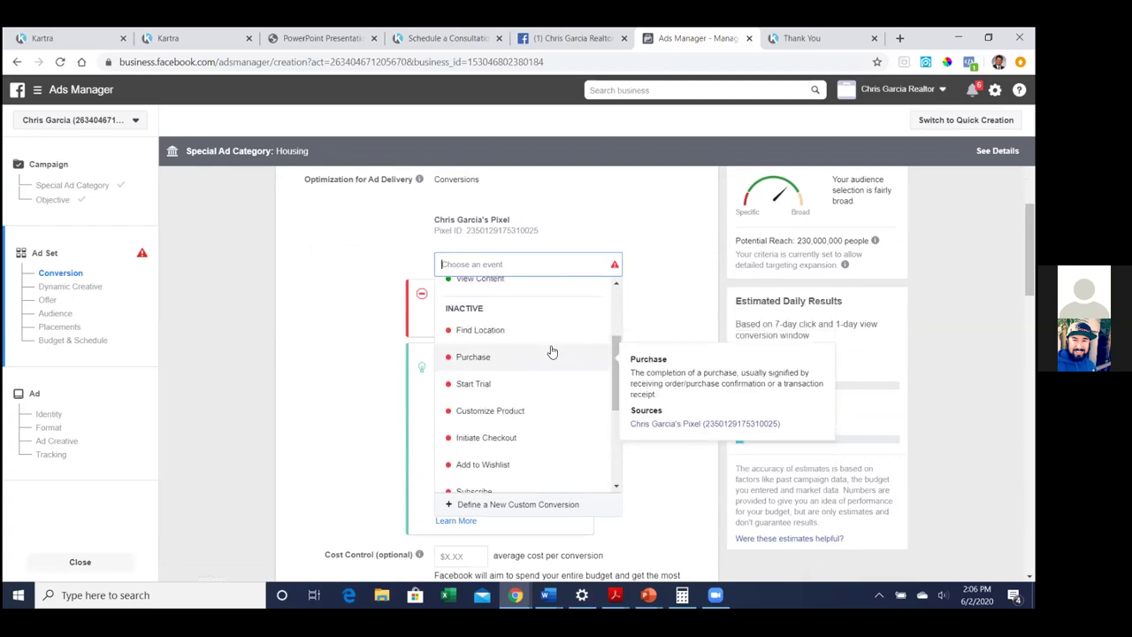
scroll(552, 352, up, 3)
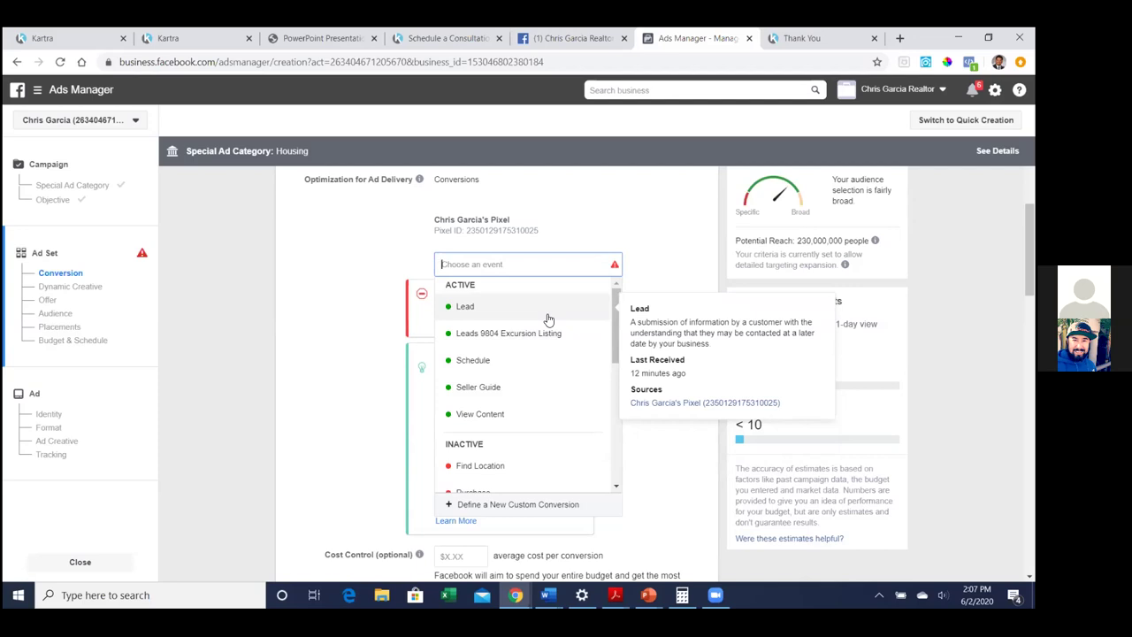
click(549, 387)
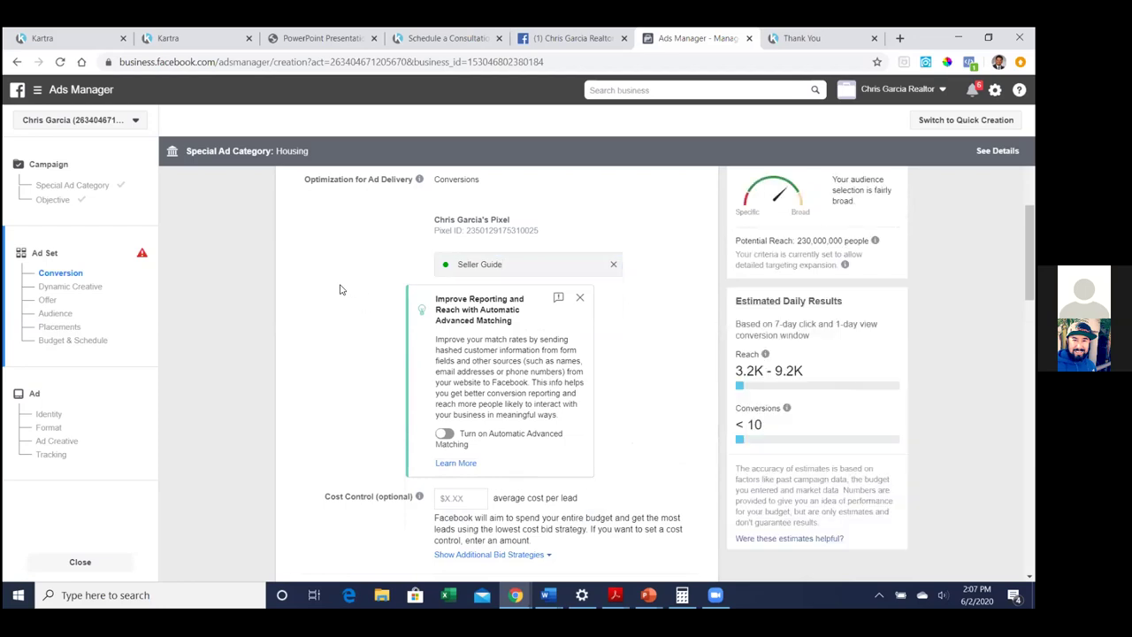
Open the Custom Audiences dropdown to show saved audiences like Seller Guide Leads and Scheduled Calls
scroll(341, 289, down, 2)
scroll(342, 290, down, 3)
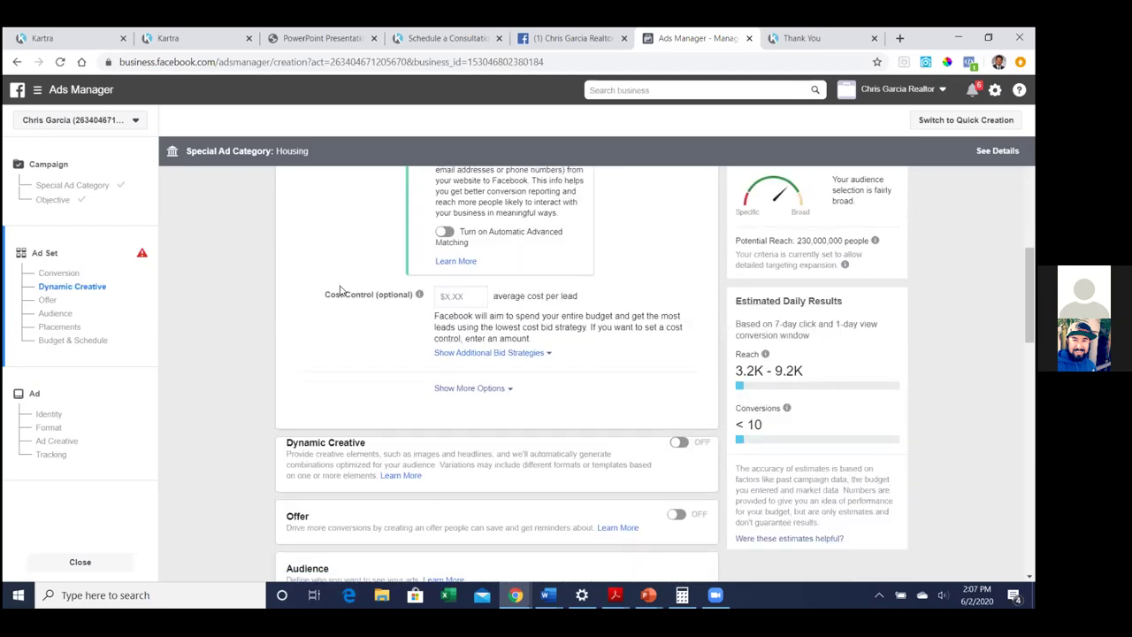
scroll(342, 290, down, 1)
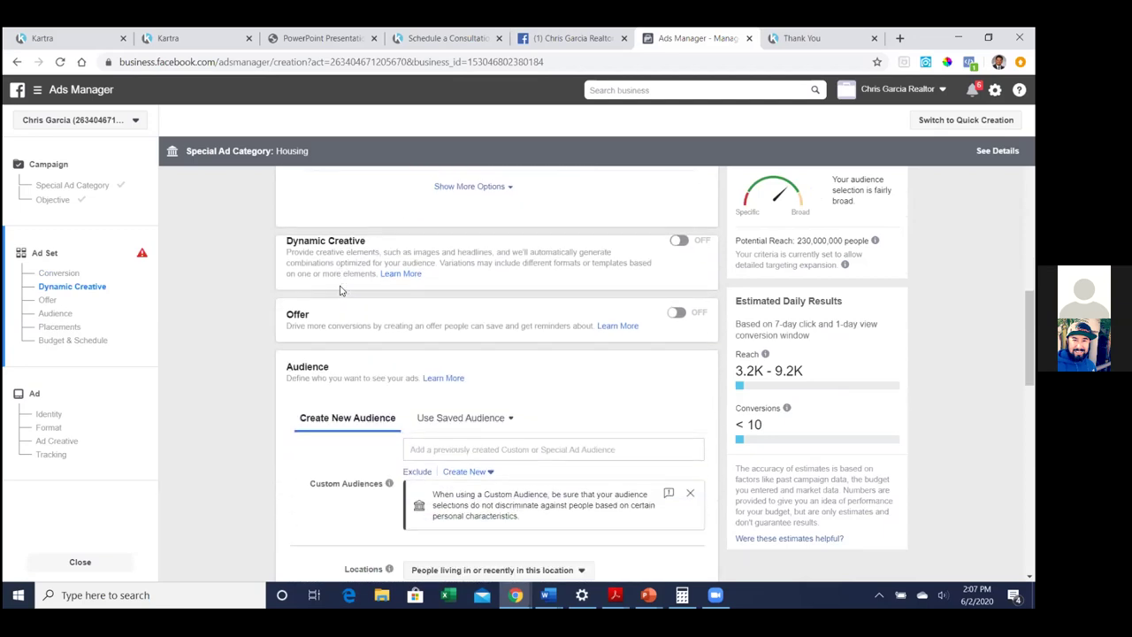
scroll(341, 290, down, 1)
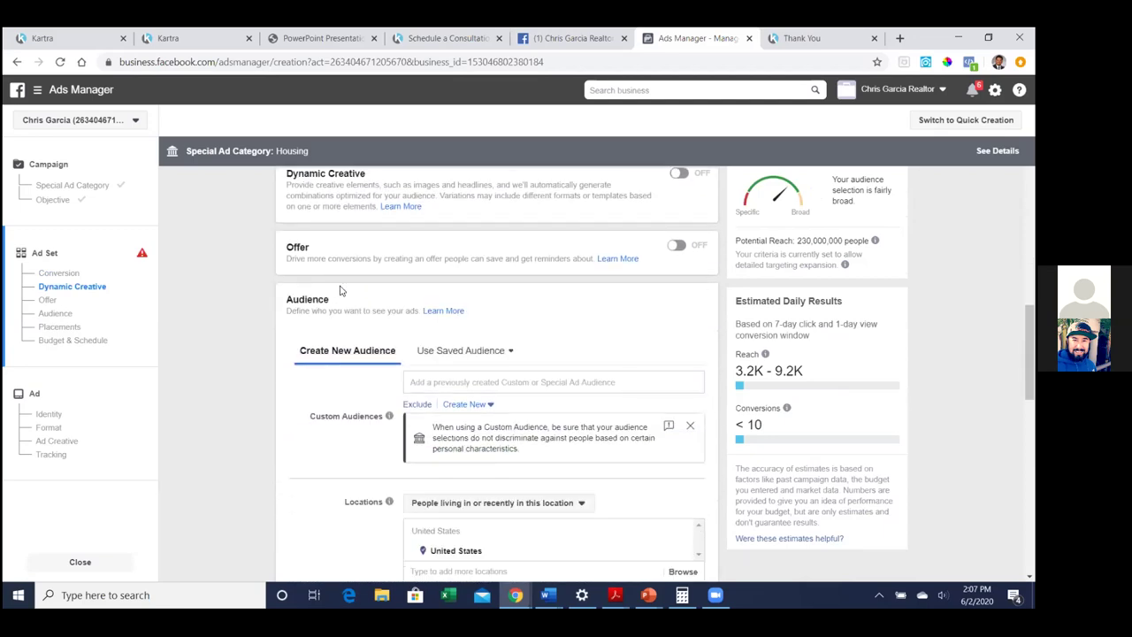
scroll(349, 306, down, 1)
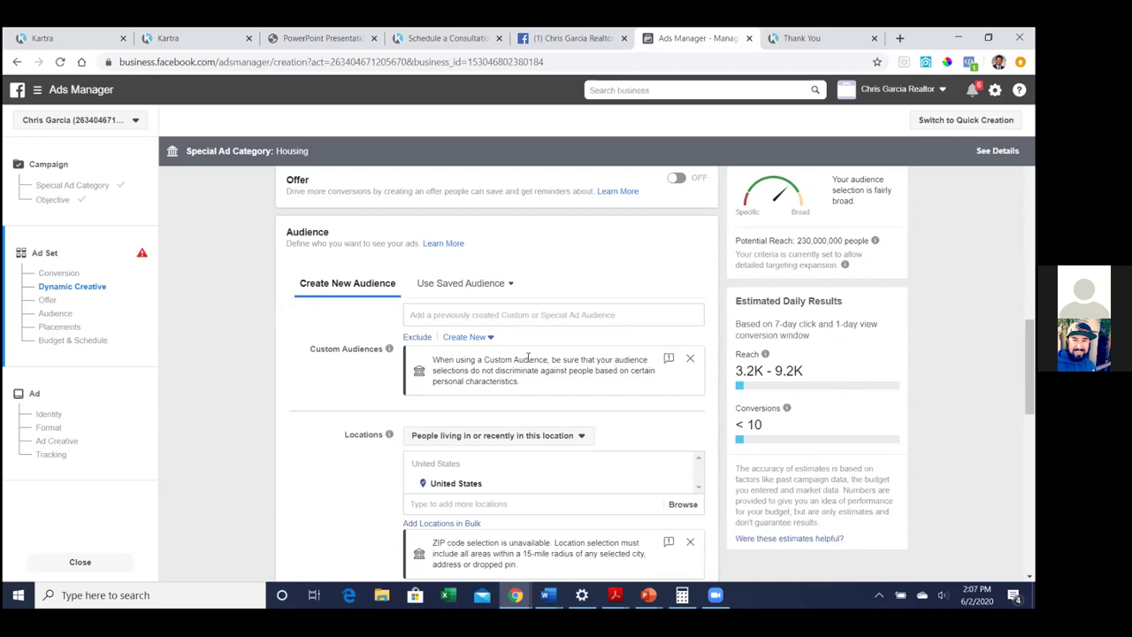
click(507, 315)
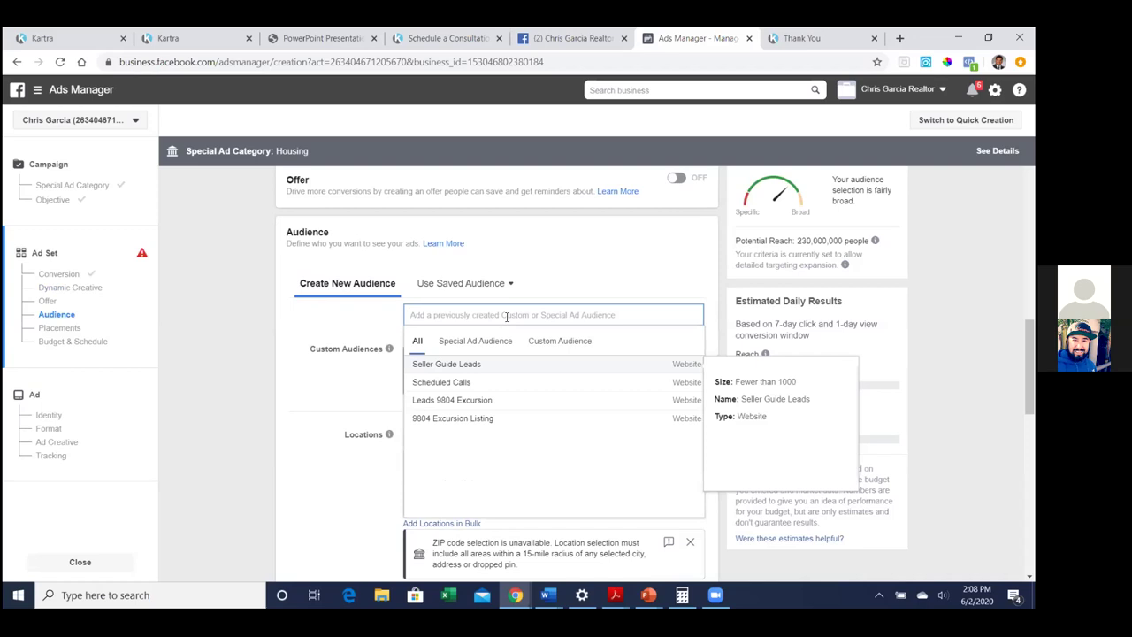
Search Custom Audiences for 'Landing Page V' and 'Seller Guide' without selecting any audience
text(Landi)
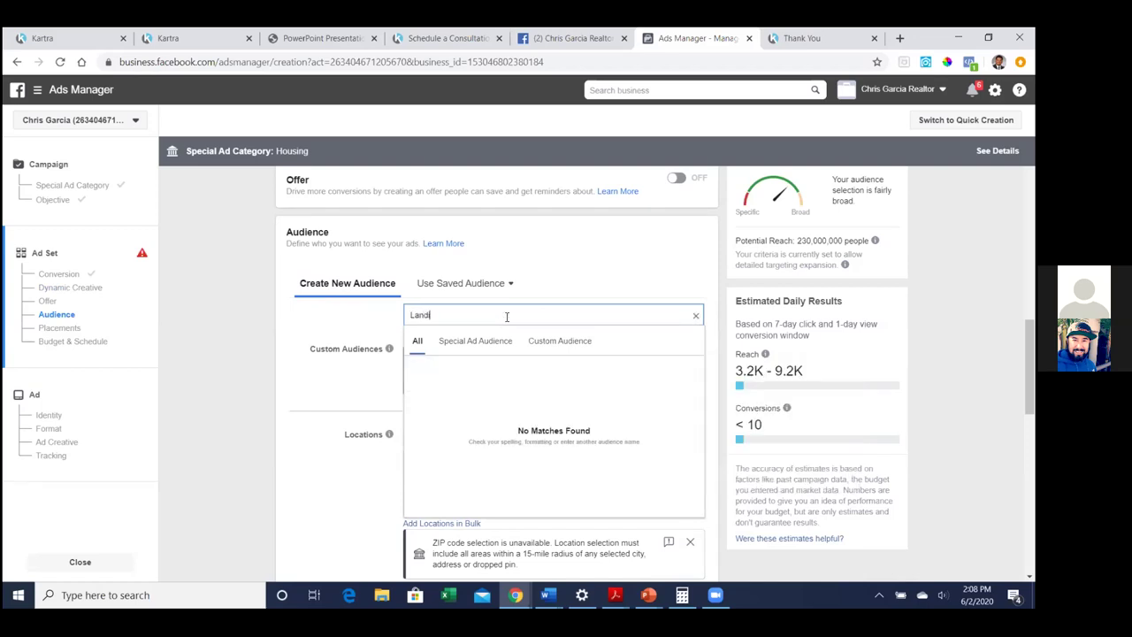
text(ng Page V)
key(BackSpace)
key(BackSpace)
key(BackSpace)
key(BackSpace)
key(BackSpace)
key(BackSpace)
key(BackSpace)
key(BackSpace)
key(BackSpace)
key(BackSpace)
key(BackSpace)
key(BackSpace)
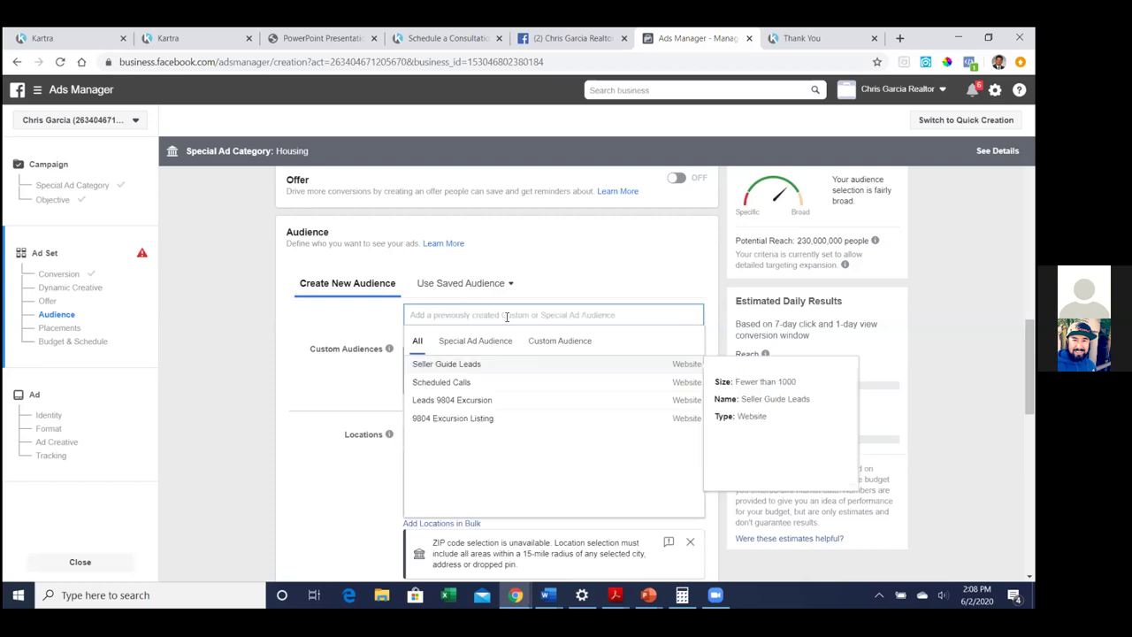
scroll(482, 275, up, 1)
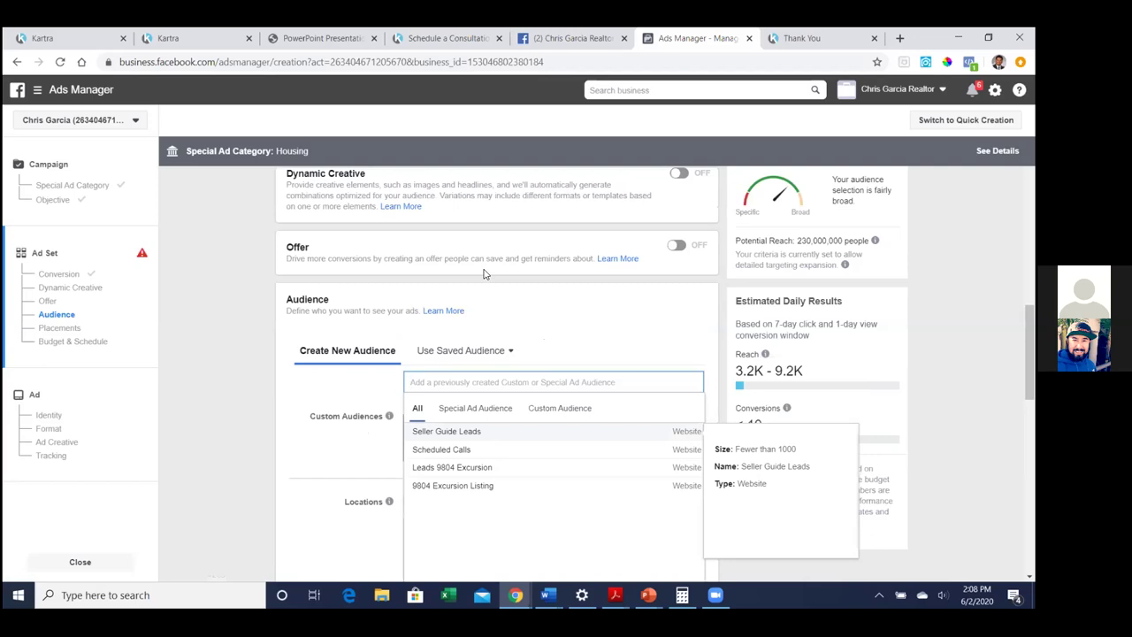
scroll(484, 274, up, 4)
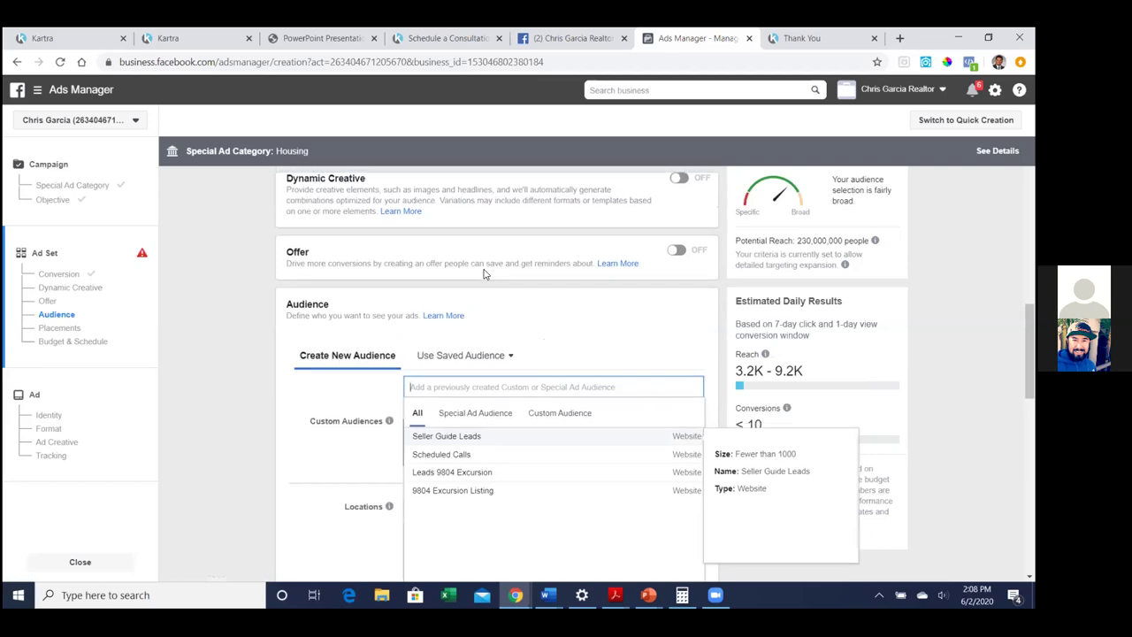
scroll(484, 272, up, 2)
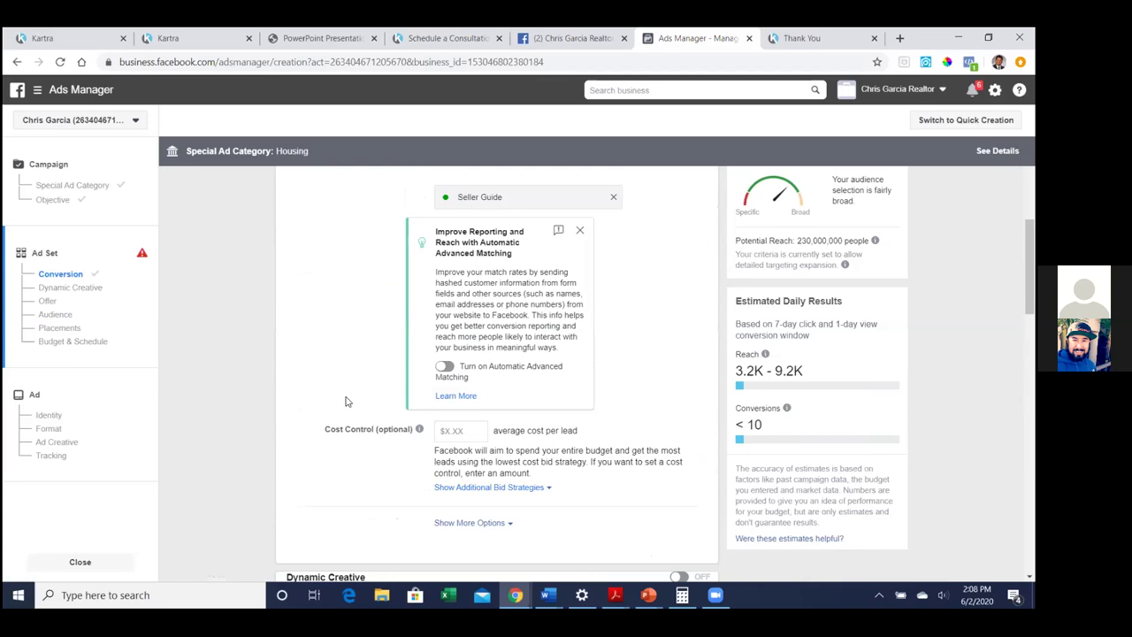
scroll(342, 378, down, 3)
scroll(344, 379, down, 2)
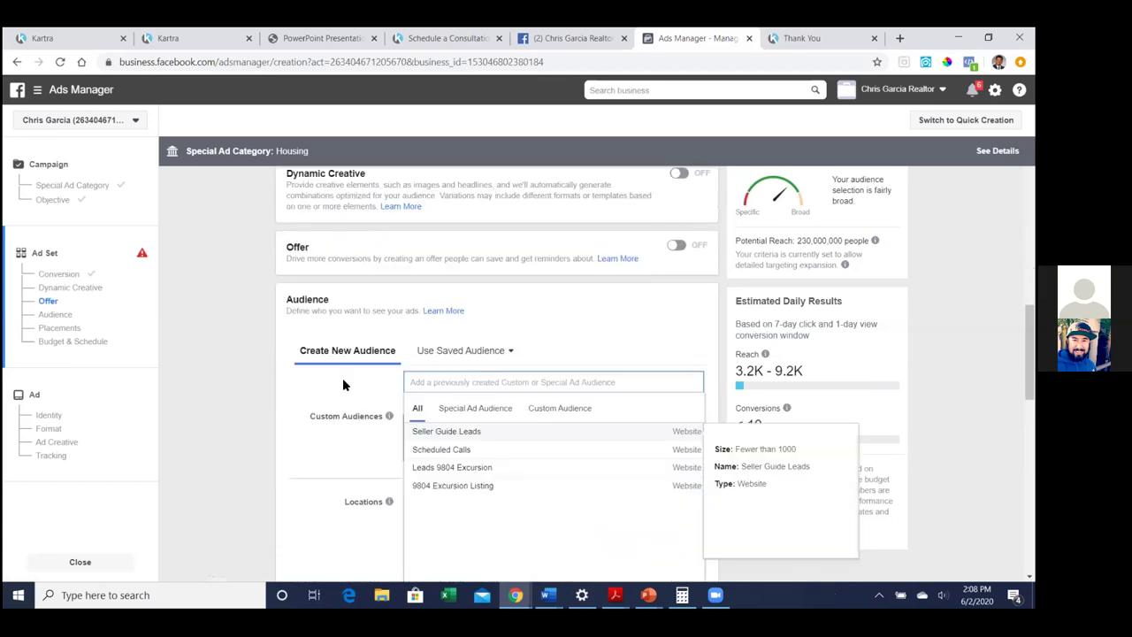
scroll(344, 382, down, 1)
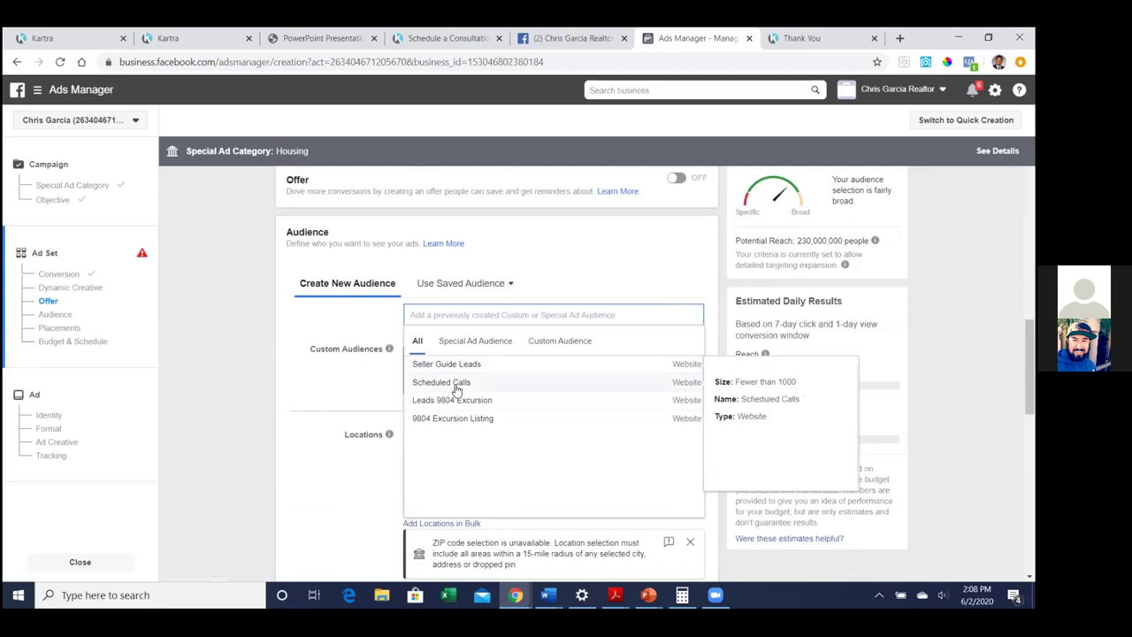
text(Seller Guide)
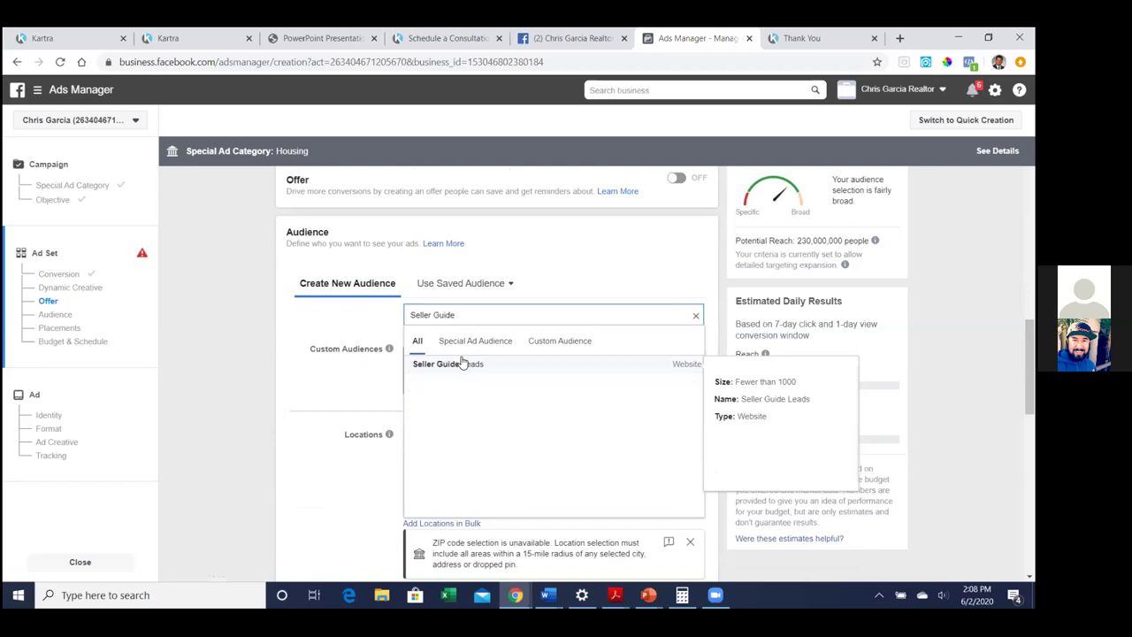
key(BackSpace)
key(BackSpace)
key(BackSpace)
key(BackSpace)
key(BackSpace)
key(BackSpace)
key(BackSpace)
key(BackSpace)
key(BackSpace)
key(BackSpace)
key(BackSpace)
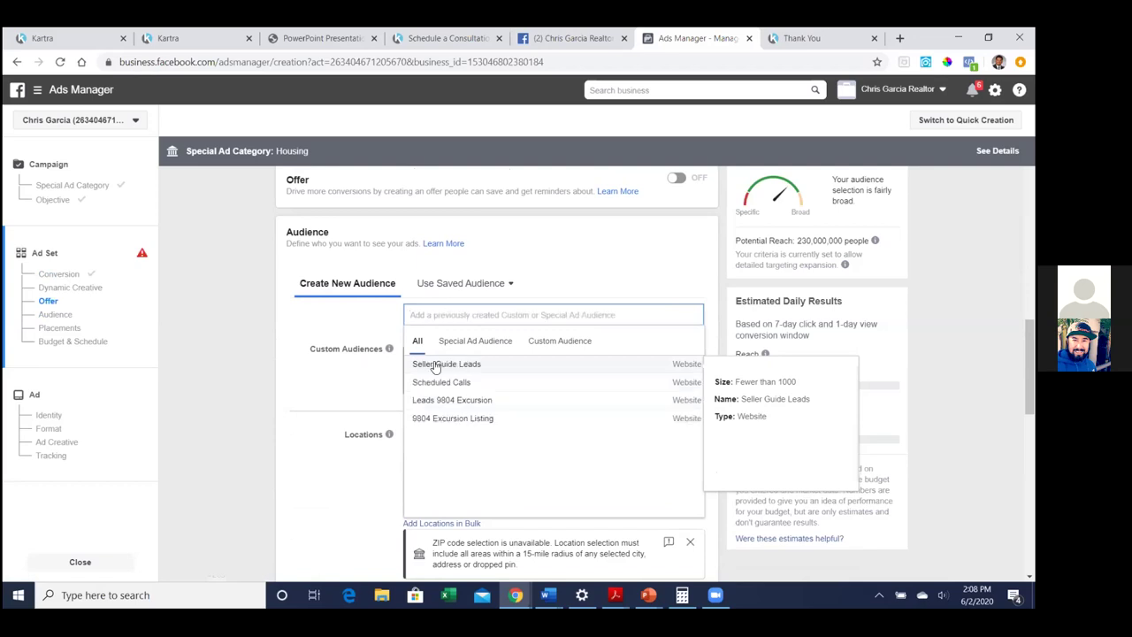
click(357, 381)
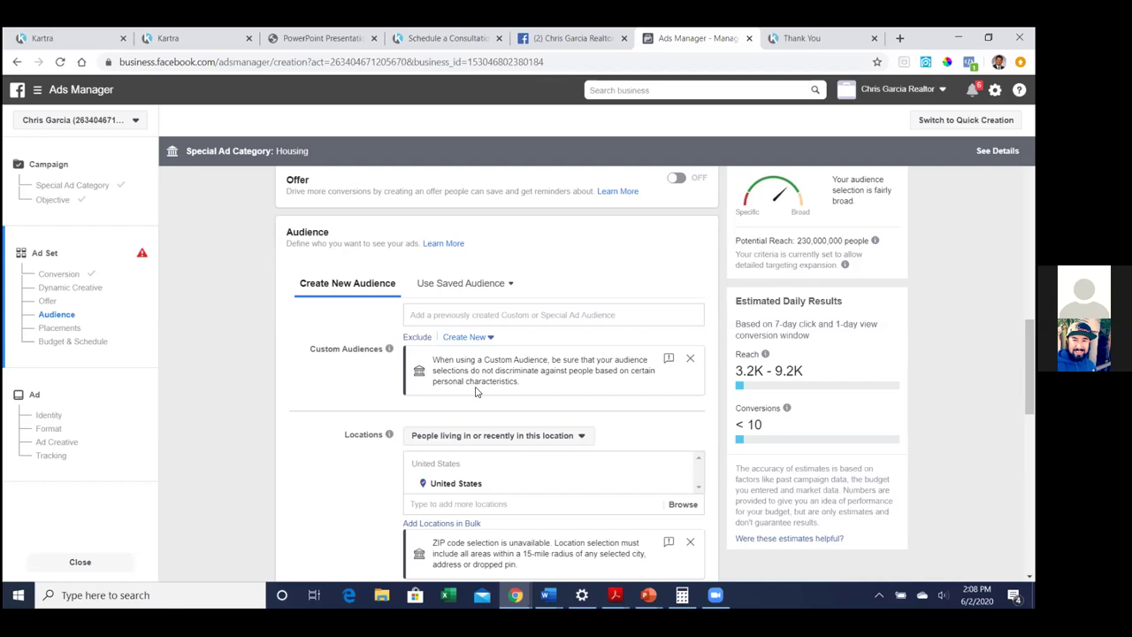
Add a separate Exclude field beneath the Custom Audiences field
click(562, 312)
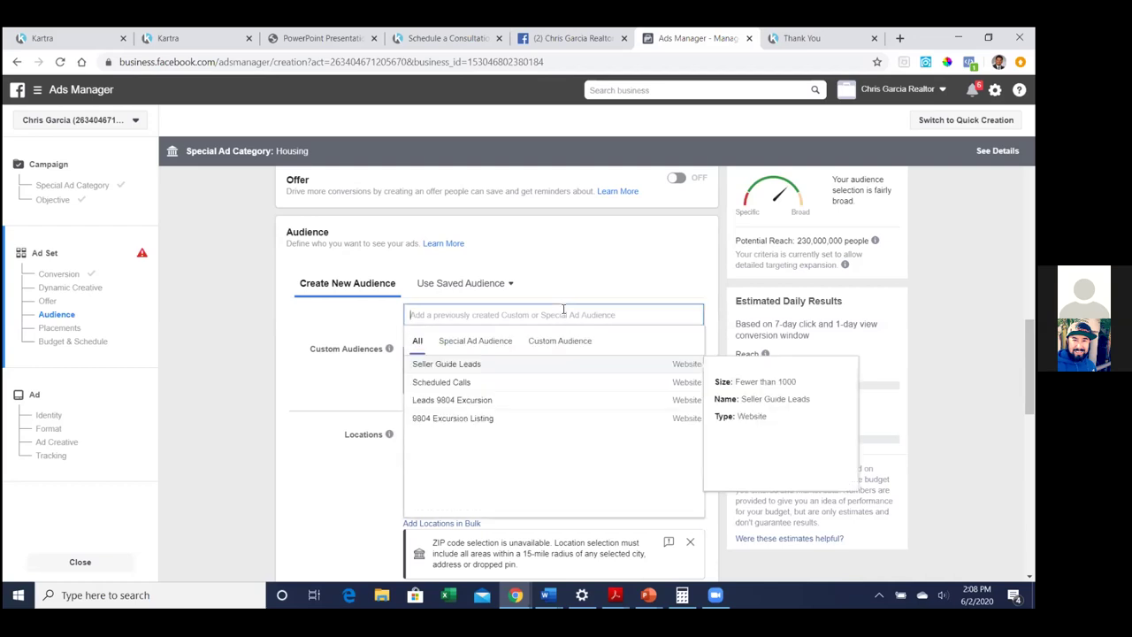
click(339, 320)
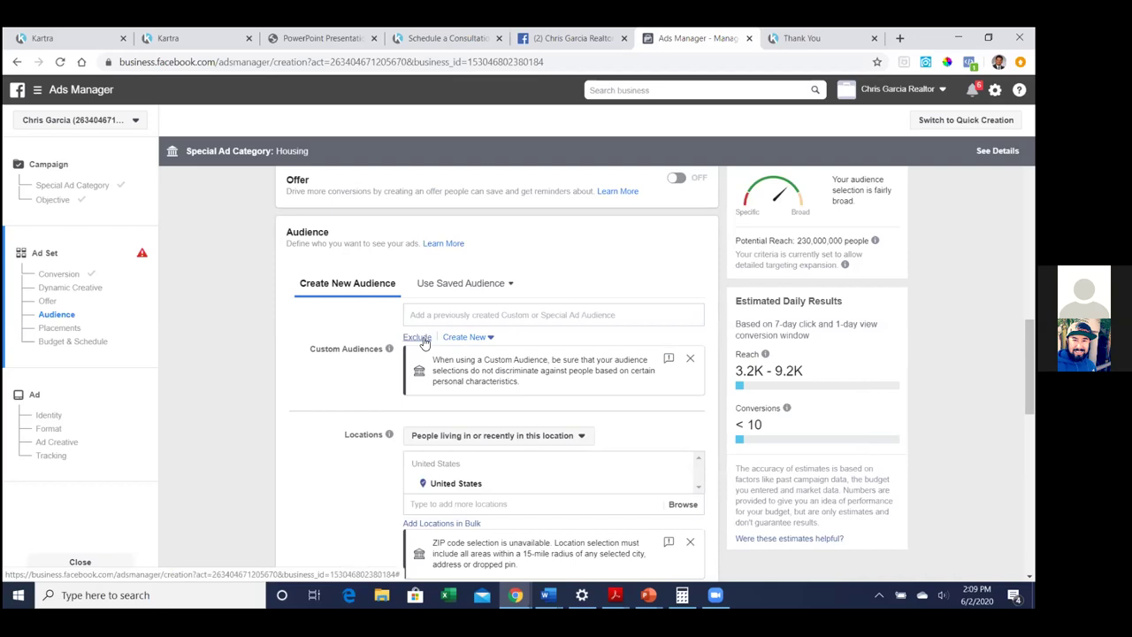
click(416, 337)
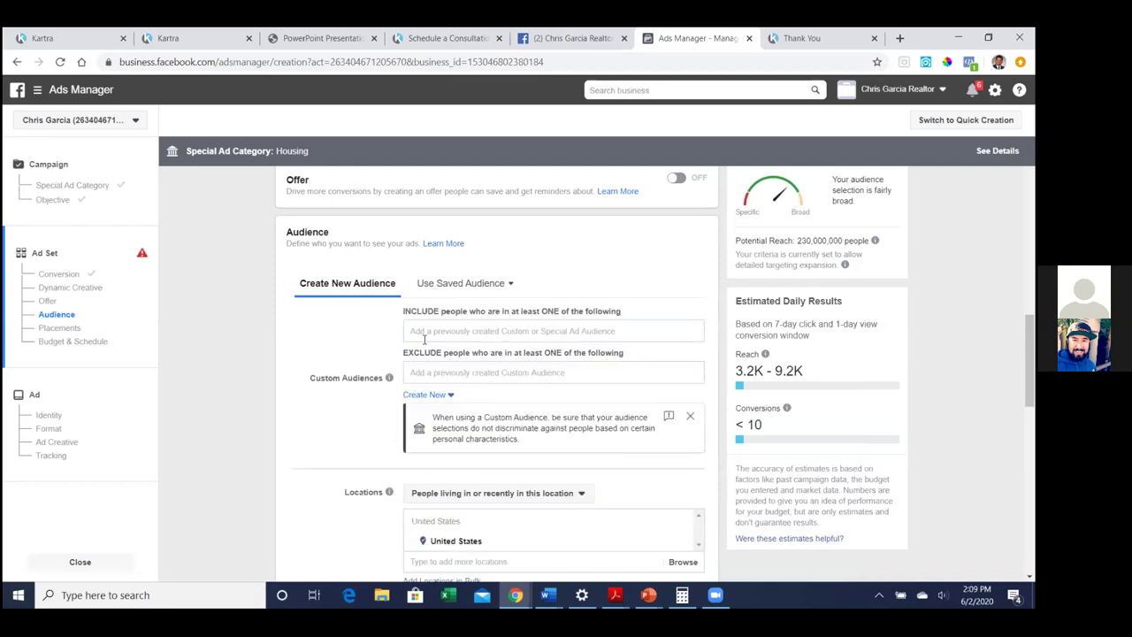
Abandon the unsaved ad set for the Audiences page, then switch to the Kartra tab
click(435, 373)
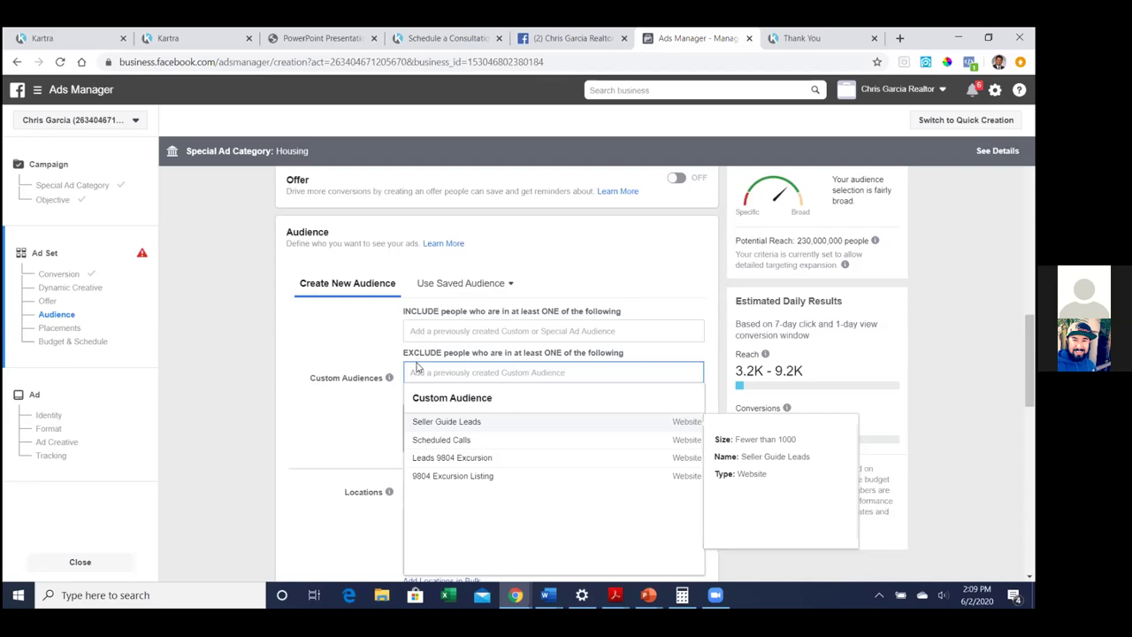
click(38, 91)
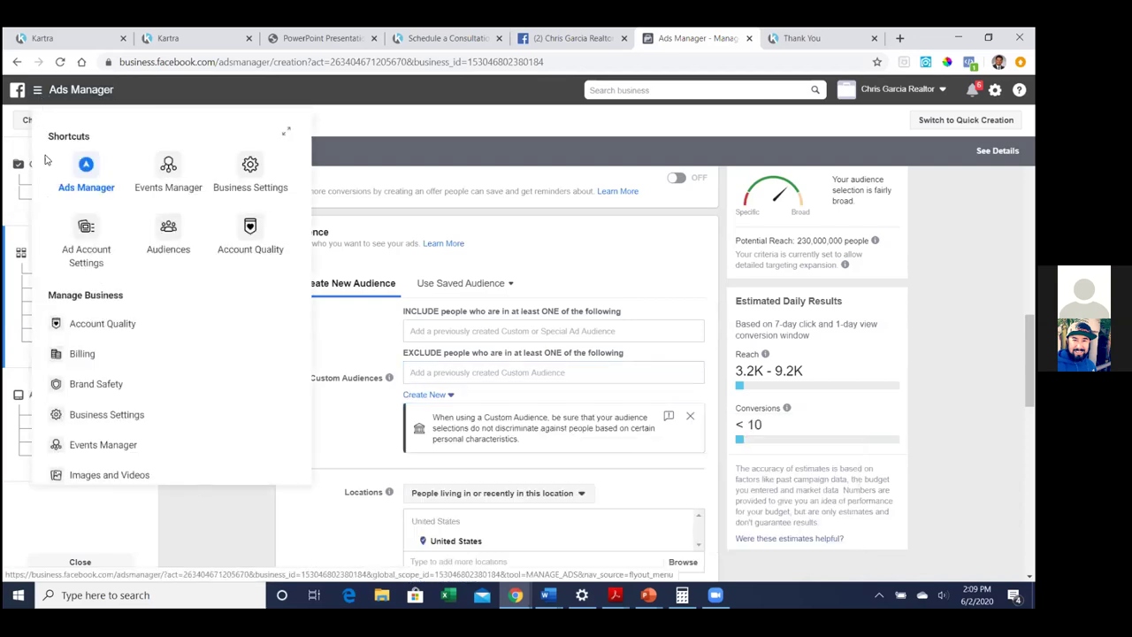
click(168, 232)
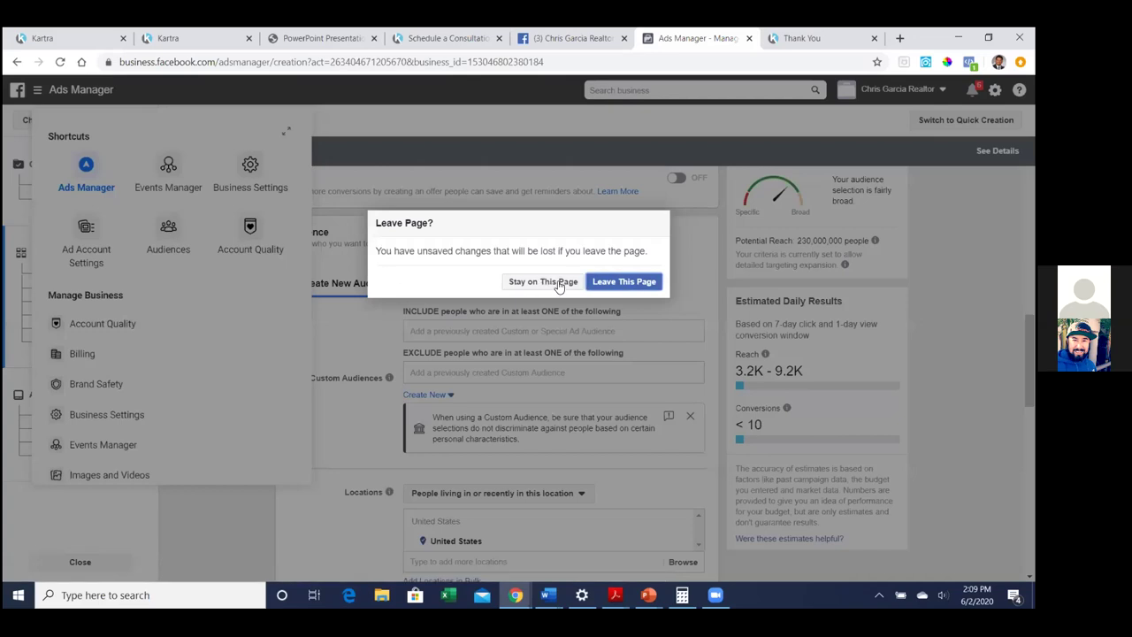
click(610, 281)
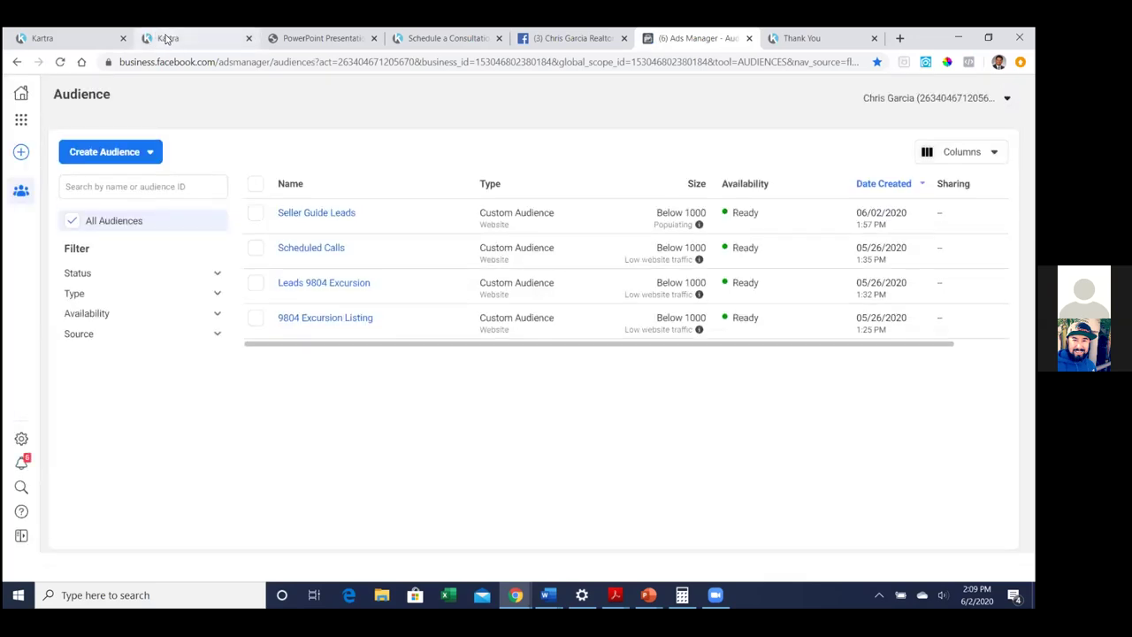
click(177, 38)
Close the publish dialog and exit the Kartra page editor back to the dashboard
click(75, 36)
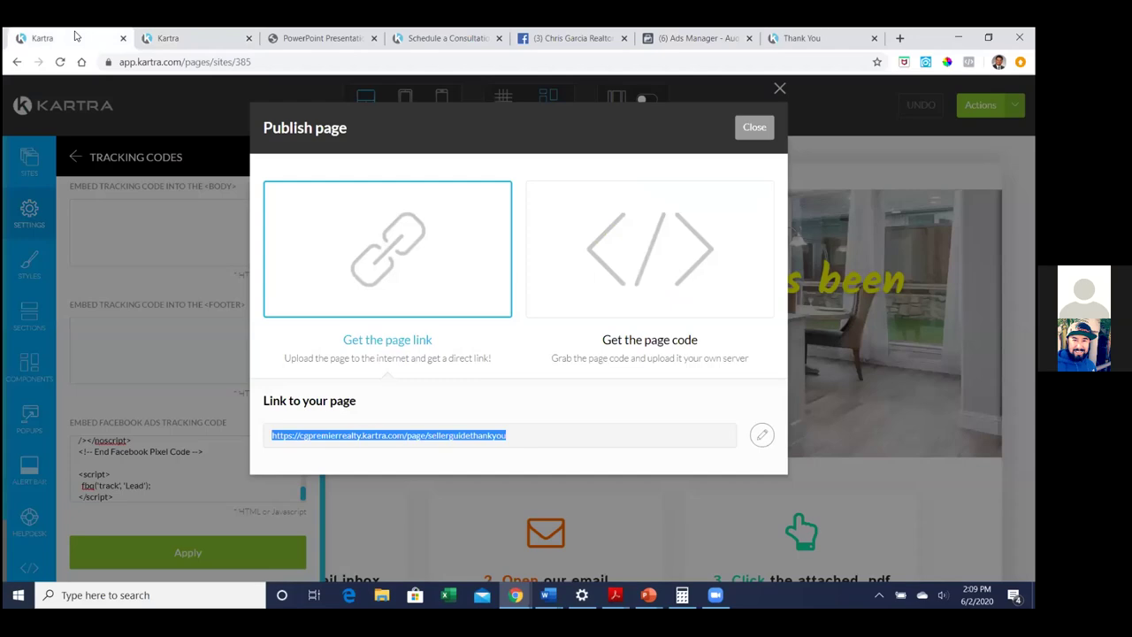
click(757, 134)
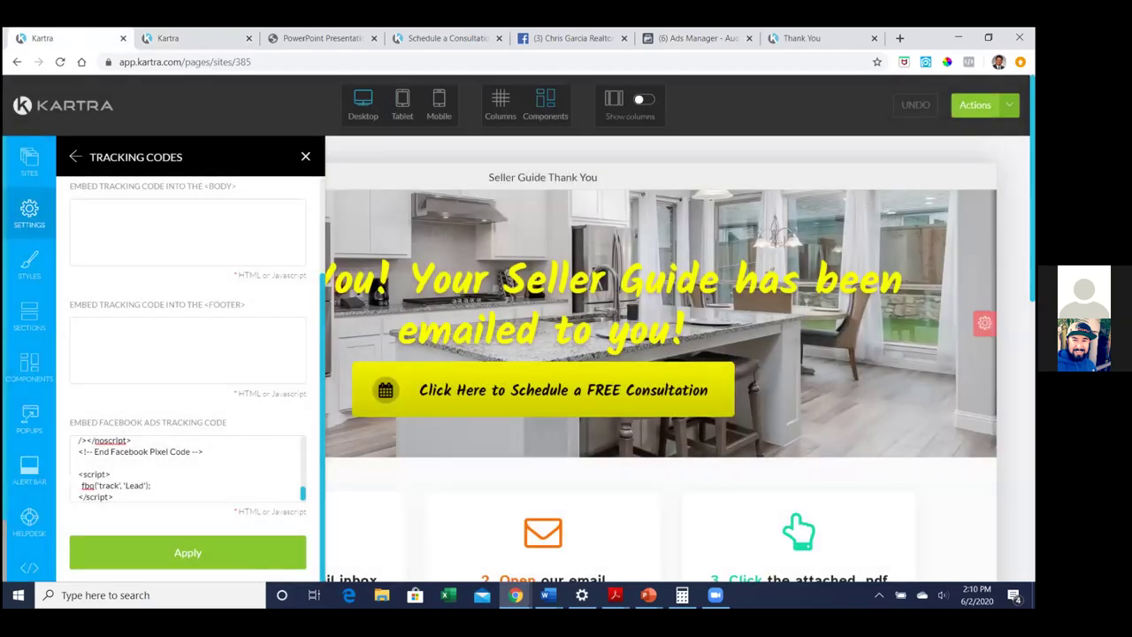
click(982, 105)
click(940, 248)
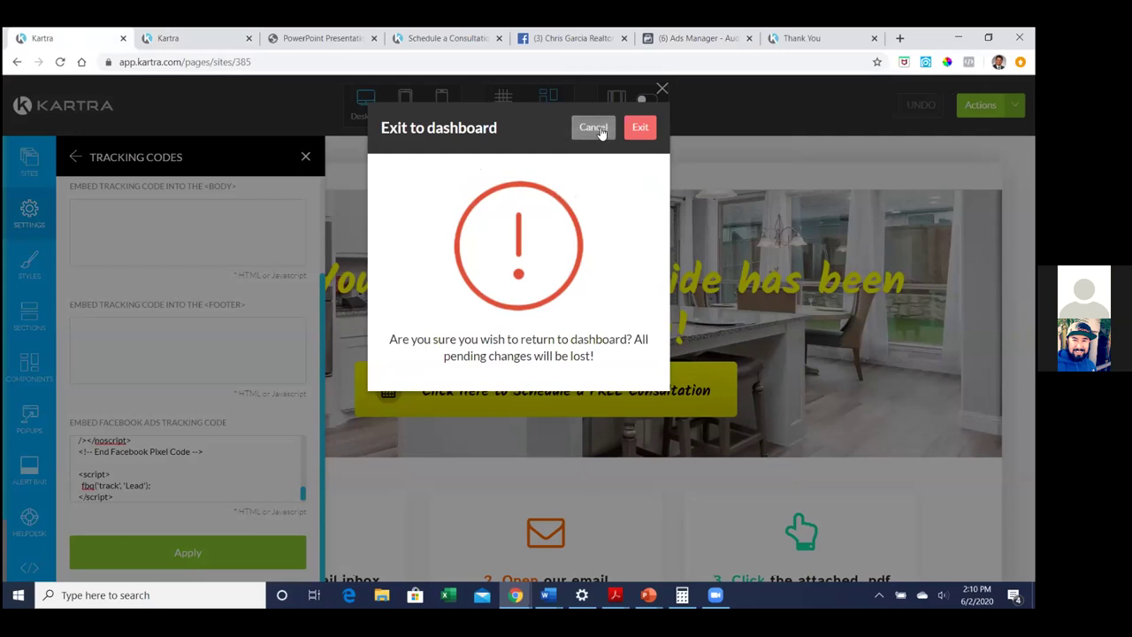
click(640, 129)
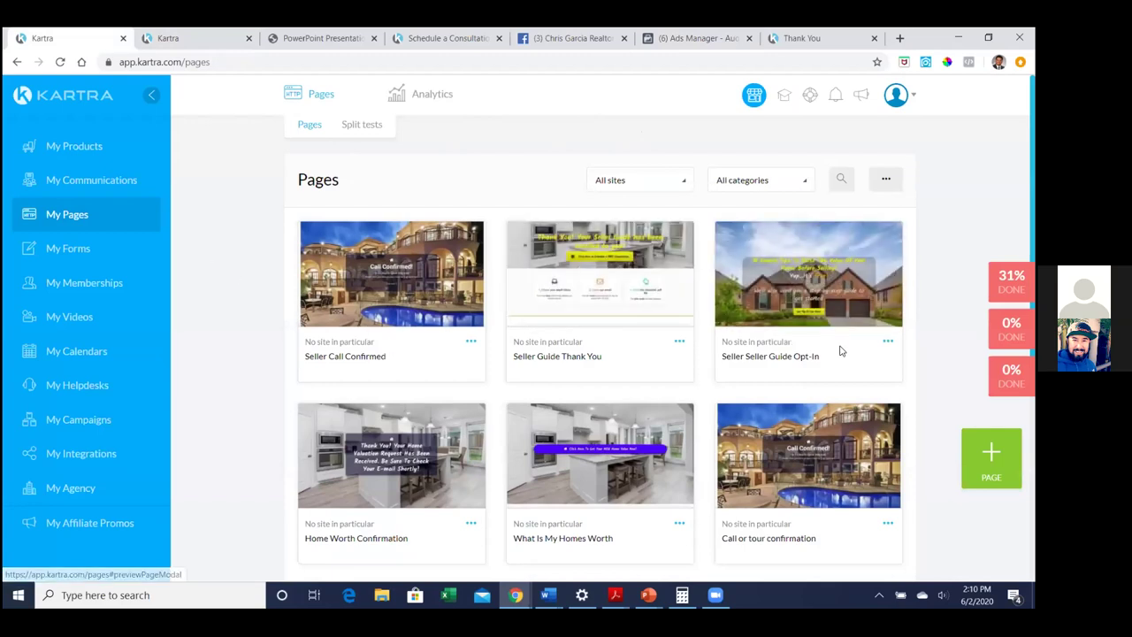
Get the Seller Seller Guide Opt-In link and select cgpremierrealty.kartra.com/page/sellerguide for copying
click(888, 341)
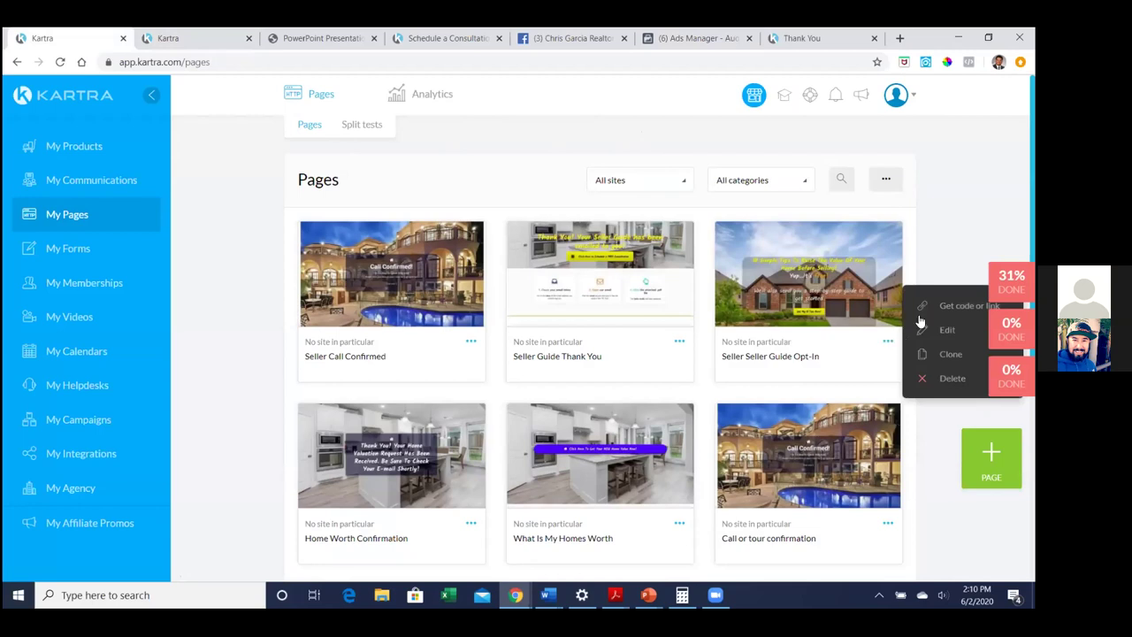
click(964, 305)
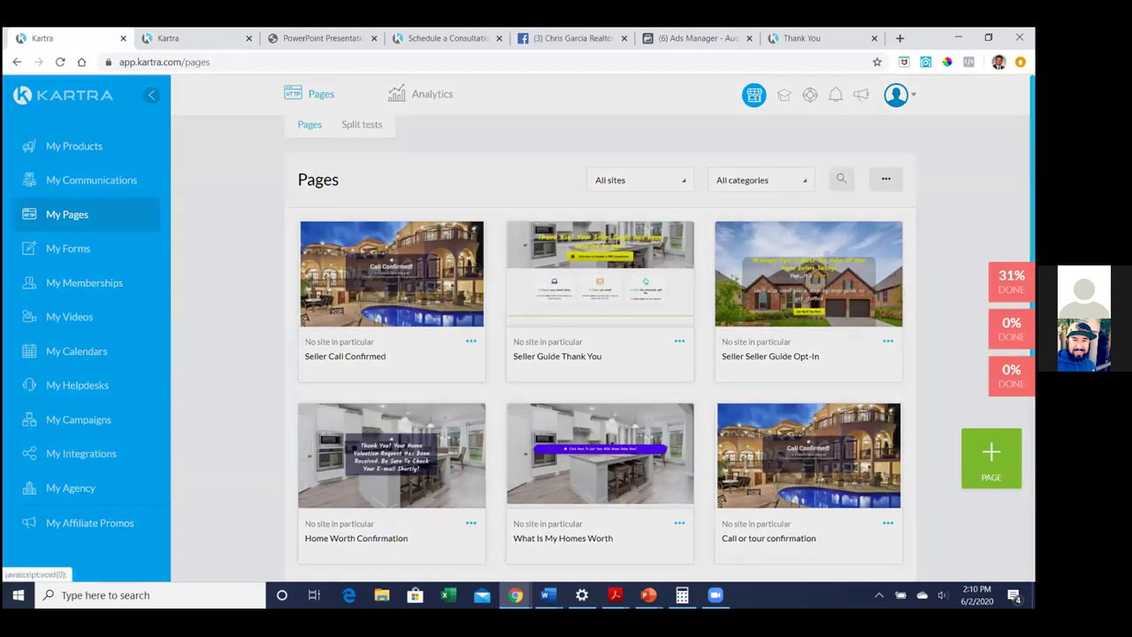
click(442, 228)
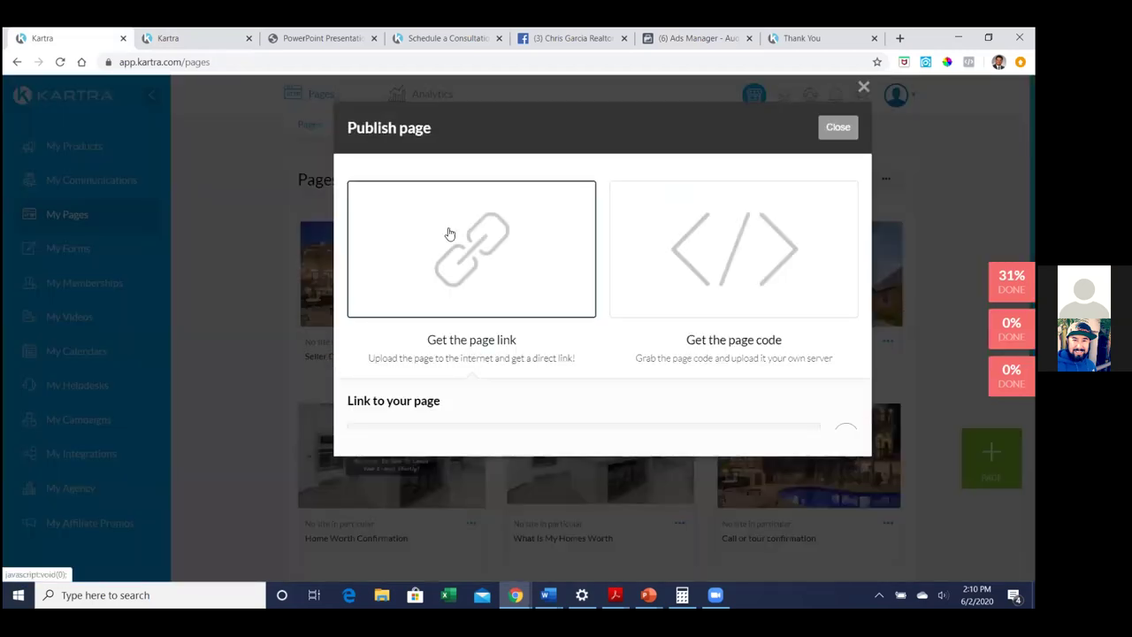
triple_click(554, 435)
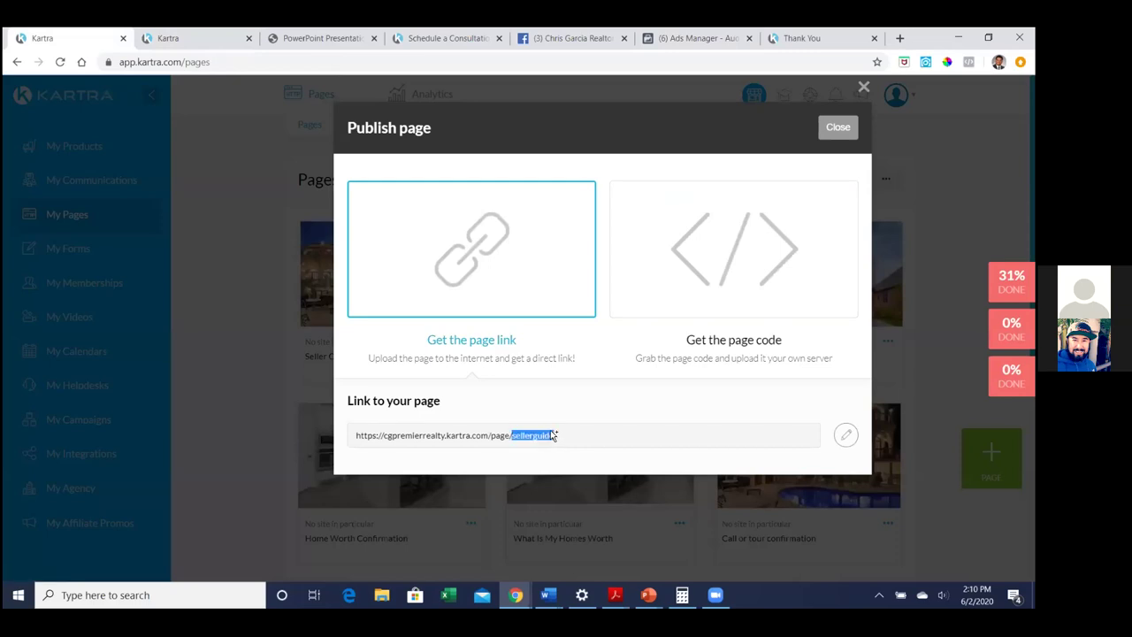
click(553, 435)
drag(383, 437, 576, 445)
key(ctrl+c)
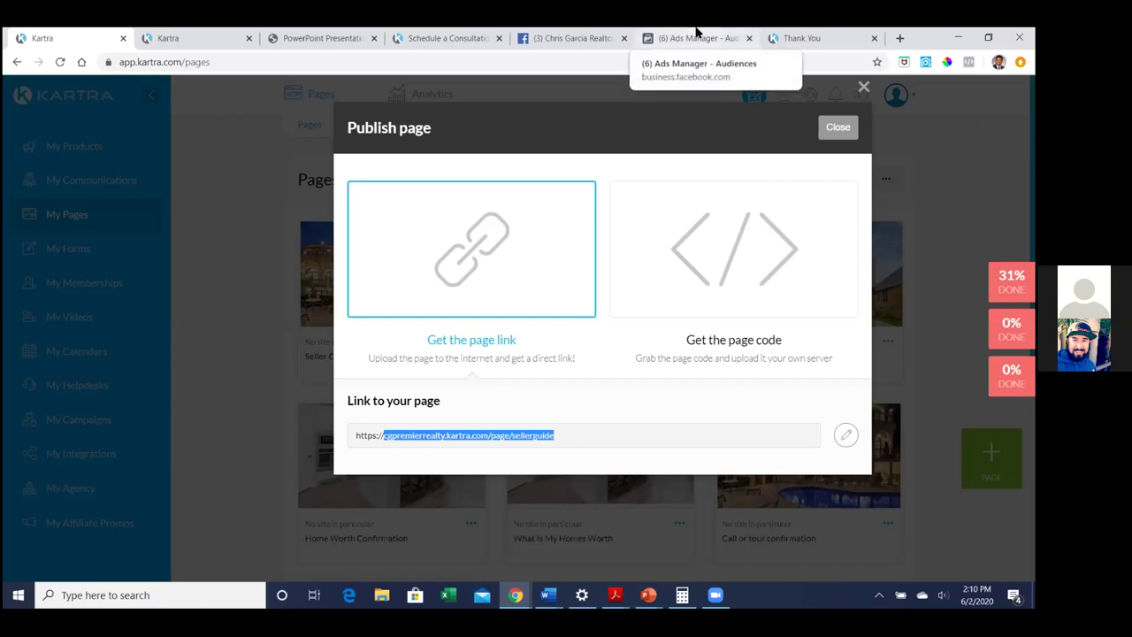
click(696, 35)
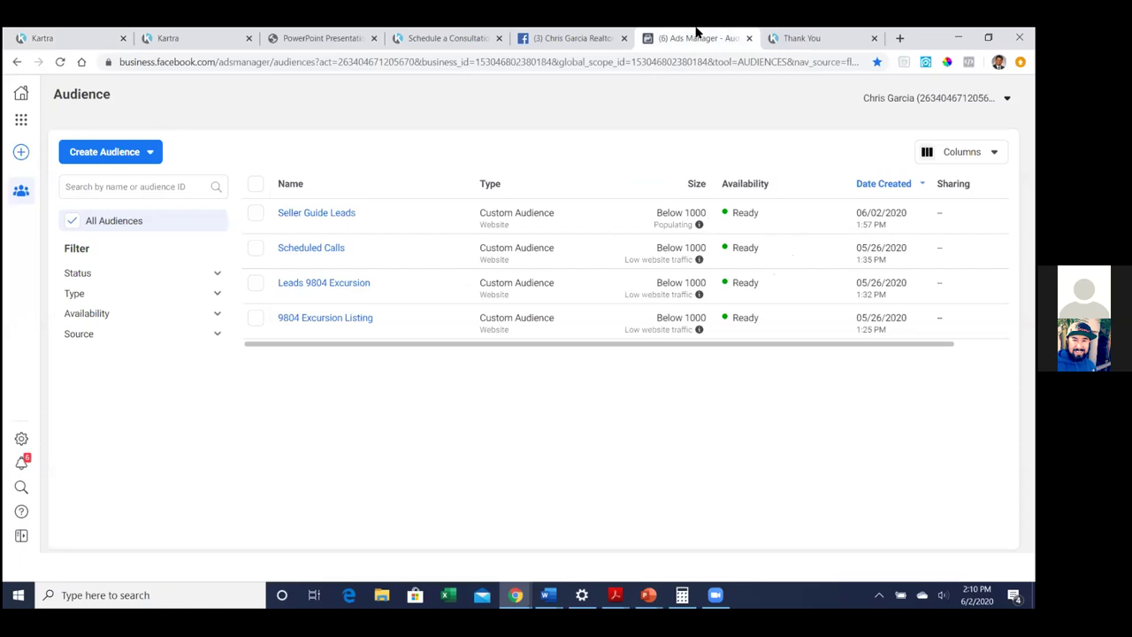
Start a website custom audience including people who visited the pasted sellerguide page URL
click(83, 159)
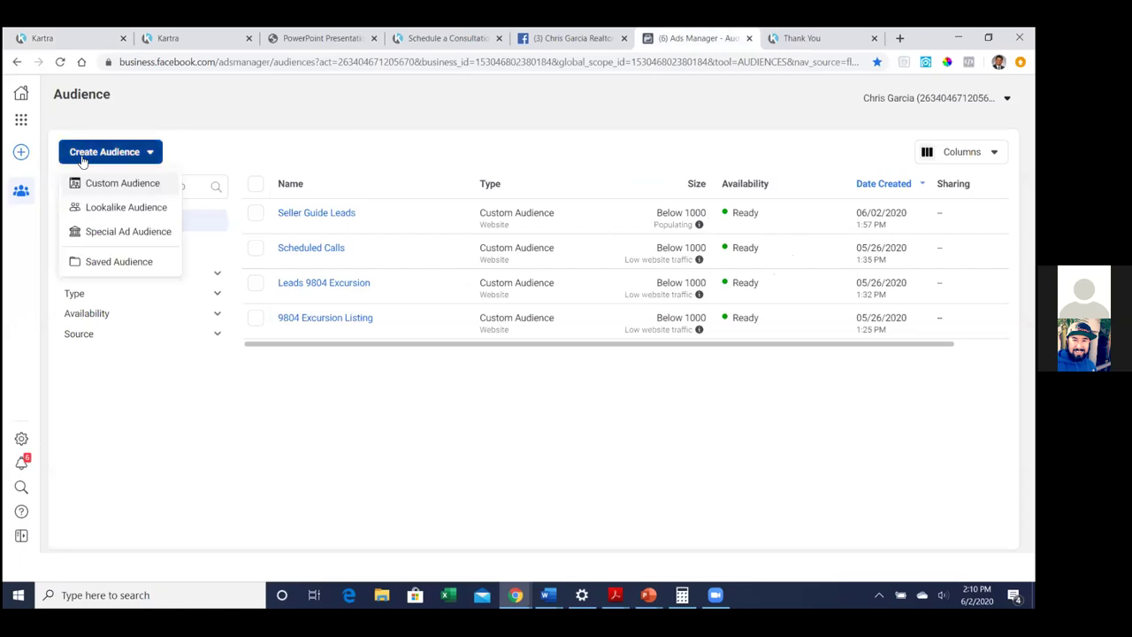
click(124, 183)
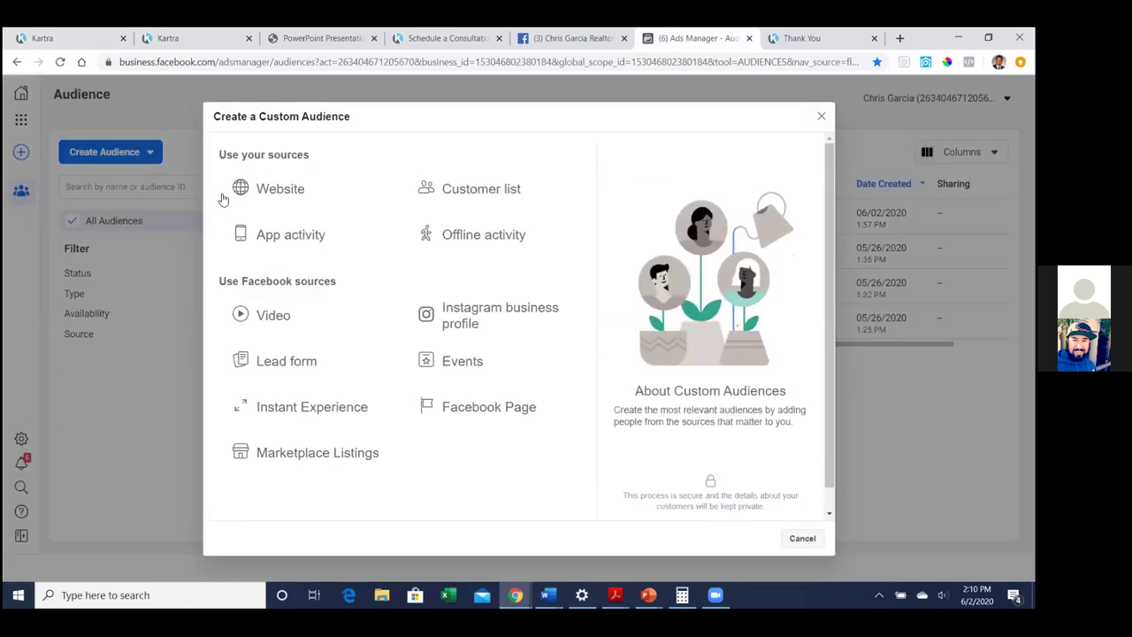
click(246, 196)
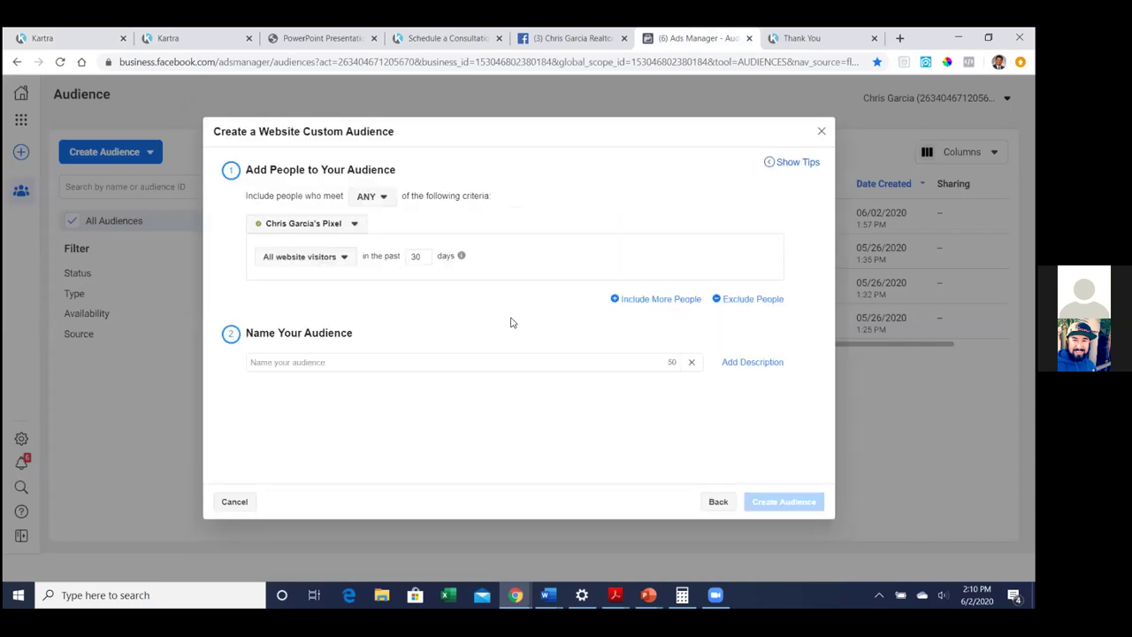
click(388, 203)
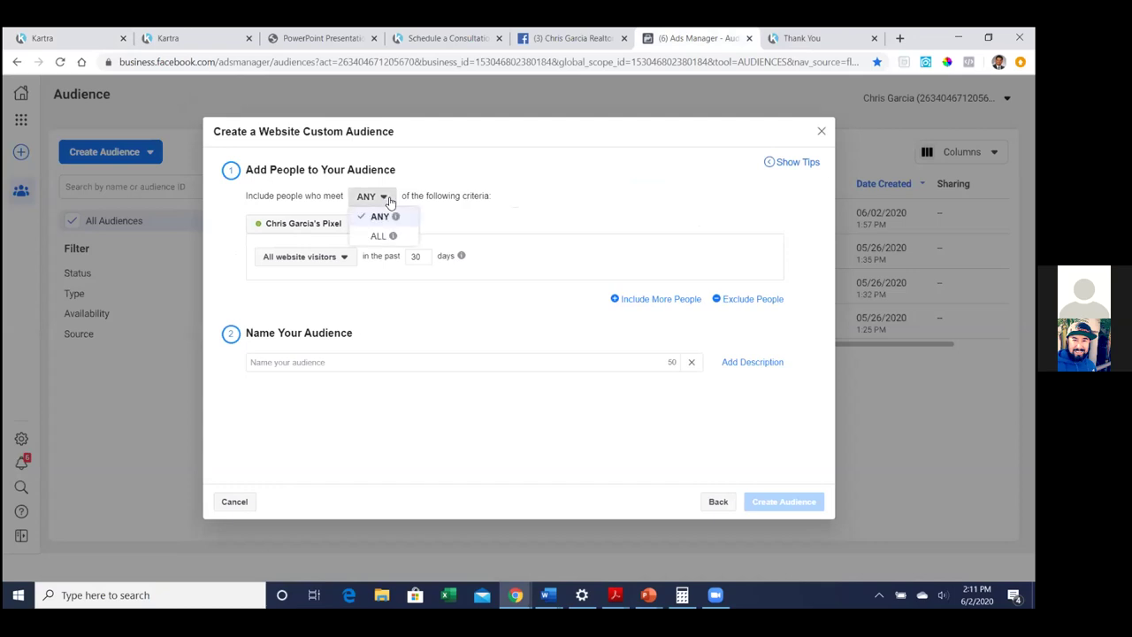
click(346, 258)
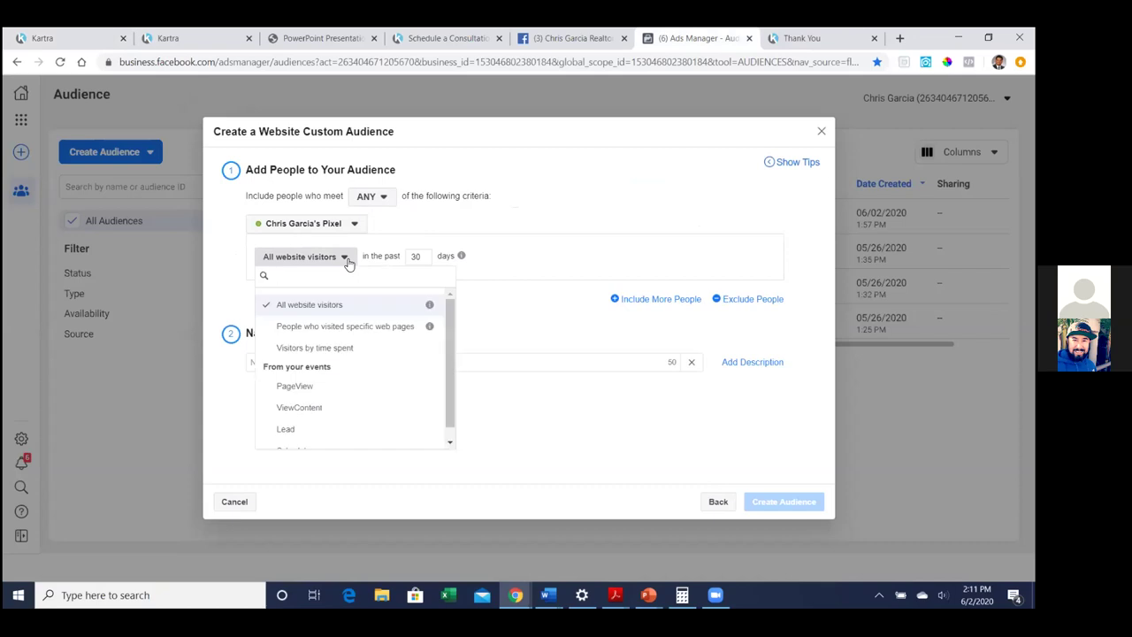
click(359, 329)
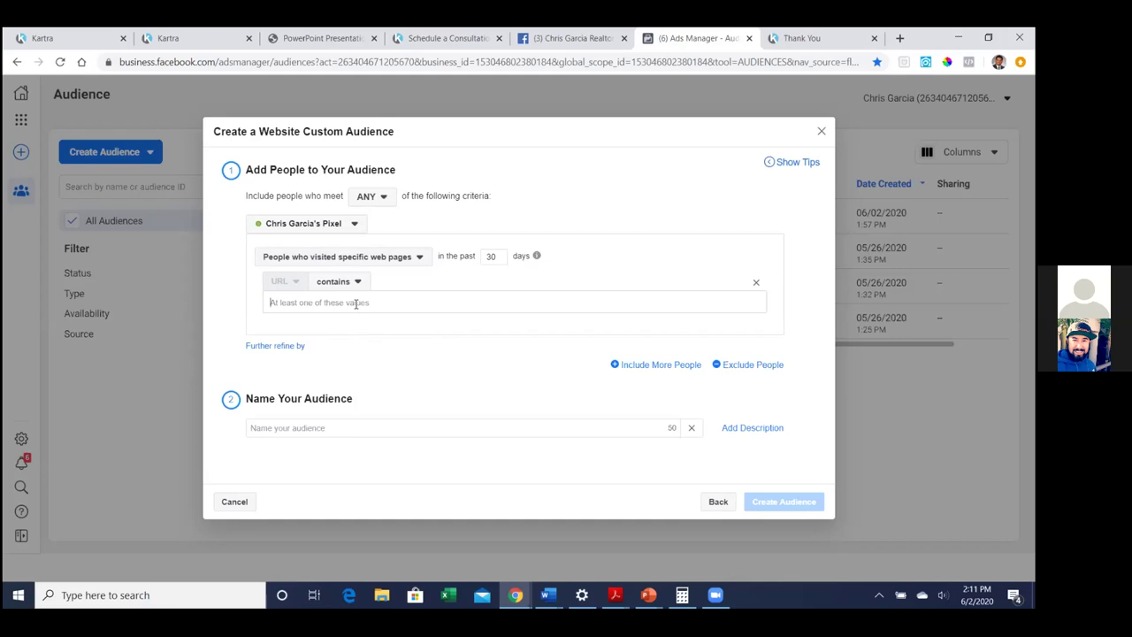
key(ctrl+v)
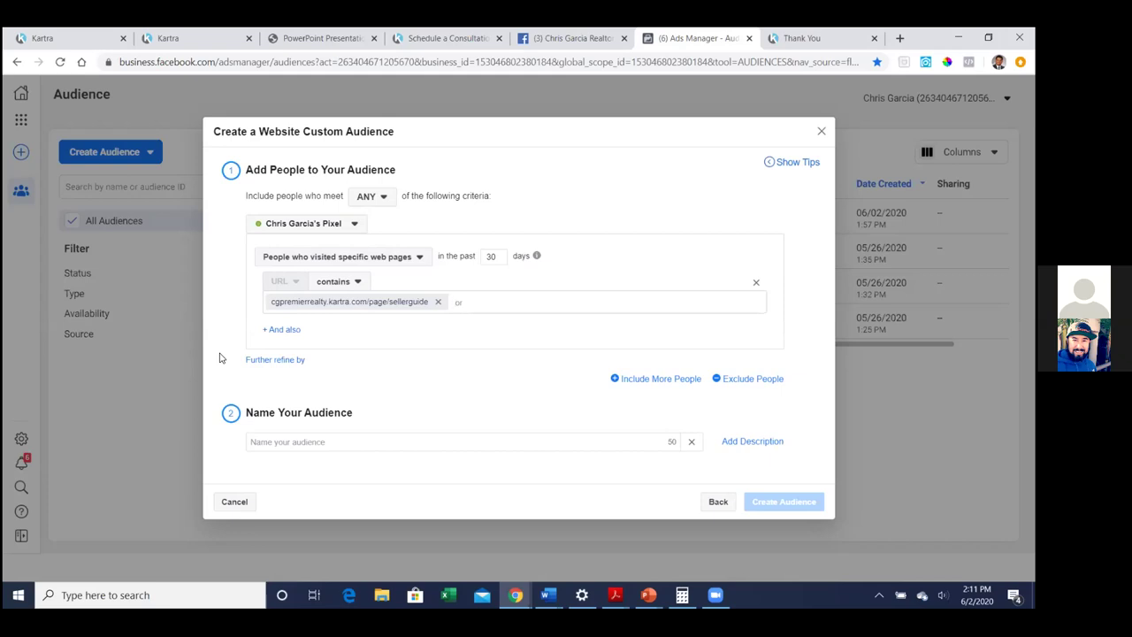
Add an exclusion for people who visited specific web pages, then return to Kartra's pages list
click(749, 380)
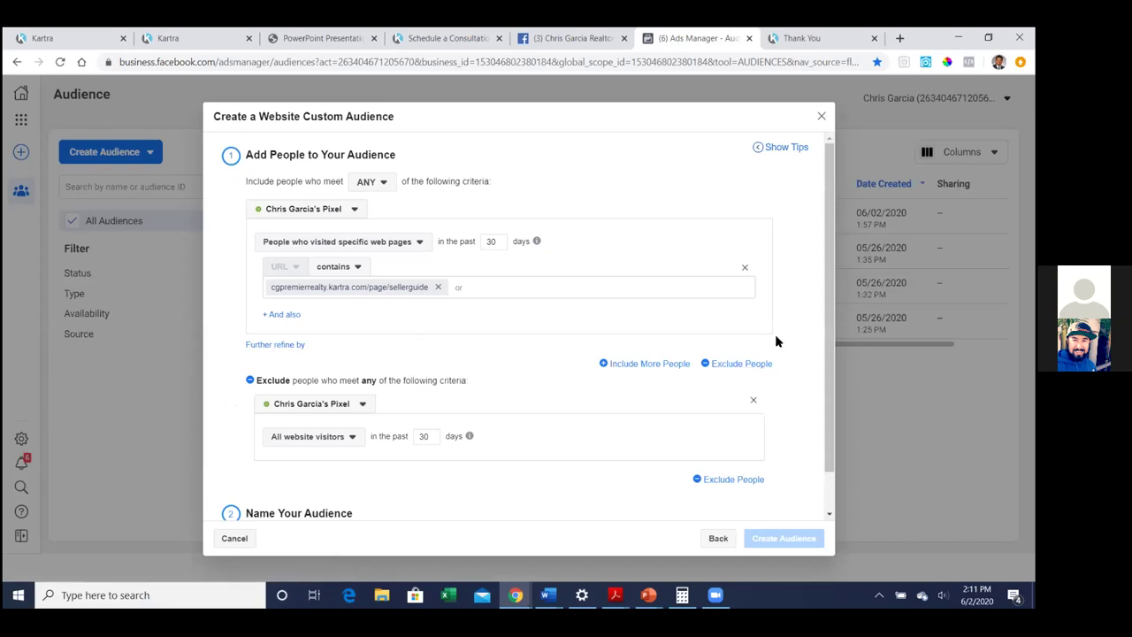
click(356, 440)
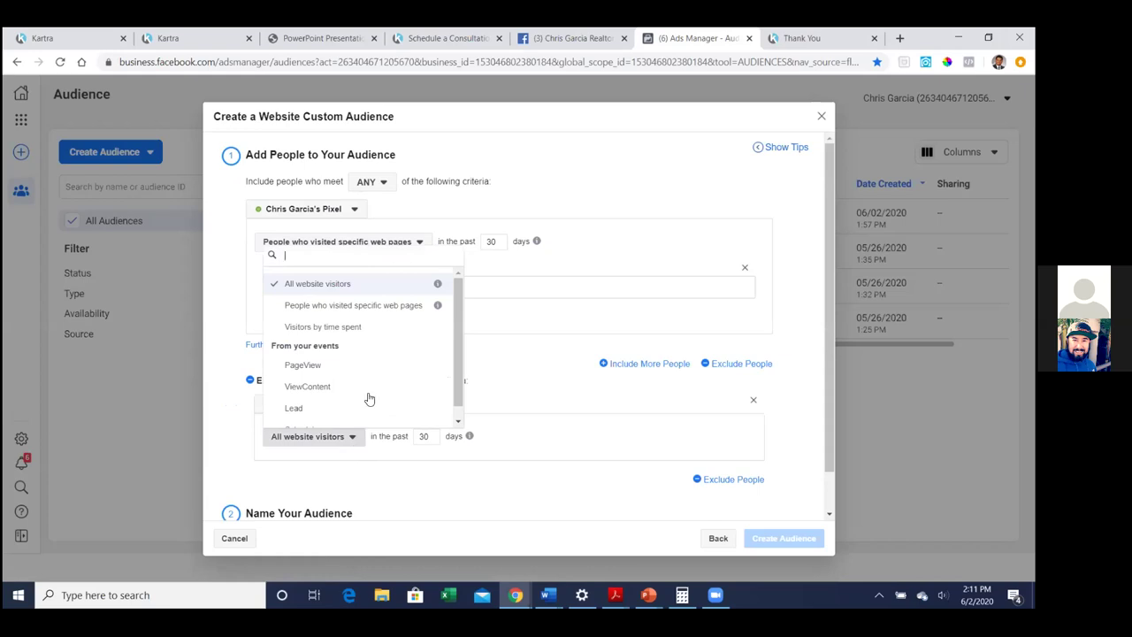
click(380, 306)
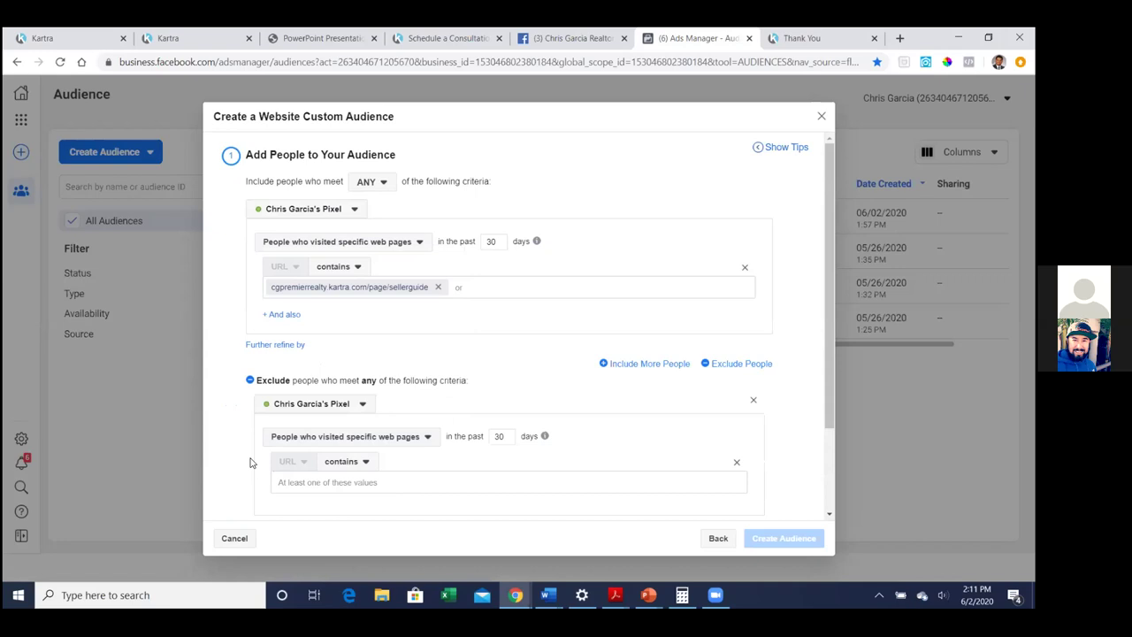
scroll(250, 455, down, 1)
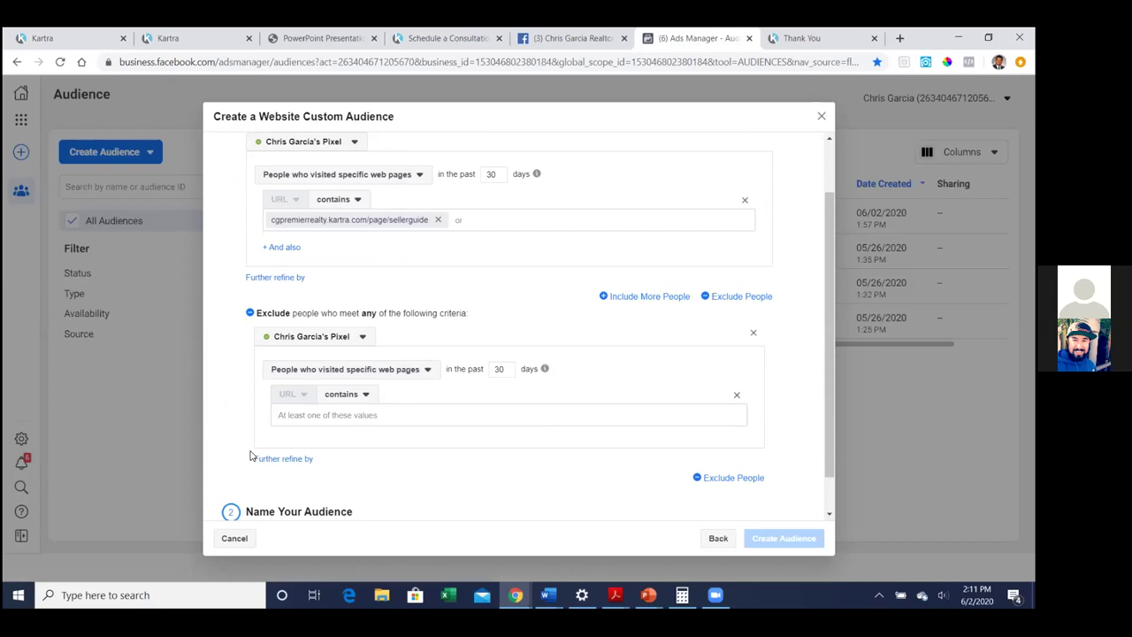
click(42, 35)
click(838, 127)
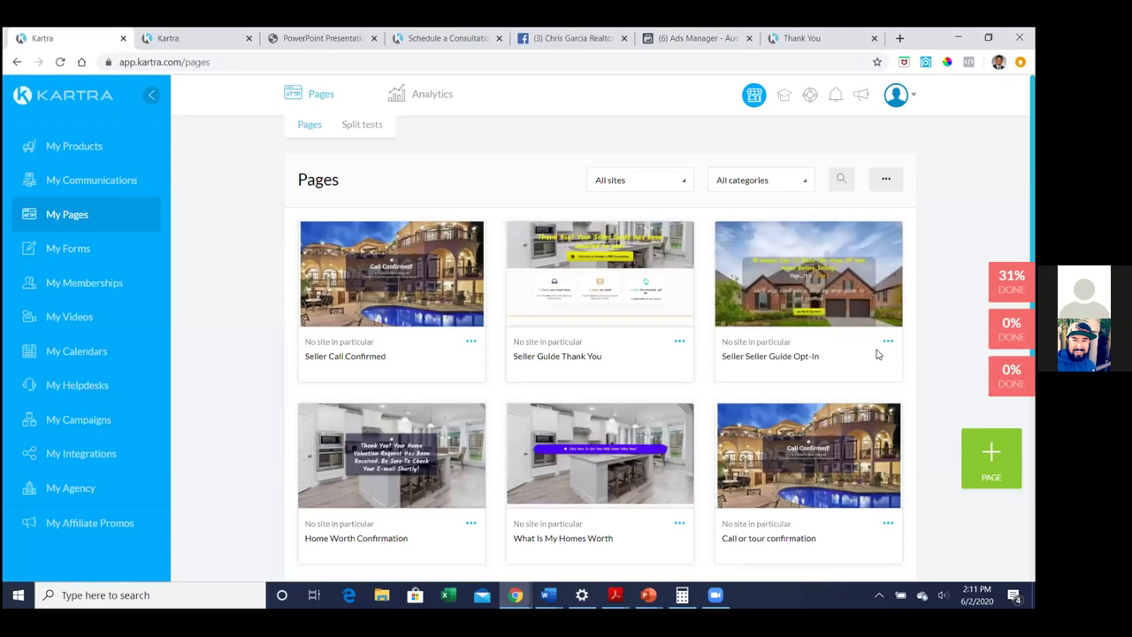
Copy the Seller Guide Thank You page link (cgpremierrealty.kartra.com/page/sellerguidethankyou) from Kartra's publish options
click(678, 341)
click(751, 308)
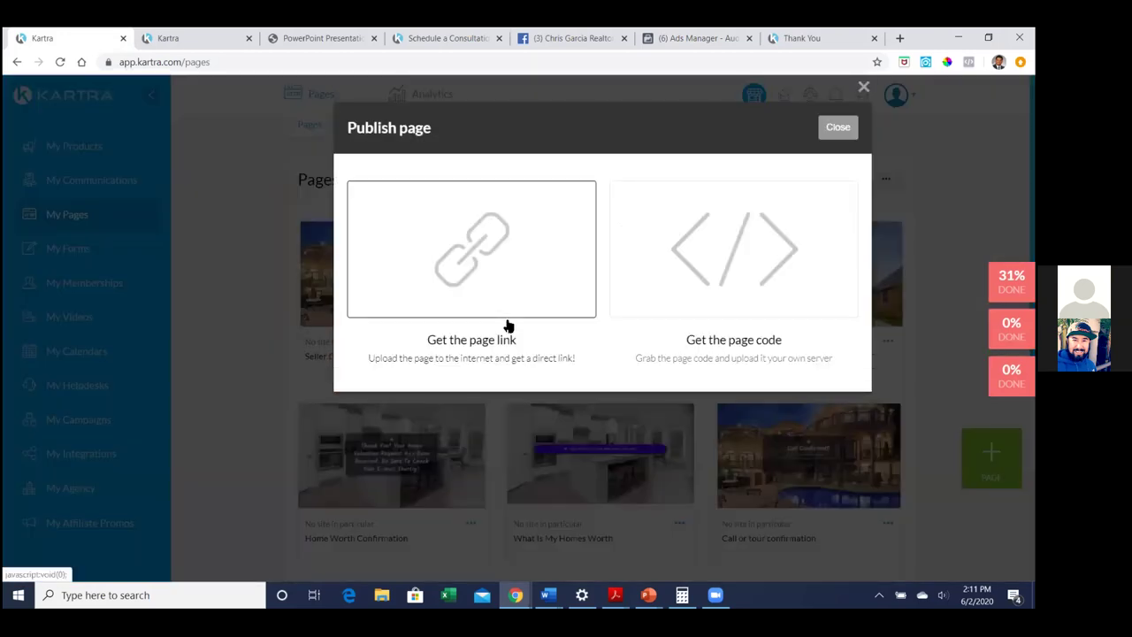
click(487, 281)
drag(384, 435, 602, 435)
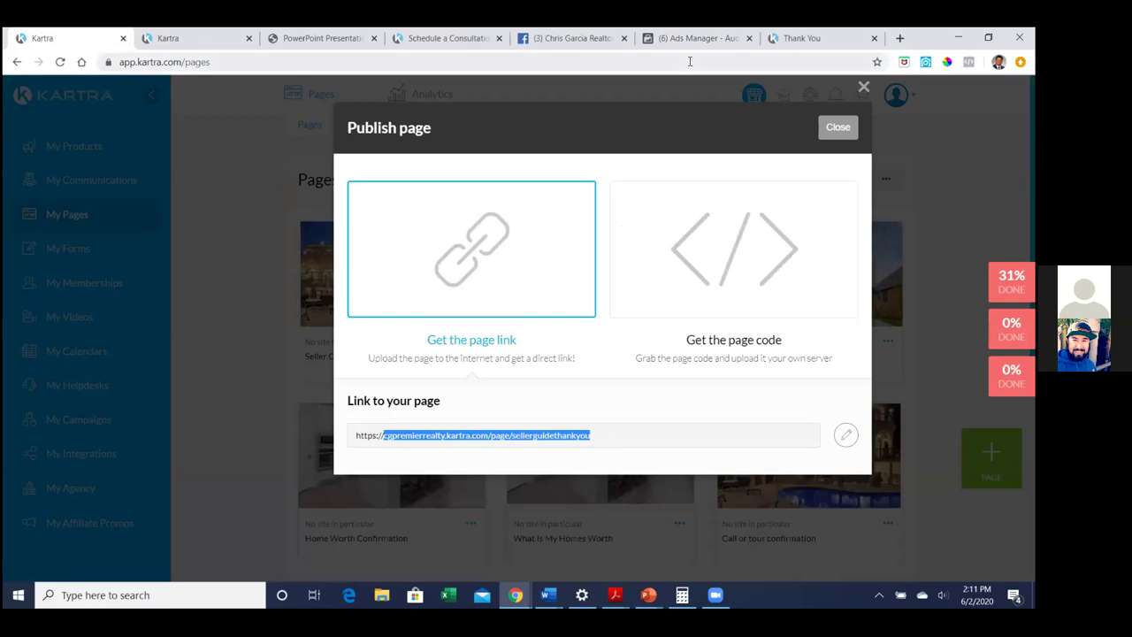
right_click(552, 438)
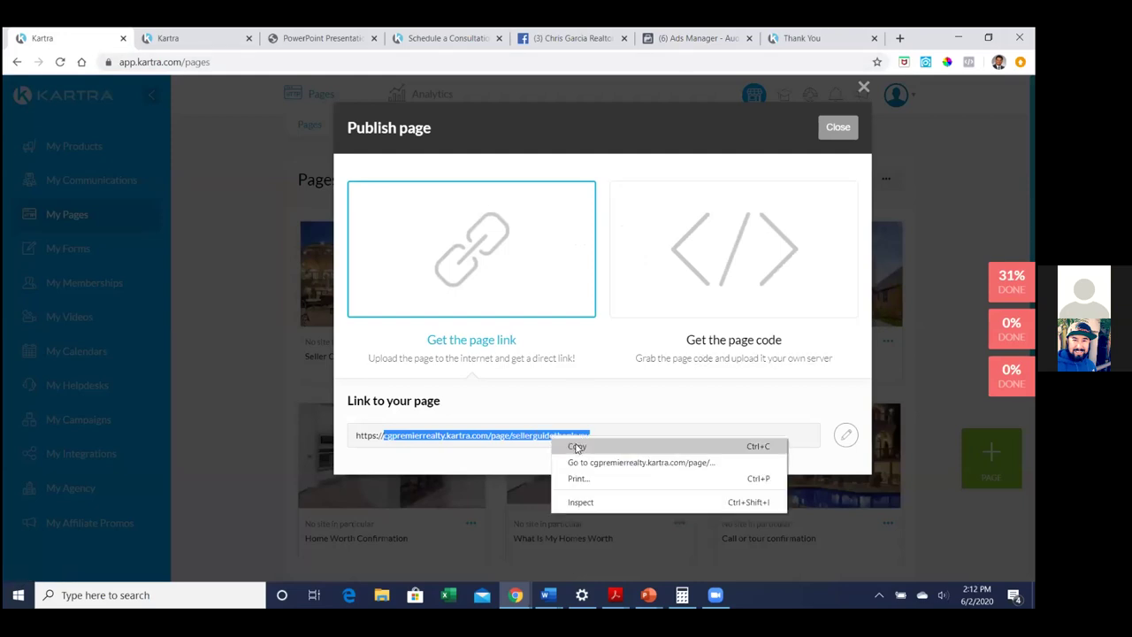
click(578, 448)
click(721, 36)
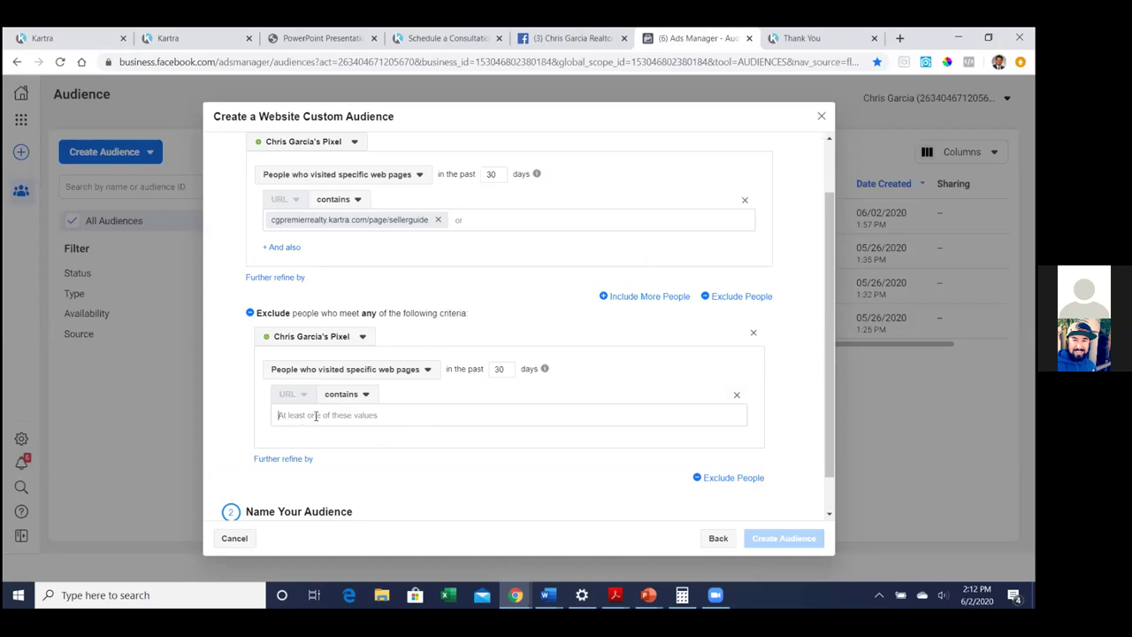
Exclude the pasted thank-you page URL and name the audience 'Seller Guide Website Views'
key(ctrl+v)
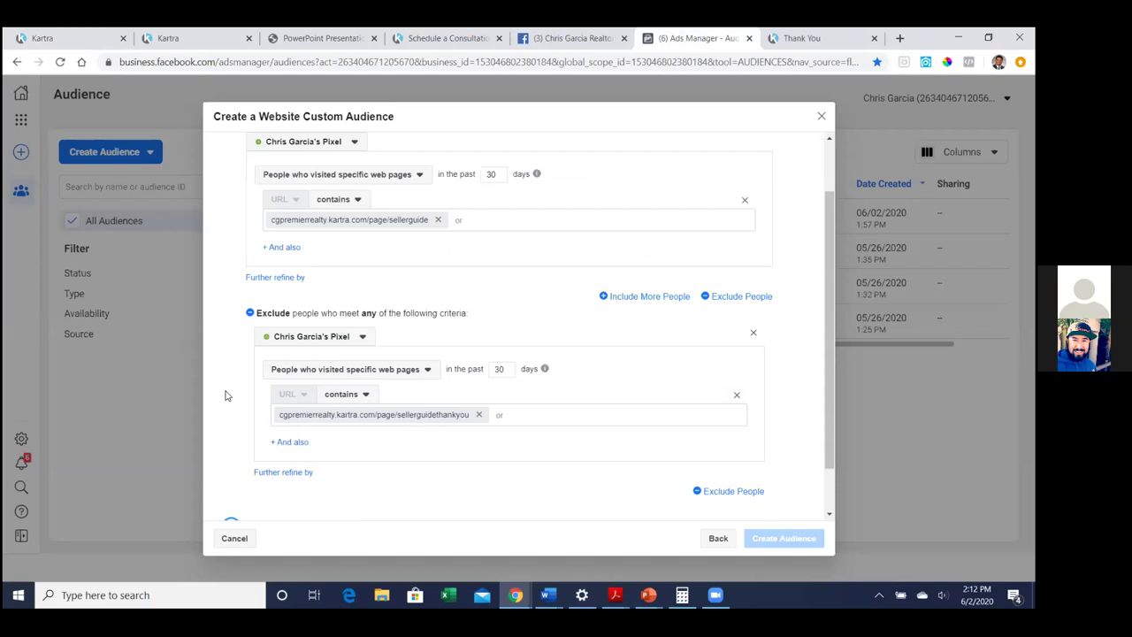
scroll(224, 395, down, 1)
click(310, 497)
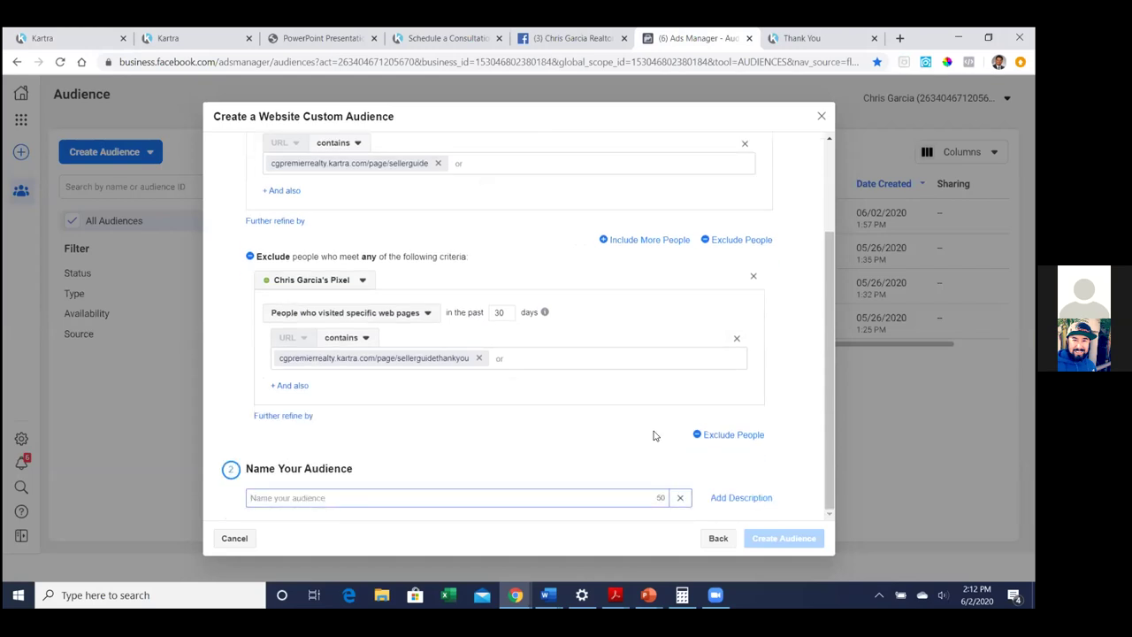
text(Seller Guie)
key(BackSpace)
text(de Website Views)
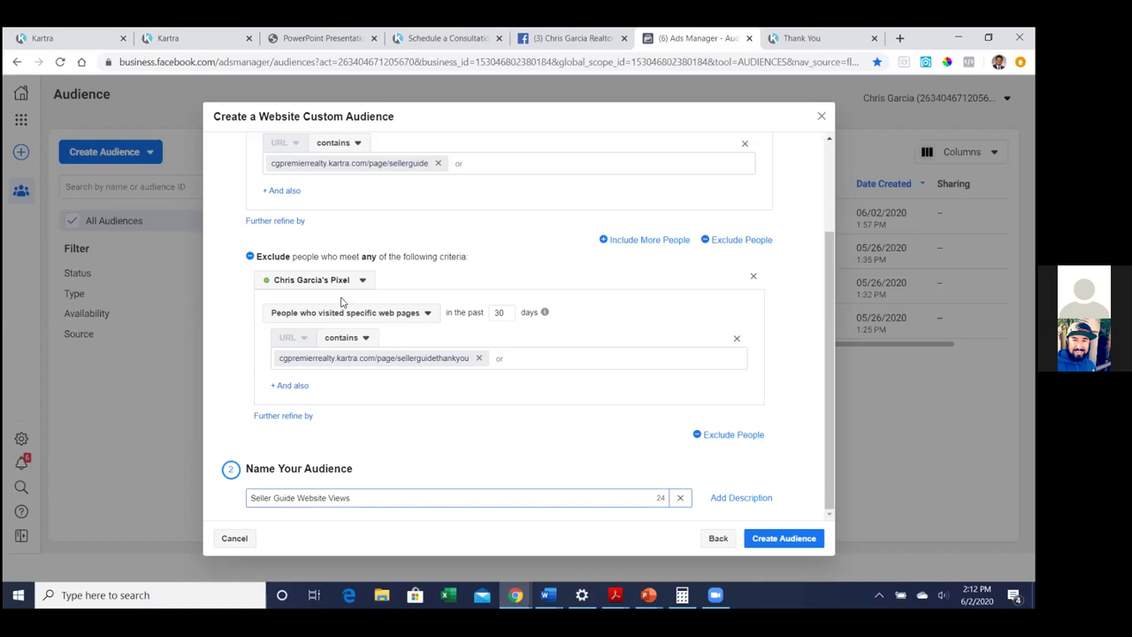
Create the Seller Guide Website Views audience and return to the audience list
click(230, 389)
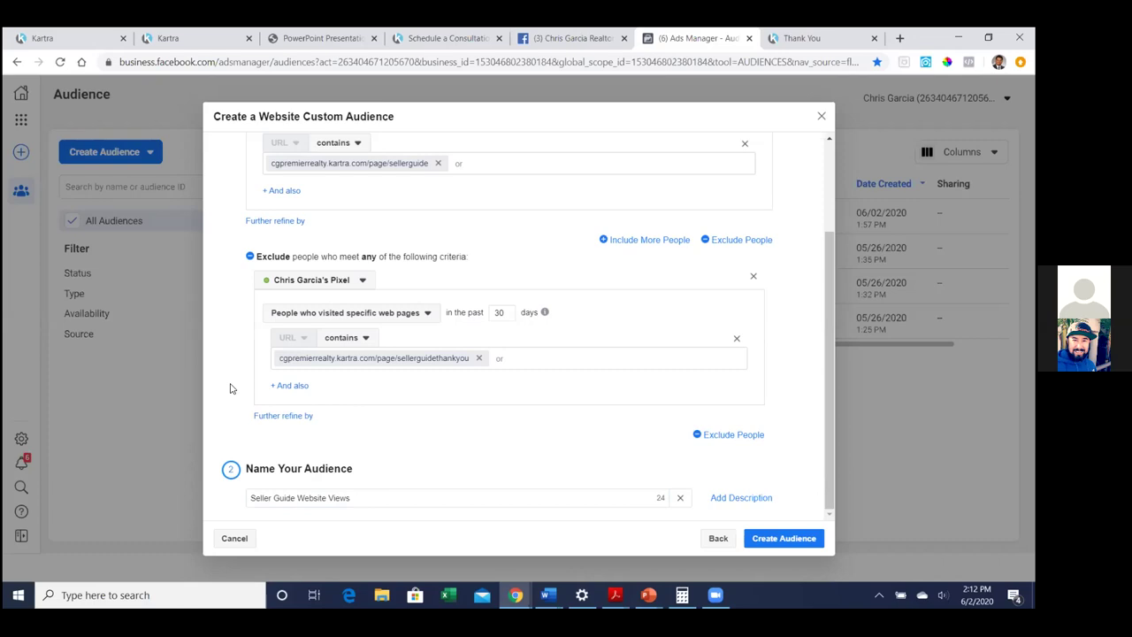
click(807, 541)
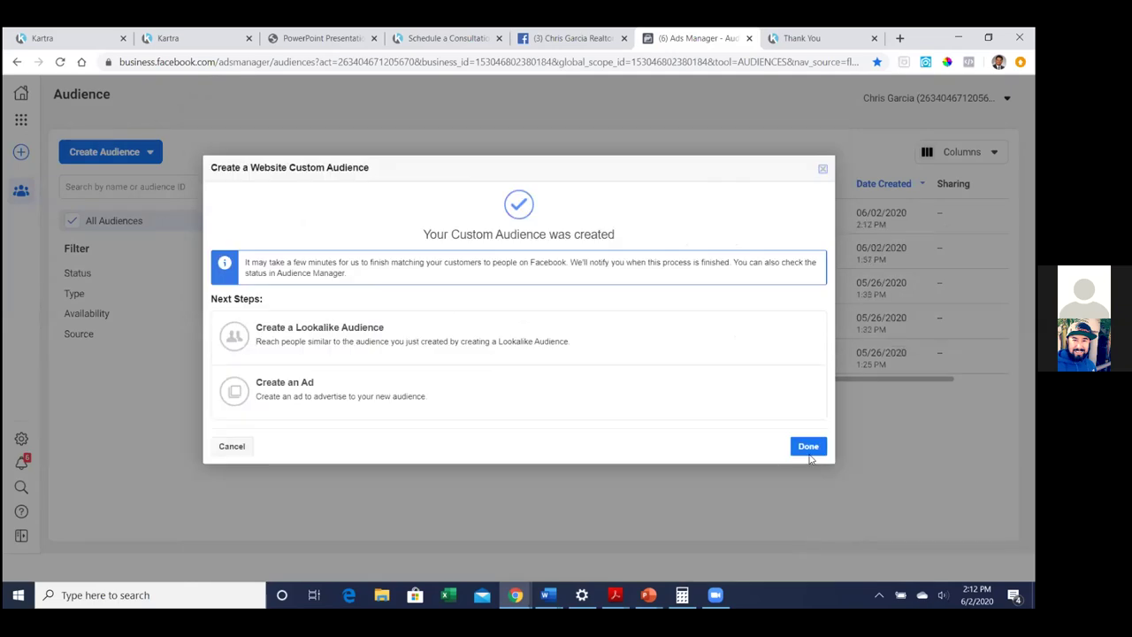
click(809, 448)
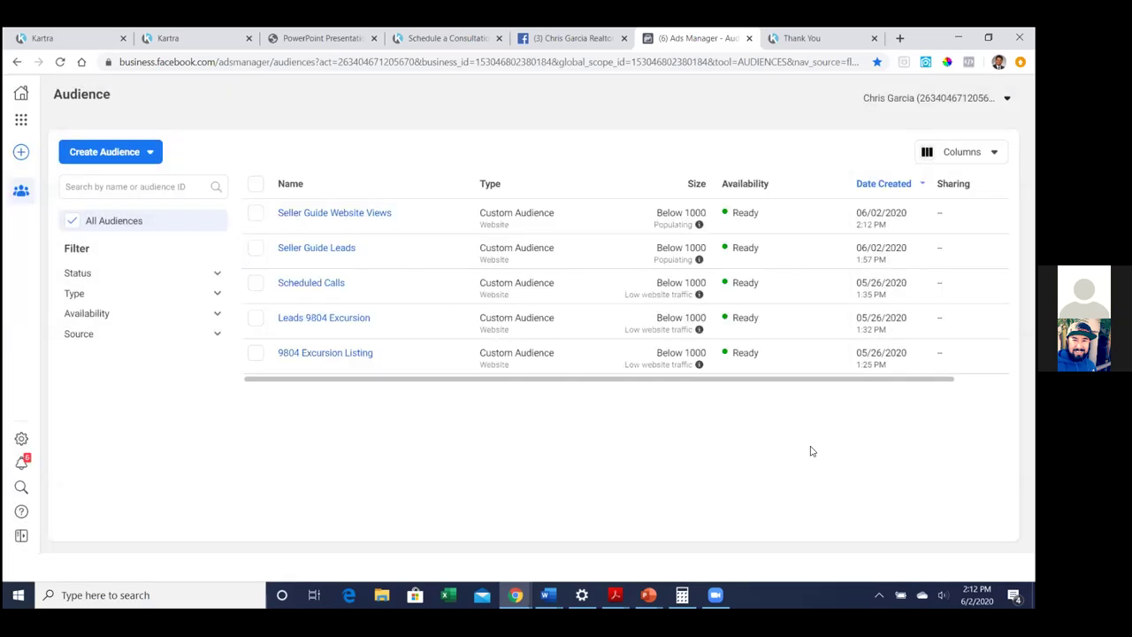